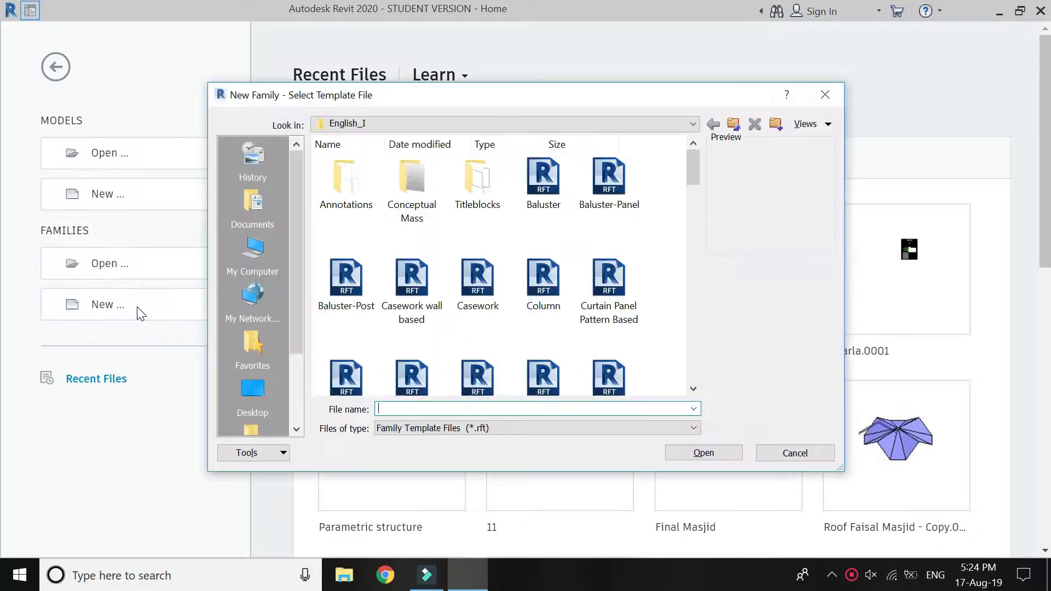
Create a new family from the Door.rft template.
text(do)
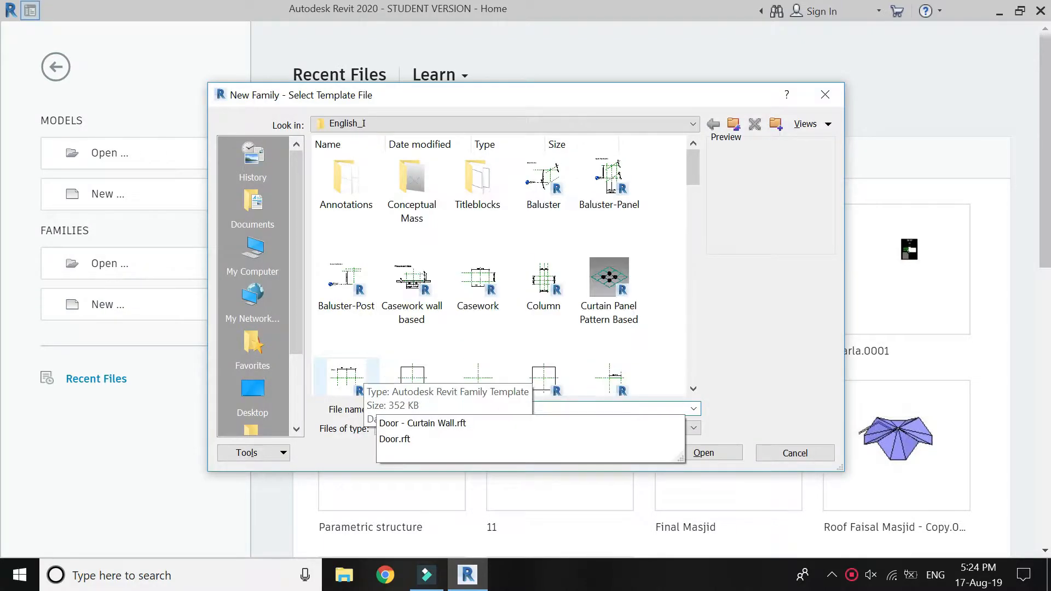
text(or)
click(425, 444)
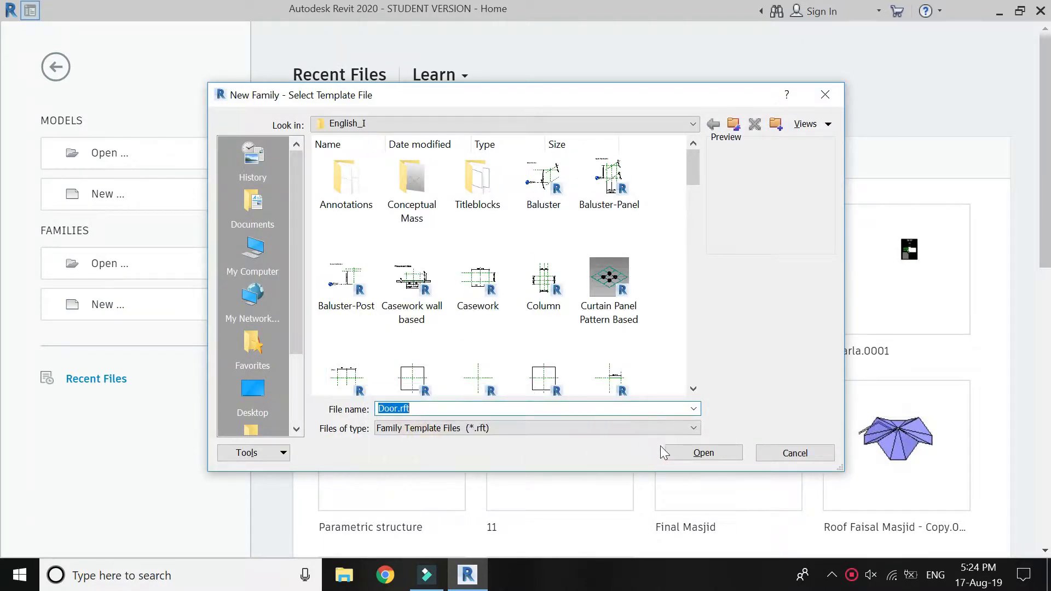
click(712, 452)
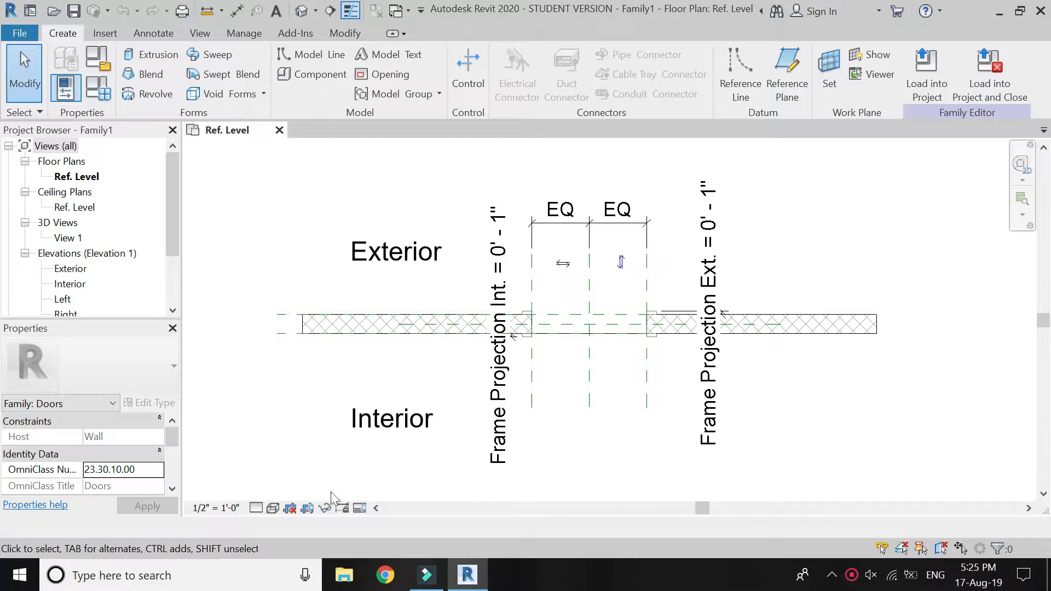
Set the Ref. Level floor plan's view scale to 6" = 1'-0".
click(232, 508)
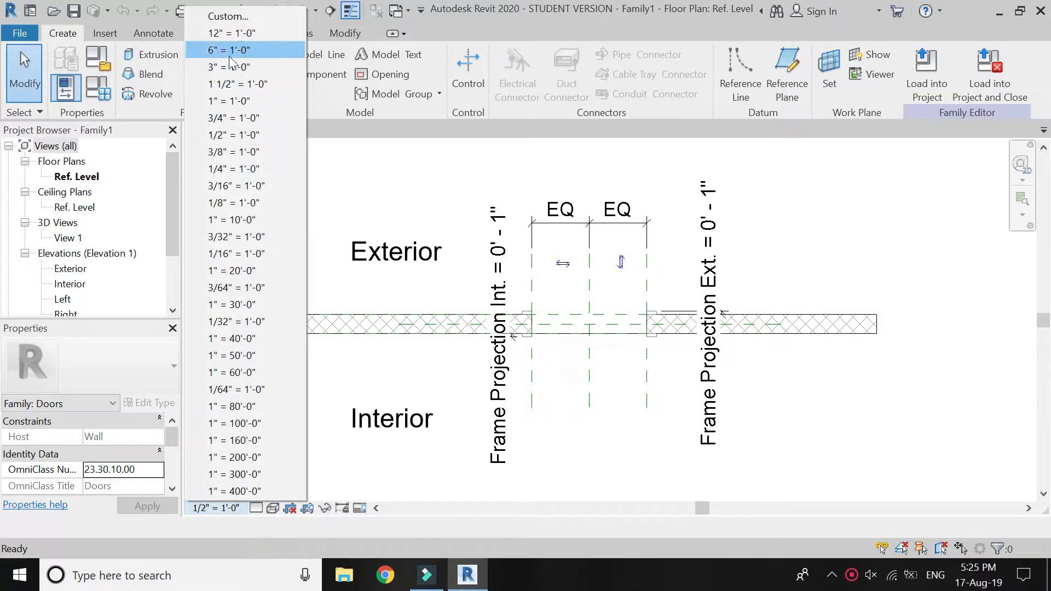
click(230, 52)
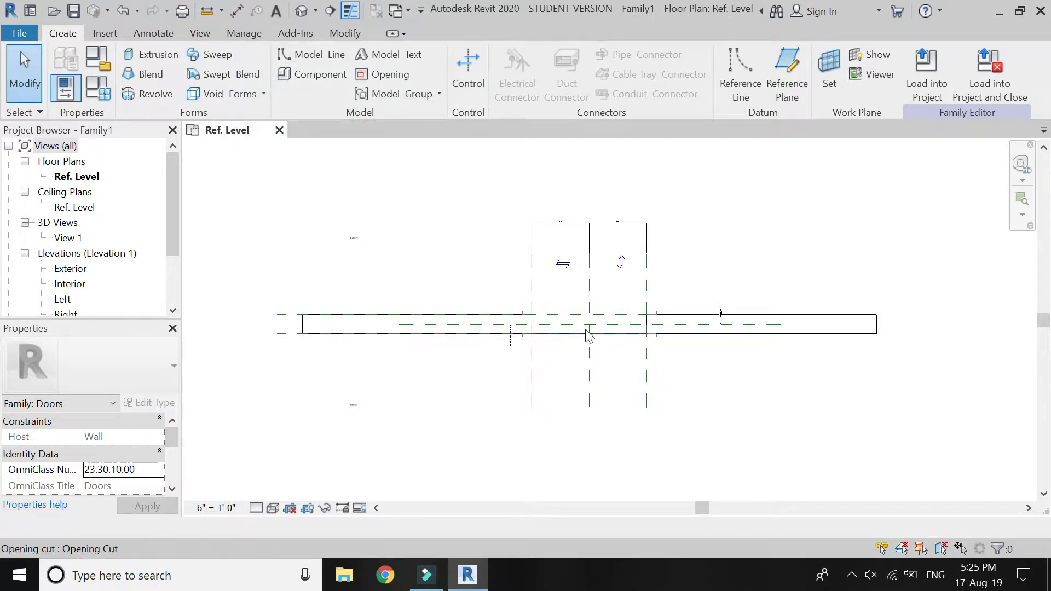
click(357, 30)
Set the distance from the Left reference plane to the centre plane to 3' and remove the conflicting constraints.
scroll(723, 385, up, 2)
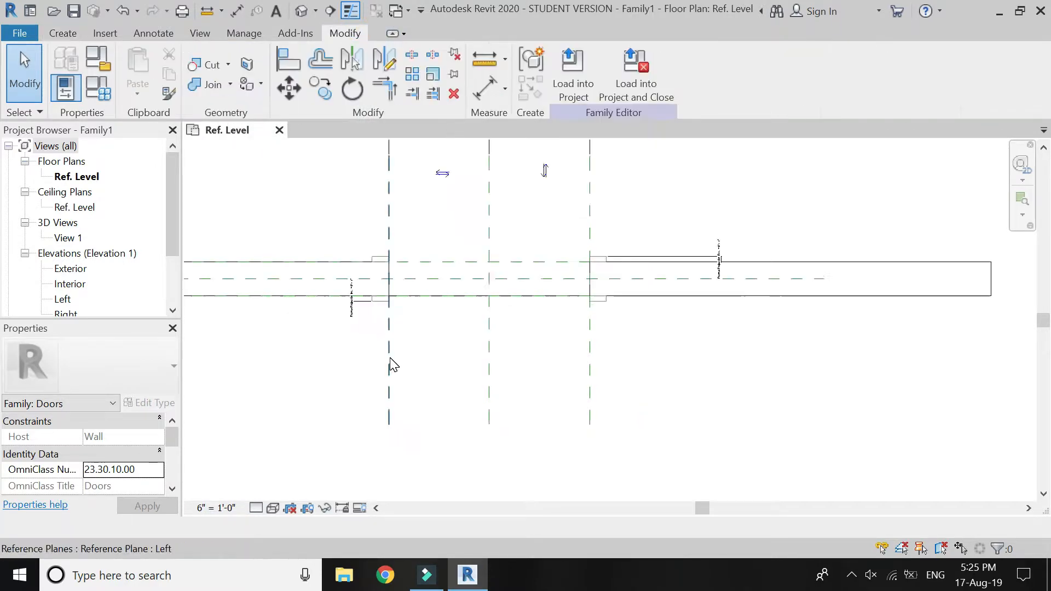
click(389, 366)
click(445, 366)
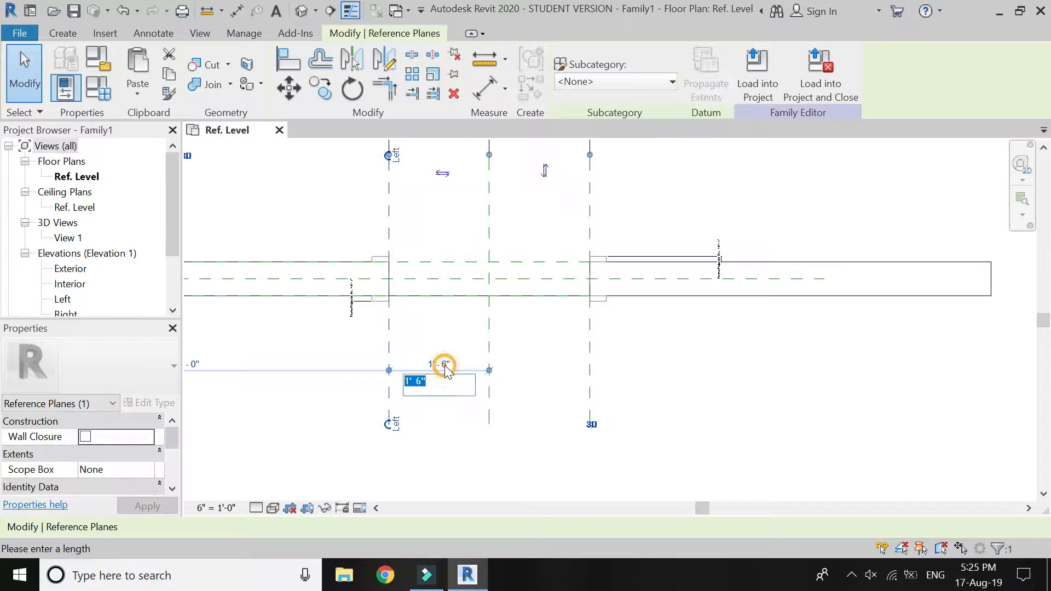
text(3')
key(Return)
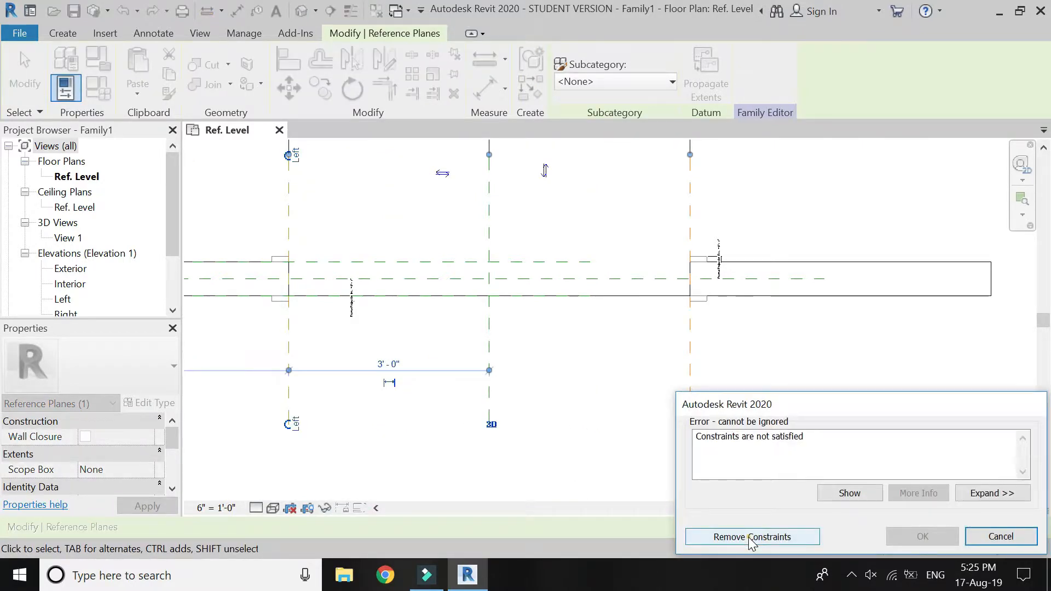
click(746, 541)
click(480, 438)
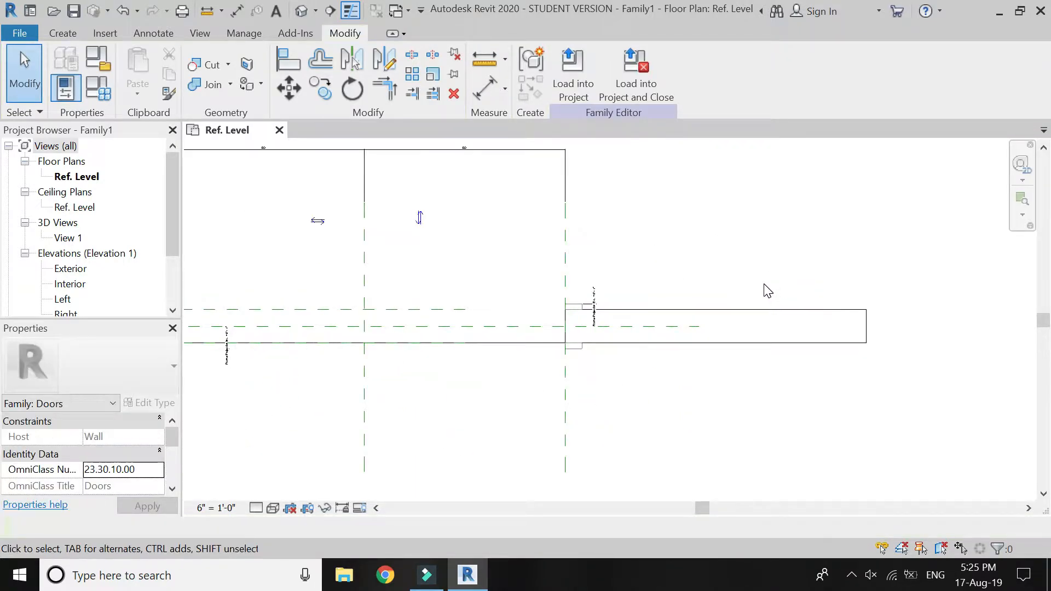
Add an aligned dimension between the exterior and interior faces of the door frame, placed beyond the wall's right end.
click(485, 88)
scroll(591, 331, up, 3)
click(557, 281)
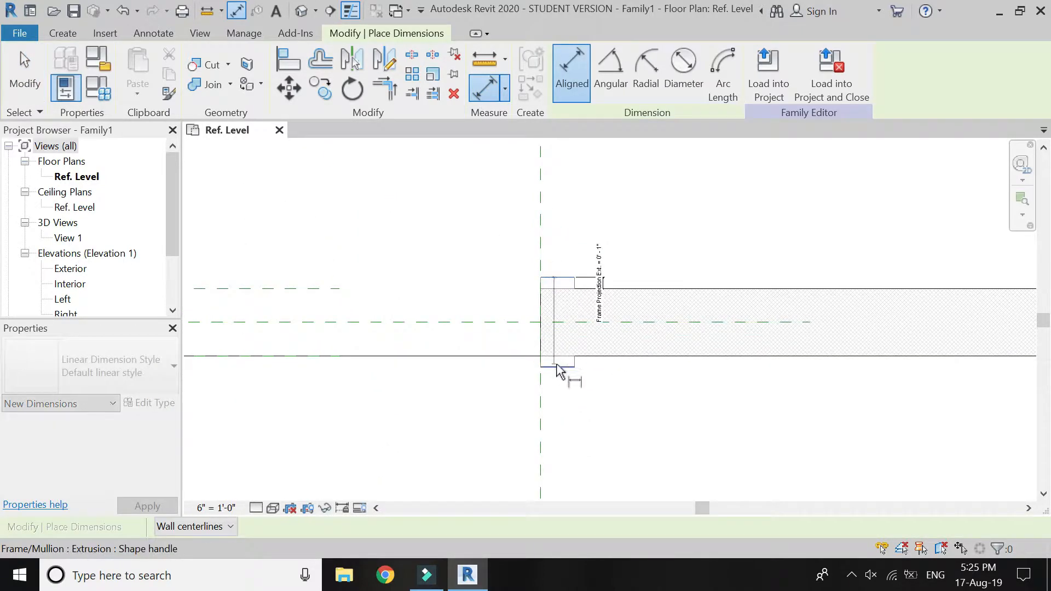
scroll(413, 399, down, 3)
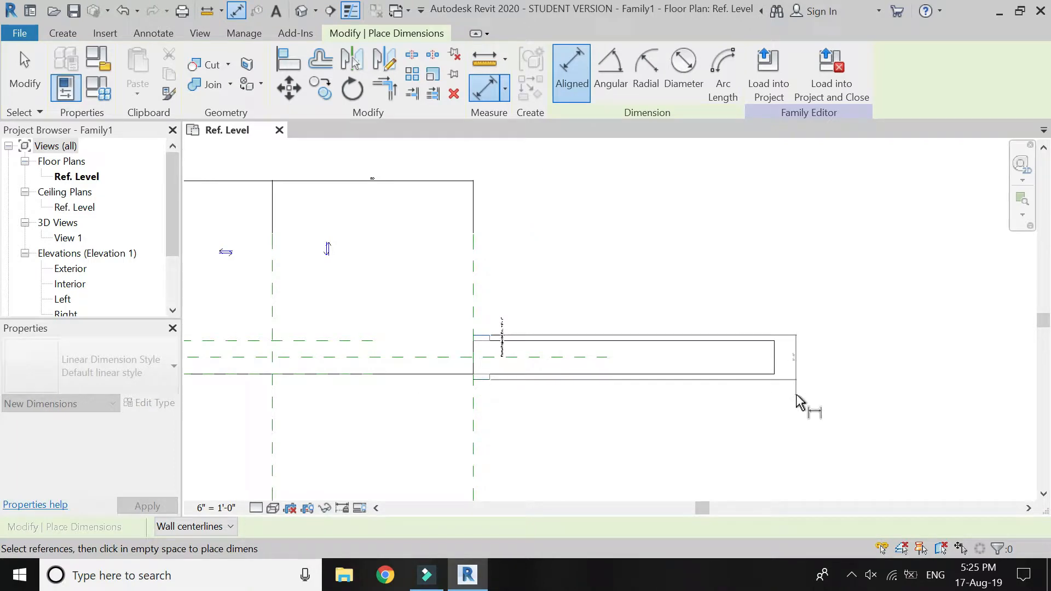
scroll(792, 397, up, 5)
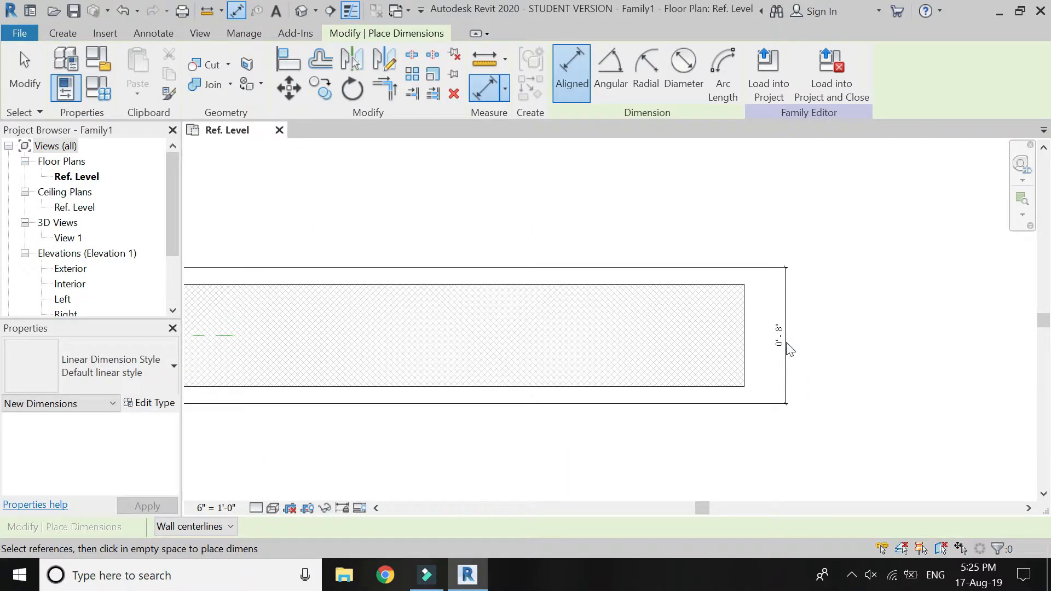
key(Escape)
Label the overall frame depth dimension with a new family type parameter named "frame + wall thickness".
click(781, 335)
click(729, 76)
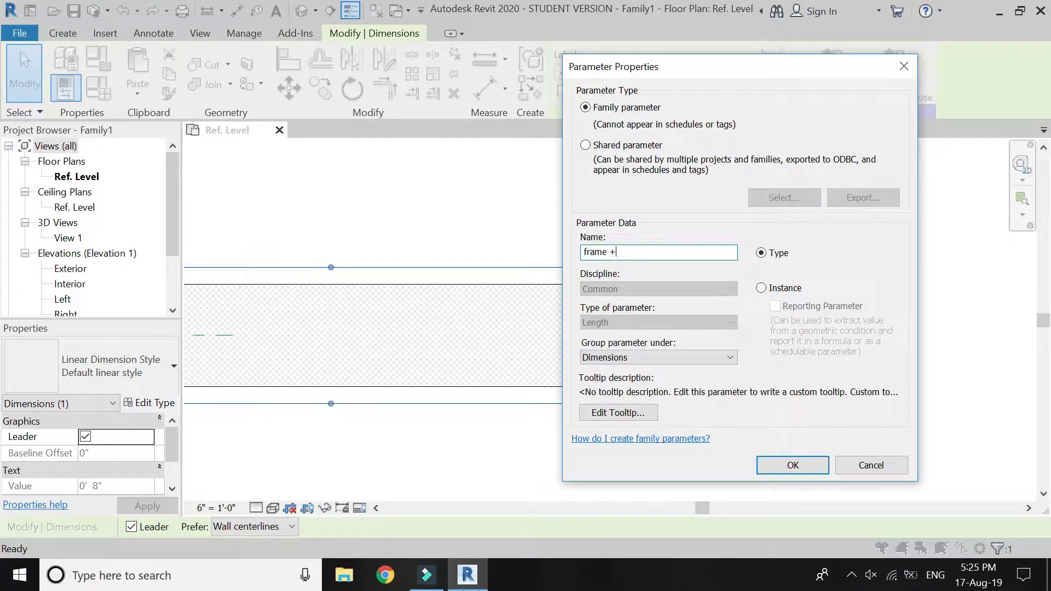
text(frame + wall)
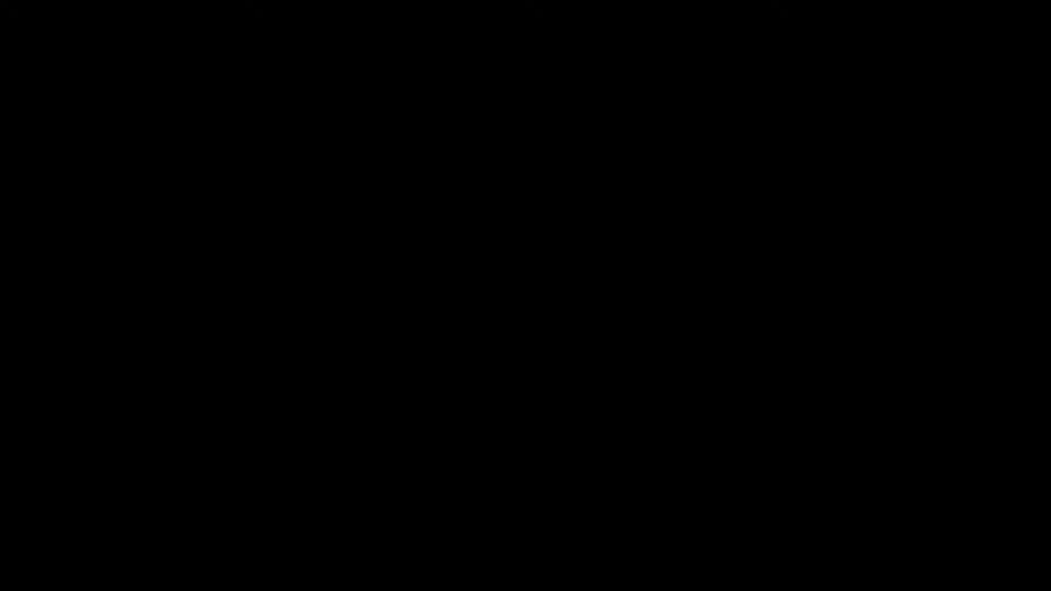
text(thicknes)
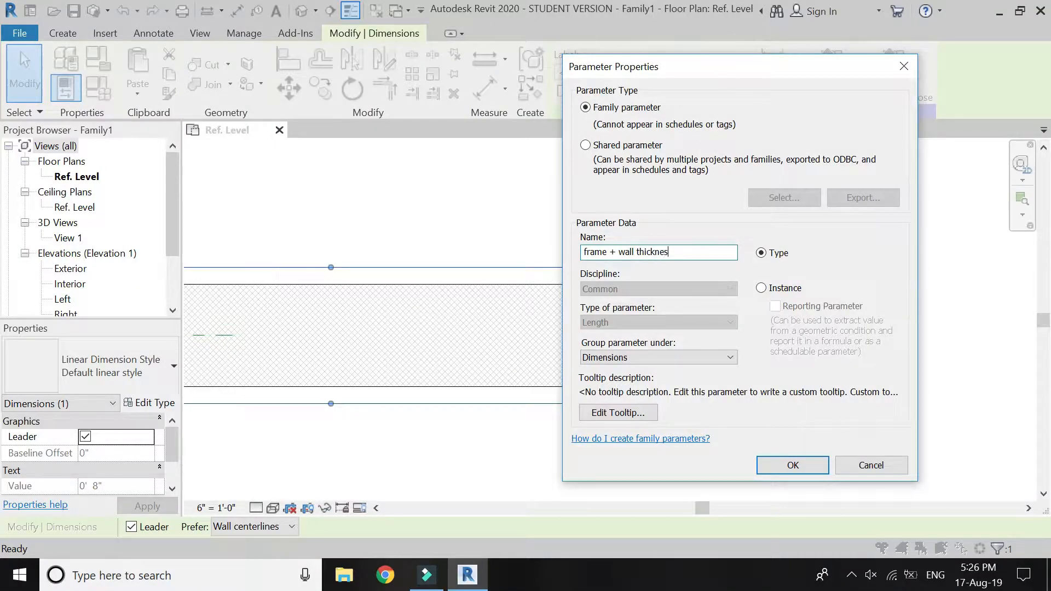
text(s)
key(Return)
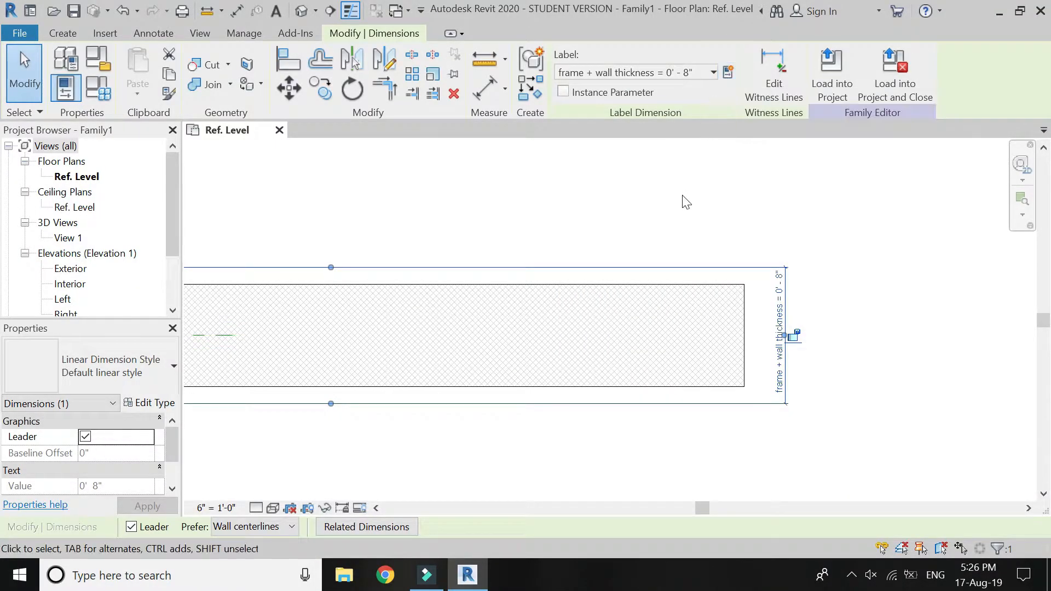
scroll(824, 276, down, 3)
key(Escape)
scroll(440, 279, up, 2)
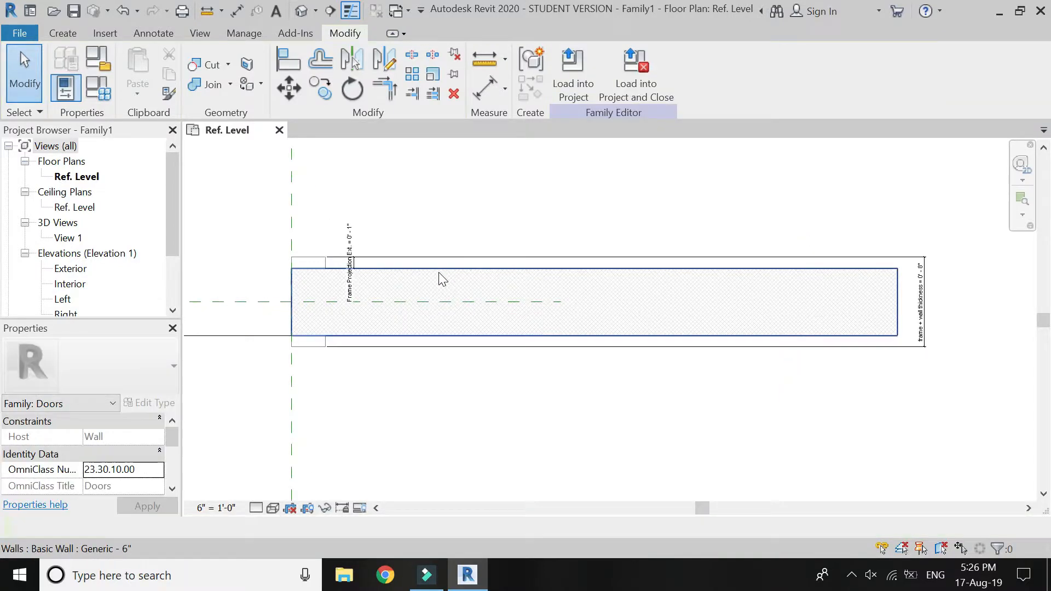
click(438, 271)
key(Escape)
scroll(803, 336, down, 4)
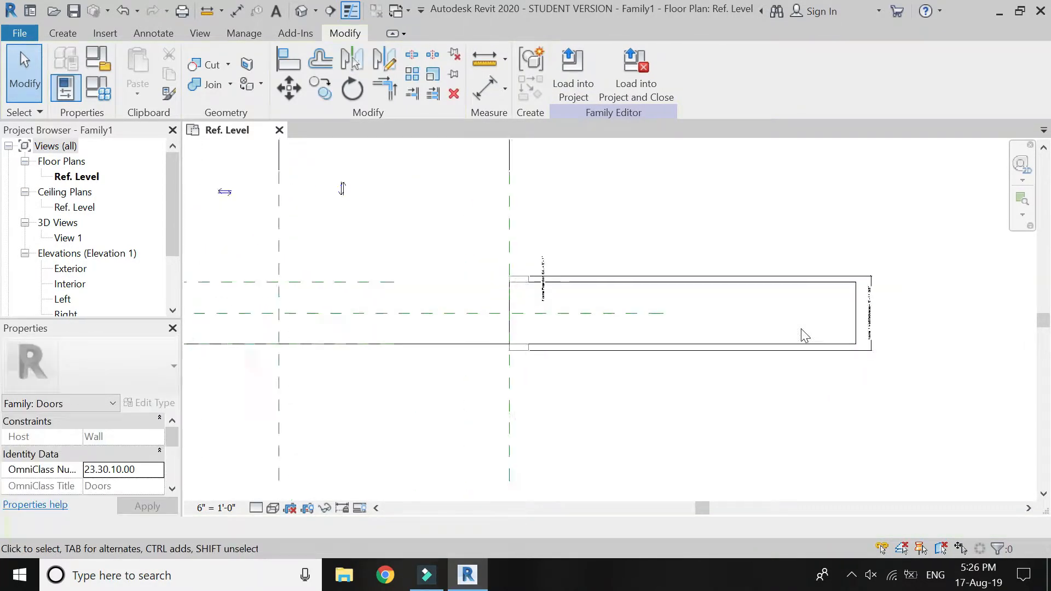
Open the default 3D view and set its scale to 6" = 1'-0".
click(300, 14)
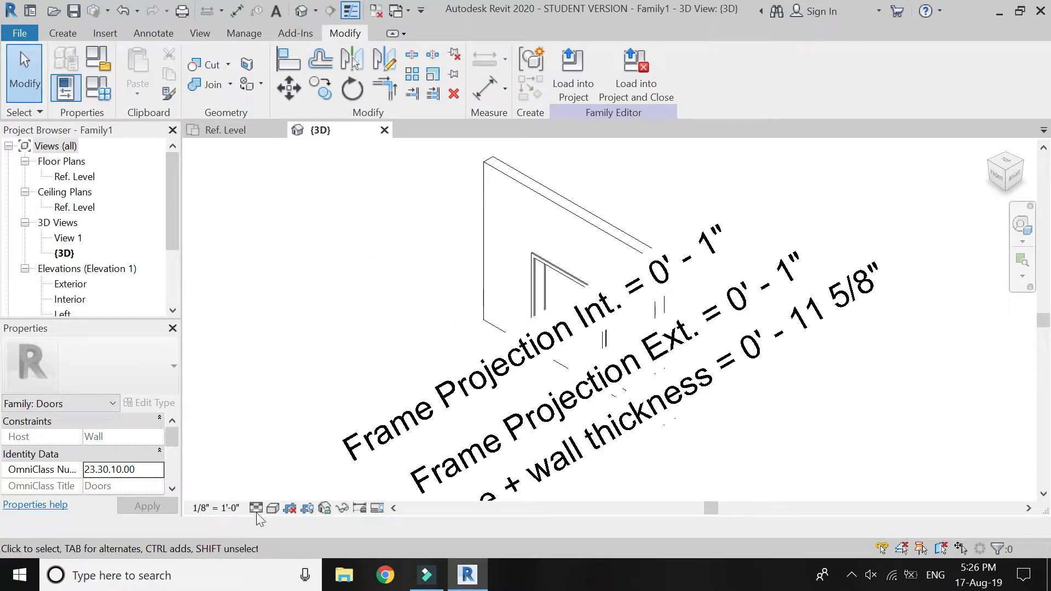
click(199, 509)
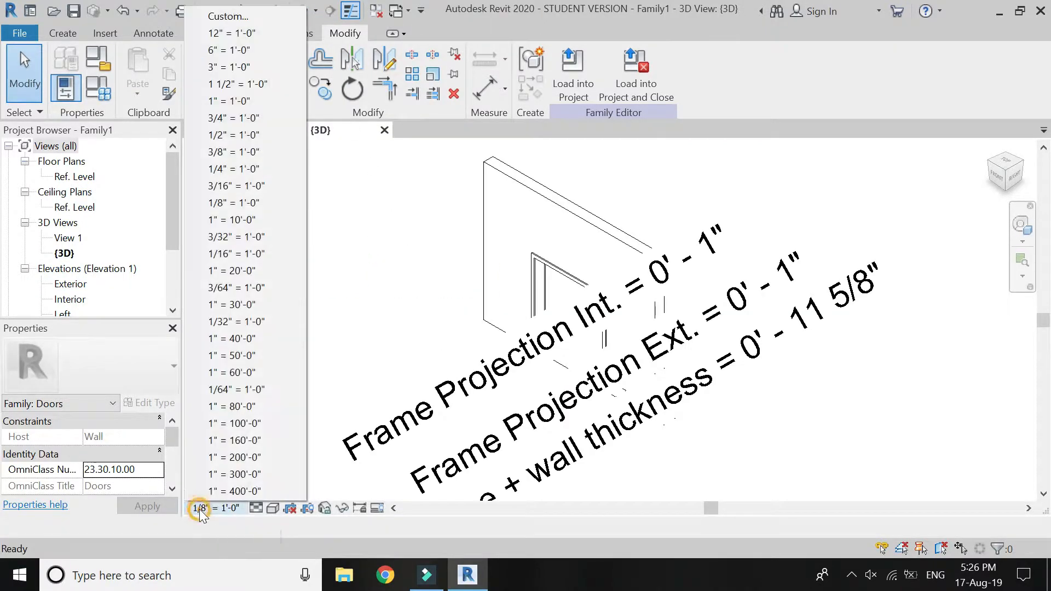
click(205, 50)
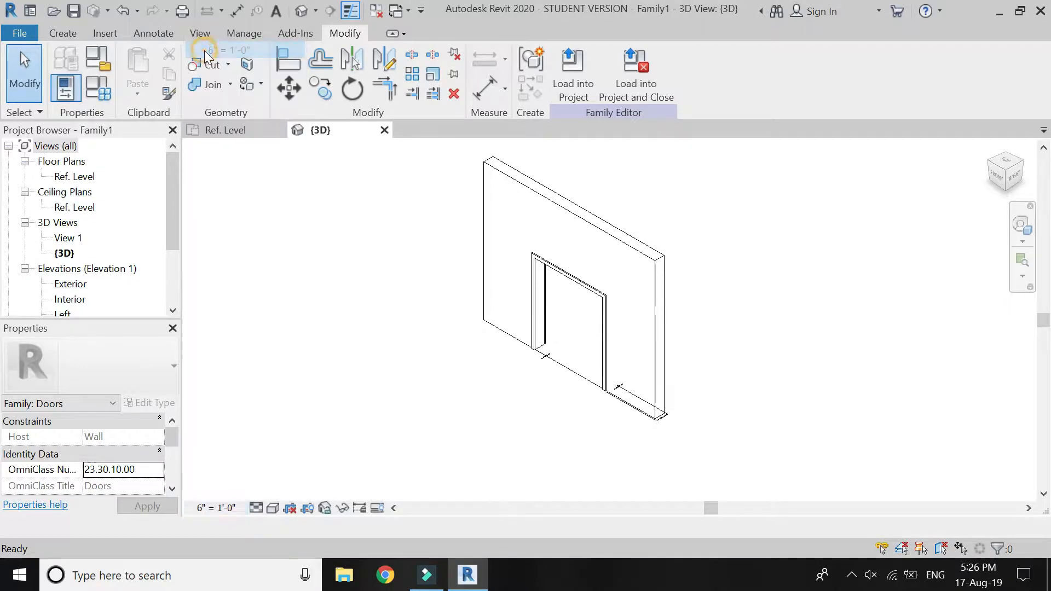
Start an extrusion and pick the front face of the door frame as its work plane.
scroll(564, 334, up, 5)
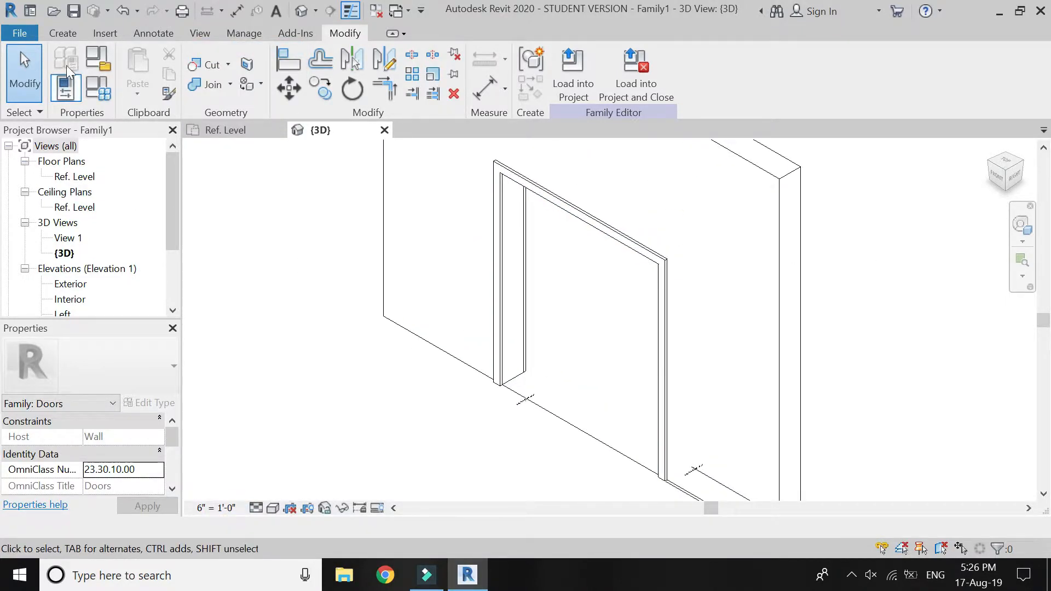
click(61, 33)
click(159, 60)
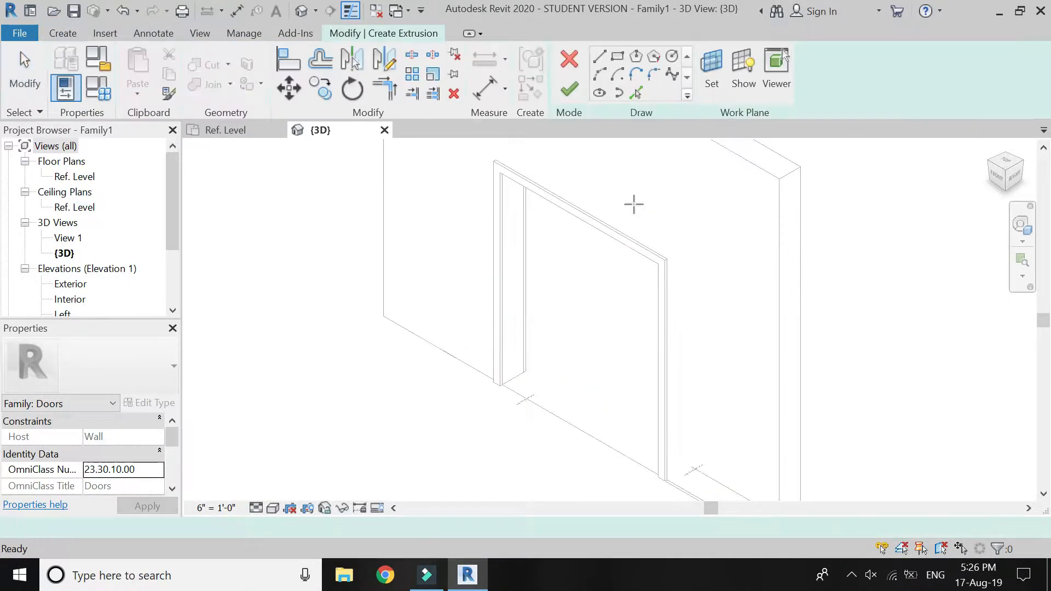
click(708, 72)
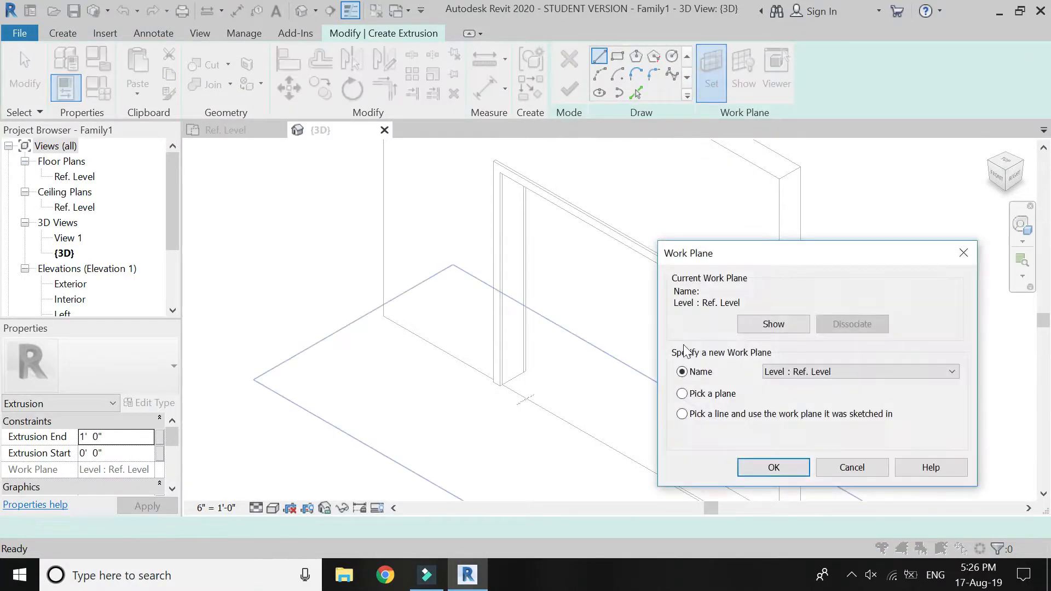
click(747, 465)
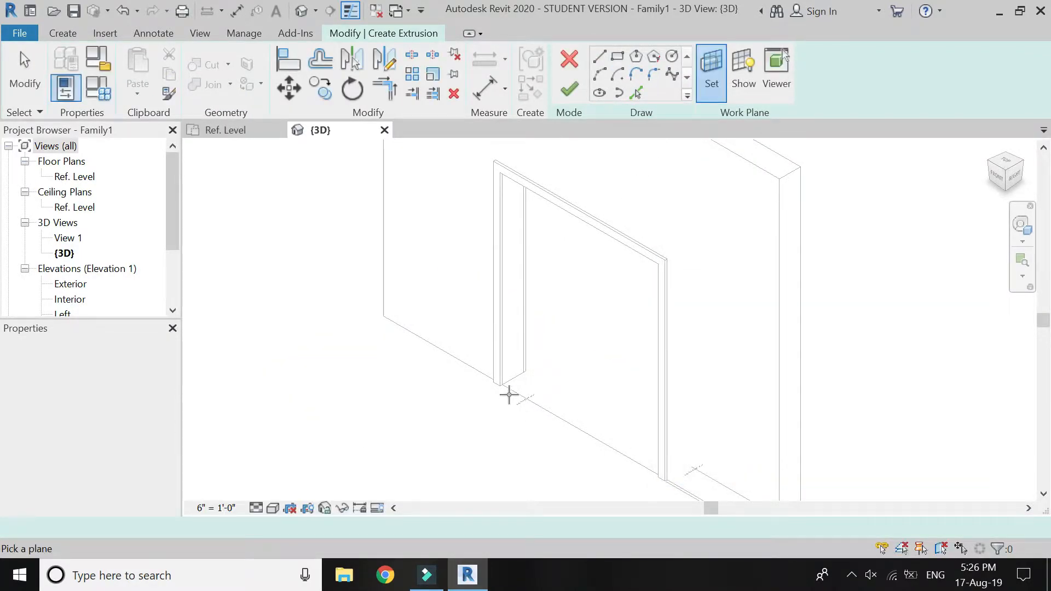
click(496, 379)
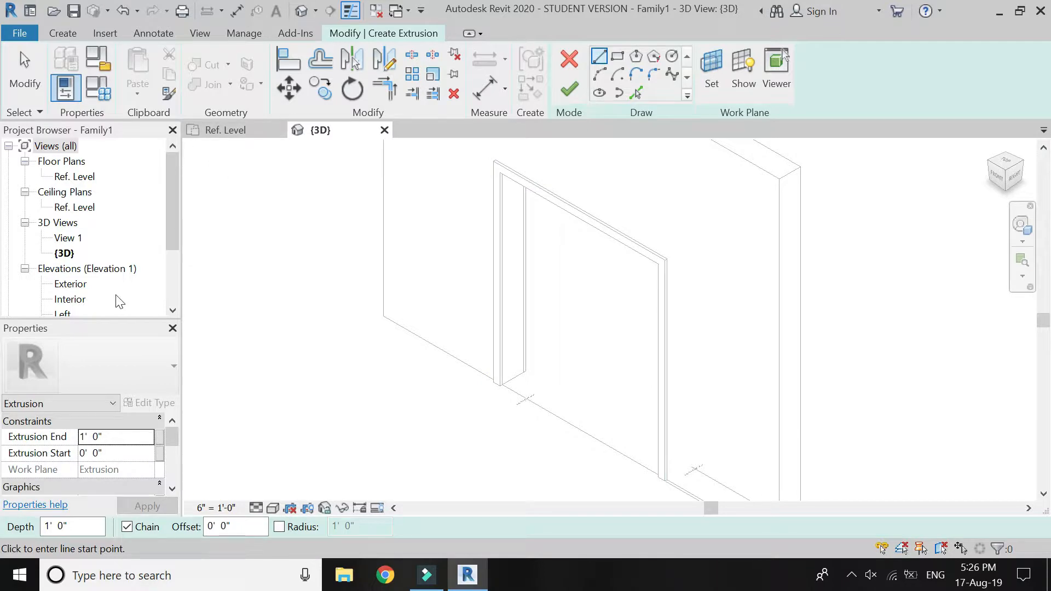
In the Interior elevation, pick the left, top and right inner edges of the door frame as extrusion sketch lines.
double_click(80, 301)
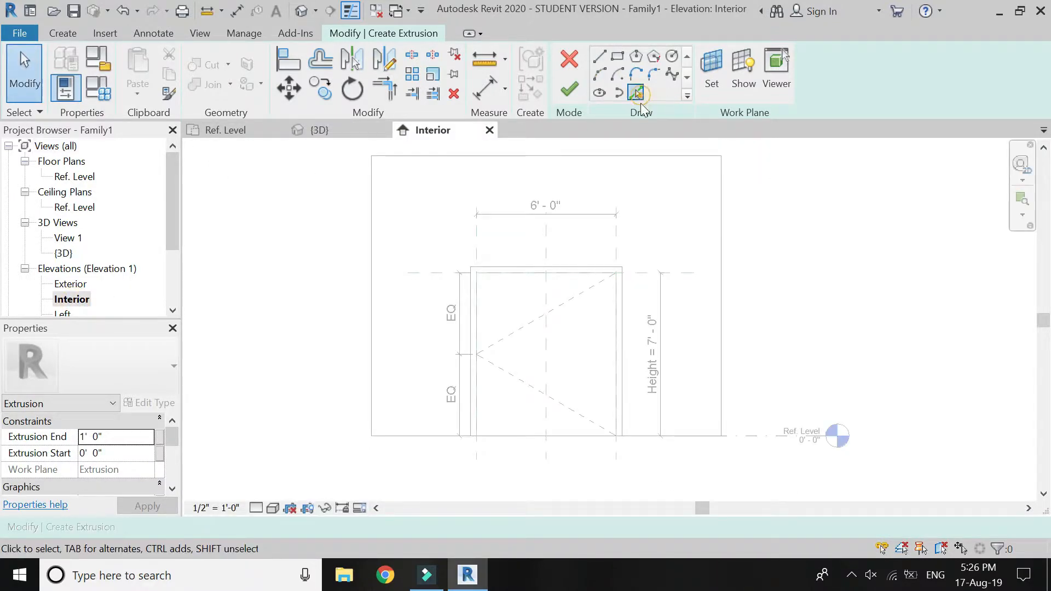
click(638, 96)
scroll(603, 372, up, 3)
click(373, 310)
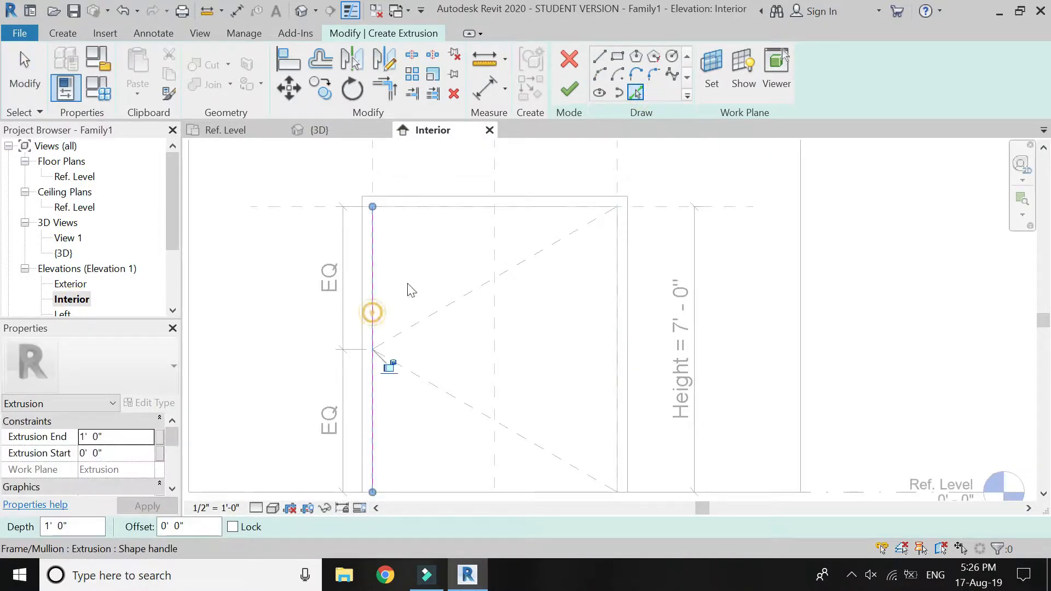
click(618, 320)
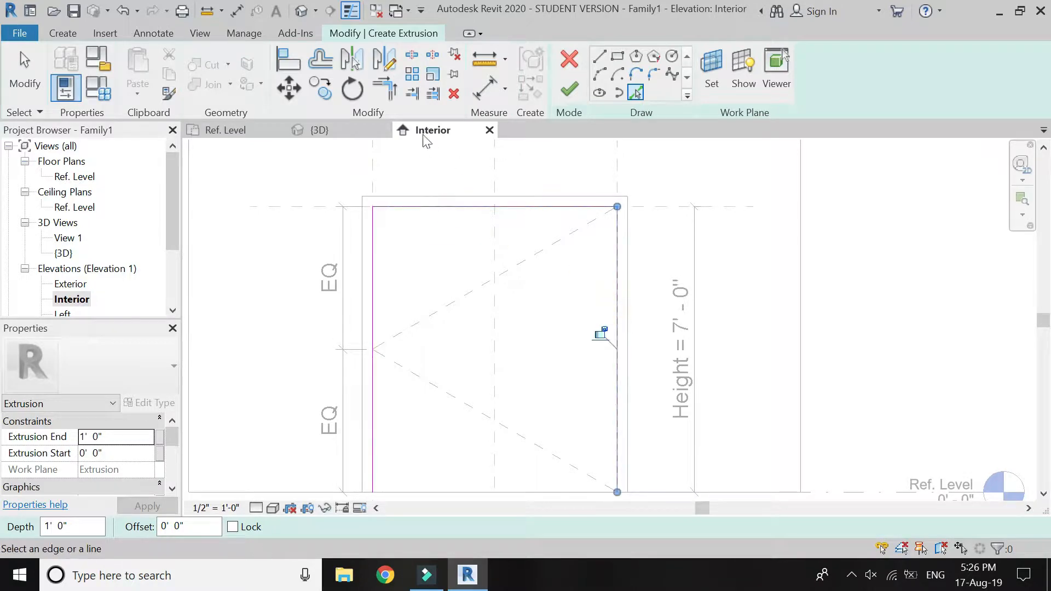
Offset copies of the left, top and right sketch lines 1" into the door opening.
click(327, 63)
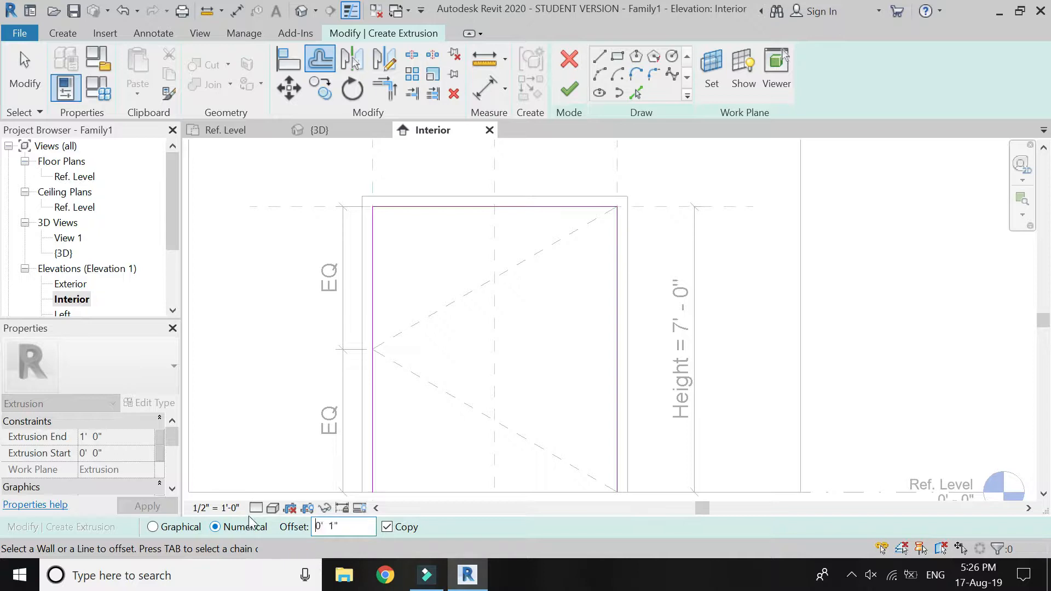
click(381, 276)
click(400, 211)
click(614, 296)
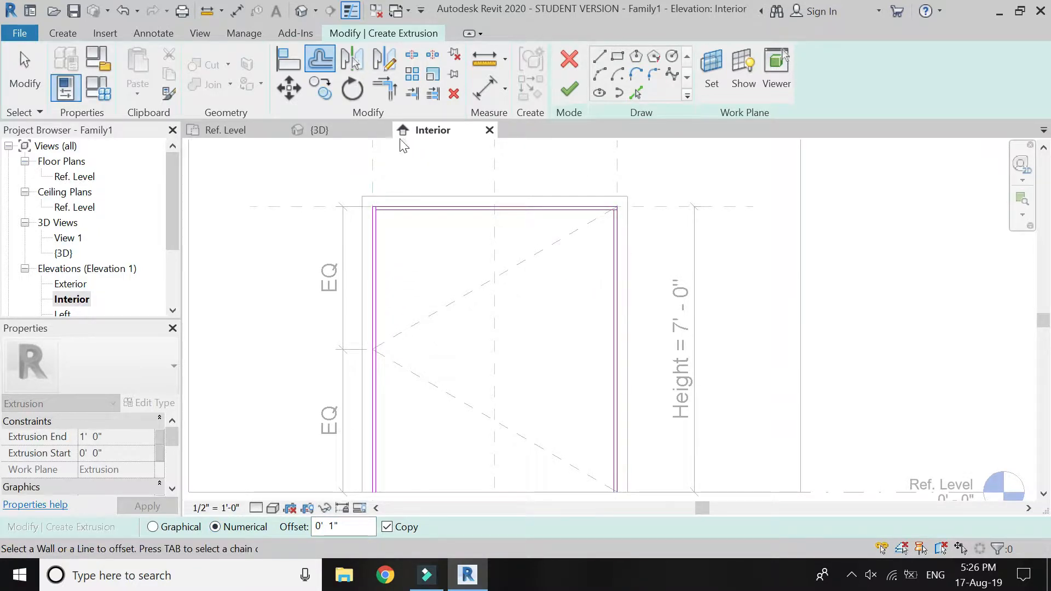
Trim the offset sketch lines to meet at the upper left and upper right corners.
click(385, 91)
scroll(384, 215, up, 3)
click(384, 205)
click(370, 221)
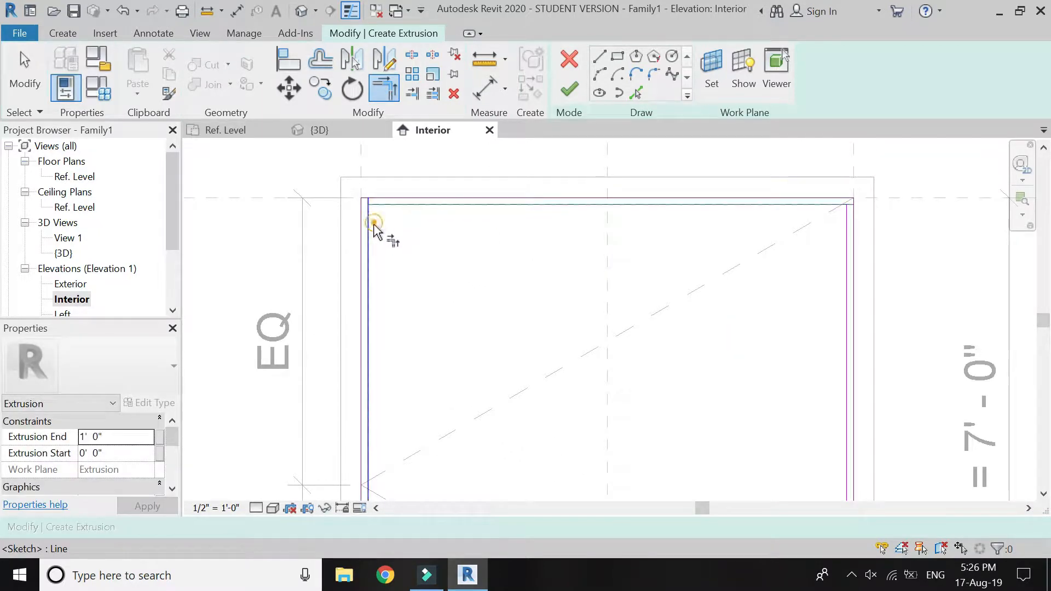
click(827, 206)
click(849, 235)
scroll(651, 249, down, 3)
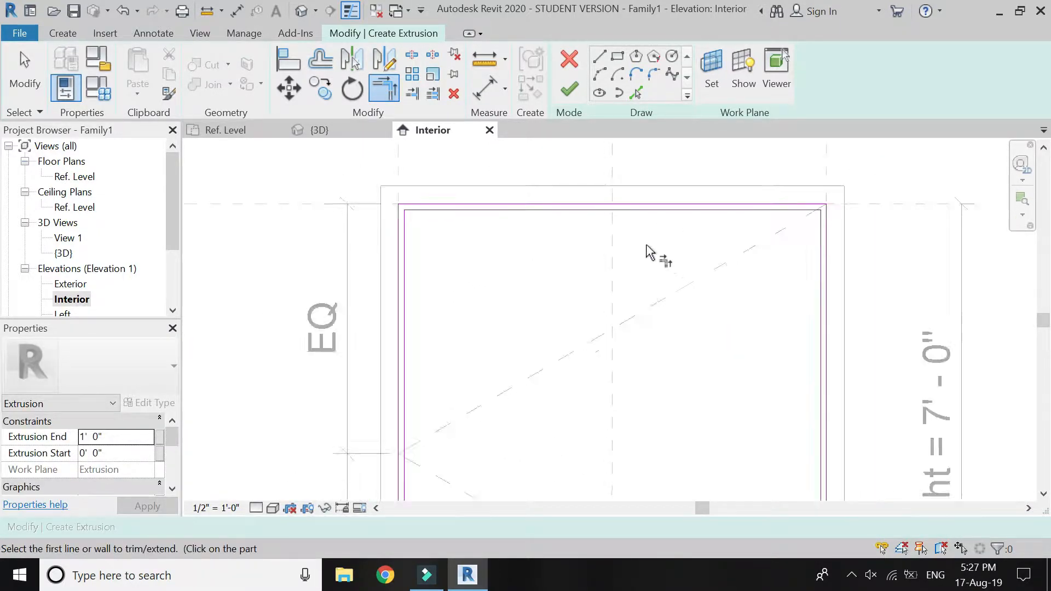
Close the sketch profile with short lines joining the inner and outer lines at the bottom of both jambs.
click(600, 57)
scroll(585, 274, down, 2)
scroll(518, 398, up, 3)
scroll(502, 401, up, 3)
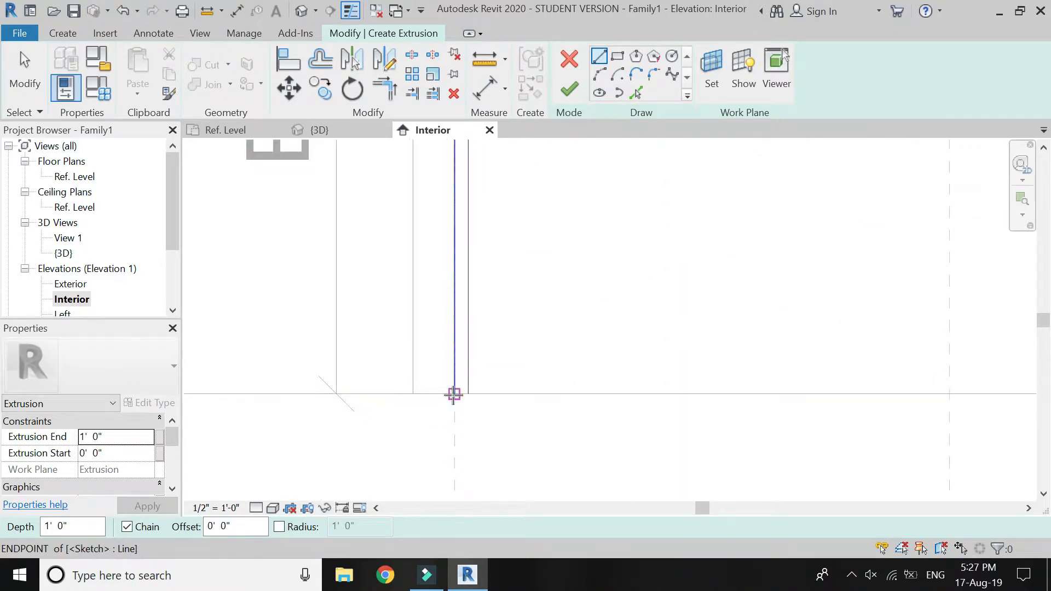
click(454, 393)
click(468, 394)
scroll(459, 400, down, 3)
scroll(871, 418, up, 3)
click(870, 412)
click(890, 412)
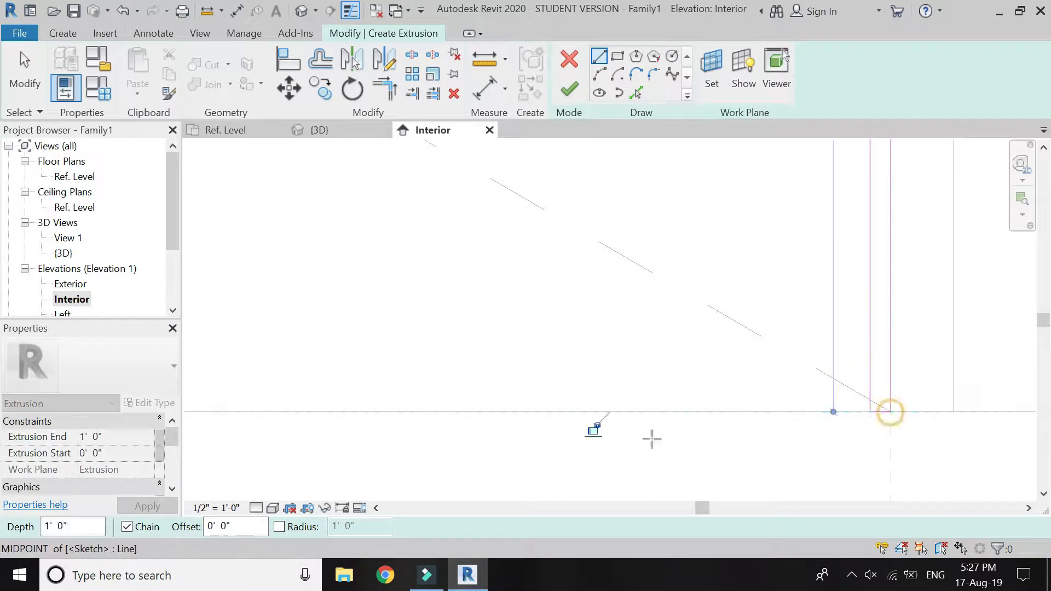
Associate the extrusion's end with the "frame + wall thickness" family parameter and finish the extrusion.
click(159, 437)
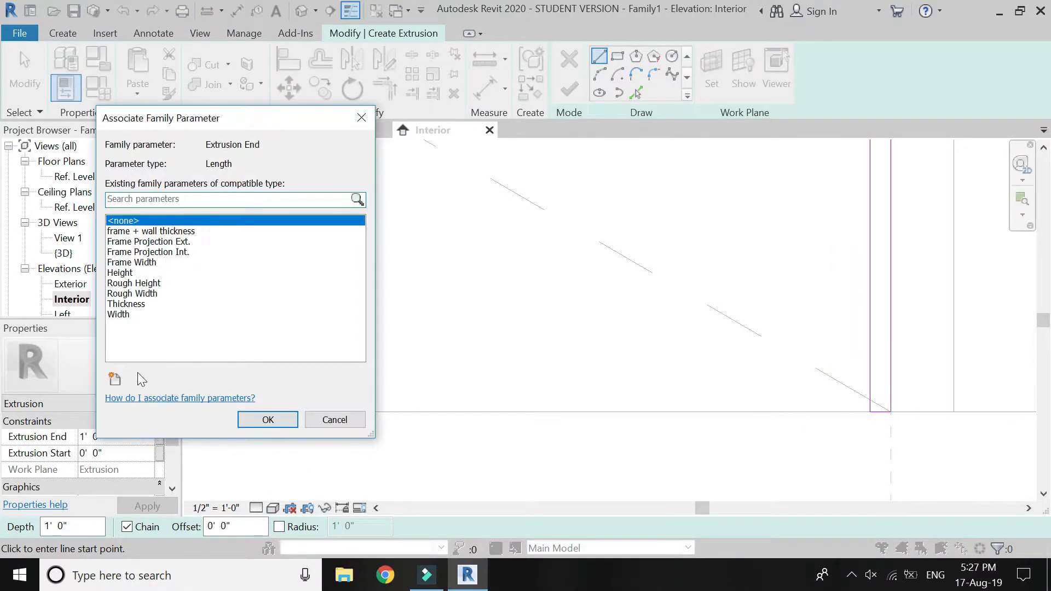
click(140, 231)
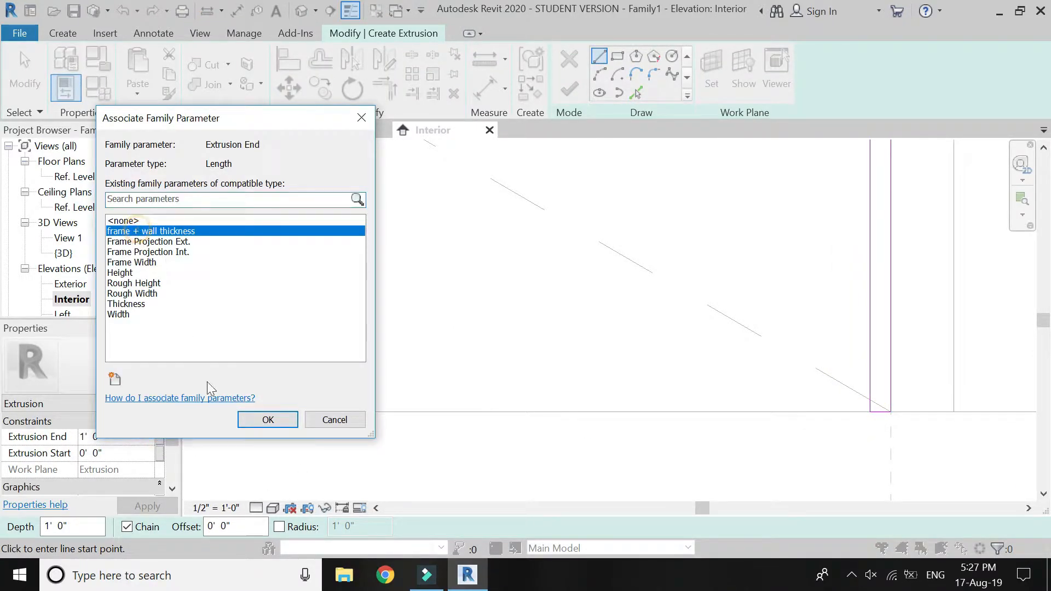
click(268, 420)
scroll(460, 448, down, 5)
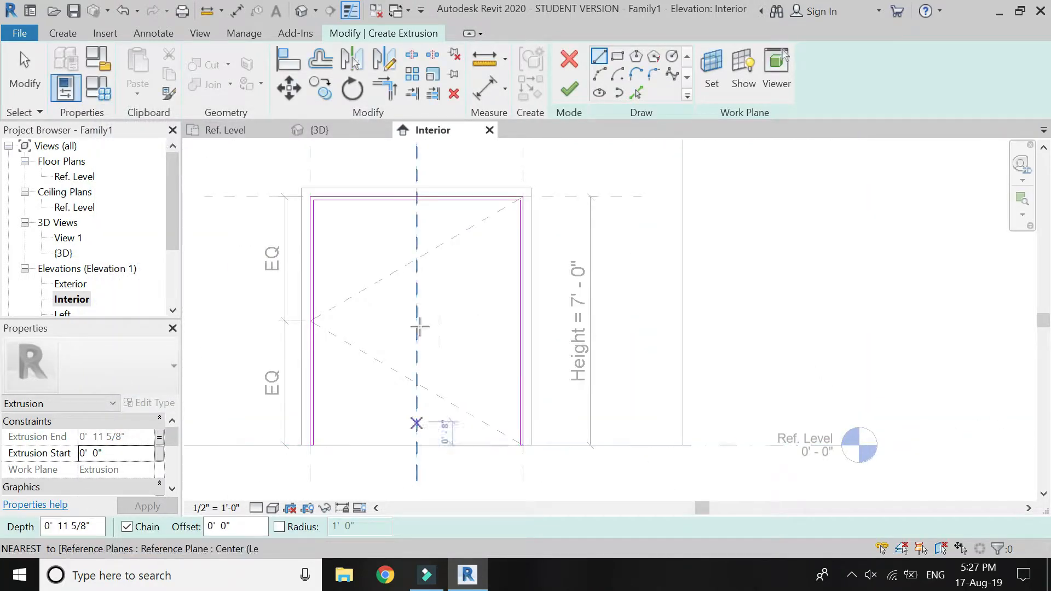
click(570, 87)
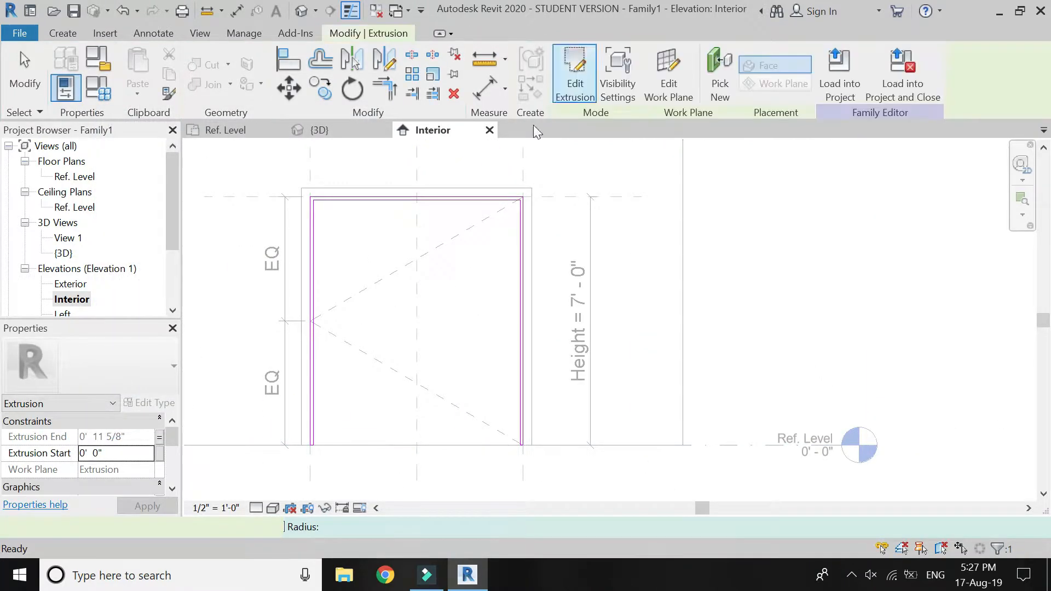
In the Ref. Level plan, mirror a copy of the inner frame extrusion into the wall about an axis along the frame's interior face.
click(235, 132)
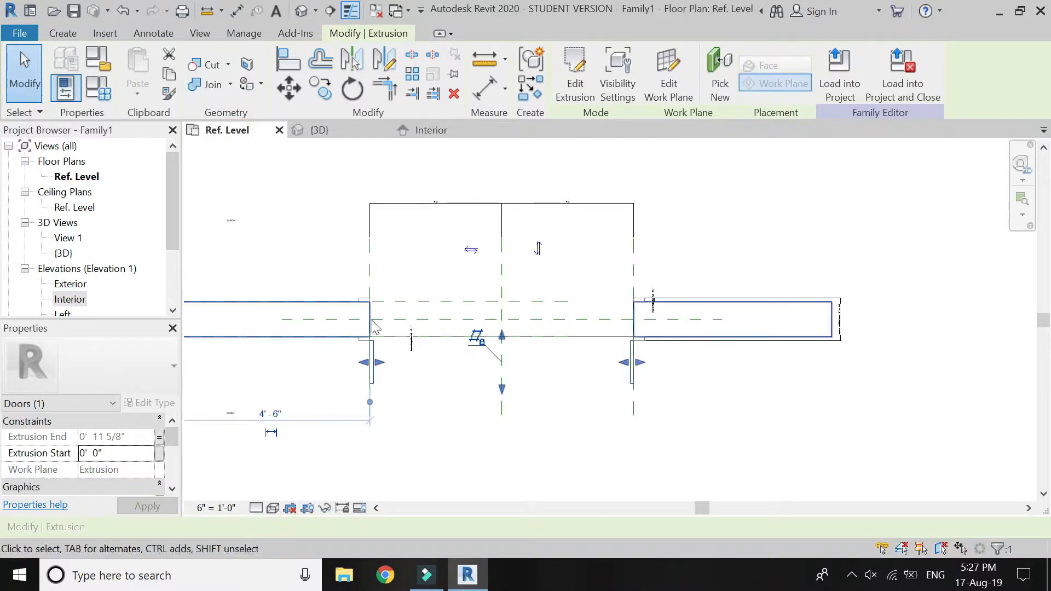
scroll(389, 263, up, 4)
click(378, 63)
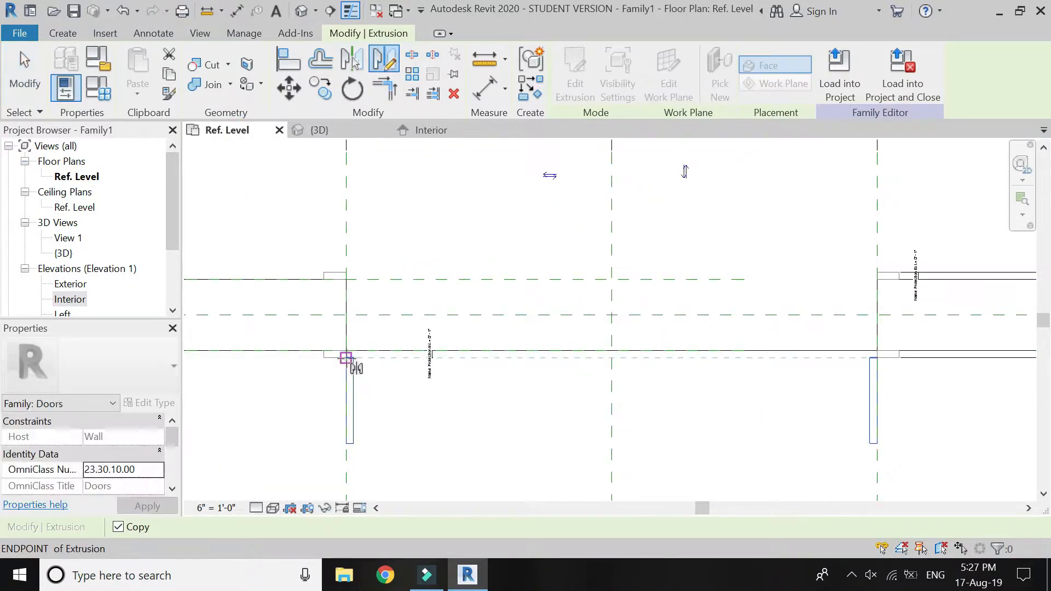
click(877, 357)
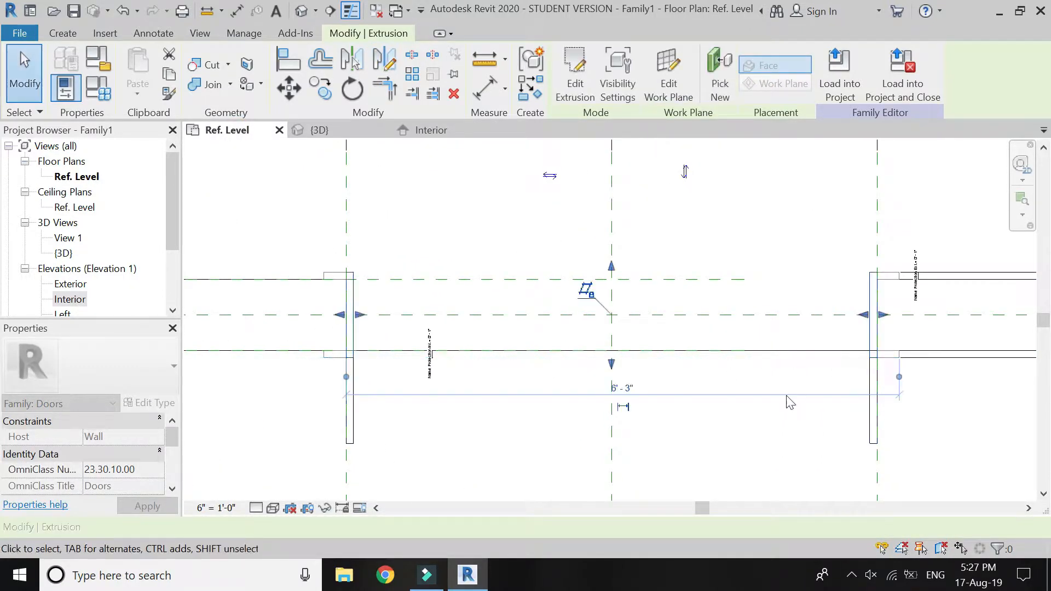
Delete the original inner frame extrusion outside the wall, keeping the mirrored copy.
click(392, 418)
click(351, 405)
key(Delete)
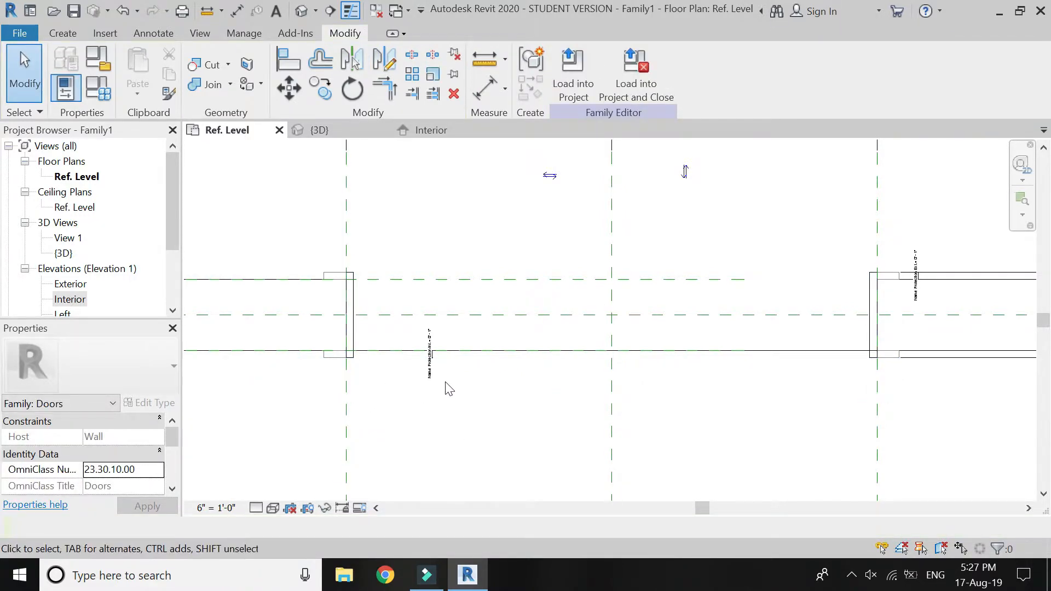
Test the frame by switching the host wall to Generic - 12" and back to the 9" wall type.
scroll(474, 343, down, 2)
click(385, 338)
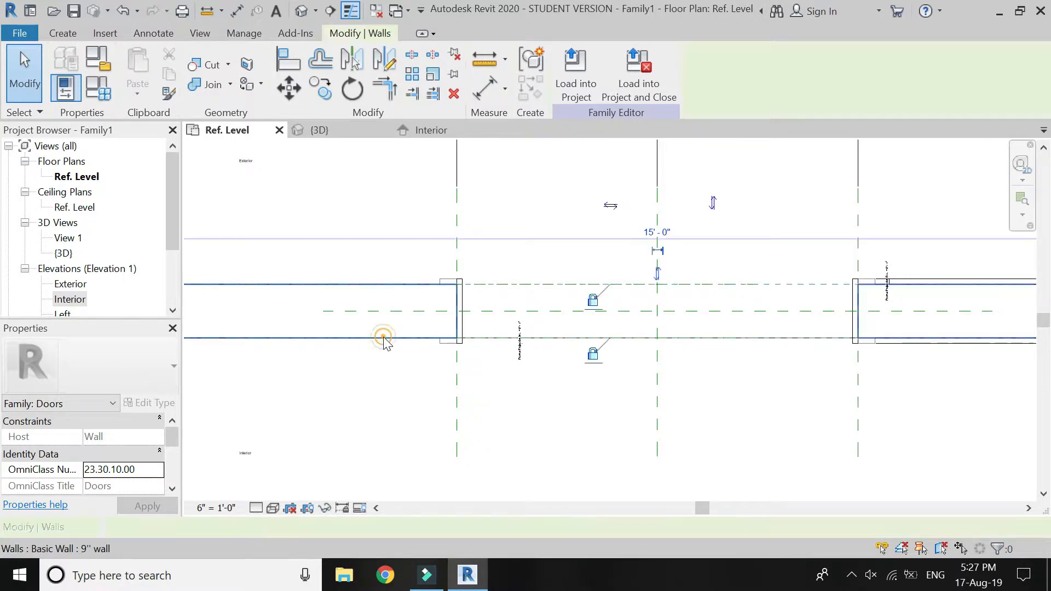
click(153, 381)
click(120, 503)
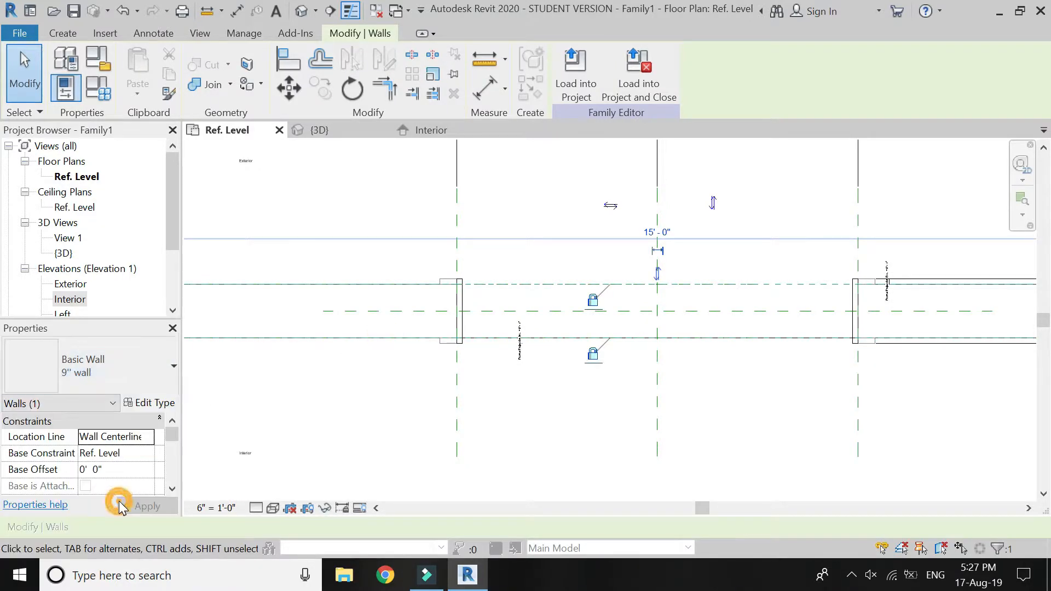
click(136, 362)
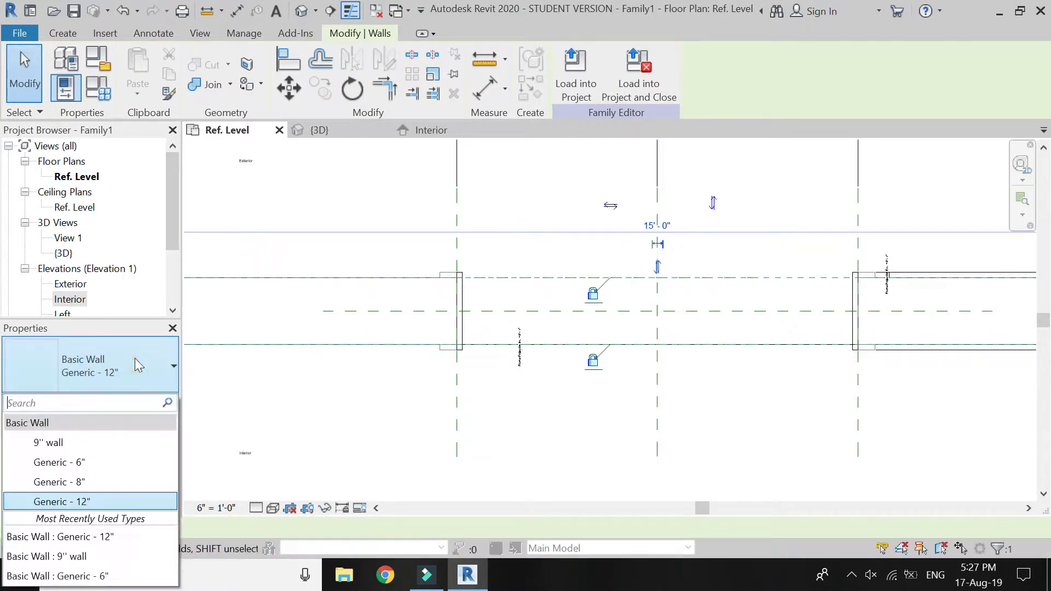
click(121, 442)
Join the inner frame extrusion with the frame trim on the wall faces.
scroll(484, 304, up, 3)
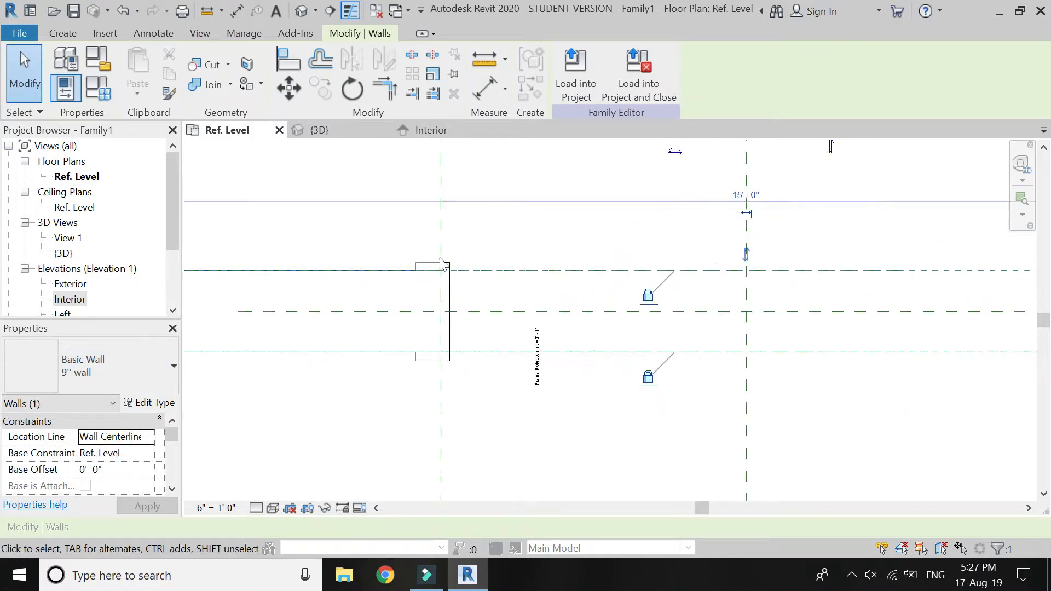
click(212, 85)
click(450, 320)
click(428, 386)
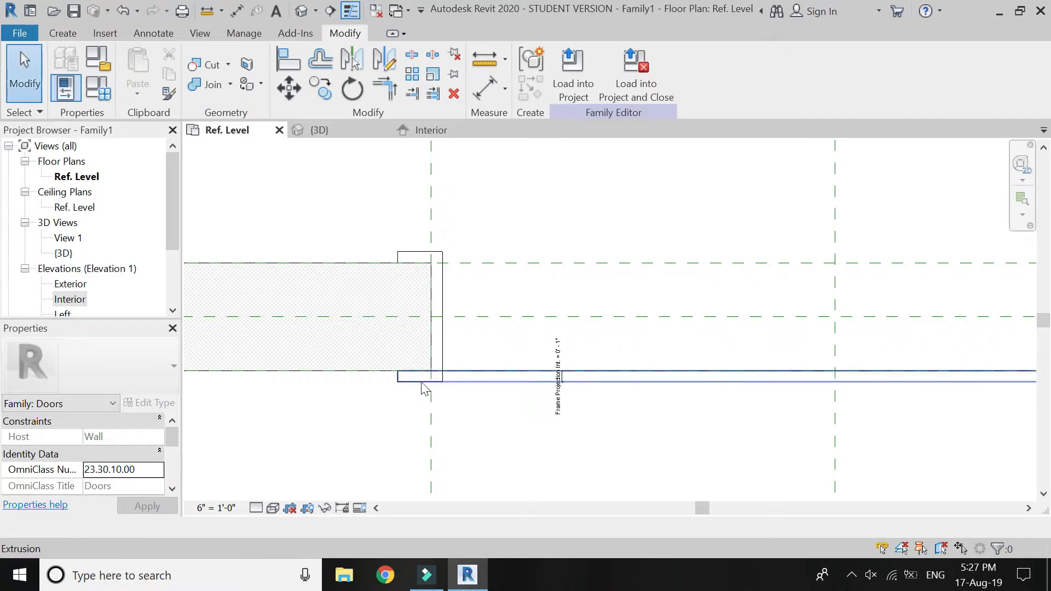
Assign the Walnut wood material from the AEC library to the interior trim, exterior trim and inner frame extrusions.
click(419, 376)
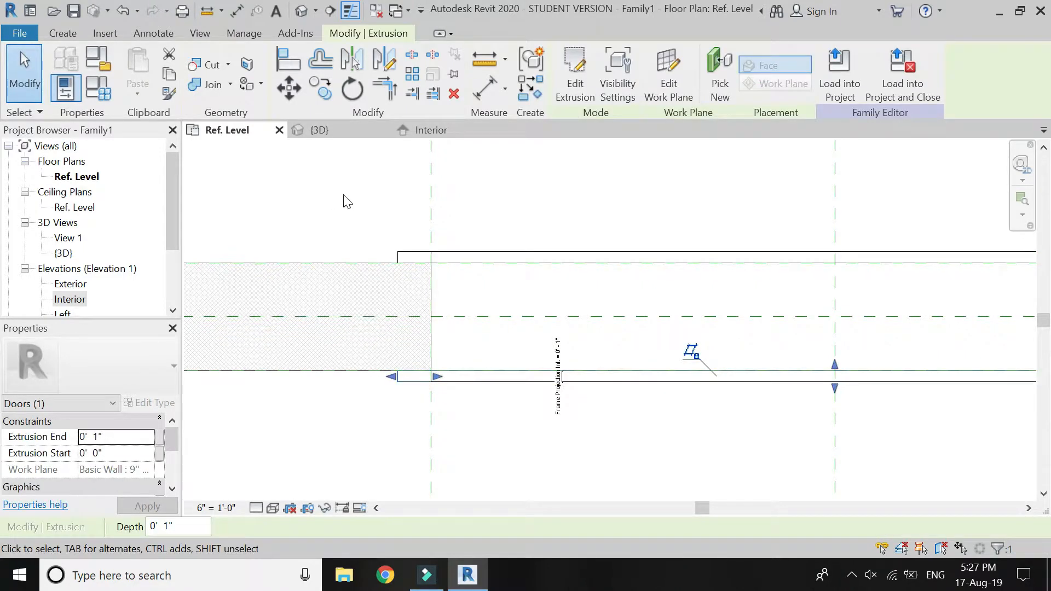
ctrl+click(460, 264)
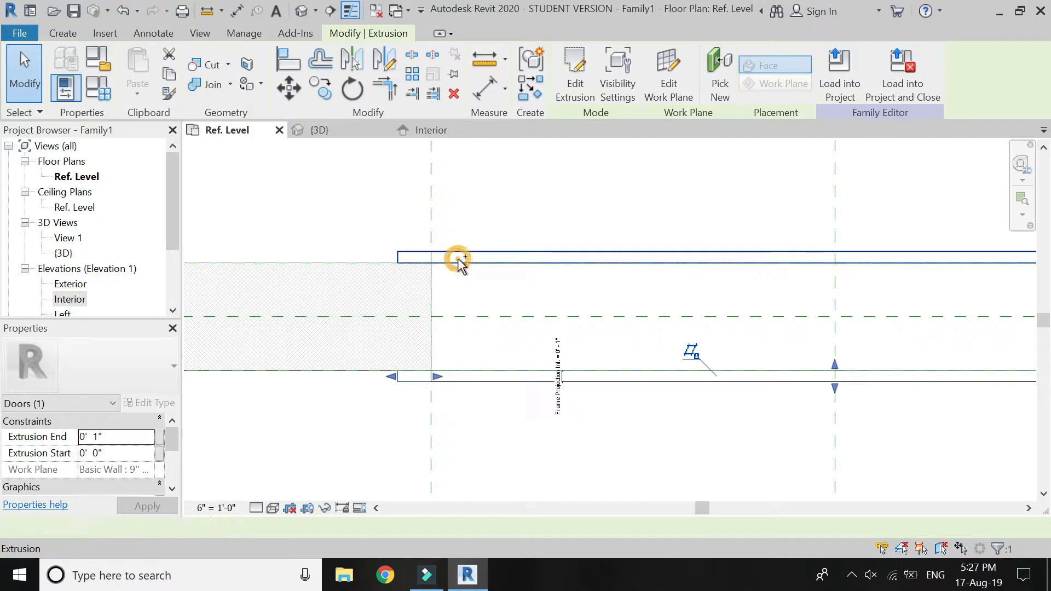
ctrl+click(438, 359)
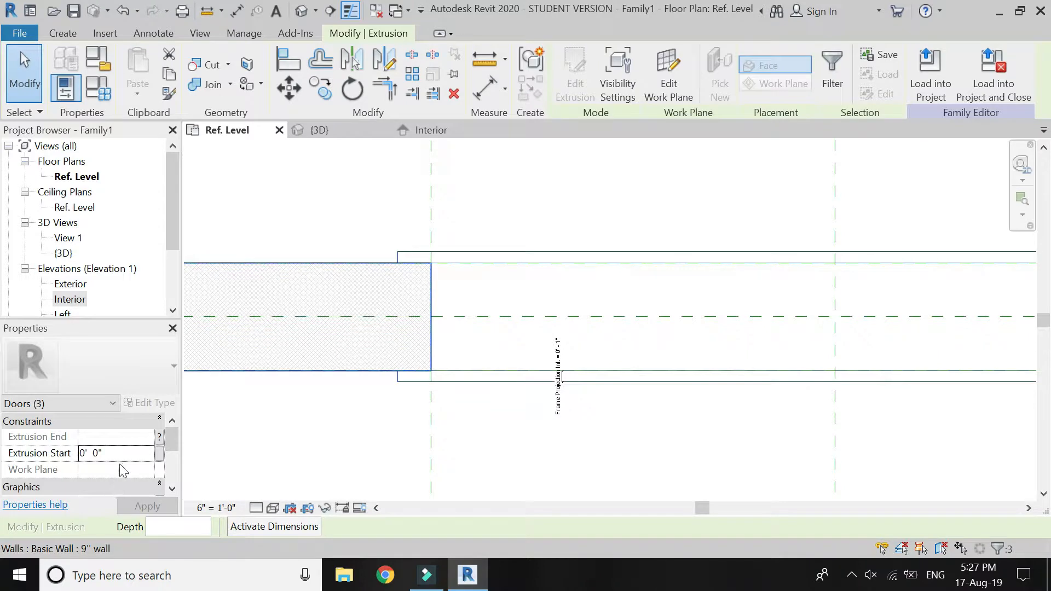
scroll(120, 465, down, 3)
click(118, 486)
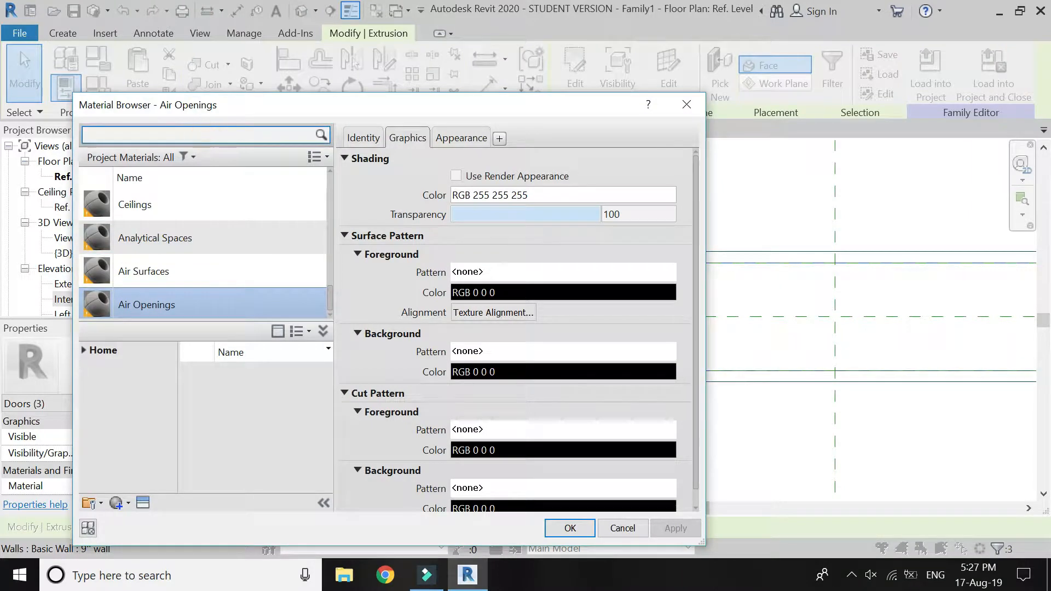
click(205, 135)
text(walnut)
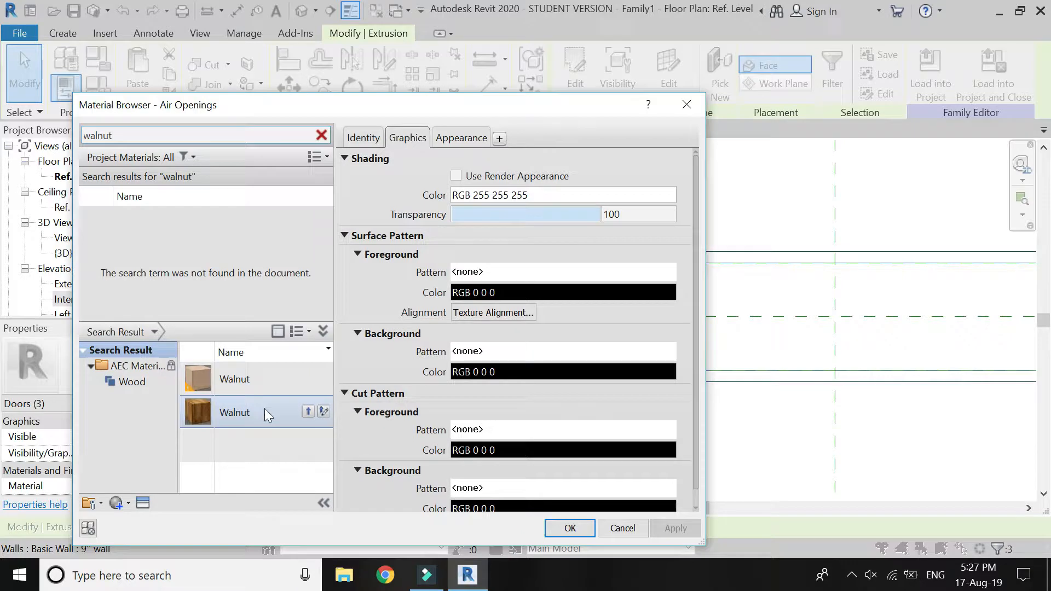
click(301, 415)
click(308, 412)
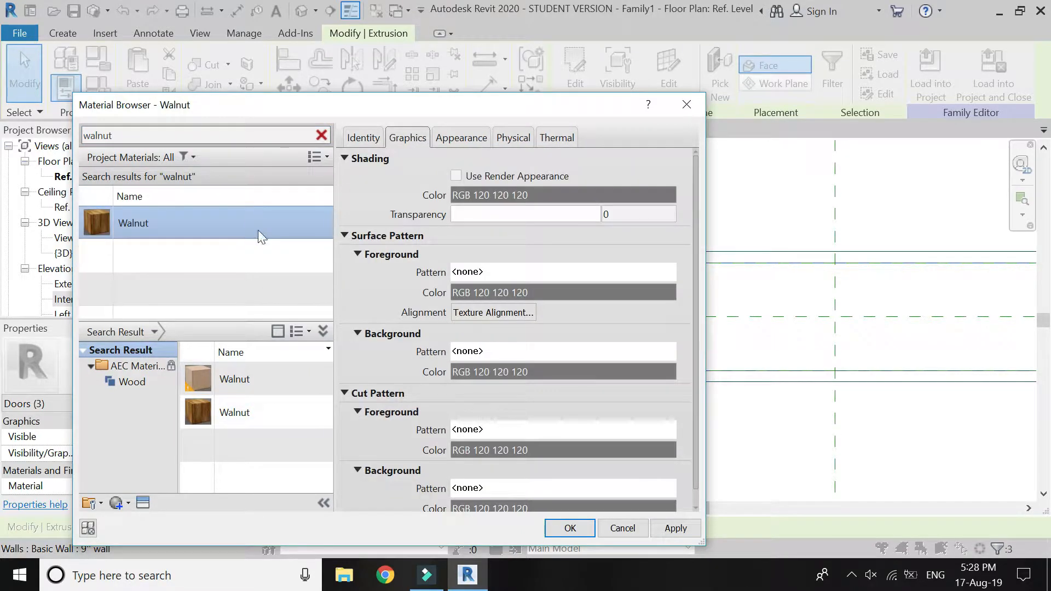
click(557, 529)
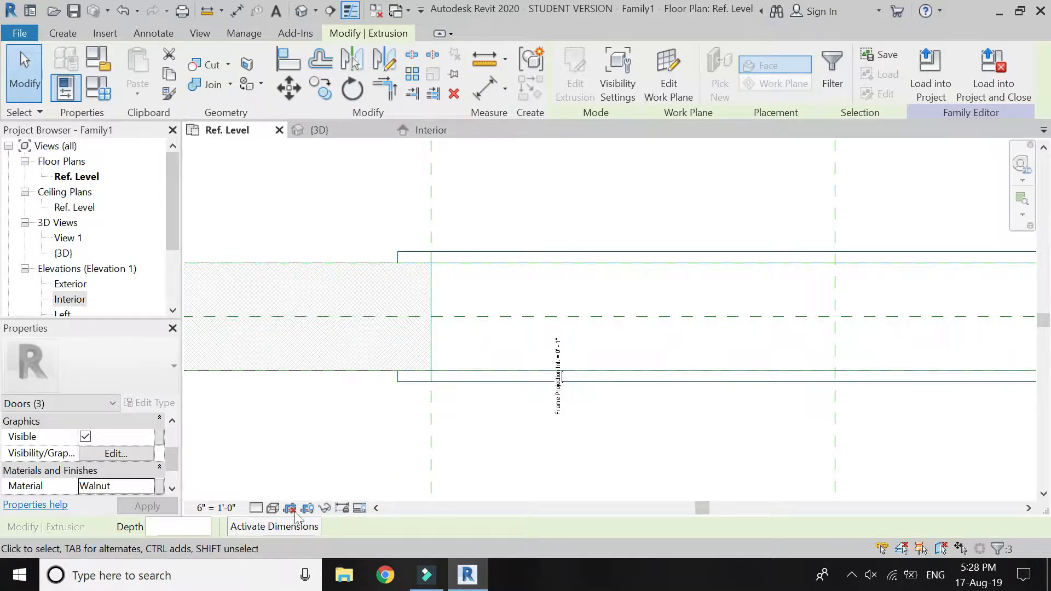
Set the plan view's visual style to Realistic and clear the selection.
click(256, 508)
click(273, 508)
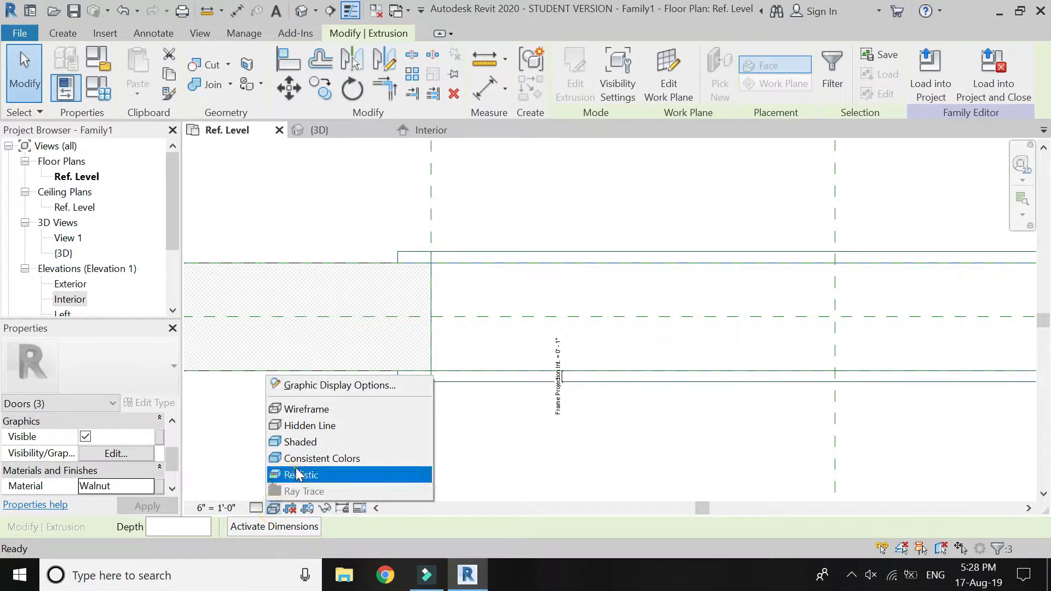
click(299, 476)
click(345, 444)
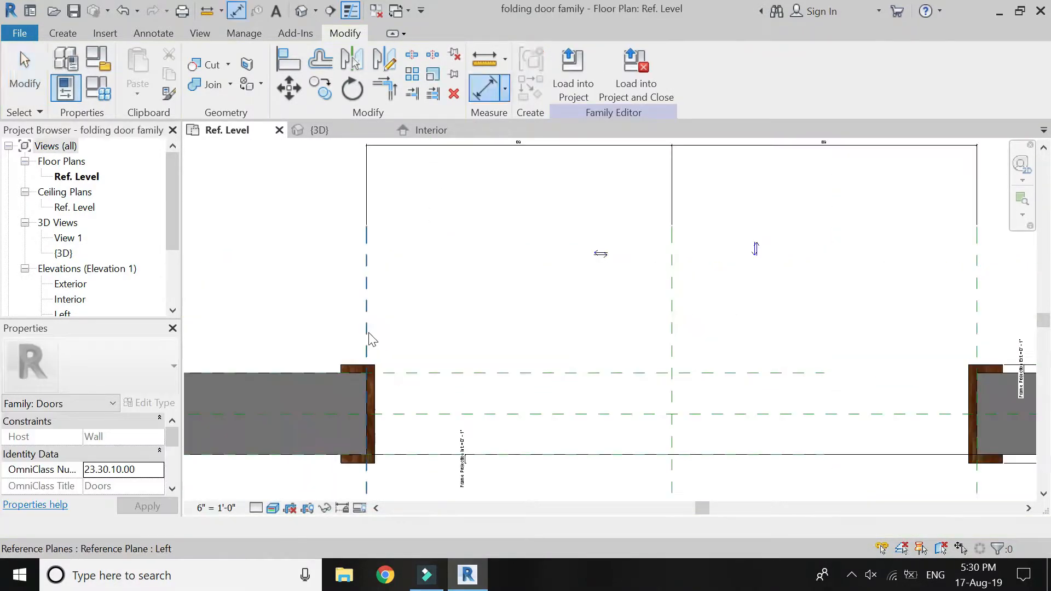
Draw a short horizontal reference plane from the left jamb's inner face into the opening and a vertical one along that face.
click(63, 34)
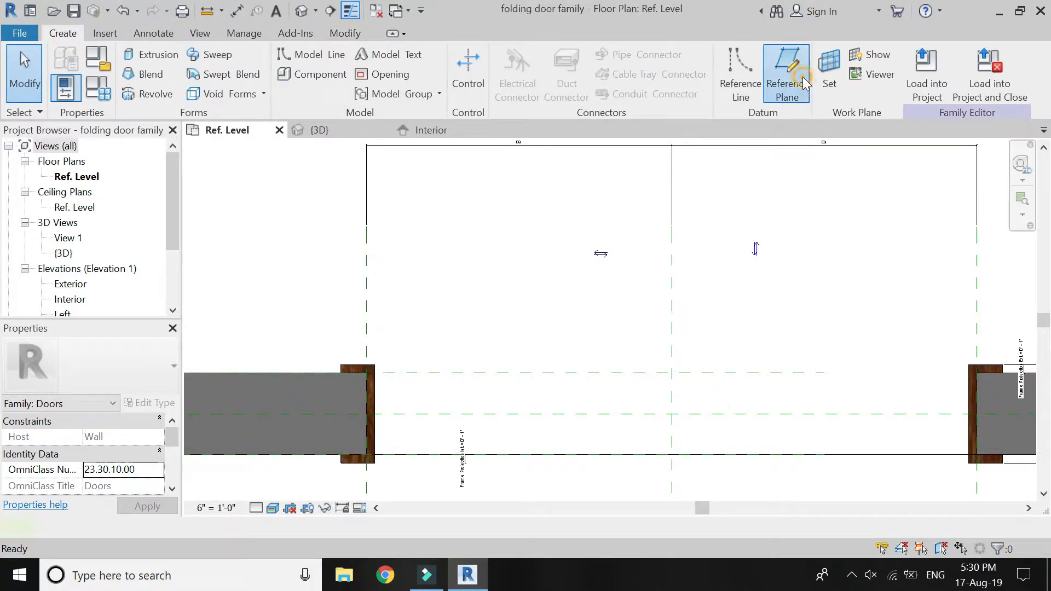
click(787, 74)
scroll(374, 404, up, 4)
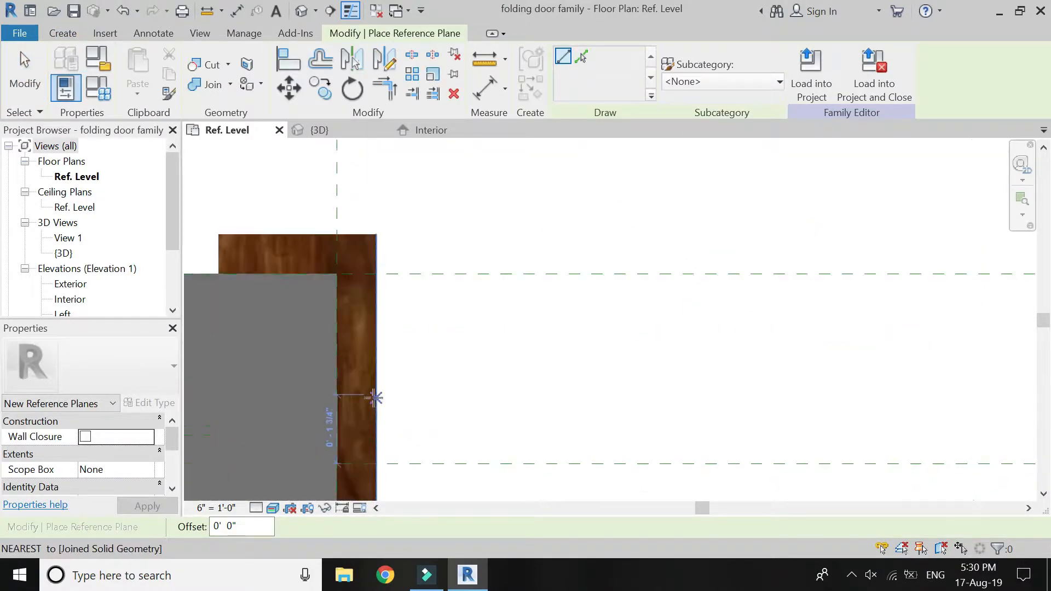
click(374, 398)
scroll(372, 399, down, 3)
click(567, 397)
click(372, 396)
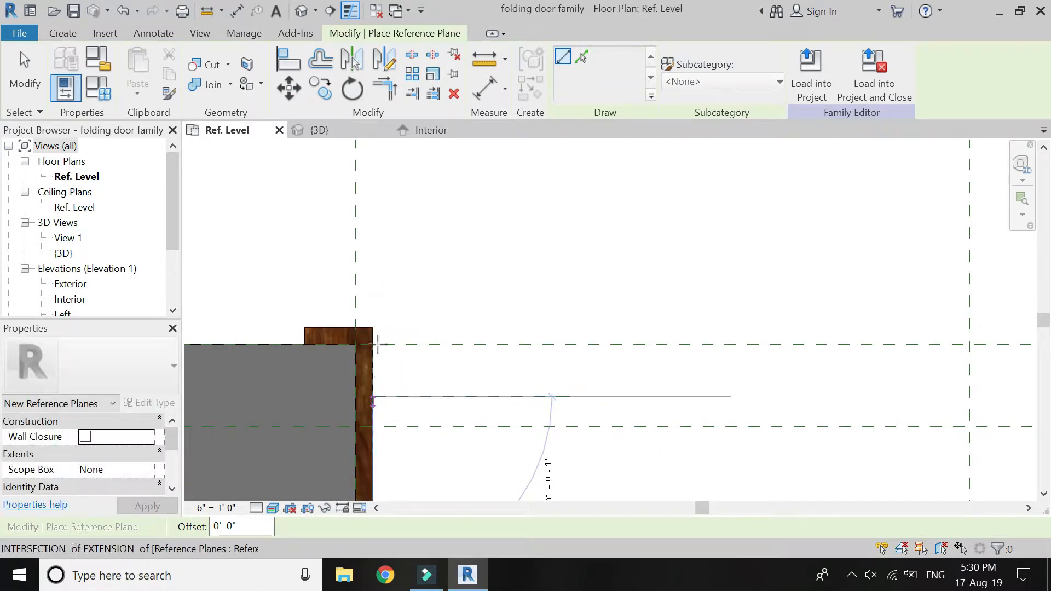
scroll(375, 275, down, 3)
click(372, 234)
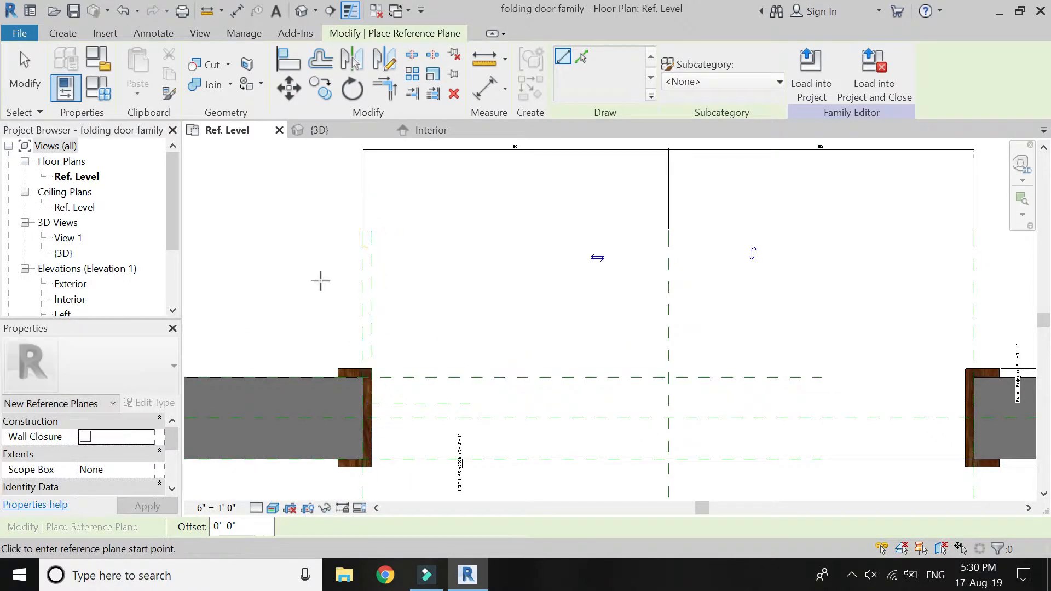
Draw matching reference planes at the right jamb, one short horizontal into the opening and one vertical along its inner face.
scroll(321, 281, down, 2)
scroll(712, 367, up, 6)
click(704, 376)
click(390, 378)
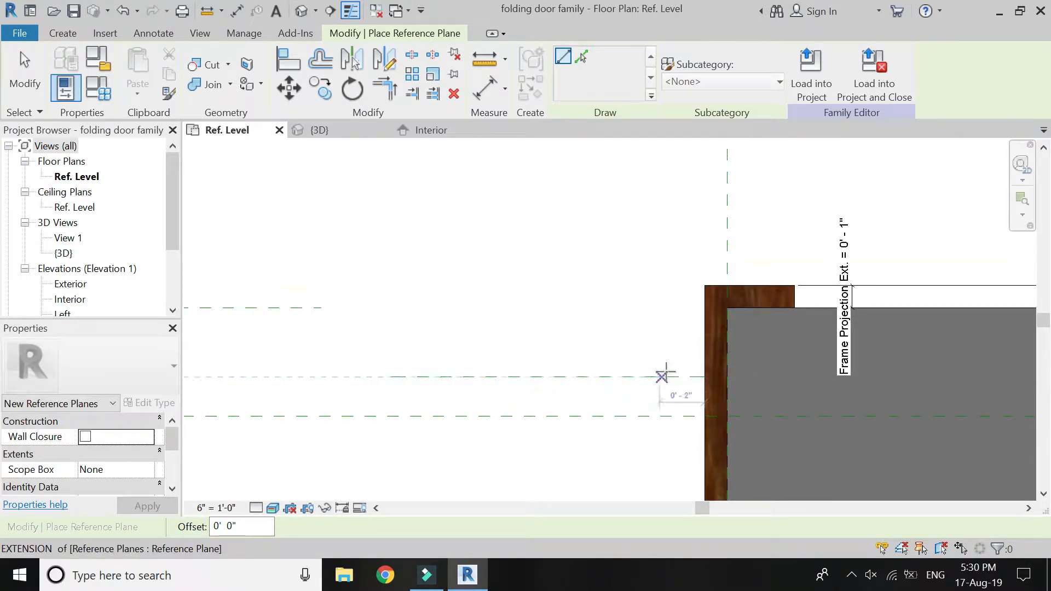
click(704, 376)
scroll(701, 427, down, 2)
scroll(703, 425, down, 2)
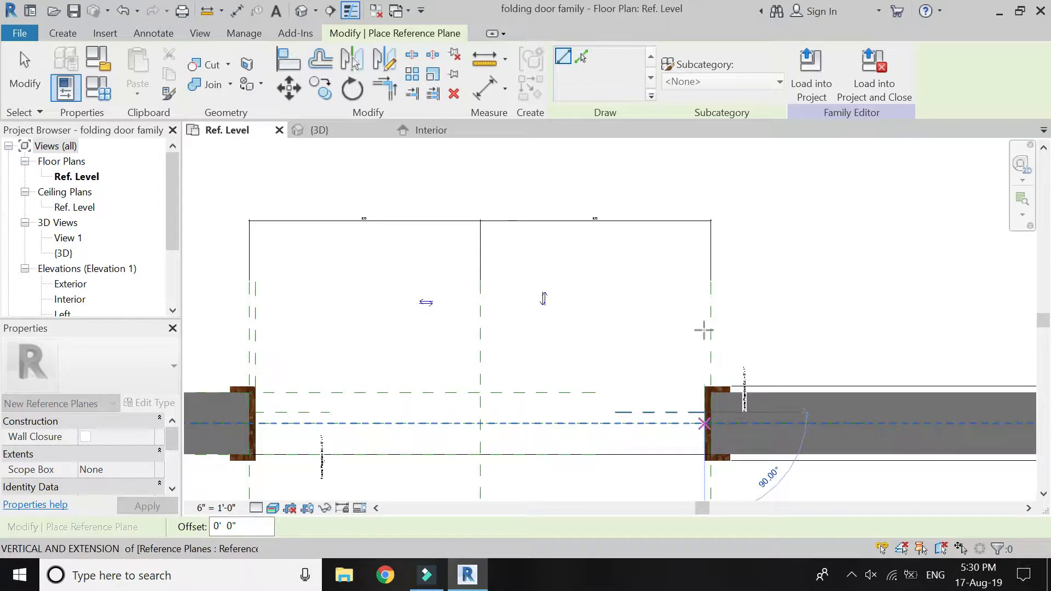
click(704, 283)
scroll(778, 317, down, 1)
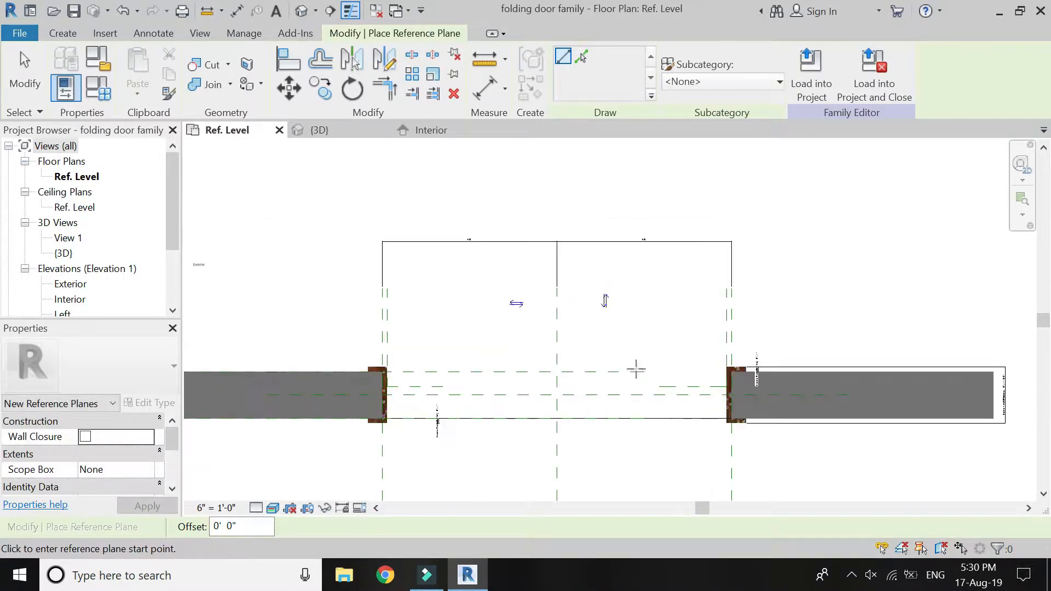
scroll(315, 421, up, 1)
scroll(431, 257, up, 1)
key(Escape)
key(Escape)
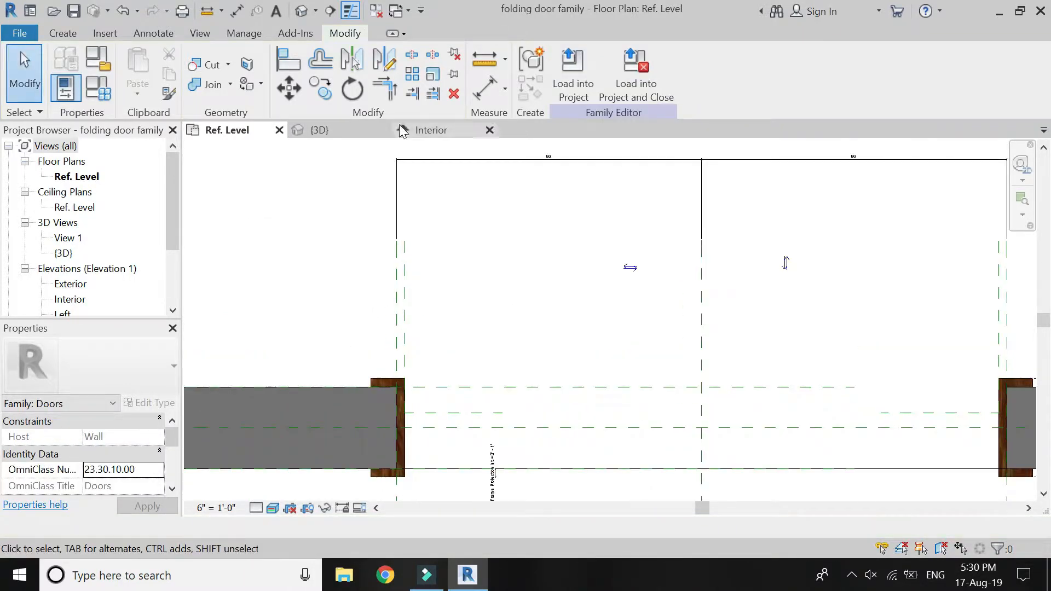
Place an aligned dimension below the opening from the Left reference plane to the Center reference plane.
click(485, 94)
scroll(359, 230, down, 2)
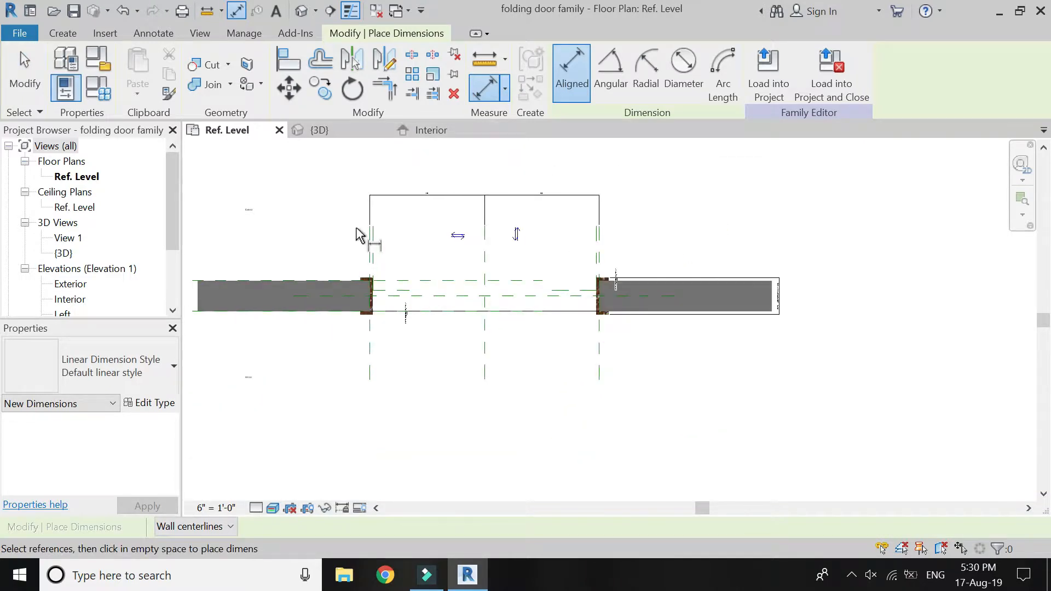
scroll(368, 337, up, 2)
click(372, 342)
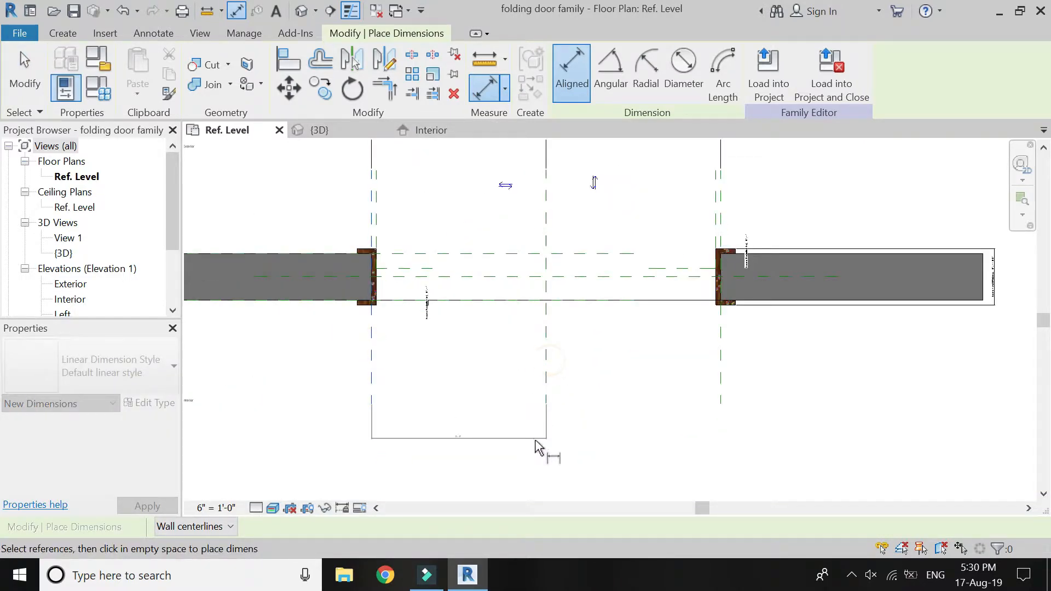
click(536, 445)
click(535, 446)
Place an aligned dimension above the opening from the left jamb's inner-face reference plane to the Center reference plane.
click(376, 226)
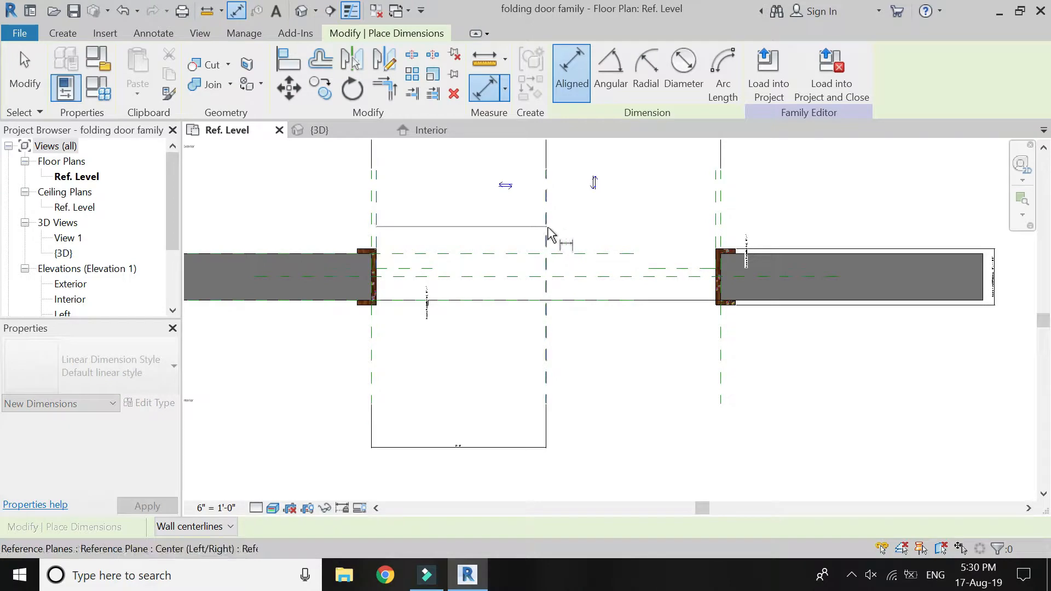
click(546, 236)
scroll(517, 375, down, 2)
click(505, 228)
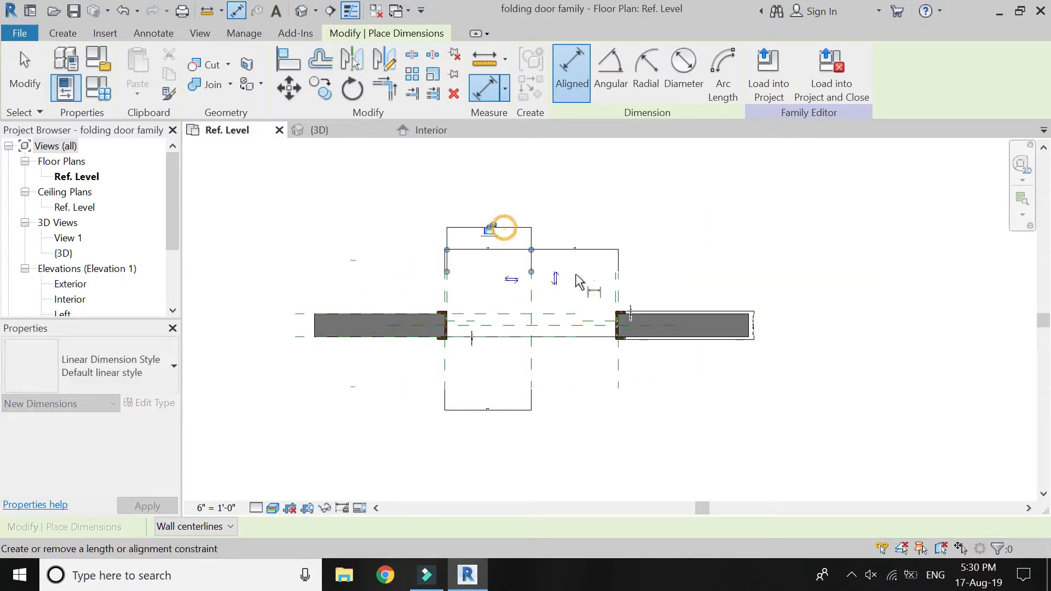
Place an aligned dimension below the opening from the Center reference plane to the Right reference plane.
scroll(575, 385, up, 2)
click(511, 363)
click(643, 370)
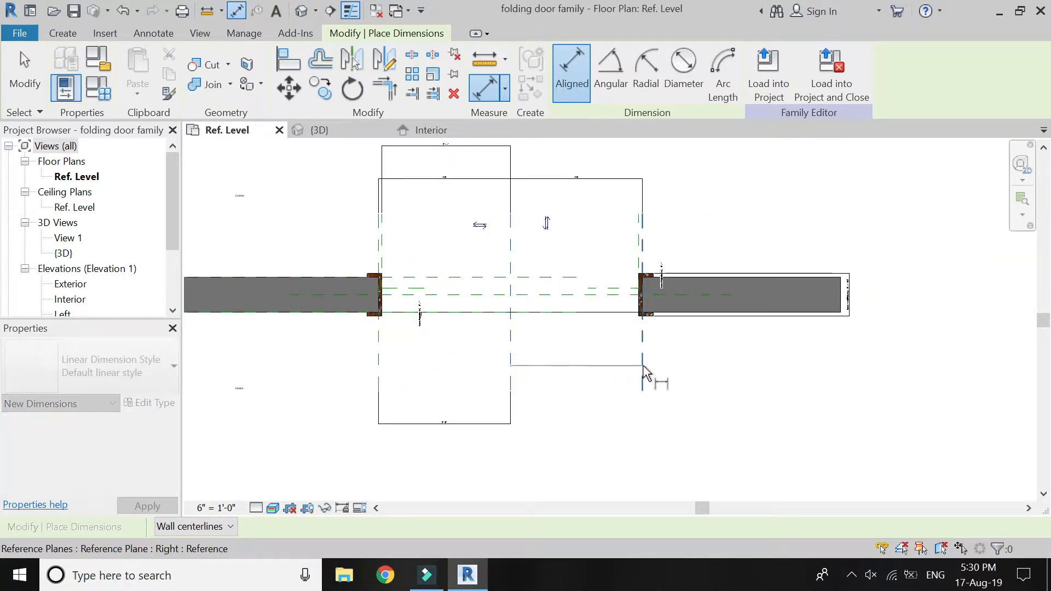
click(545, 431)
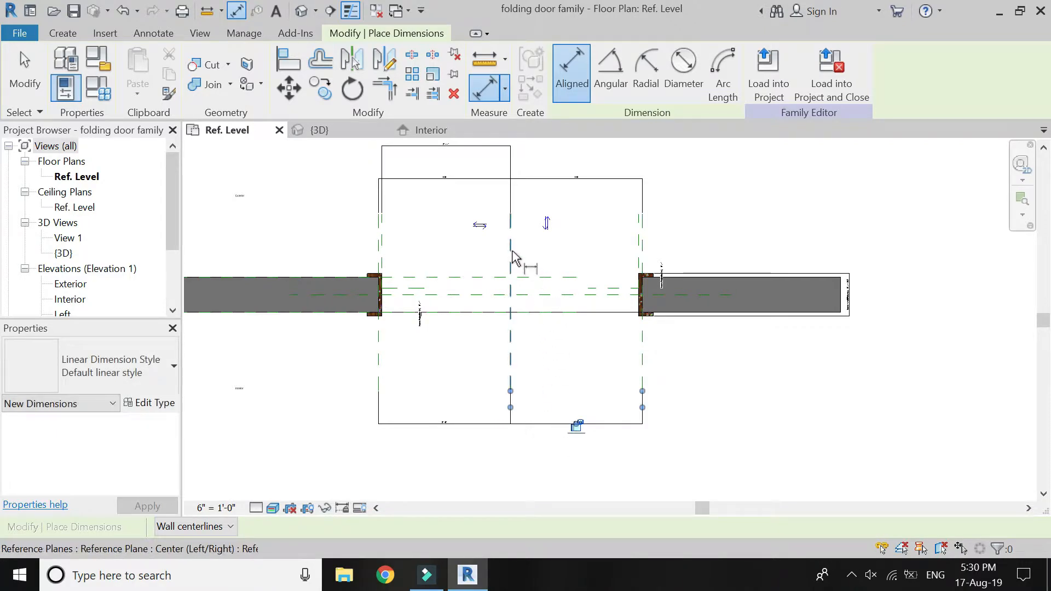
Place an aligned dimension above the opening from the Center reference plane to the right jamb's inner-face reference plane.
click(512, 255)
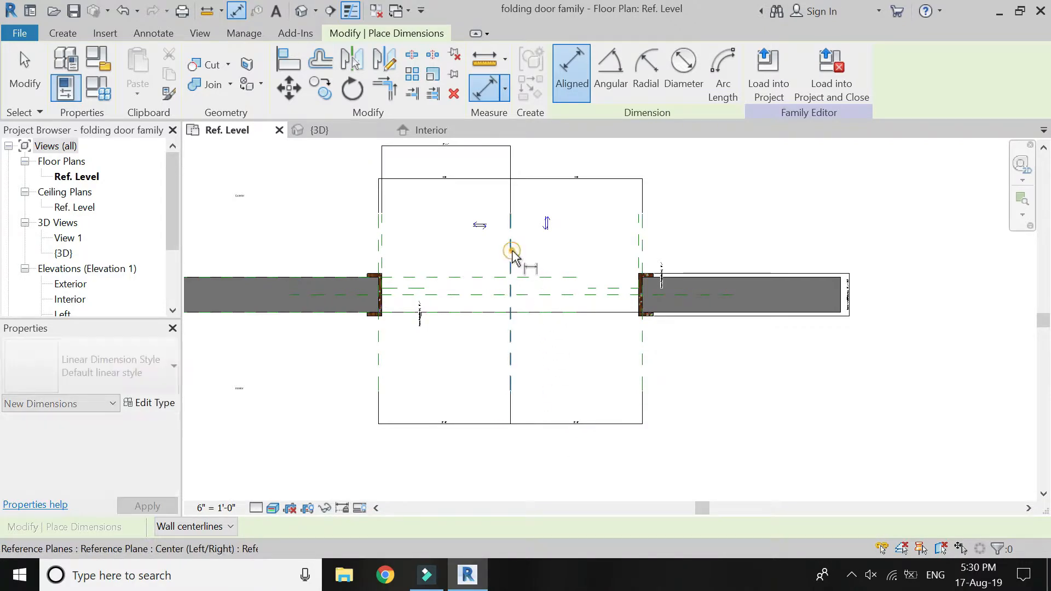
click(634, 254)
click(624, 155)
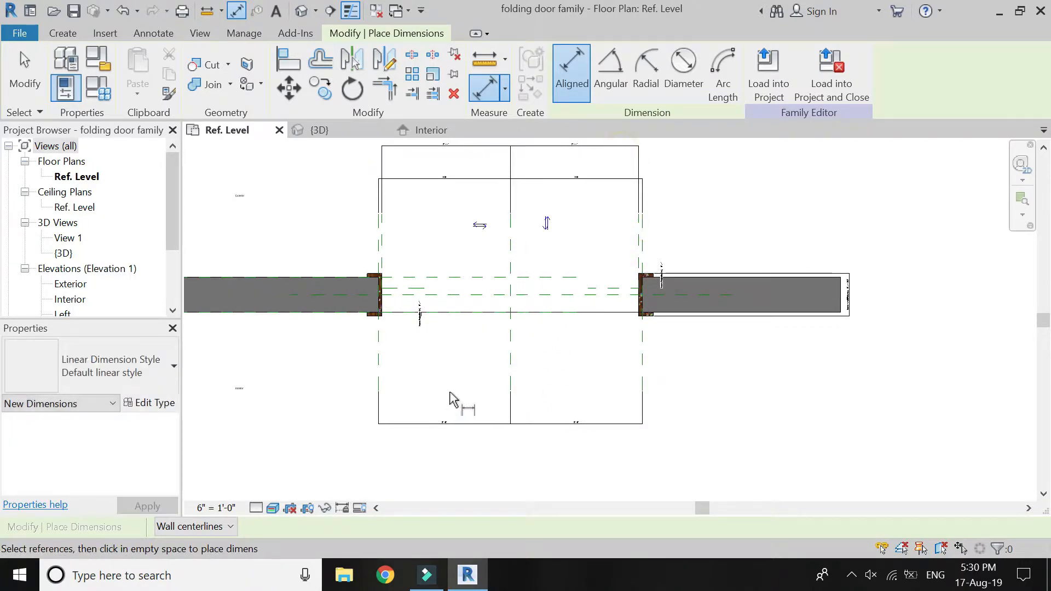
key(Escape)
key(Escape)
Label the lower dimension between the Left and Center planes with a new type parameter named "opening width including frame".
click(438, 425)
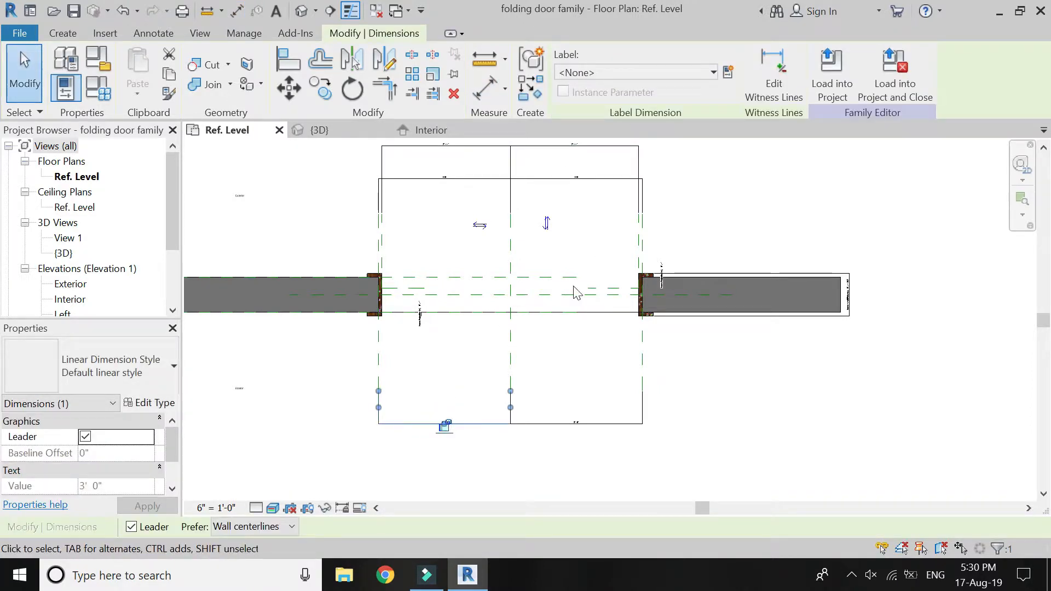
scroll(447, 426, up, 5)
scroll(427, 432, up, 2)
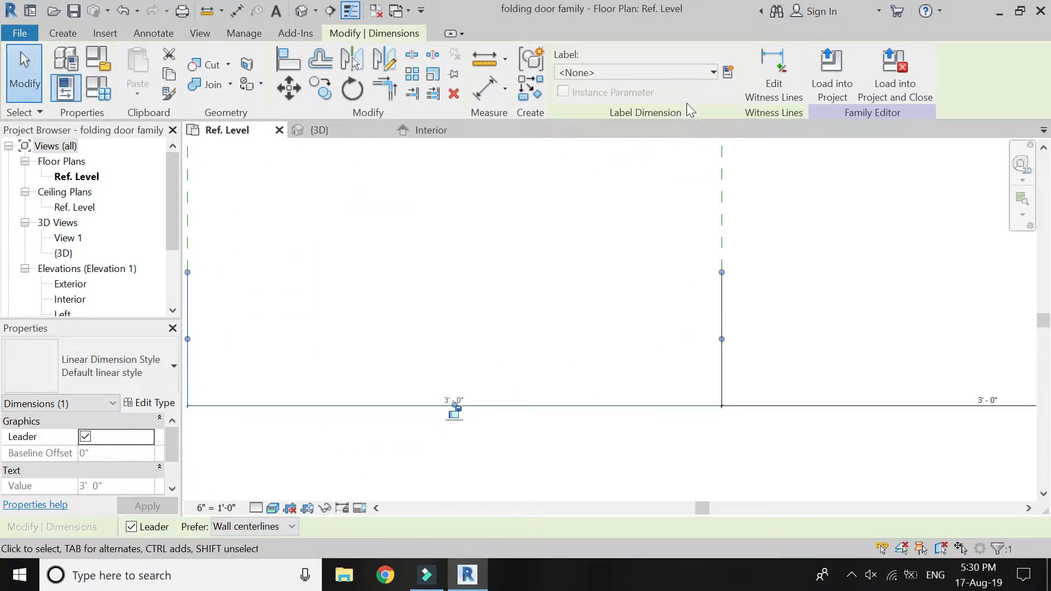
click(728, 72)
text(opening width includ)
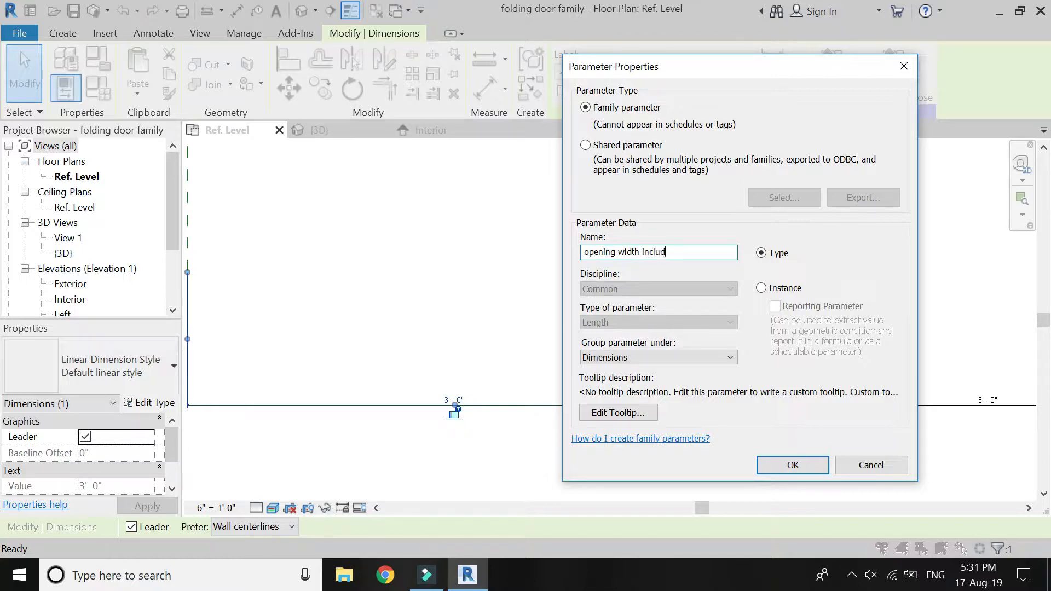
text(me)
key(Return)
key(Escape)
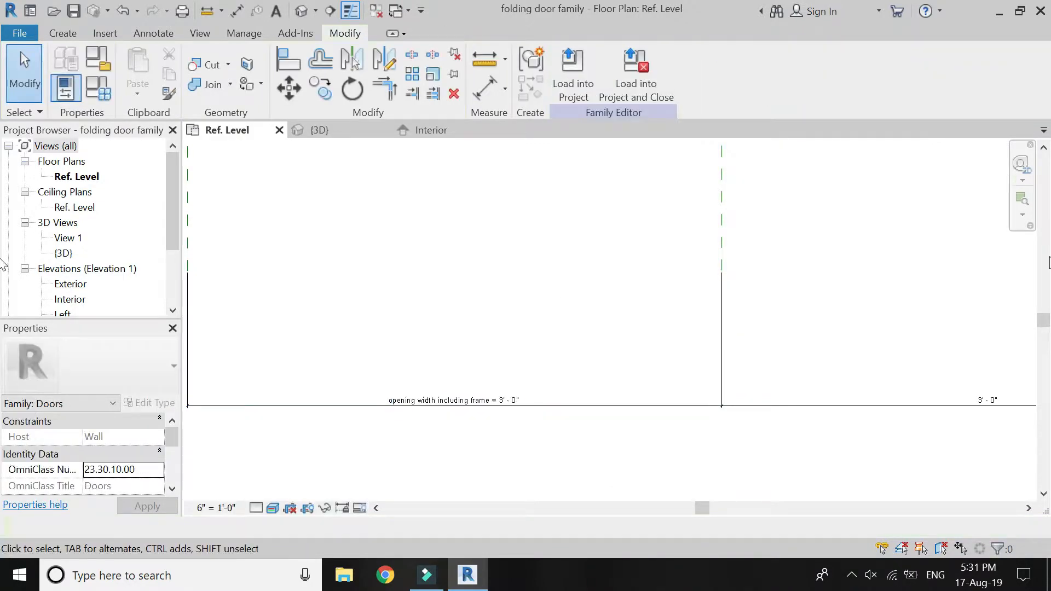
Label the lower dimension between the Center and Right planes with the existing parameter "opening width including frame".
click(998, 401)
click(698, 73)
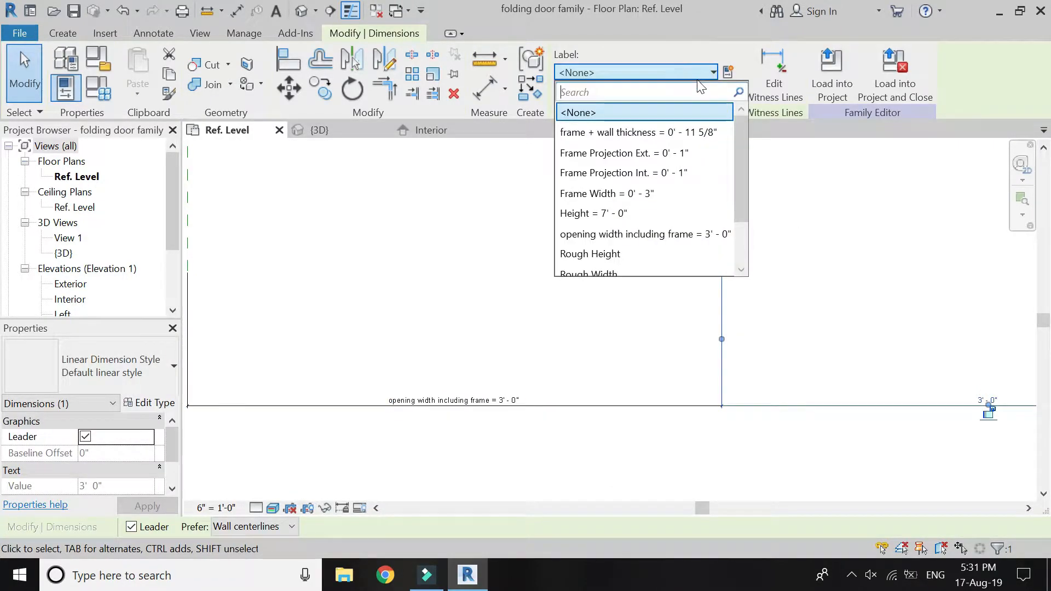
click(680, 234)
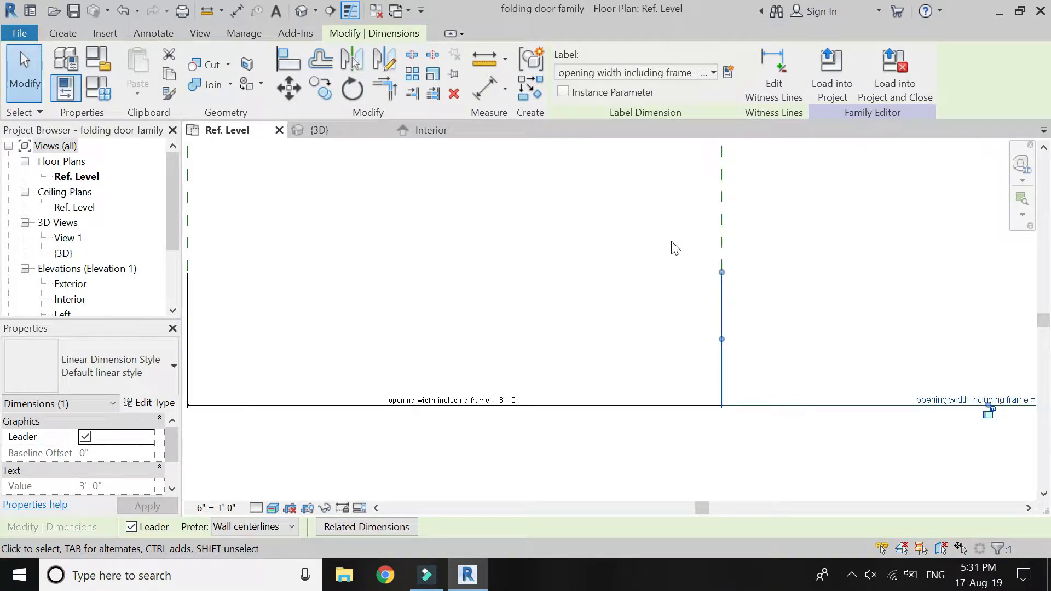
key(Escape)
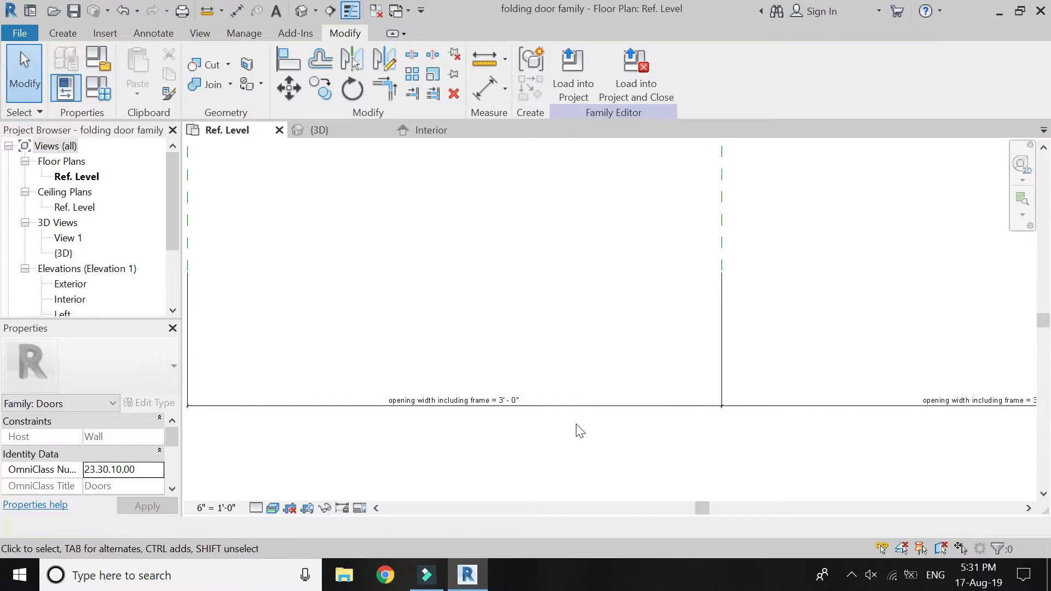
Label the uppermost dimension from the left jamb's inner face to Center with a new type parameter "opening width without frame".
scroll(580, 434, down, 4)
scroll(547, 275, up, 4)
scroll(495, 242, down, 3)
scroll(511, 181, up, 4)
click(512, 166)
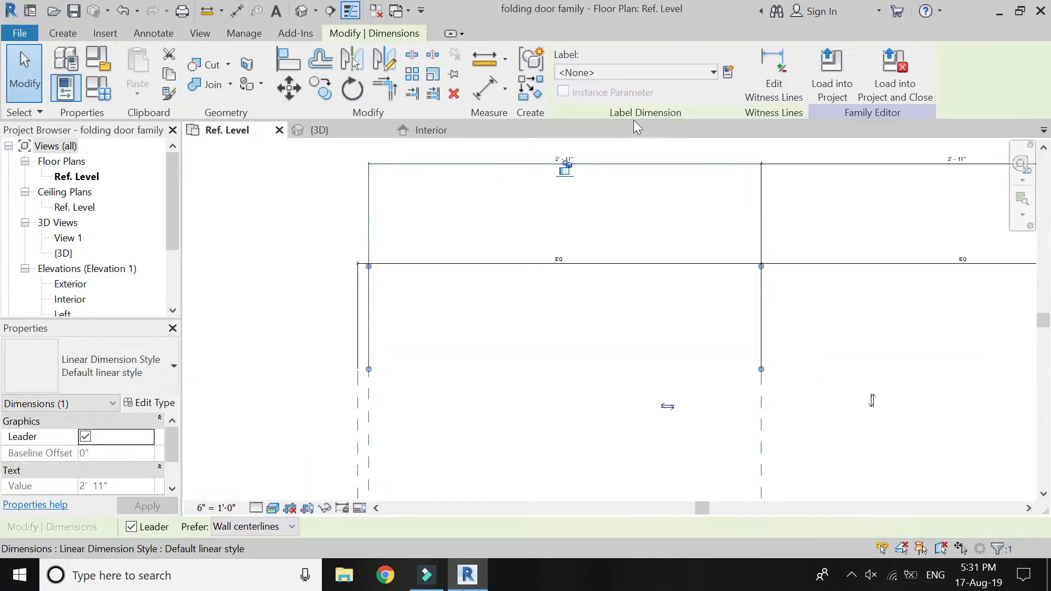
click(729, 73)
text(opening width without f)
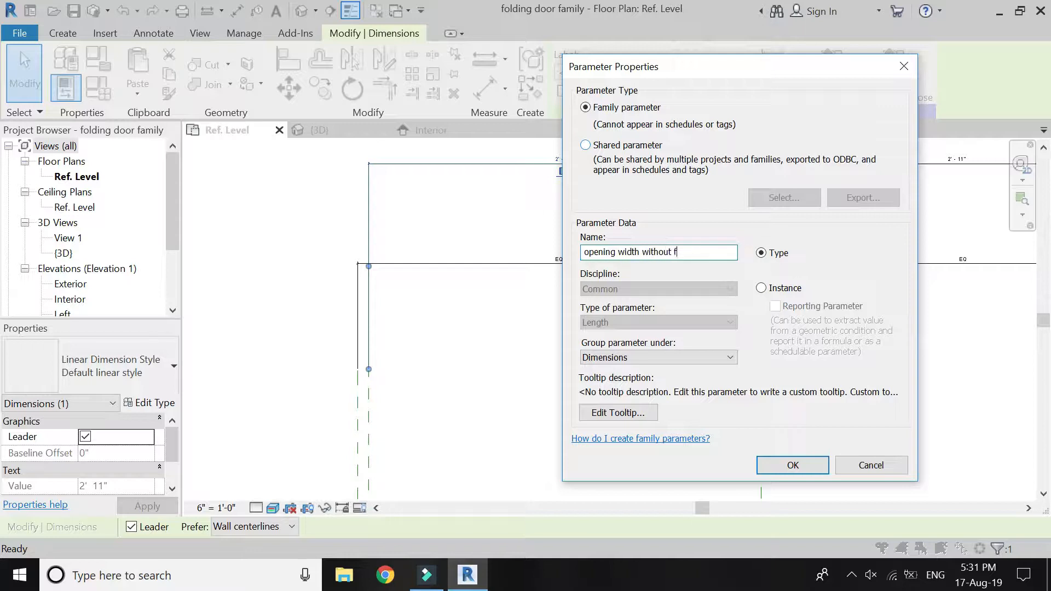
key(Return)
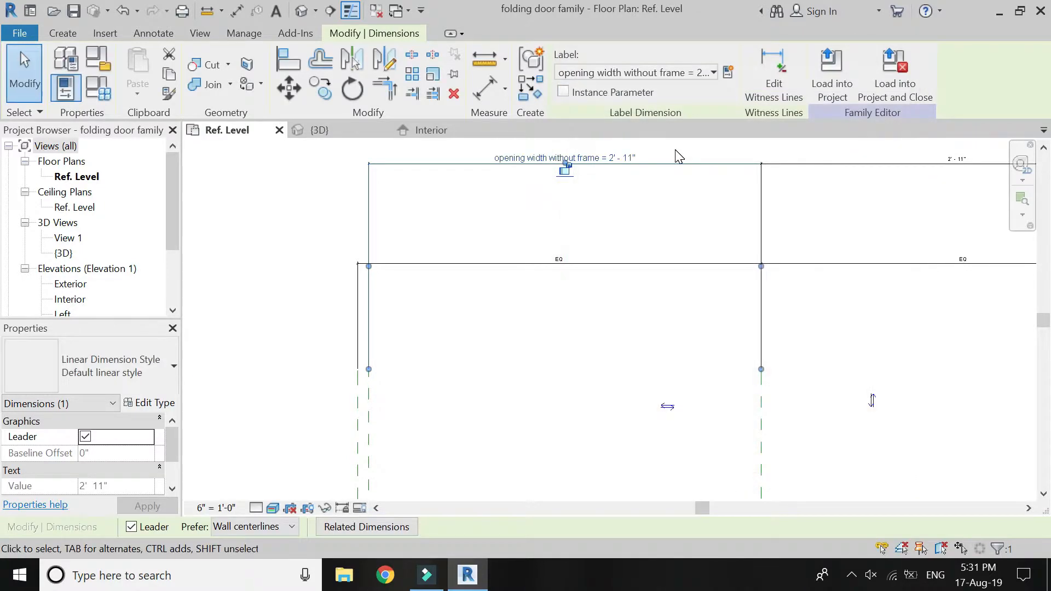
Label the uppermost dimension from Center to the right jamb's inner face with the parameter "opening width without frame".
click(829, 183)
click(849, 166)
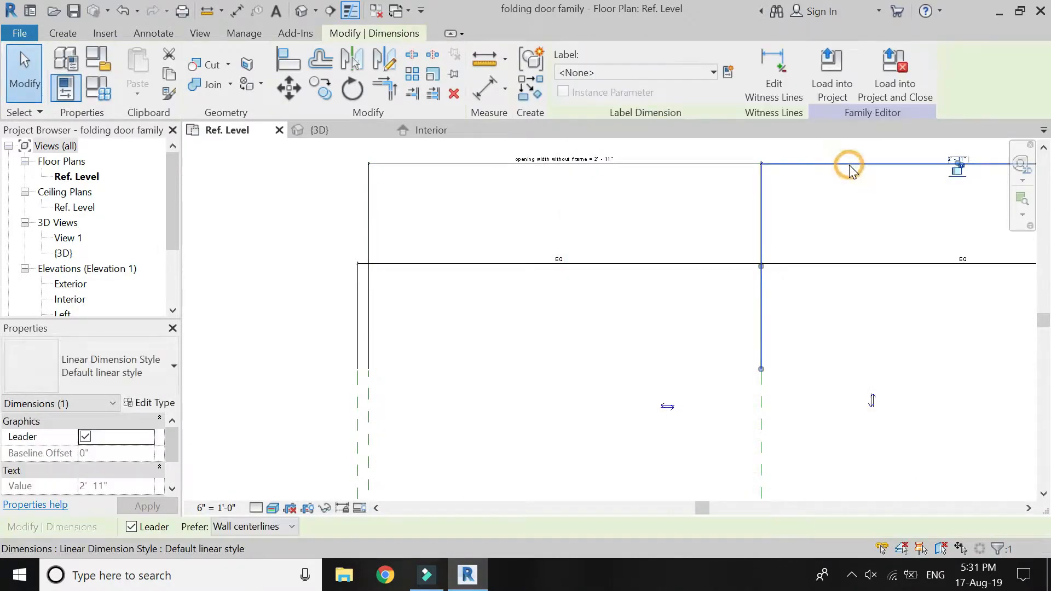
click(691, 68)
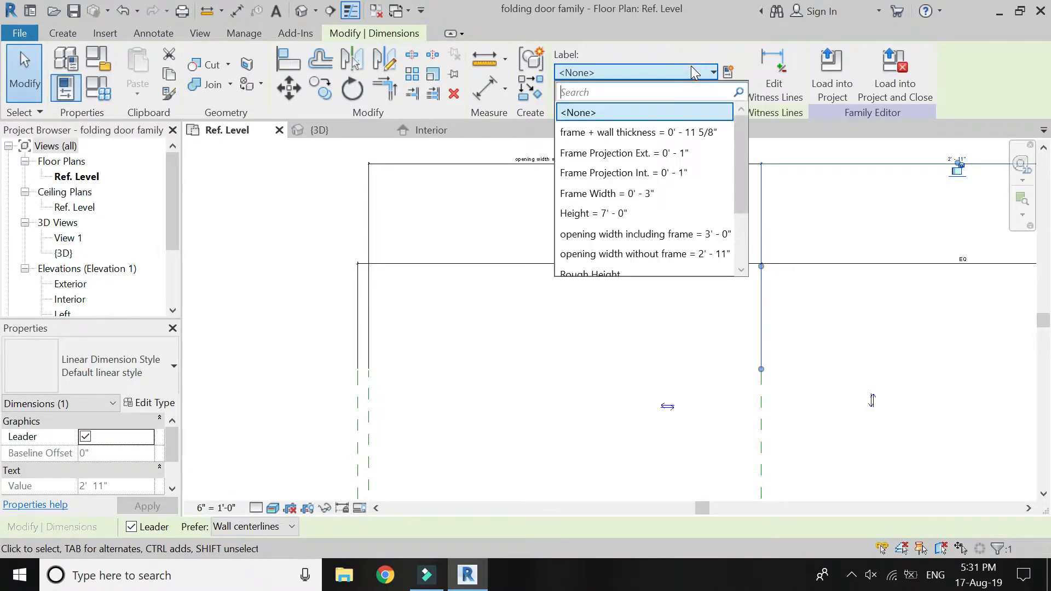
click(679, 254)
click(513, 191)
scroll(513, 191, up, 2)
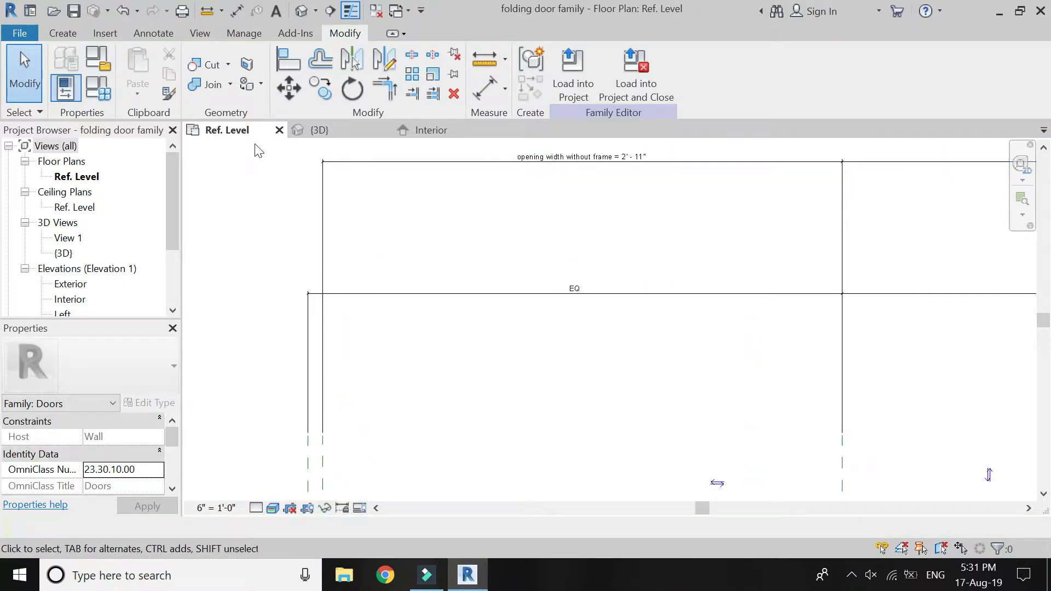
In the family types, set the formula of "opening width without frame" to opening width including frame - 1".
click(107, 99)
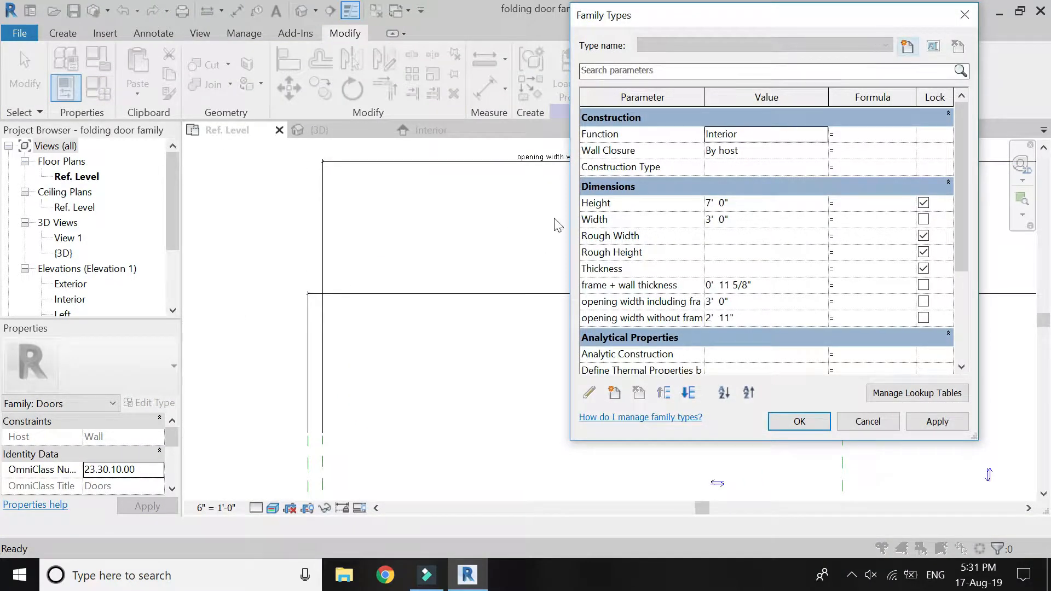
drag(571, 253, 319, 295)
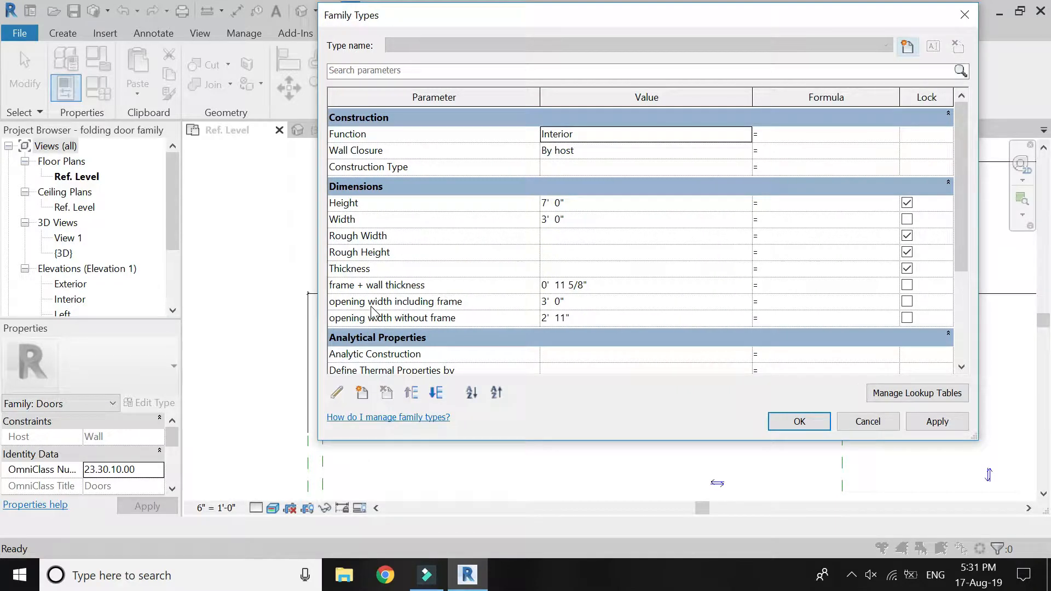
drag(753, 99, 610, 99)
drag(756, 97, 897, 116)
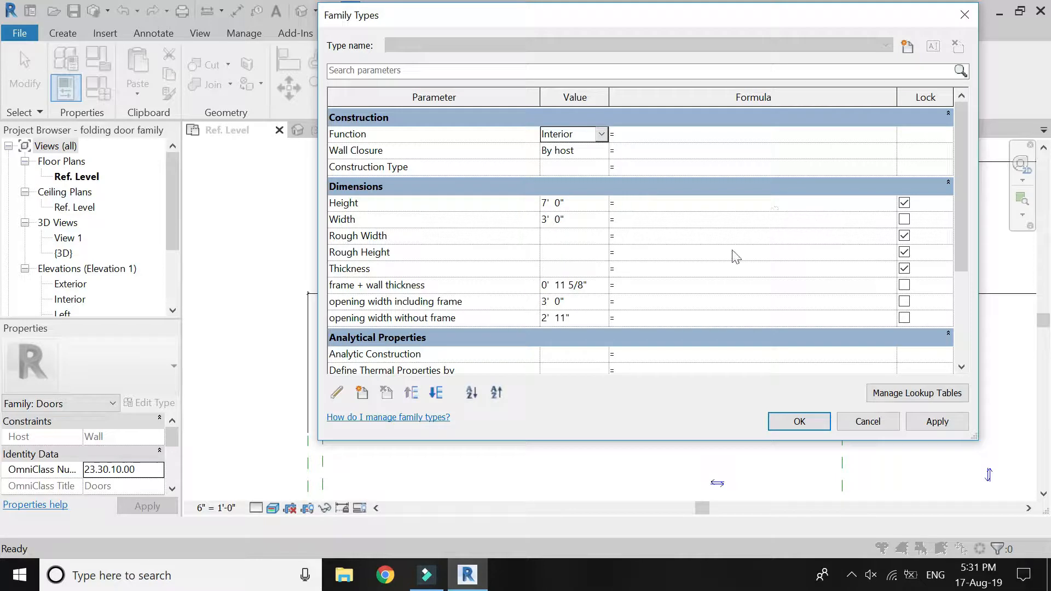
click(471, 302)
drag(471, 301, 267, 327)
key(ctrl+c)
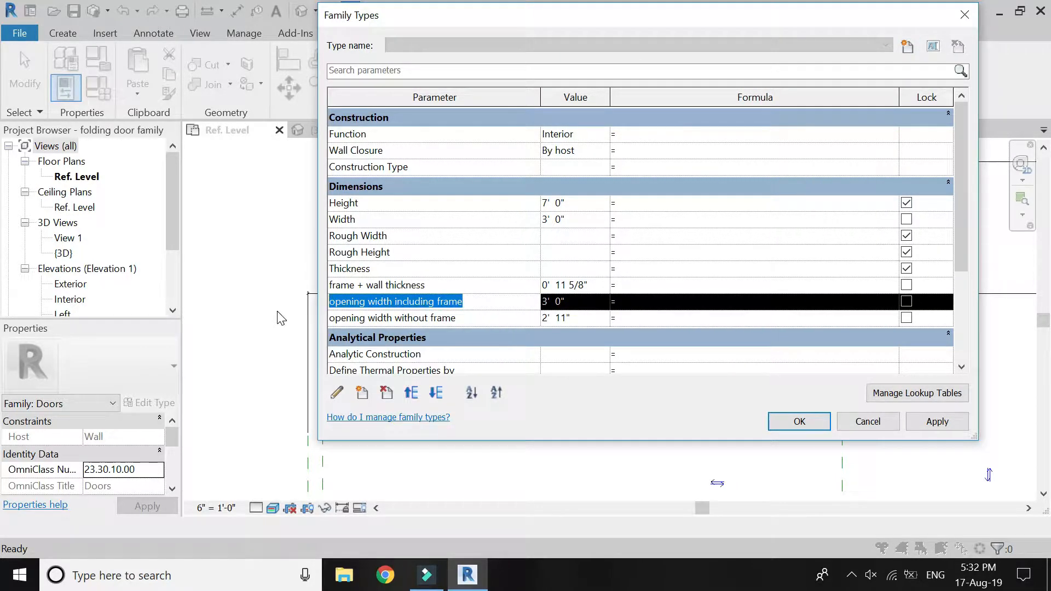
click(659, 319)
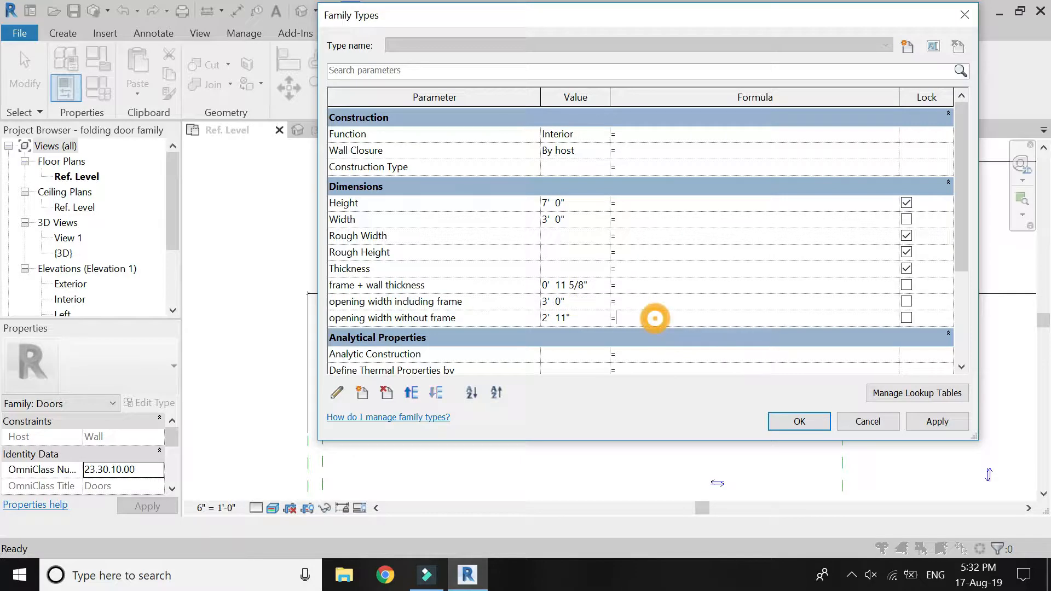
key(ctrl+v)
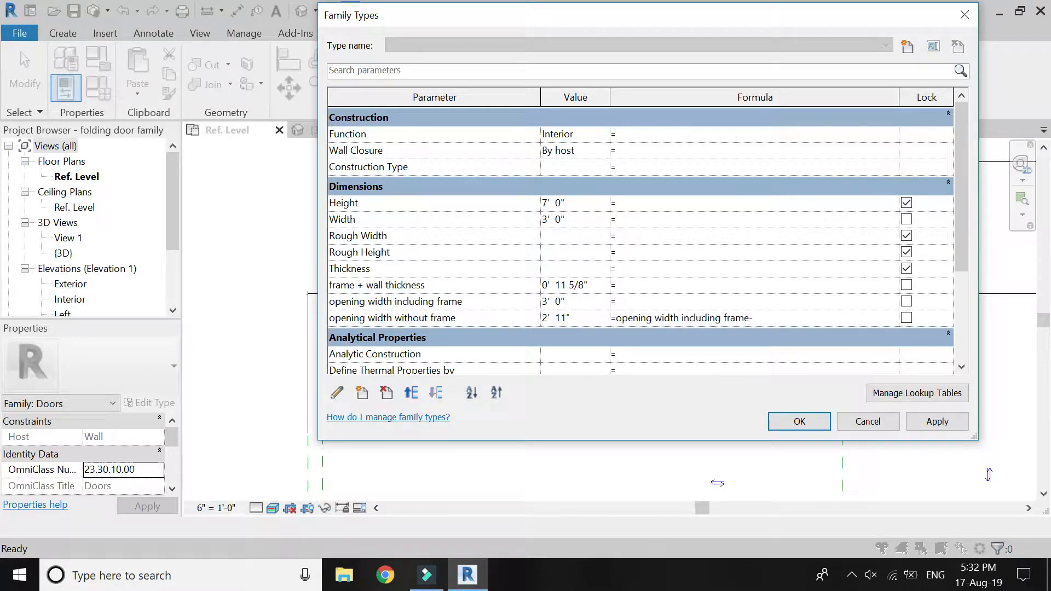
text(-1")
key(Tab)
click(798, 423)
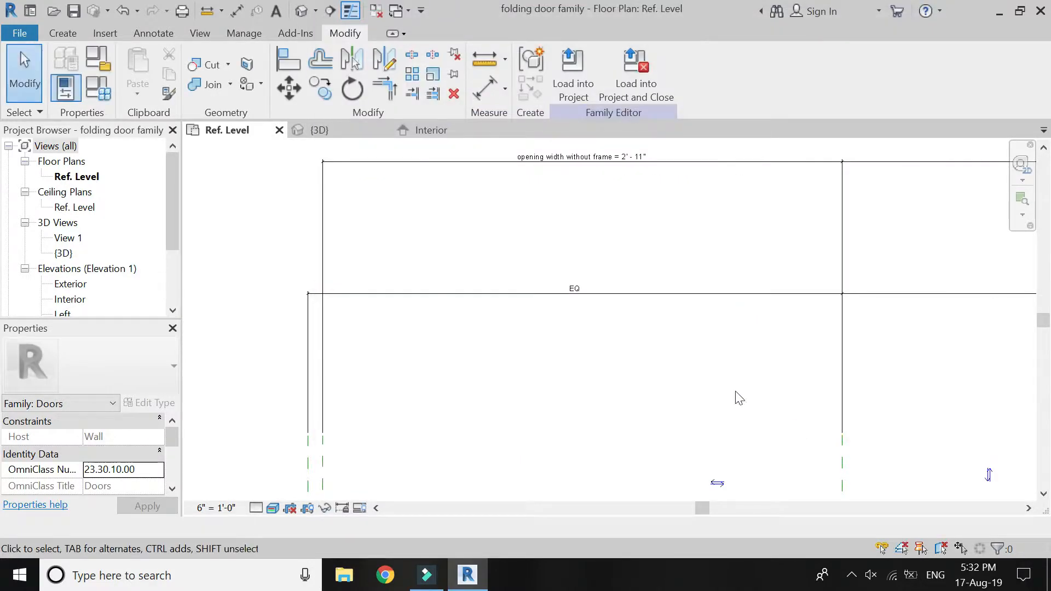
Flex the family by setting the "opening width including frame" dimension to 4'.
scroll(524, 242, down, 4)
scroll(534, 297, up, 3)
scroll(510, 222, down, 7)
scroll(518, 385, up, 3)
scroll(520, 383, up, 5)
scroll(595, 399, down, 2)
click(590, 406)
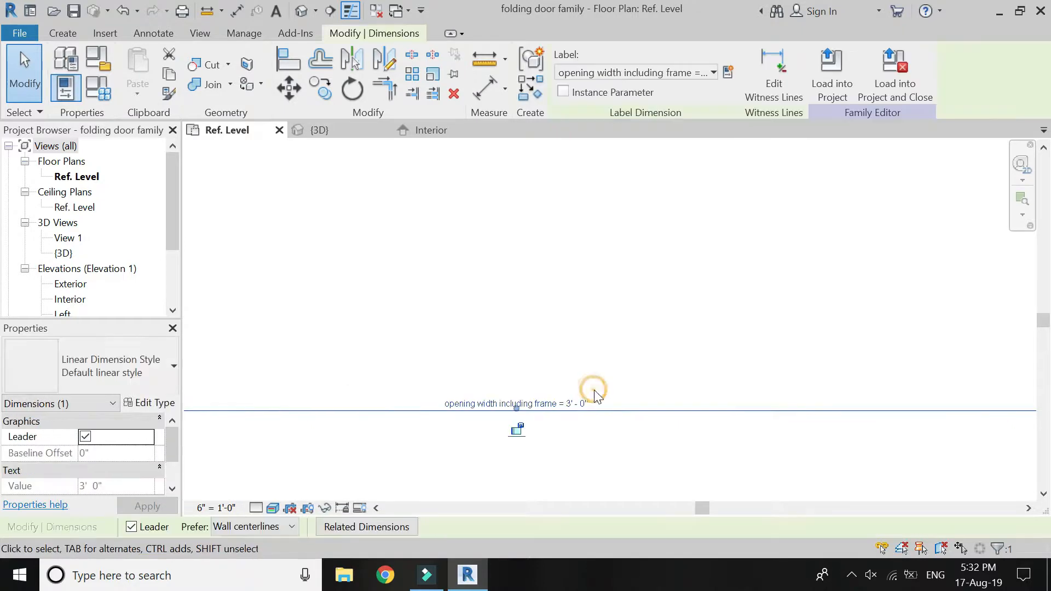
click(588, 406)
text(4)
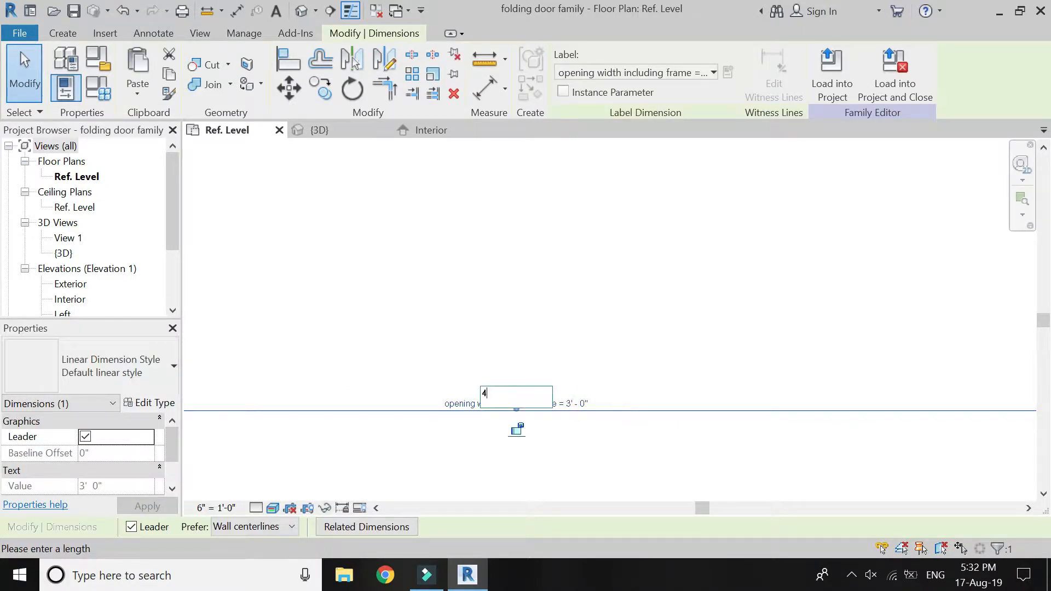
key(Return)
scroll(544, 438, down, 5)
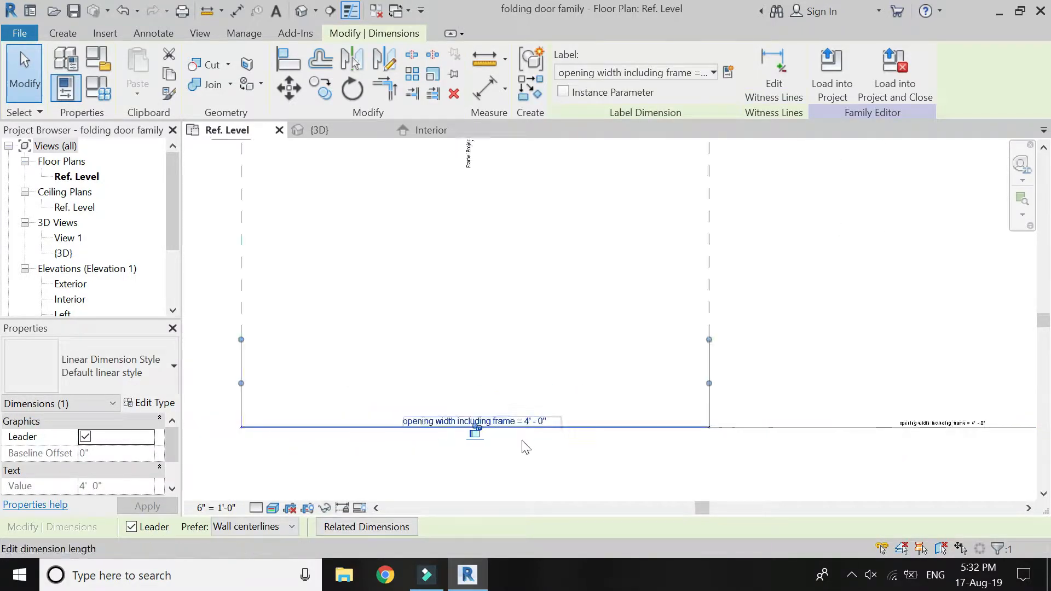
Check the frame and dimensions at the widened opening and undo the opening width change.
click(503, 370)
scroll(373, 380, down, 5)
scroll(381, 252, up, 4)
scroll(475, 250, up, 4)
scroll(446, 236, up, 7)
scroll(453, 400, down, 4)
scroll(484, 198, up, 2)
scroll(483, 199, down, 5)
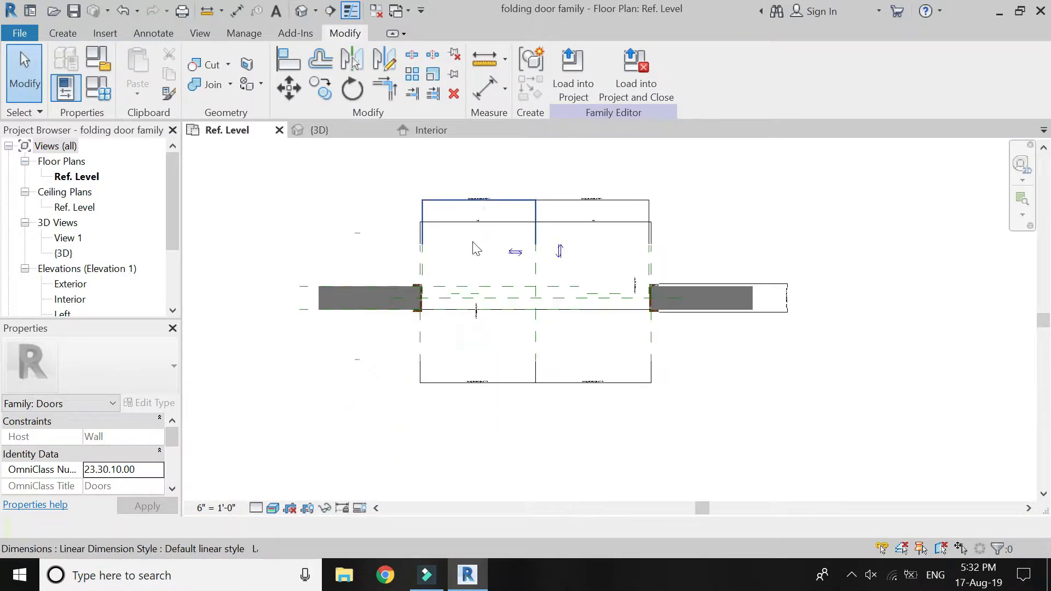
scroll(465, 304, up, 1)
scroll(458, 310, up, 5)
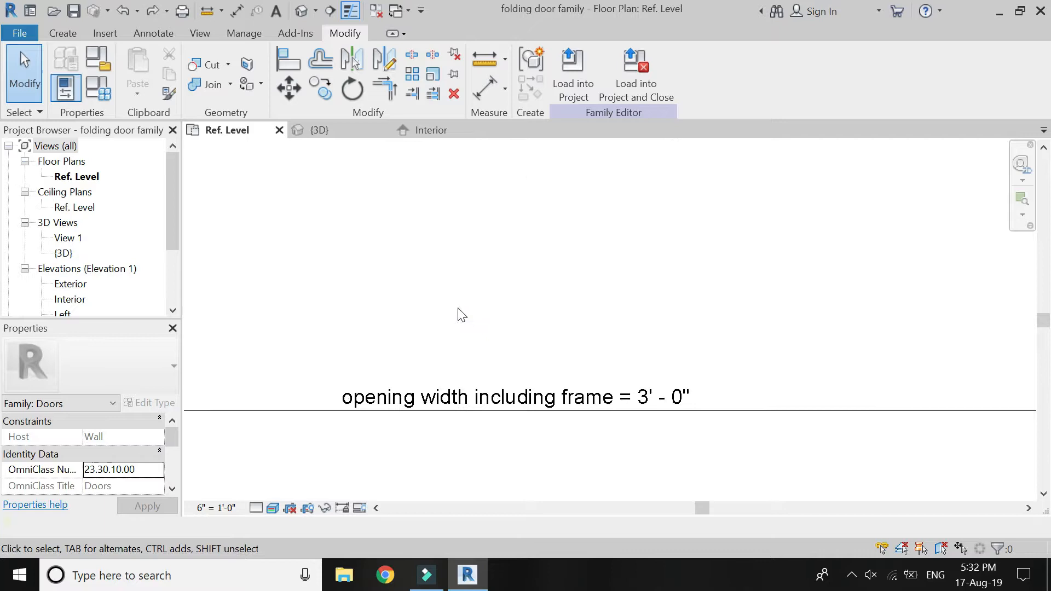
Draw a reference line about 1'-2" long at 45° from the reference plane intersection on the left jamb's inner face.
scroll(466, 383, down, 5)
scroll(462, 429, up, 3)
scroll(442, 218, down, 1)
scroll(435, 233, up, 3)
scroll(394, 336, down, 2)
scroll(361, 312, up, 1)
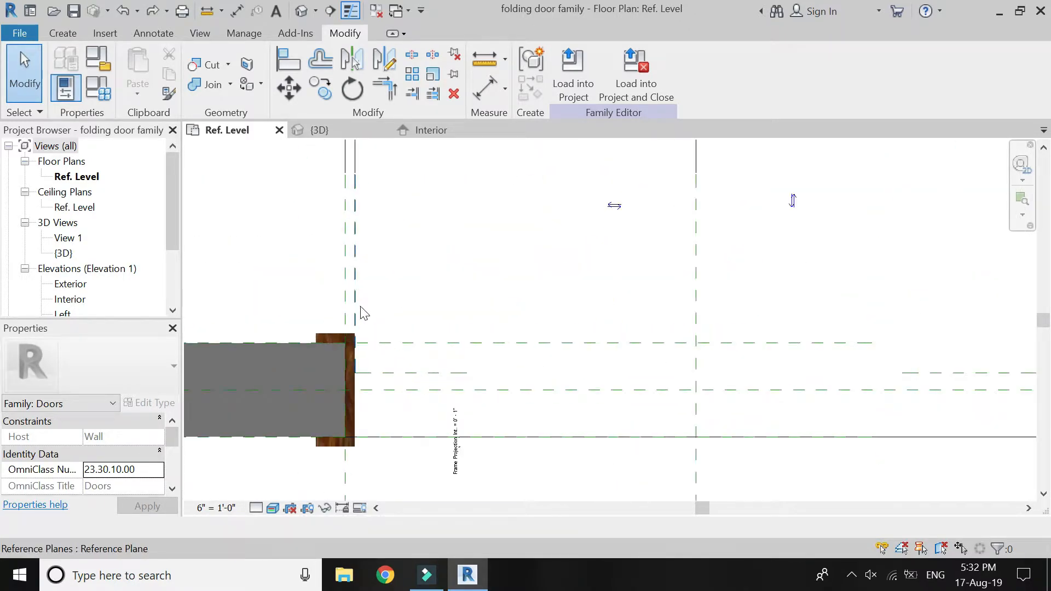
click(62, 32)
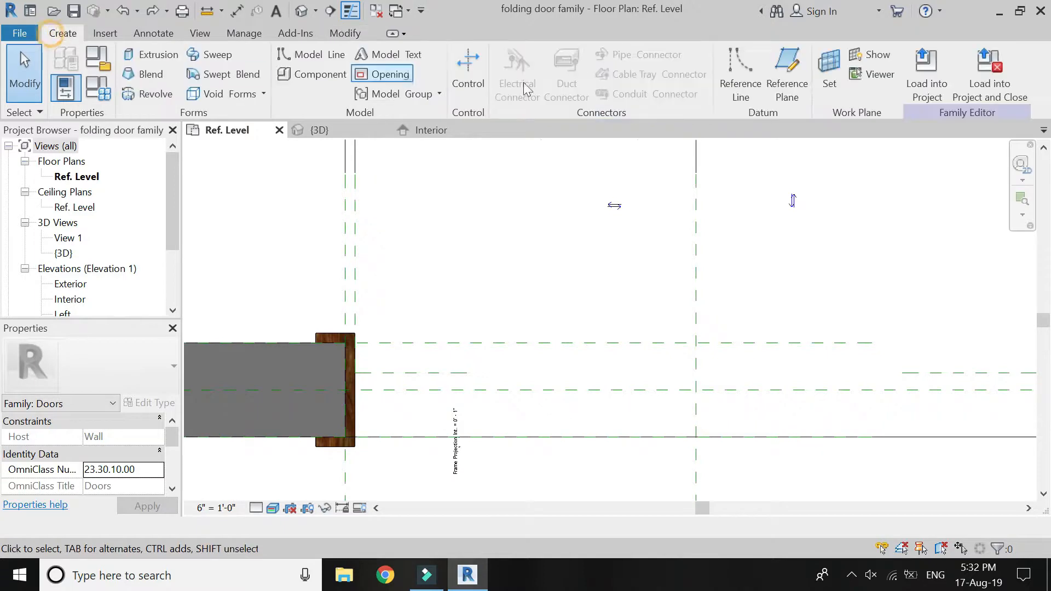
click(740, 68)
click(355, 373)
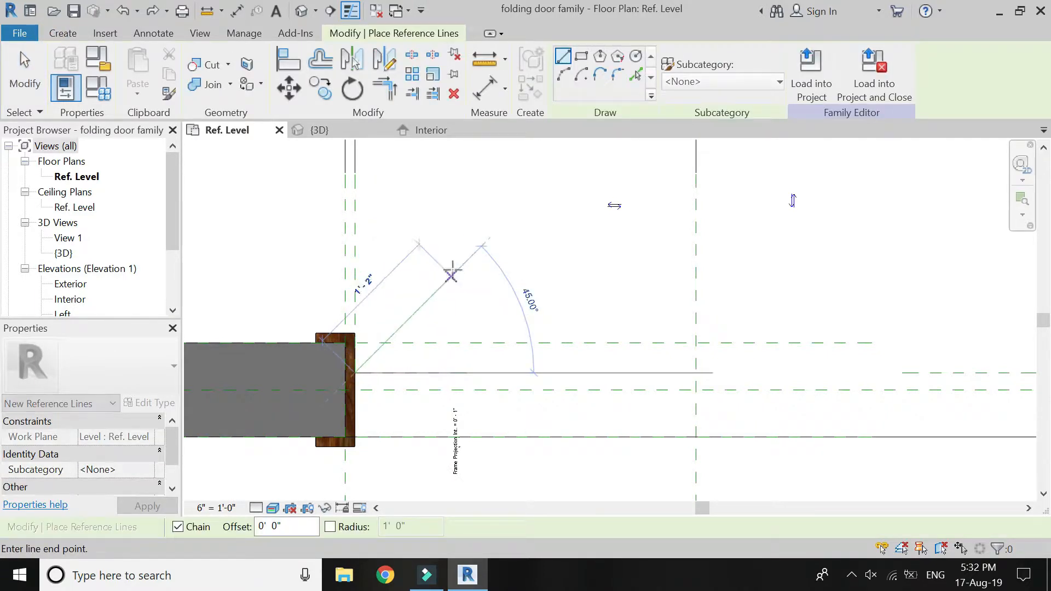
scroll(289, 313, down, 3)
key(Escape)
Draw a diagonal reference line about 2'-0" long from the right jamb's inner-face reference plane intersection, rising toward the opening's centre.
scroll(592, 329, up, 2)
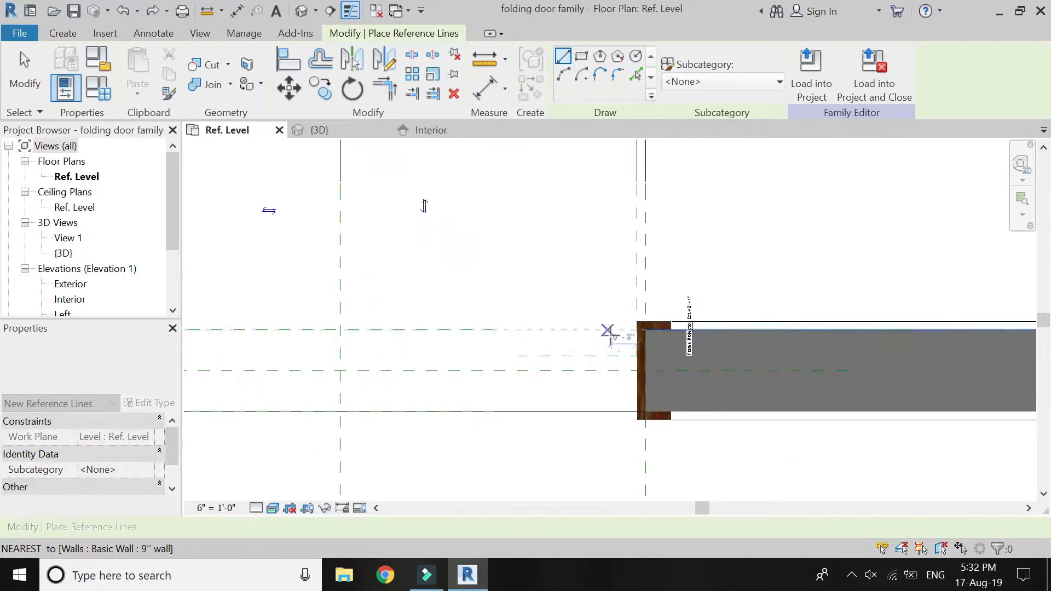
click(612, 339)
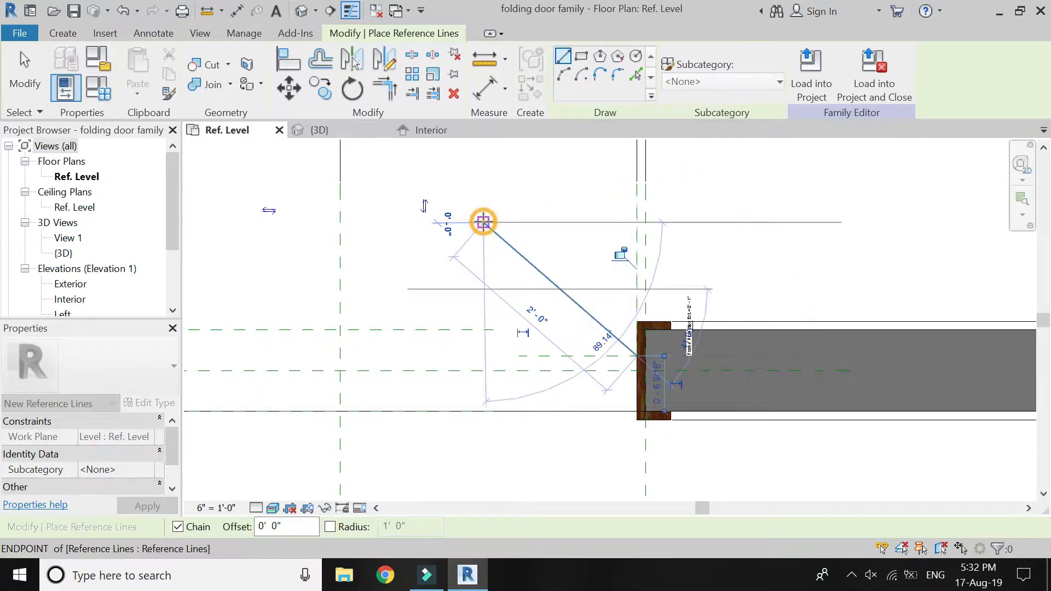
click(481, 223)
key(Escape)
key(Escape)
scroll(721, 303, down, 2)
scroll(286, 322, up, 2)
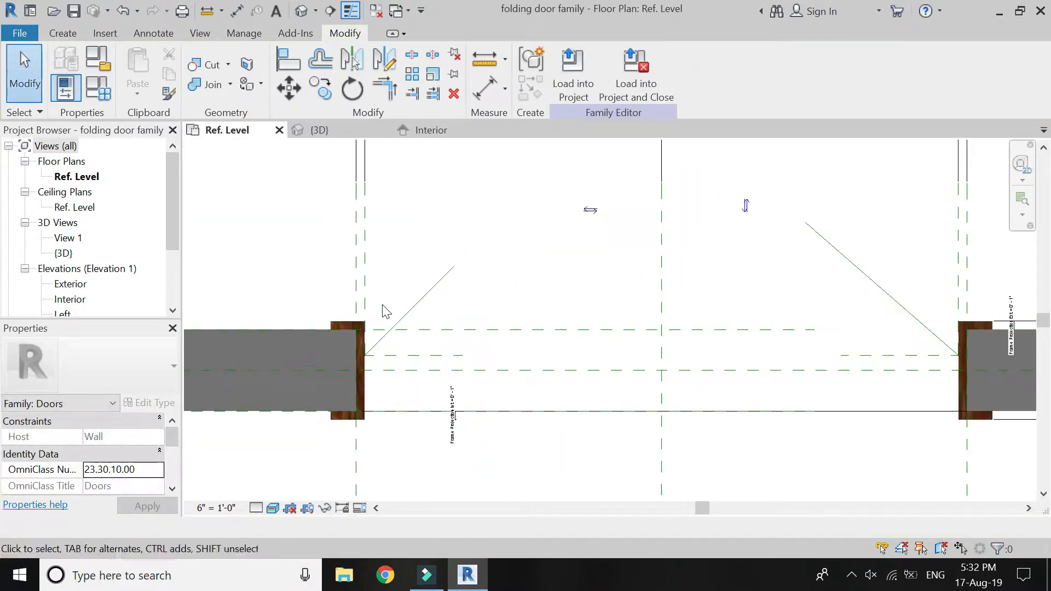
Make the temporary length dimensions of both diagonal reference lines permanent.
click(418, 307)
click(386, 286)
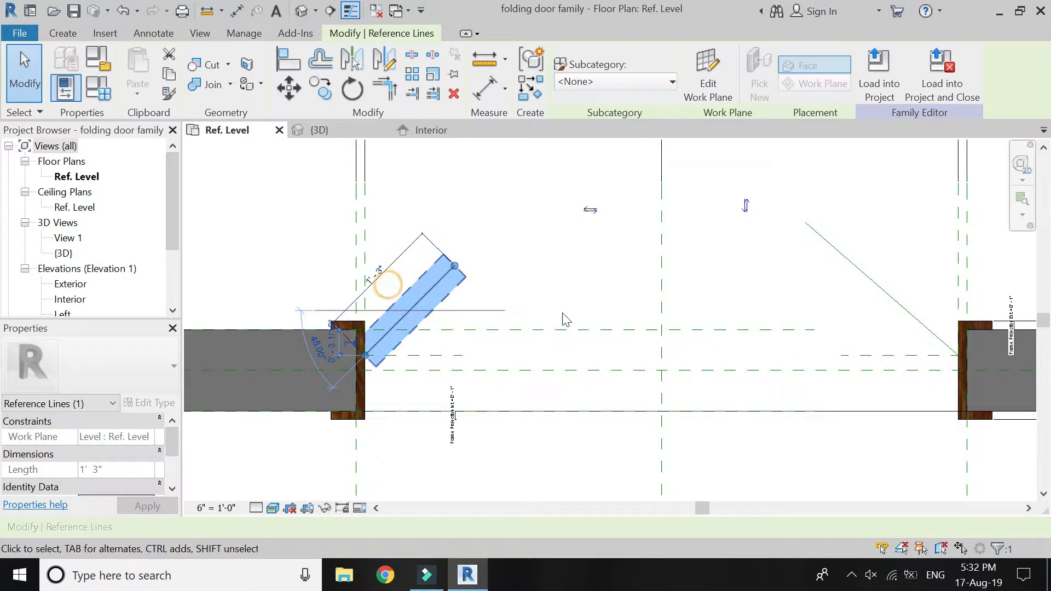
key(Escape)
click(841, 261)
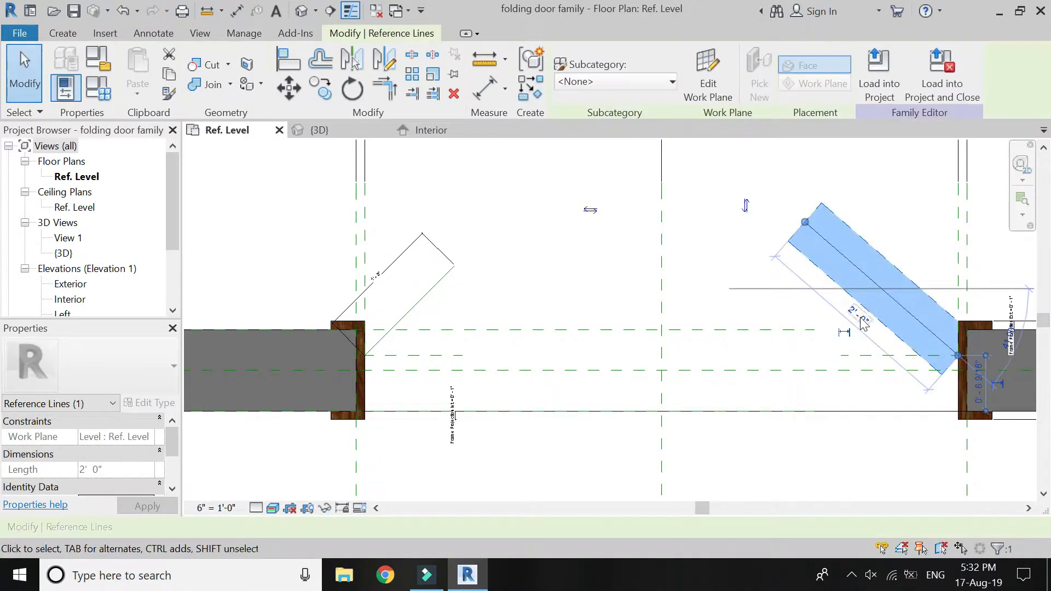
click(846, 336)
key(Escape)
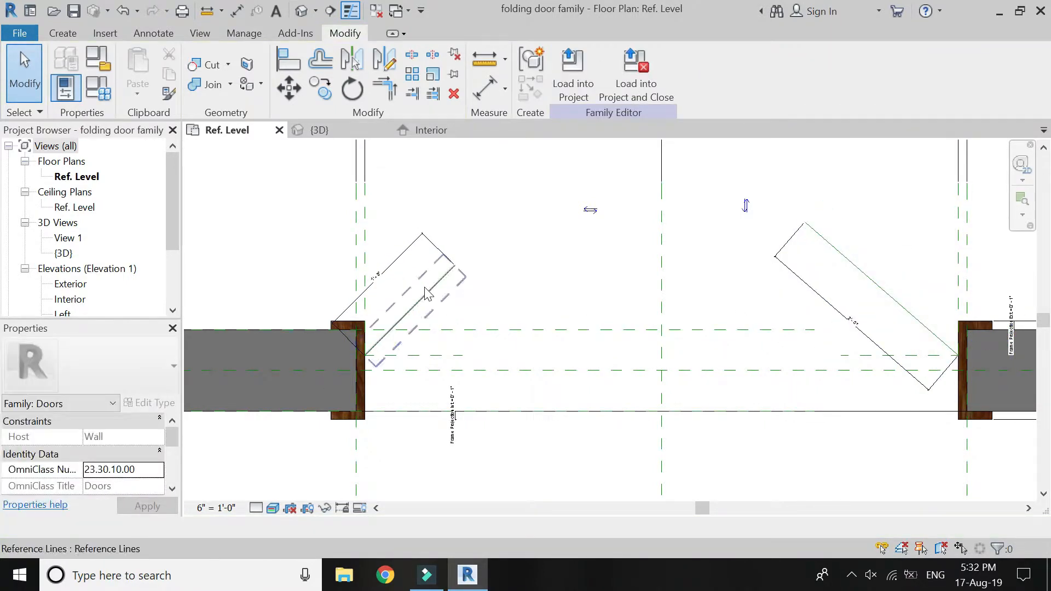
Label the left reference line's length dimension with a new family type parameter named "panel width".
click(393, 264)
click(728, 75)
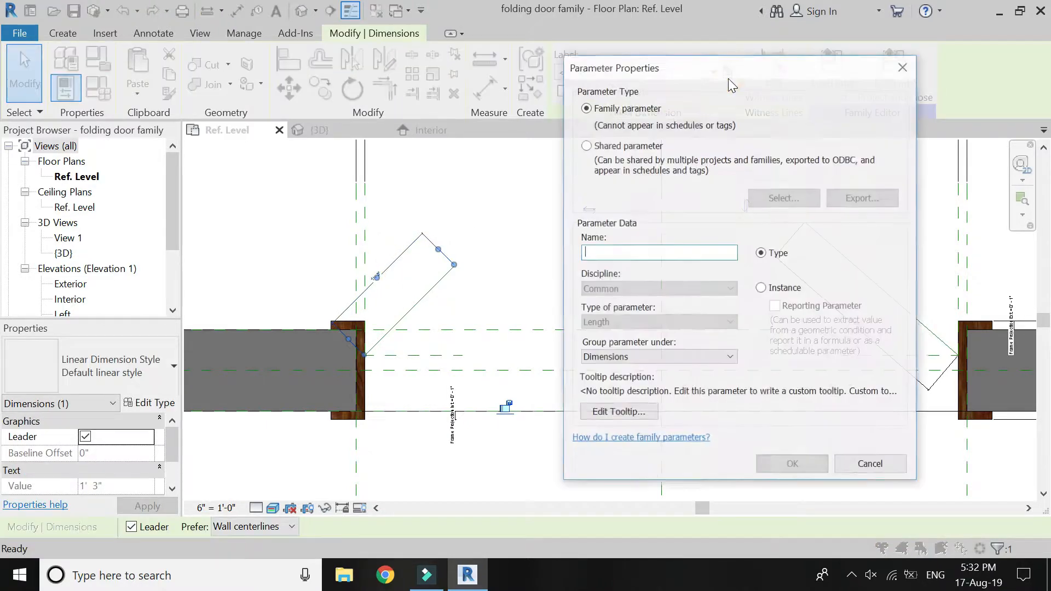
text(panel width)
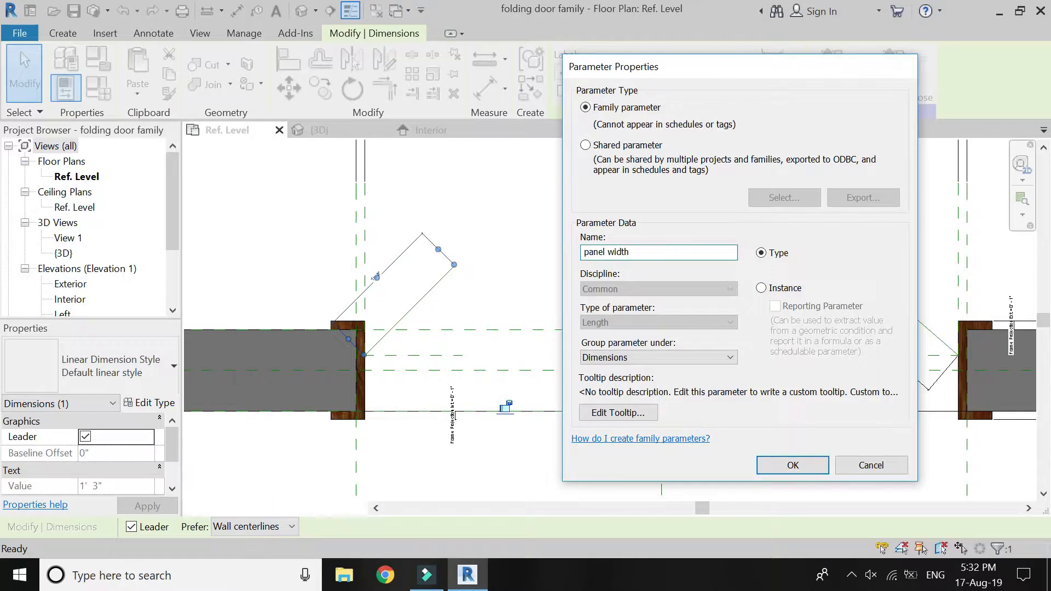
key(Return)
key(Escape)
Set the panel width formula to (opening width without frame / 2) - 0' 0 1/64" in the family types and apply it.
click(411, 268)
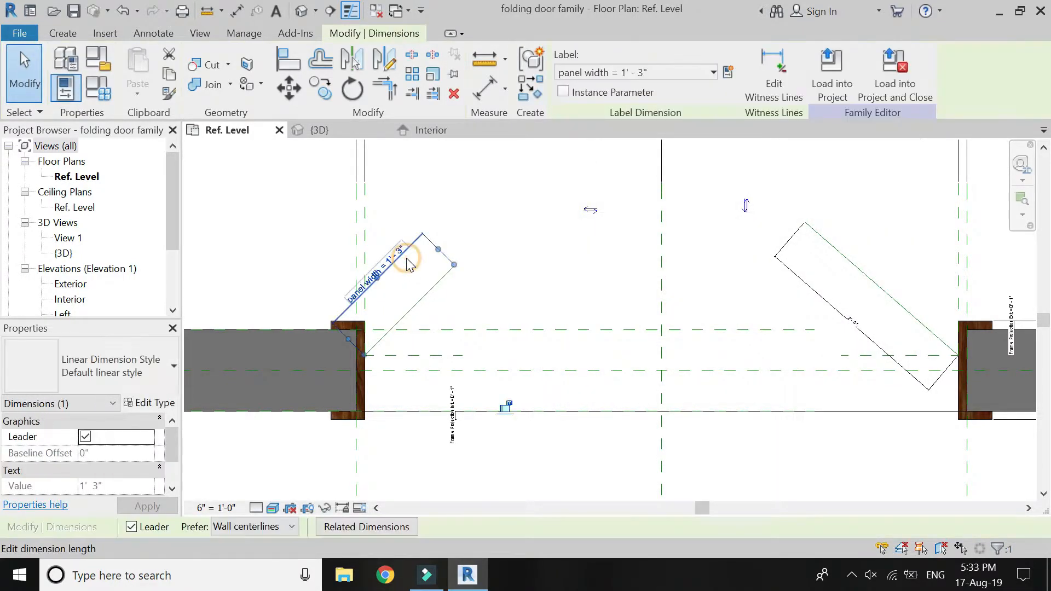
click(93, 90)
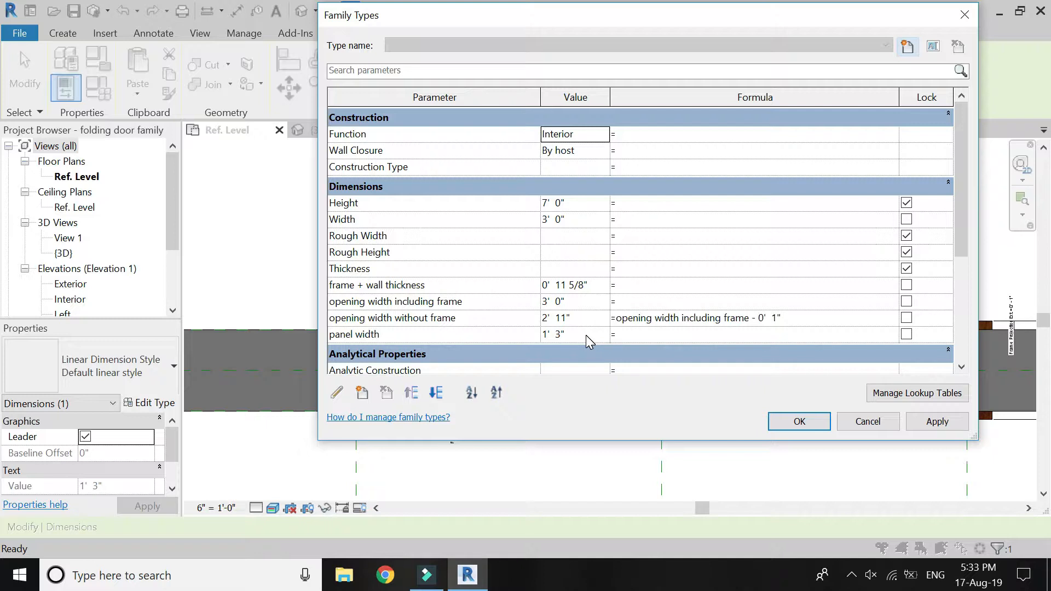
click(482, 318)
key(ctrl+c)
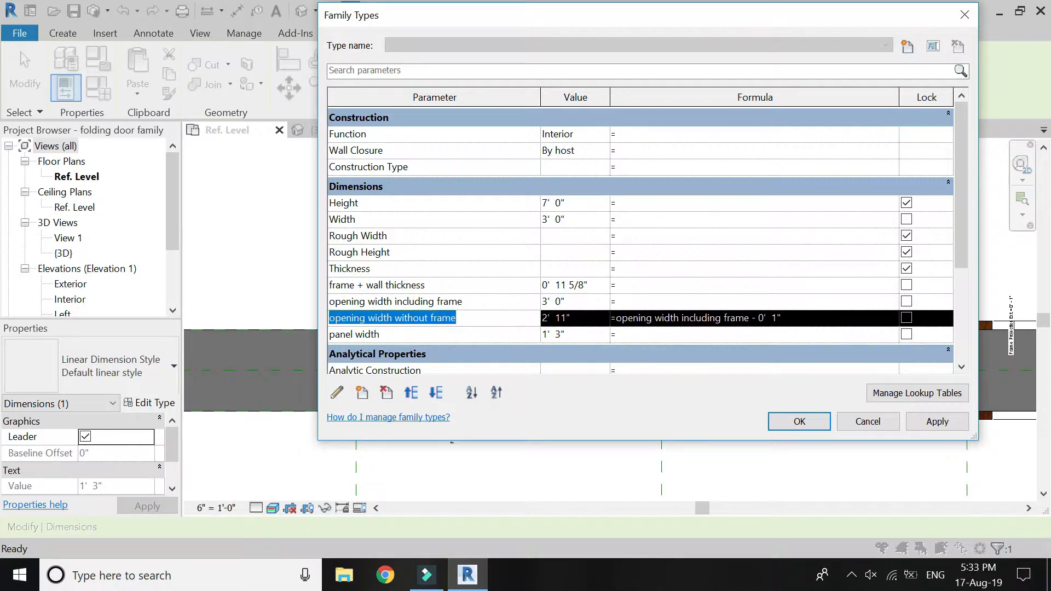
click(630, 337)
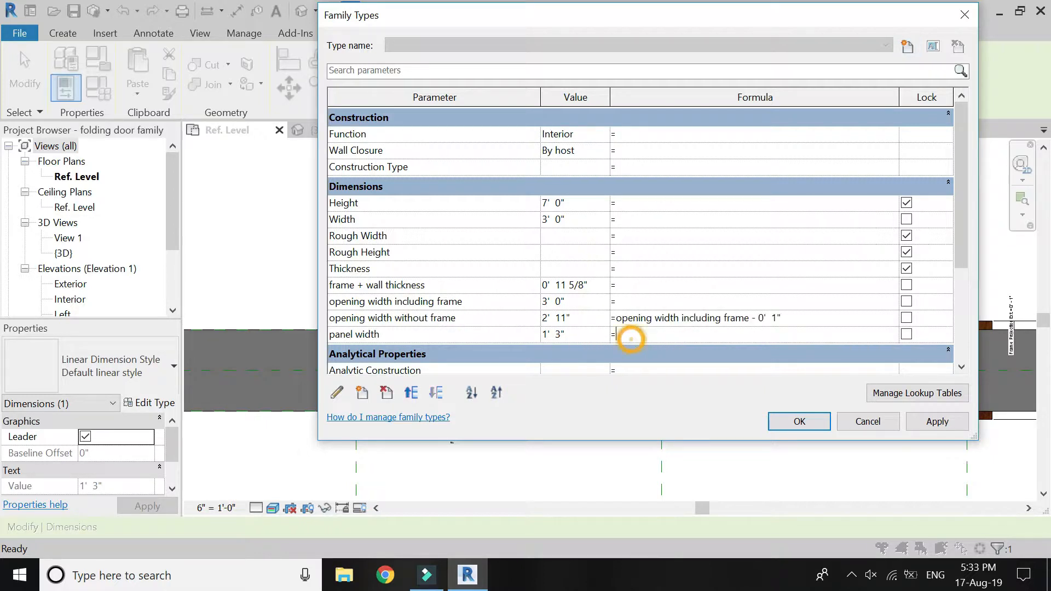
key(ctrl+v)
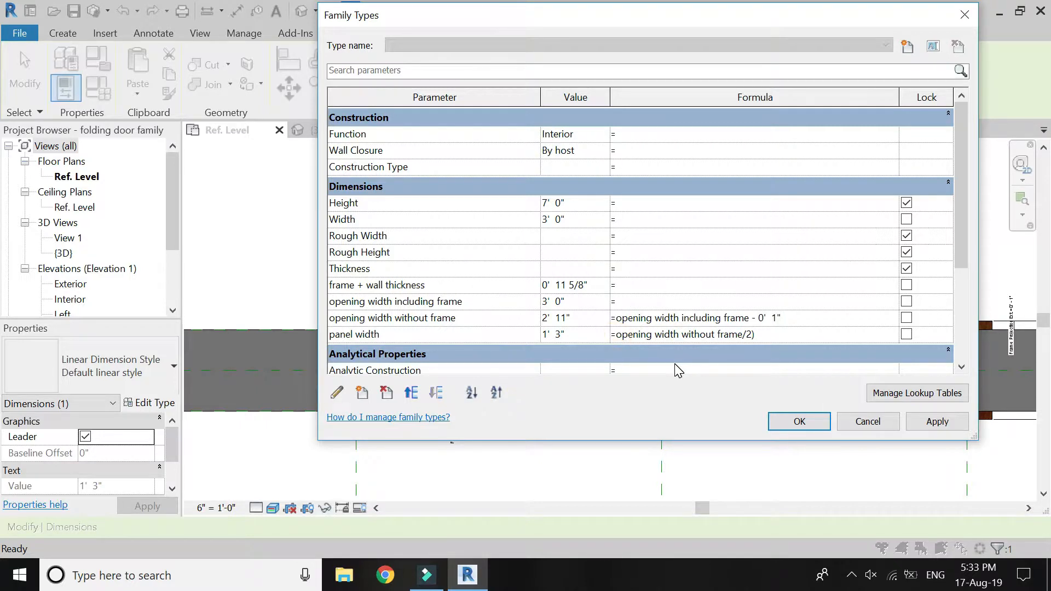
text(()
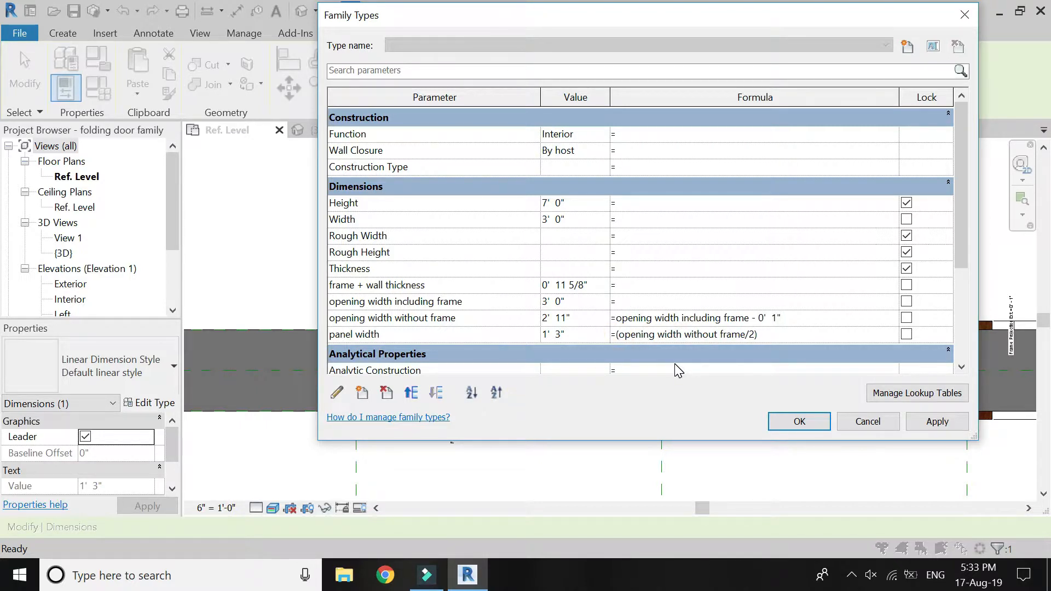
click(780, 335)
key(Tab)
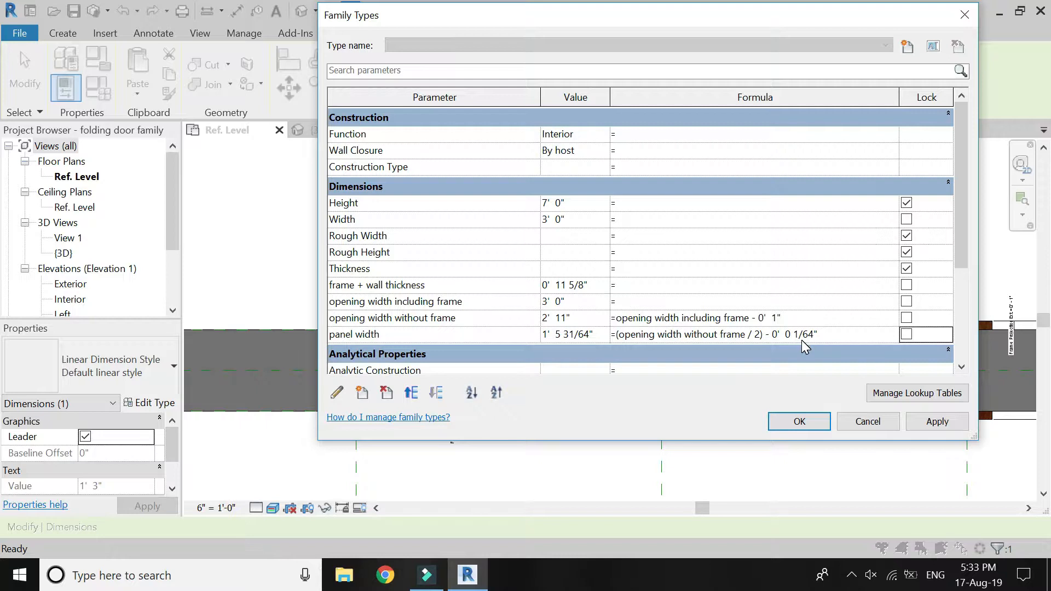
click(798, 423)
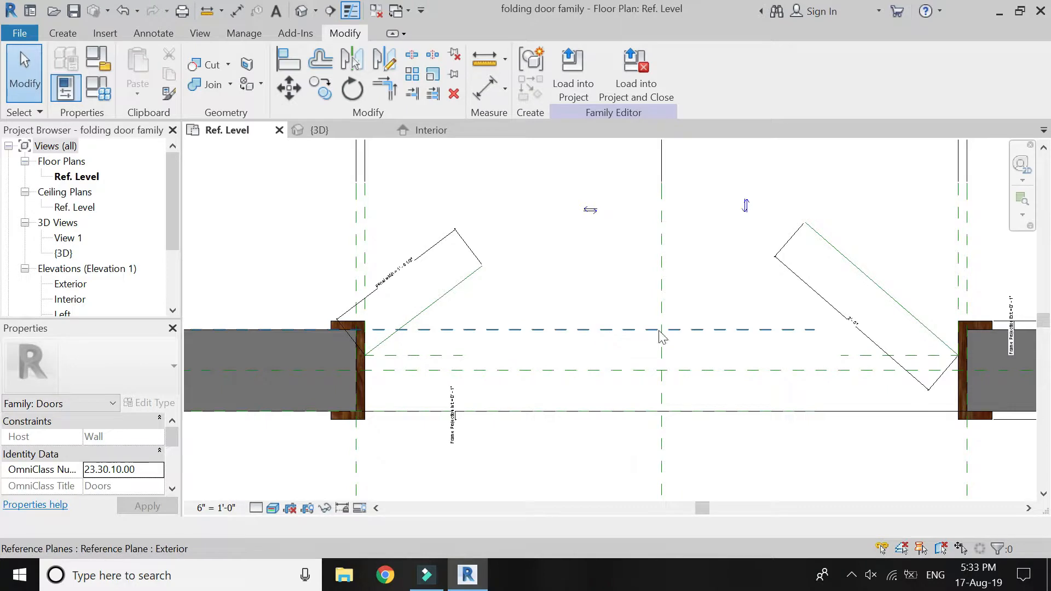
Label the right reference line's length dimension with the existing panel width parameter.
click(821, 304)
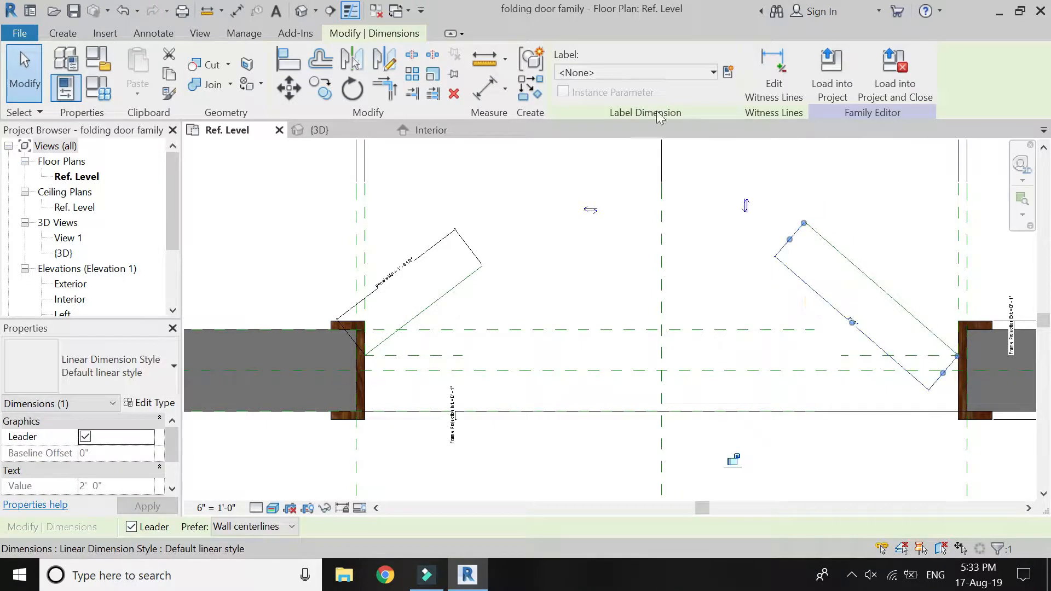
click(637, 73)
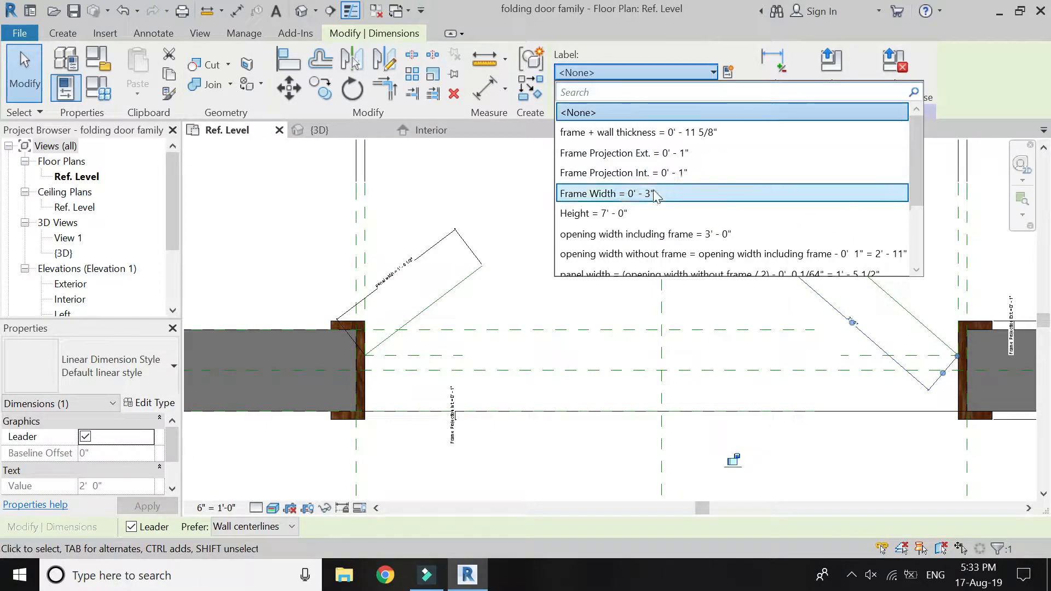
scroll(654, 213, down, 1)
click(644, 214)
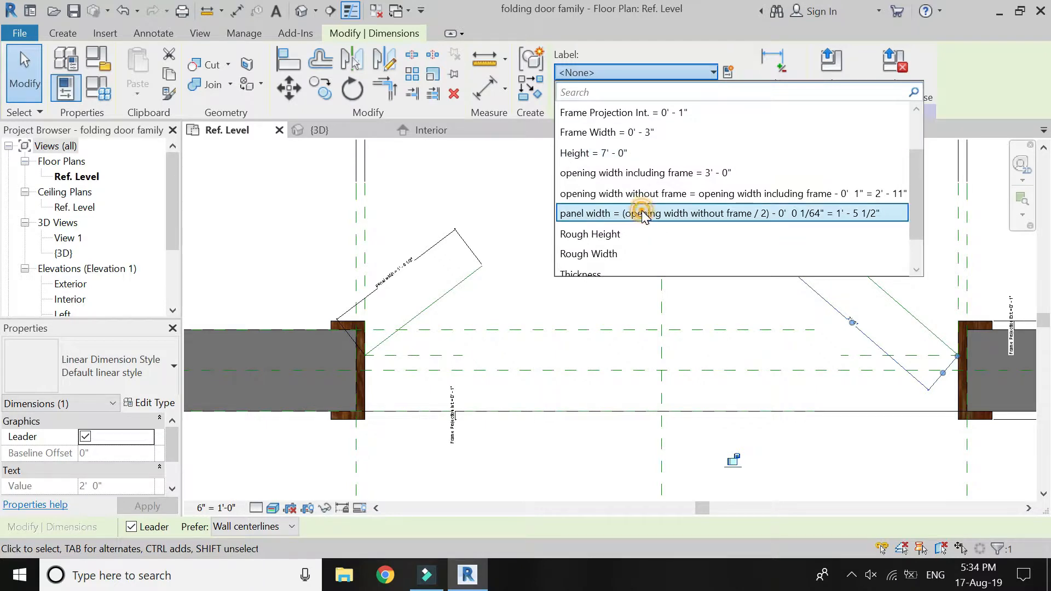
key(Escape)
Switch the Ref. Level plan's visual style to Hidden Line.
scroll(358, 338, up, 5)
click(273, 508)
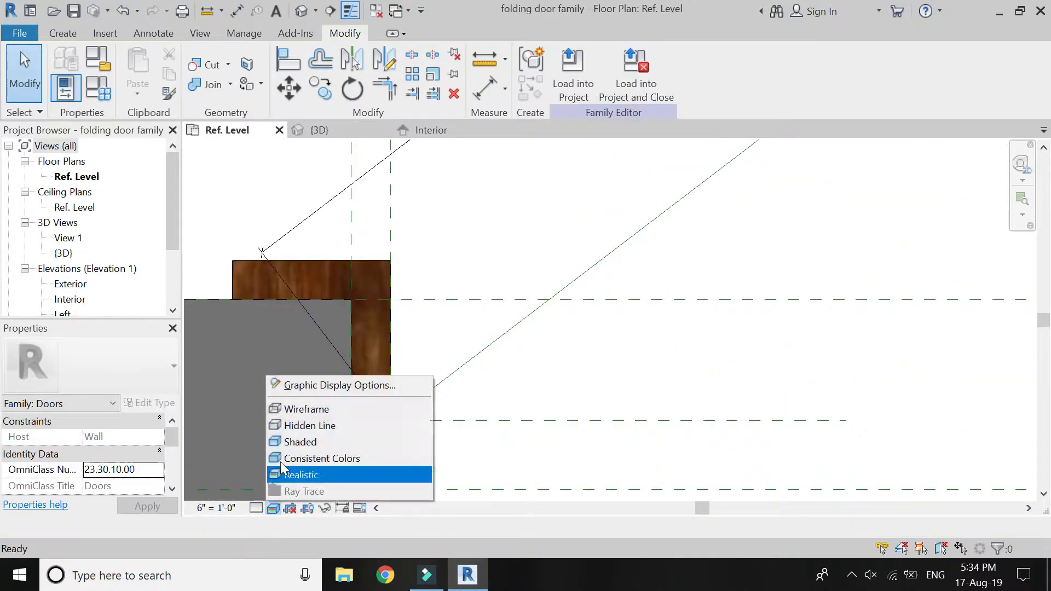
click(293, 426)
Align the left reference line's lower endpoint to the vertical reference plane at the jamb's inner face and lock the alignment.
scroll(383, 433, up, 4)
scroll(384, 438, down, 2)
key(a)
key(l)
click(384, 255)
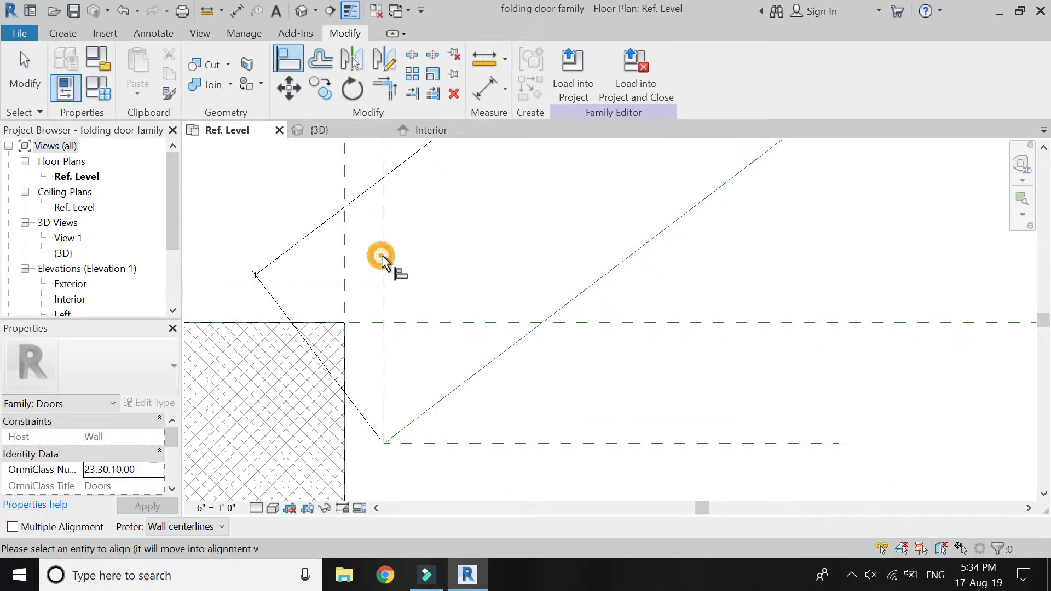
scroll(384, 447, up, 1)
scroll(383, 444, up, 3)
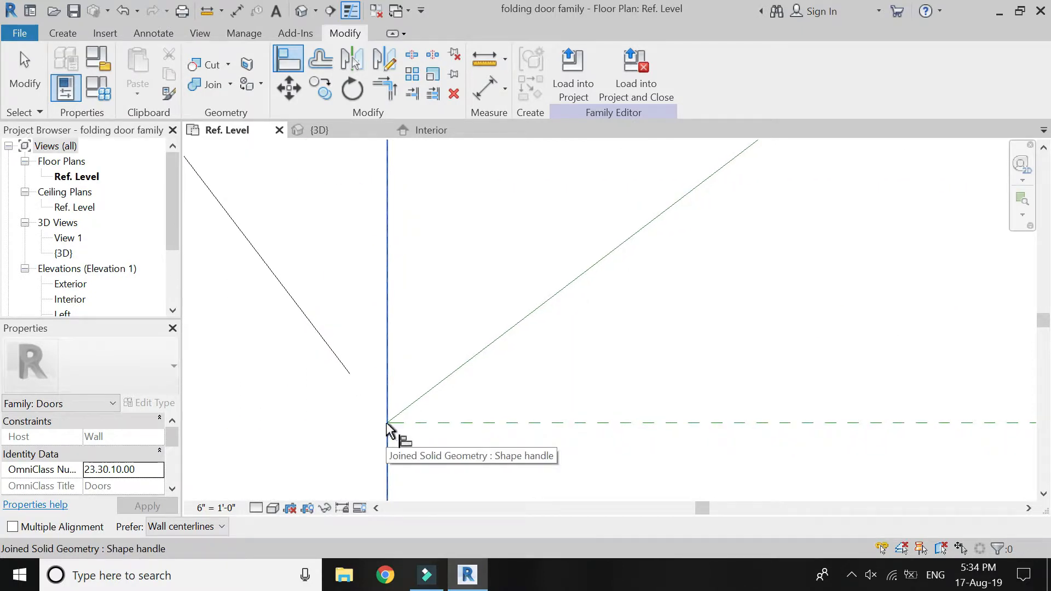
key(Tab)
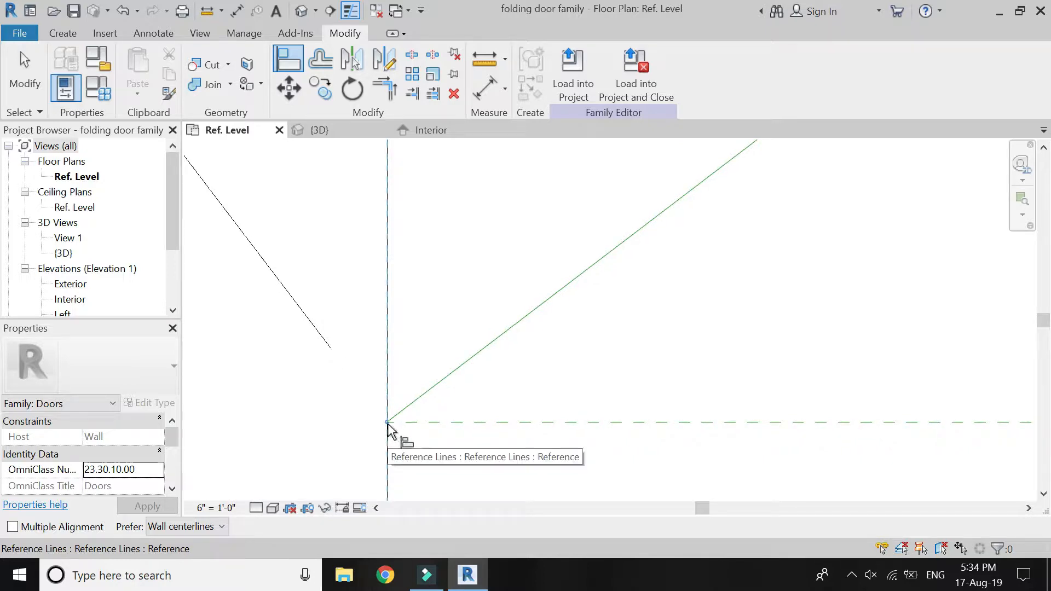
click(388, 423)
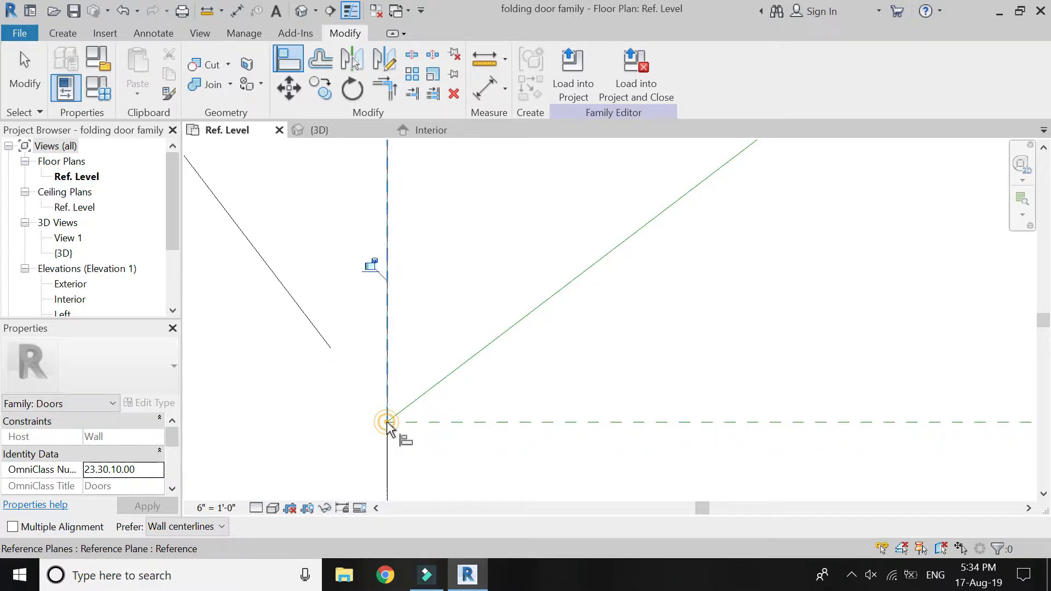
click(370, 266)
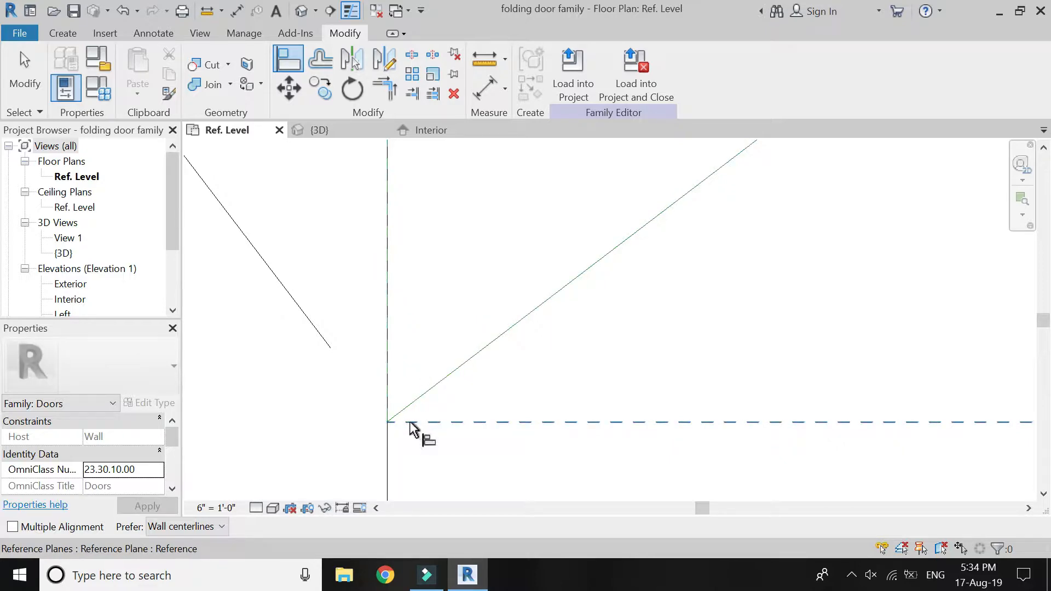
Align the left reference line's lower endpoint to the short horizontal reference plane and lock the alignment.
click(427, 423)
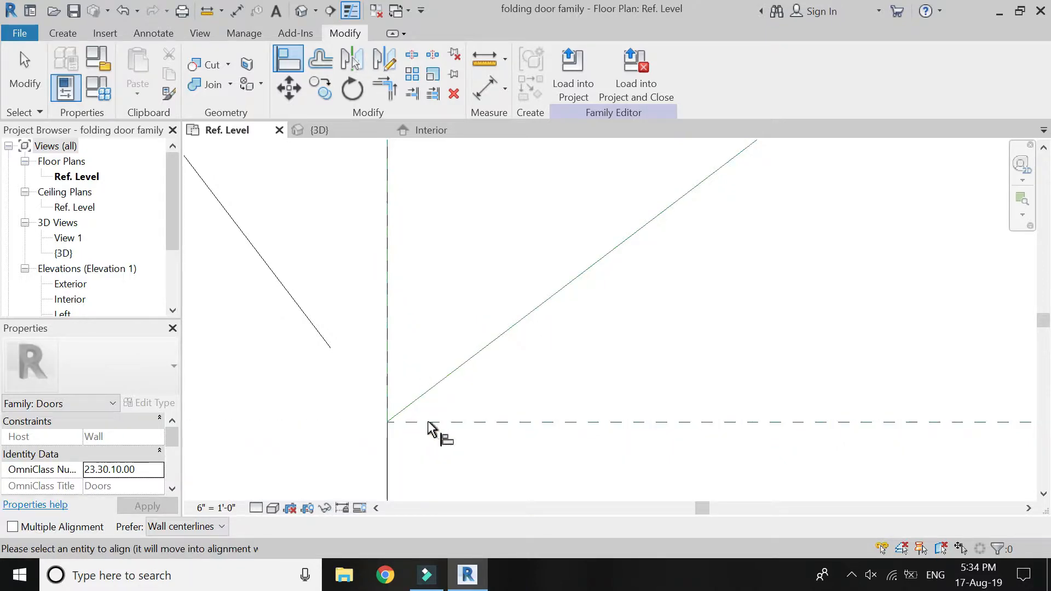
click(388, 422)
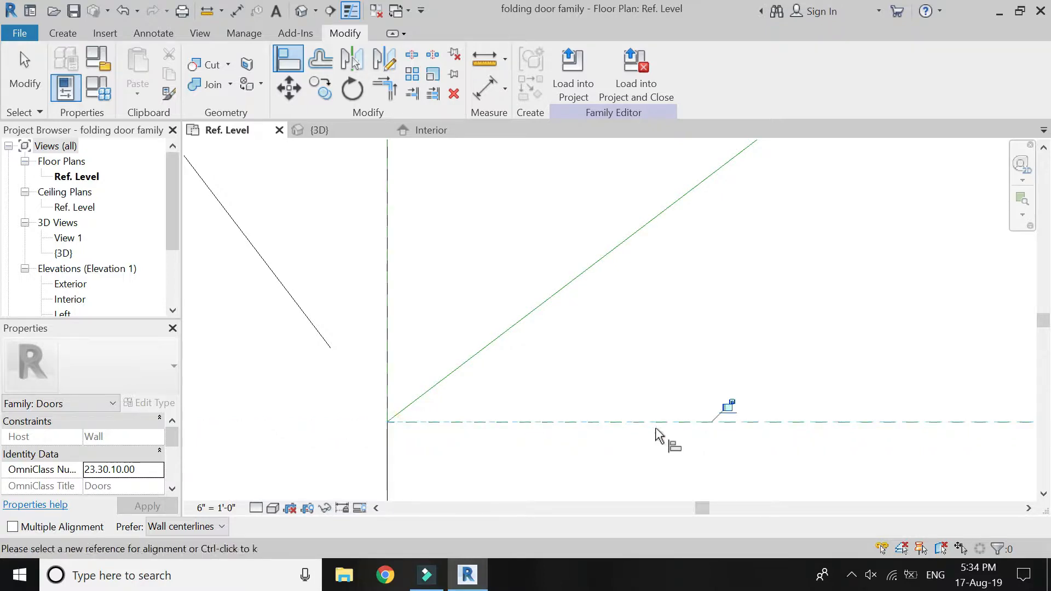
scroll(293, 448, down, 5)
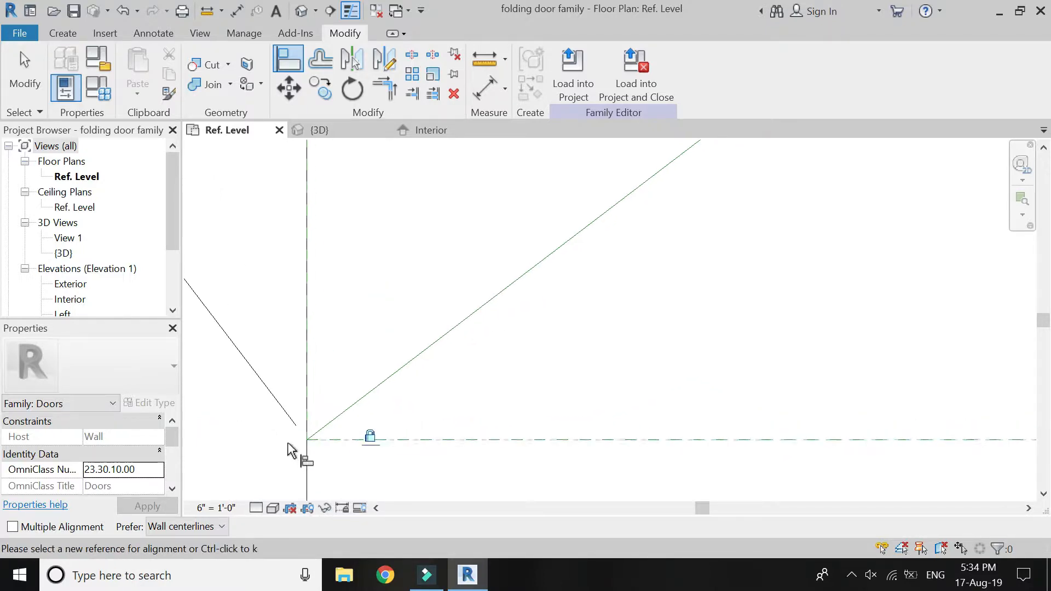
Align and lock the right reference line's lower endpoint to the jamb's inner-face reference plane and the short horizontal reference plane.
scroll(318, 438, down, 3)
scroll(316, 437, down, 2)
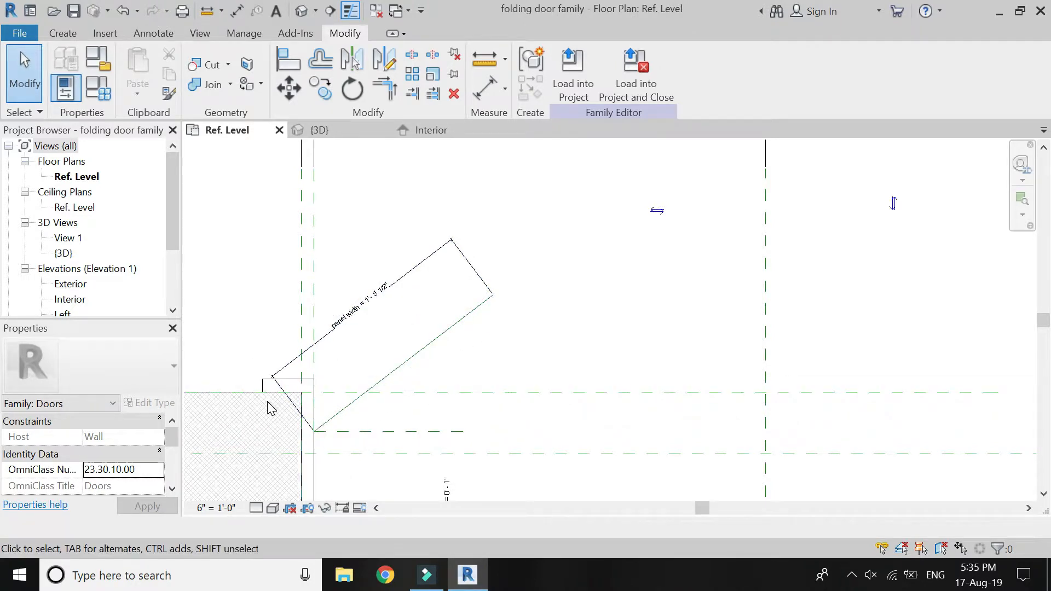
scroll(271, 408, down, 3)
scroll(706, 399, up, 5)
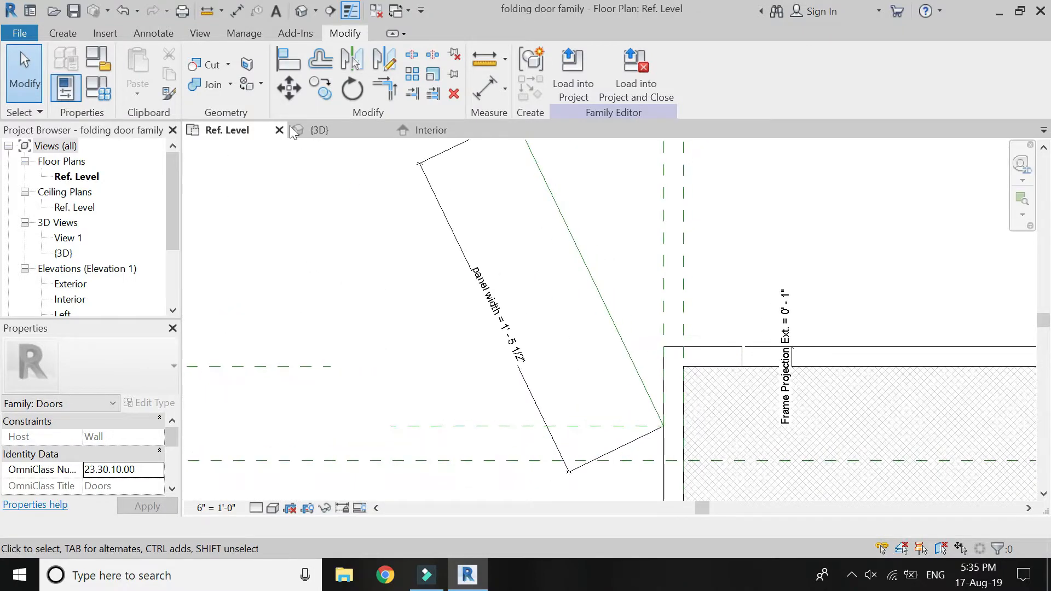
key(a)
key(l)
scroll(677, 443, up, 5)
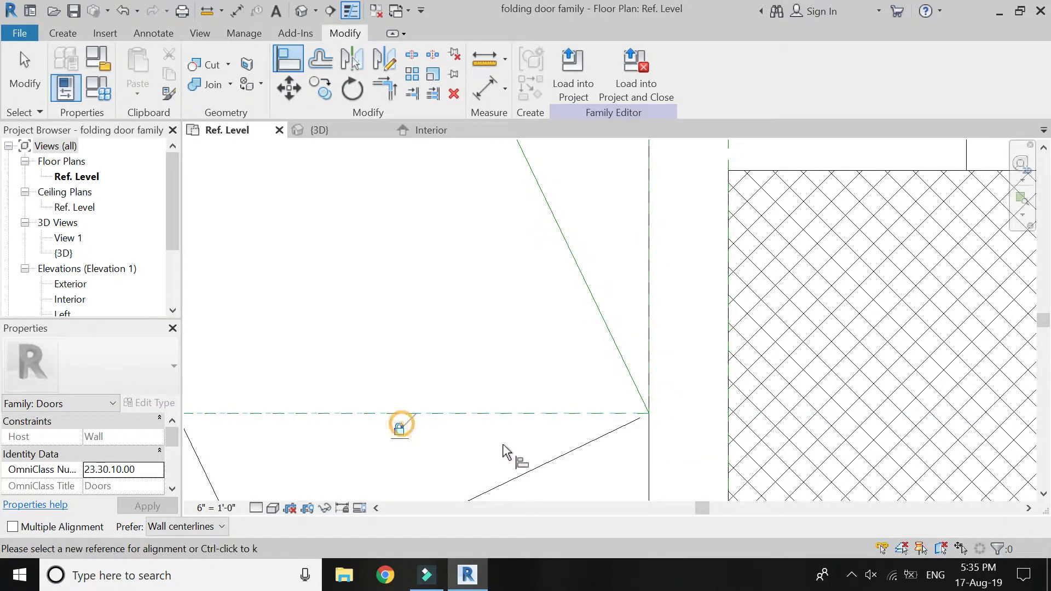
scroll(603, 438, down, 5)
key(Escape)
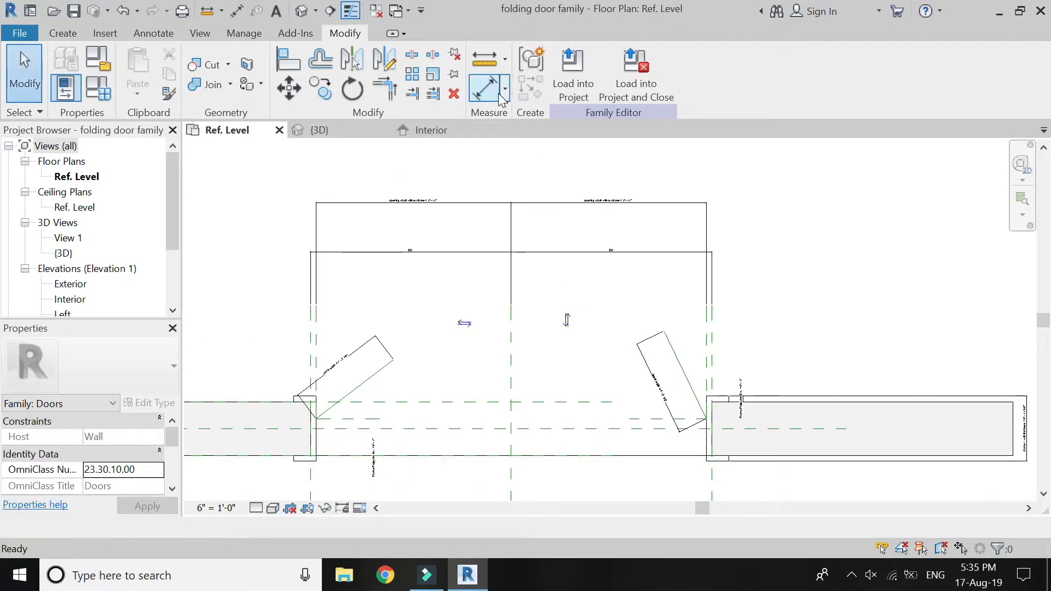
Place an angular dimension at each jamb between the diagonal reference line and the short horizontal reference plane.
click(506, 88)
click(525, 156)
click(370, 377)
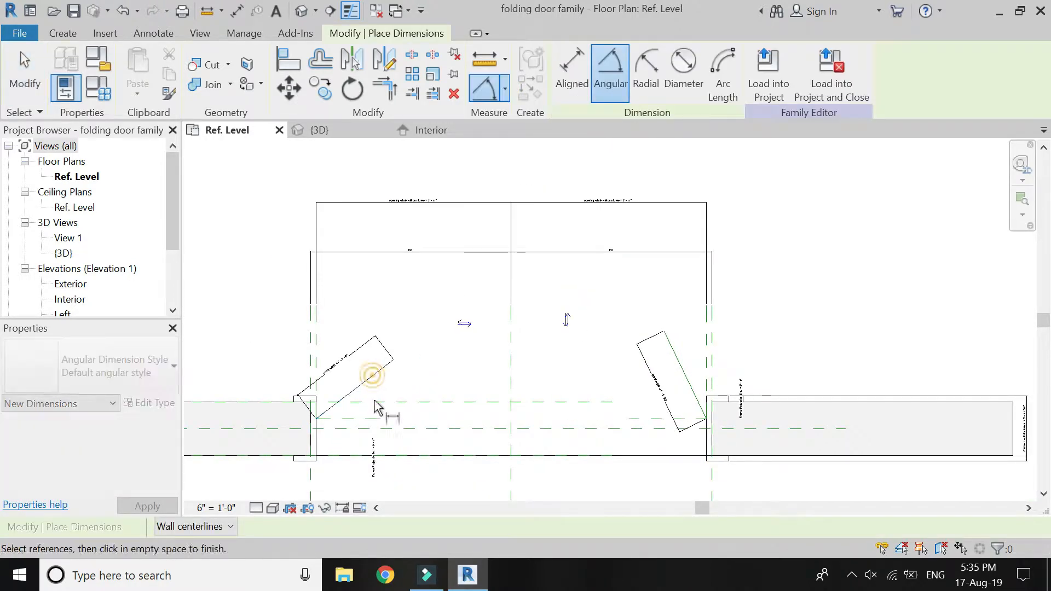
click(370, 417)
click(372, 405)
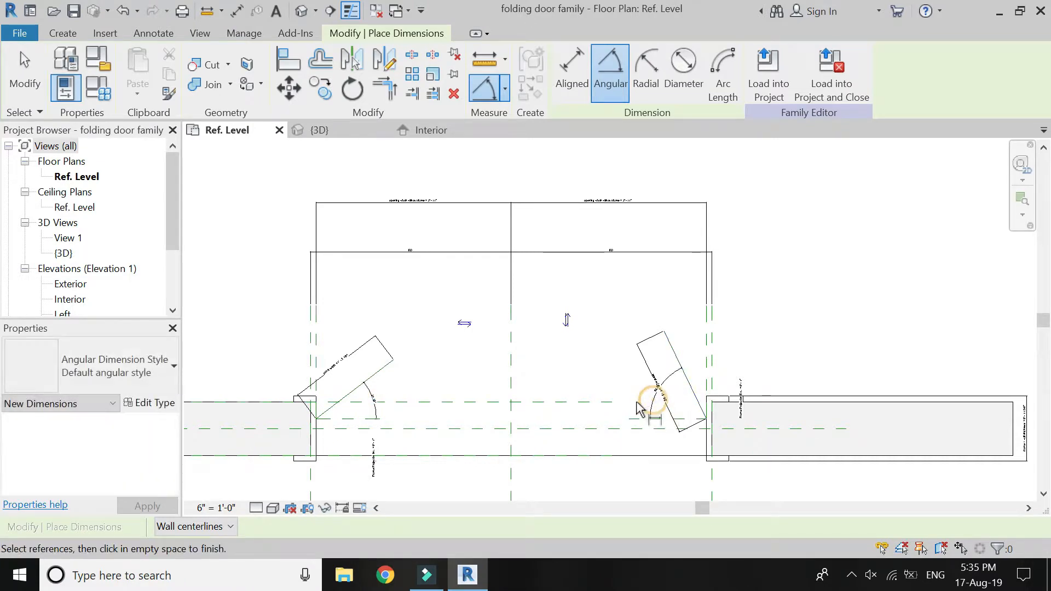
key(Escape)
key(Escape)
Label the left jamb's angular dimension with a new family type parameter named "left angle".
scroll(369, 403, up, 5)
click(372, 391)
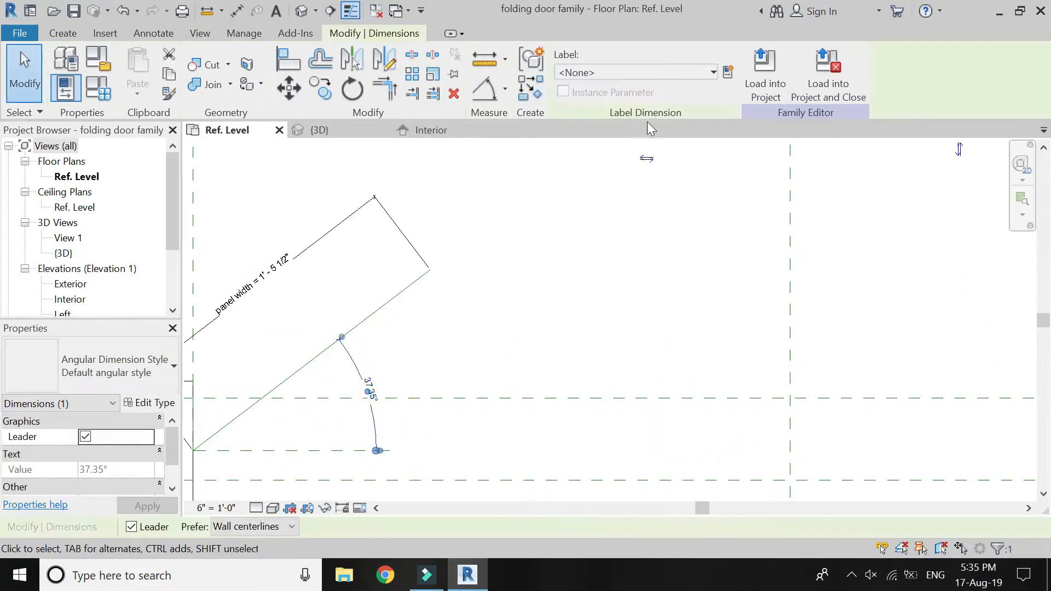
click(728, 73)
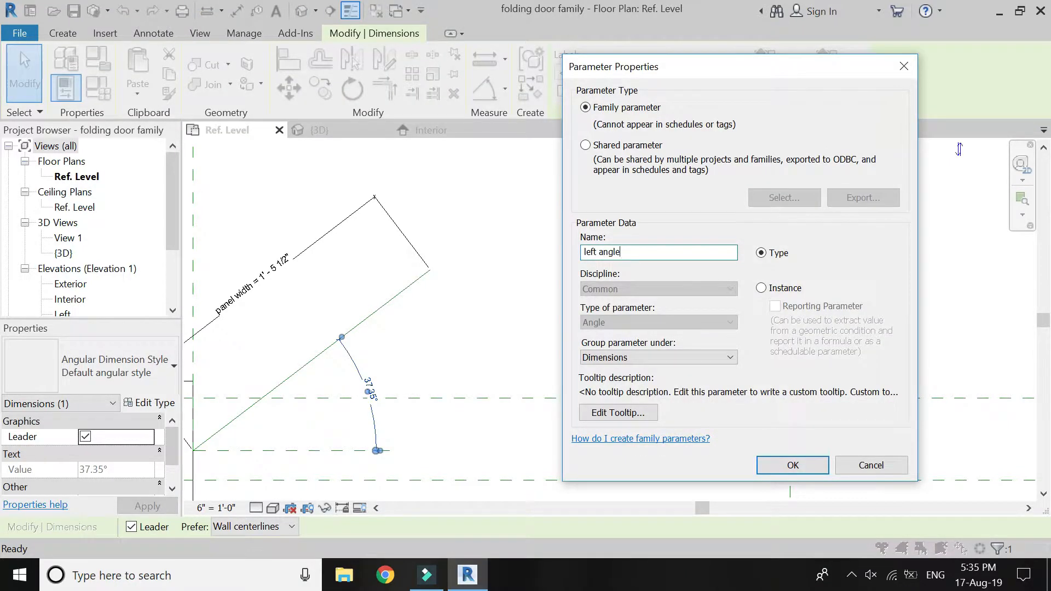
text(left angle)
key(Return)
key(Escape)
Label the right jamb's angular dimension with a new family type parameter named "right angle".
scroll(372, 372, down, 4)
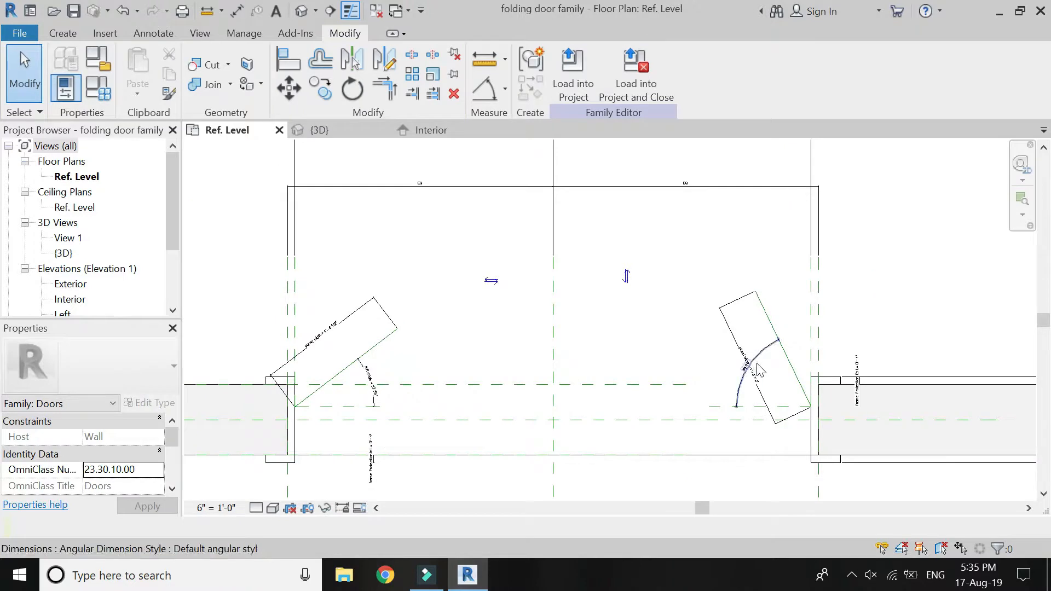
scroll(758, 370, up, 5)
click(721, 340)
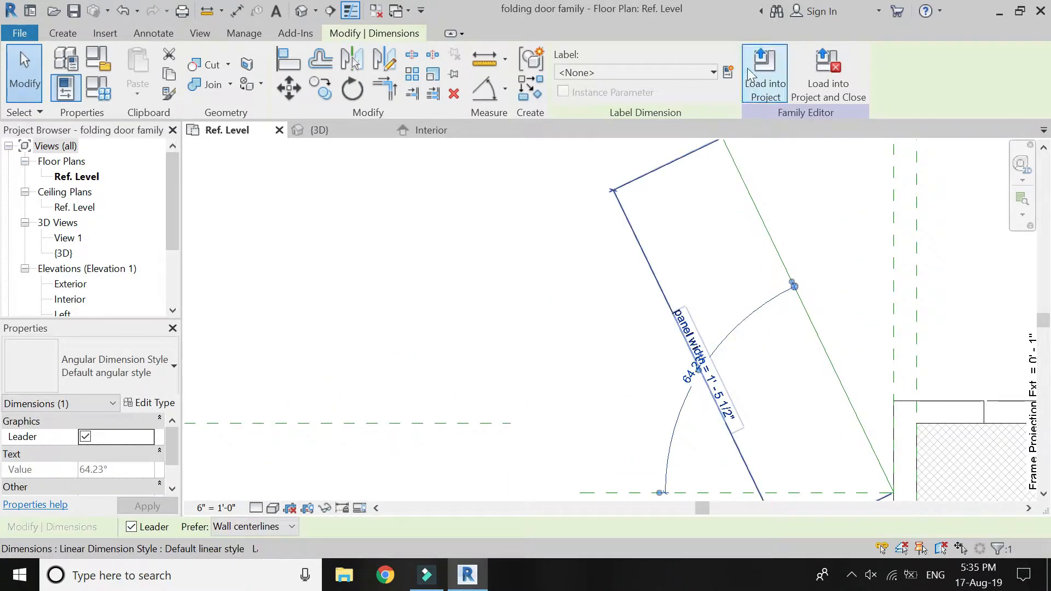
click(732, 72)
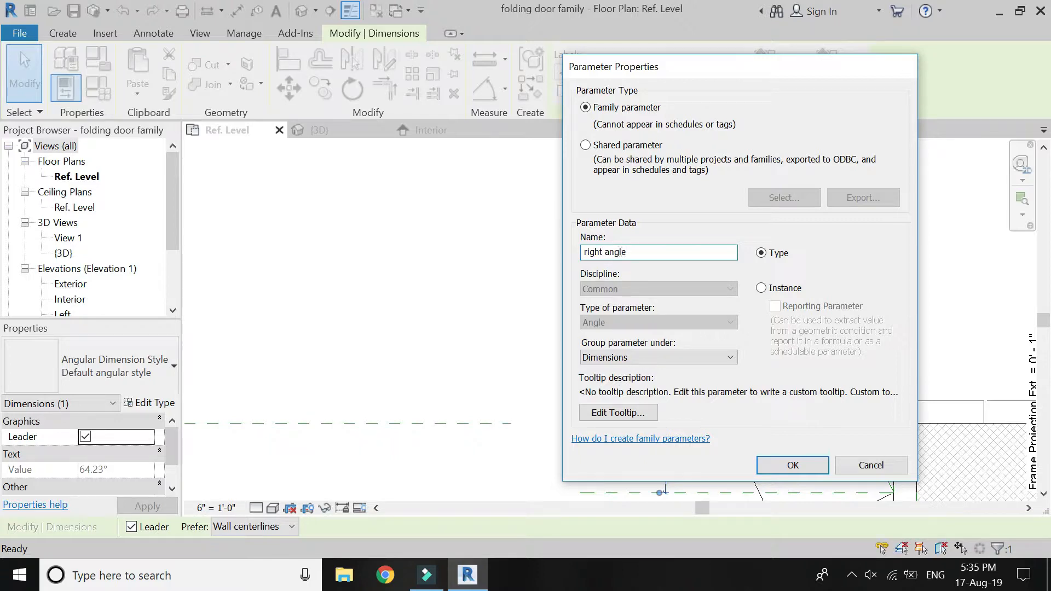
key(Return)
key(Escape)
scroll(675, 319, down, 3)
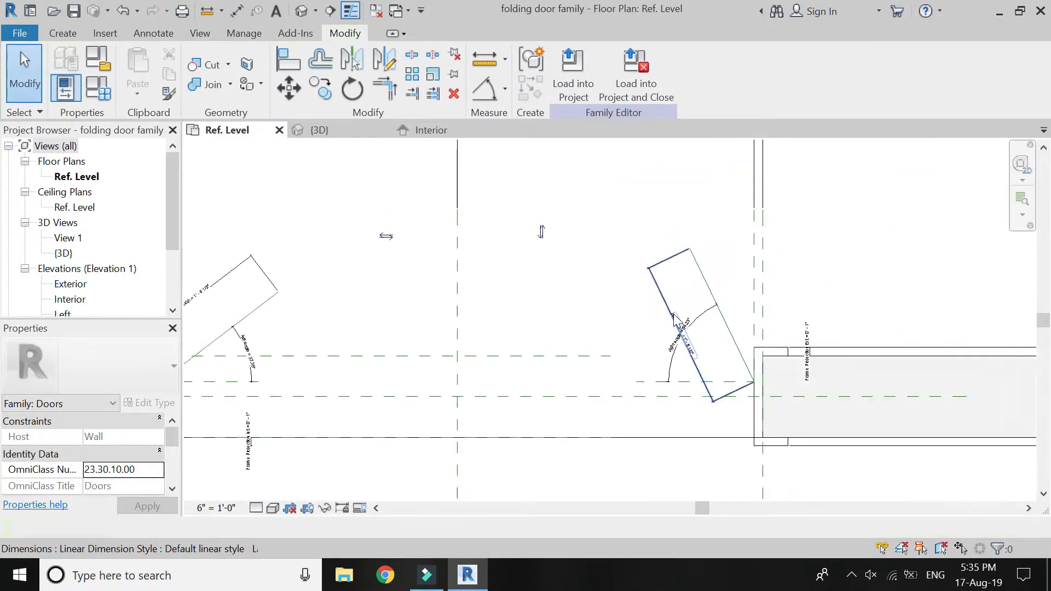
Set the left angle dimension to 45°.
scroll(674, 319, down, 1)
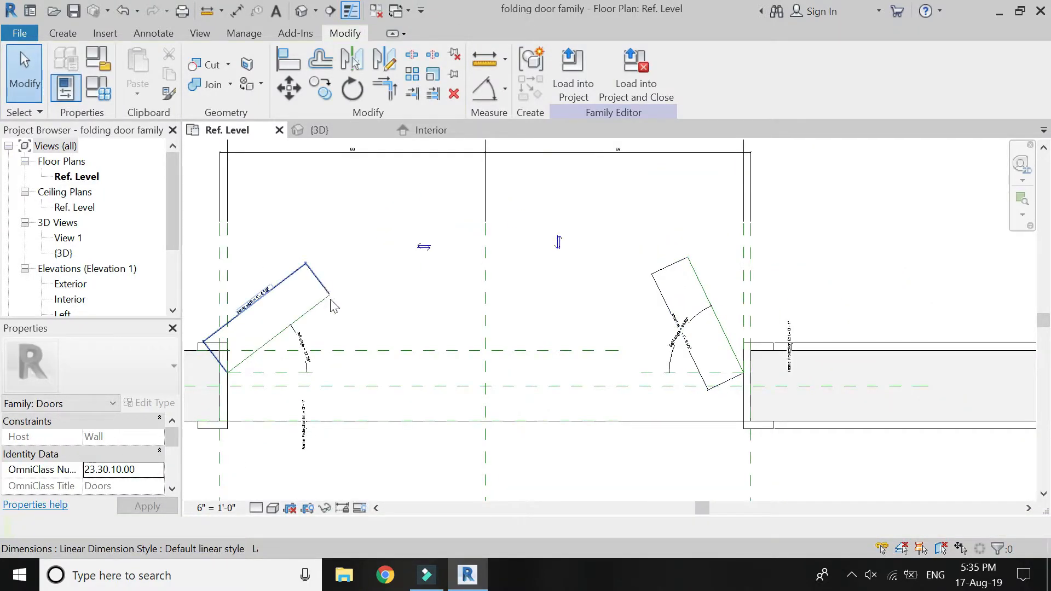
scroll(523, 255, down, 1)
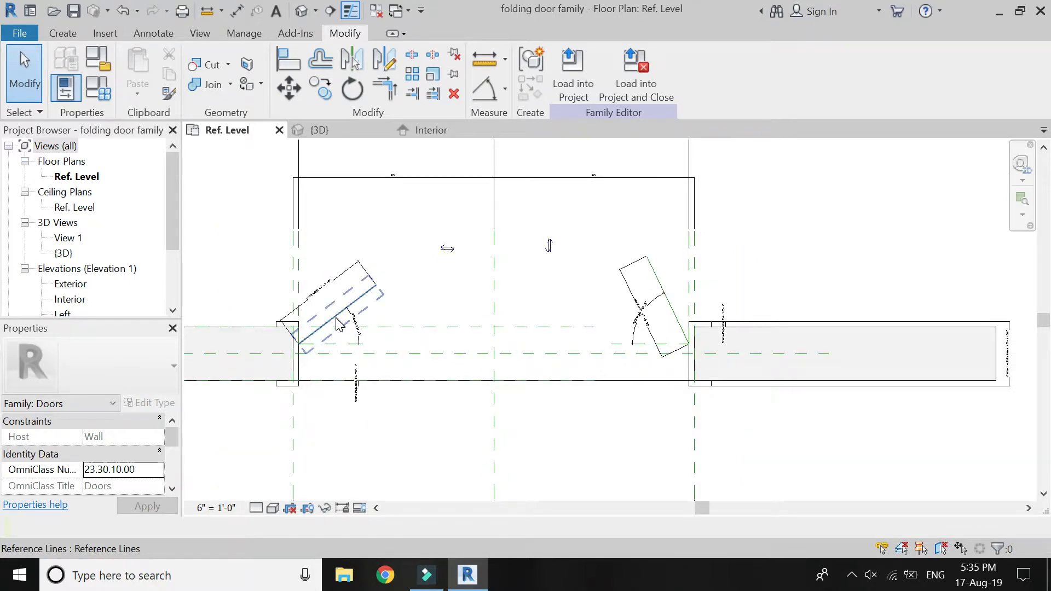
scroll(340, 324, up, 5)
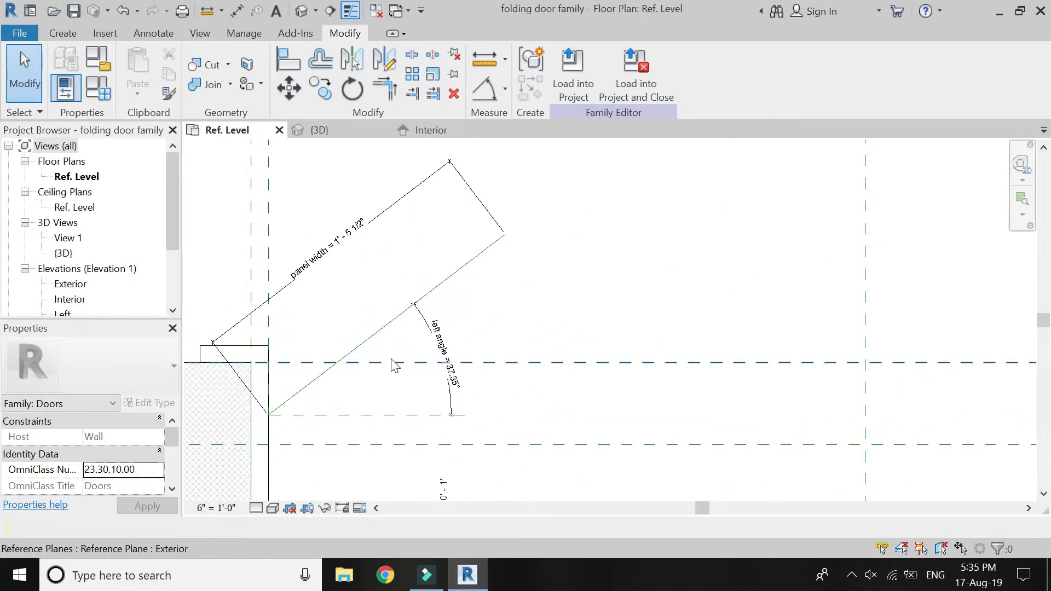
scroll(394, 366, up, 3)
scroll(445, 394, down, 2)
click(523, 399)
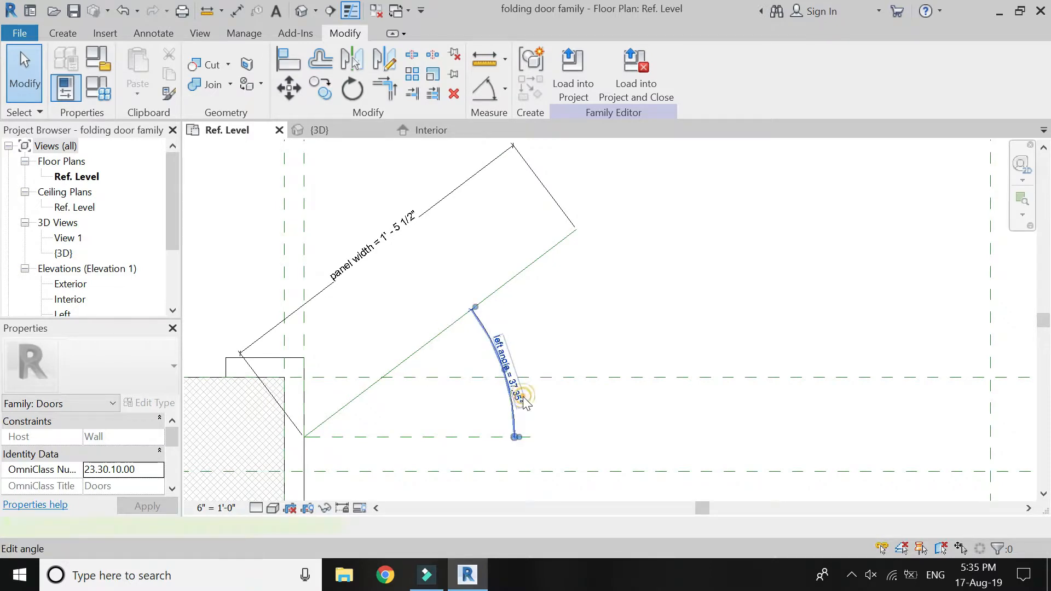
click(519, 395)
text(45)
key(Return)
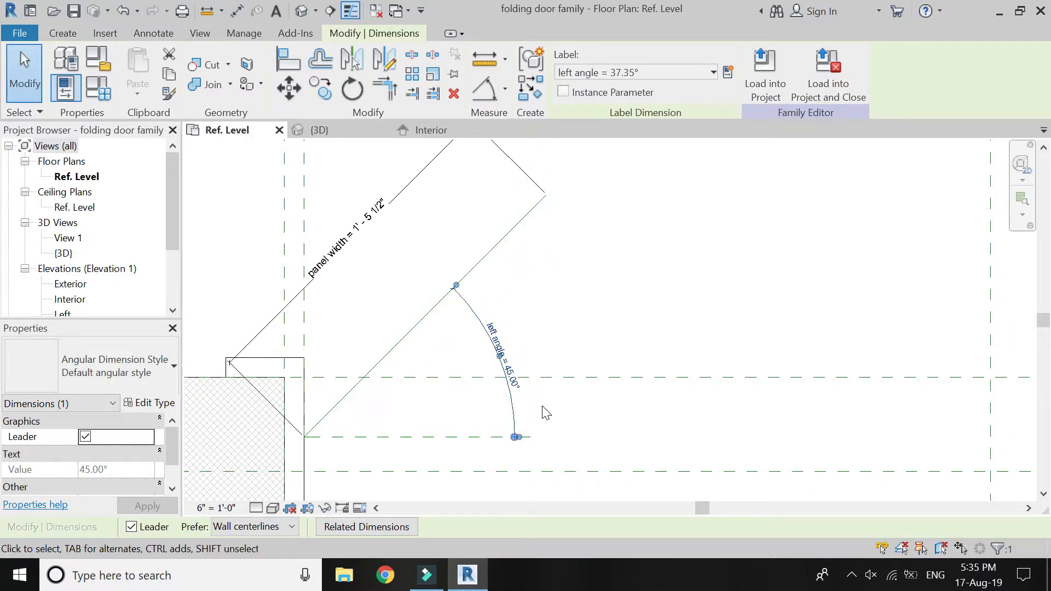
Test the left reference line by setting the left angle to 0° and returning it to 45°.
click(519, 389)
text(0)
key(Return)
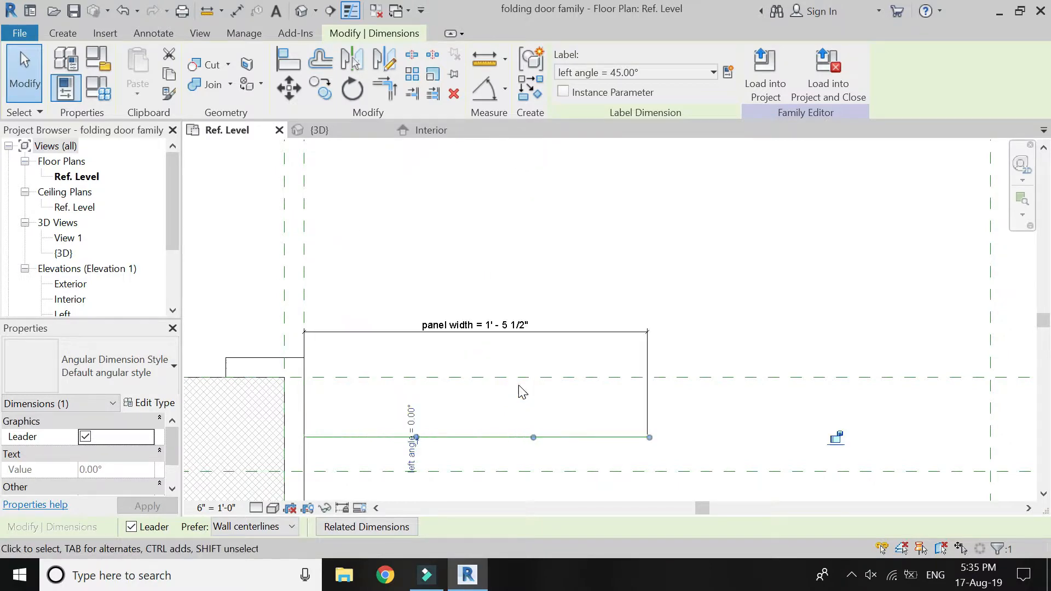
click(524, 408)
click(504, 330)
click(449, 363)
scroll(442, 373, down, 3)
scroll(432, 414, up, 4)
click(430, 416)
click(416, 403)
text(45)
key(Return)
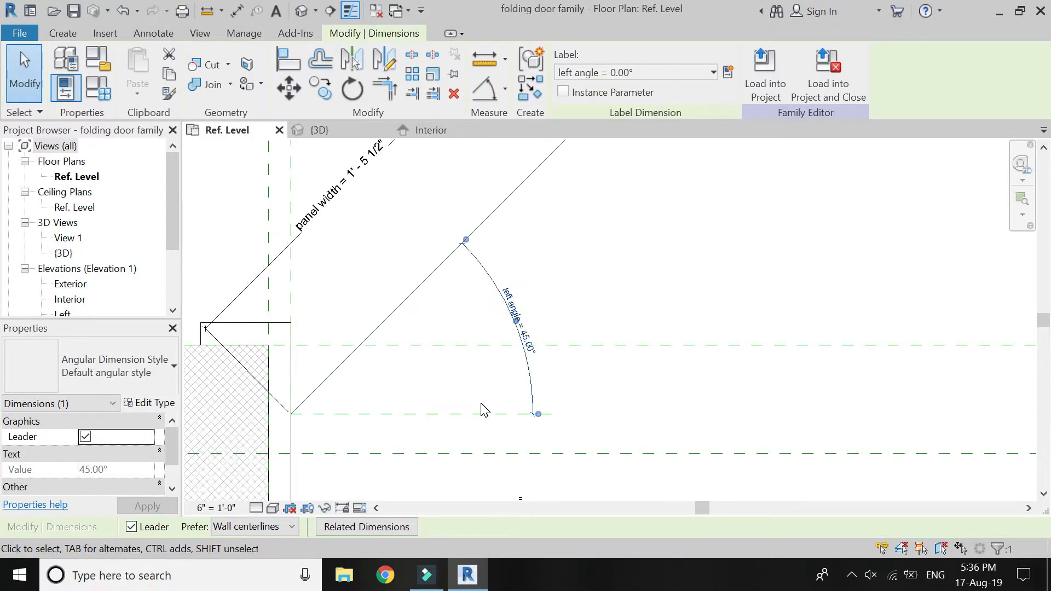
Set the "opening width including frame" dimension to 4' and check how the left panel line adapts.
click(481, 411)
scroll(482, 384, down, 4)
scroll(436, 366, down, 2)
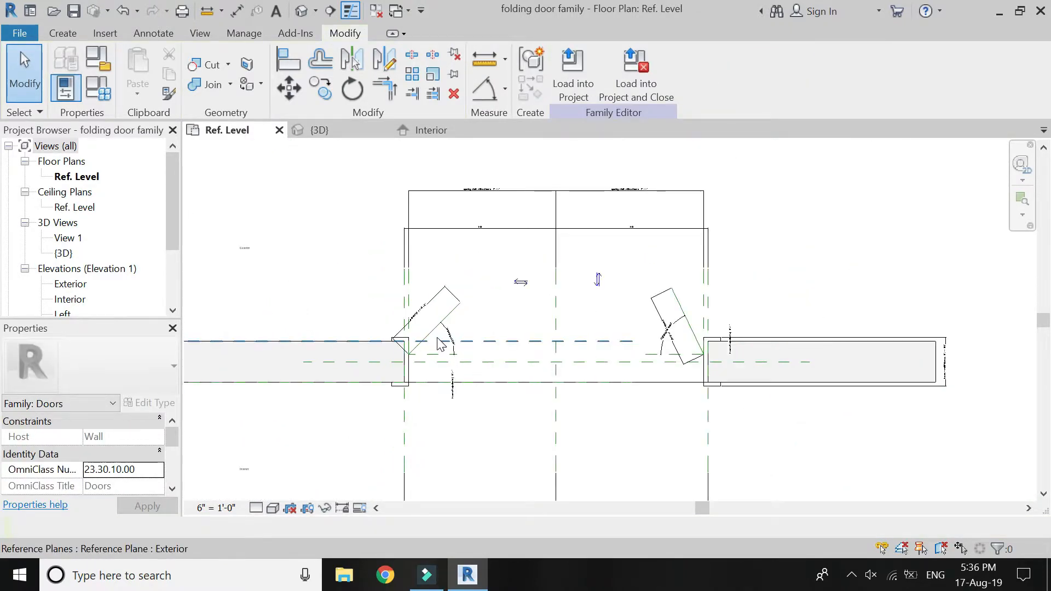
scroll(465, 361, down, 2)
scroll(466, 361, up, 3)
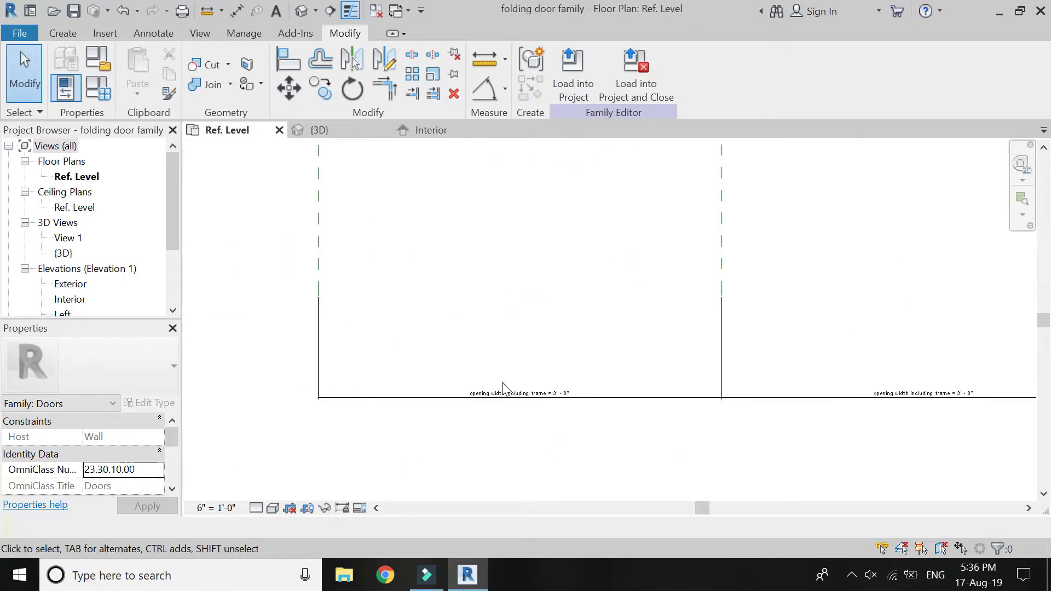
click(542, 389)
click(581, 391)
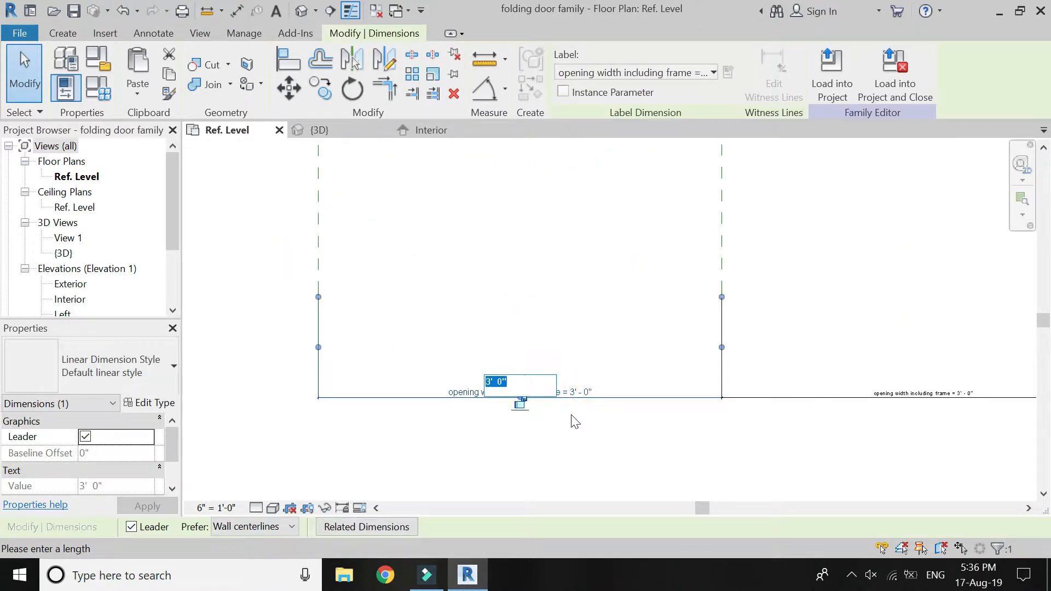
text(4)
key(Return)
scroll(569, 425, down, 3)
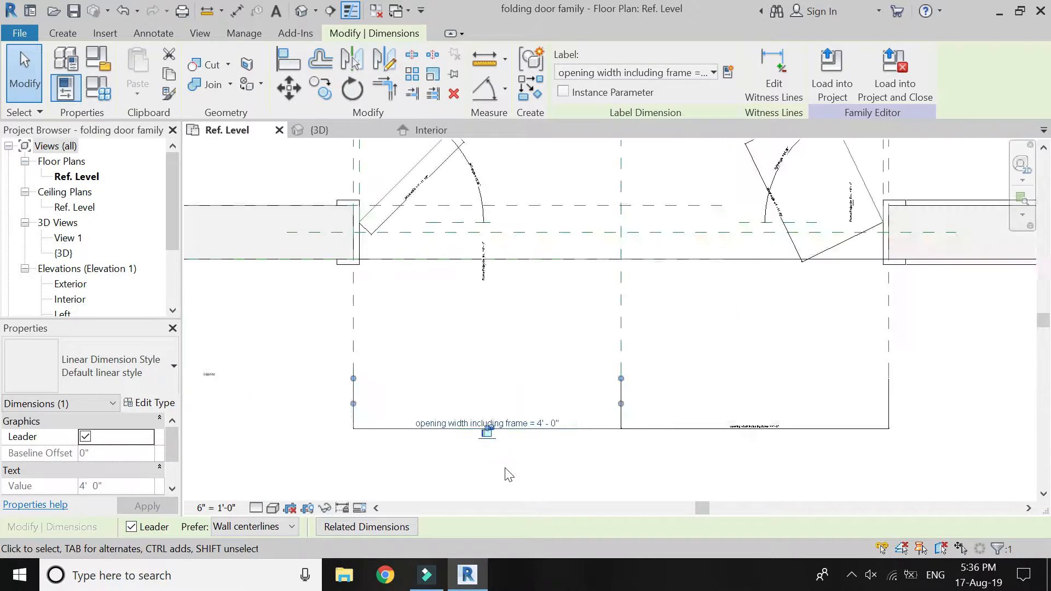
scroll(453, 277, up, 4)
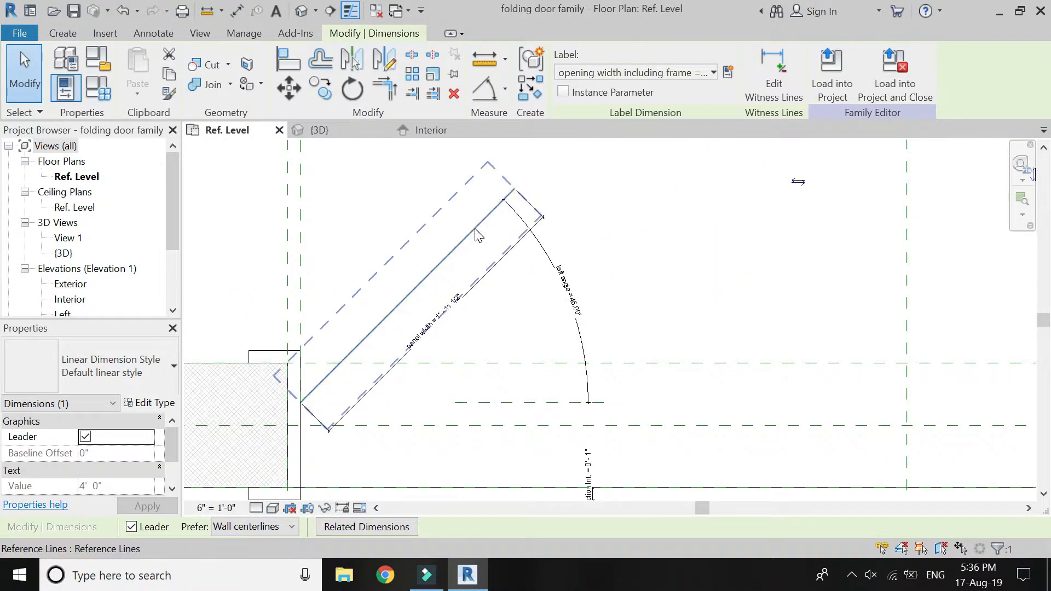
scroll(493, 356, down, 5)
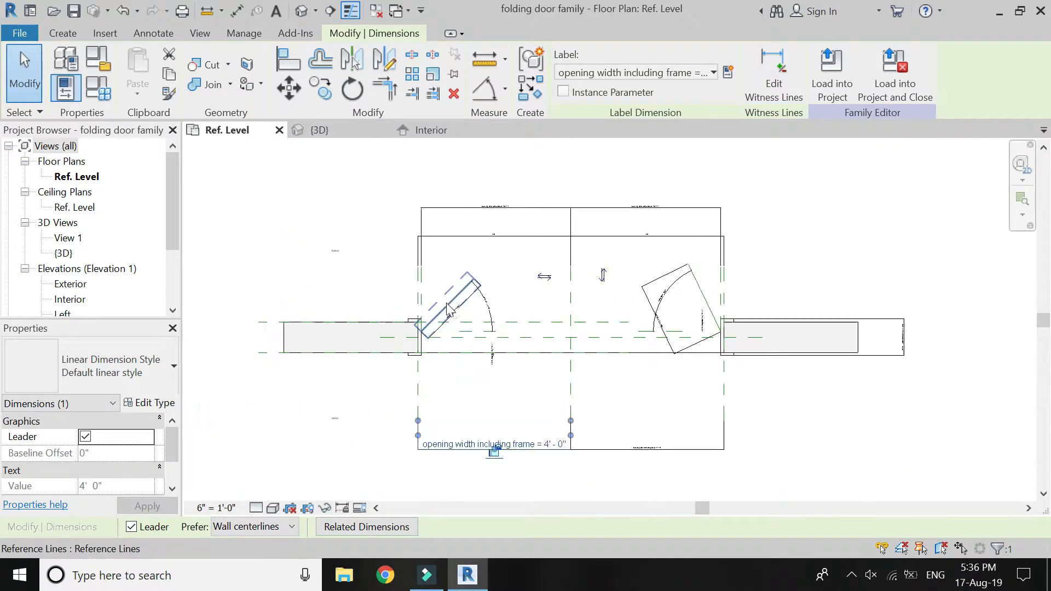
key(Escape)
In the Interior elevation, place an aligned dimension from the frame head's inner edge to the base of the opening.
scroll(691, 295, up, 4)
scroll(691, 294, down, 4)
scroll(456, 303, up, 10)
click(439, 133)
scroll(575, 323, down, 1)
scroll(404, 284, up, 1)
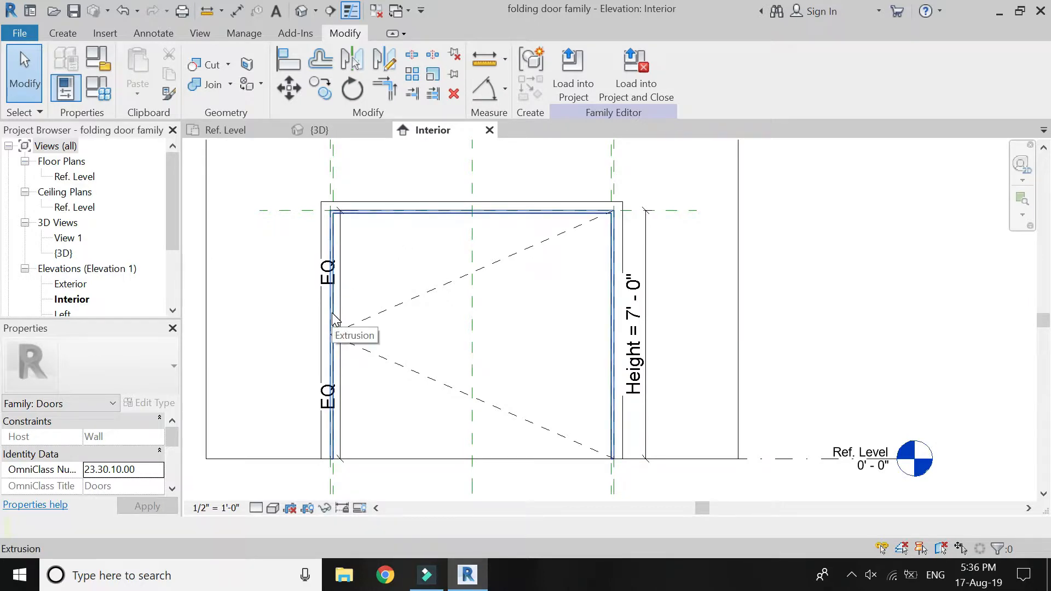
click(504, 91)
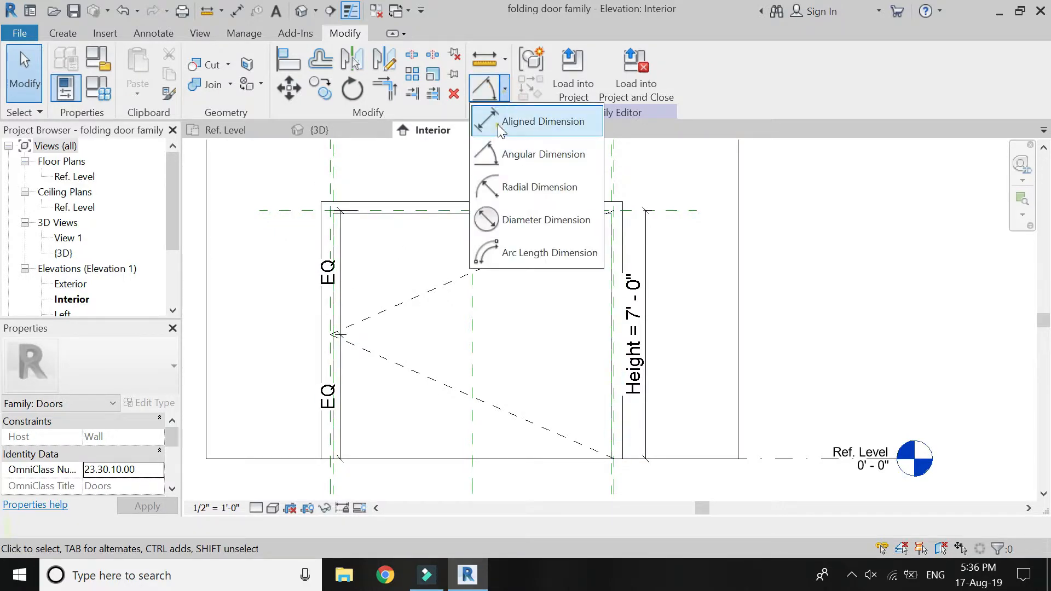
click(512, 120)
click(438, 214)
click(435, 459)
click(255, 455)
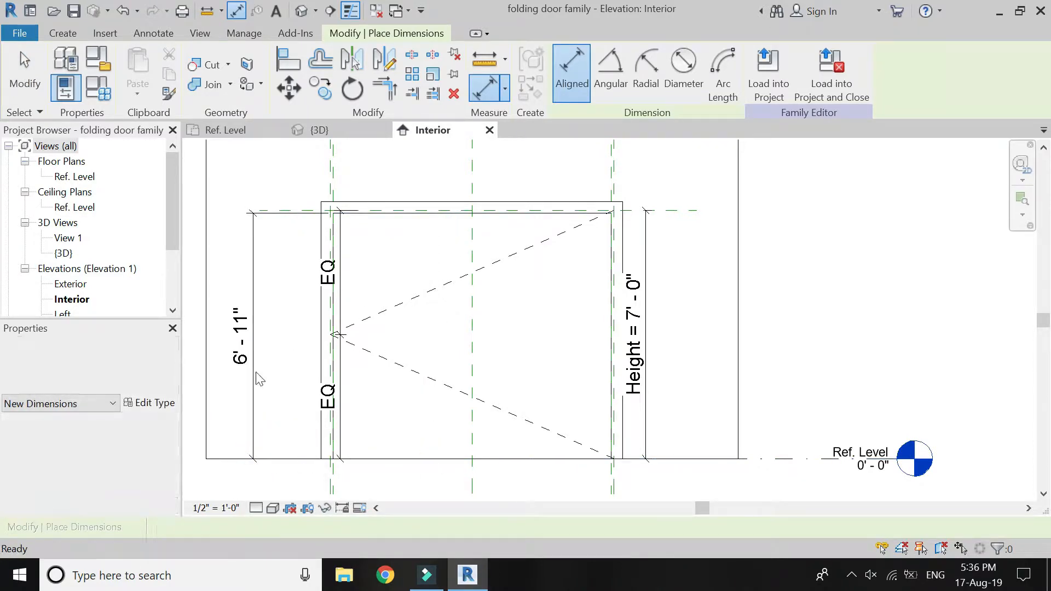
Label the new vertical dimension with a family type parameter named "panel height".
key(Escape)
click(729, 72)
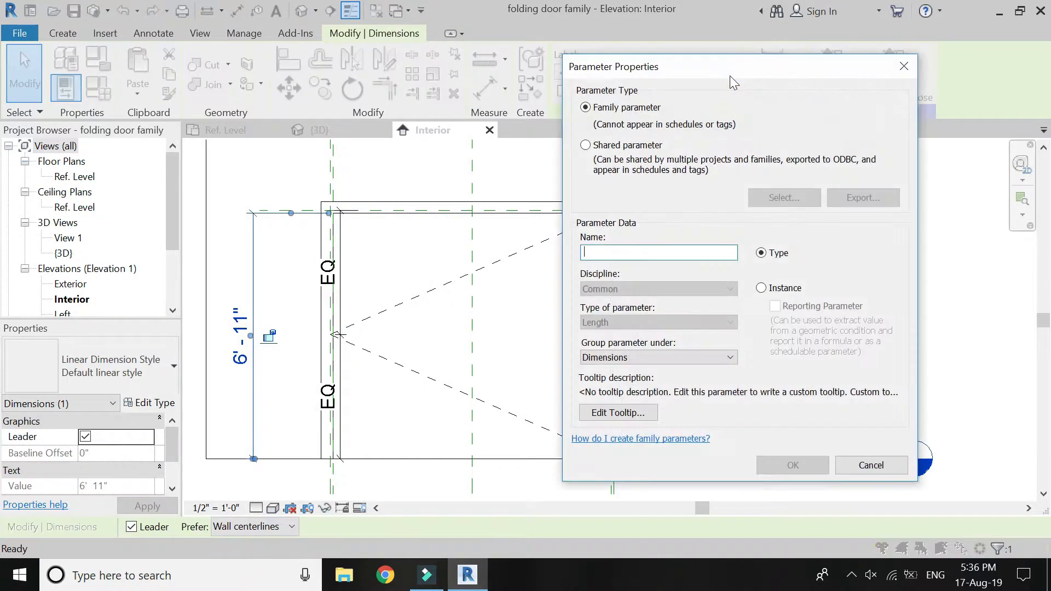
text(panel height)
key(Return)
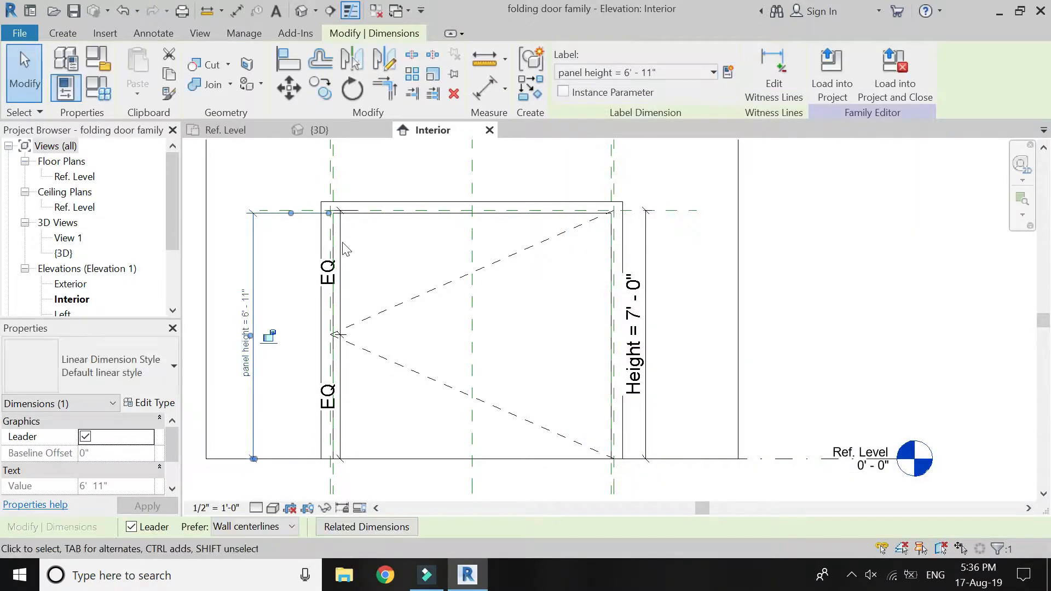
Give the panel height parameter a formula based on Height in the family types.
click(108, 89)
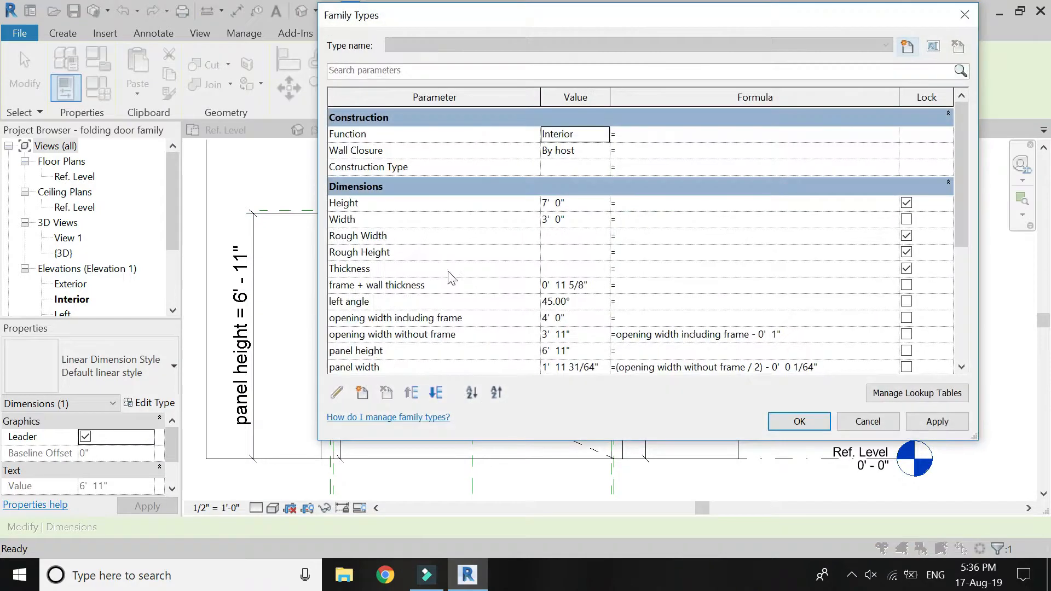
click(370, 206)
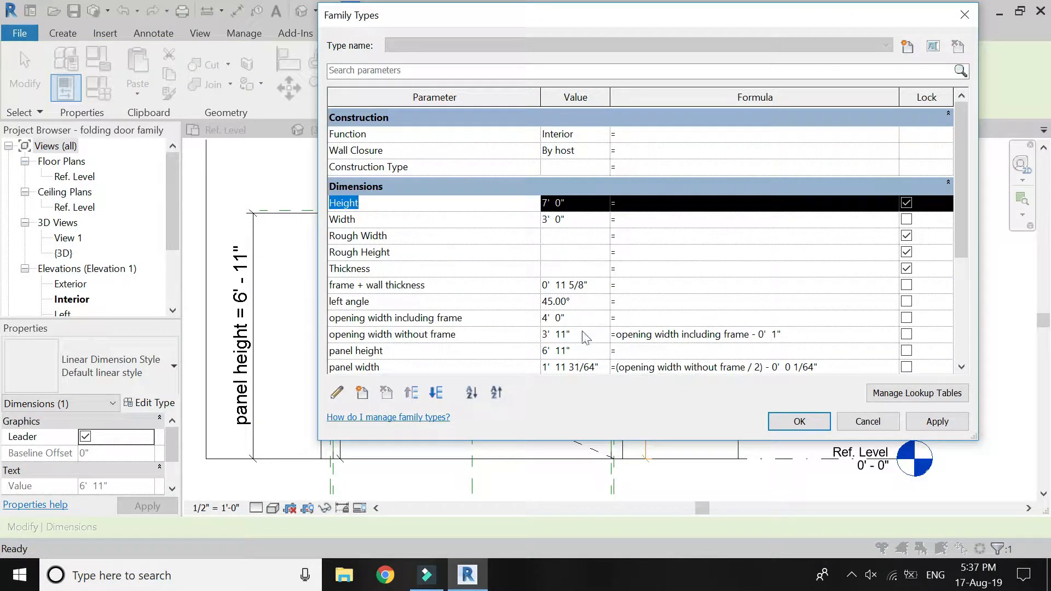
click(636, 351)
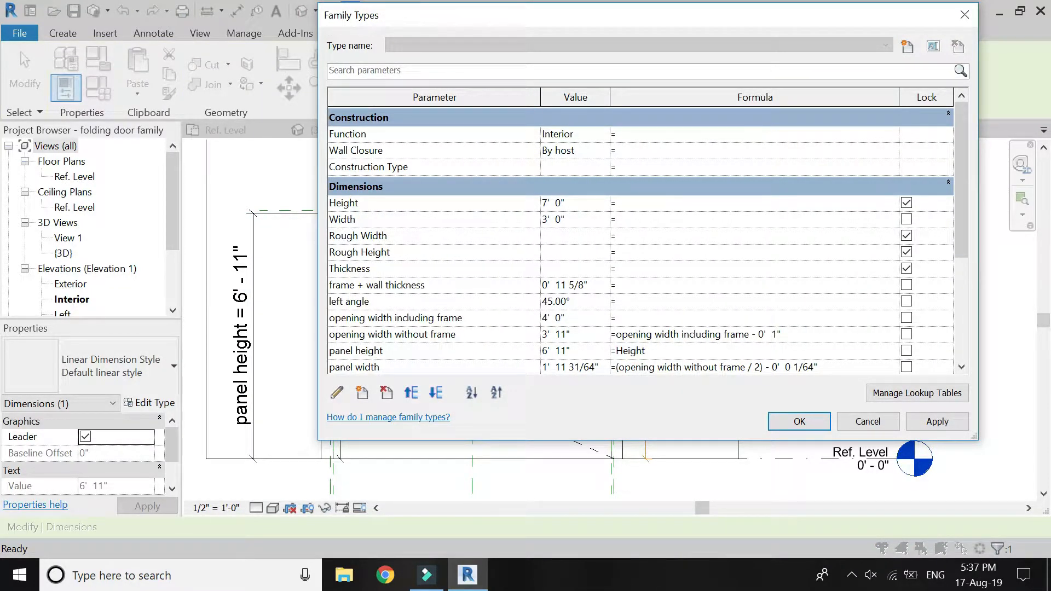
click(798, 423)
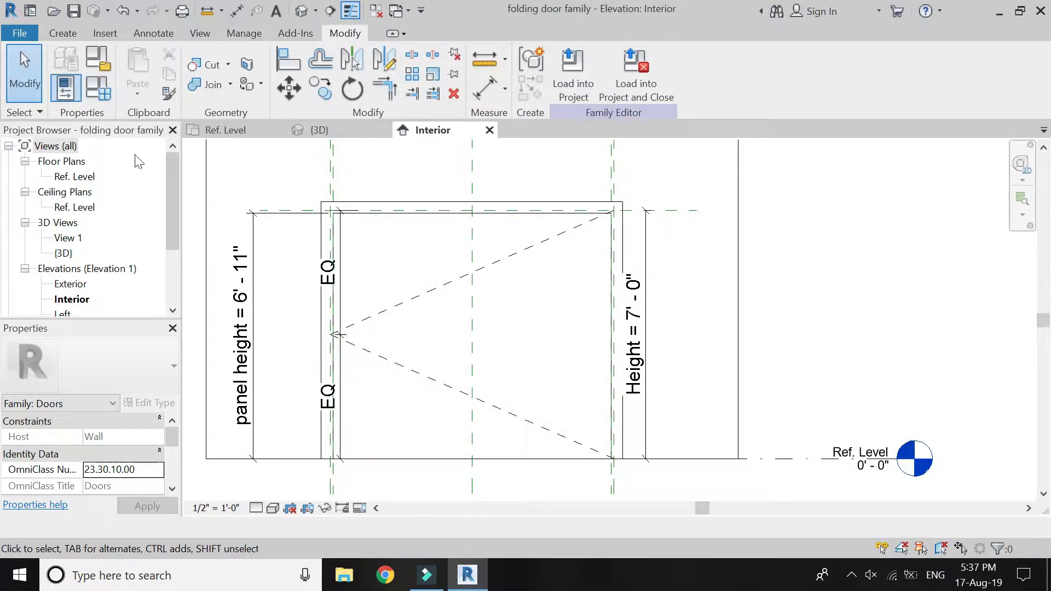
Start an extrusion in the Ref. Level floor plan with its work plane set to the left reference line's plane.
click(227, 131)
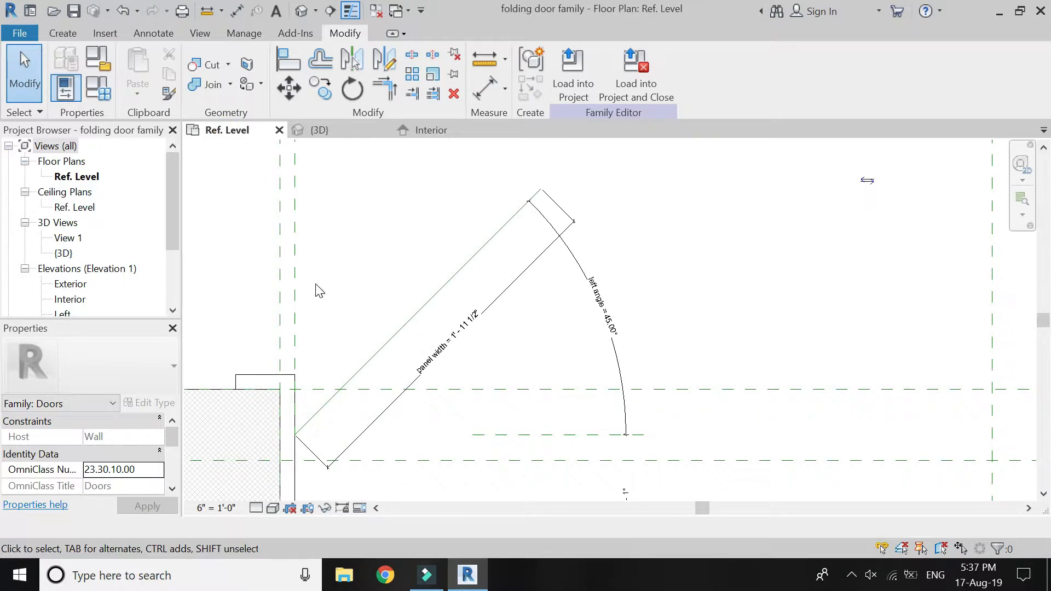
click(65, 33)
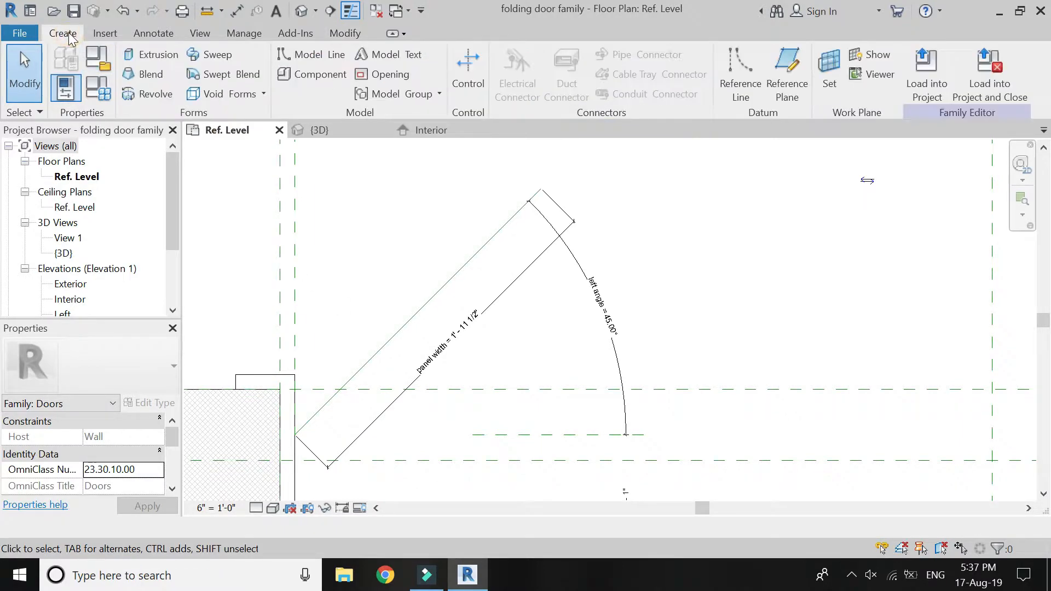
click(147, 56)
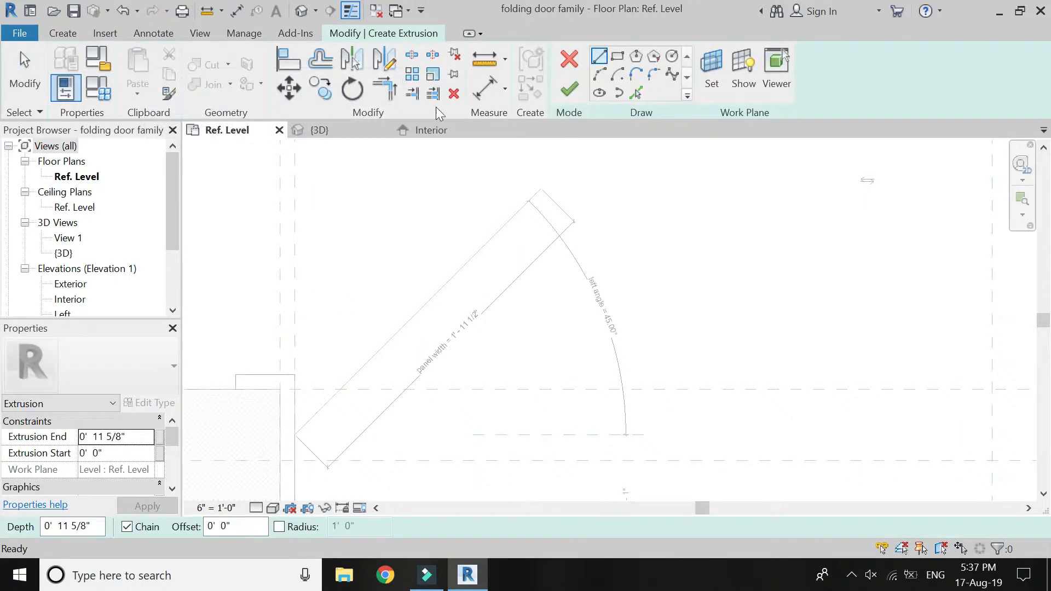
click(712, 71)
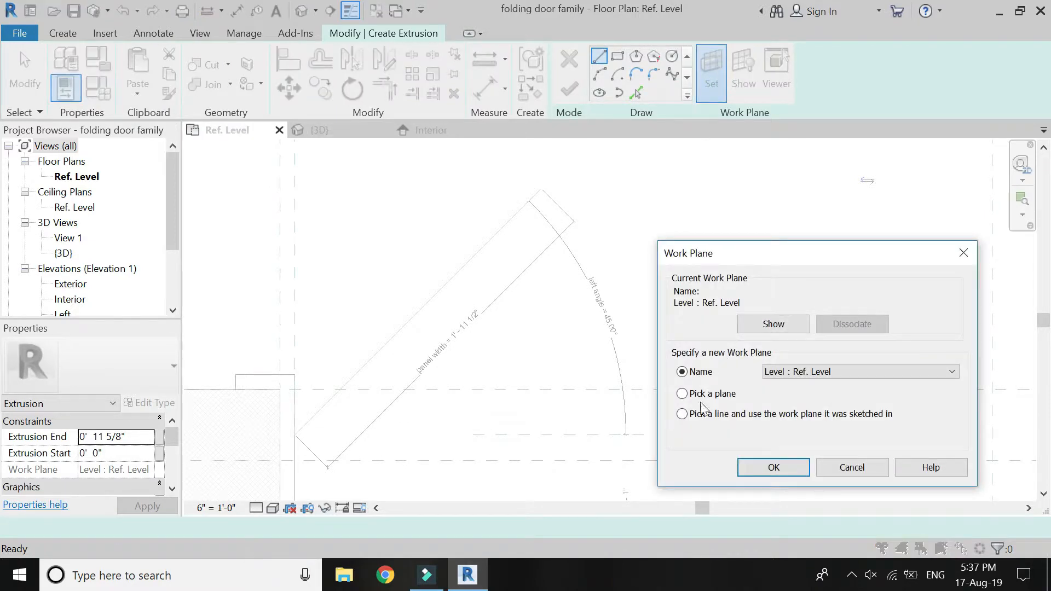
click(756, 465)
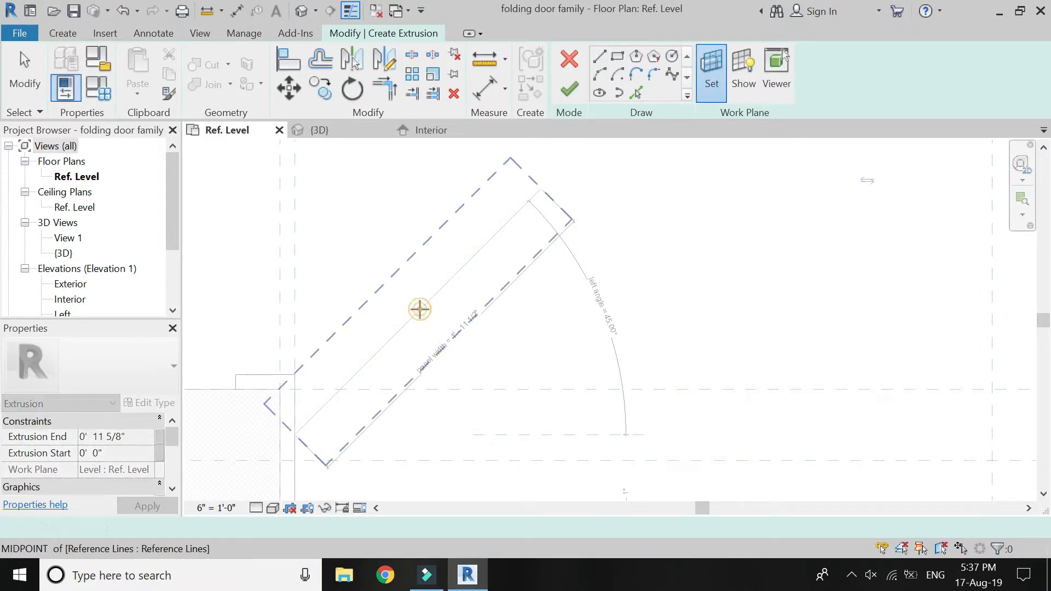
click(420, 307)
Create a sketch line along the left reference line and offset a copy 1 3/4" toward the panel width dimension.
click(637, 93)
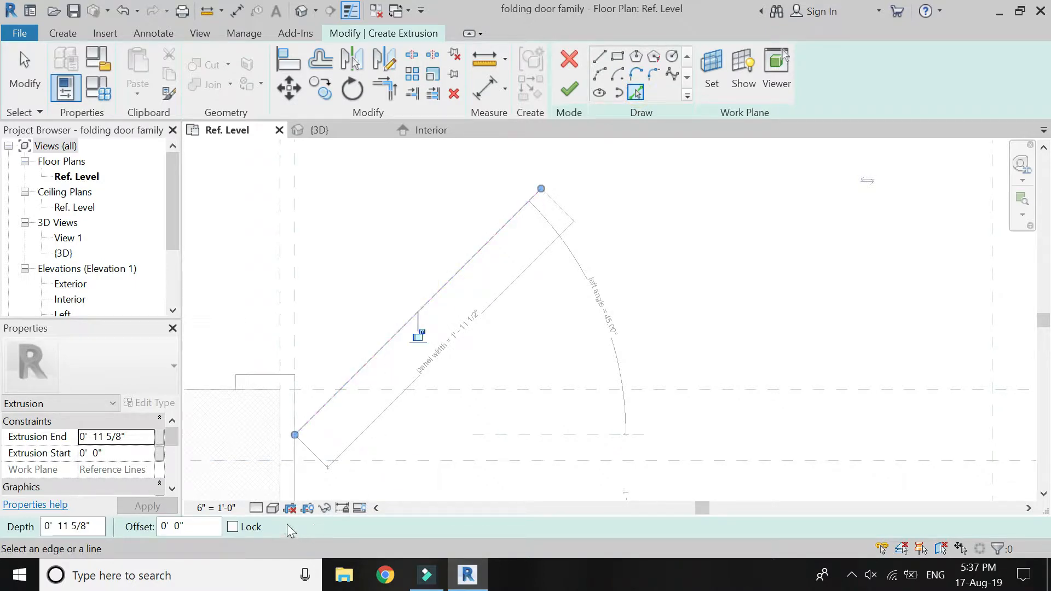
click(320, 58)
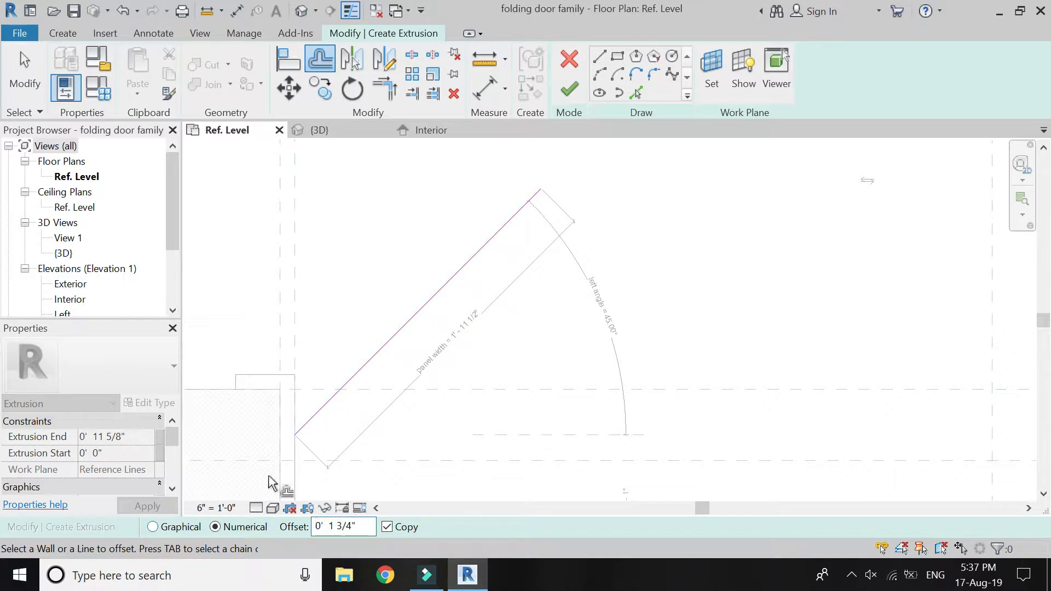
click(422, 332)
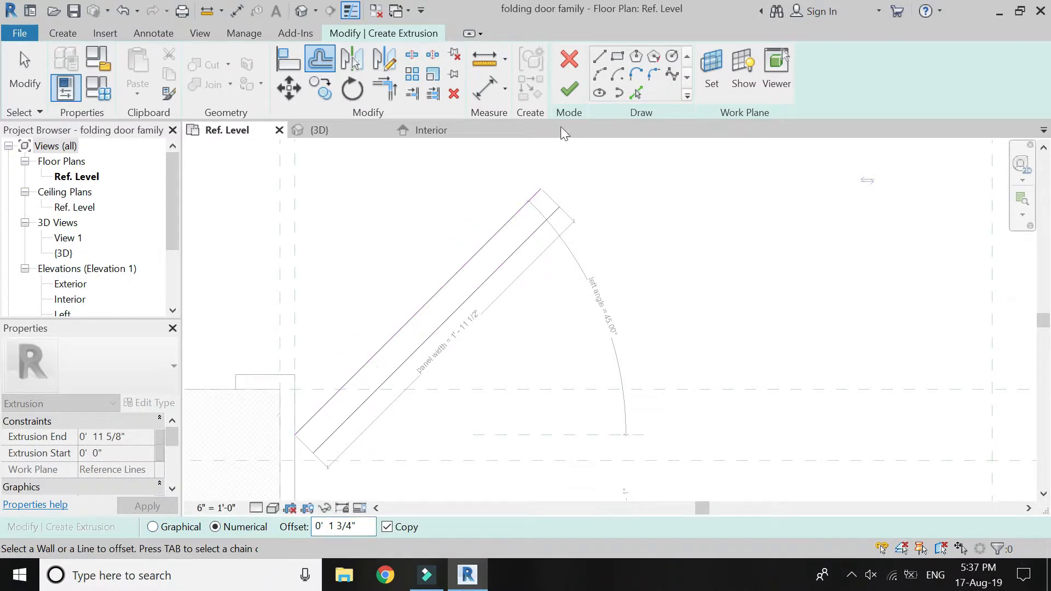
Close the left panel sketch with short end lines joining the two parallel lines at both ends.
click(605, 56)
click(559, 208)
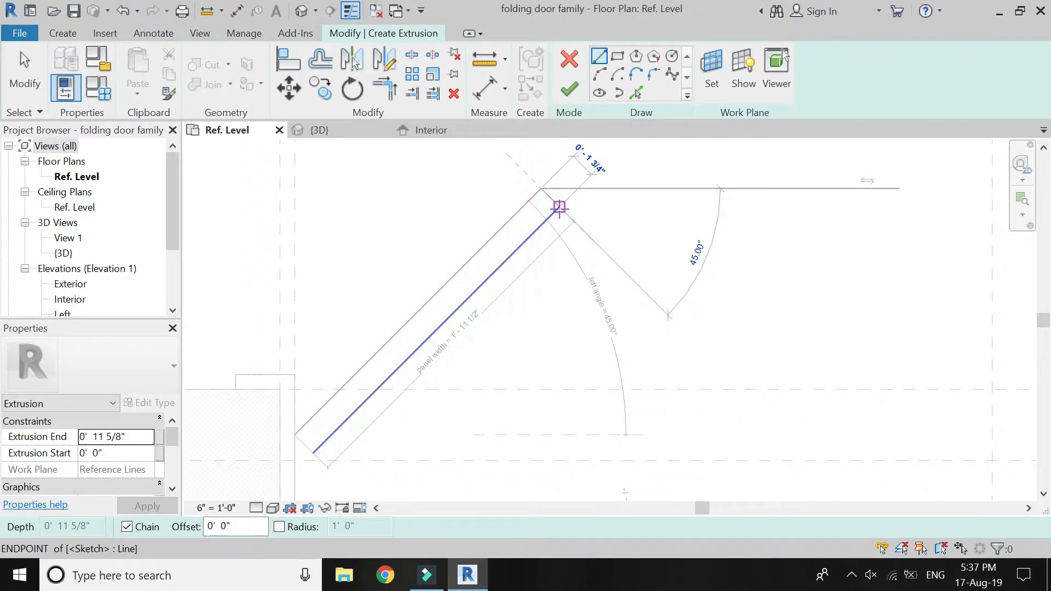
click(294, 435)
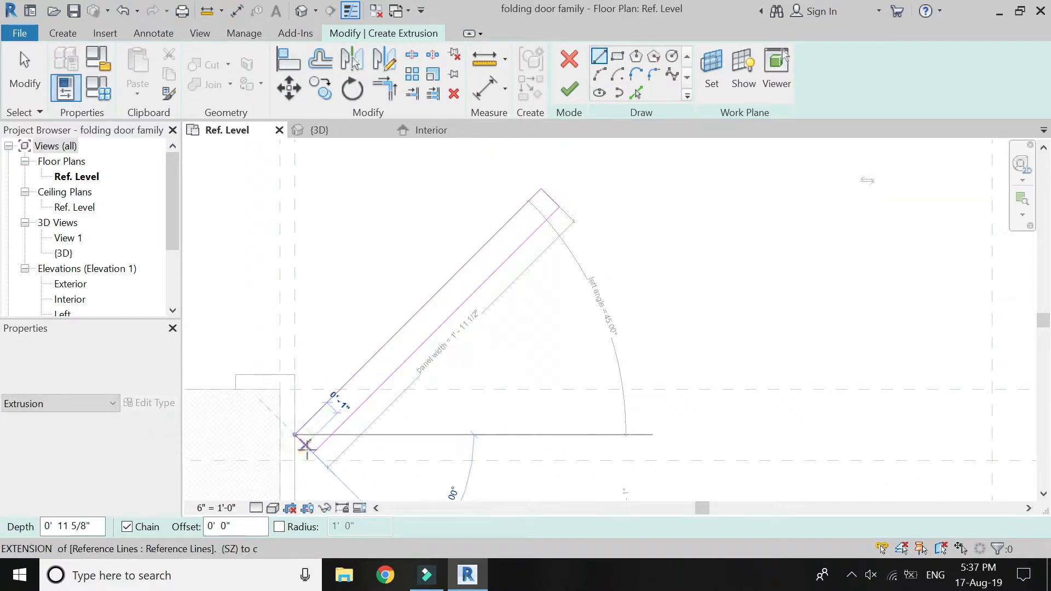
click(312, 454)
Associate the left panel's extrusion end with the panel height parameter and finish the extrusion.
click(157, 438)
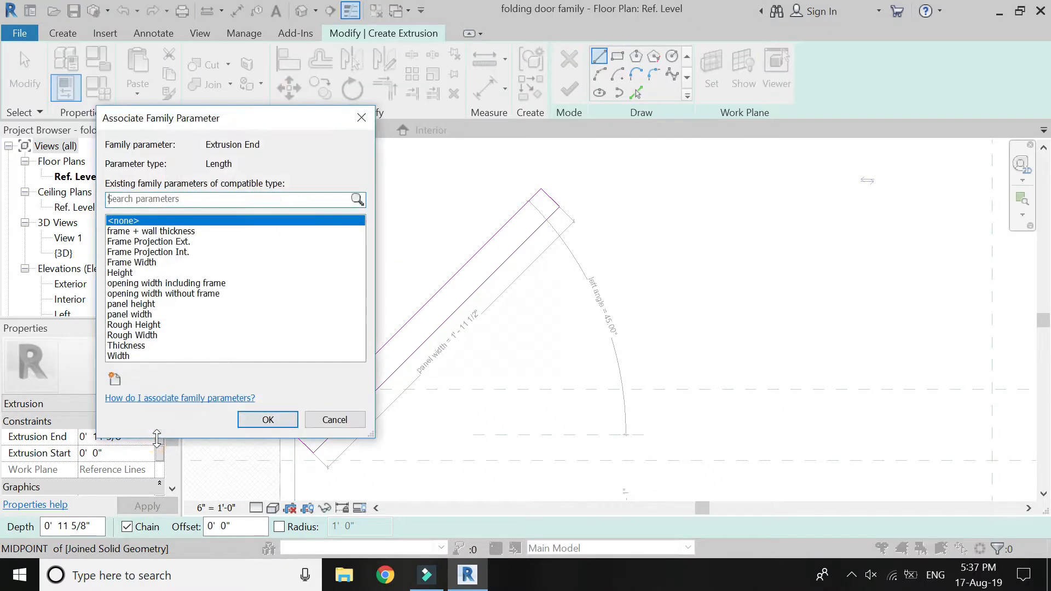
click(142, 304)
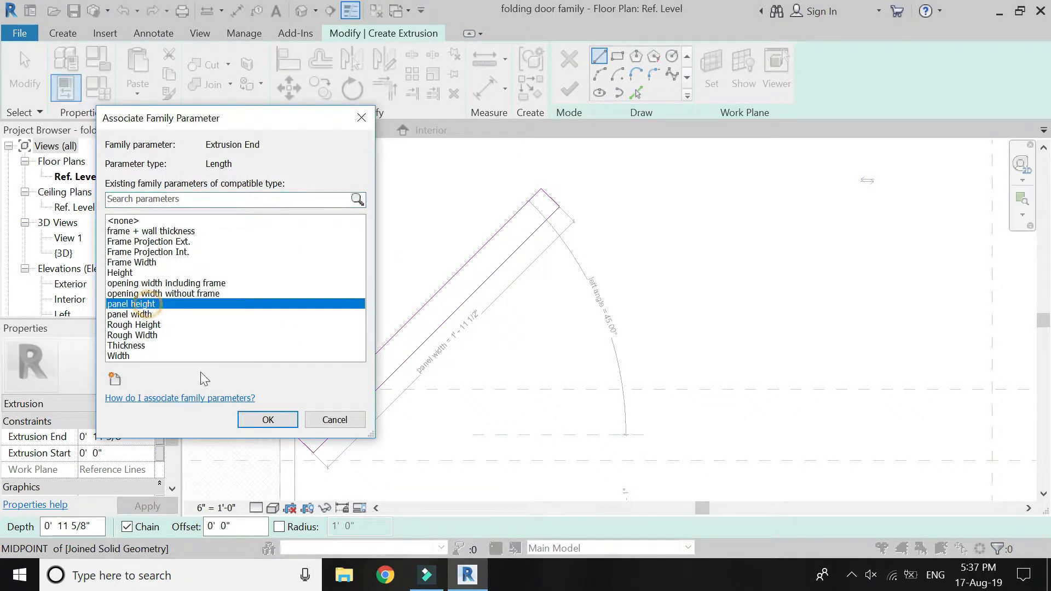
click(266, 419)
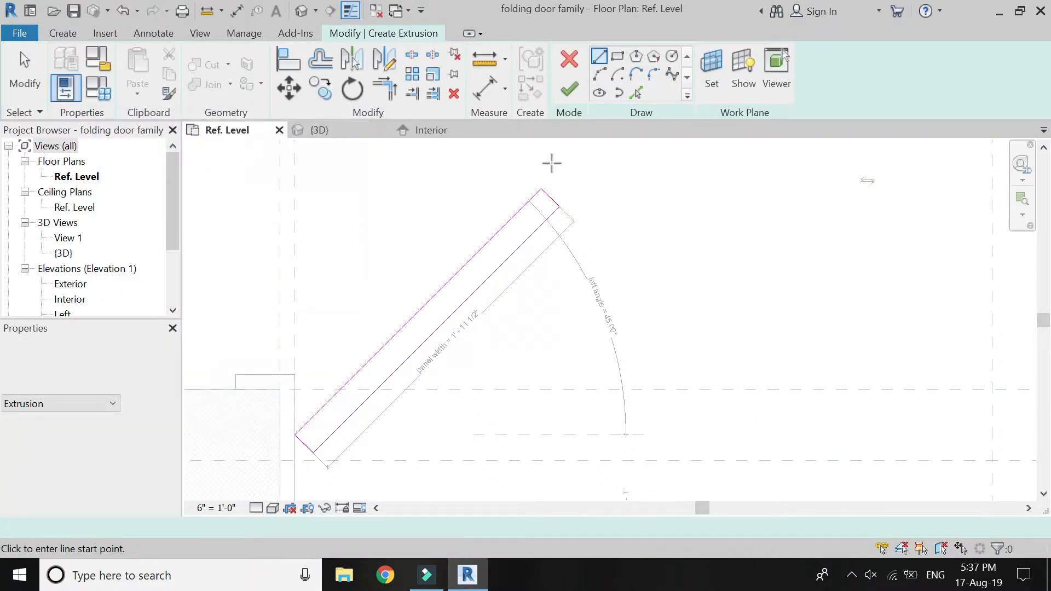
click(570, 89)
click(382, 294)
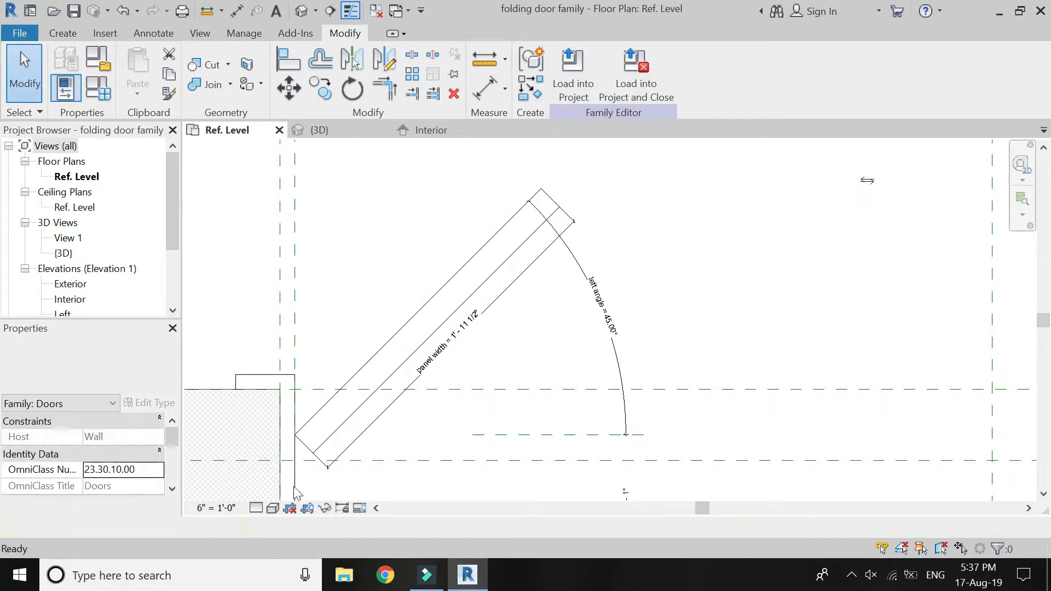
Change the floor plan's visual style to a filled display without realistic material textures.
click(273, 508)
click(277, 475)
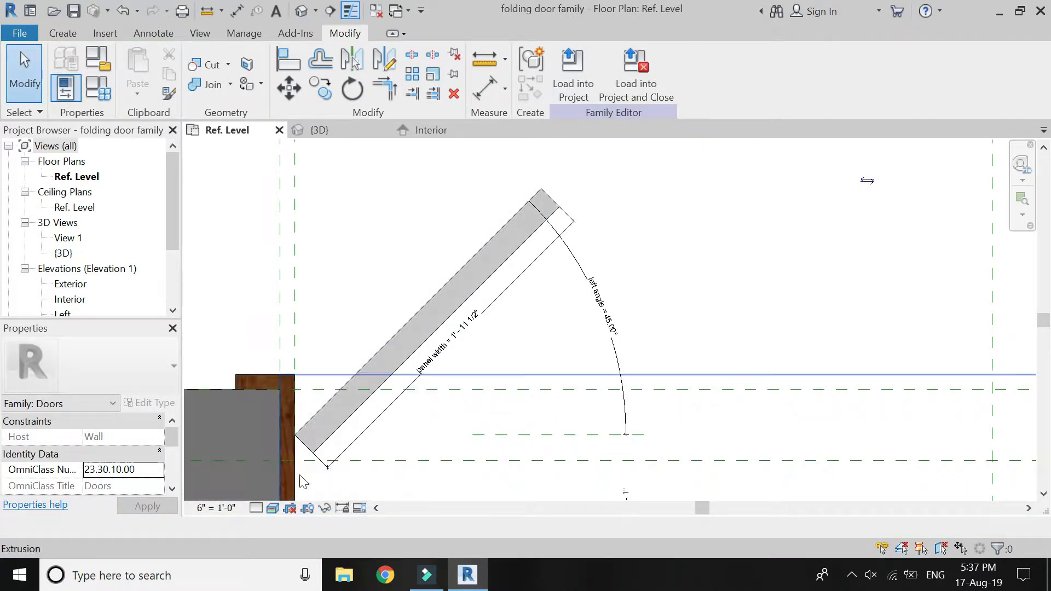
scroll(387, 289, down, 2)
scroll(386, 289, up, 2)
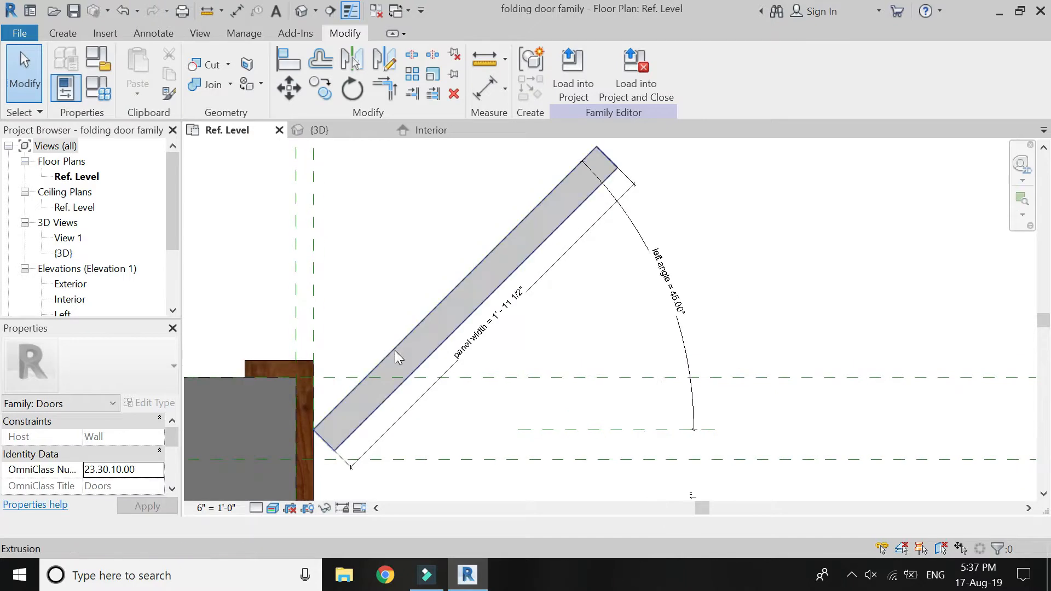
click(274, 508)
click(290, 459)
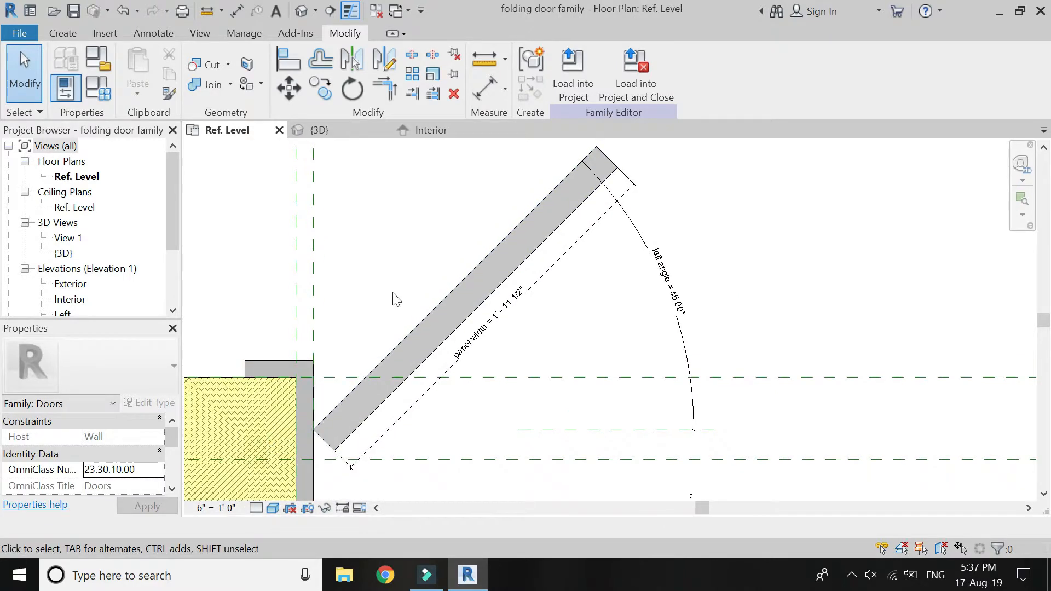
Start an extrusion for the right panel with its work plane set to the right reference line's plane.
scroll(390, 350, down, 4)
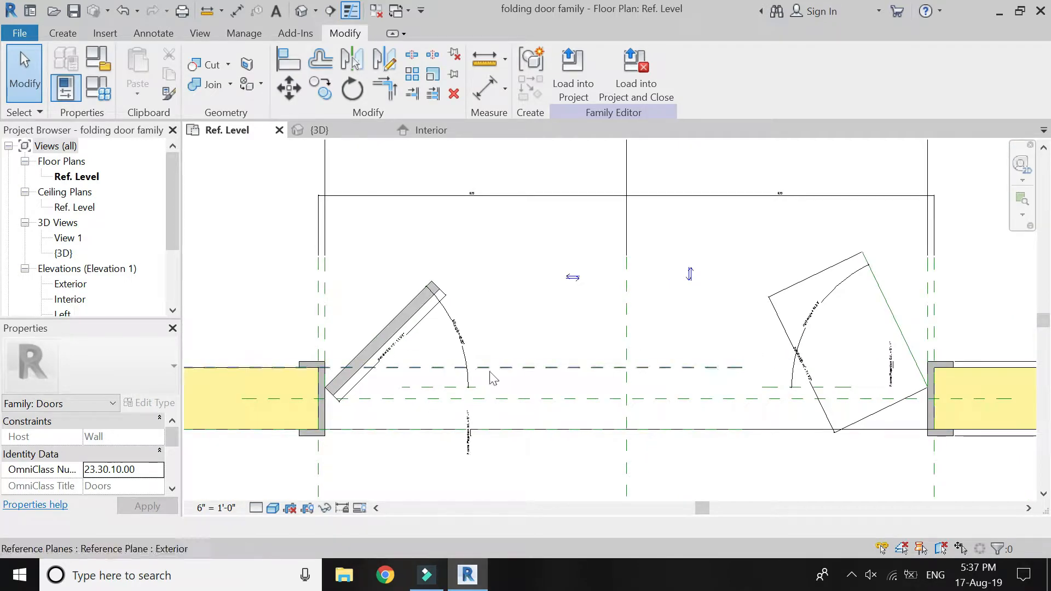
scroll(298, 359, down, 2)
scroll(748, 374, up, 5)
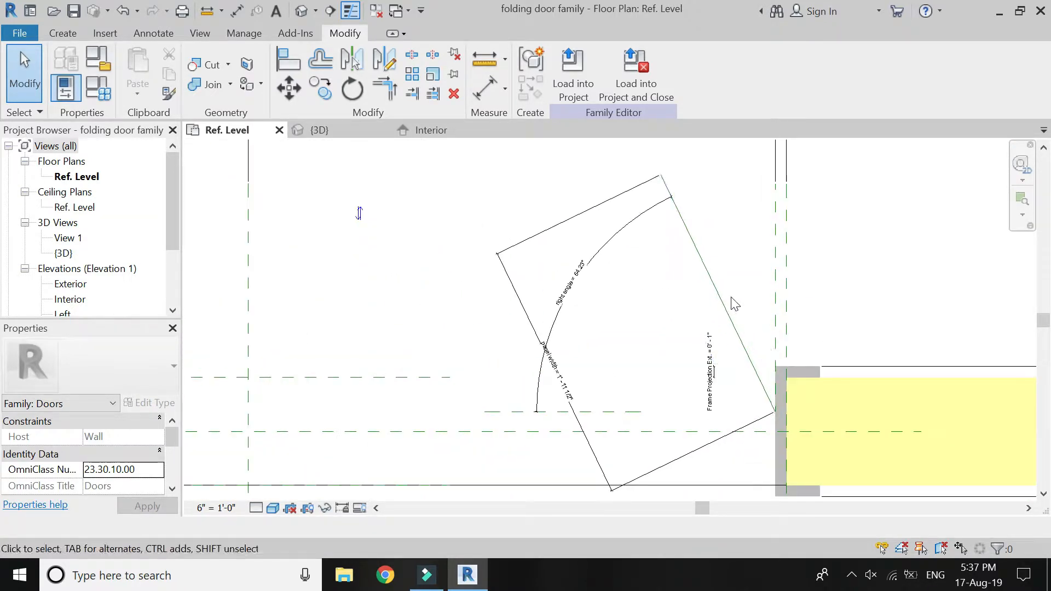
click(74, 34)
click(137, 57)
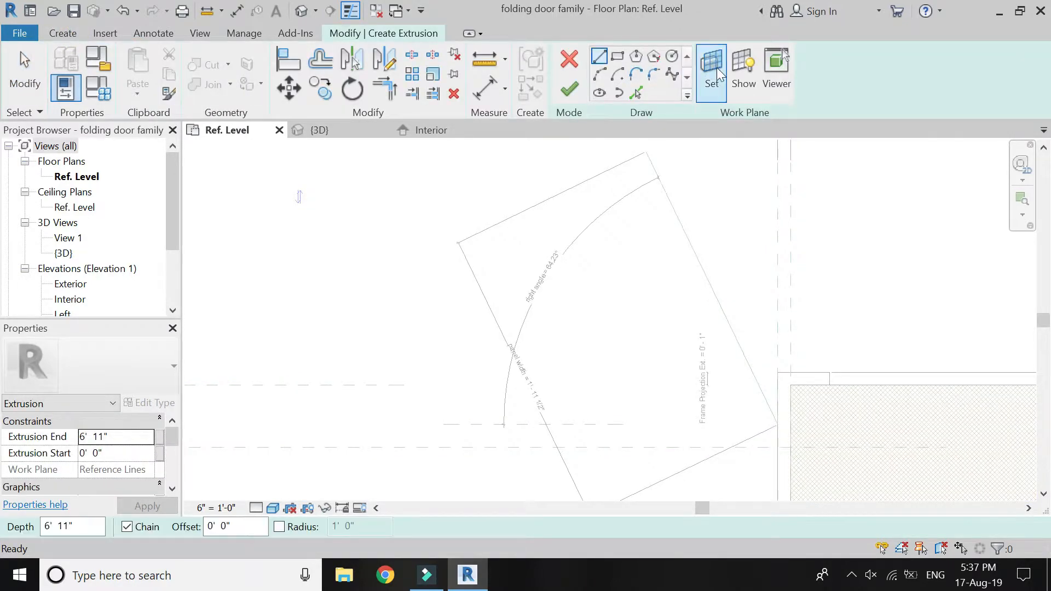
click(714, 71)
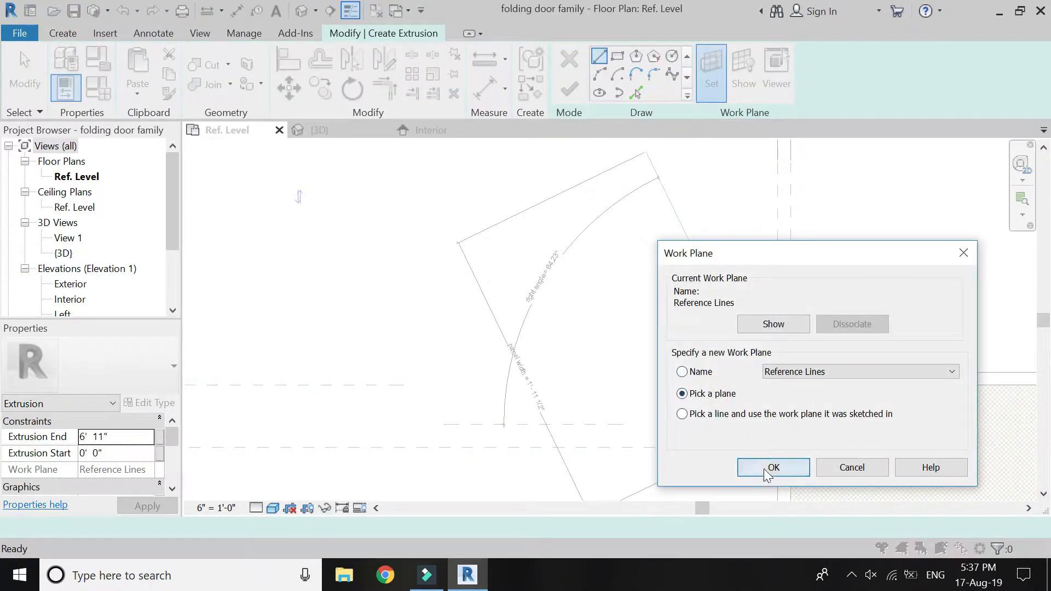
click(774, 468)
click(708, 289)
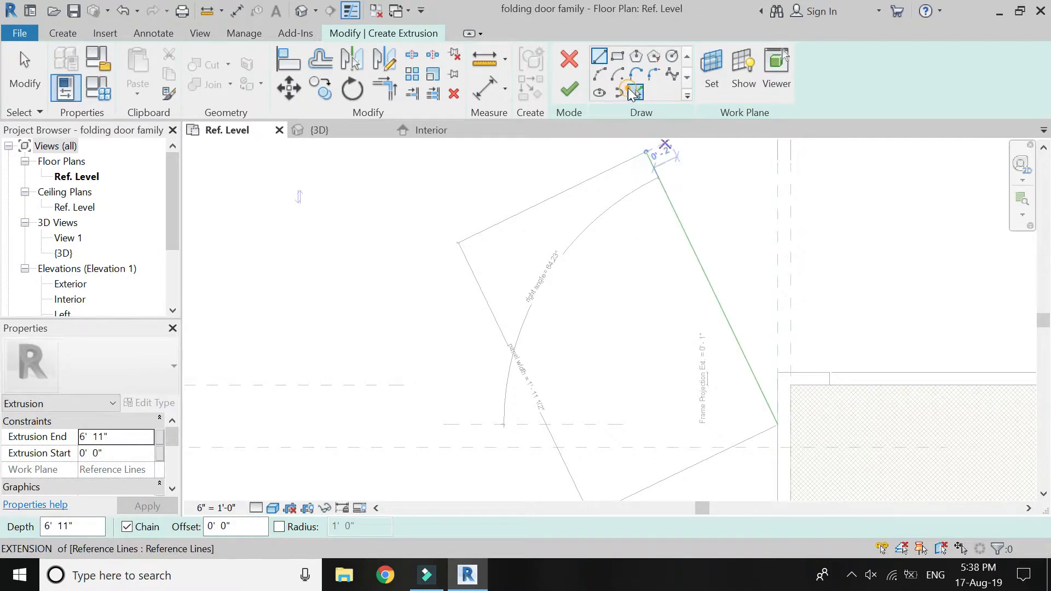
Create a sketch line along the right reference line and offset a copy 1 3/4" toward the panel width dimension.
click(631, 90)
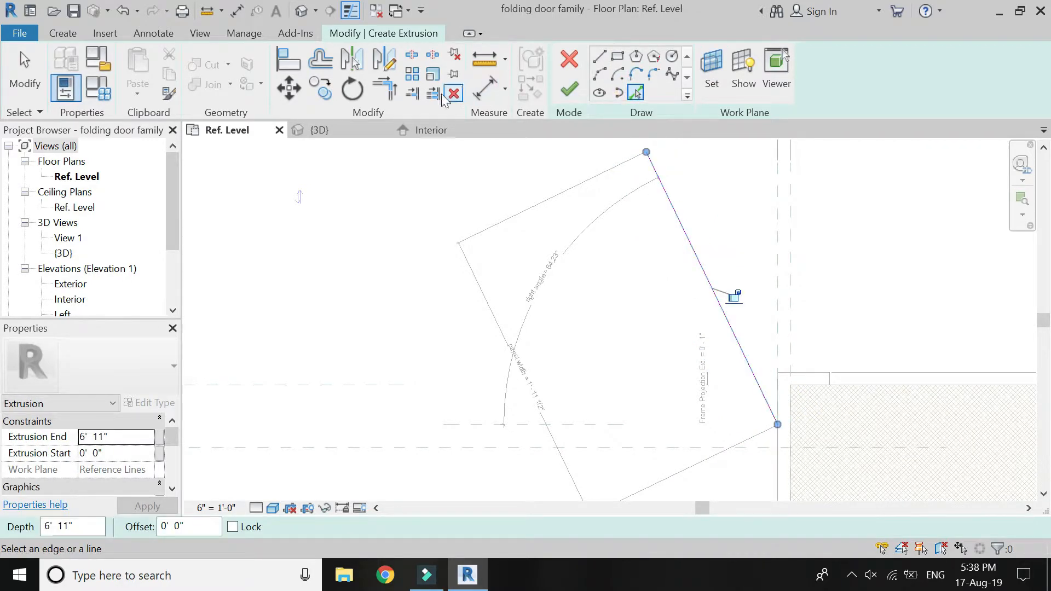
click(328, 63)
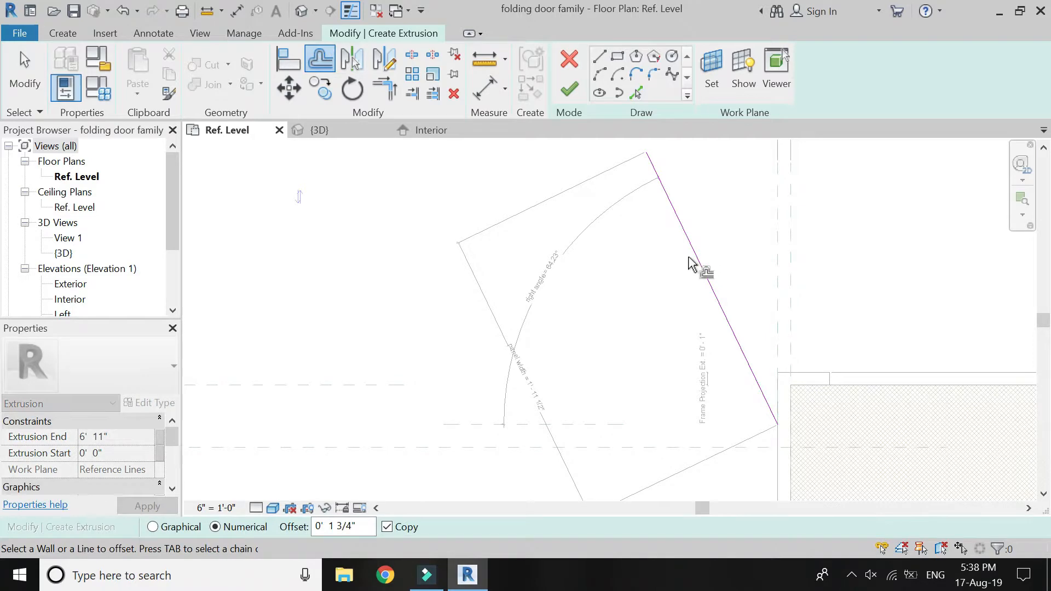
click(704, 277)
Close the right panel sketch with short end lines joining the two parallel lines at both ends.
click(600, 55)
click(648, 152)
click(626, 162)
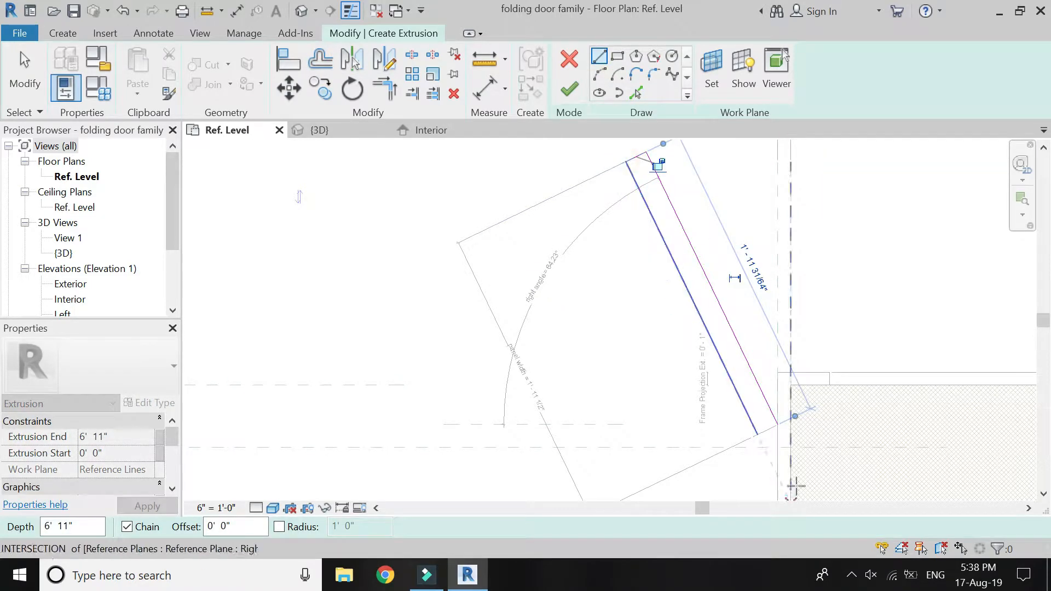
click(777, 427)
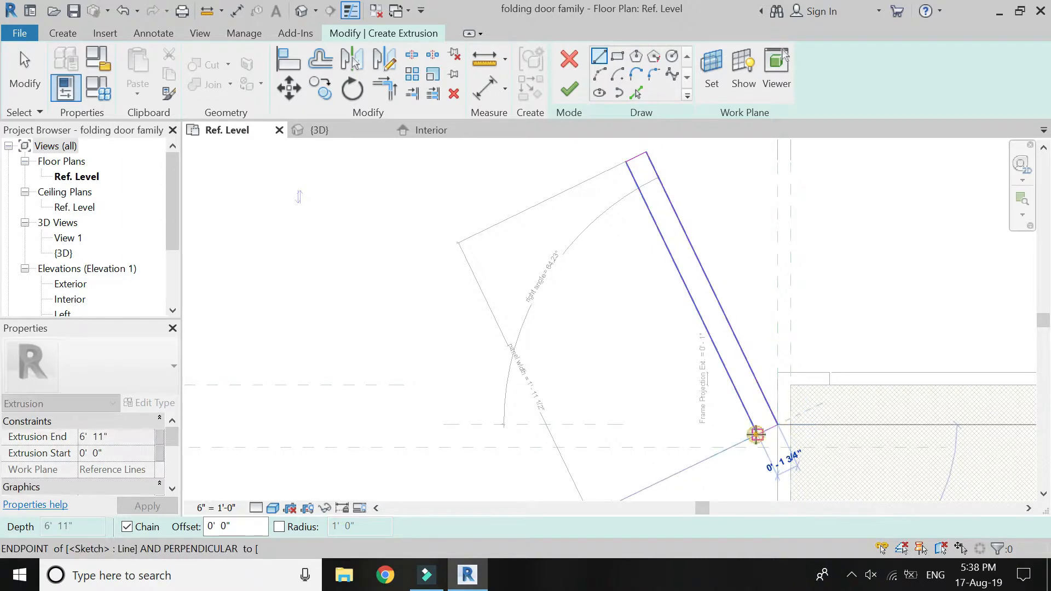
click(757, 435)
Associate the right panel's extrusion end with the panel height parameter and finish the extrusion.
click(159, 436)
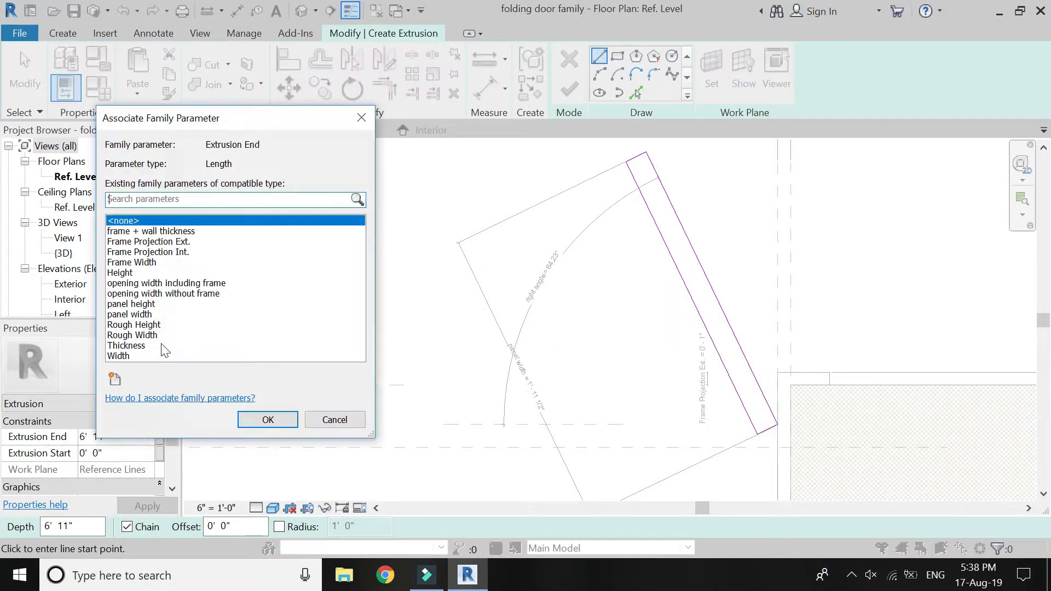
click(141, 303)
click(264, 420)
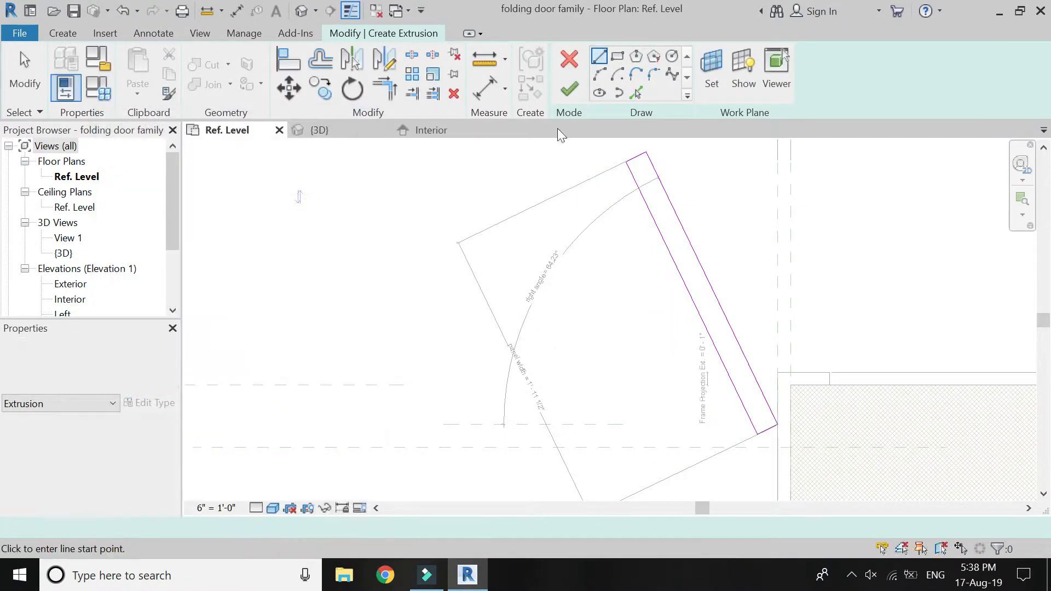
click(569, 89)
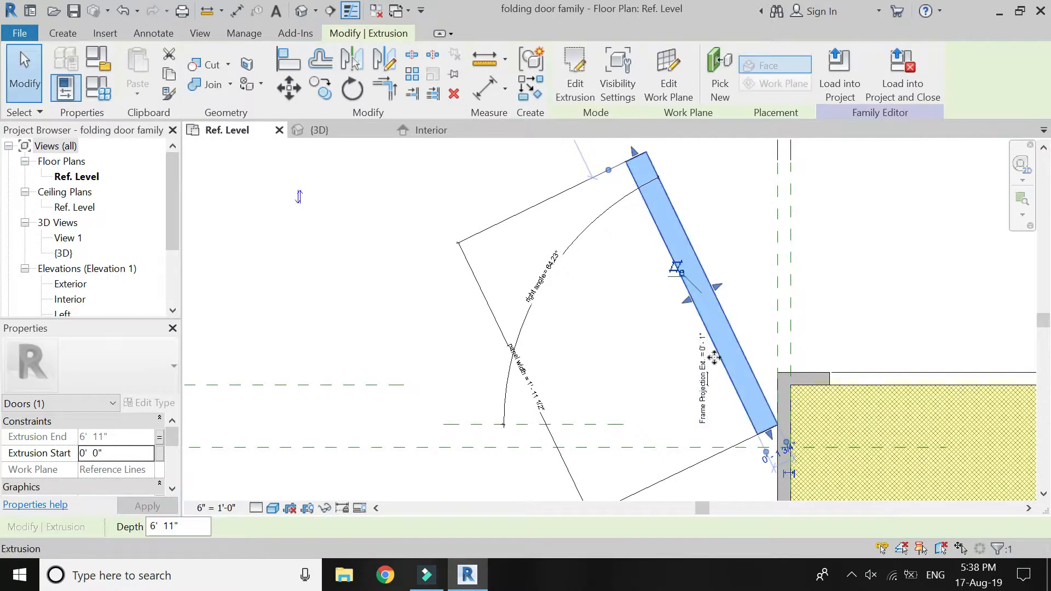
key(Escape)
Draw three short vertical reference planes around the free end of the left panel.
scroll(813, 349, down, 5)
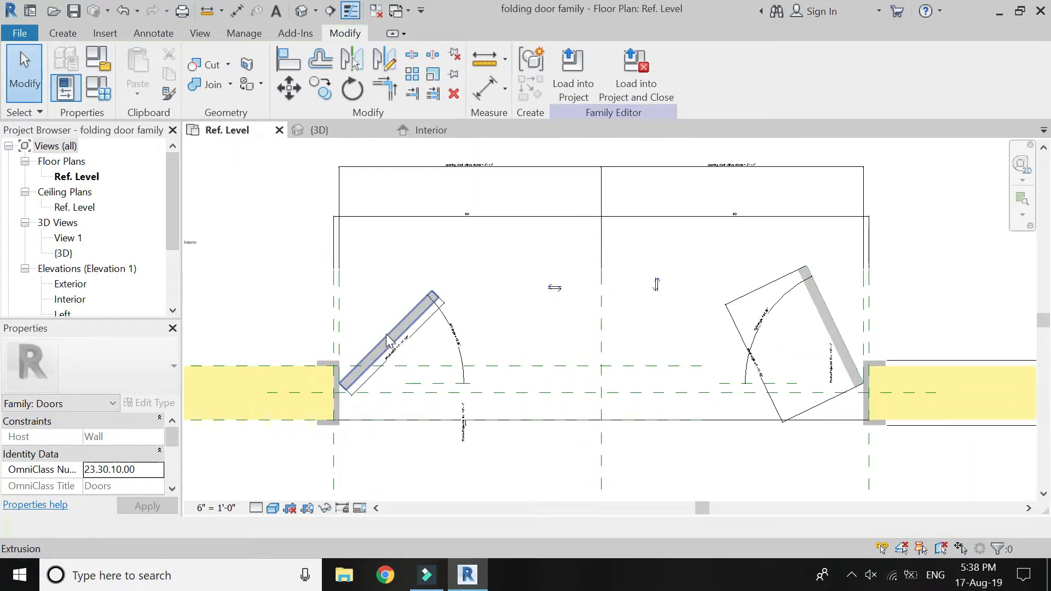
scroll(374, 343, up, 4)
scroll(374, 342, down, 2)
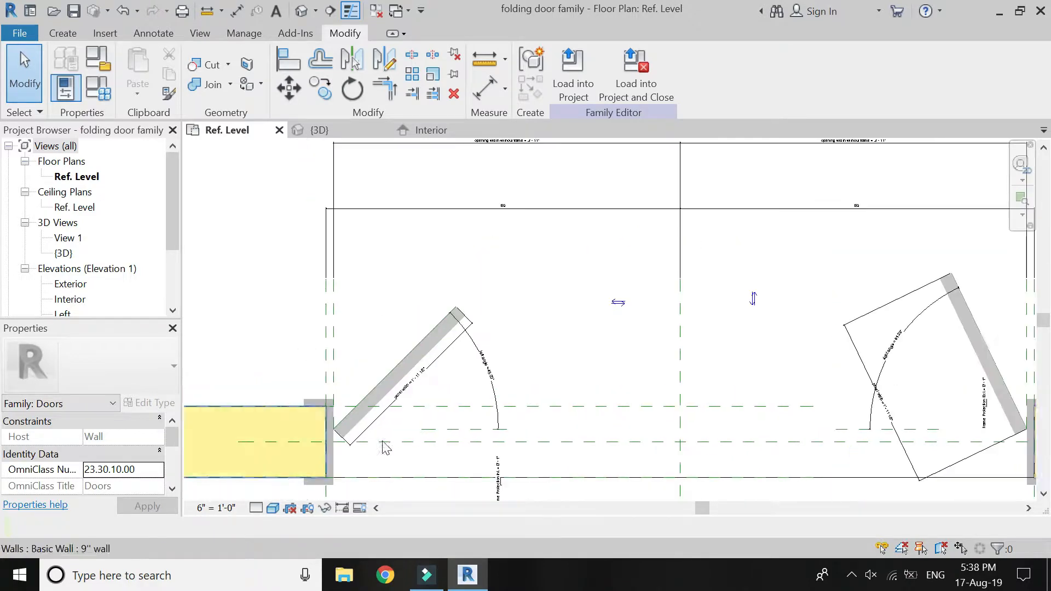
click(62, 33)
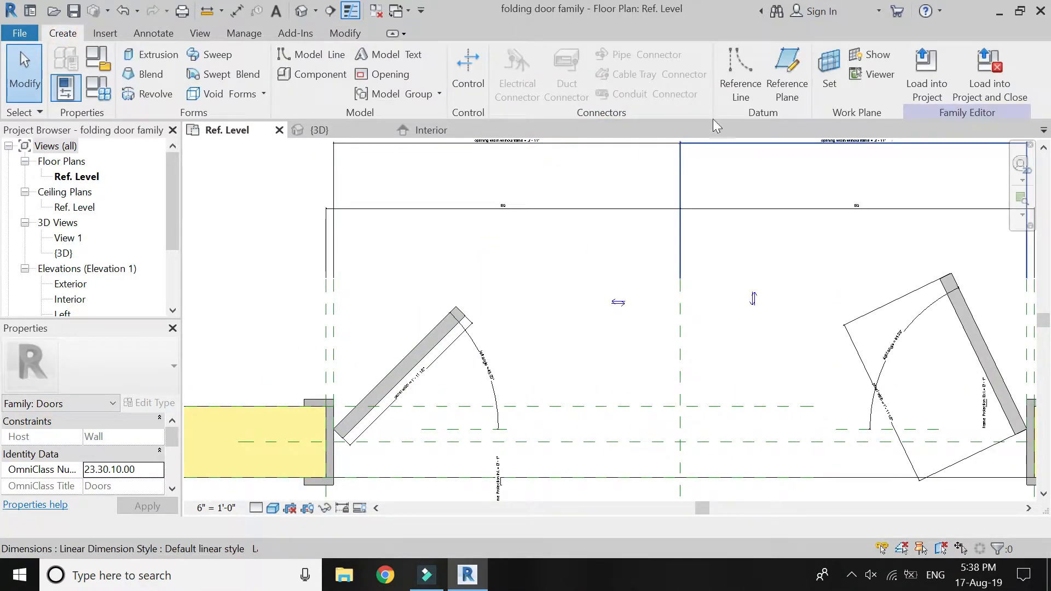
click(787, 82)
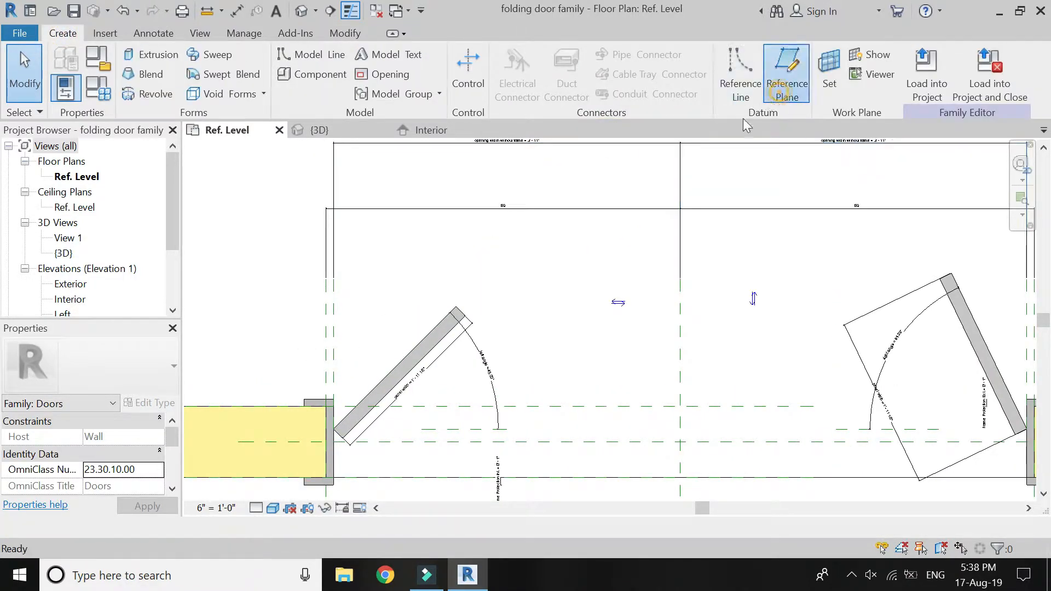
click(447, 376)
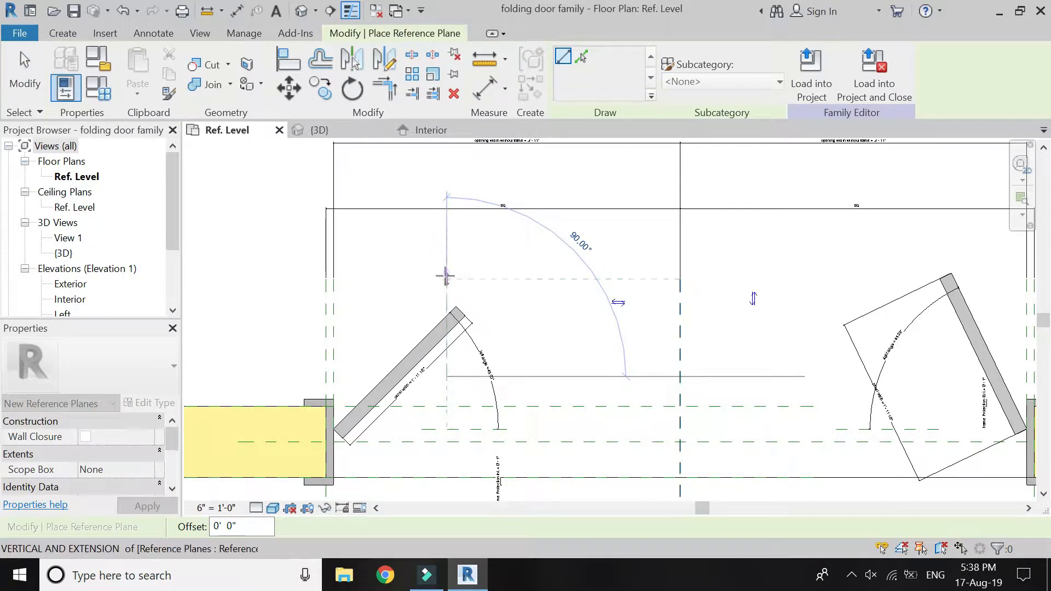
click(445, 277)
click(472, 380)
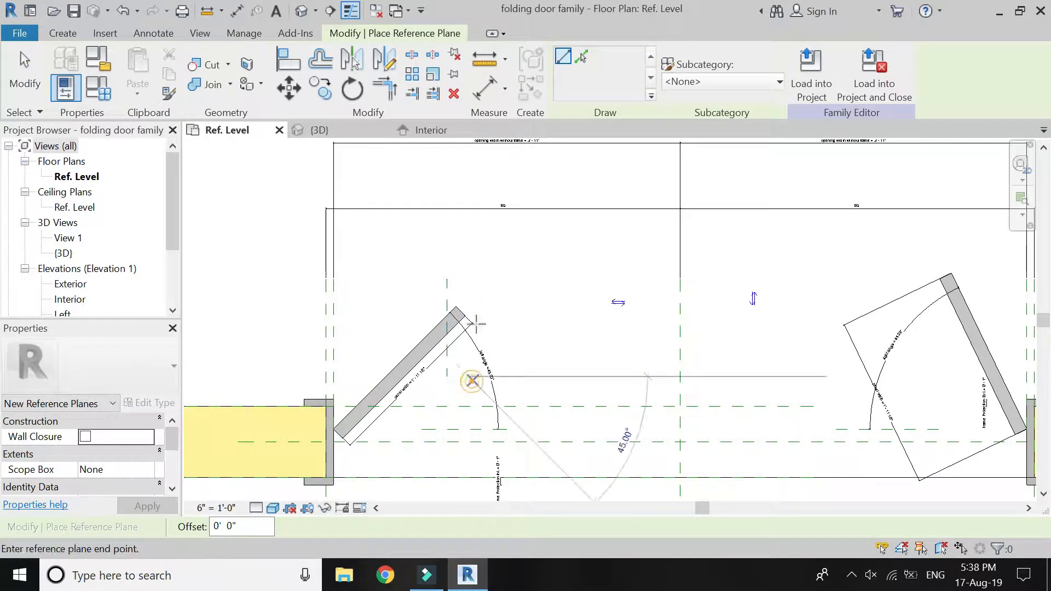
click(470, 278)
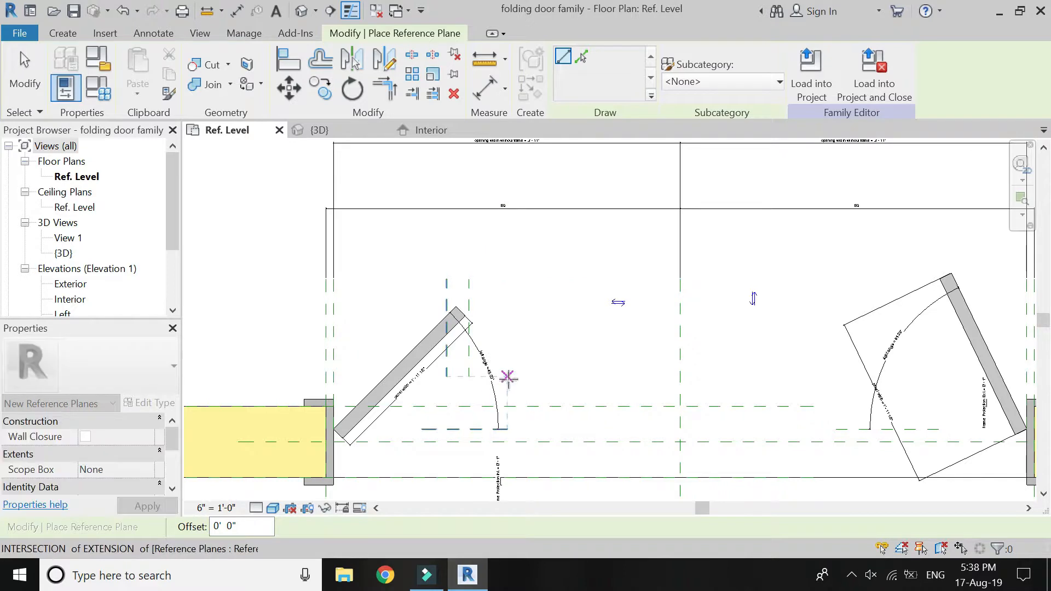
click(508, 377)
click(508, 284)
Draw three short vertical reference planes near the free end of the right panel and end the reference plane command.
scroll(436, 366, down, 1)
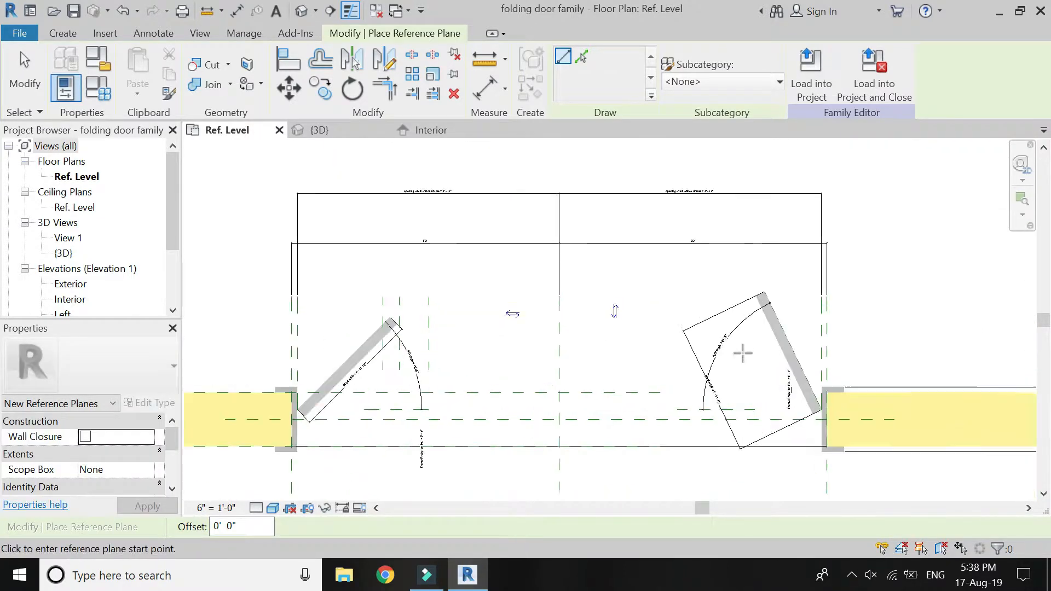
scroll(743, 353, up, 1)
click(760, 380)
click(760, 229)
click(738, 384)
click(736, 230)
click(714, 386)
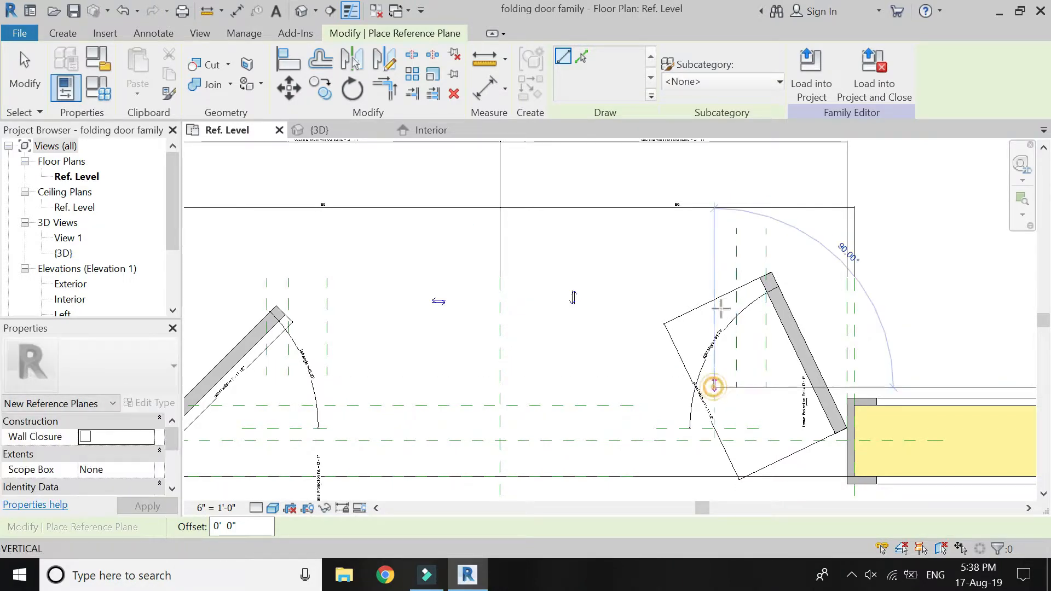
click(716, 230)
scroll(838, 262, down, 1)
scroll(838, 261, down, 2)
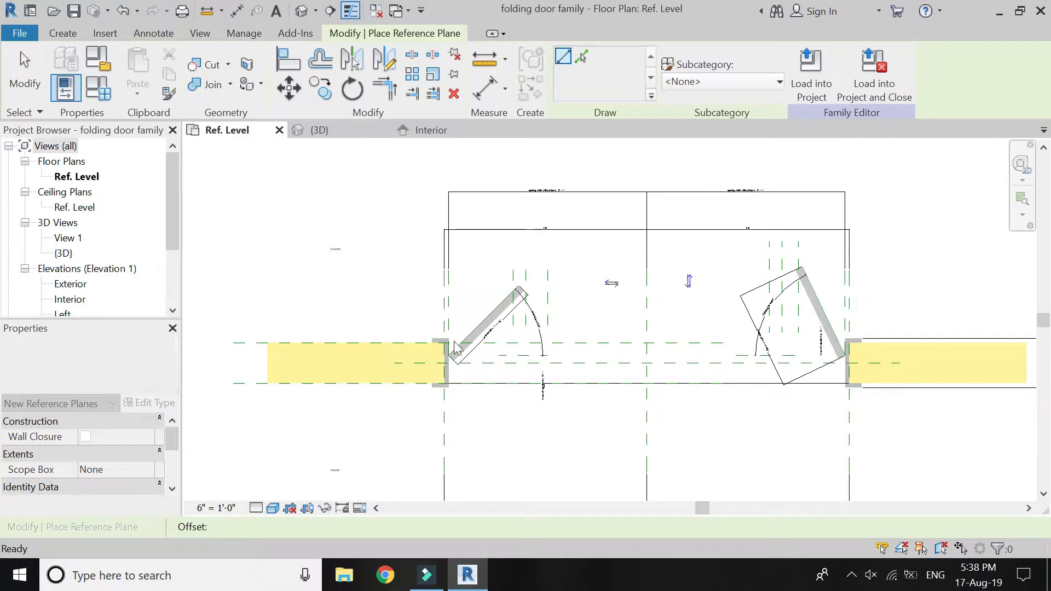
key(Escape)
key(Escape)
Dimension from the left frame's inner reference plane to the nearest of the three vertical reference planes at the left panel's free end.
scroll(477, 312, up, 4)
scroll(530, 255, up, 1)
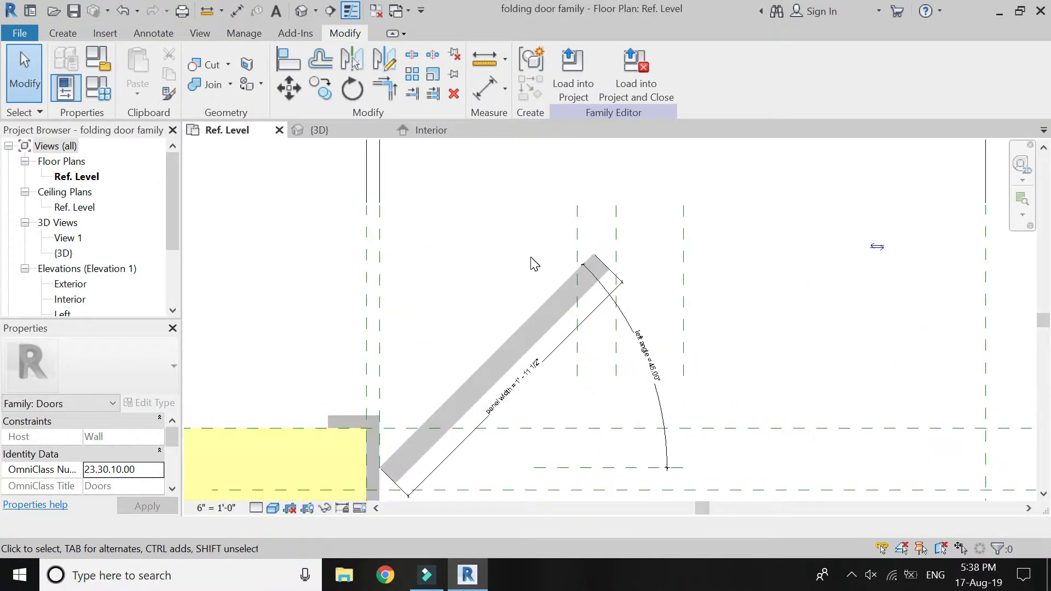
scroll(531, 256, down, 1)
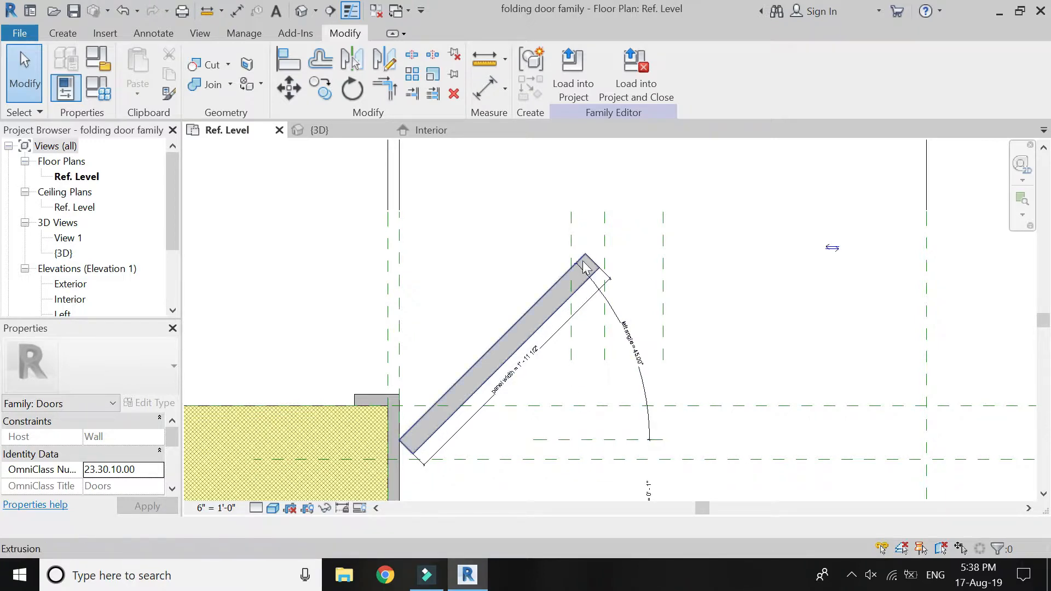
key(d)
key(i)
click(404, 262)
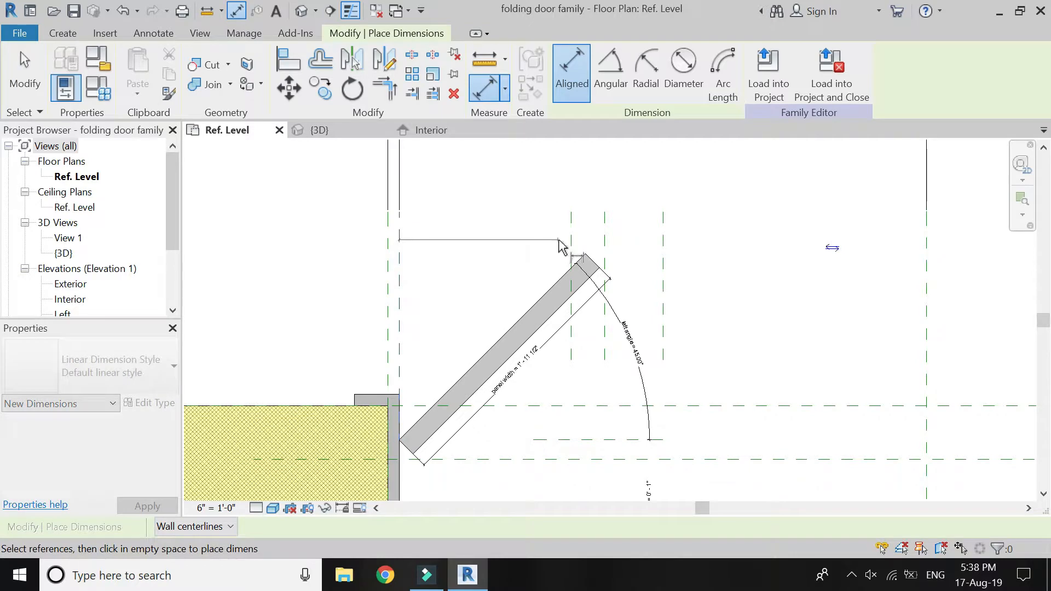
scroll(564, 274, down, 3)
scroll(553, 210, up, 2)
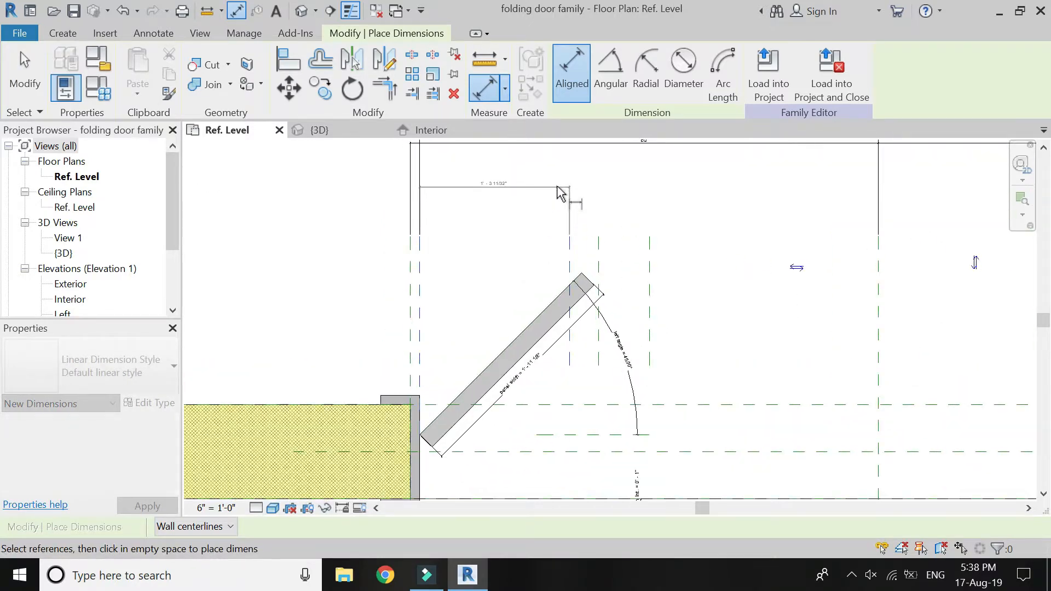
click(559, 185)
key(Escape)
key(Escape)
Label the new left dimension with a new family type parameter named "left adjacent".
click(506, 186)
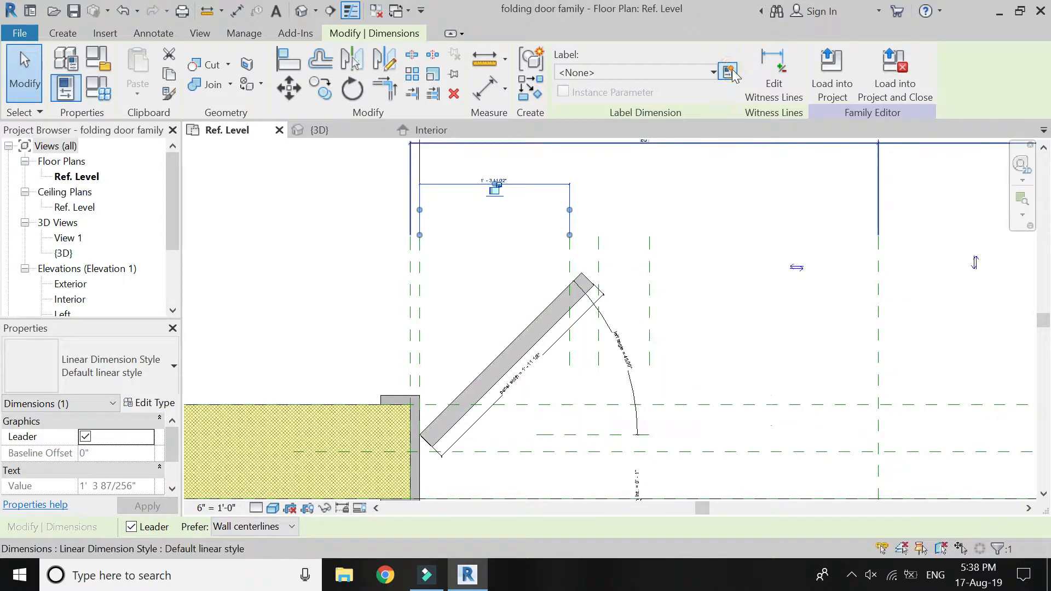
click(730, 70)
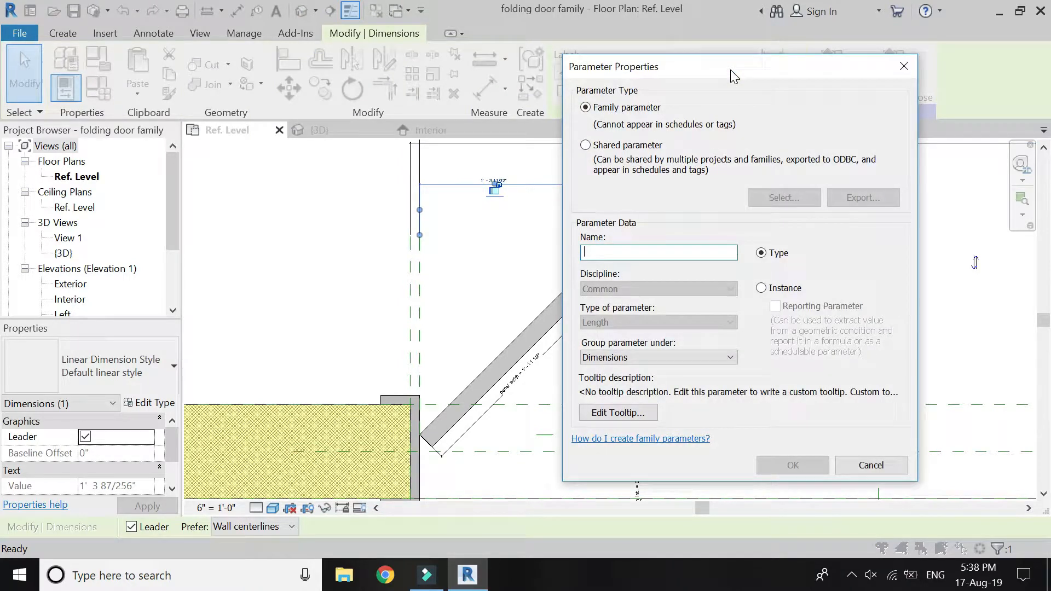
text(left adjacent)
key(Return)
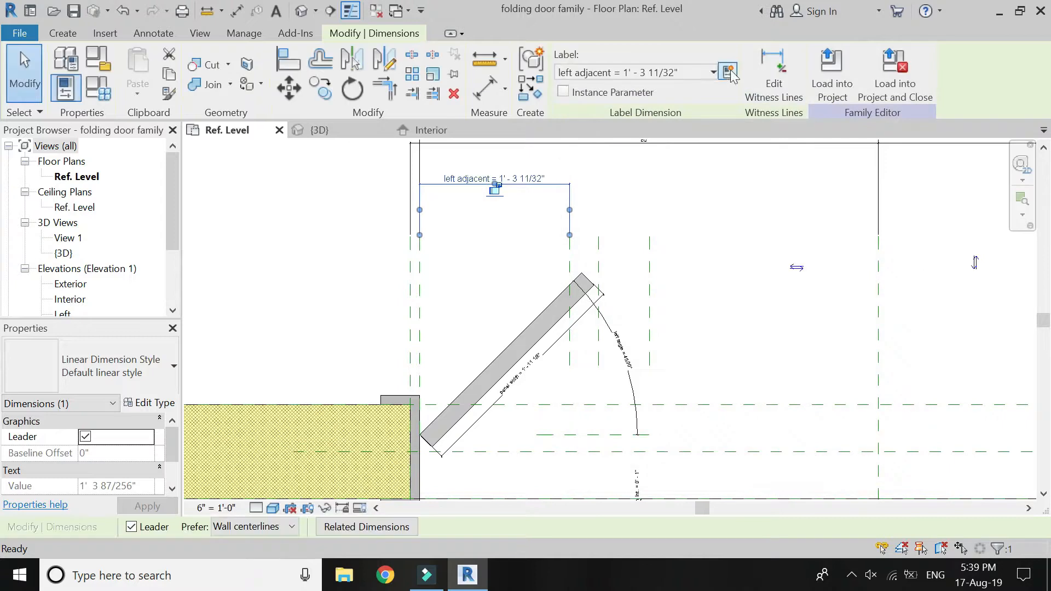
click(371, 195)
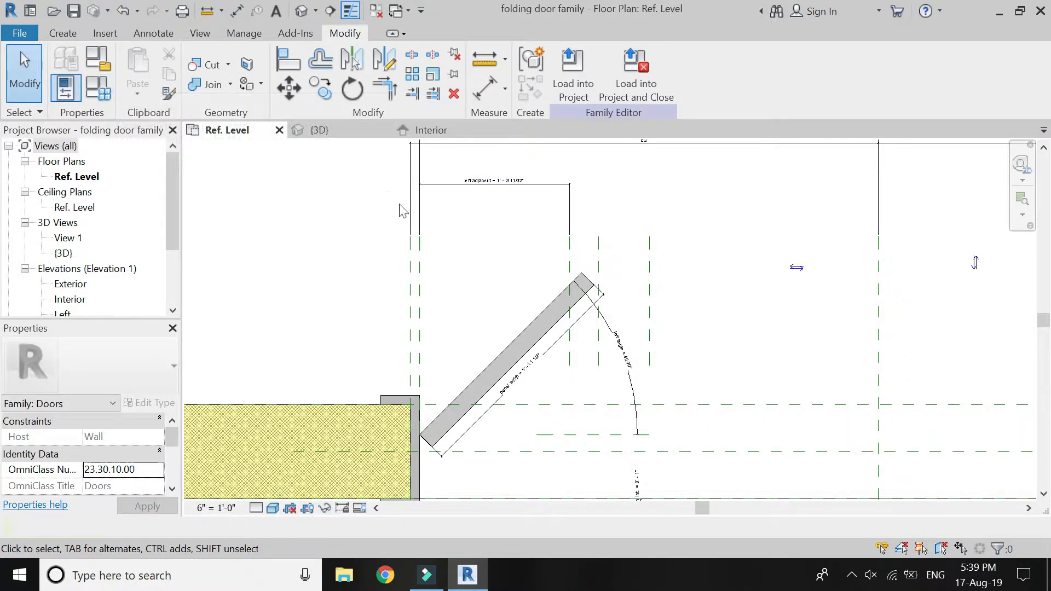
Dimension the two gaps between the three vertical reference planes at the left panel's free end, in line with the left adjacent dimension.
click(485, 87)
click(570, 253)
click(600, 259)
click(608, 183)
click(600, 260)
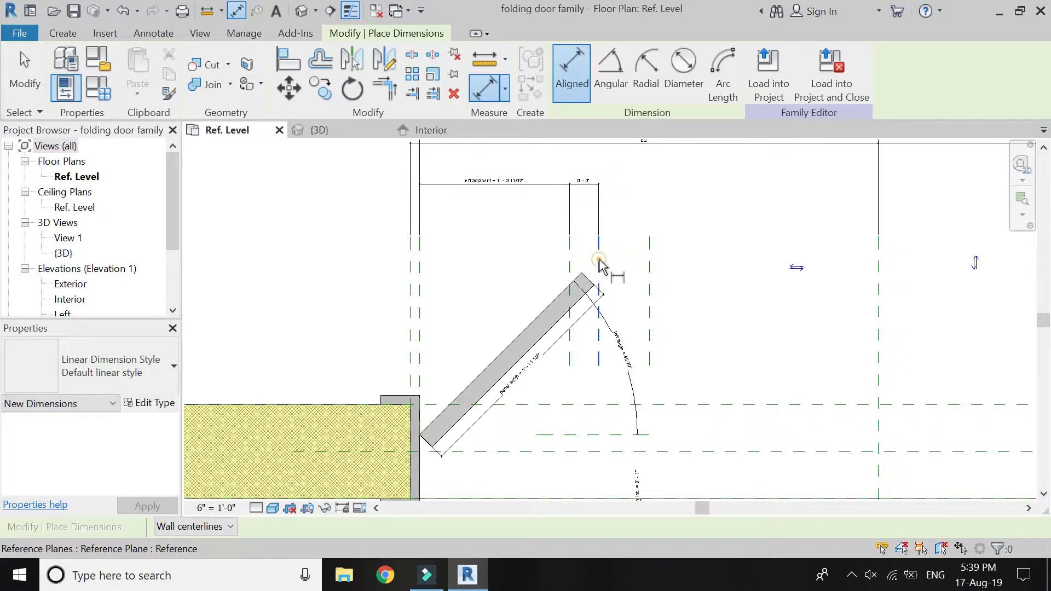
click(650, 263)
click(652, 184)
key(Escape)
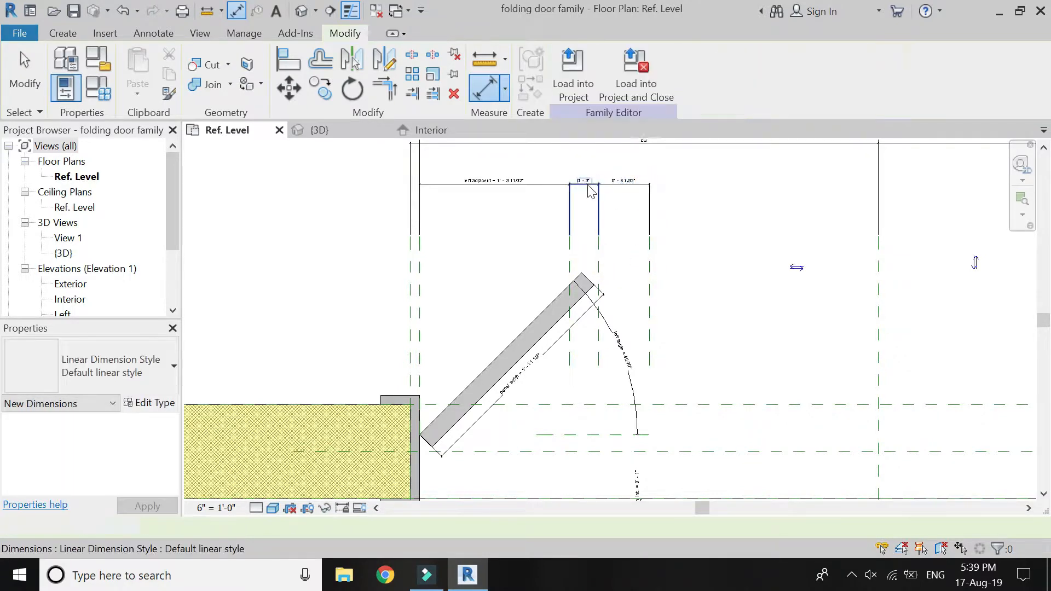
Label the gap next to the left adjacent dimension with a new family parameter named "left opposite".
click(591, 186)
click(727, 70)
text(left opposite)
key(Return)
key(Escape)
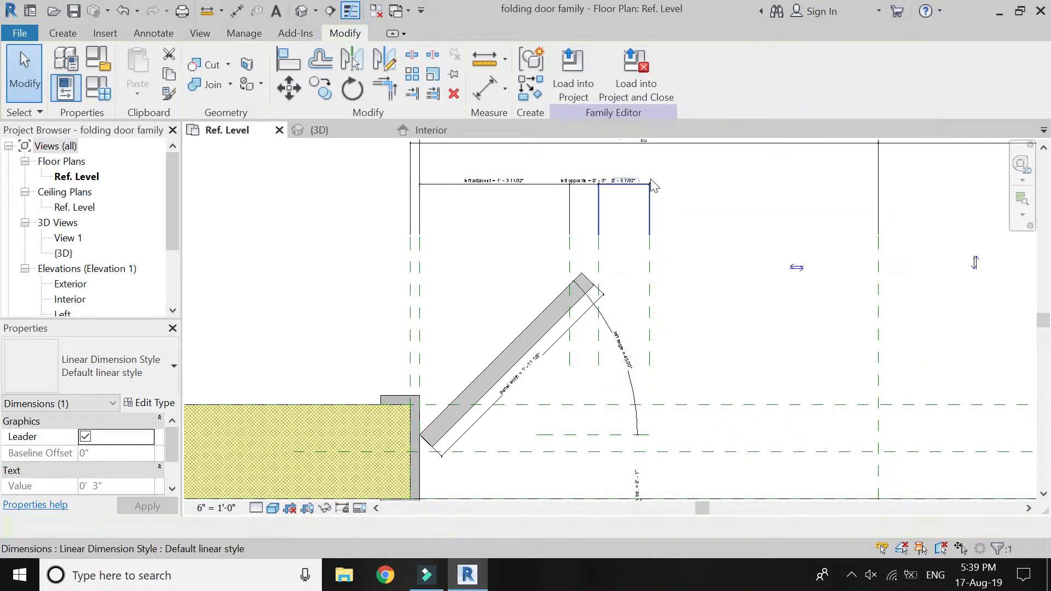
Assign the existing left opposite parameter to the second gap between the left panel's reference planes.
click(638, 179)
click(710, 72)
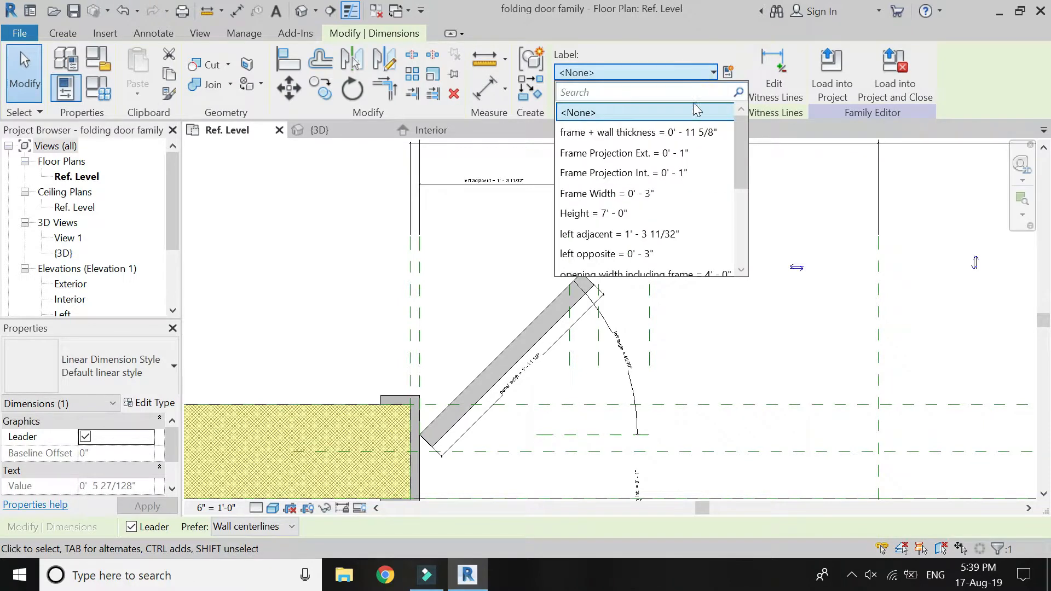
scroll(687, 198, down, 1)
click(675, 196)
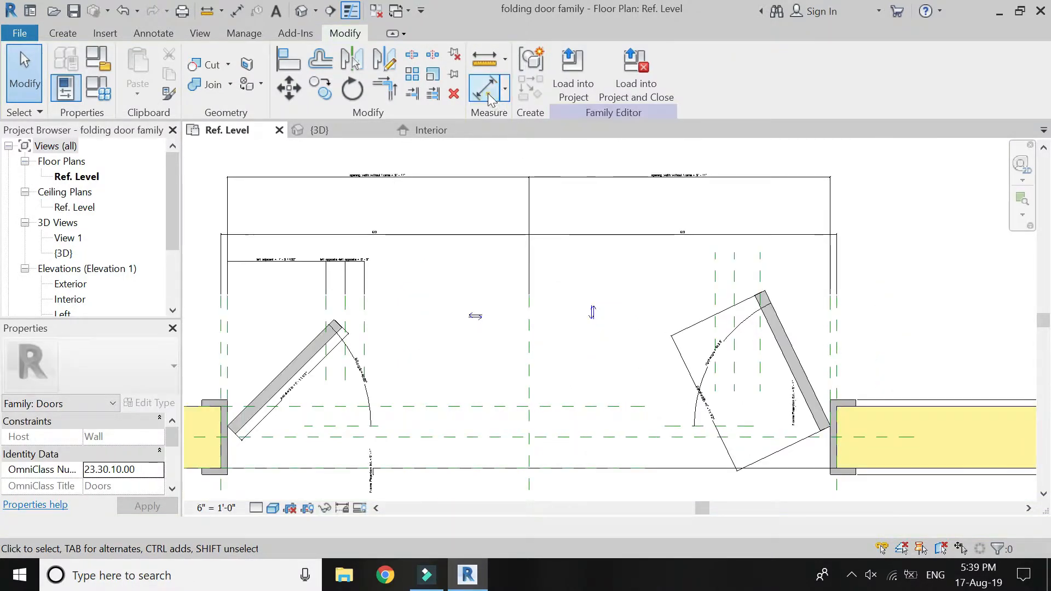
Dimension from the right frame's inner reference plane to the nearest vertical reference plane at the right panel's free end.
click(488, 96)
click(761, 355)
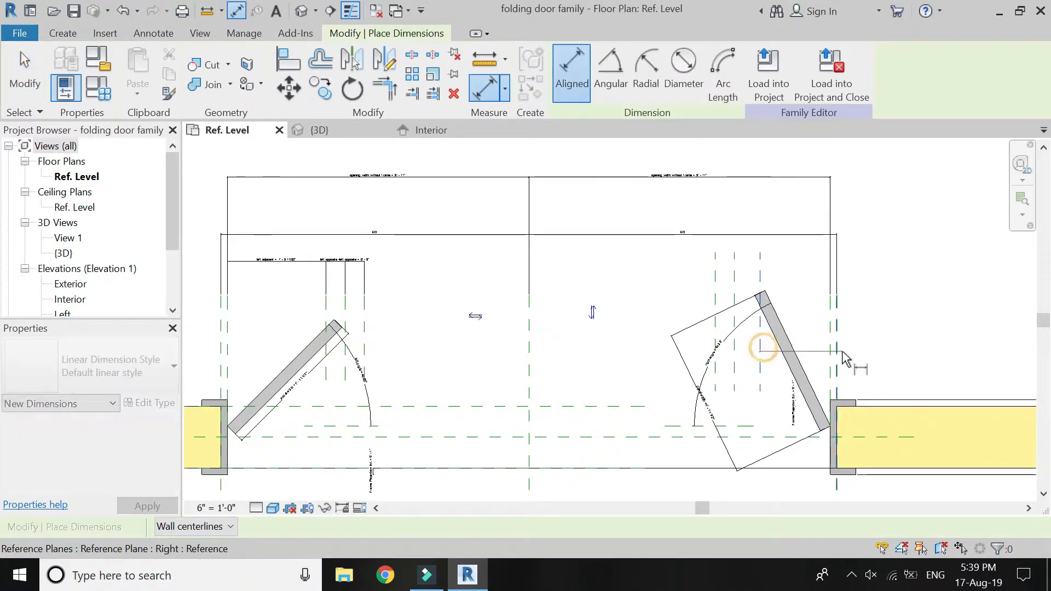
click(833, 356)
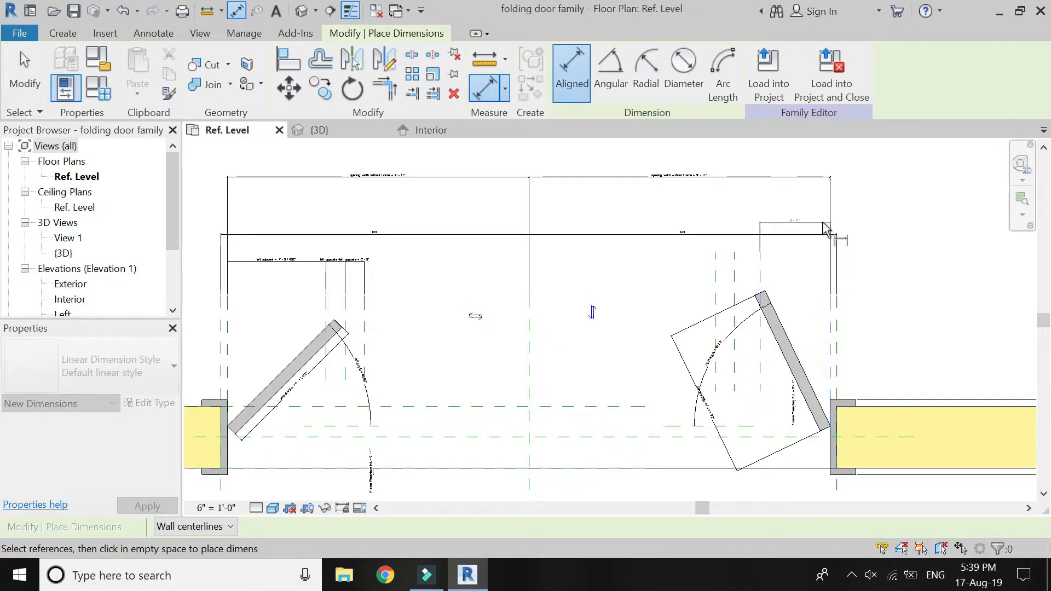
click(819, 262)
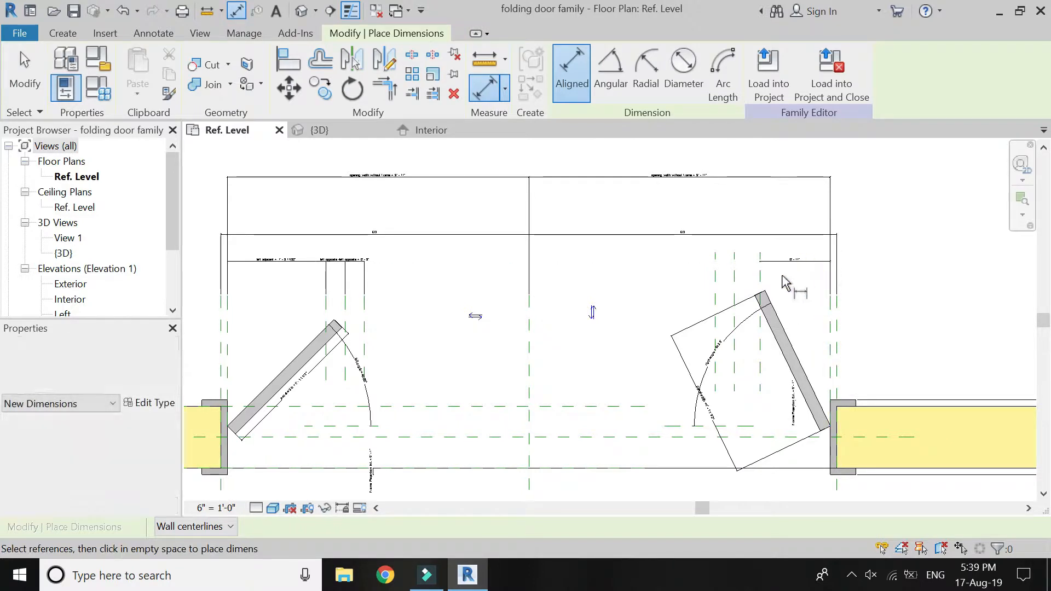
Dimension the two gaps between the three vertical reference planes at the right panel's free end, then end the dimension command.
click(735, 282)
click(759, 279)
click(770, 263)
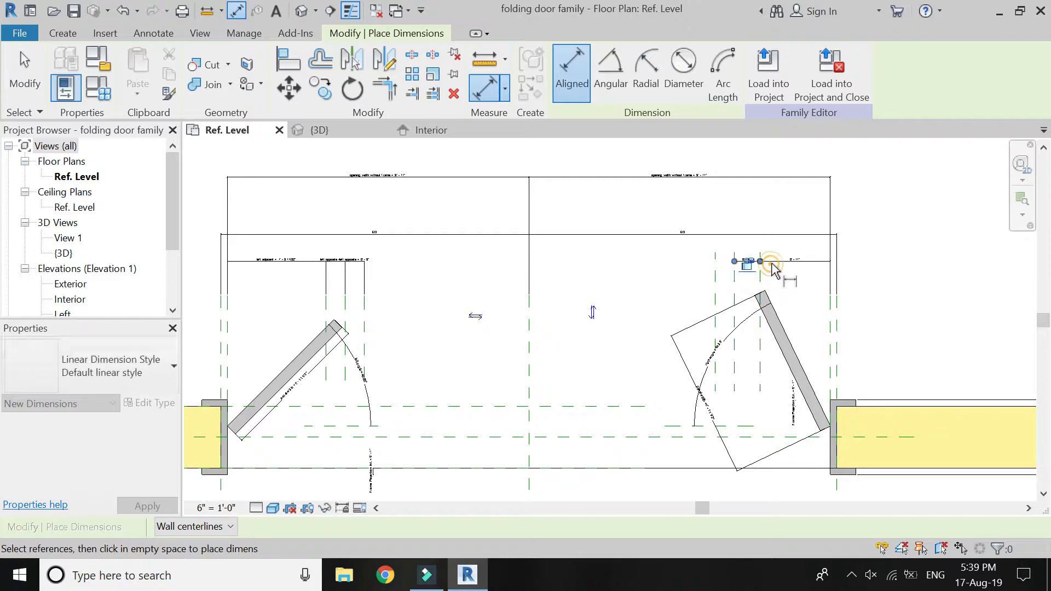
key(Escape)
key(Escape)
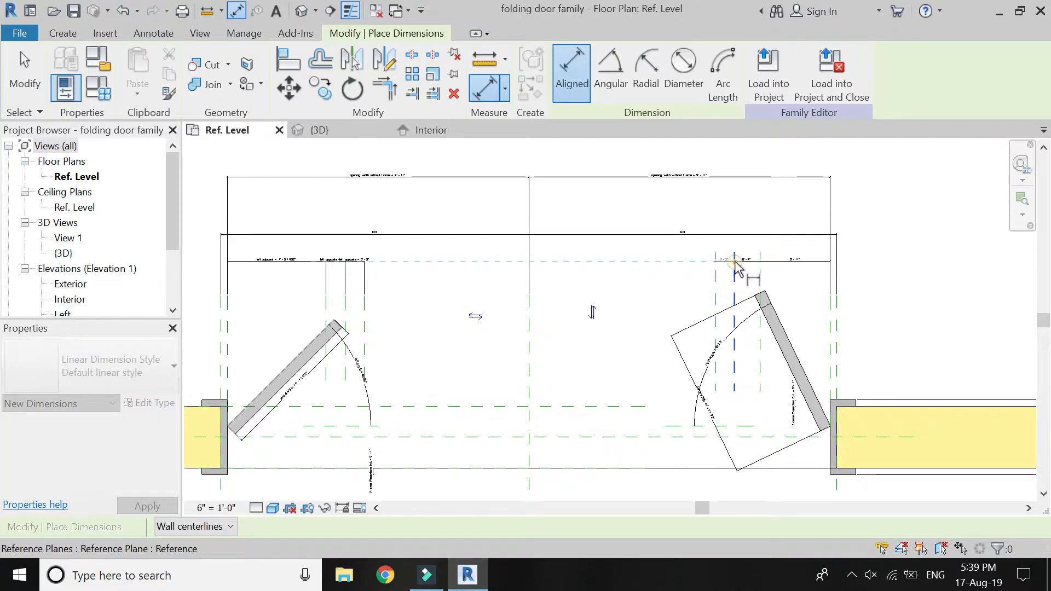
click(716, 288)
click(734, 289)
scroll(740, 267, up, 4)
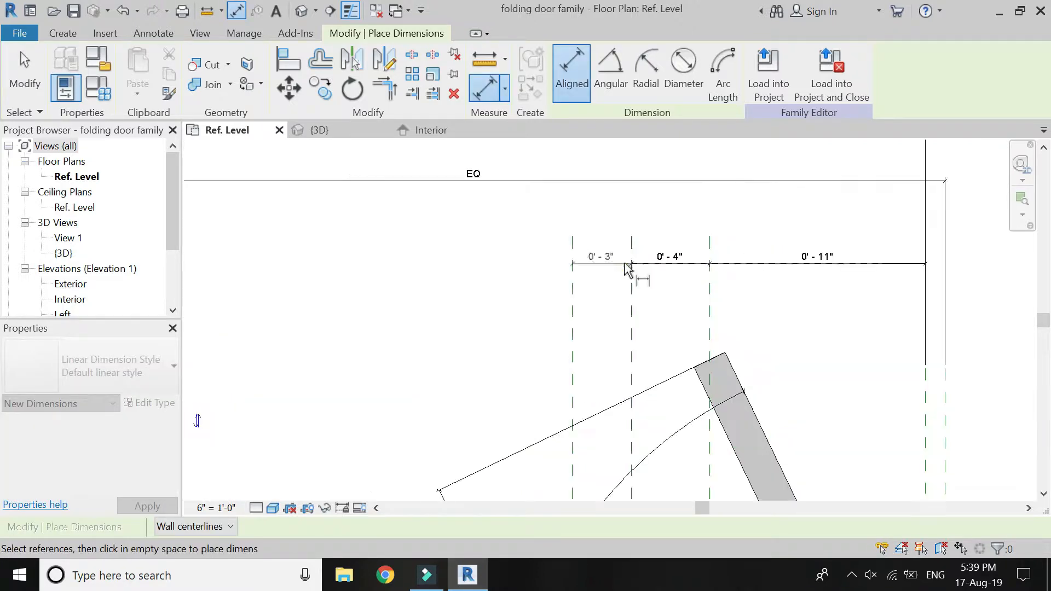
click(626, 264)
scroll(796, 213, up, 2)
key(Escape)
key(Escape)
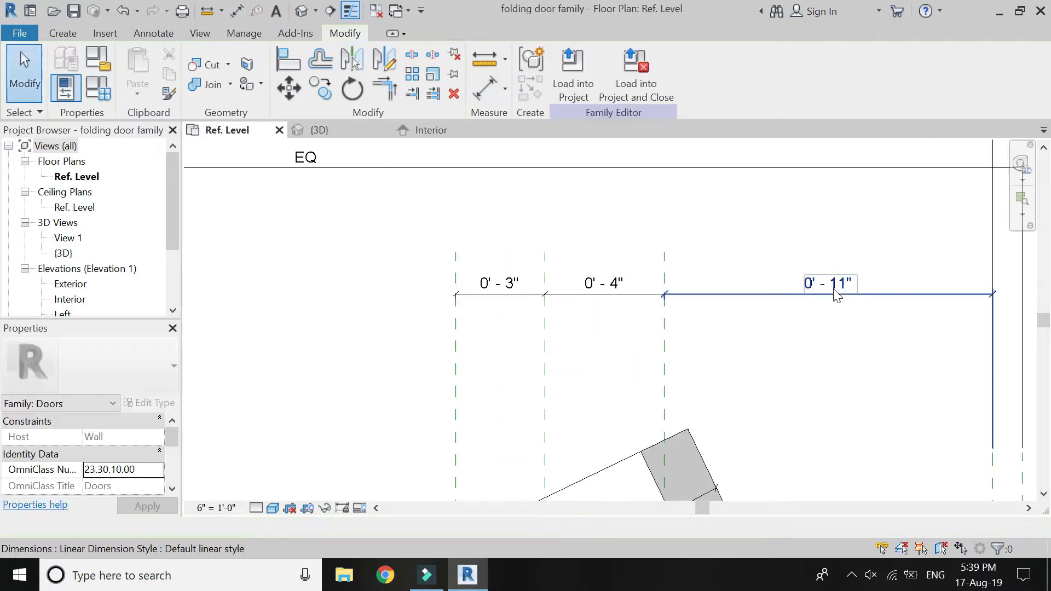
Label the dimension nearest the right frame with a new family parameter named "right adjaacent".
click(833, 289)
click(728, 72)
text(right adjaace)
key(Return)
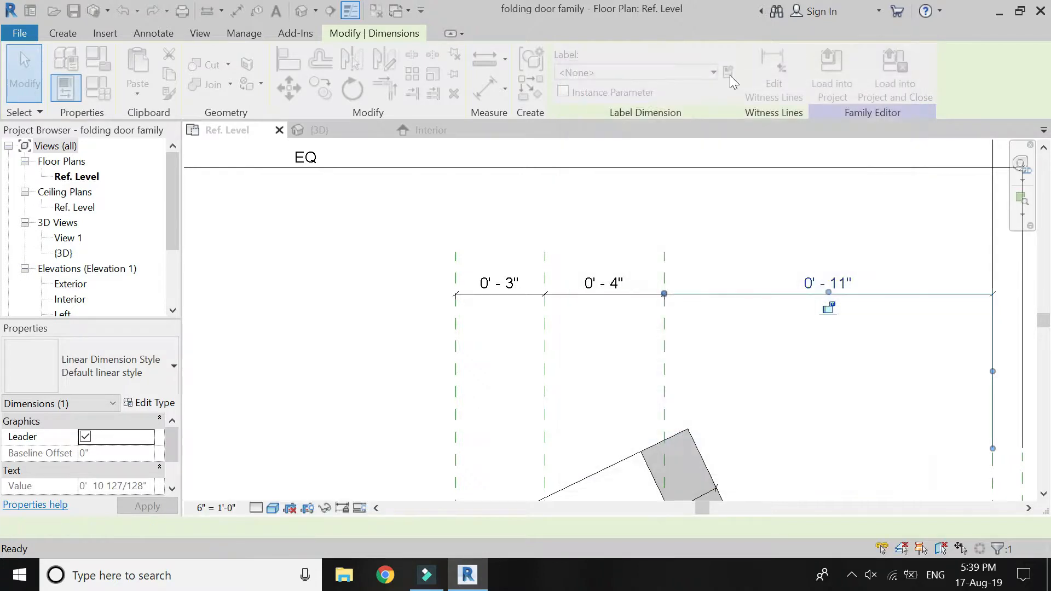
key(Escape)
Label the middle gap beside the right adjaacent dimension with a new family parameter named "right opposite".
click(619, 284)
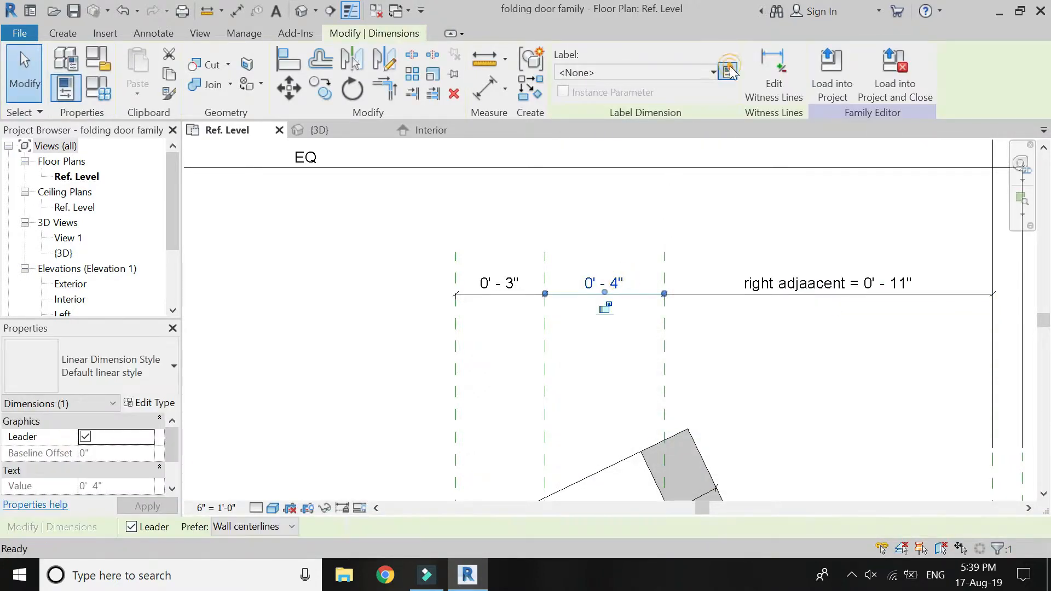
click(728, 69)
text(right opposi)
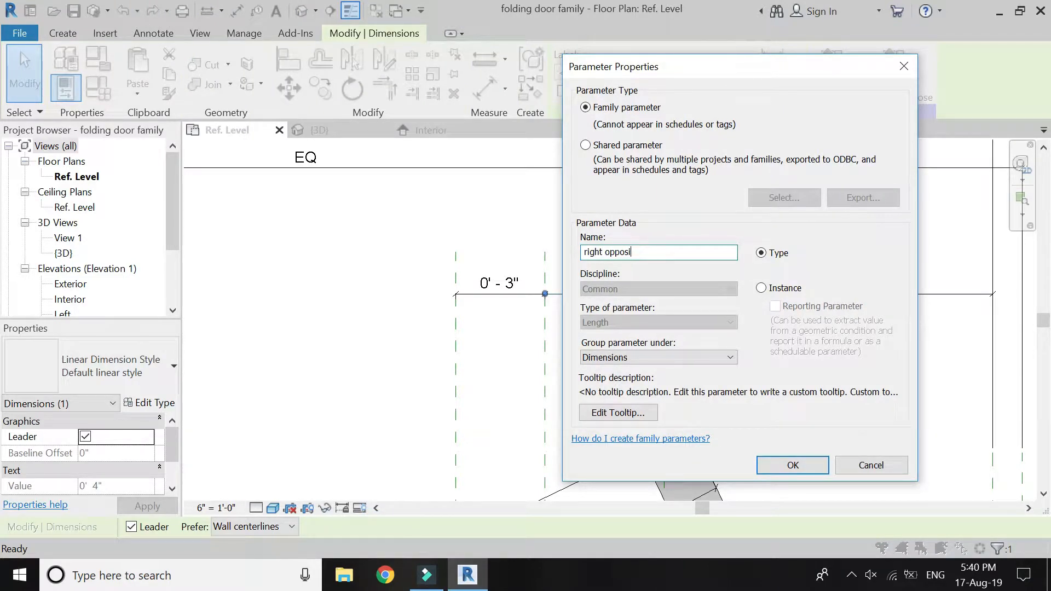
text(te)
key(Return)
key(Escape)
Assign the existing right opposite parameter to the remaining gap between the right panel's reference planes.
click(515, 268)
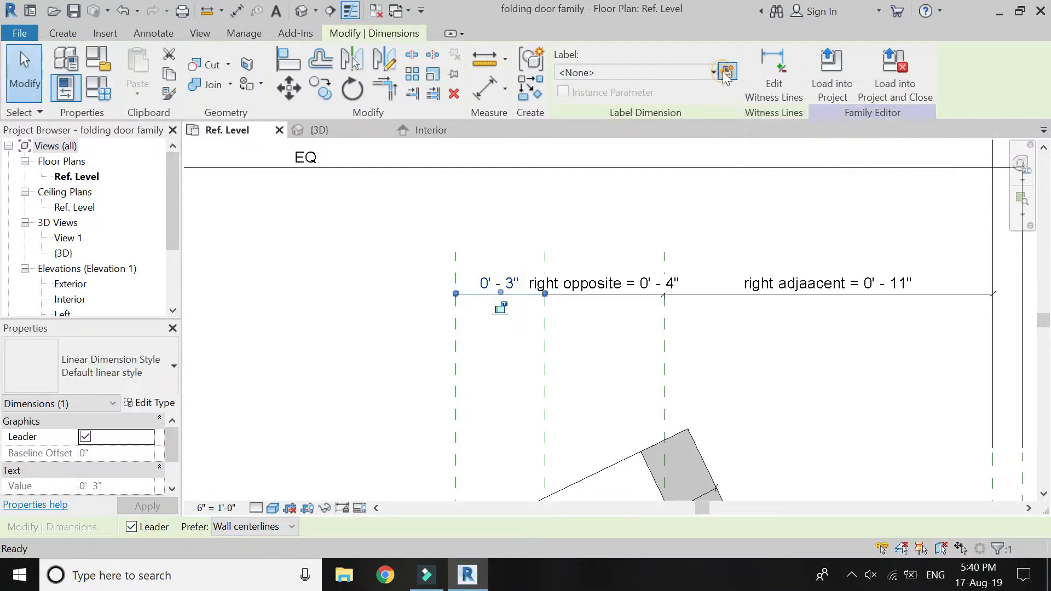
click(700, 74)
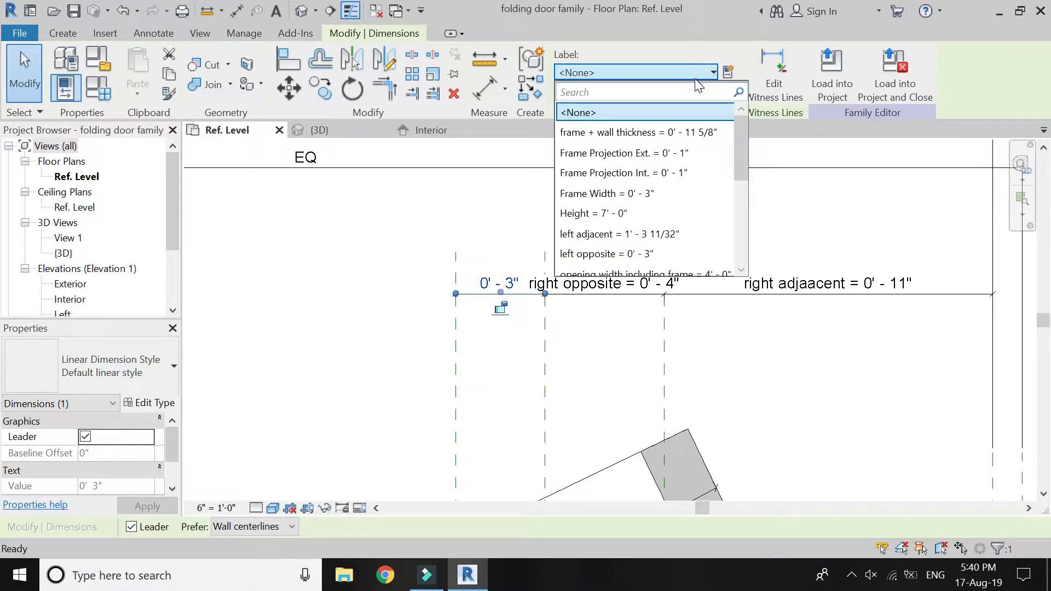
scroll(682, 186, down, 1)
scroll(679, 191, down, 1)
click(663, 251)
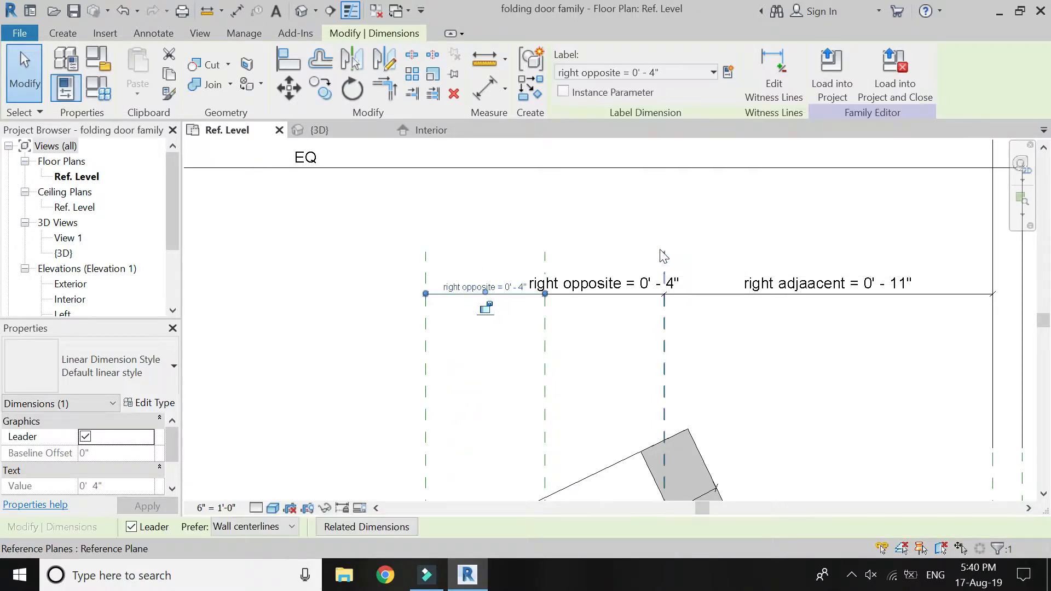
click(641, 214)
scroll(636, 199, down, 5)
scroll(328, 208, up, 2)
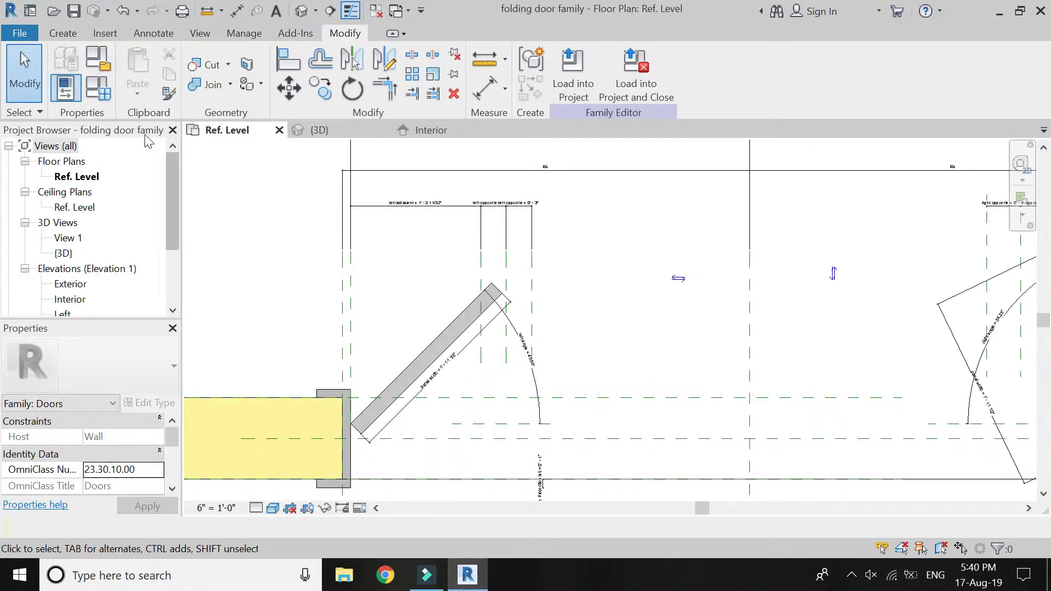
In the family types, set the left adjacent formula to panel width * cos(left angle).
click(99, 89)
scroll(547, 263, down, 2)
scroll(570, 255, down, 1)
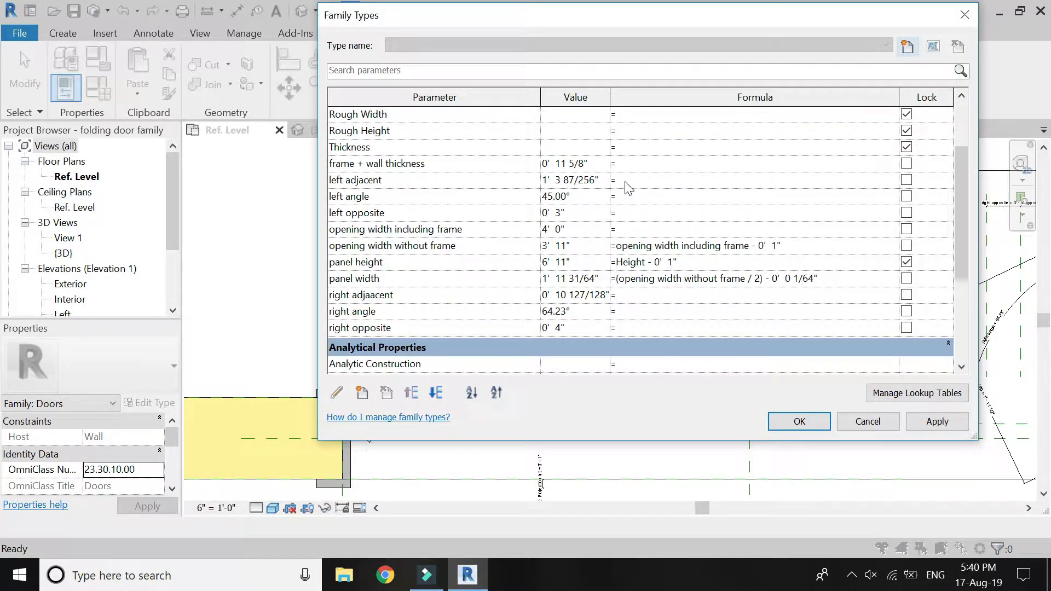
click(381, 279)
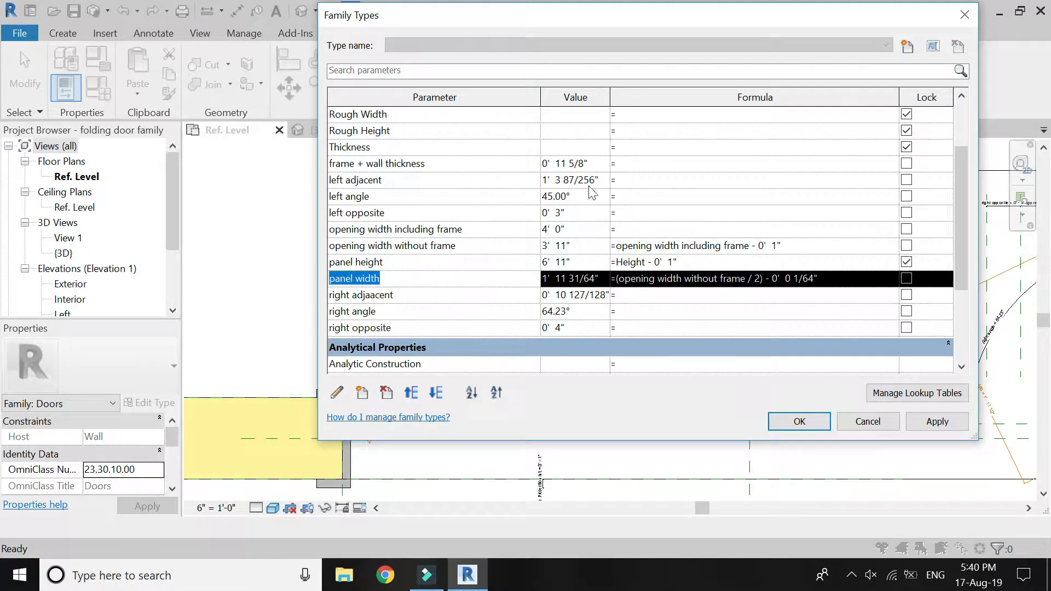
click(634, 181)
text(panel width)
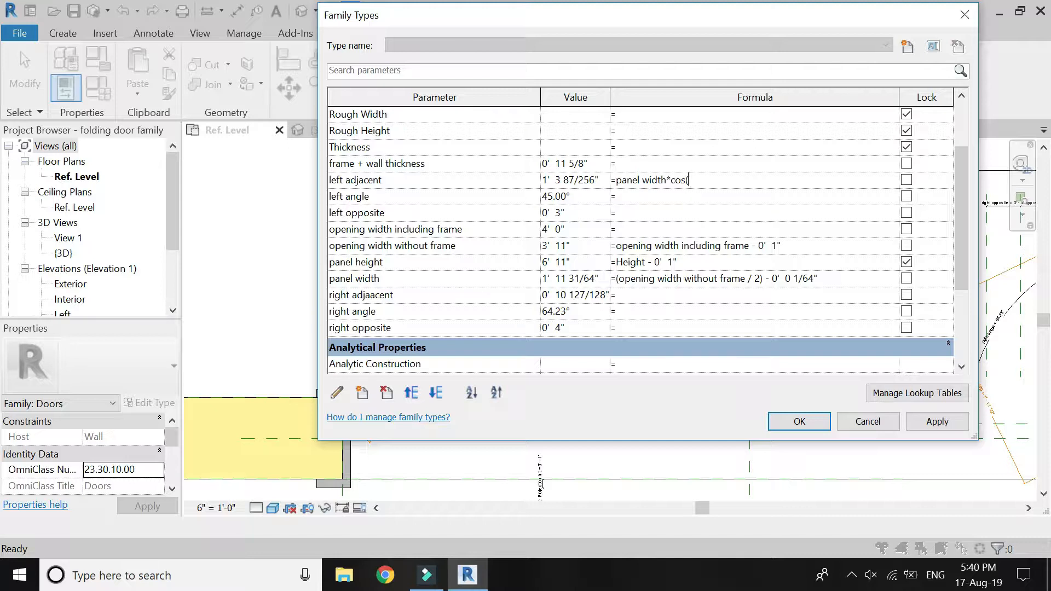
text(* cos(left angle))
key(Tab)
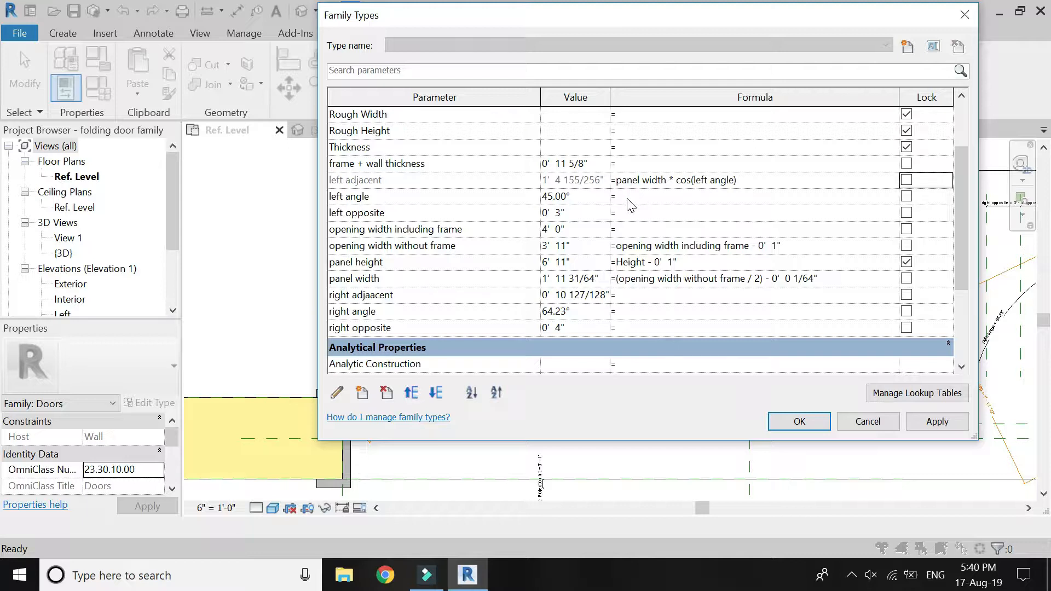
Set the right adjaacent formula to panel width * cos(right angle).
click(632, 215)
click(624, 301)
text(panel width)
text(*cos)
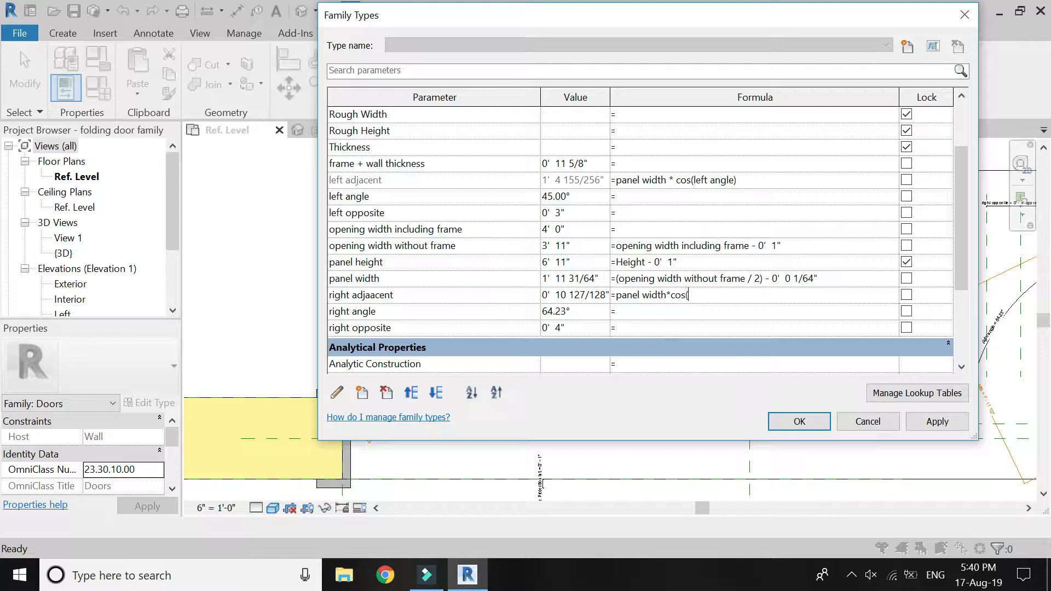
text((right angle)
key(Tab)
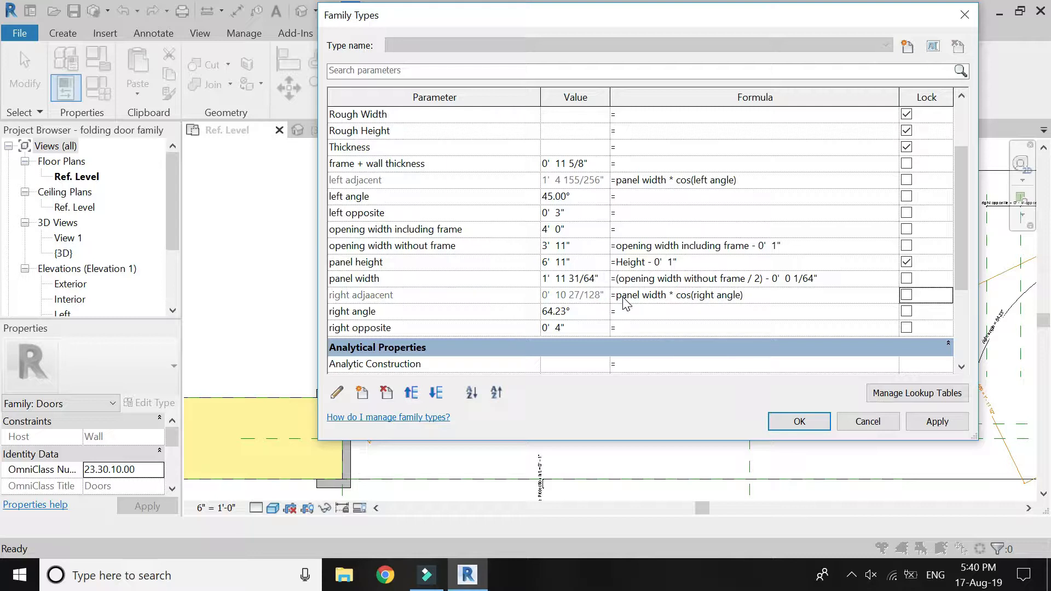
Apply the family type formulas and examine the left panel's free end against its nearest reference plane.
click(638, 214)
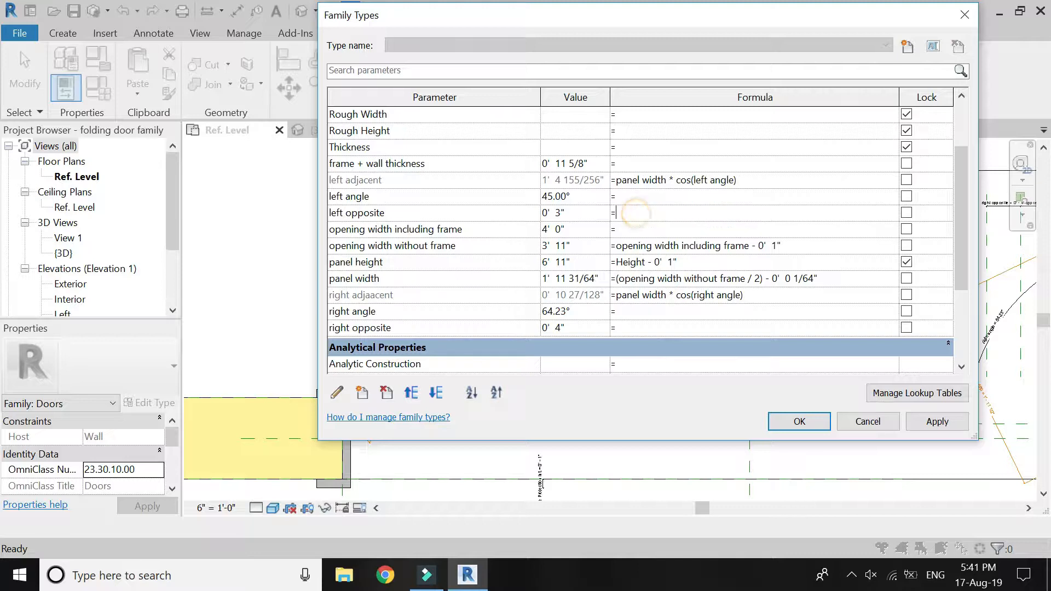
click(822, 421)
scroll(454, 330, up, 1)
scroll(513, 246, up, 2)
scroll(528, 225, down, 2)
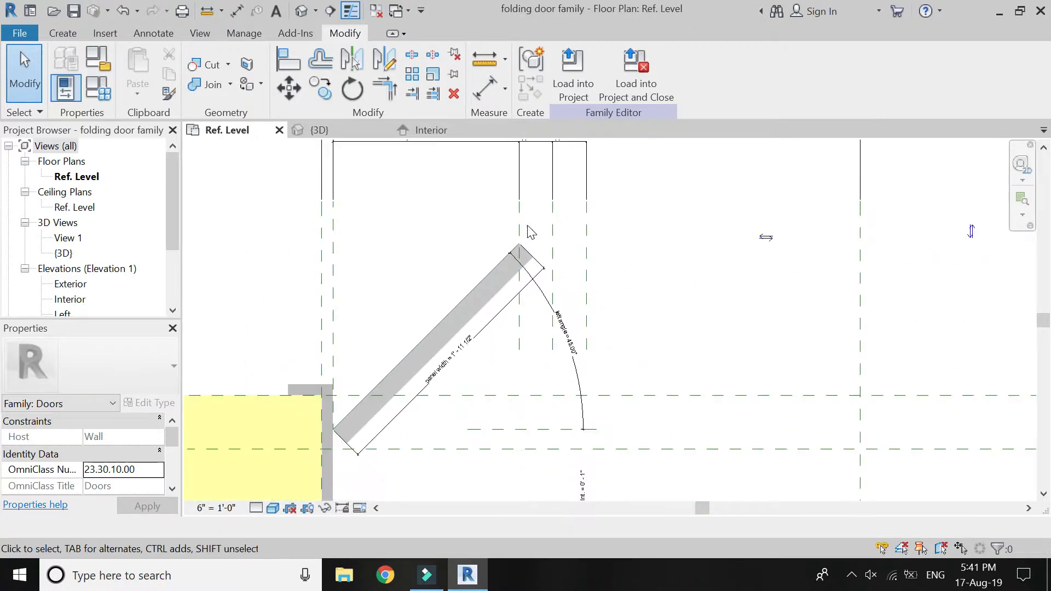
scroll(542, 249, up, 2)
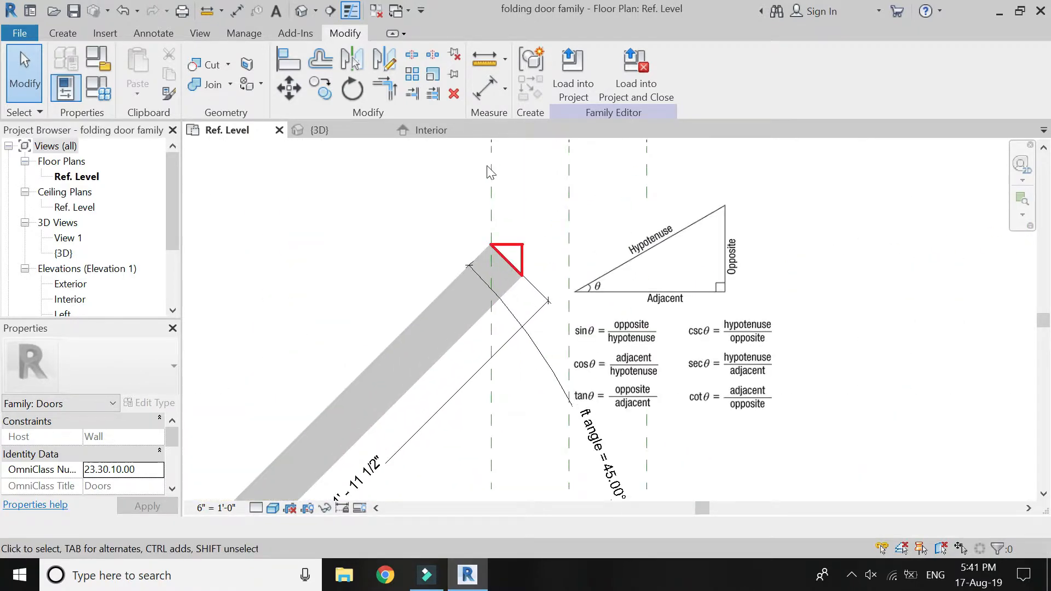
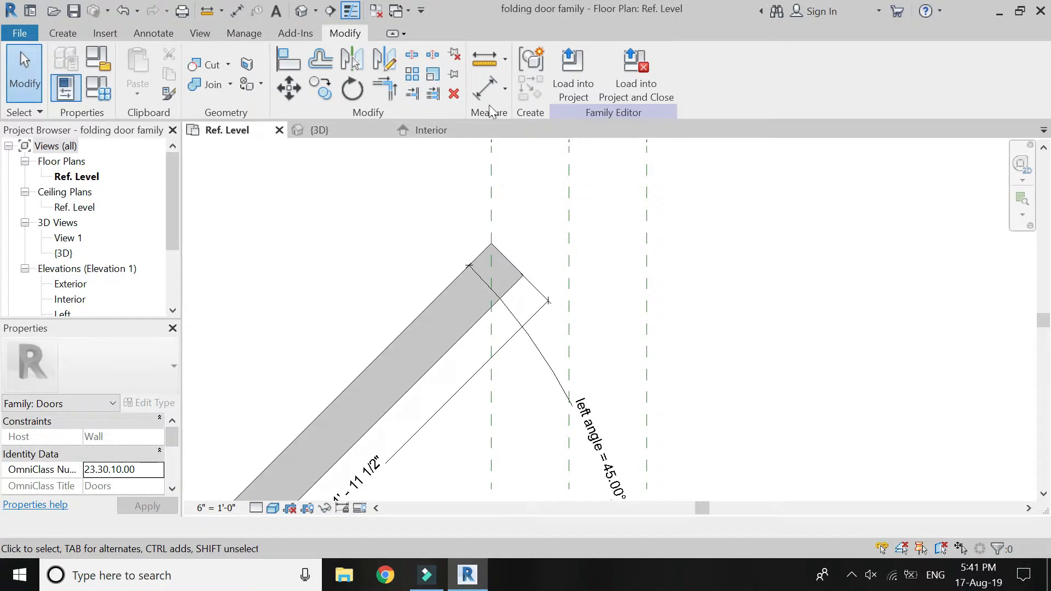
Dimension the left panel's thickness between its two long faces near the free end.
click(485, 88)
click(452, 284)
click(482, 317)
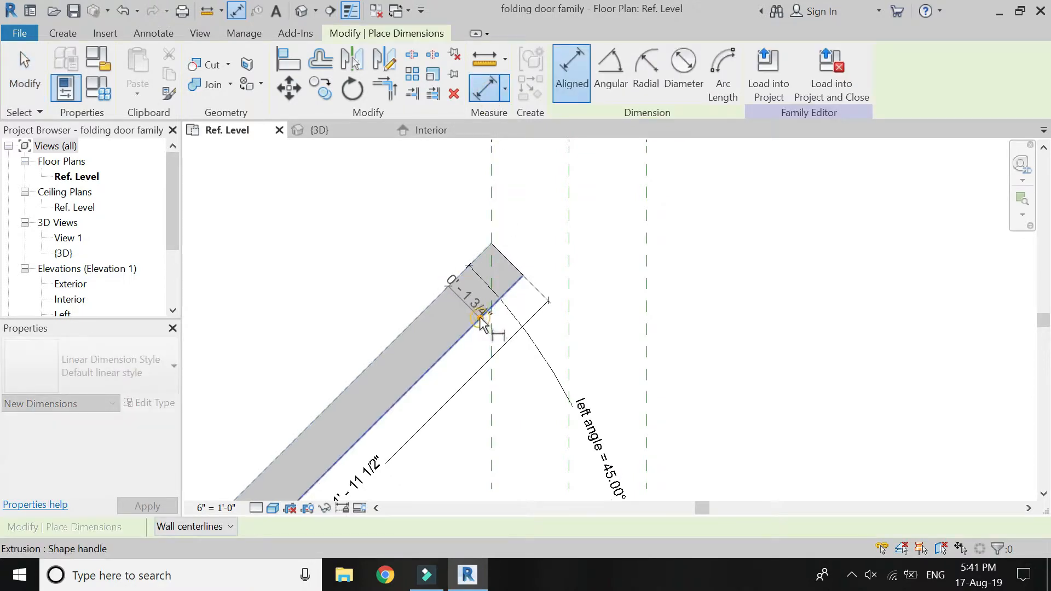
click(472, 313)
key(Escape)
key(Escape)
Label the left panel's thickness dimension with a new type parameter named panel thickness.
click(472, 313)
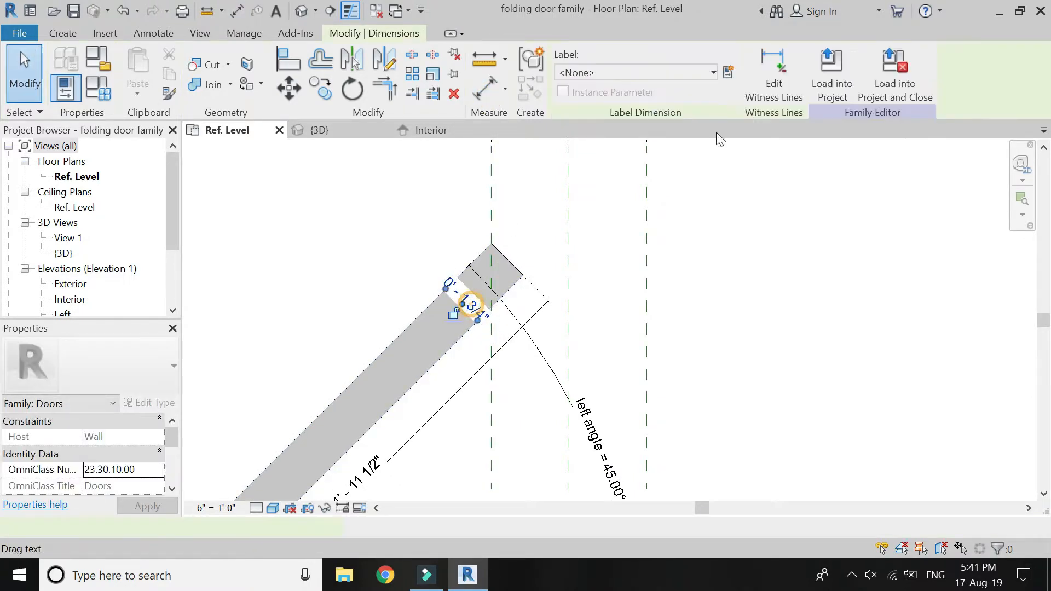
click(730, 78)
text(pa)
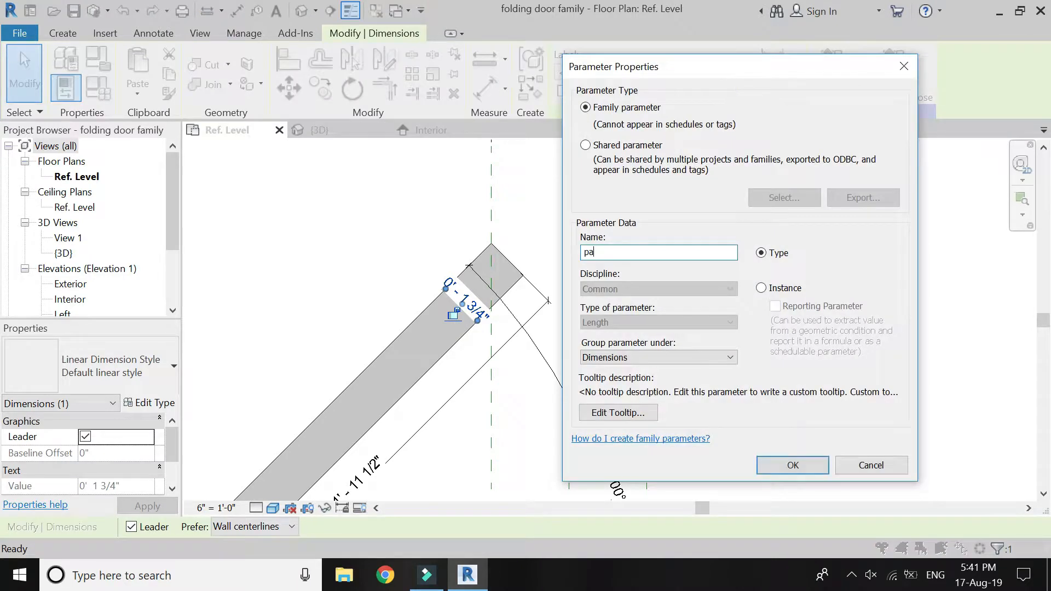
text(nel thickness)
key(Return)
key(Escape)
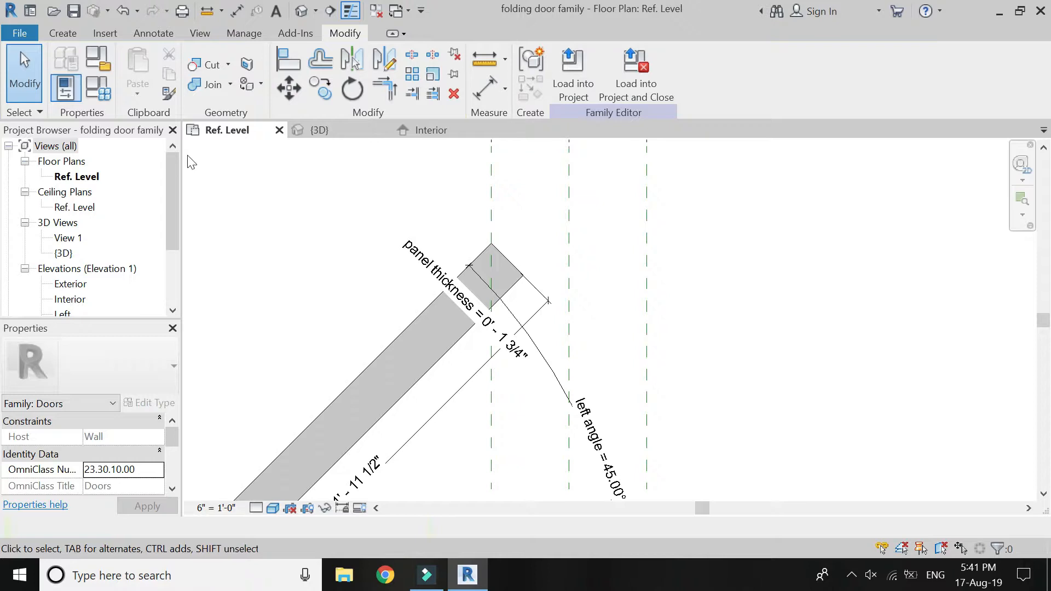
In the family types, set the left opposite formula to panel thickness * sin(left angle).
click(100, 90)
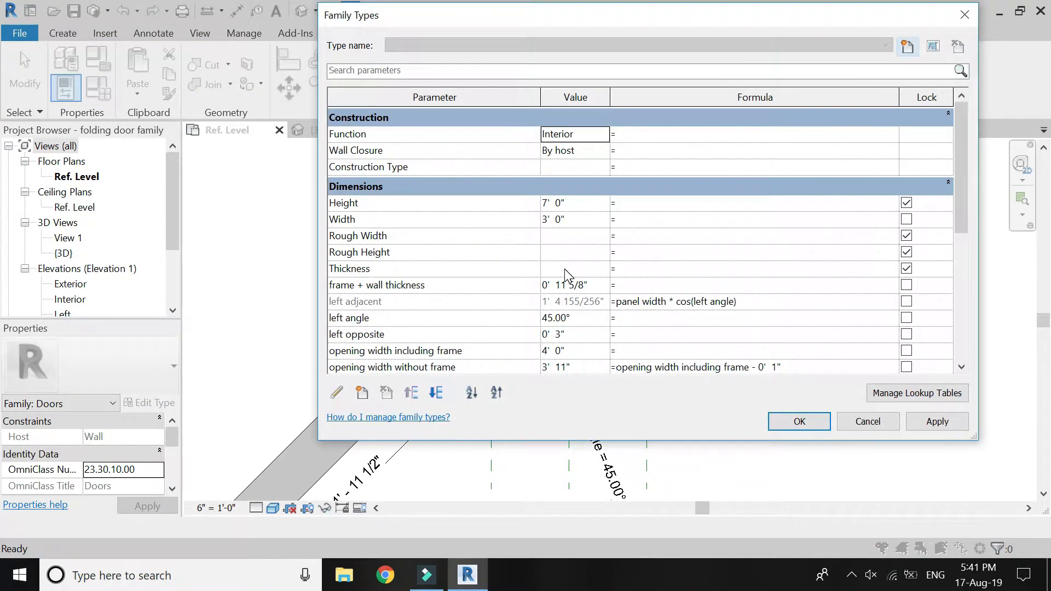
scroll(558, 264, down, 1)
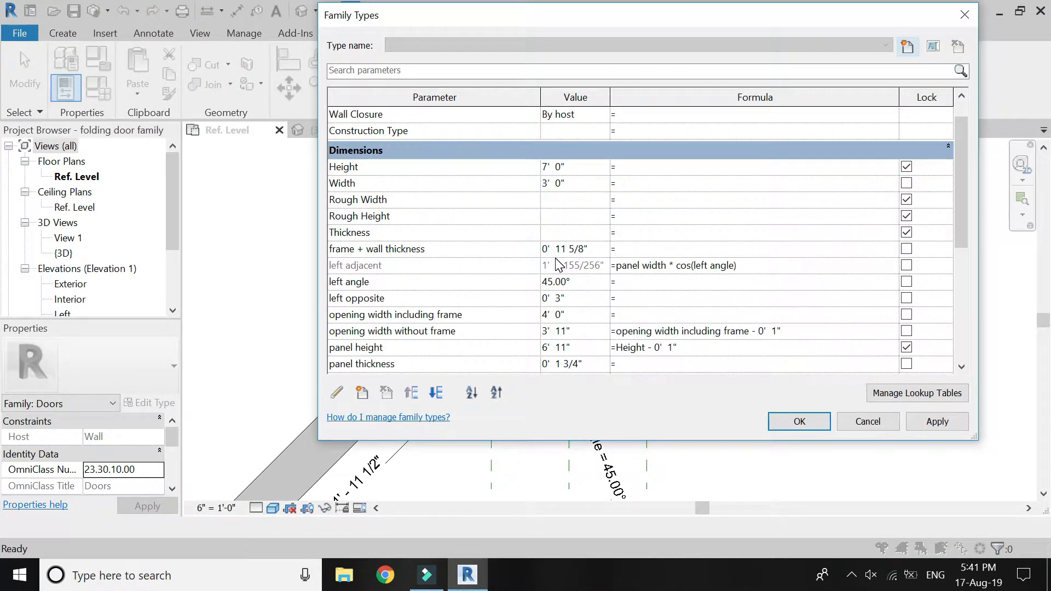
scroll(558, 264, down, 1)
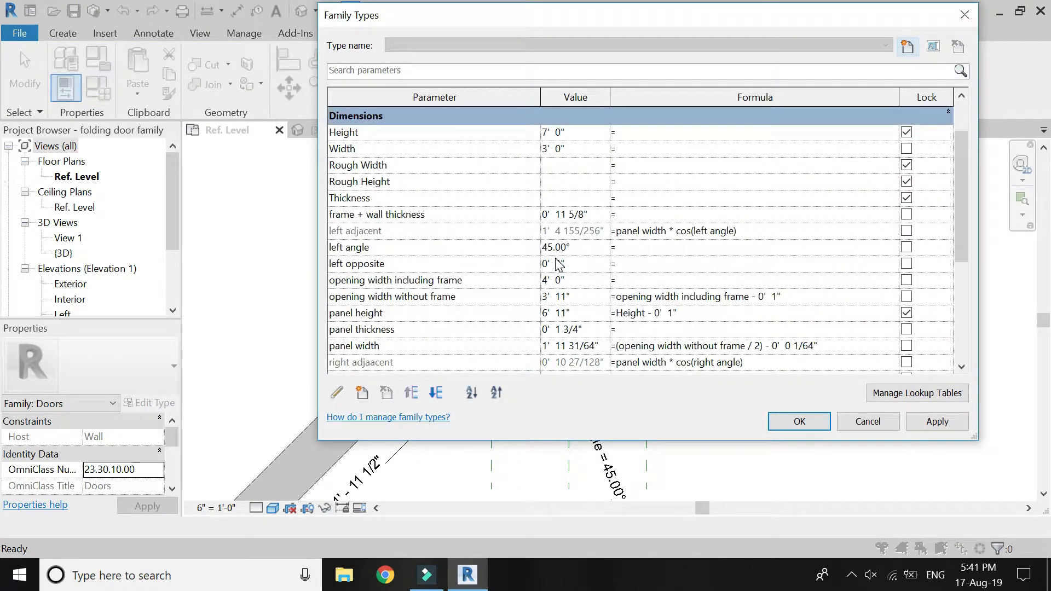
click(453, 329)
key(ctrl+c)
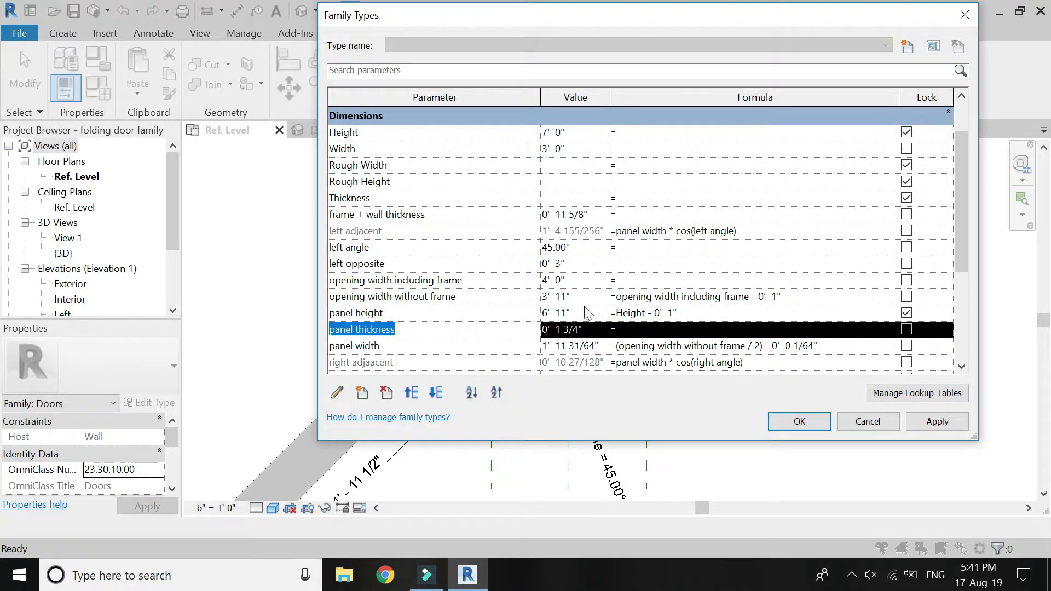
click(636, 264)
key(ctrl+v)
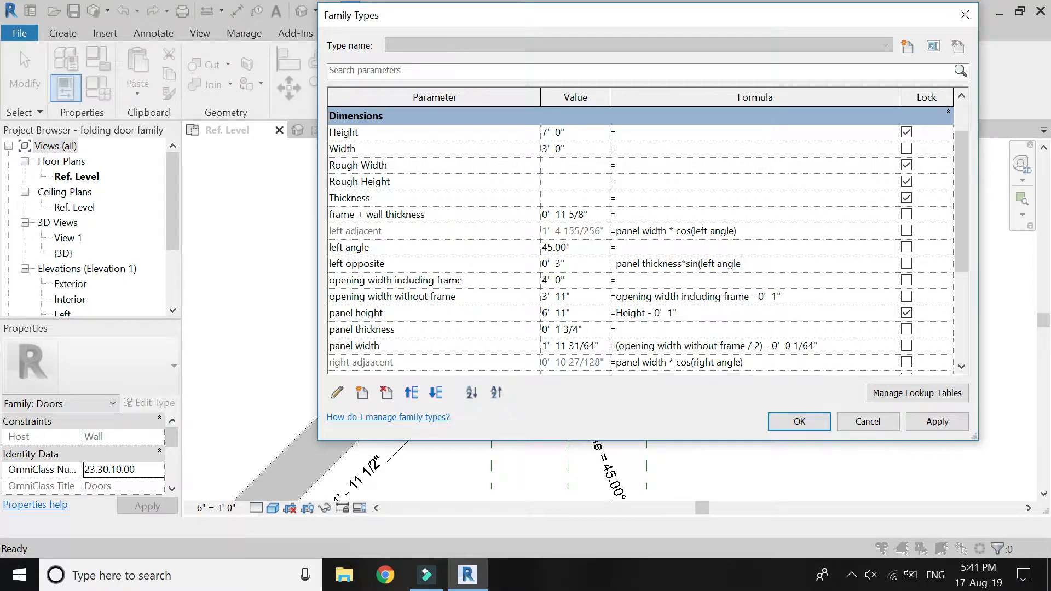
key(Tab)
Set the right opposite formula to panel thickness * sin(right angle) and apply the family type changes.
scroll(637, 272, down, 1)
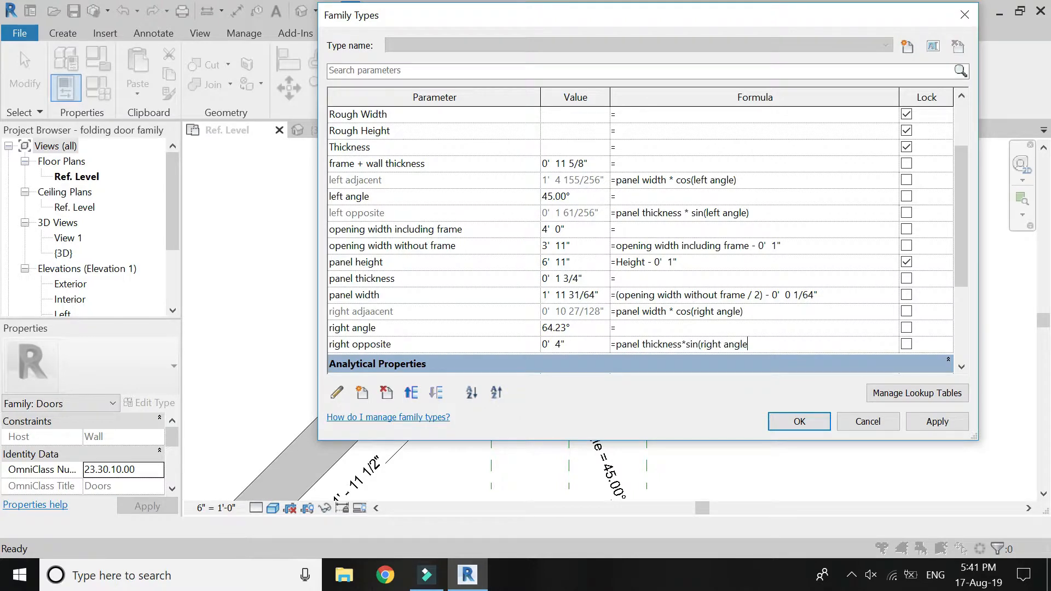
text())
key(Return)
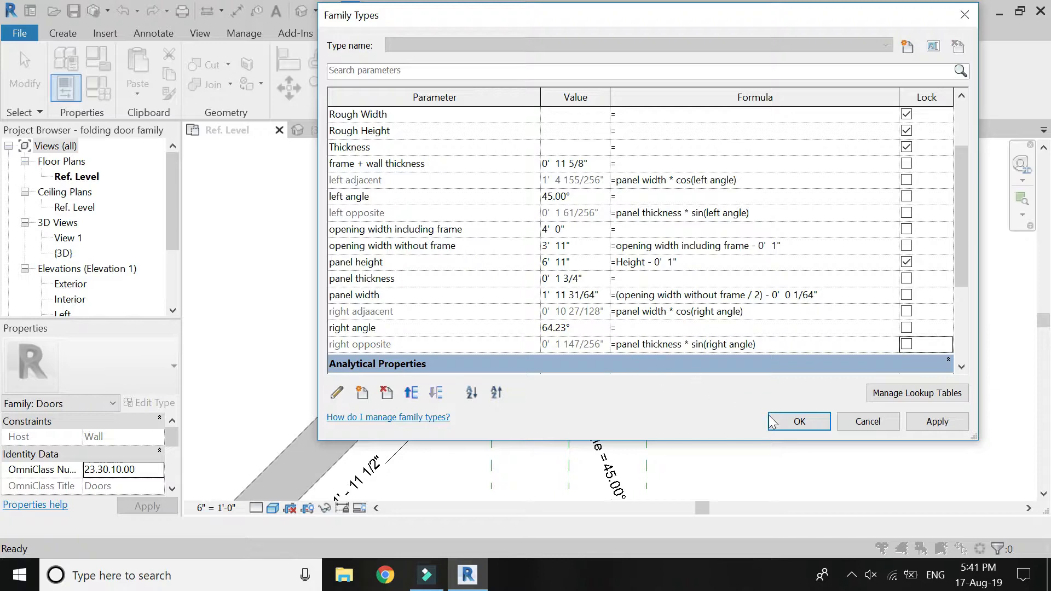
click(781, 423)
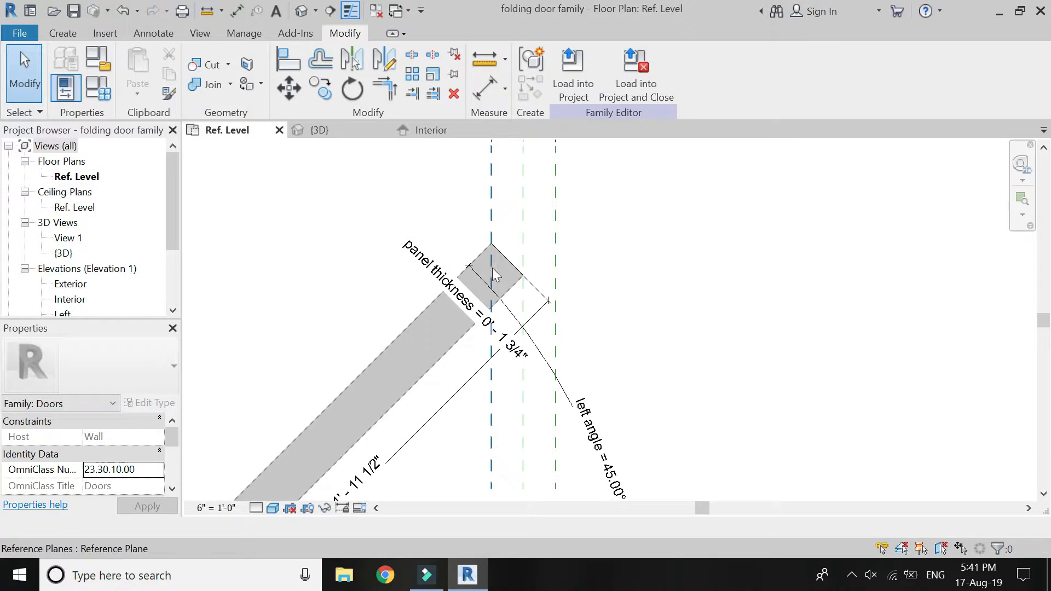
Set the left panel's left angle dimension to 60°.
scroll(526, 295, down, 3)
scroll(526, 358, up, 2)
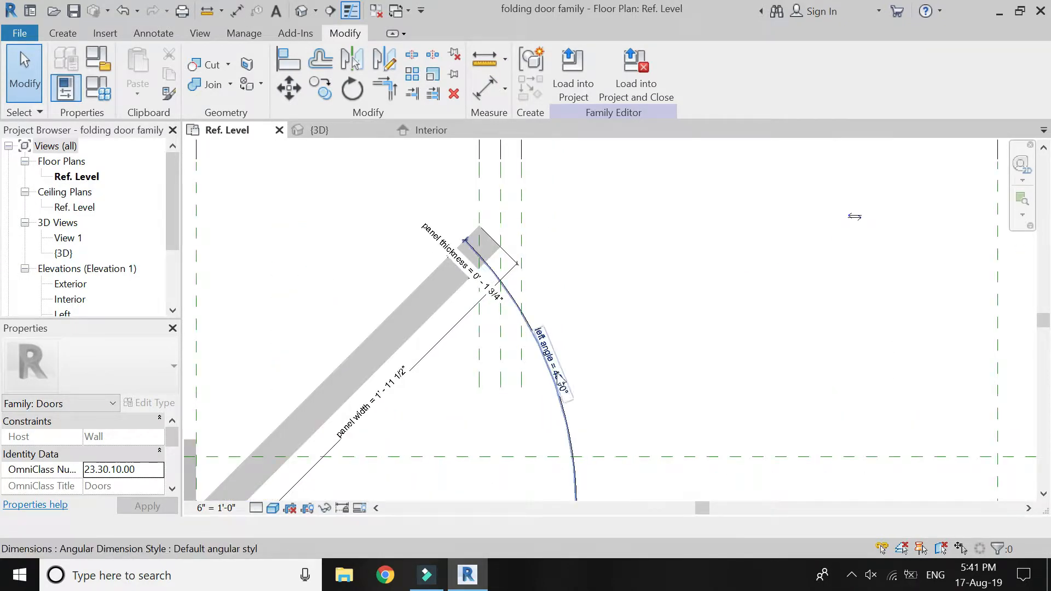
click(559, 357)
click(564, 391)
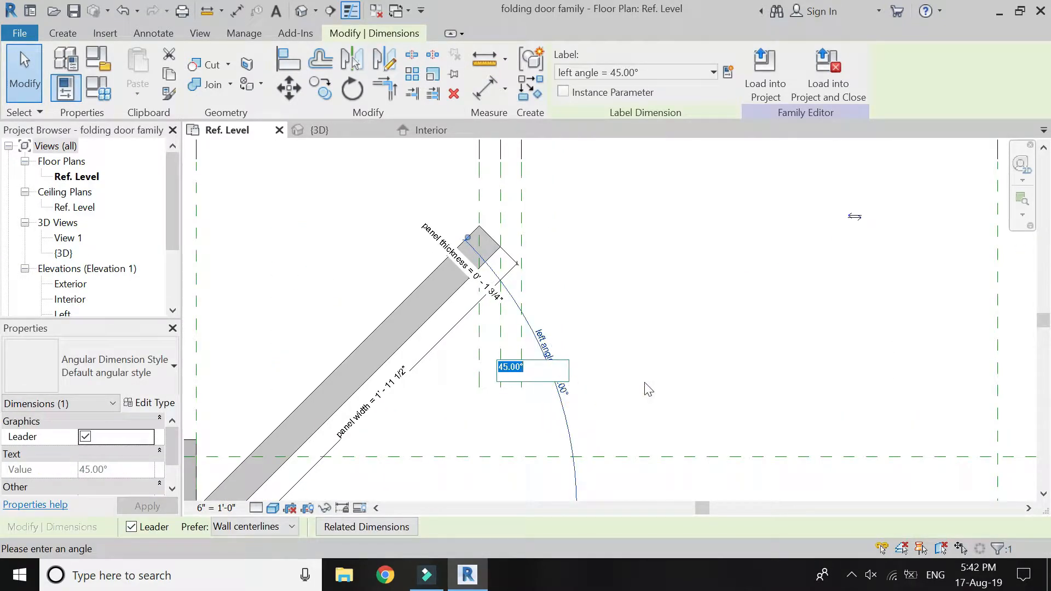
key(Return)
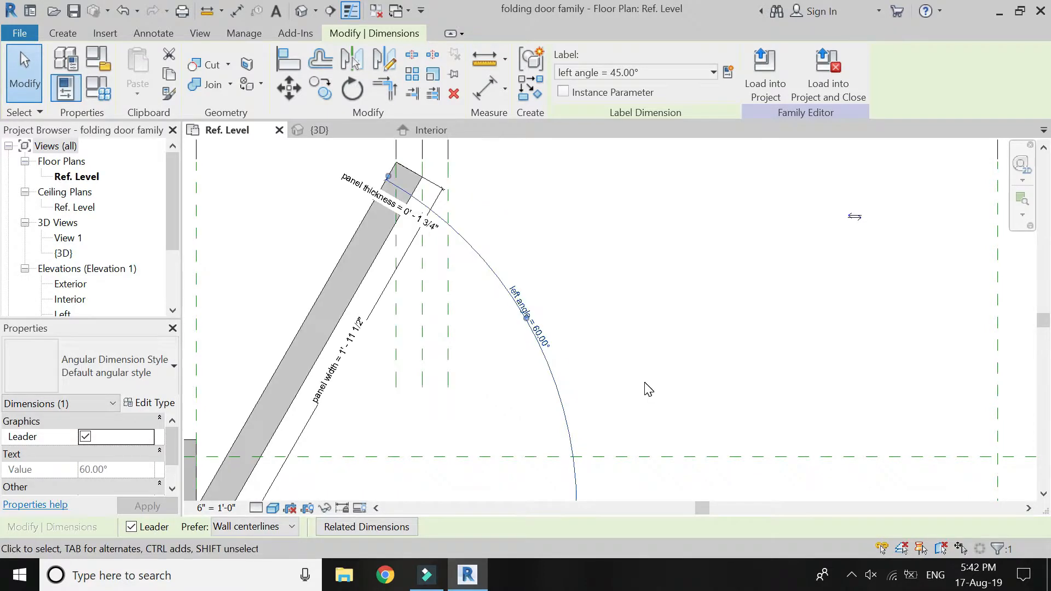
scroll(438, 318, down, 3)
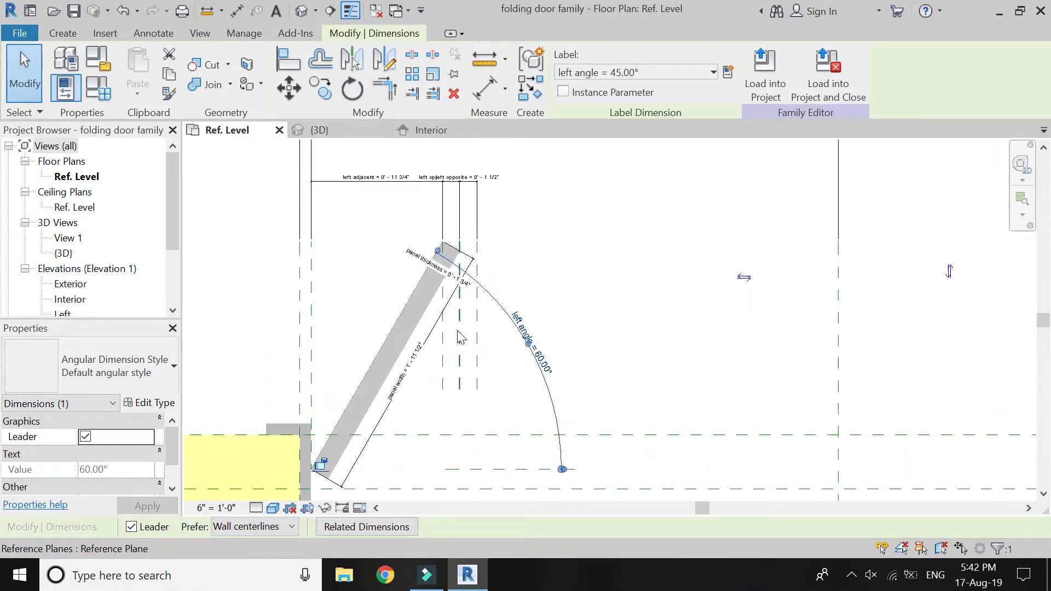
click(545, 297)
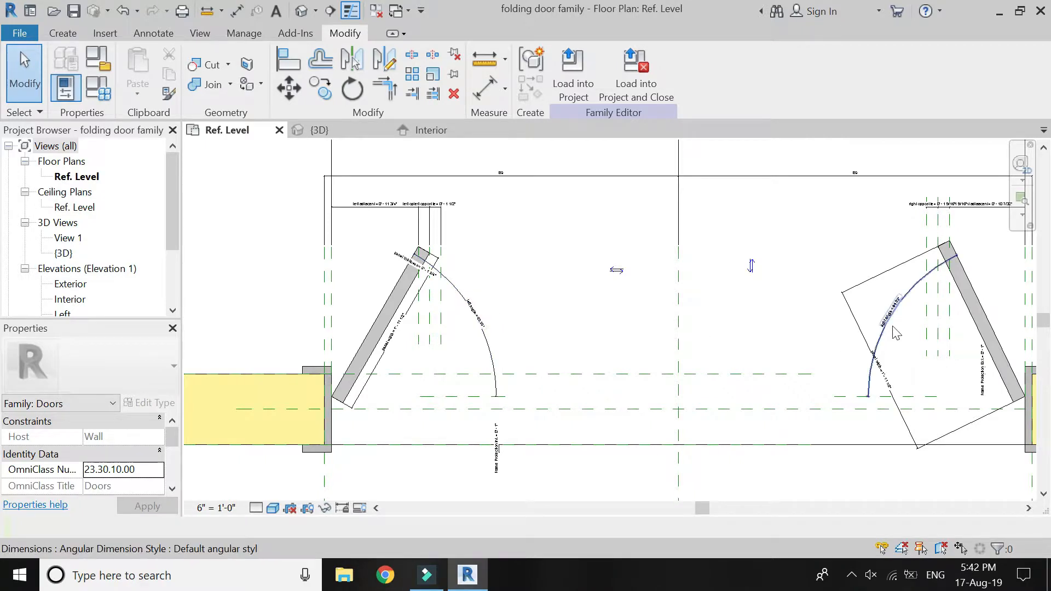
Draw two short horizontal reference planes level with the panels' hinge corners, one on each side of the opening's centre line.
scroll(896, 332, up, 3)
scroll(599, 368, down, 5)
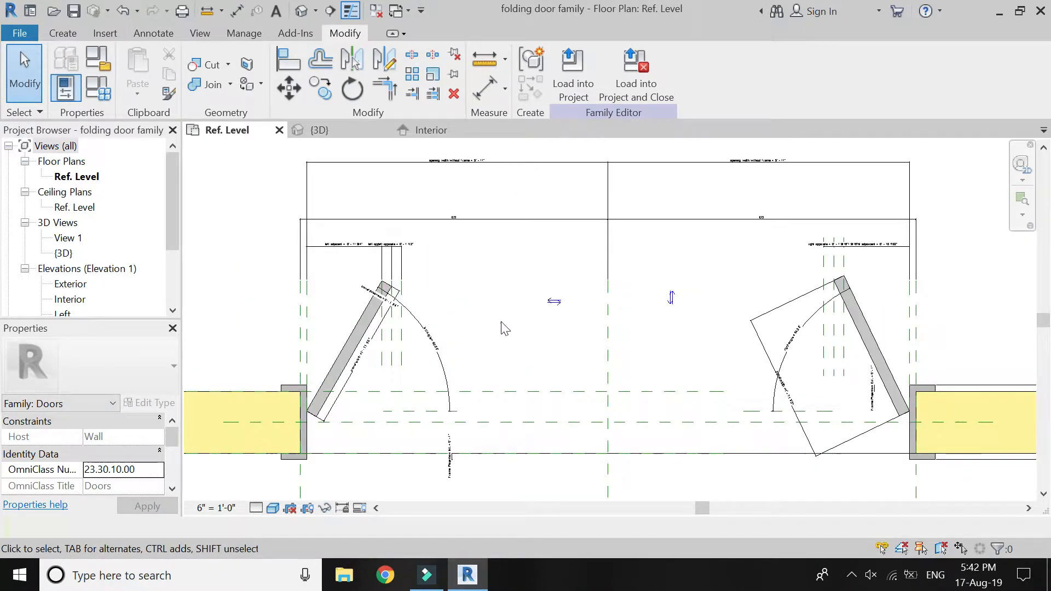
scroll(408, 276, up, 4)
scroll(408, 277, up, 2)
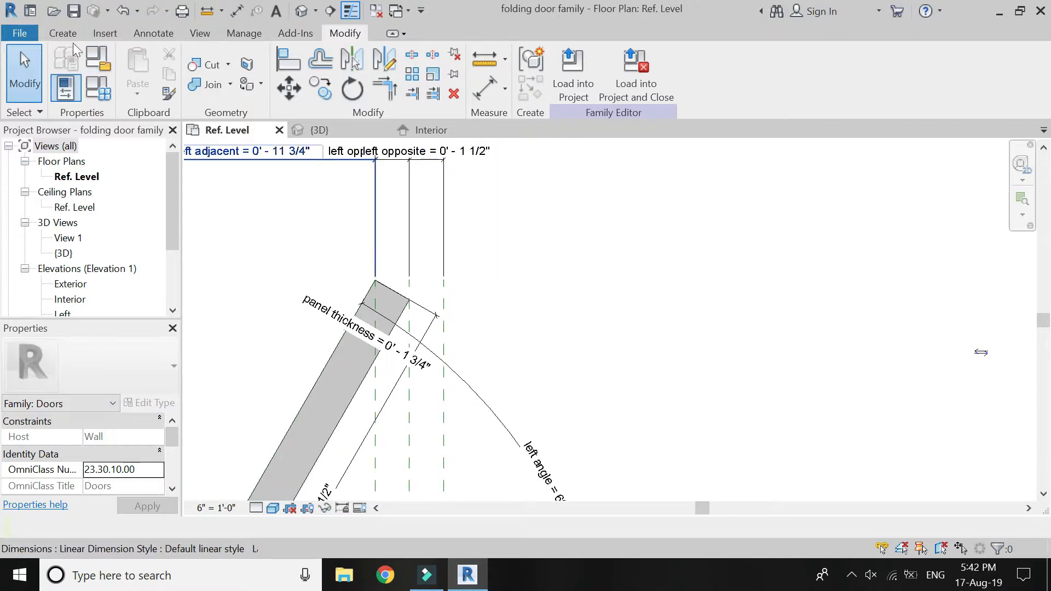
click(62, 34)
scroll(318, 177, down, 4)
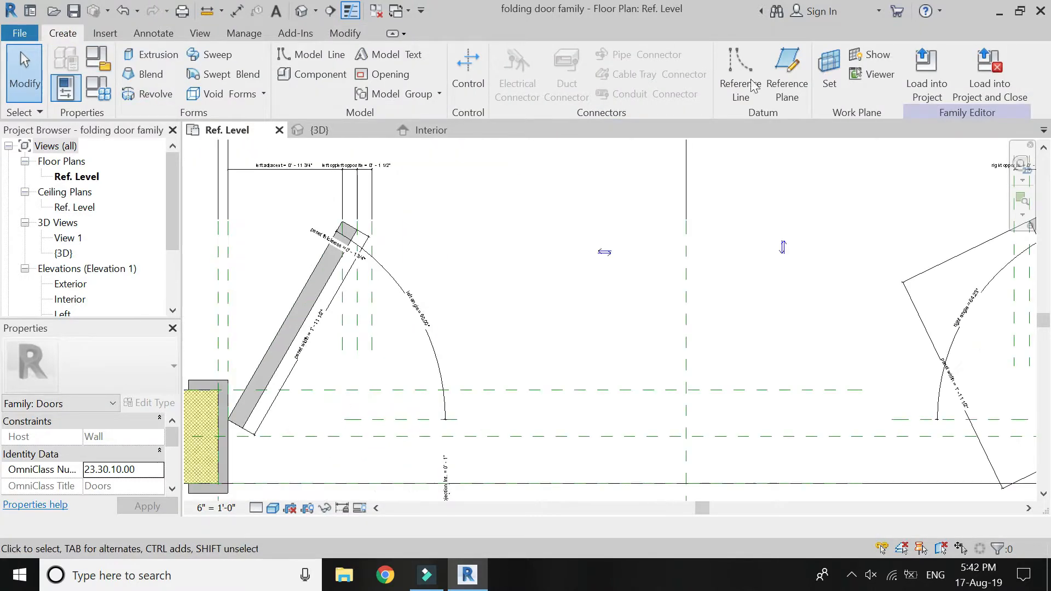
click(787, 71)
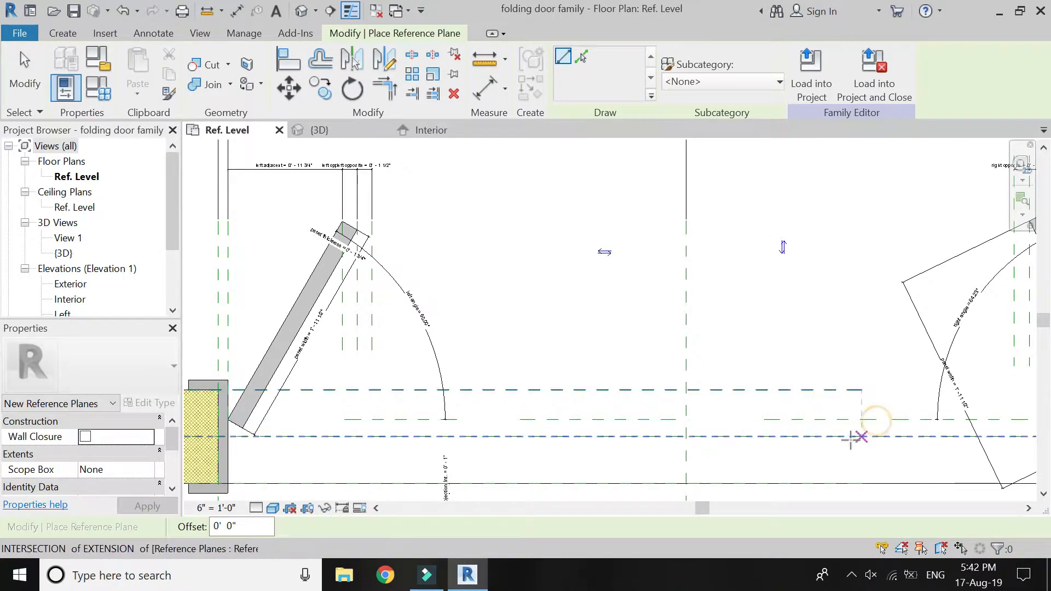
key(Escape)
Draw a short horizontal reference plane from each panel's upper free corner to the innermost vertical reference plane beside it.
click(62, 33)
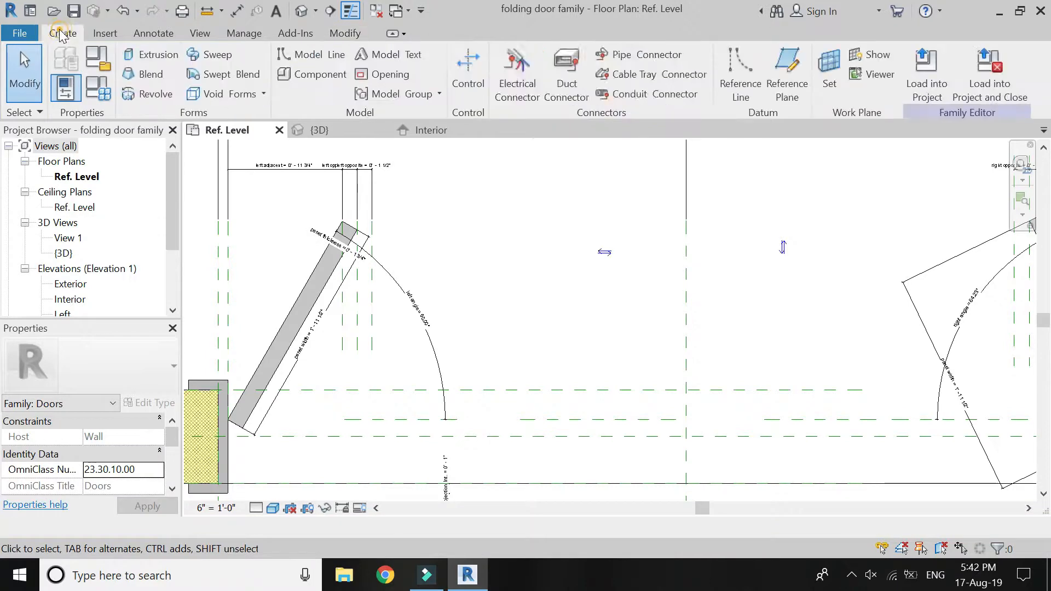
click(787, 69)
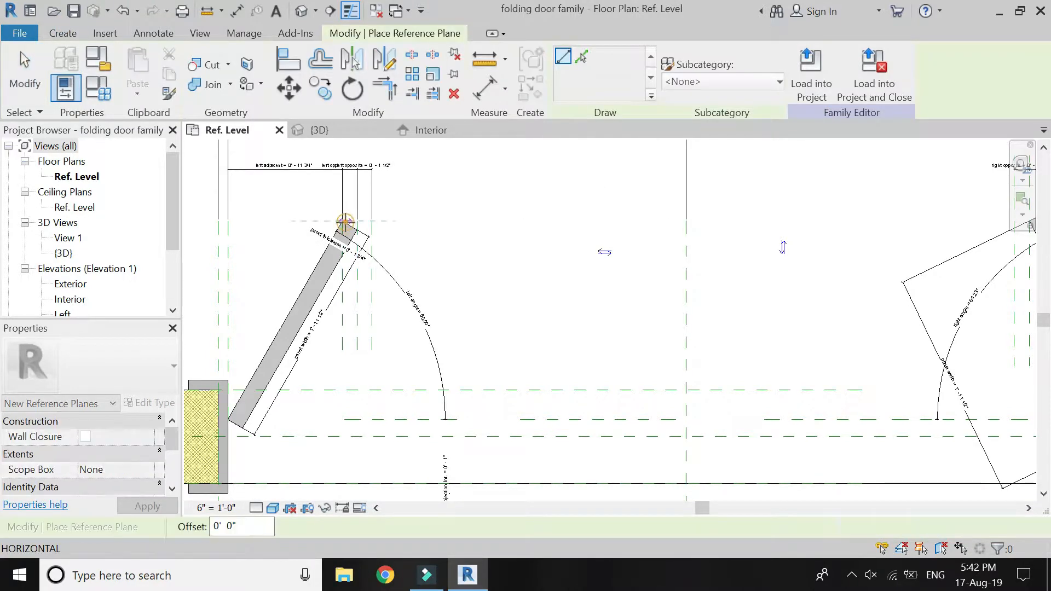
scroll(349, 220, up, 3)
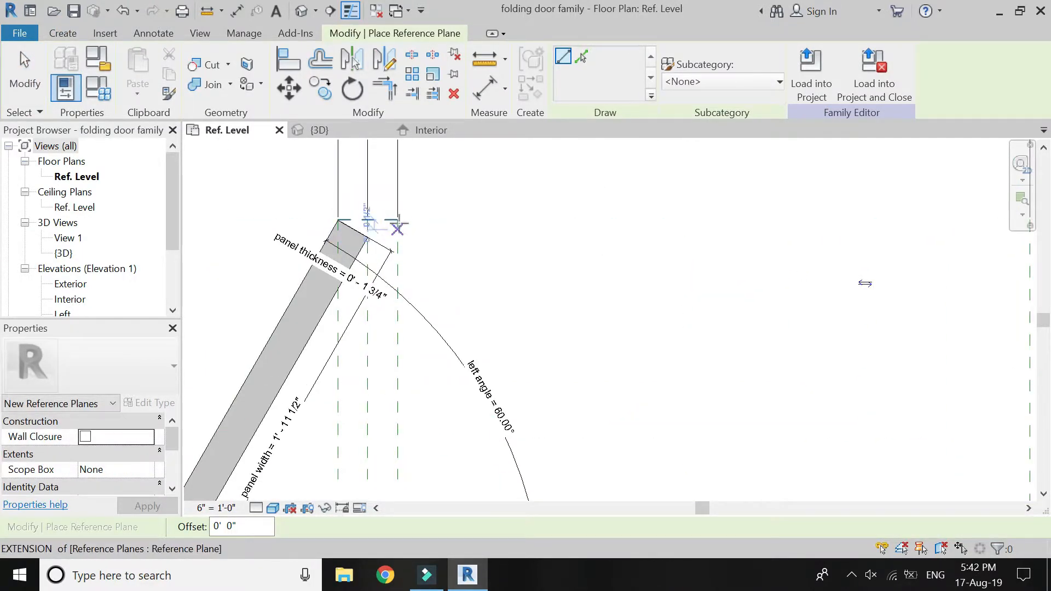
scroll(395, 219, down, 2)
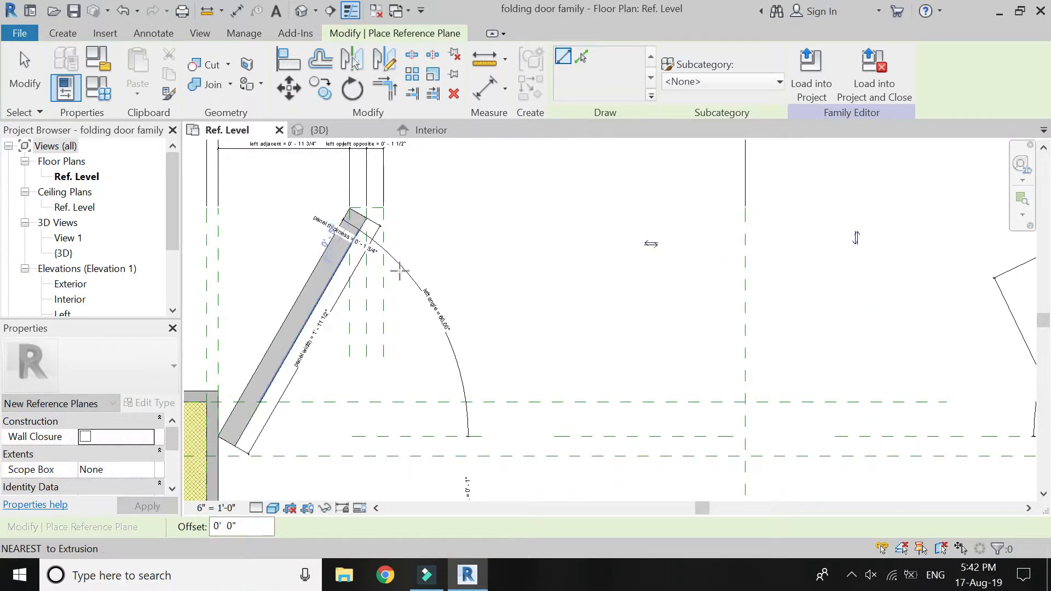
scroll(348, 244, down, 2)
scroll(874, 221, up, 3)
click(881, 223)
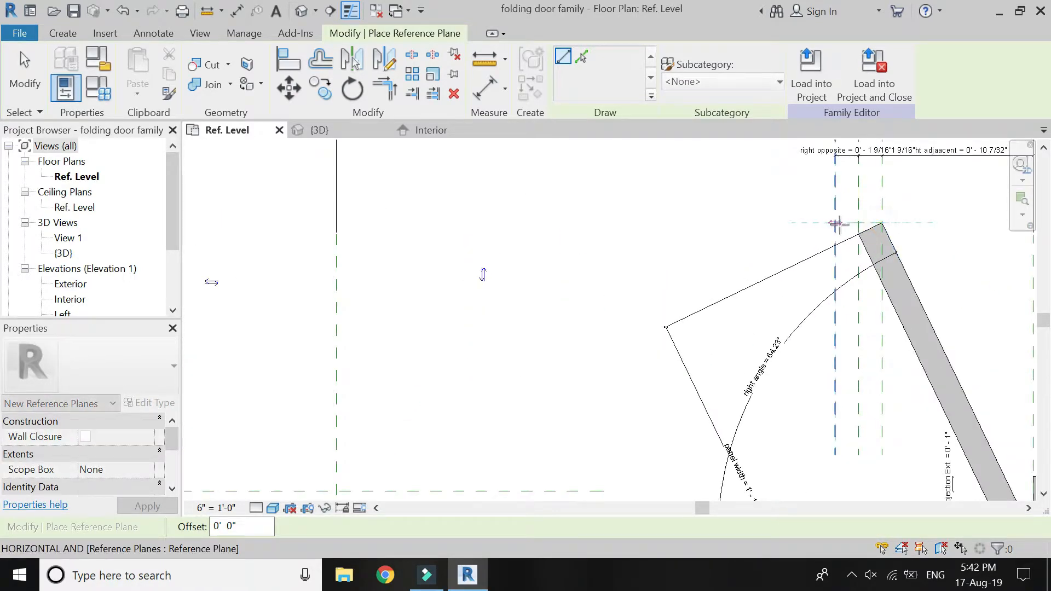
key(Escape)
key(Escape)
Draw a sloping reference line on each side from the short upper plane's inner end down to the horizontal reference plane at hinge level.
click(741, 76)
scroll(791, 171, down, 4)
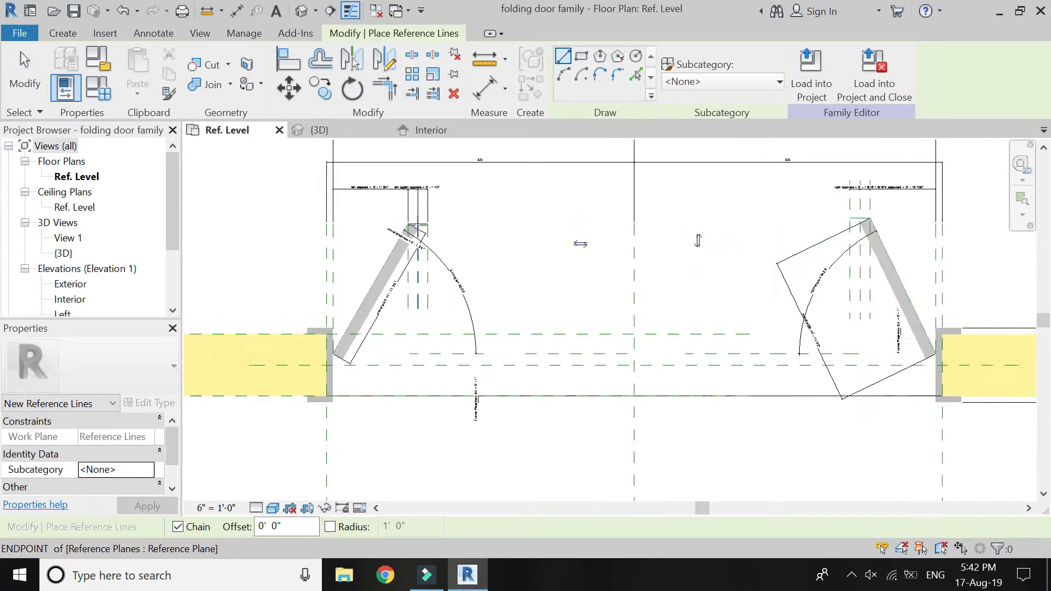
scroll(431, 223, up, 3)
click(431, 223)
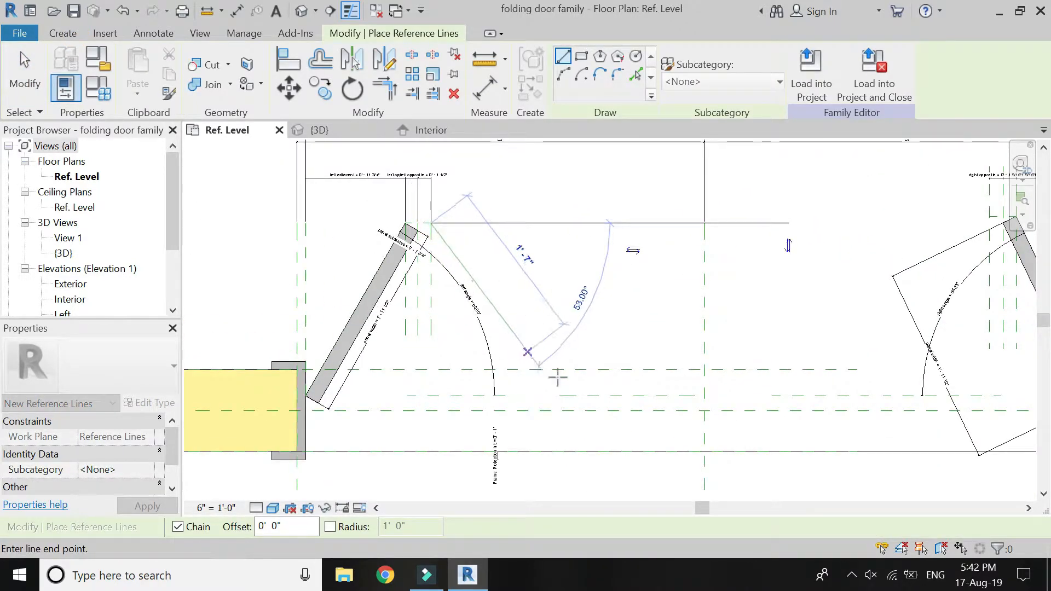
click(586, 396)
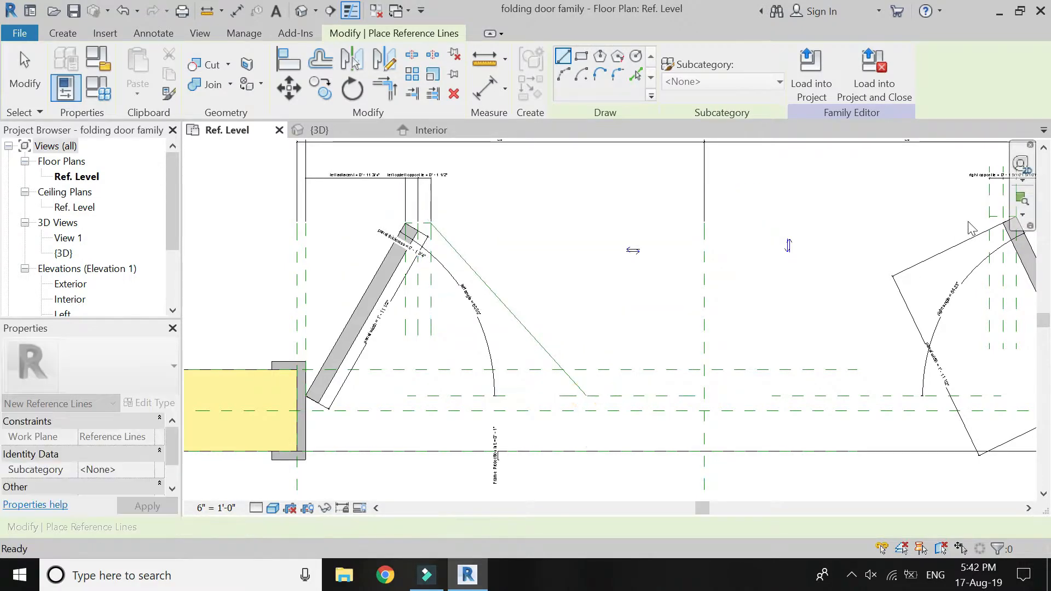
click(990, 216)
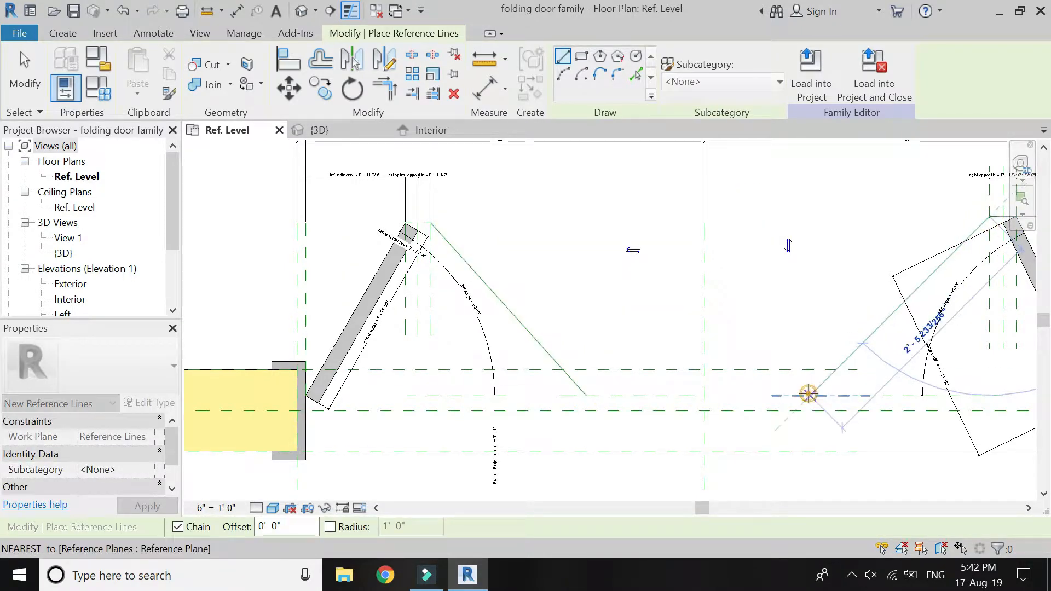
click(809, 394)
key(Escape)
Delete the two short horizontal reference planes at the upper free corners of the left and right panels.
key(Escape)
scroll(452, 269, up, 2)
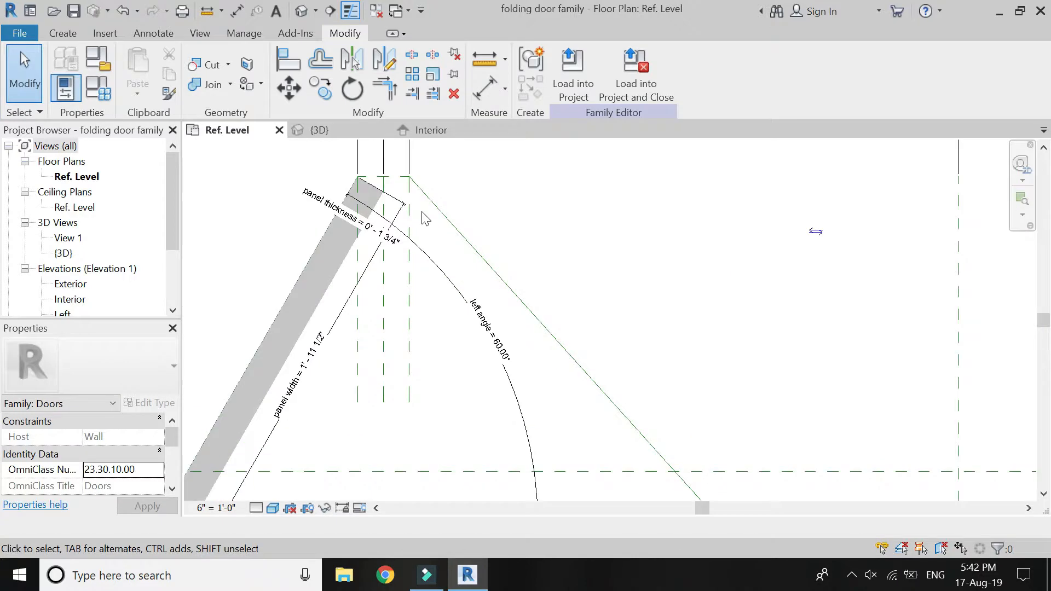
click(399, 177)
key(Escape)
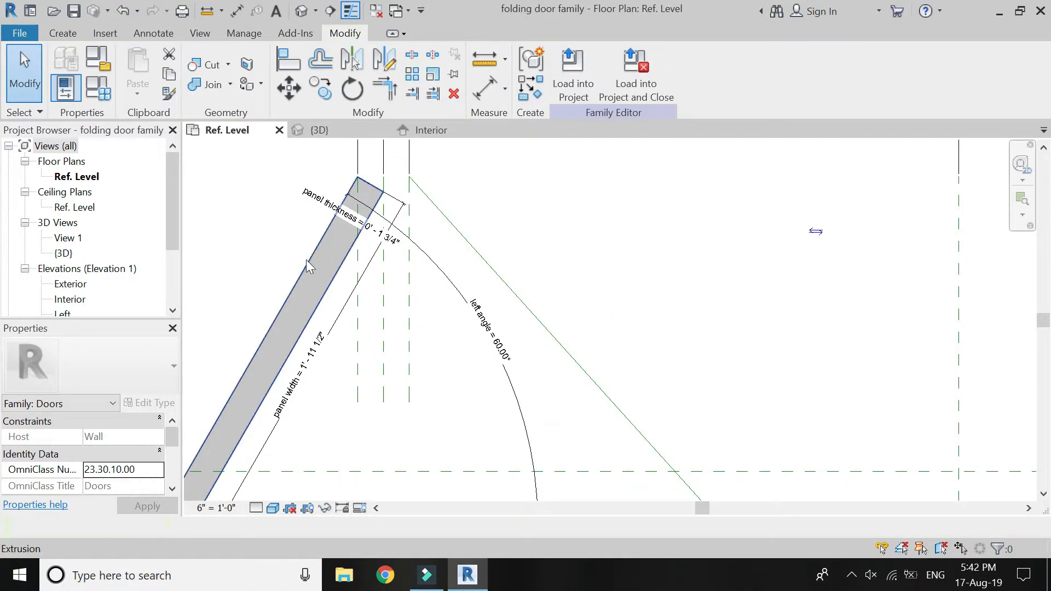
scroll(309, 265, down, 2)
scroll(919, 219, up, 2)
click(932, 216)
scroll(832, 265, down, 3)
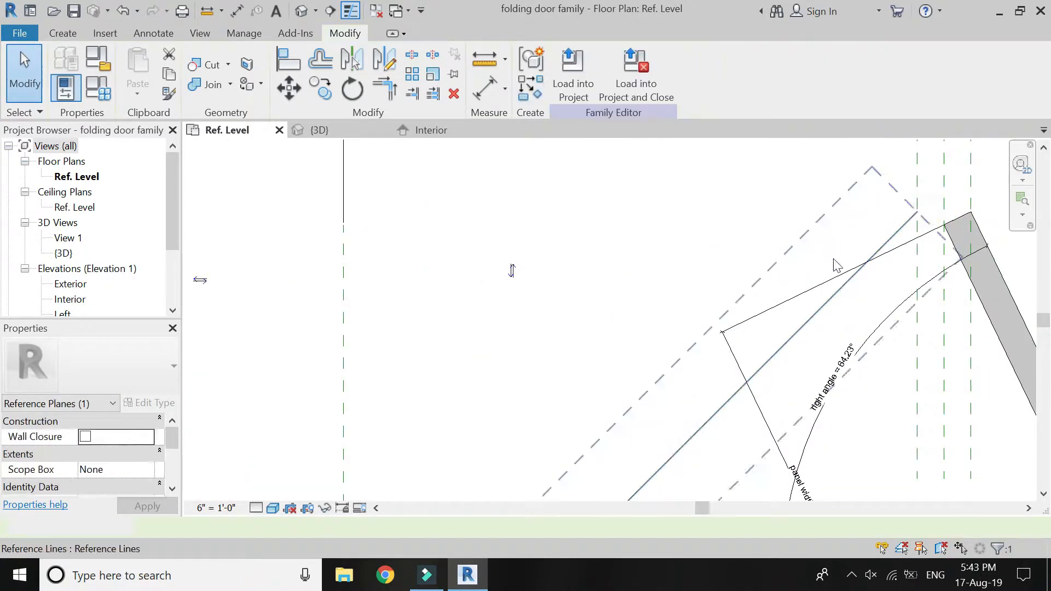
key(Escape)
Add an angular dimension between each sloping reference line and the short horizontal reference plane at its foot.
click(504, 95)
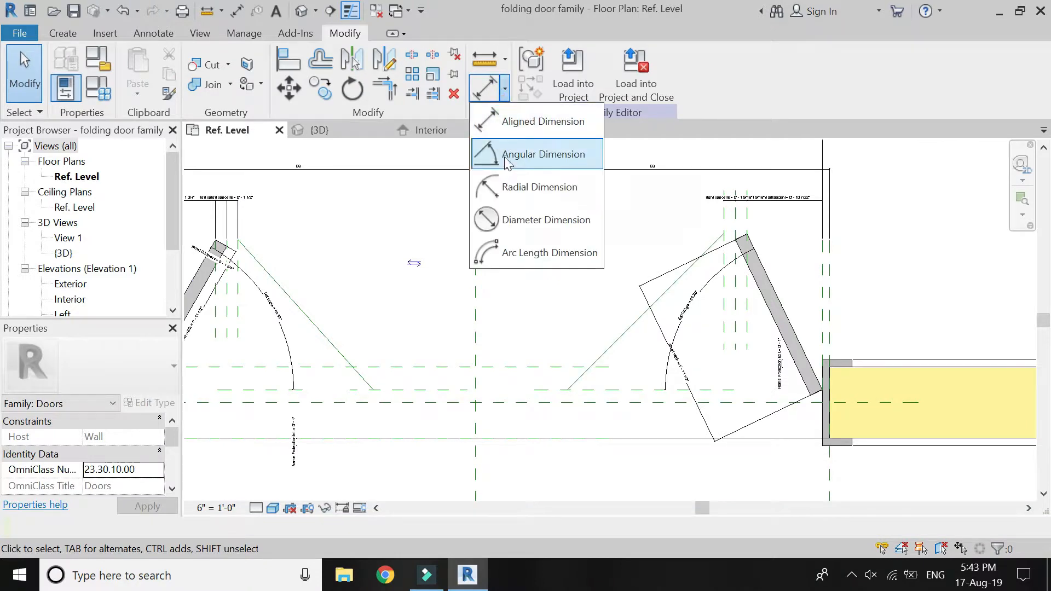
click(507, 155)
click(610, 389)
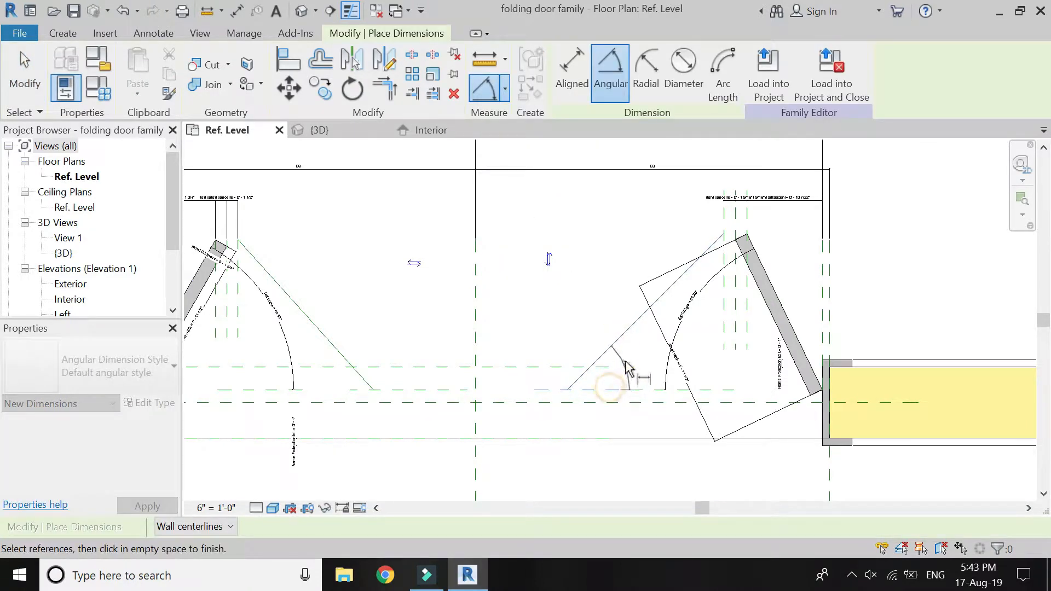
click(630, 360)
scroll(685, 370, down, 1)
scroll(338, 391, up, 3)
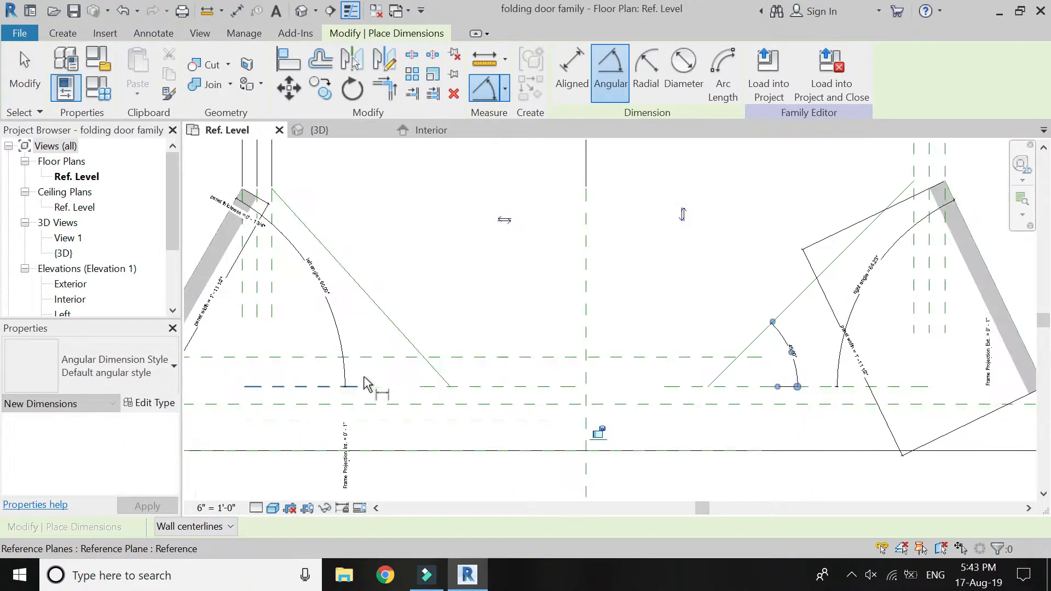
click(431, 365)
click(431, 385)
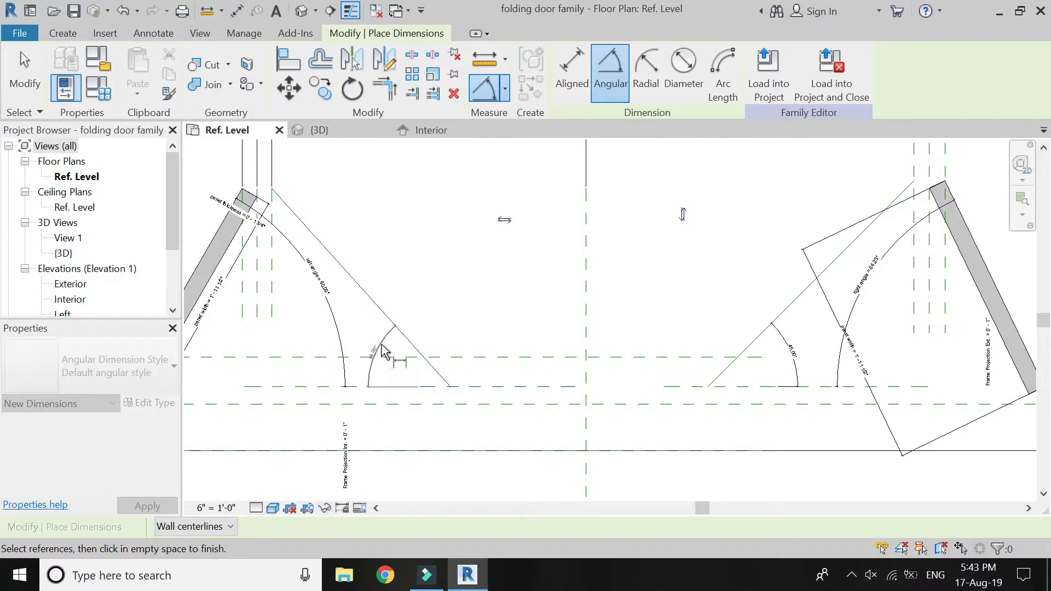
click(382, 346)
key(Escape)
key(Escape)
Align the left sloping line's upper endpoint to the innermost vertical reference plane beside it and lock the alignment.
middle_drag(259, 170, 355, 216)
scroll(355, 216, up, 4)
click(281, 59)
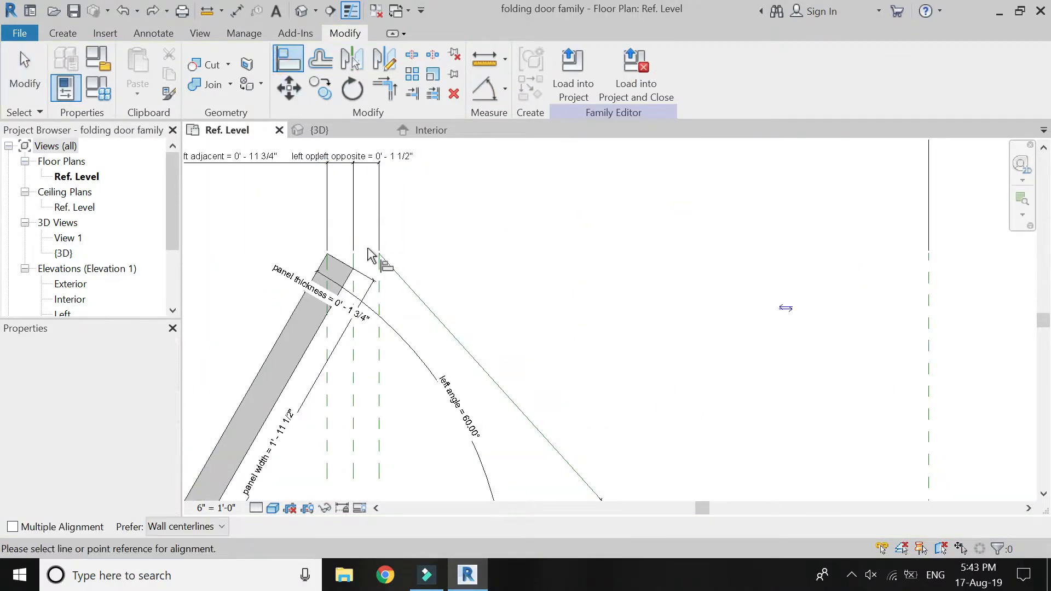
scroll(373, 252, up, 3)
click(379, 295)
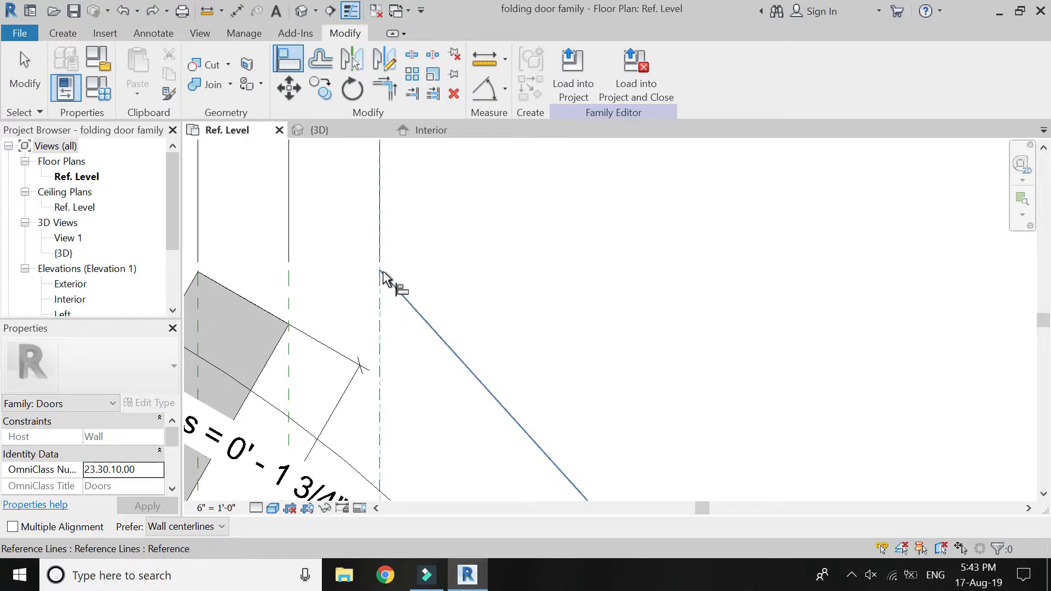
middle_drag(382, 279, 378, 275)
click(376, 269)
click(361, 370)
scroll(385, 179, down, 3)
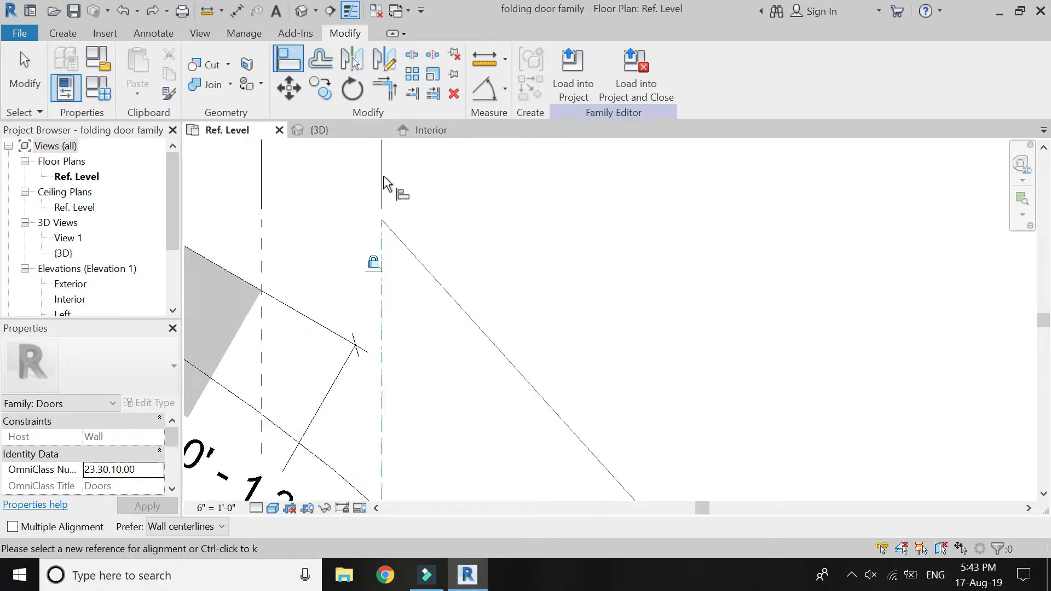
Align the left sloping line's lower endpoint to the short horizontal reference plane at hinge level and lock it.
scroll(384, 179, down, 4)
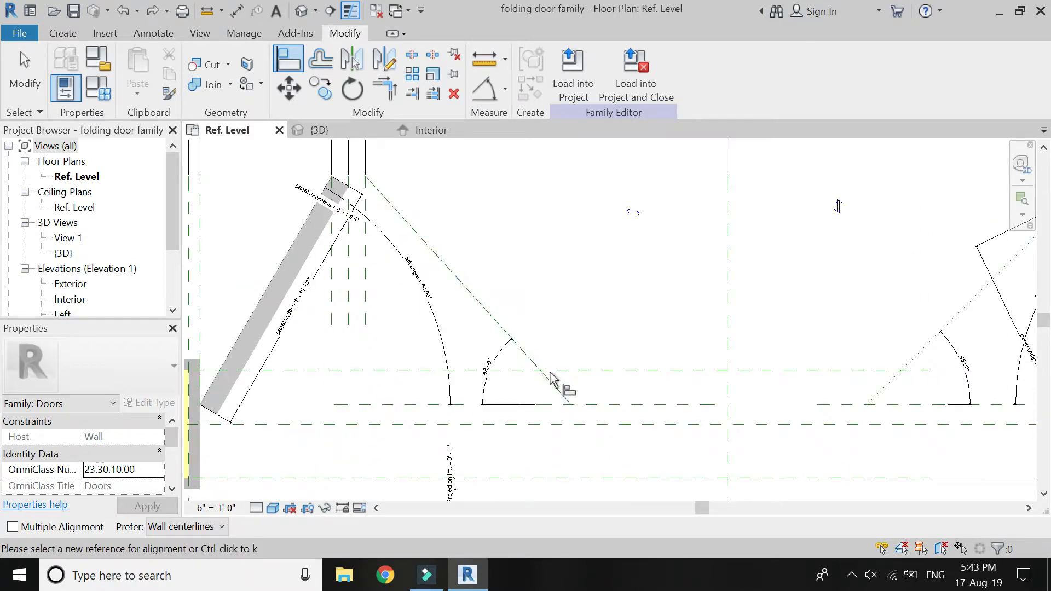
scroll(550, 378, up, 6)
click(584, 453)
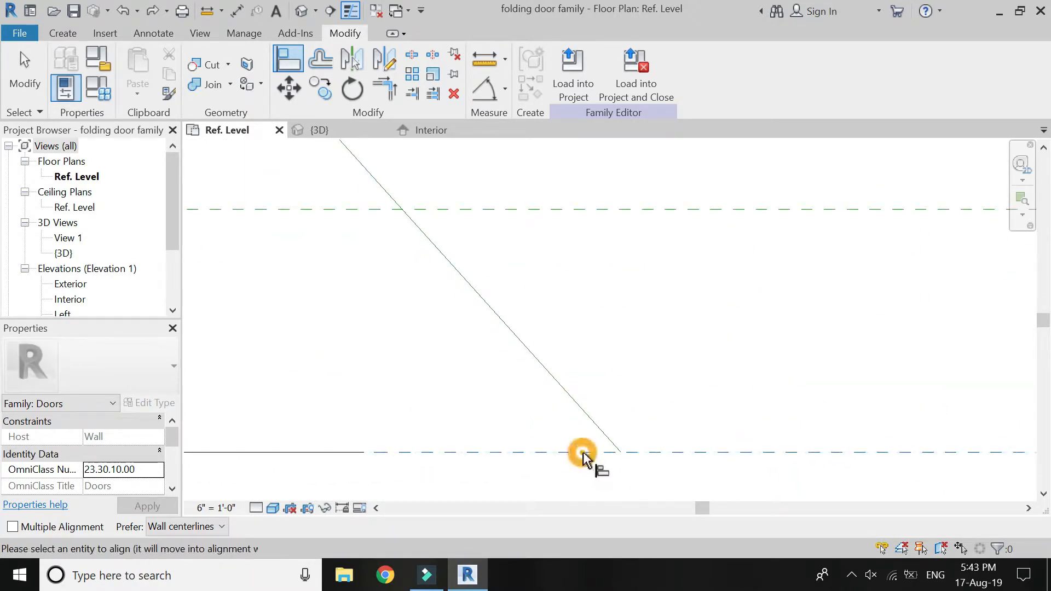
click(620, 455)
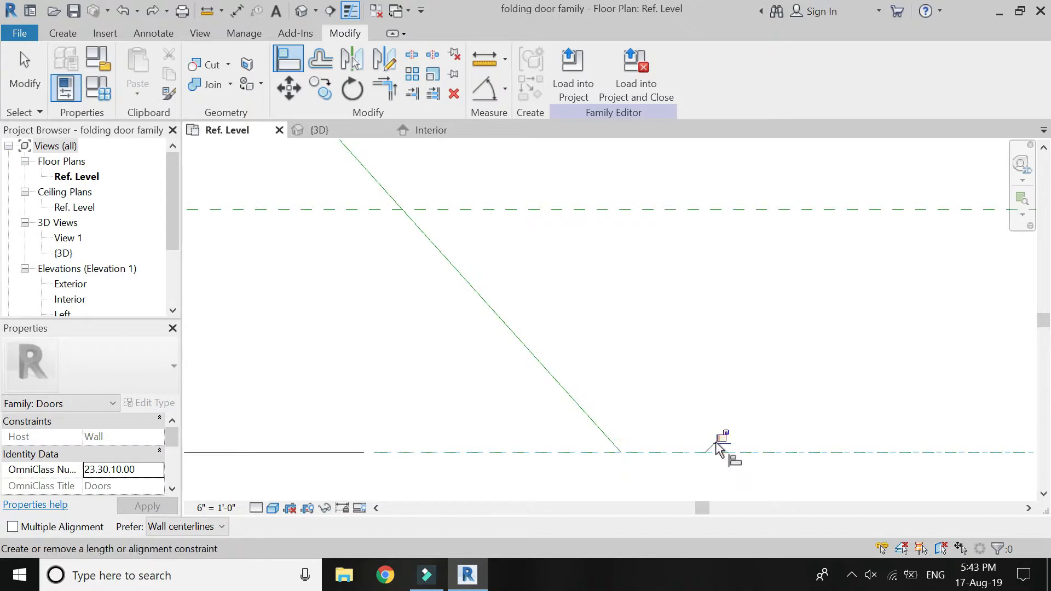
scroll(470, 434, down, 5)
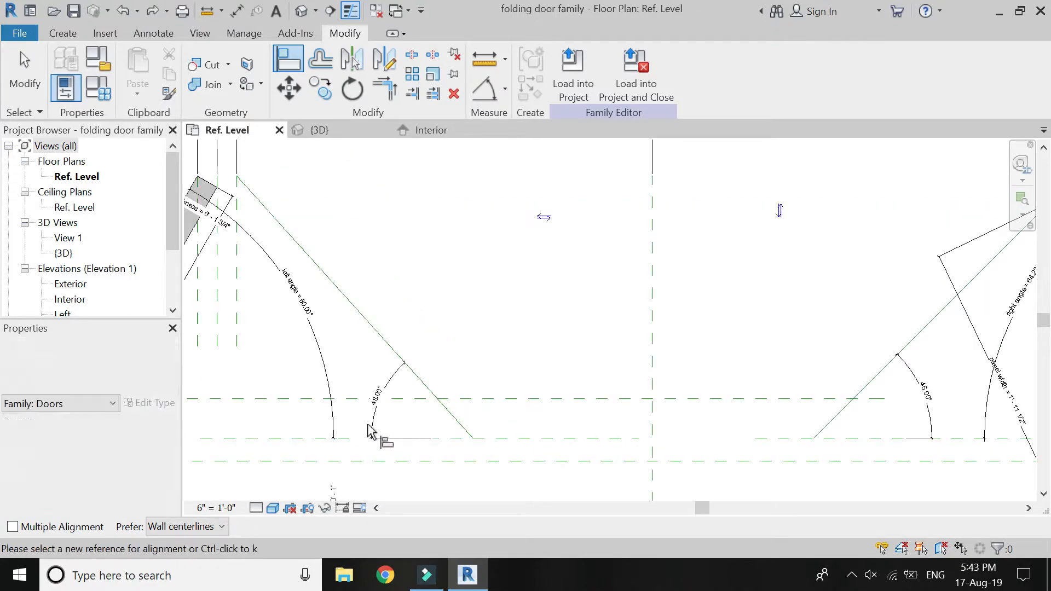
Align the right sloping line's upper endpoint to the innermost vertical reference plane on that side and lock it.
key(Escape)
key(a)
key(l)
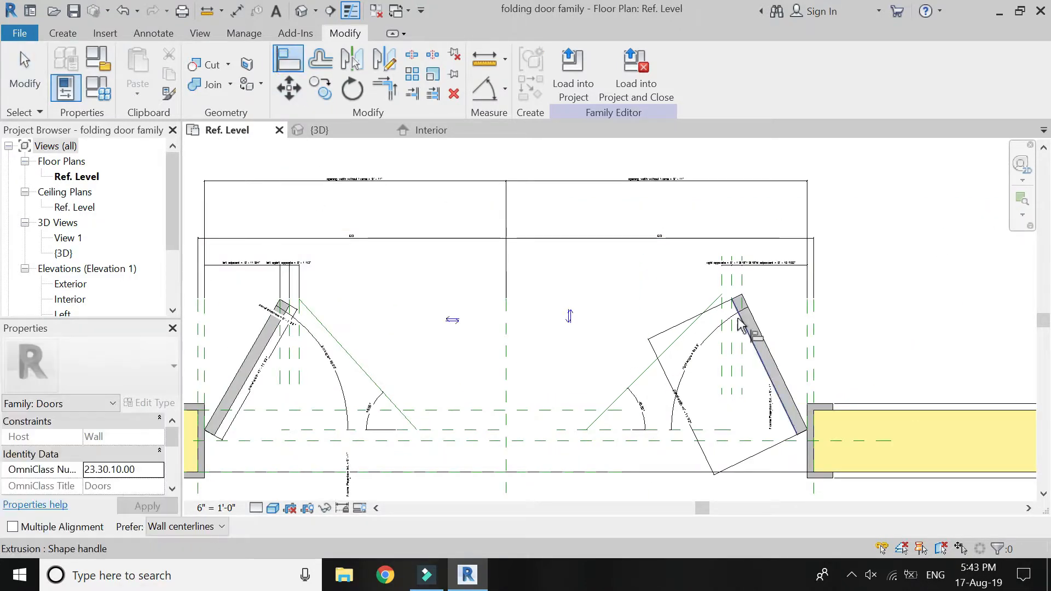
scroll(729, 298, up, 3)
scroll(717, 280, up, 3)
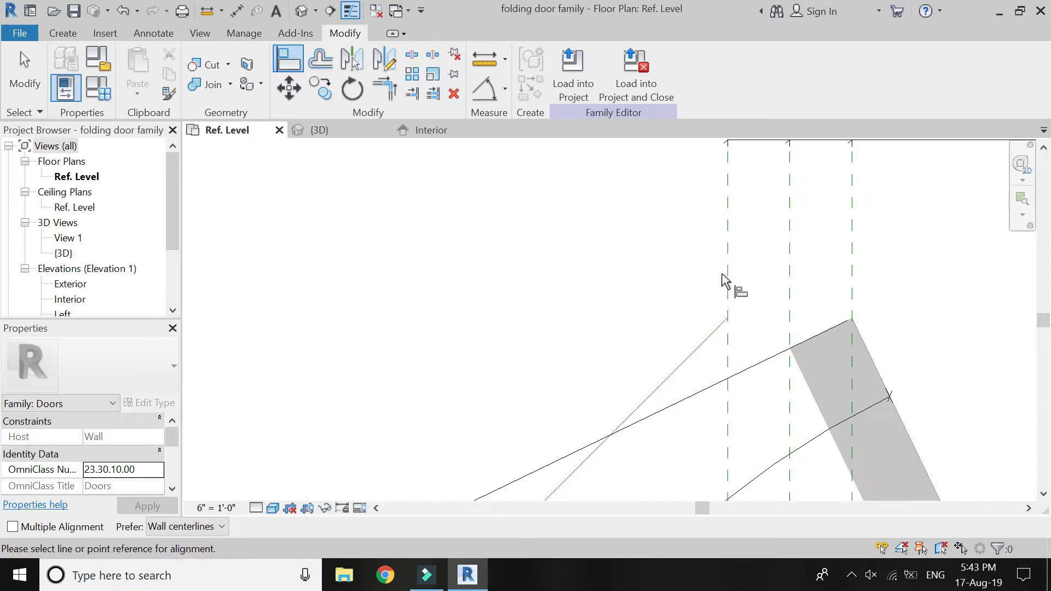
click(730, 344)
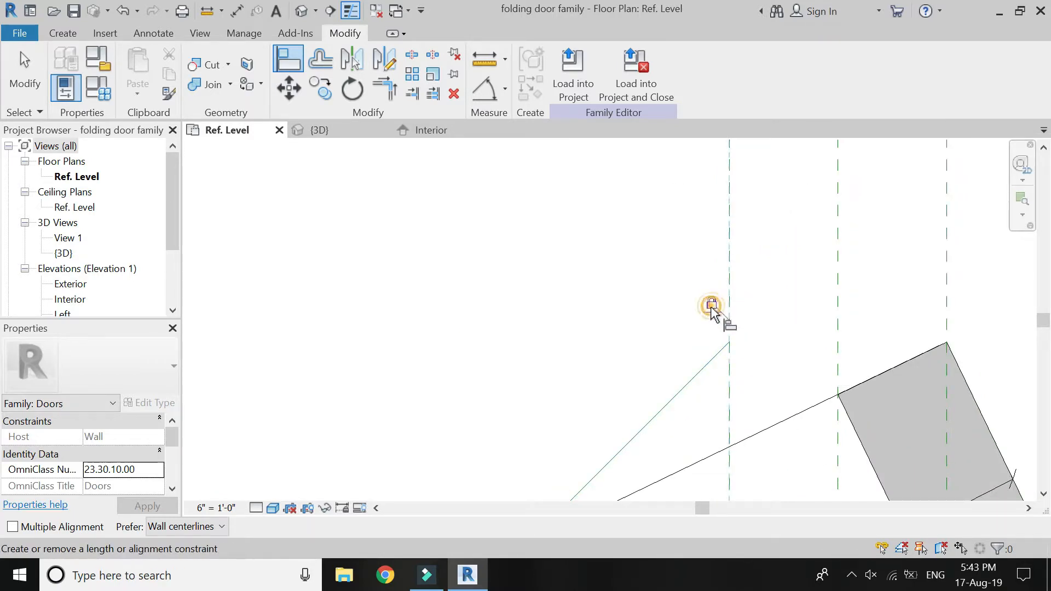
Align and lock the right sloping line's lower endpoint to the short horizontal reference plane at hinge level.
scroll(685, 235, down, 4)
scroll(489, 442, up, 4)
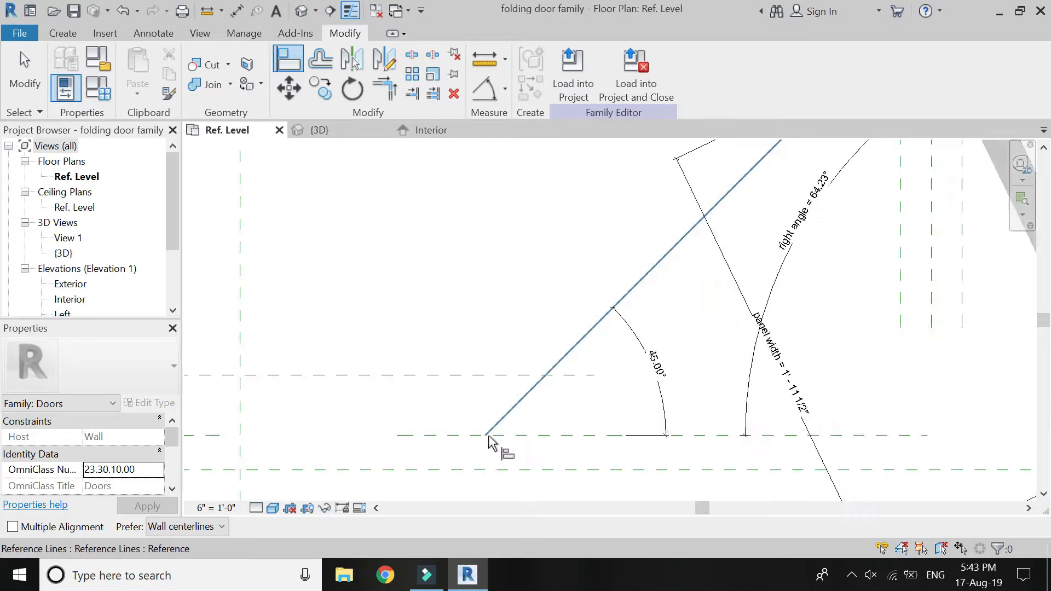
scroll(489, 442, up, 2)
click(482, 439)
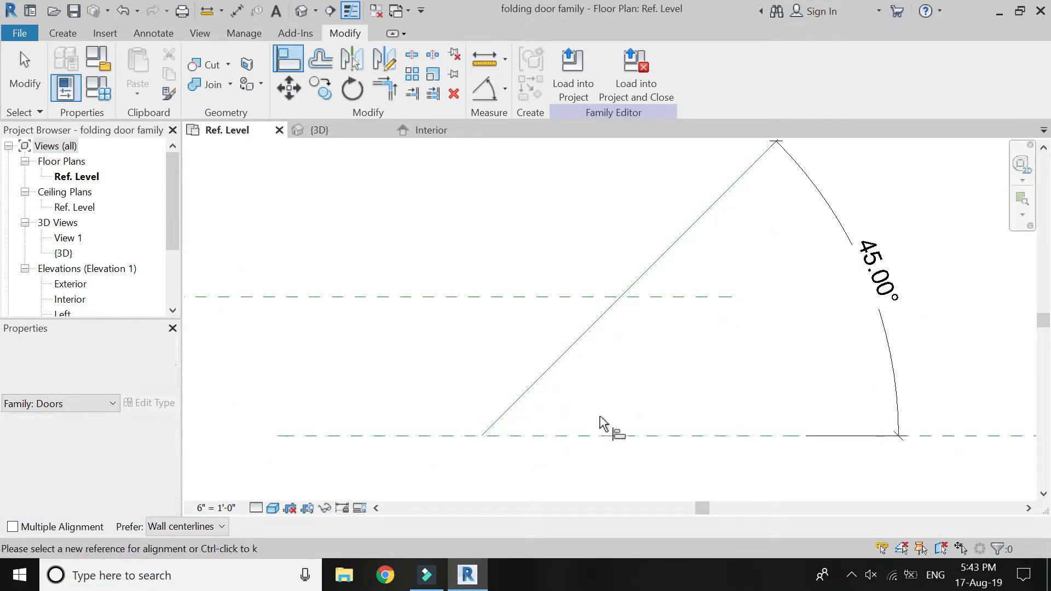
key(Escape)
key(Escape)
Label the left sloping line's angular dimension with the left angle parameter.
scroll(704, 392, down, 5)
scroll(435, 386, up, 3)
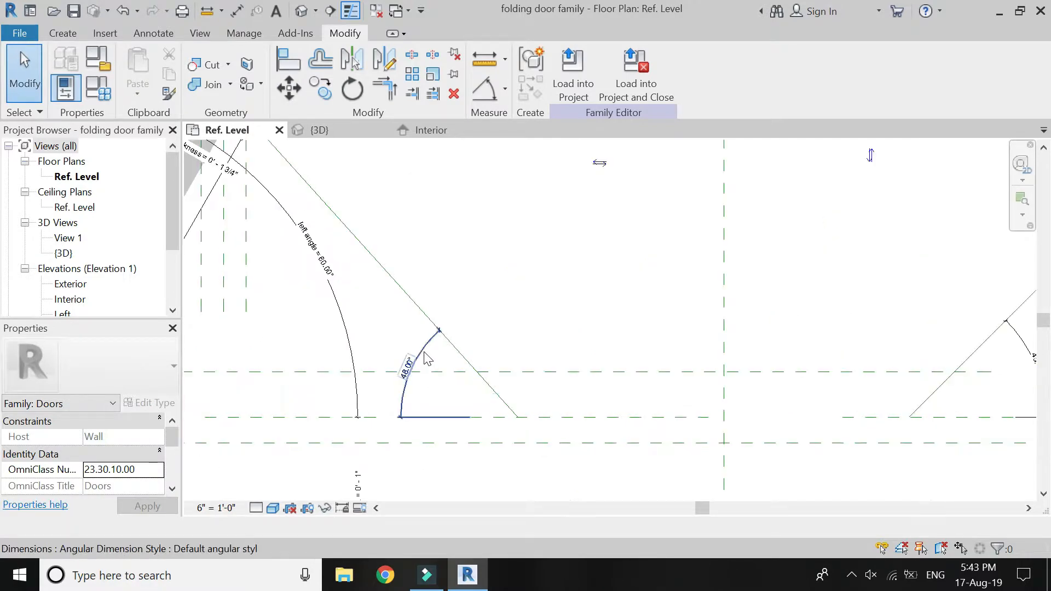
click(422, 366)
scroll(554, 434, down, 2)
click(614, 71)
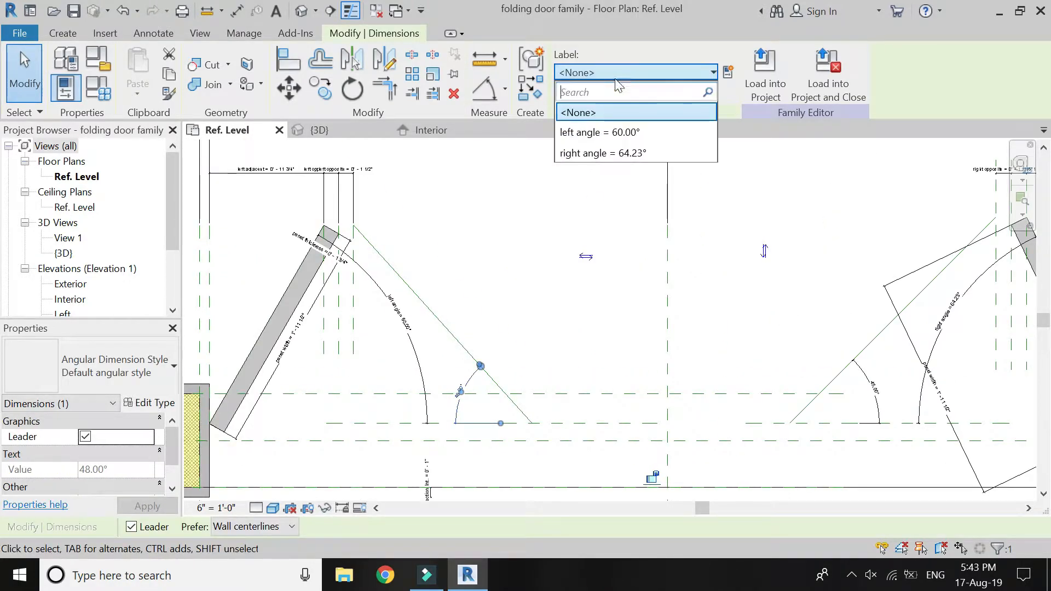
click(619, 133)
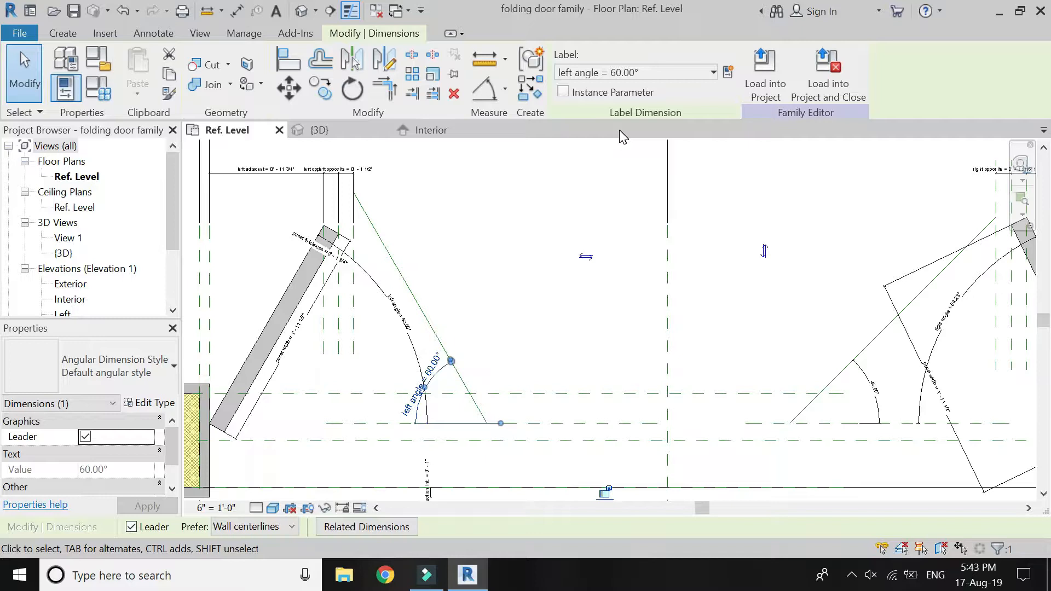
Label the right sloping line's angular dimension with the right angle parameter.
click(845, 408)
click(875, 388)
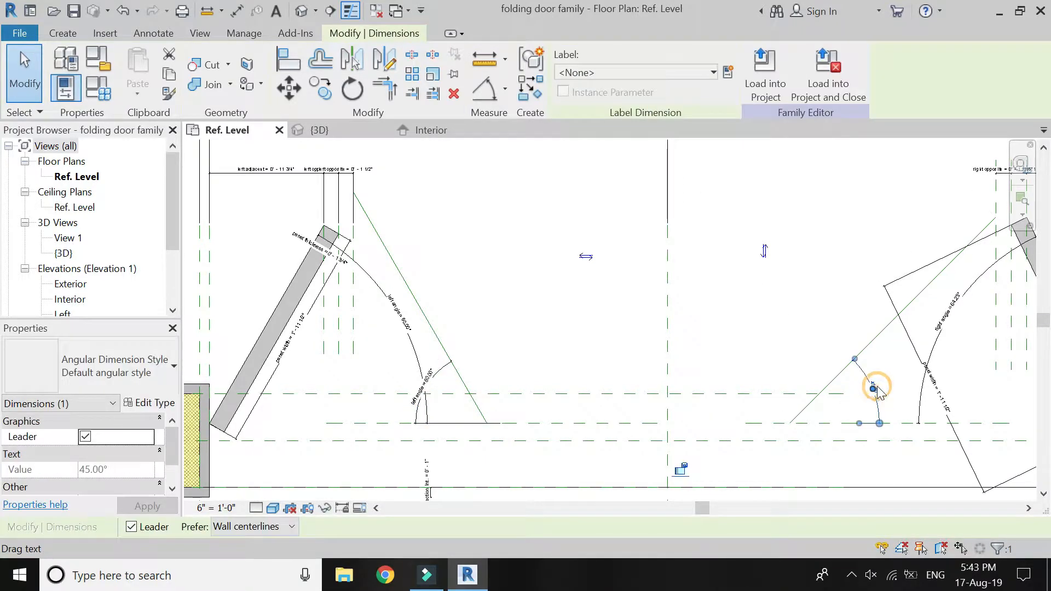
click(669, 72)
click(638, 153)
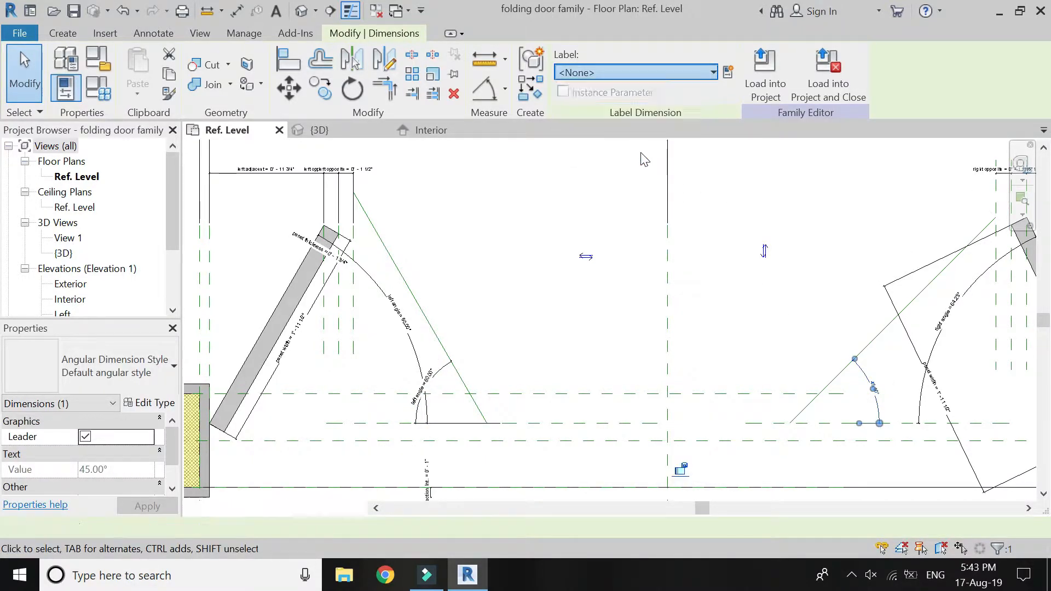
click(632, 171)
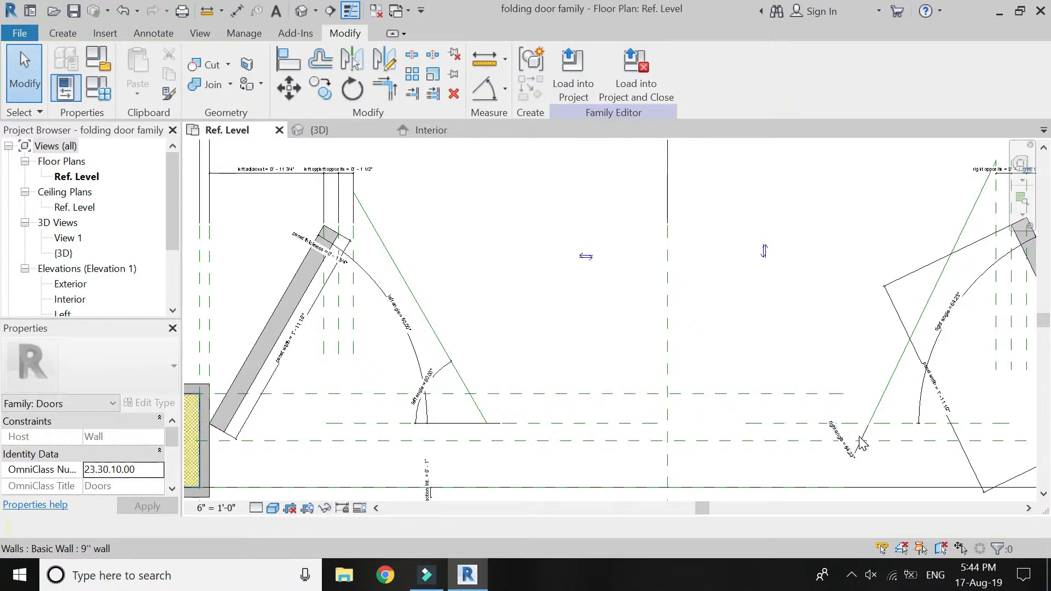
Turn the temporary length dimensions of the right and left sloping reference lines into permanent dimensions.
click(909, 348)
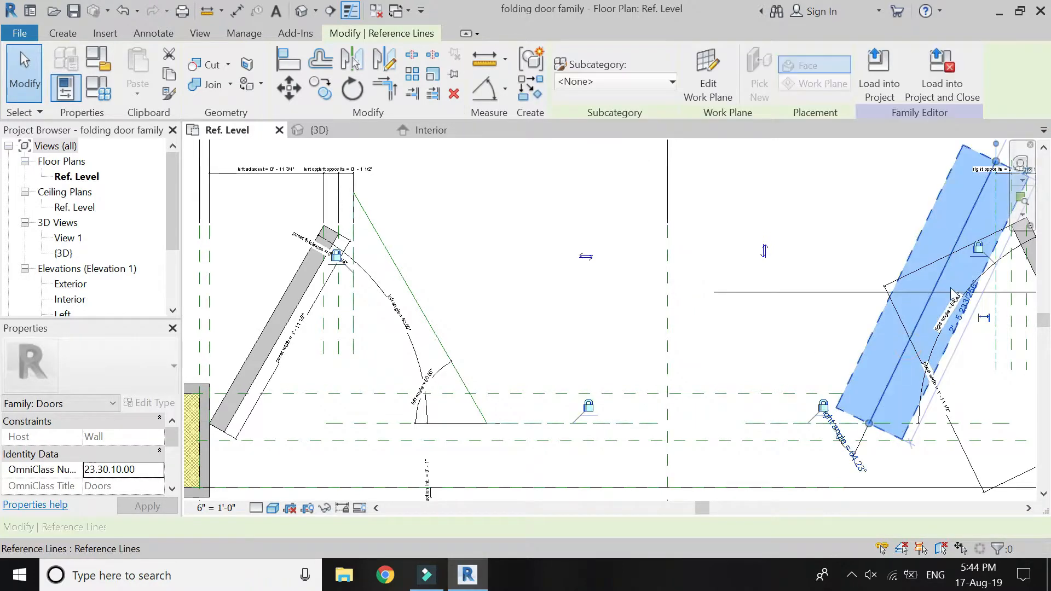
scroll(655, 368, down, 1)
scroll(874, 343, up, 1)
click(909, 326)
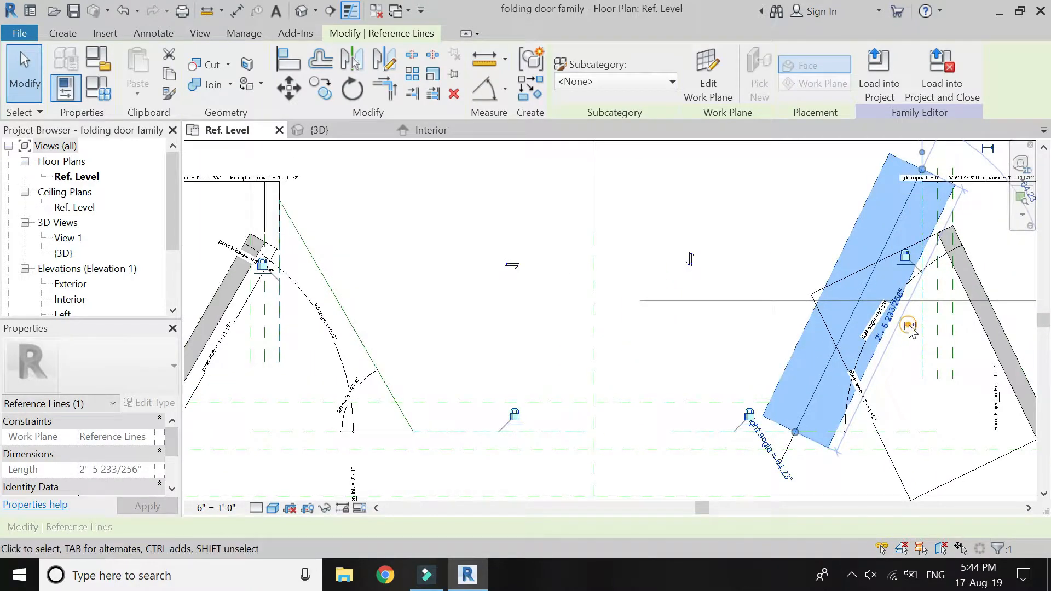
click(902, 357)
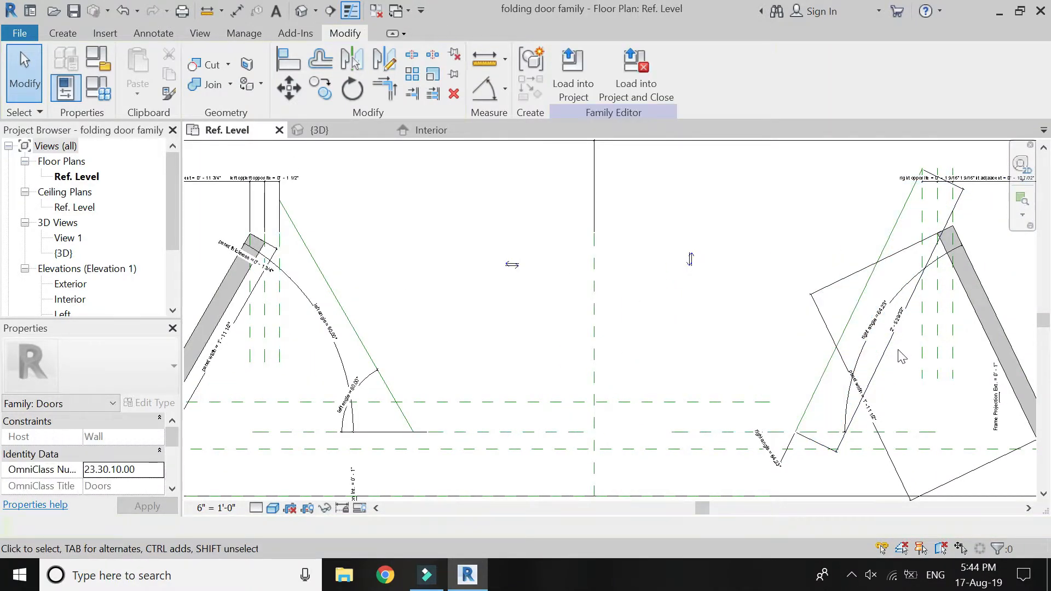
click(349, 326)
click(377, 312)
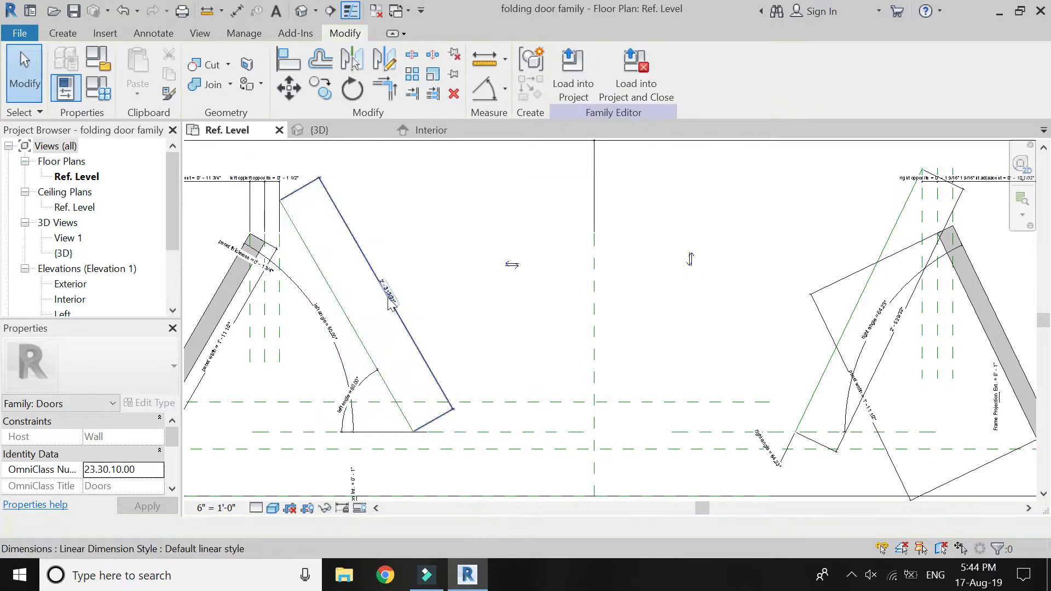
Label the left sloping line's length dimension with the panel width parameter.
click(388, 295)
click(714, 73)
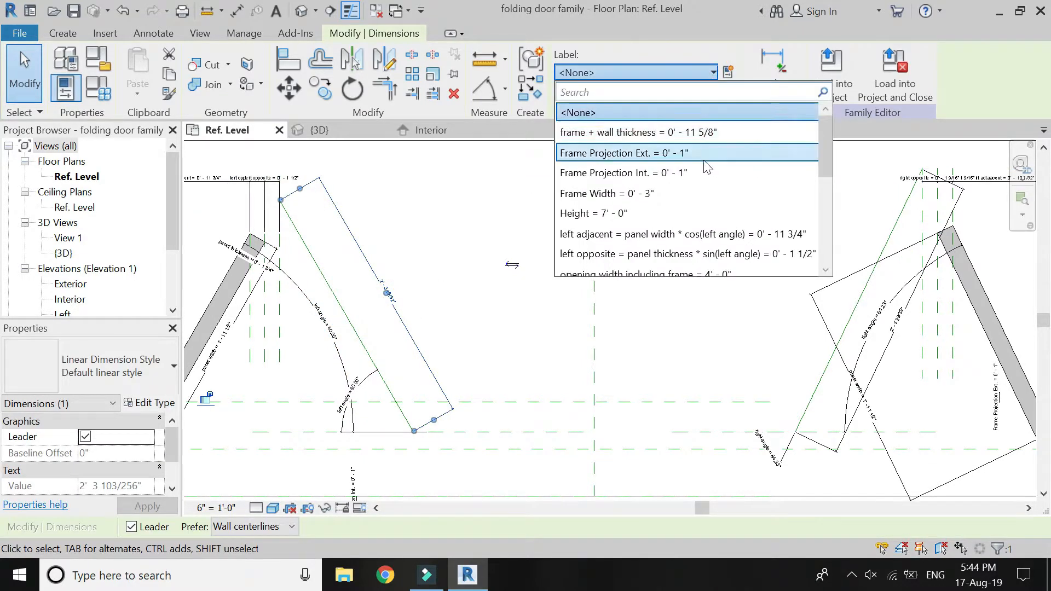
scroll(699, 196, down, 1)
scroll(699, 197, down, 1)
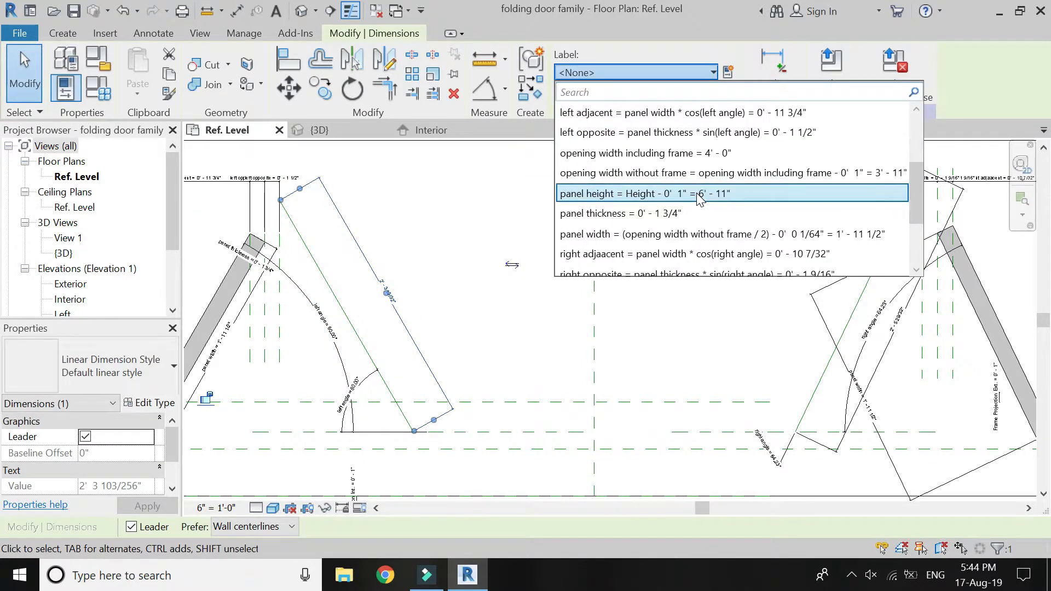
click(693, 235)
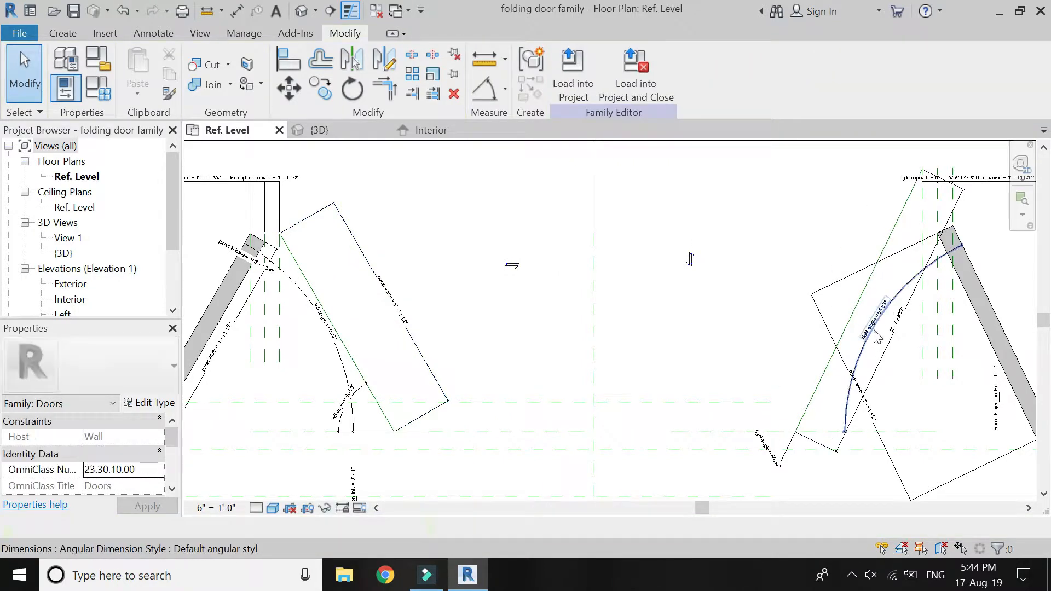
Label the right sloping line's length dimension with the panel width parameter.
click(895, 333)
click(684, 73)
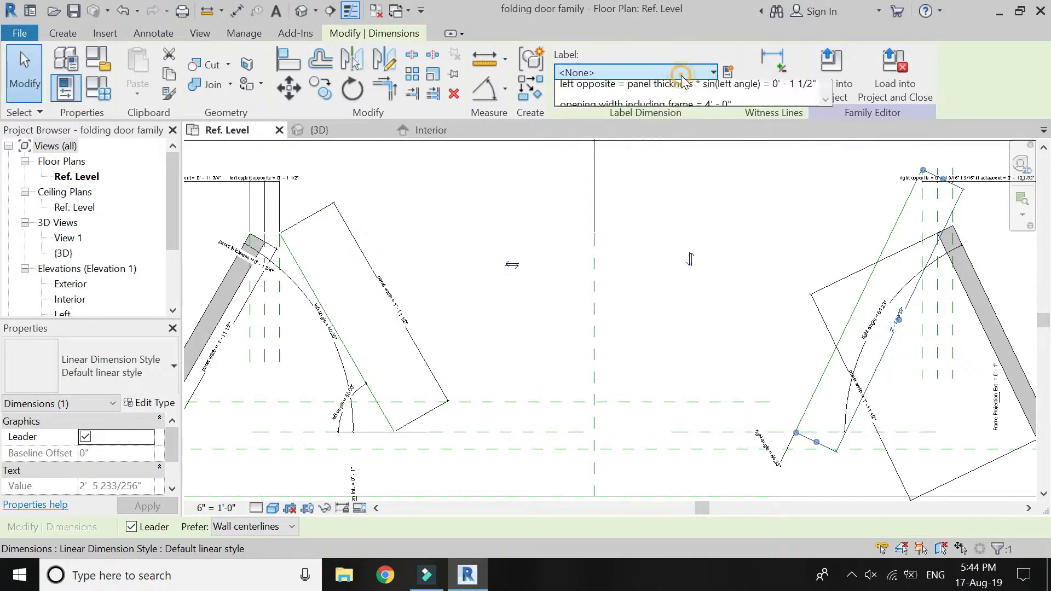
scroll(685, 224, down, 1)
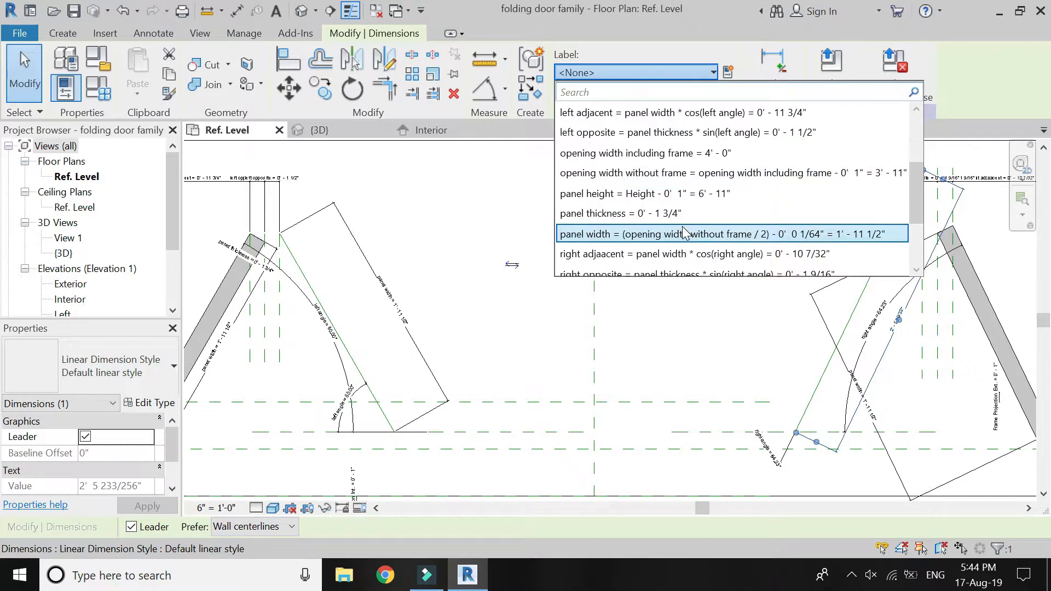
click(684, 234)
click(683, 241)
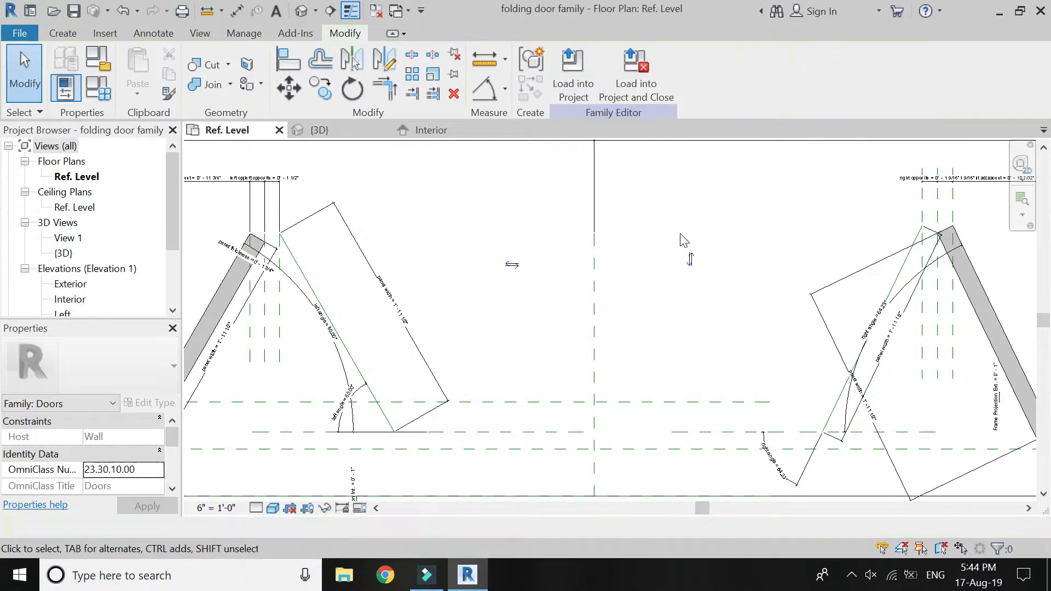
Start an extrusion and set its work plane by picking a plane at the left sloping reference line.
scroll(608, 280, down, 1)
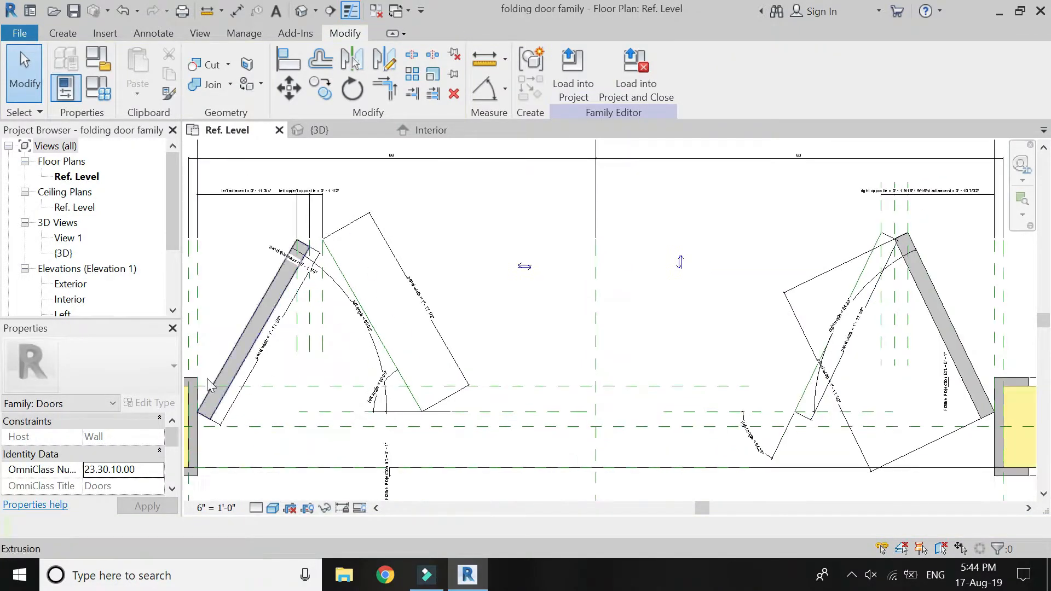
scroll(287, 328, up, 2)
scroll(530, 334, down, 2)
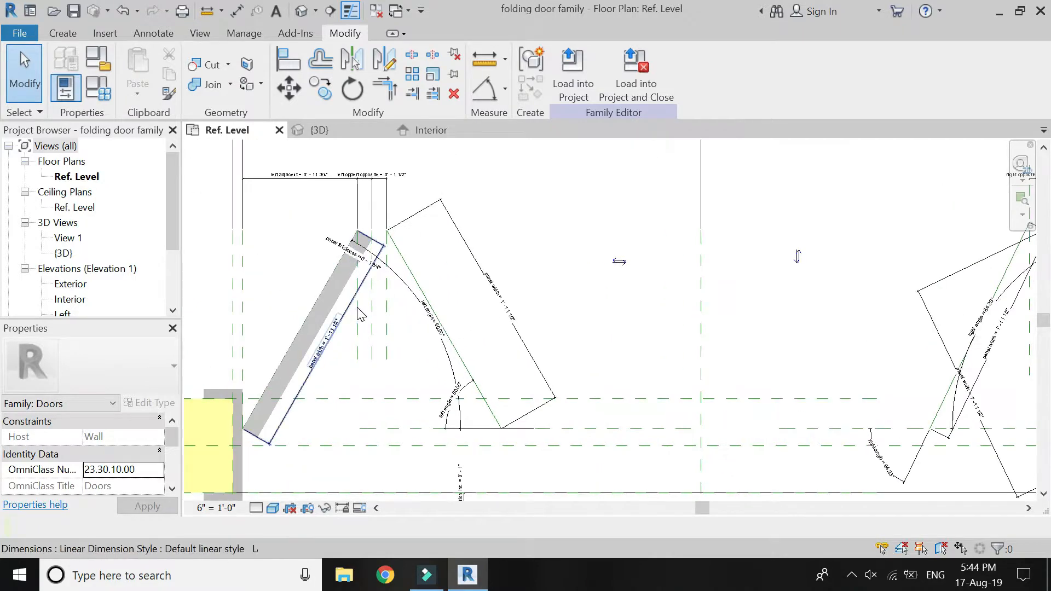
scroll(359, 307, up, 2)
click(62, 34)
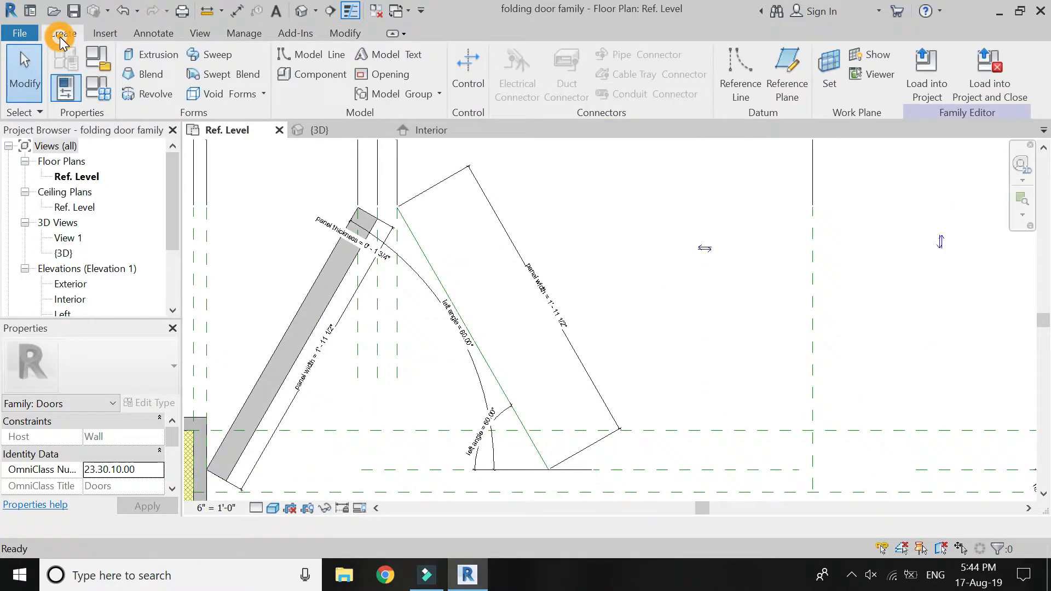
click(130, 57)
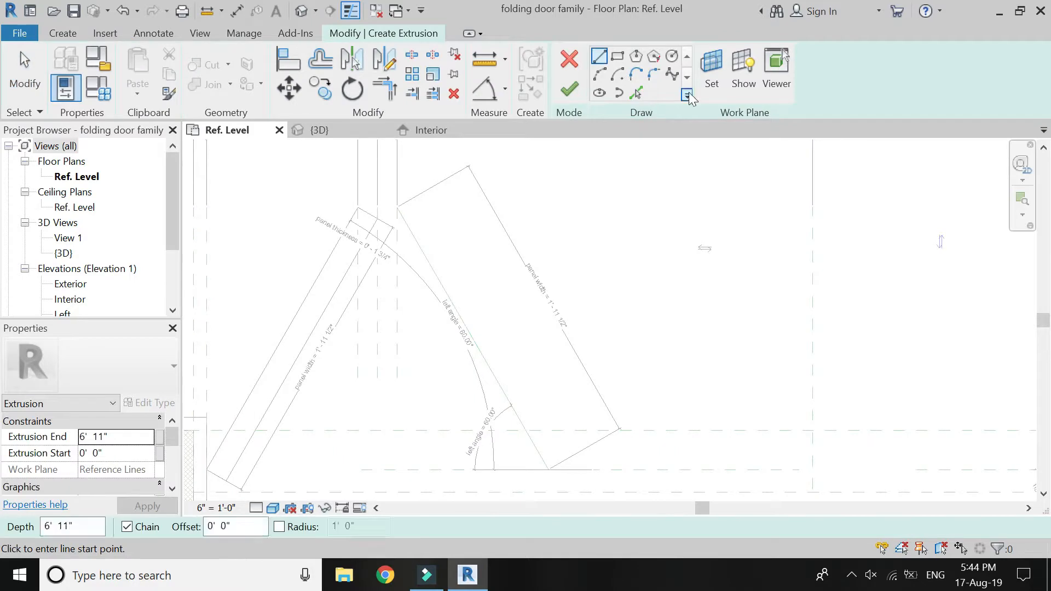
click(711, 79)
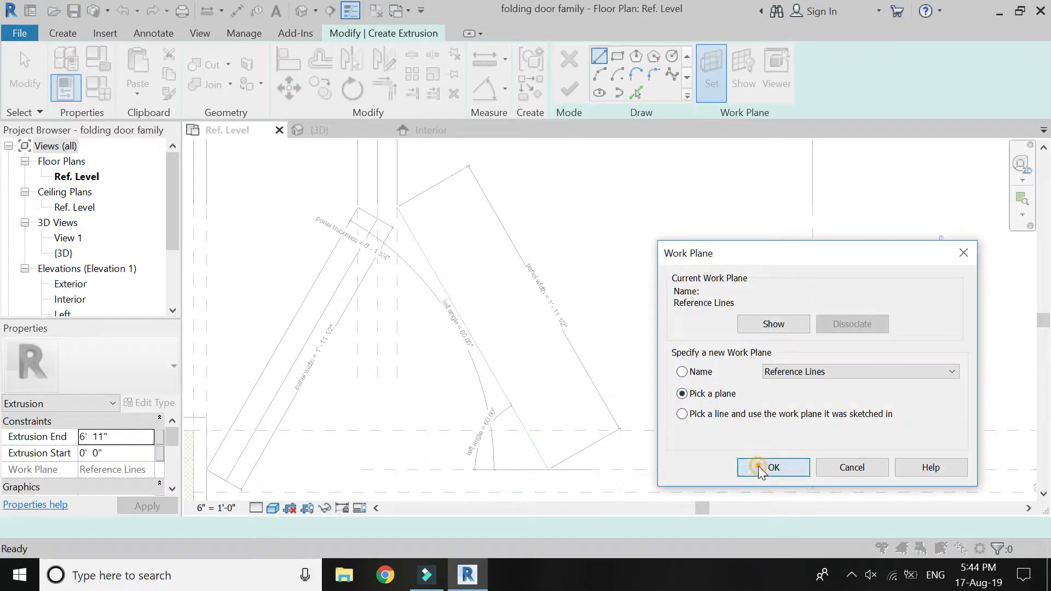
click(760, 468)
click(438, 283)
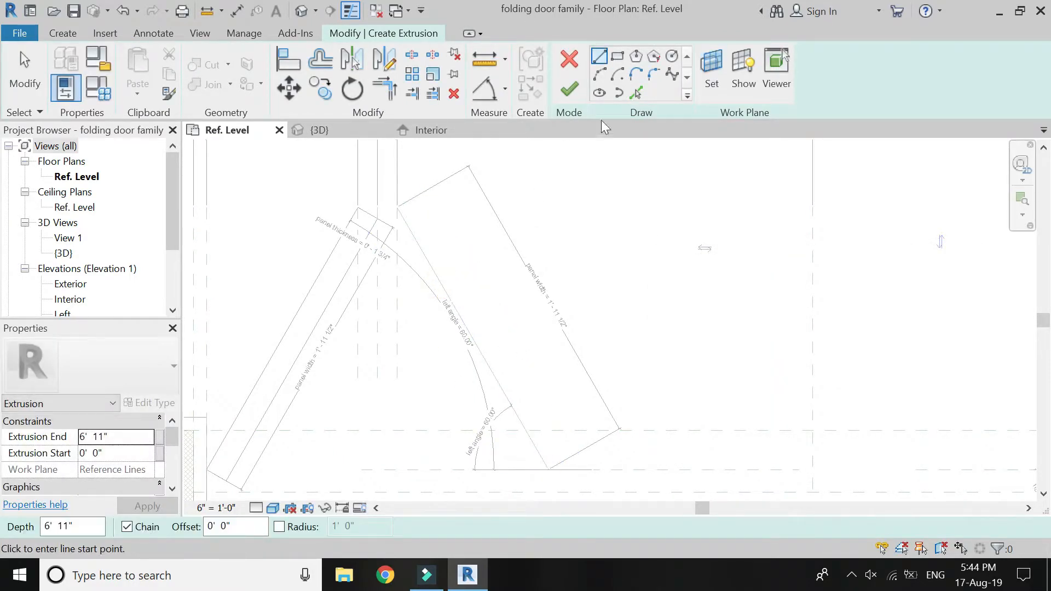
Sketch the second left panel's outline from the sloping reference line, with a copy offset 1 3/4" and both ends closed by lines.
click(636, 93)
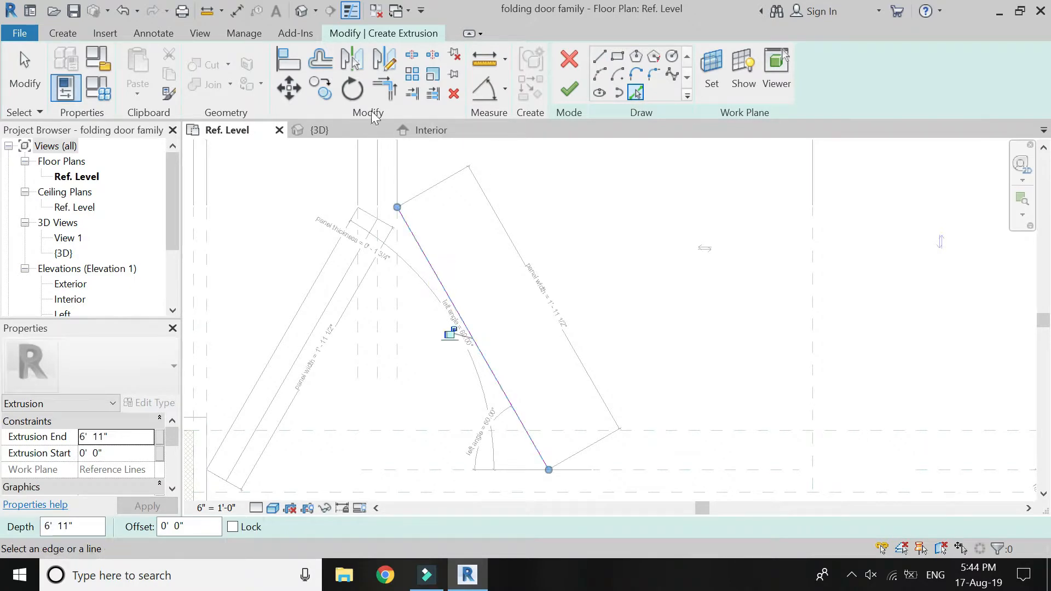
click(321, 59)
click(418, 251)
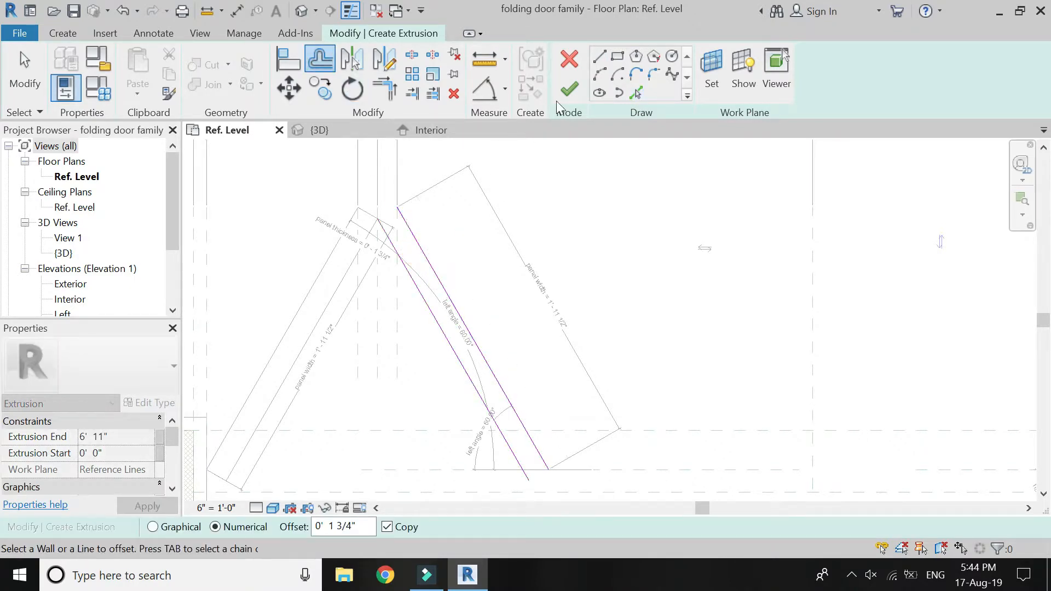
click(599, 56)
click(377, 218)
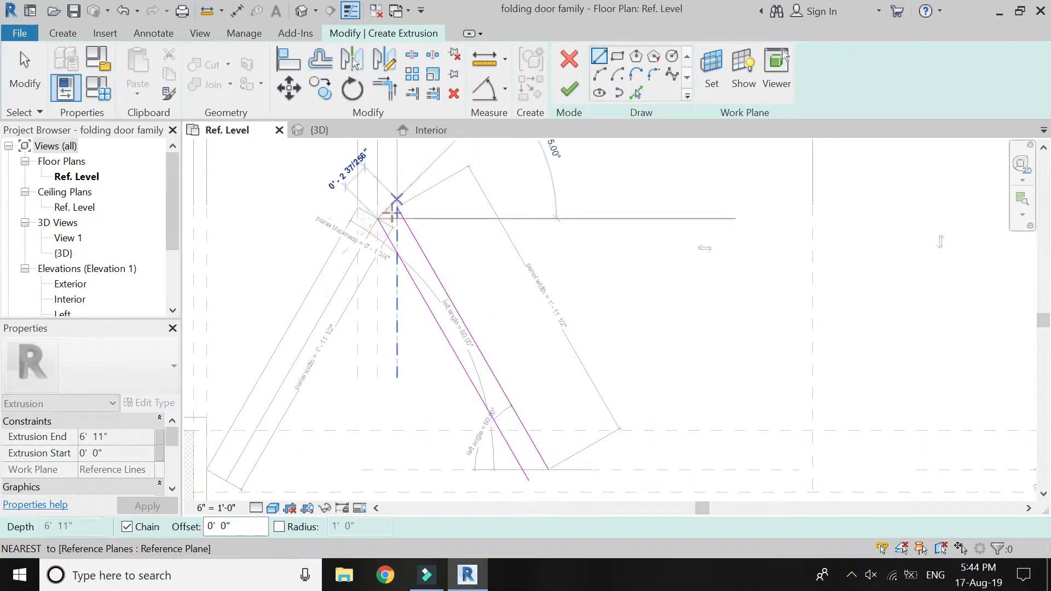
click(397, 208)
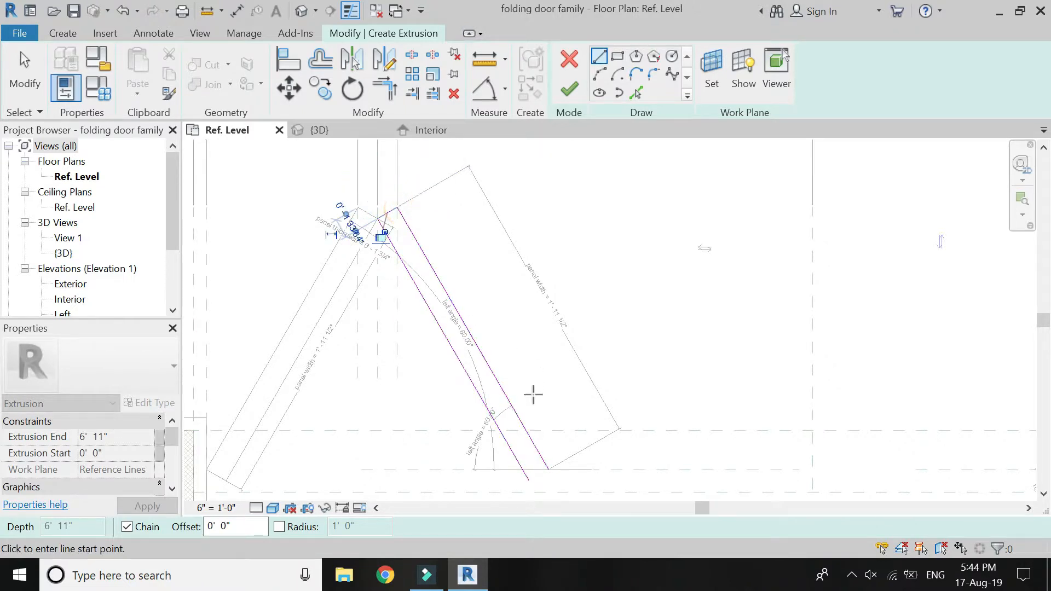
click(529, 481)
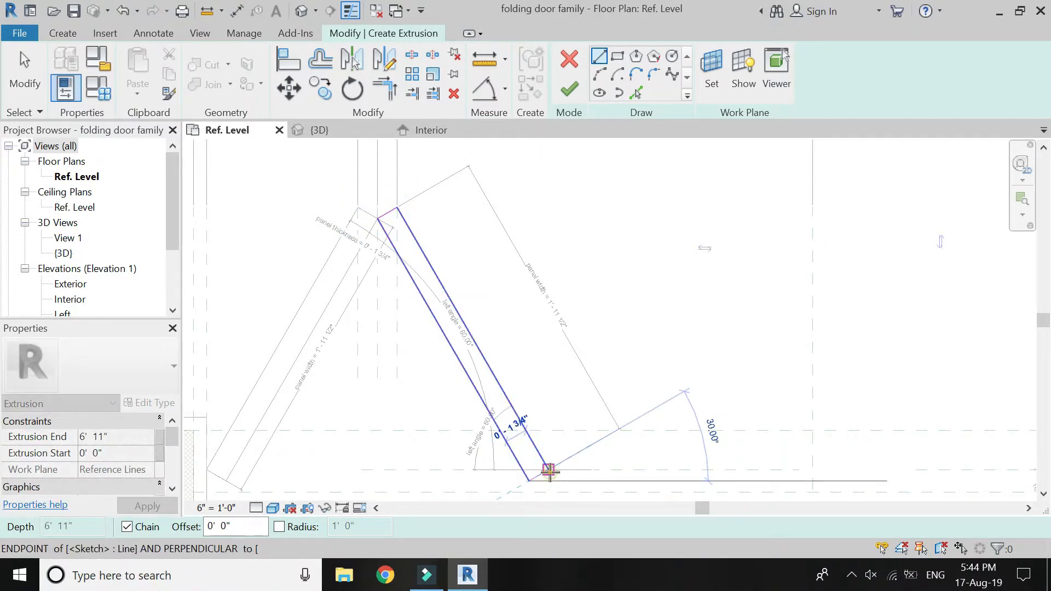
click(550, 473)
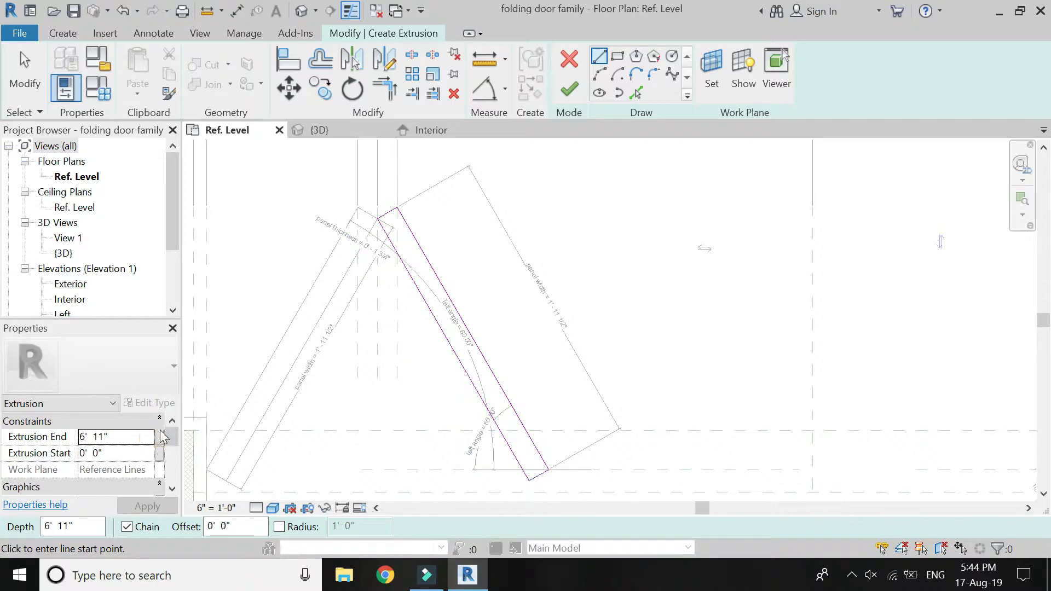
Associate the left panel's extrusion end with the panel height parameter and finish the extrusion.
click(159, 437)
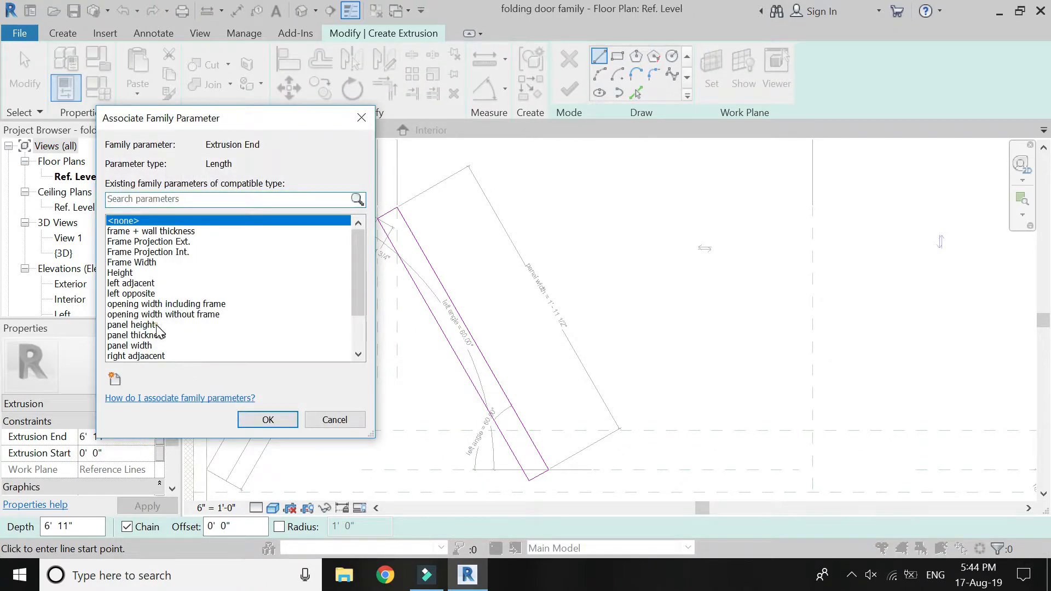
click(157, 326)
click(268, 419)
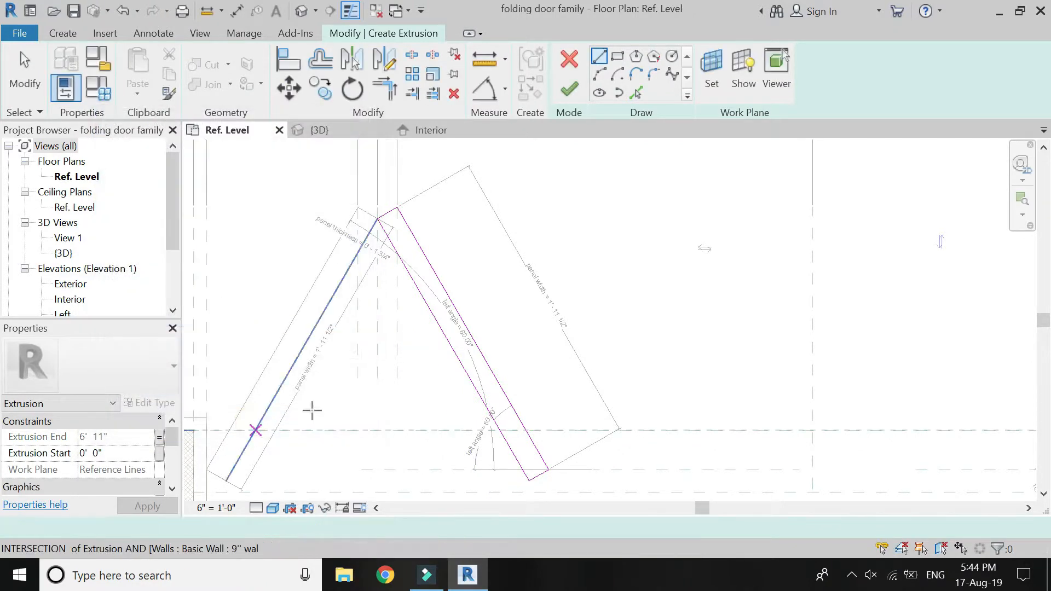
click(569, 89)
click(486, 275)
Start another extrusion and set its work plane by picking a plane at the right sloping reference line.
scroll(268, 337, down, 3)
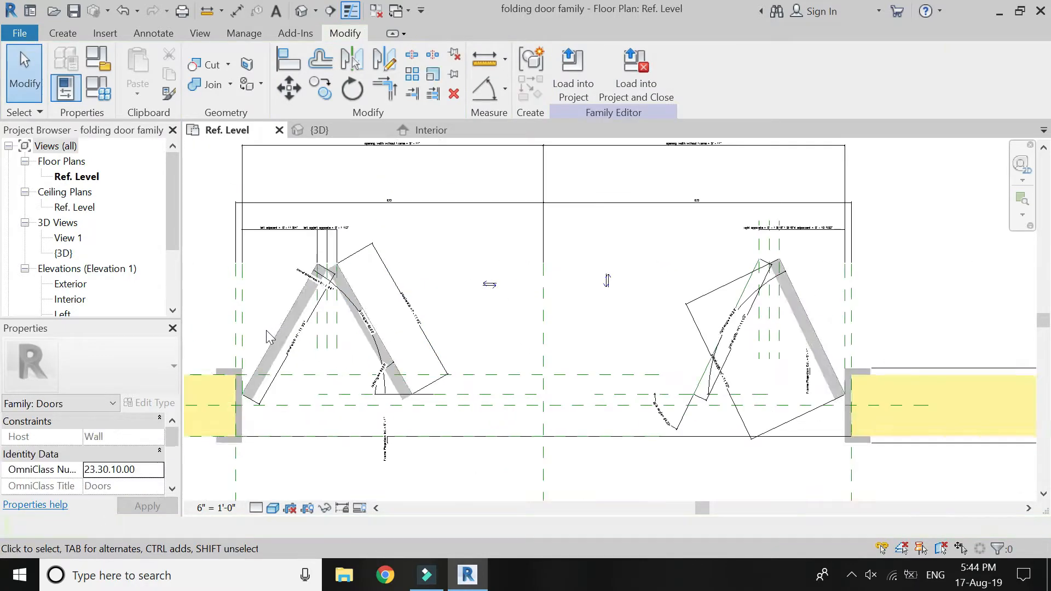
scroll(802, 386, up, 4)
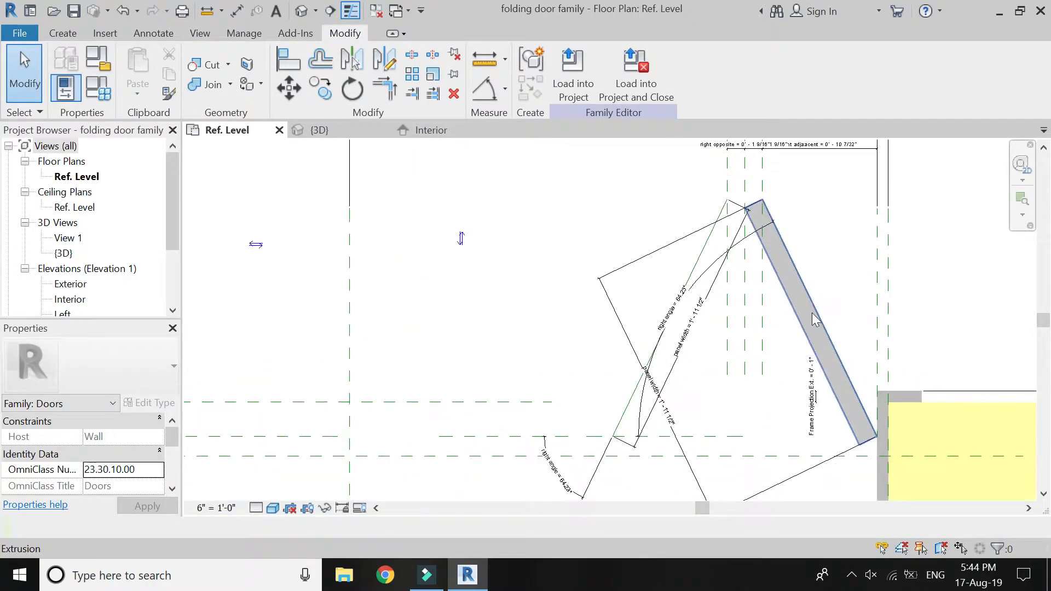
click(63, 33)
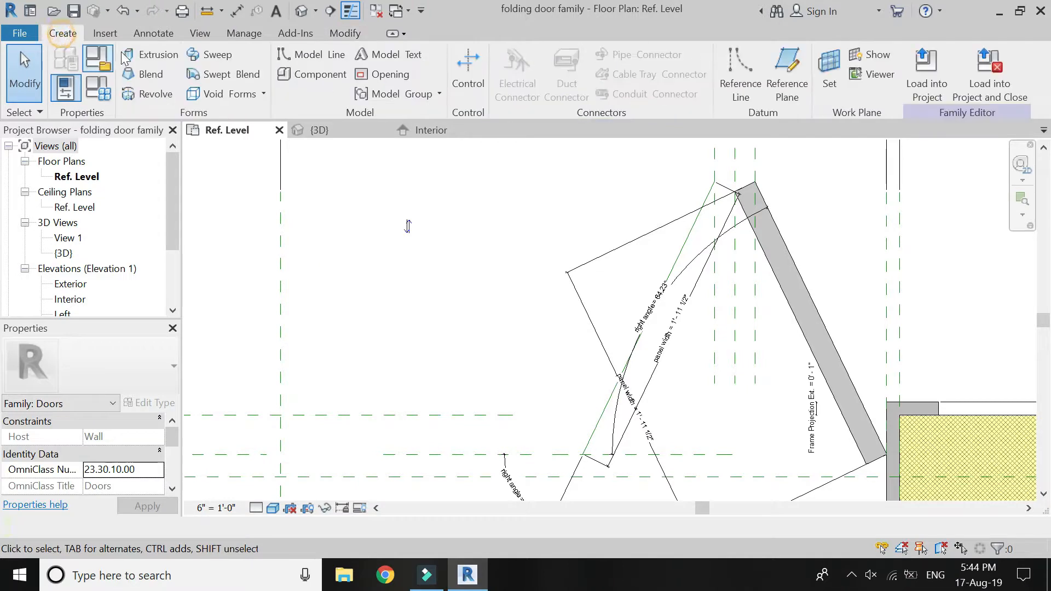
click(718, 82)
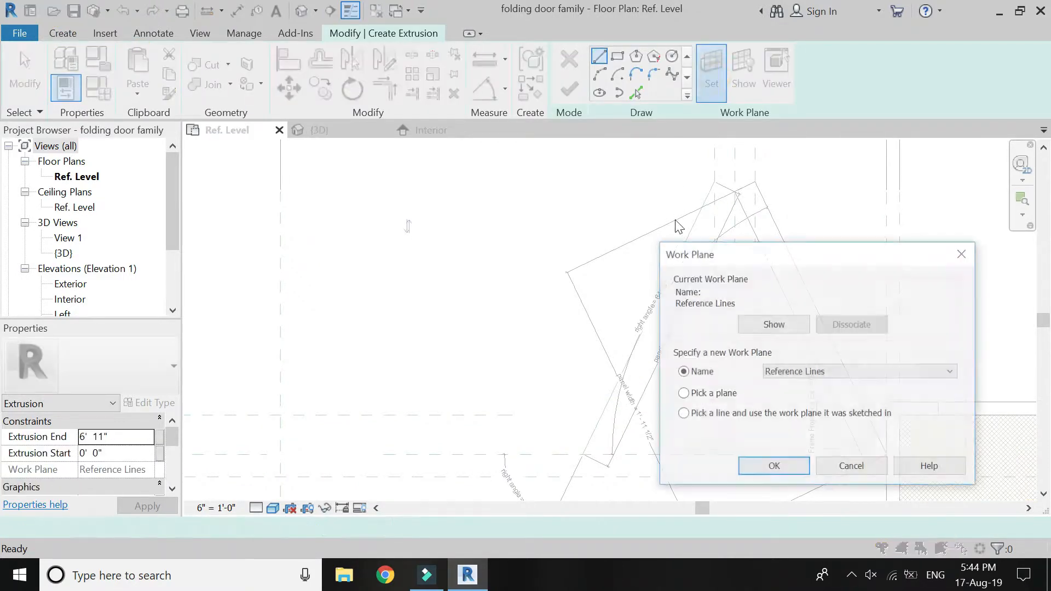
click(769, 469)
click(685, 230)
Sketch the second right panel's outline from the sloping reference line, with a copy offset 1 3/4" and both ends closed by lines.
click(635, 93)
click(691, 240)
click(321, 58)
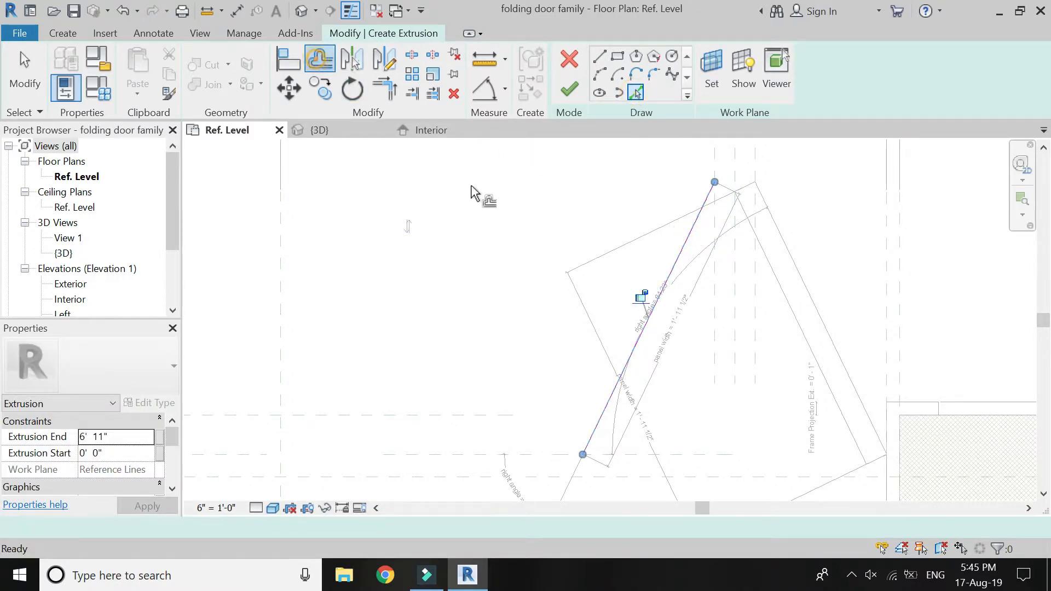
click(685, 266)
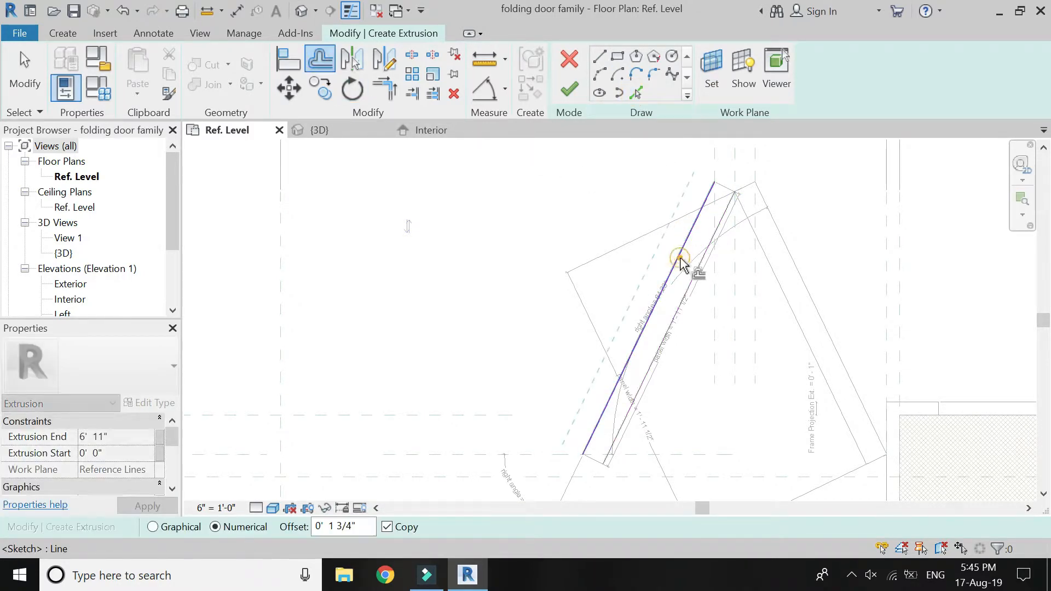
click(600, 56)
click(736, 192)
click(586, 454)
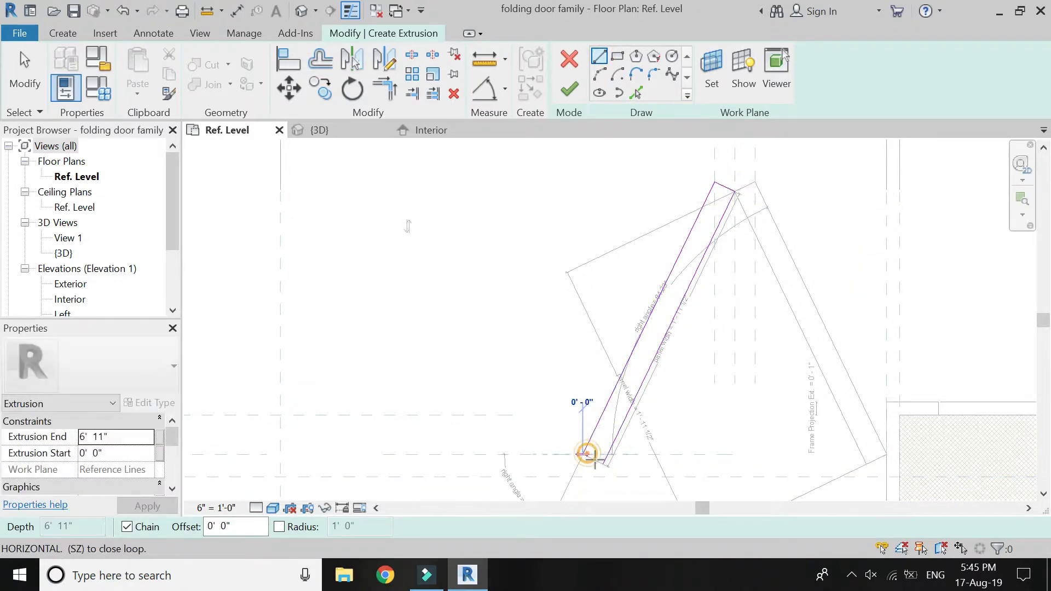
click(604, 464)
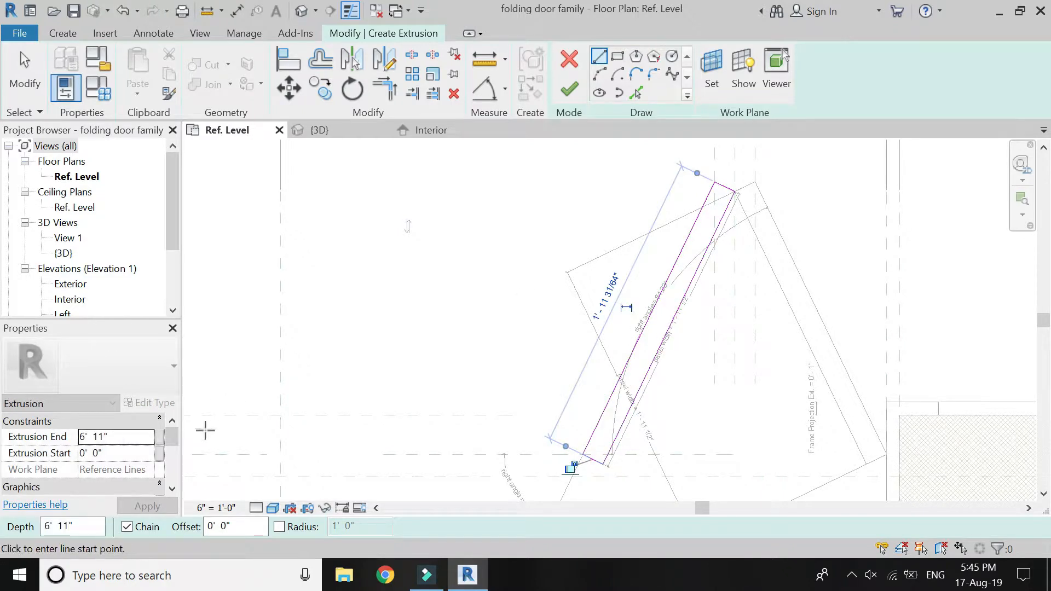
Associate the right panel's extrusion end with the panel height parameter and finish the extrusion.
click(160, 437)
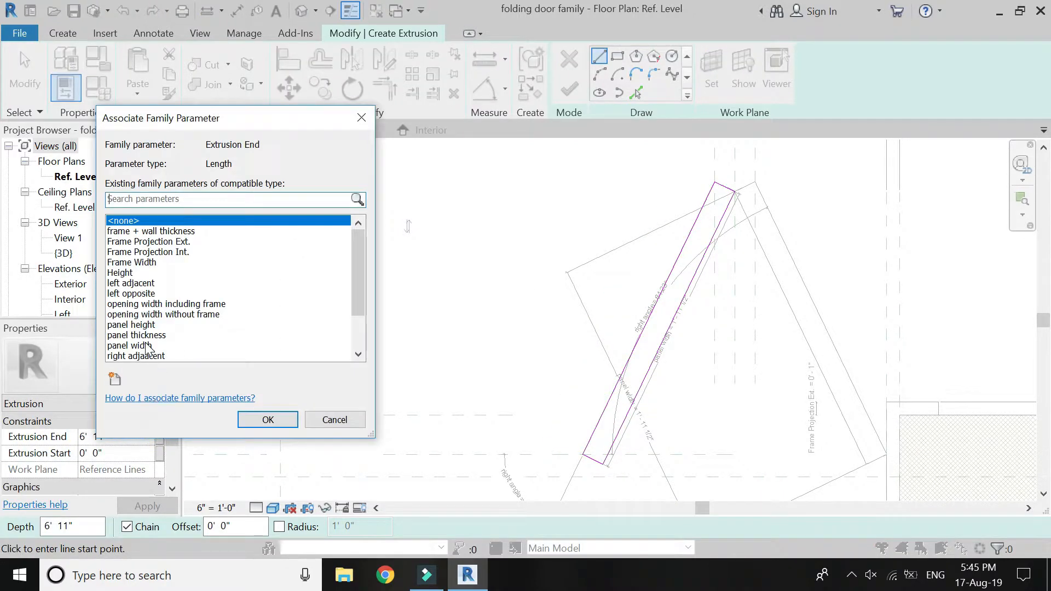
click(131, 325)
click(267, 420)
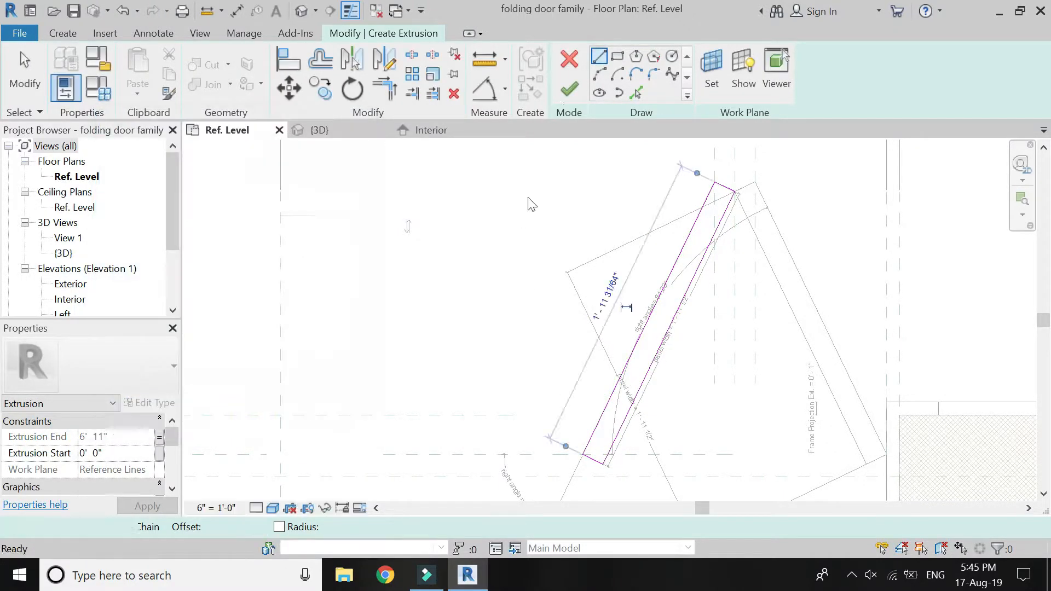
click(569, 89)
Set the left angle dimension to 0° to test closing the left pair of panels.
scroll(789, 346, down, 7)
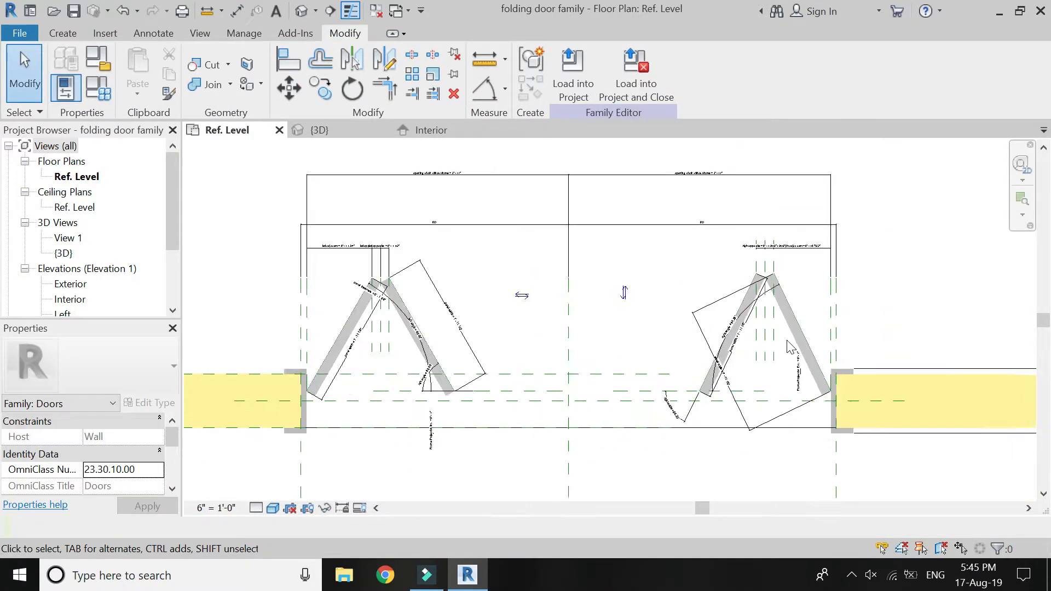
scroll(463, 355, up, 3)
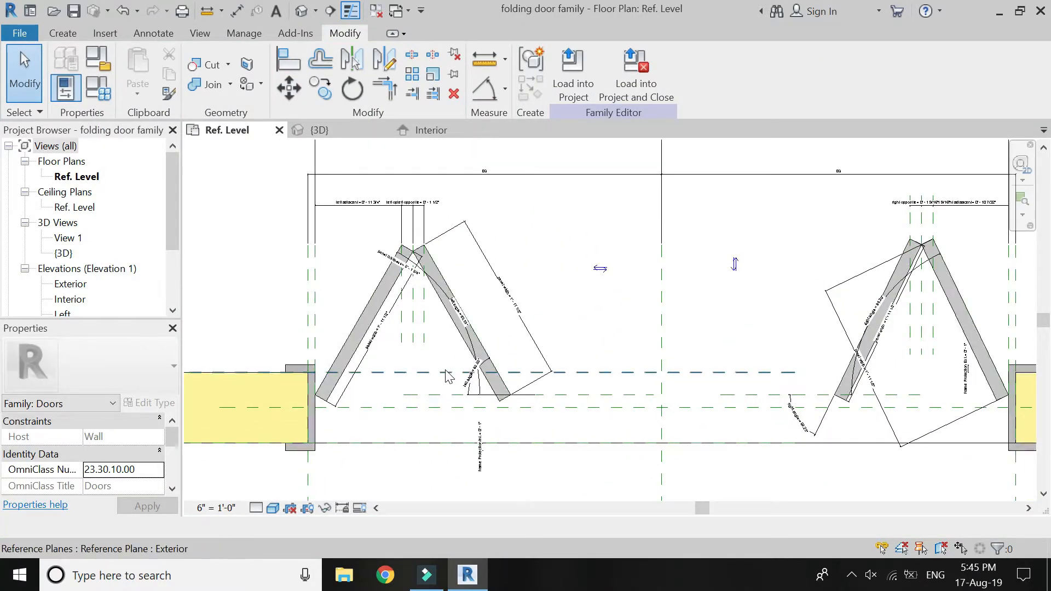
scroll(463, 360, up, 5)
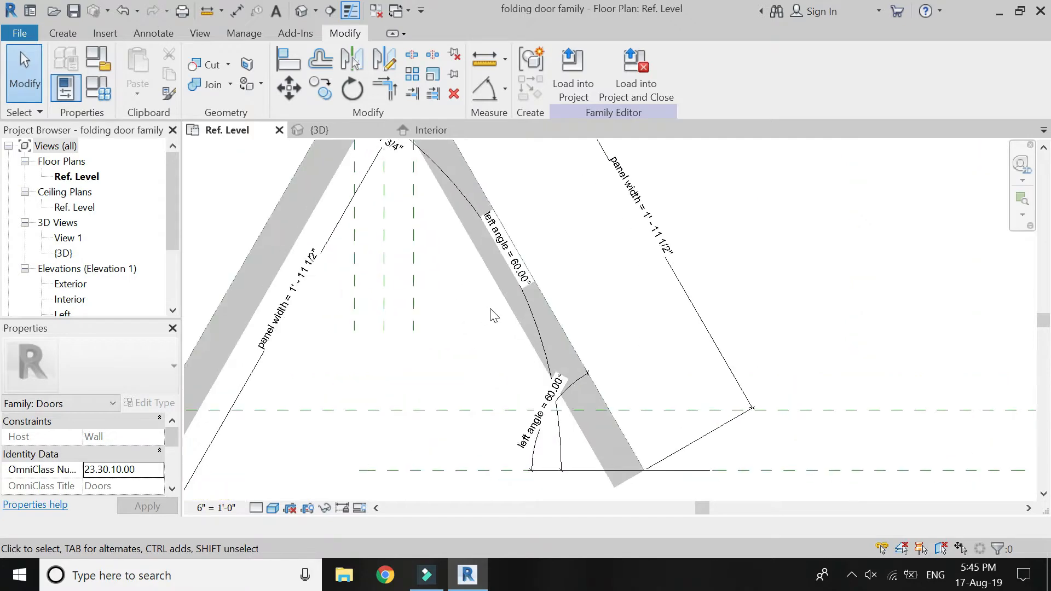
click(525, 281)
click(522, 274)
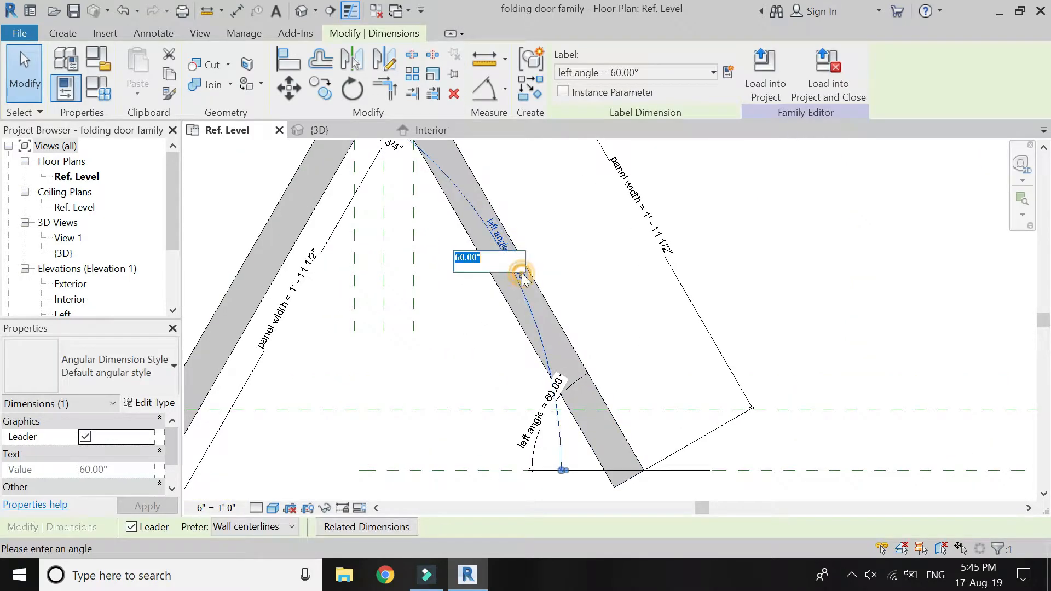
key(Return)
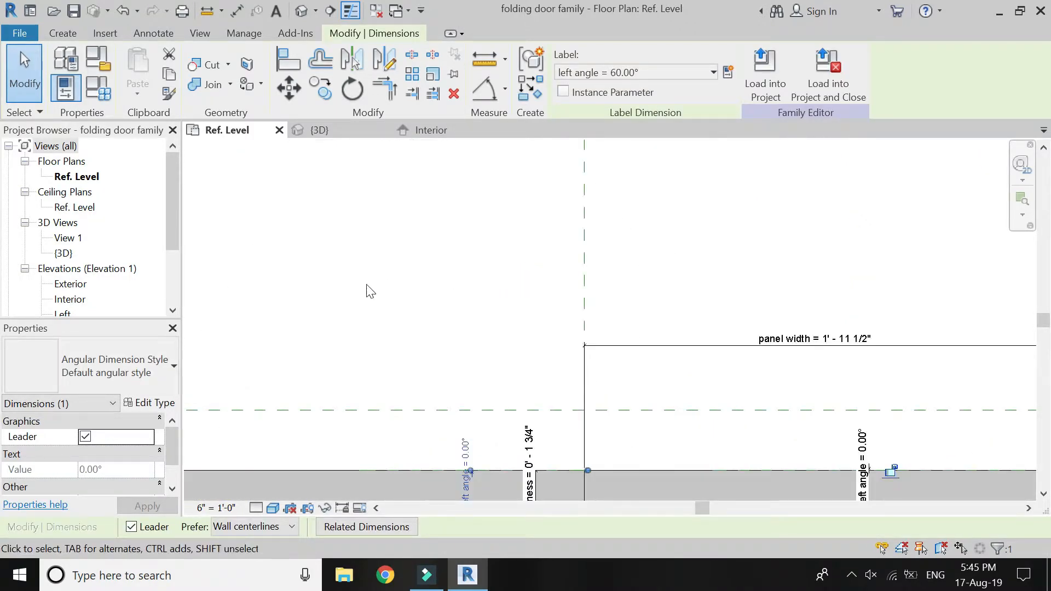
scroll(317, 316, down, 5)
click(357, 312)
Set the right angle dimension to 0° to test closing the right pair of panels.
scroll(679, 307, up, 3)
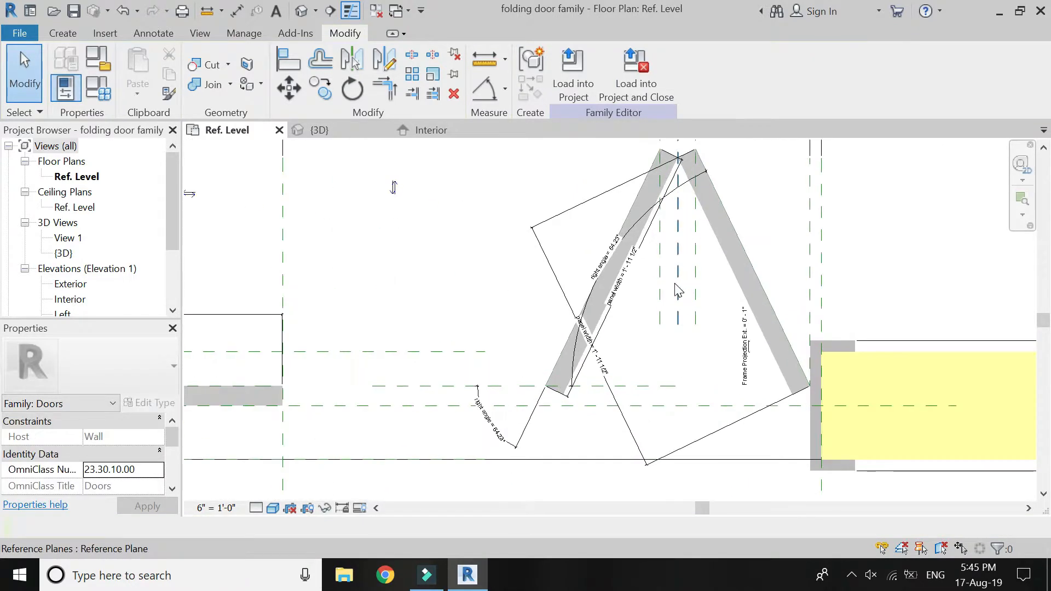
scroll(650, 269, up, 3)
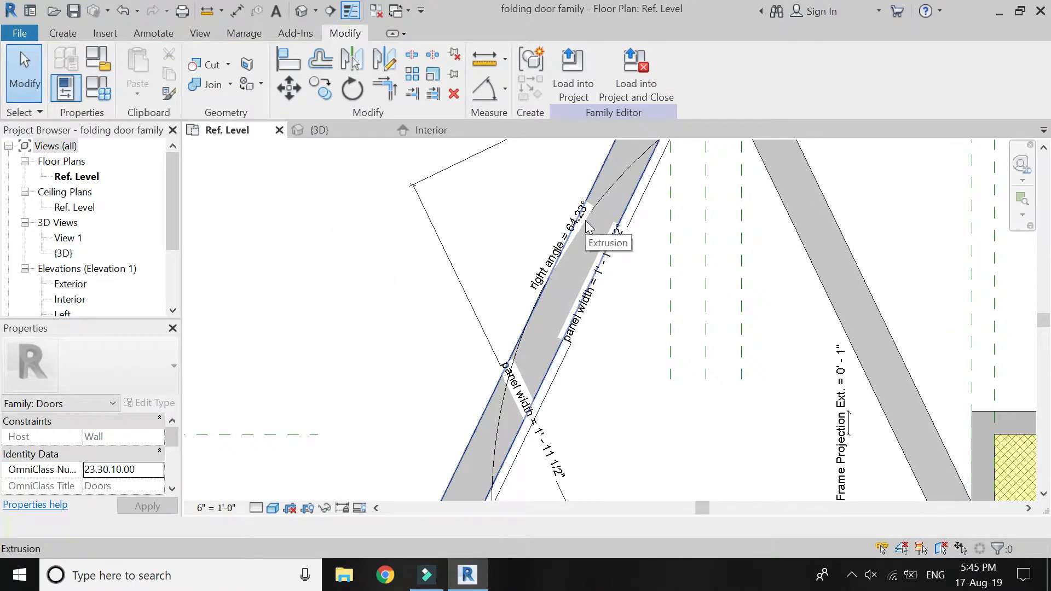
click(590, 222)
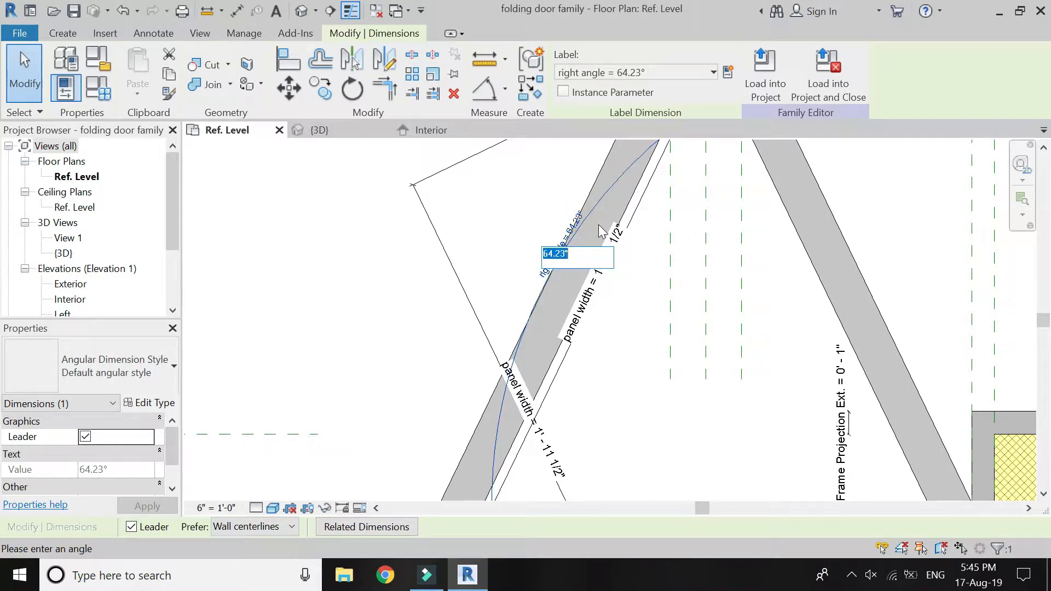
key(Return)
scroll(720, 293, down, 8)
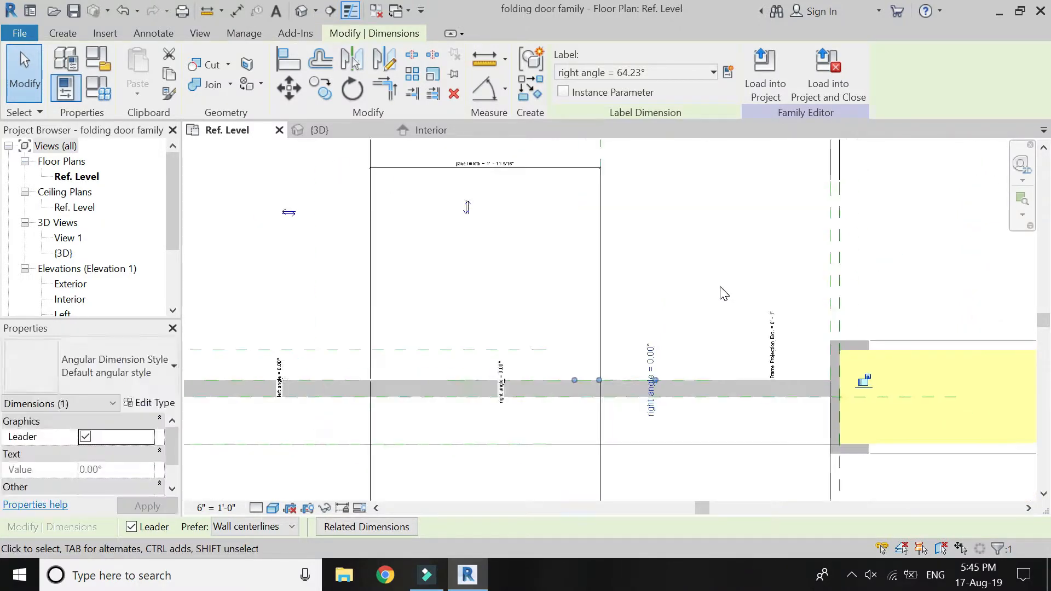
click(720, 293)
Undo the last right angle change.
key(ctrl+z)
scroll(394, 367, up, 2)
middle_drag(394, 367, 457, 384)
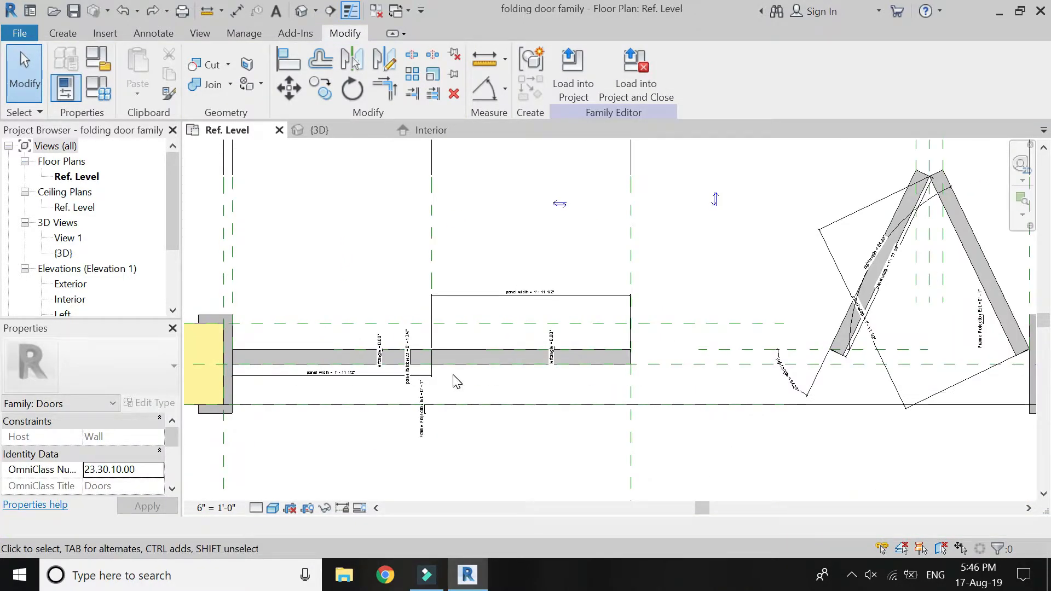
scroll(456, 381, down, 3)
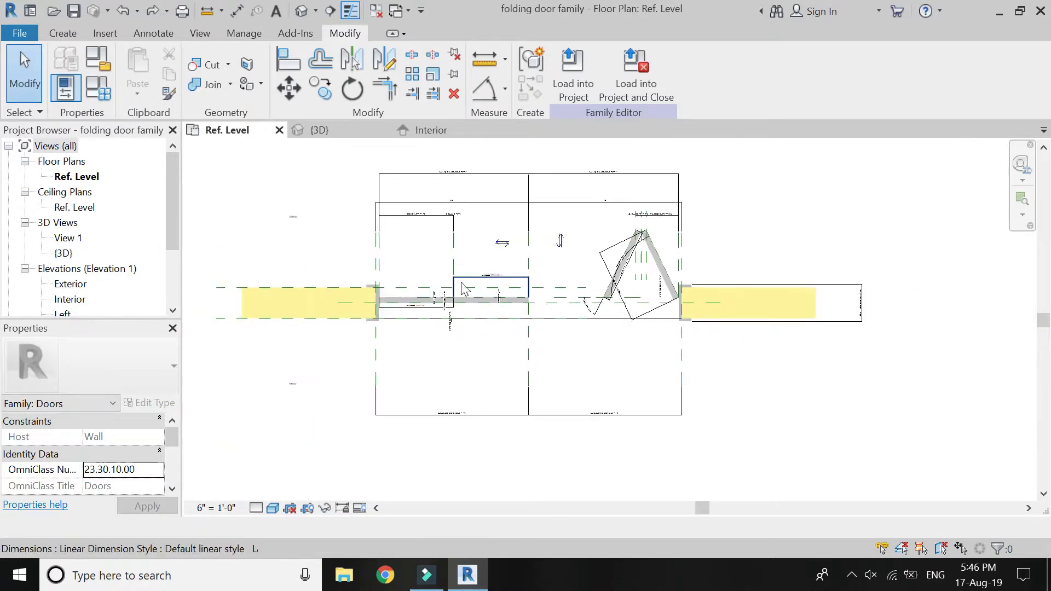
Set the left half's opening width including frame dimension to 3'.
scroll(479, 422, up, 6)
click(478, 421)
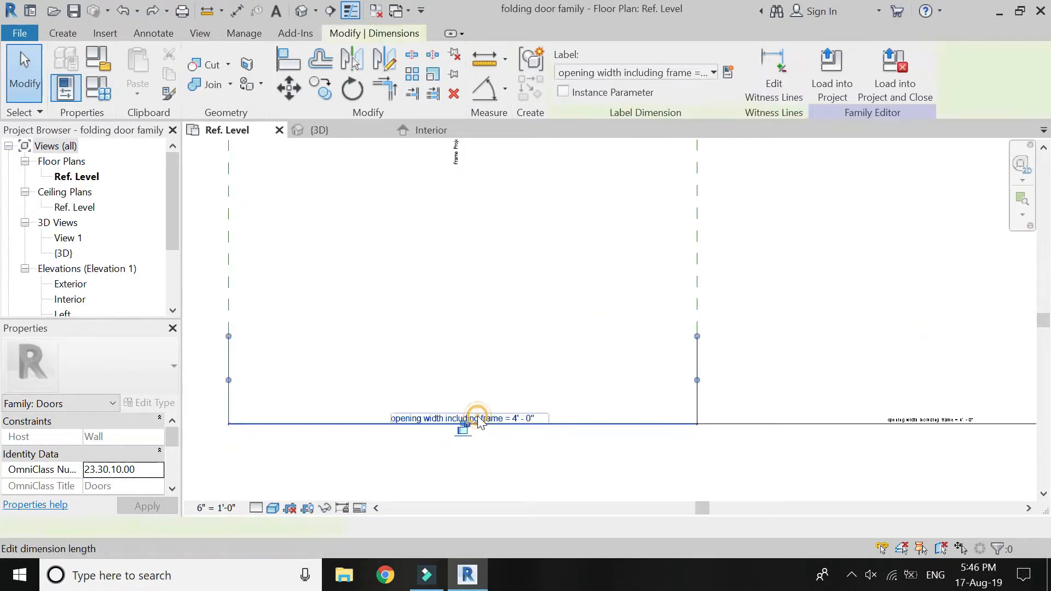
click(513, 419)
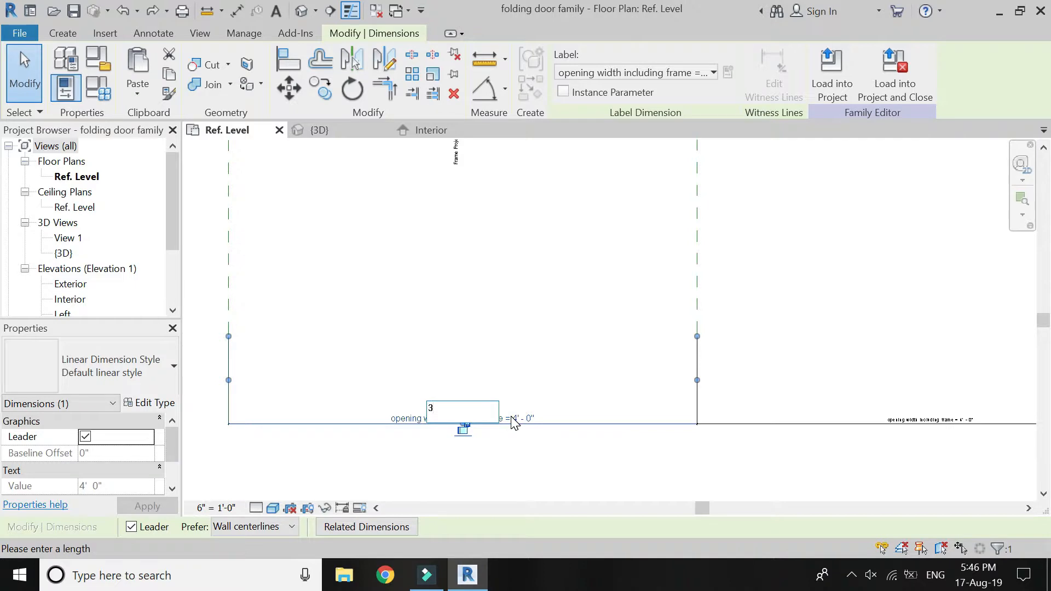
text(3')
key(Return)
scroll(471, 438, down, 3)
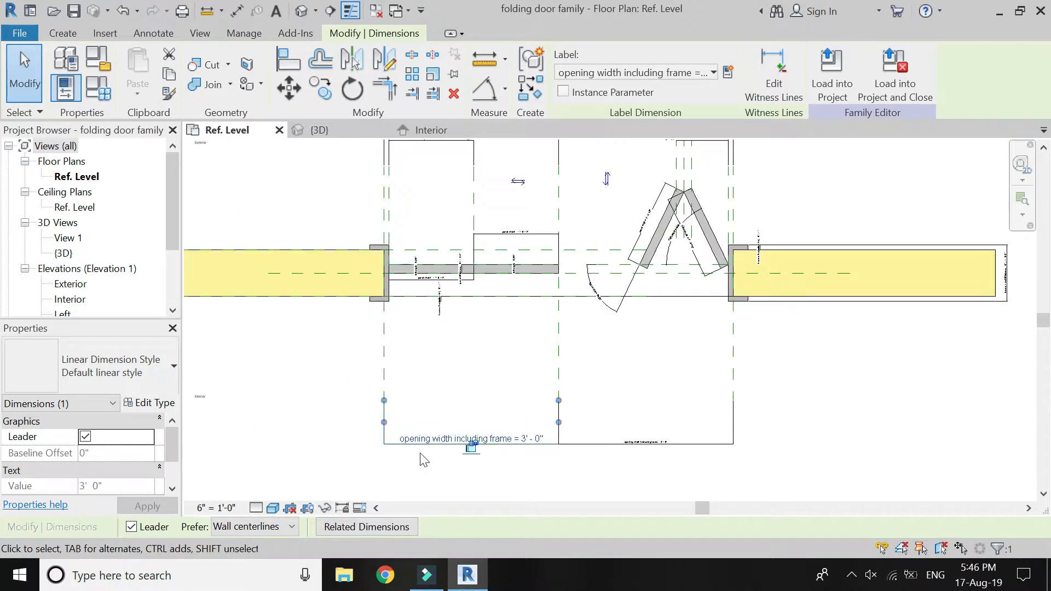
key(Escape)
Examine the left and right folding panels in plan for how they fit the changed opening width.
scroll(487, 383, up, 4)
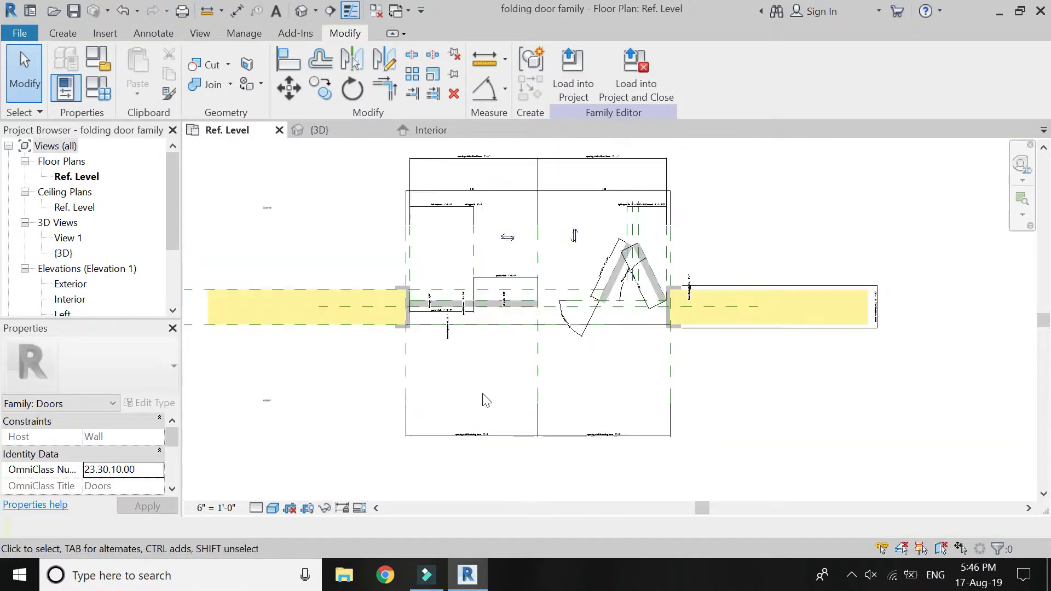
scroll(497, 334, up, 5)
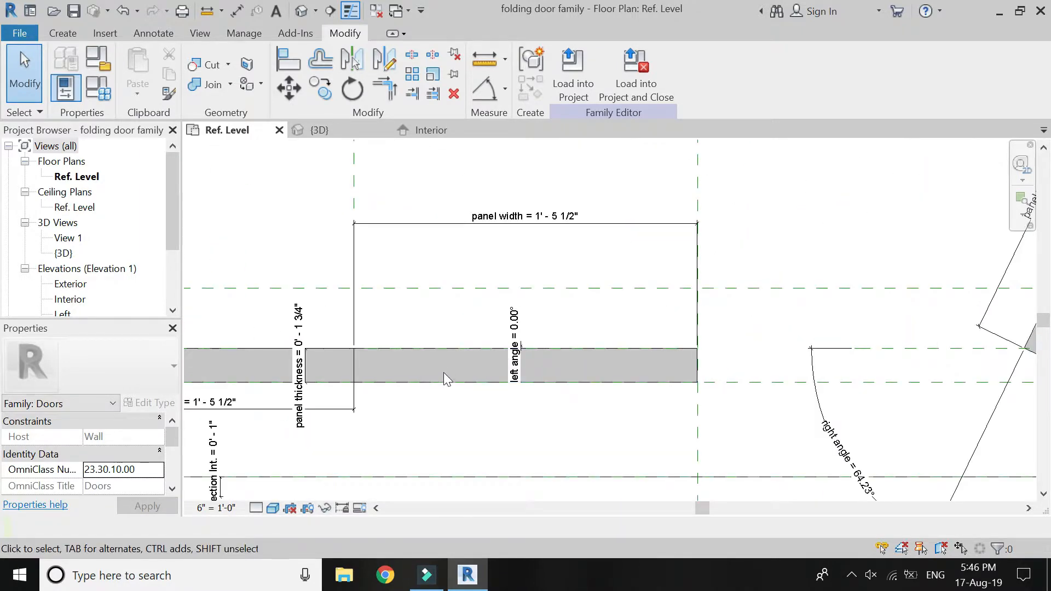
scroll(421, 363, down, 5)
scroll(791, 323, up, 3)
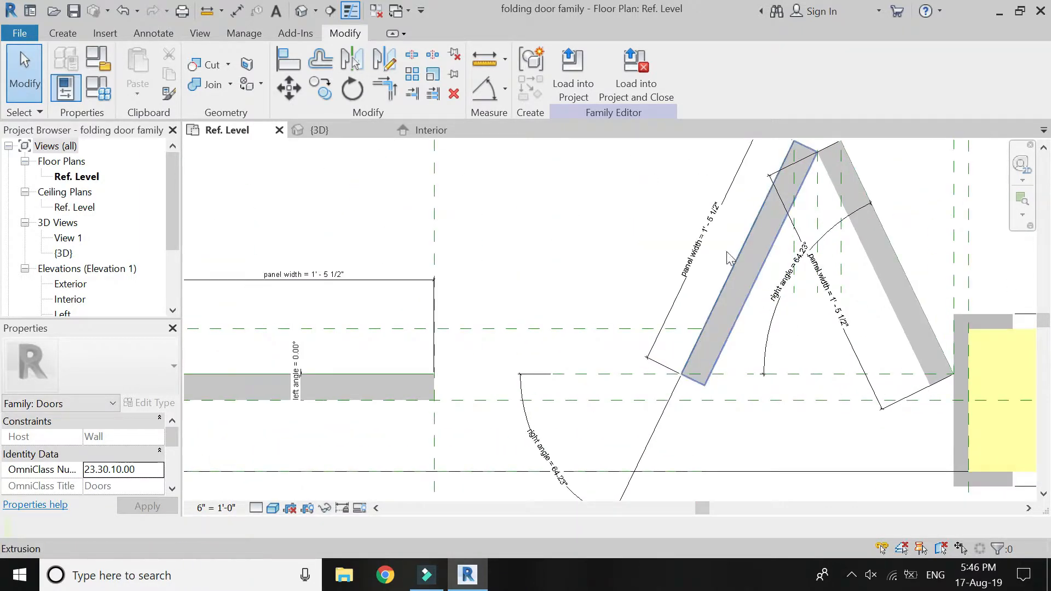
scroll(487, 303, down, 2)
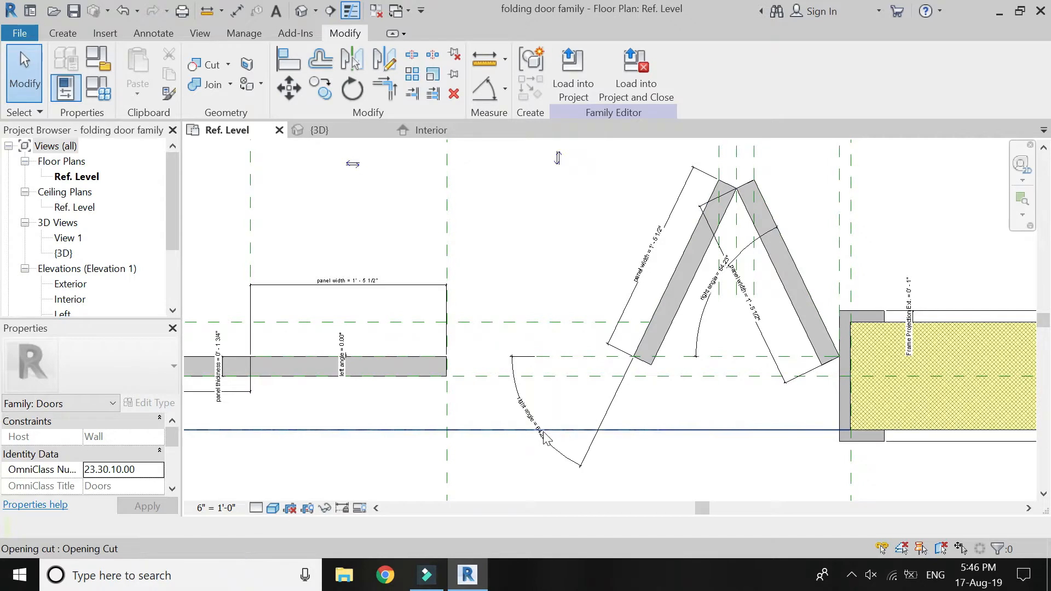
scroll(542, 444, up, 2)
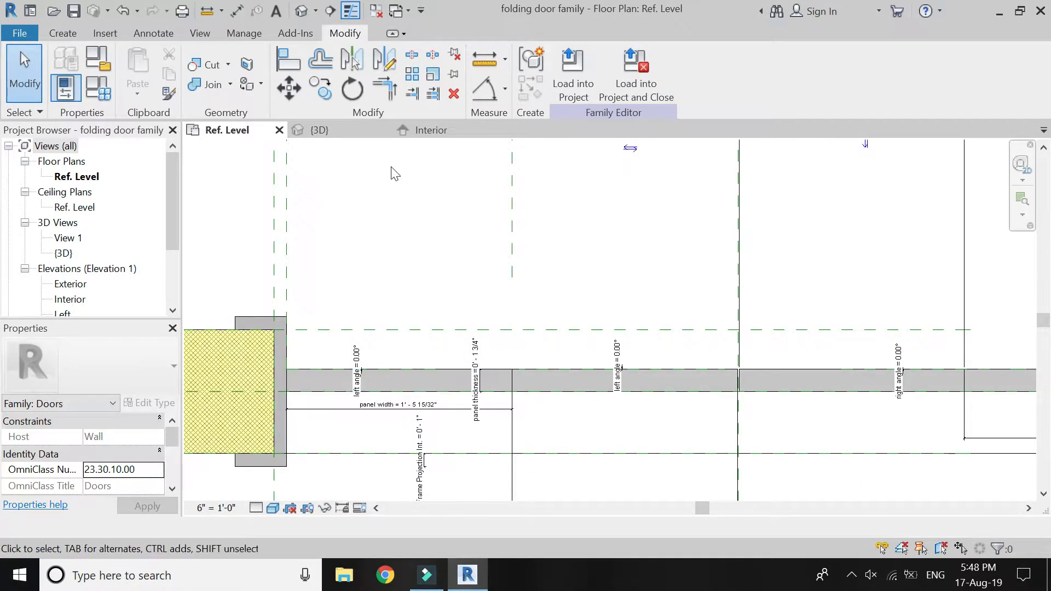
Open the interior elevation and change its visual style to show colour-filled surfaces.
click(430, 131)
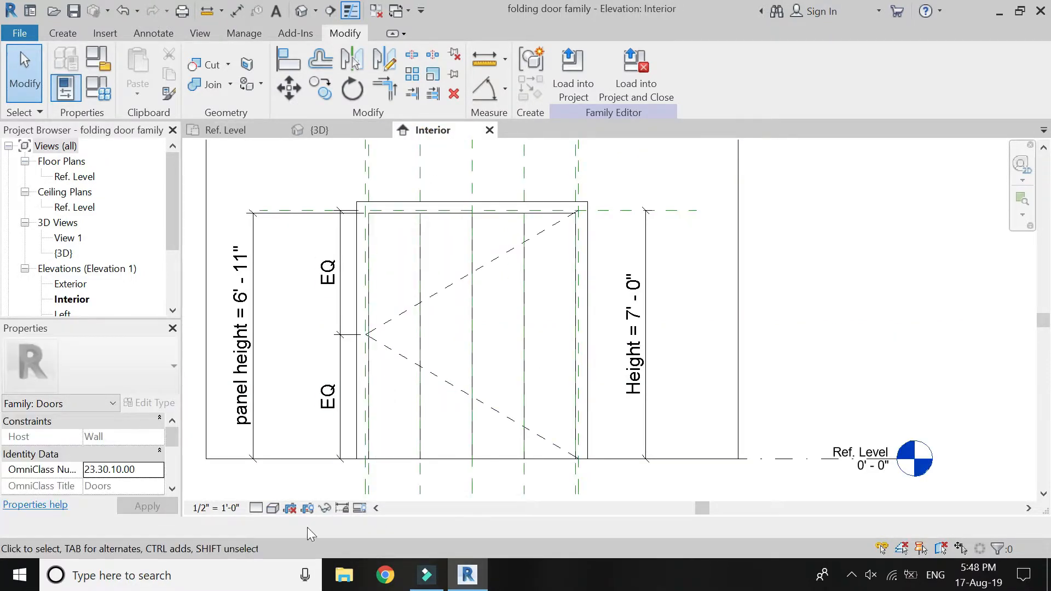
click(272, 508)
click(305, 438)
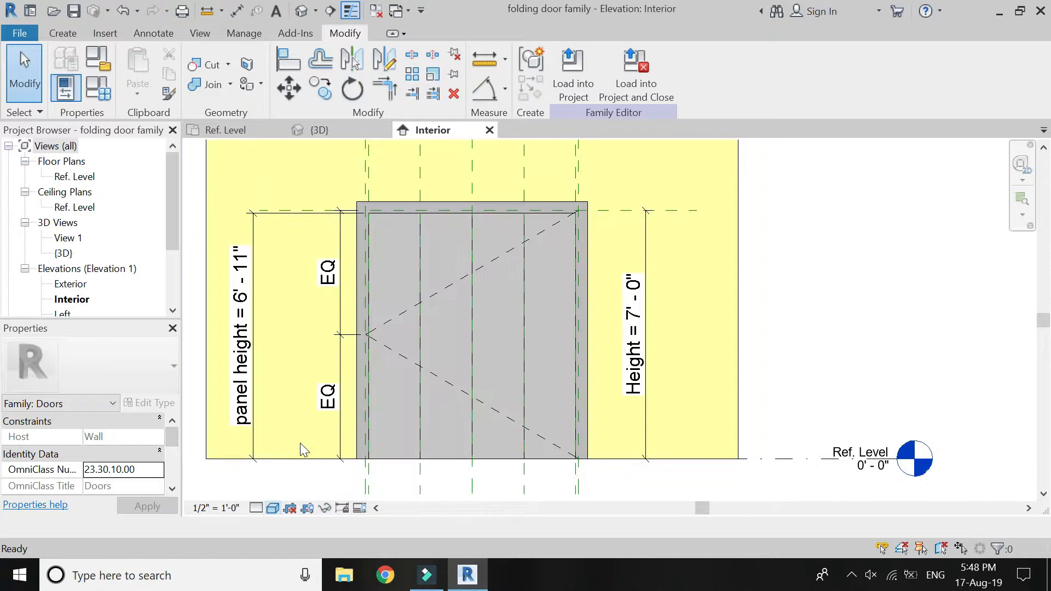
scroll(367, 362, up, 1)
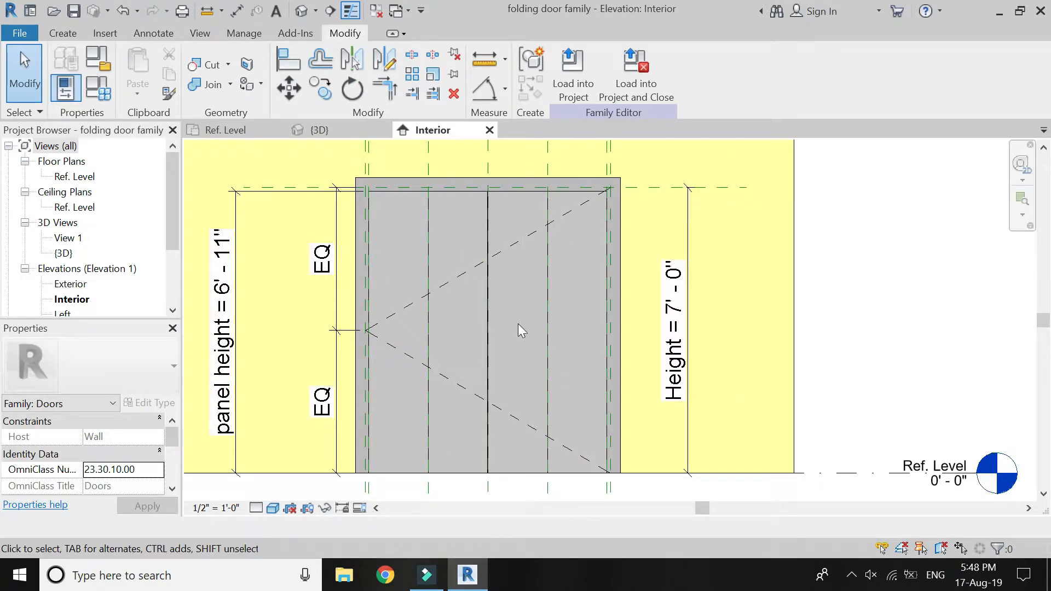
Start a void extrusion and pick the face of the leftmost door panel as its work plane.
click(63, 32)
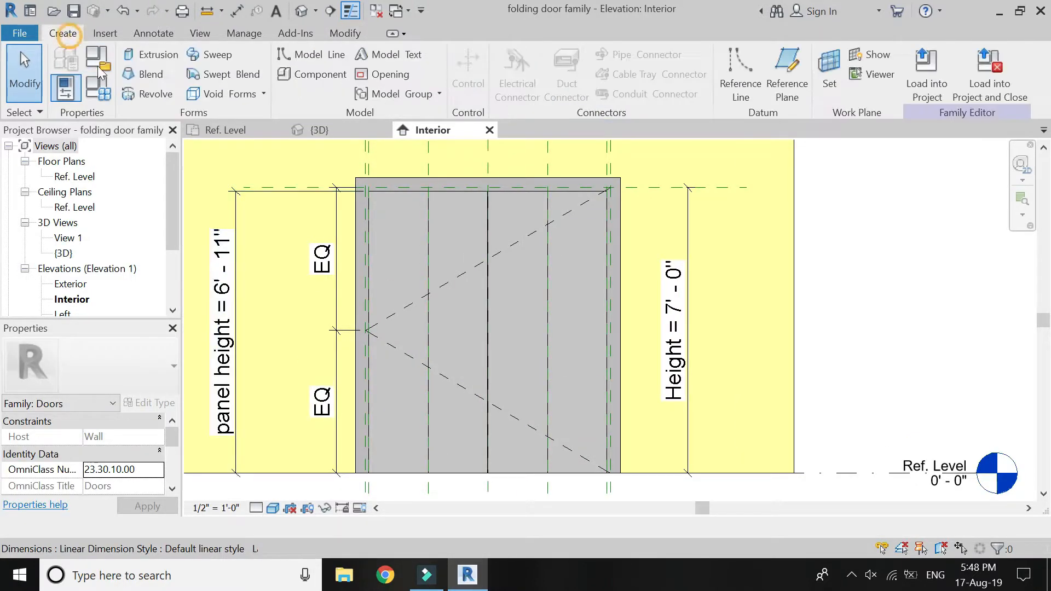
click(218, 94)
click(241, 122)
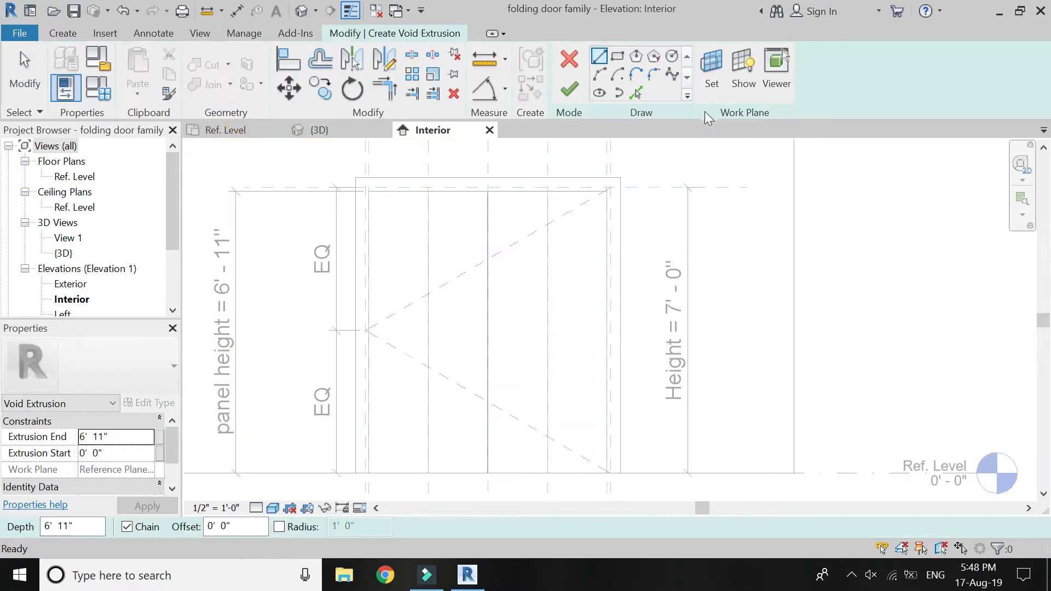
click(706, 67)
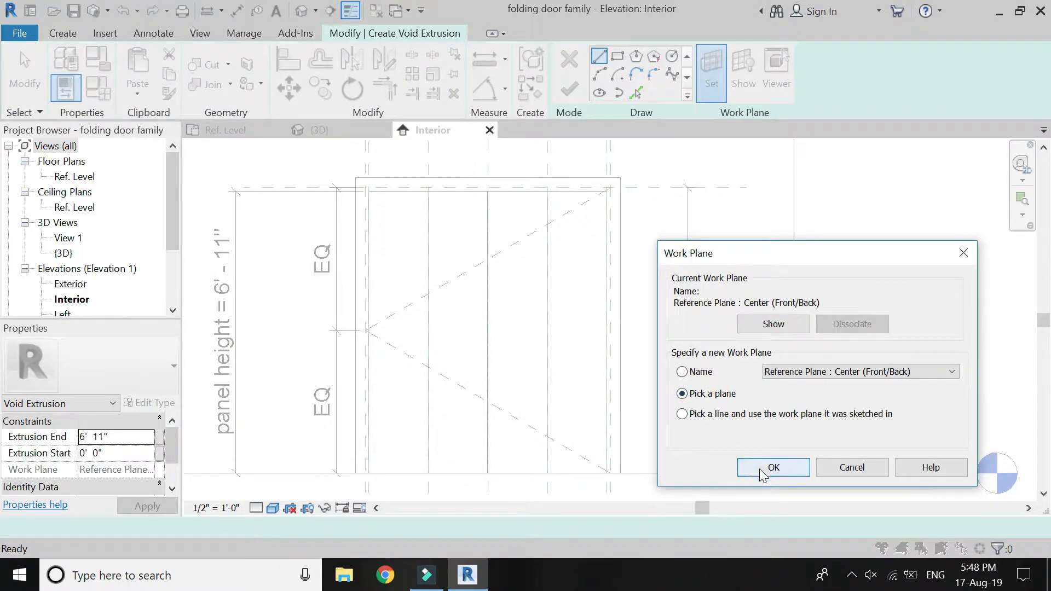
click(760, 468)
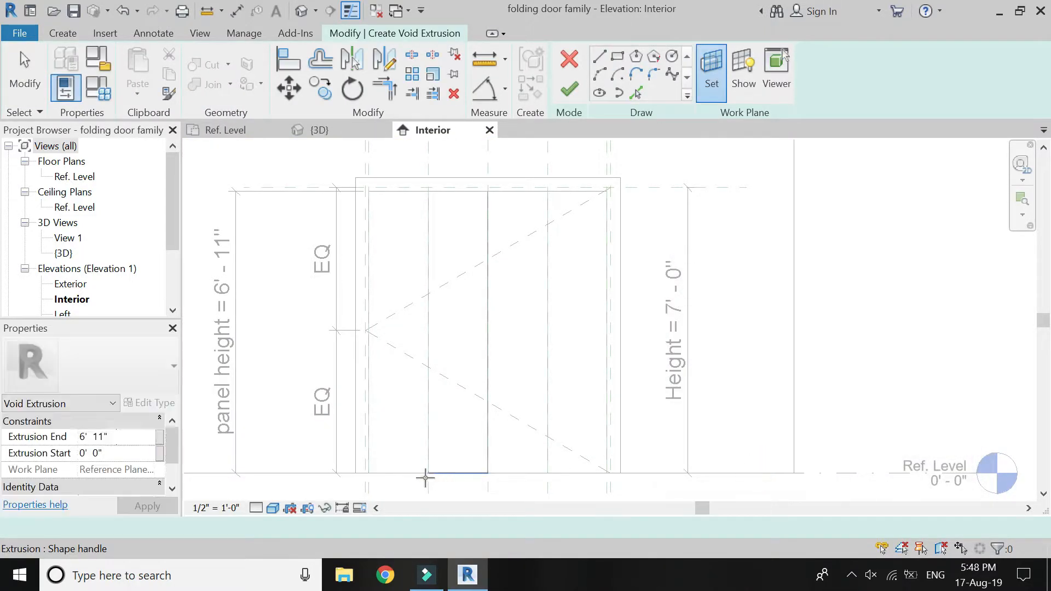
click(425, 440)
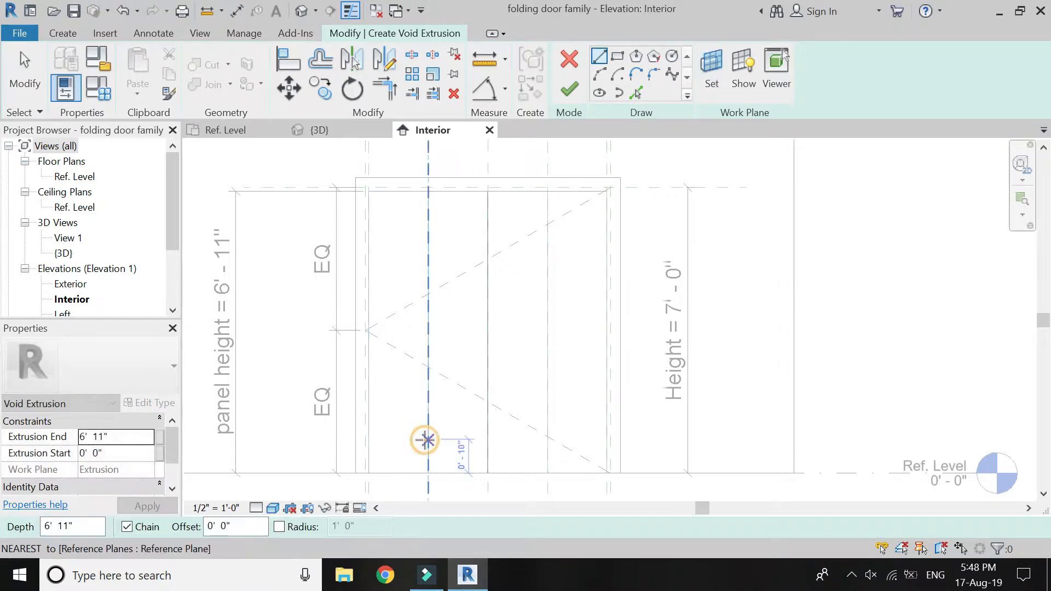
Sketch a 1' 5 15/32" by 6' 11" rectangle over the full outline of the leftmost panel.
click(623, 57)
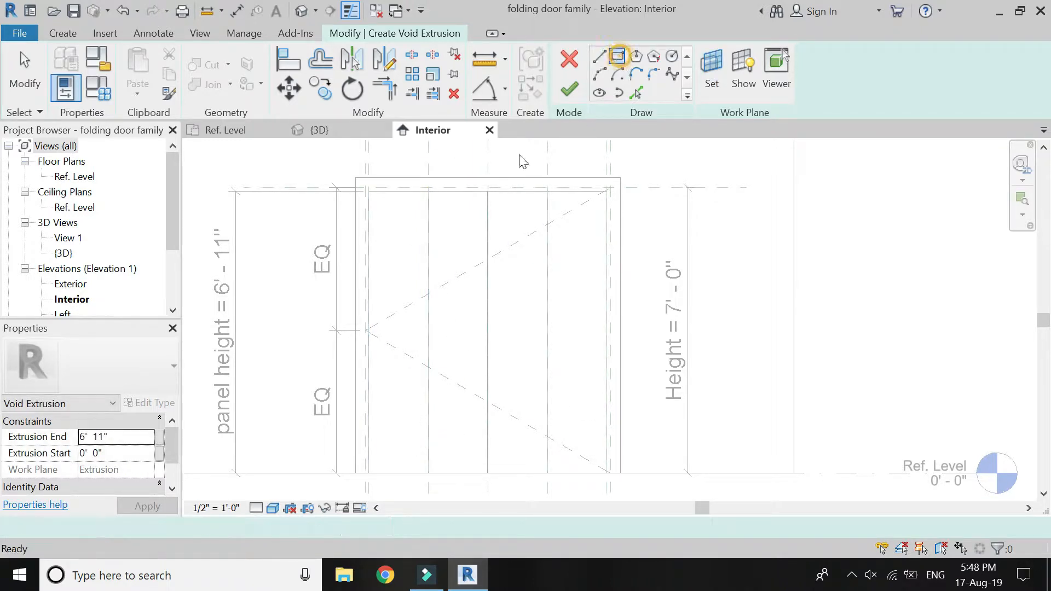
click(369, 190)
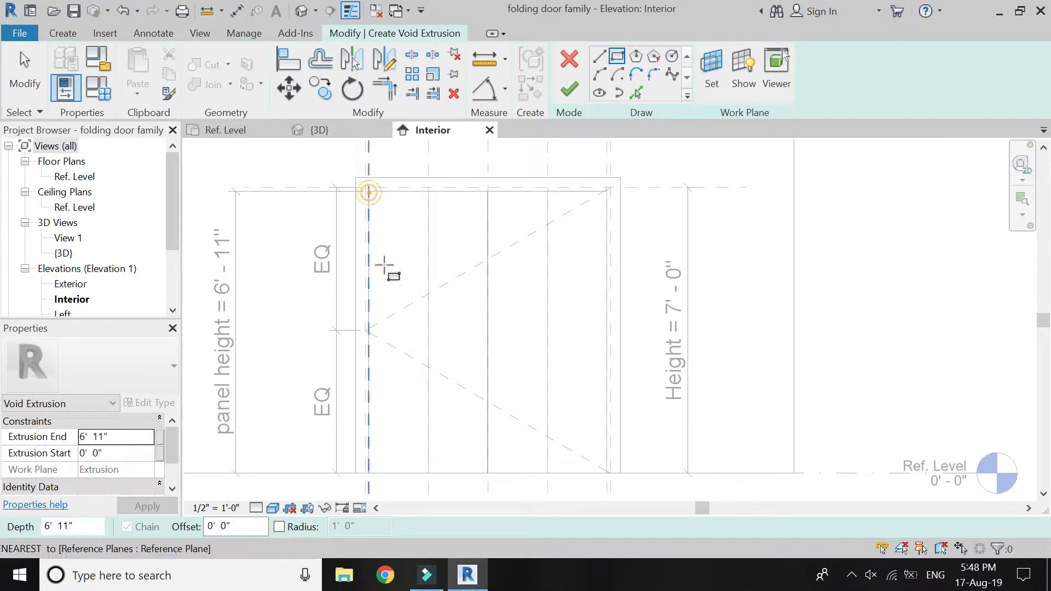
click(429, 473)
key(Escape)
key(Escape)
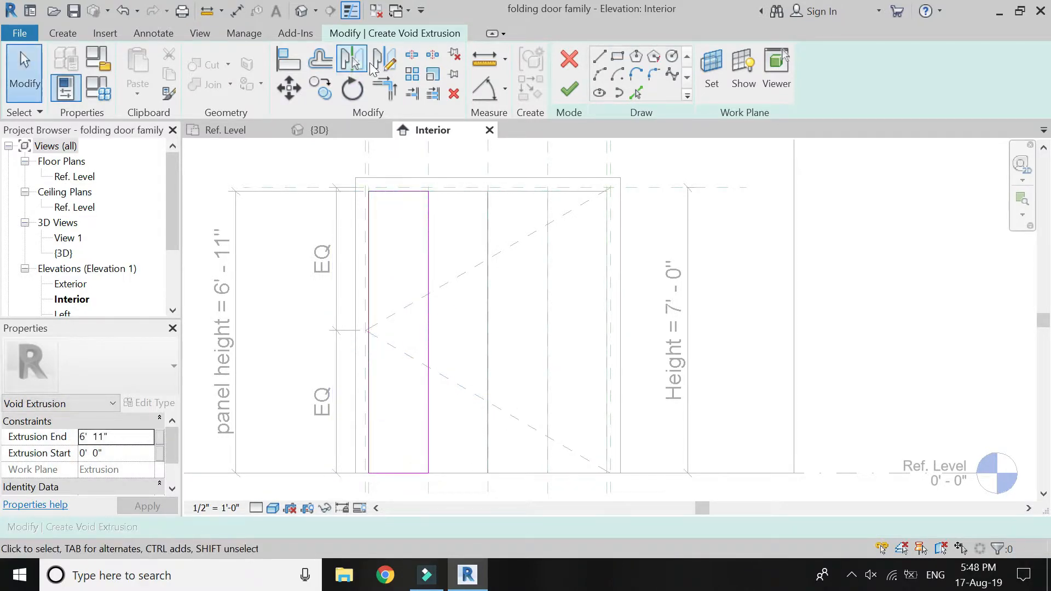
Offset copies of the rectangle's four sides 3" inward.
click(321, 60)
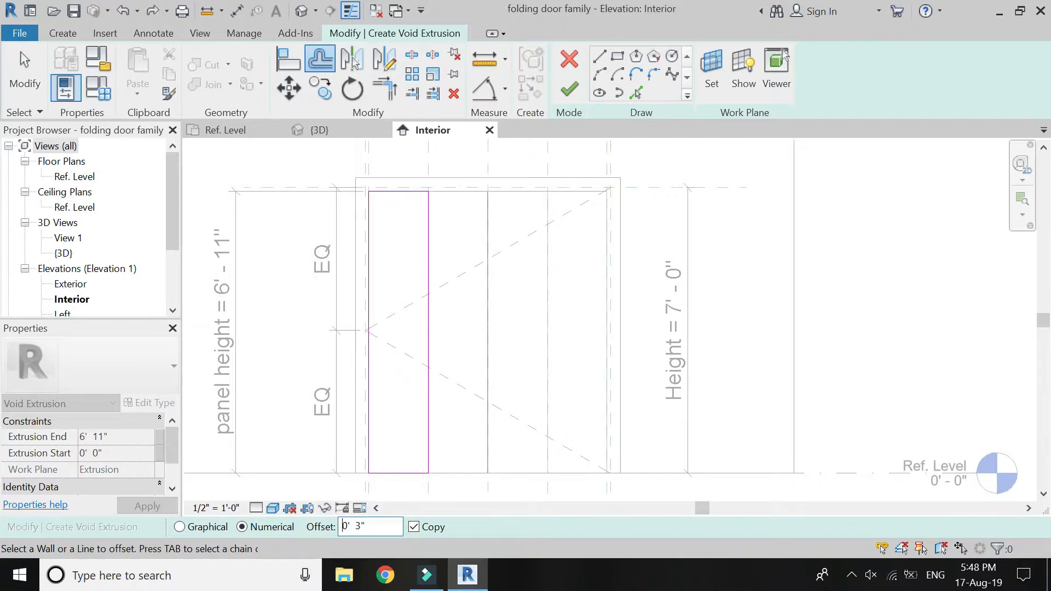
click(404, 193)
click(374, 245)
click(426, 278)
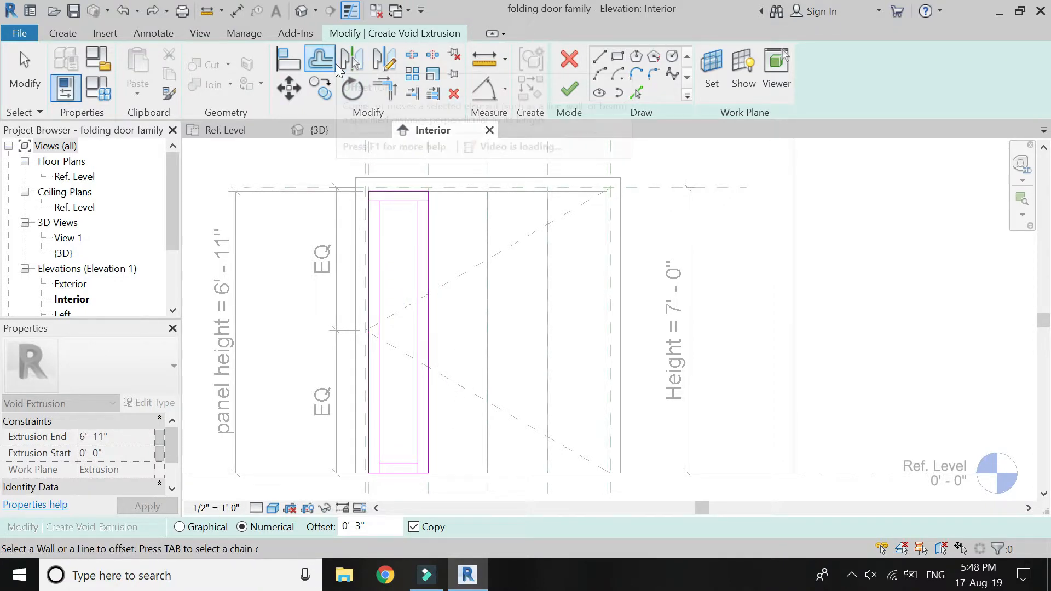
Trim the offset lines into a closed inner rectangle and delete the outer rectangle lines.
click(384, 87)
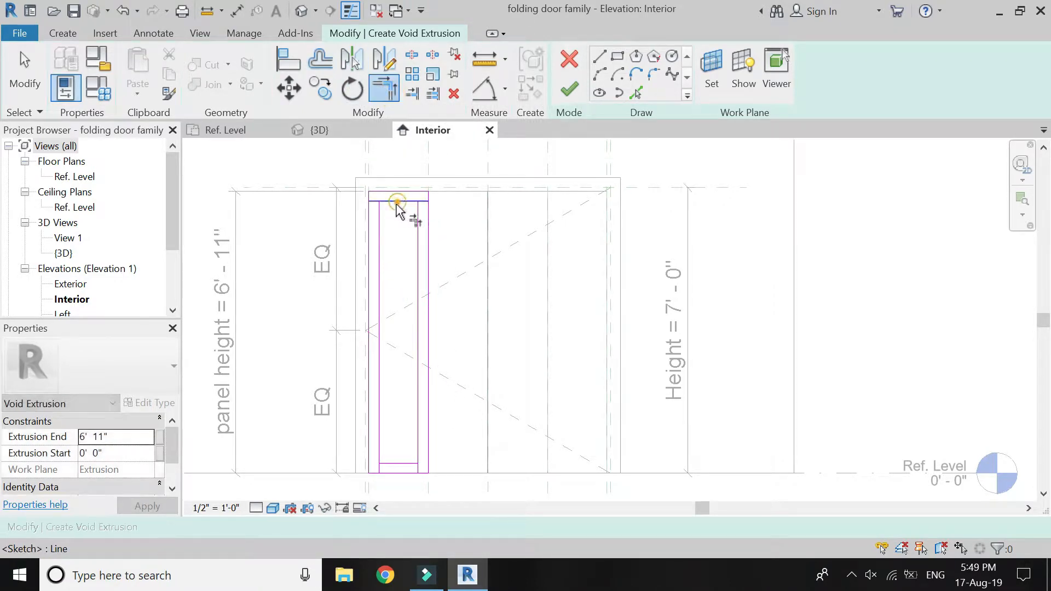
click(419, 437)
click(403, 465)
key(Escape)
drag(446, 176, 362, 198)
key(Delete)
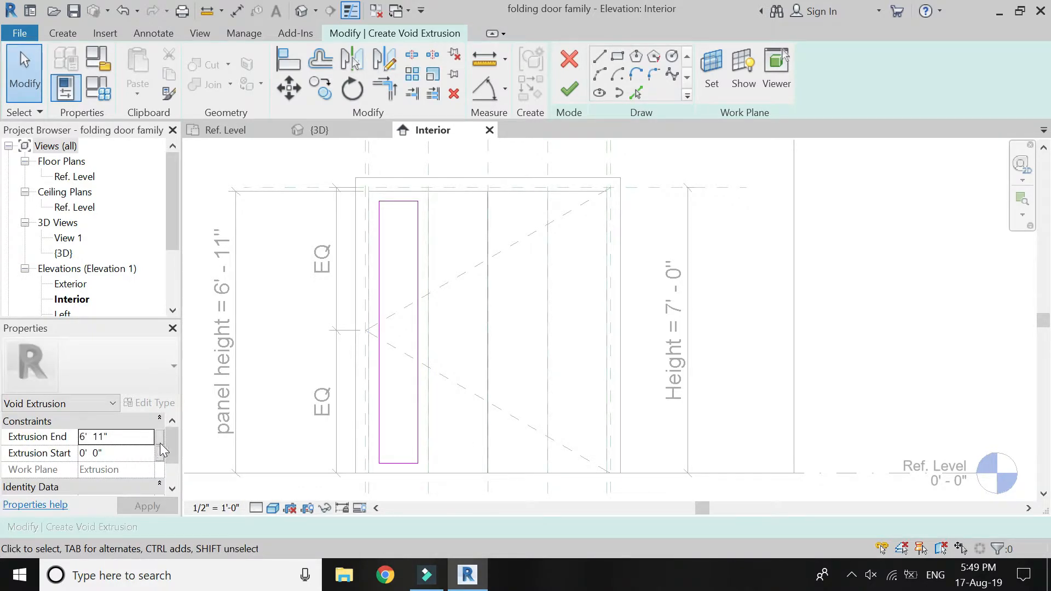
Associate the void's extrusion end with the panel thickness parameter and finish the void to cut the leftmost panel.
click(159, 437)
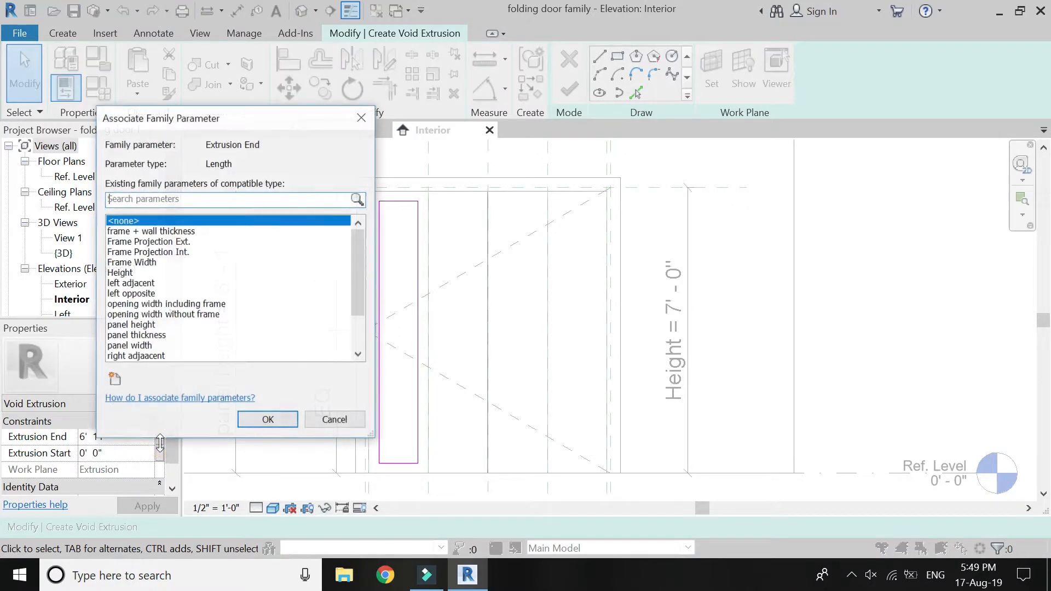
click(148, 335)
click(268, 420)
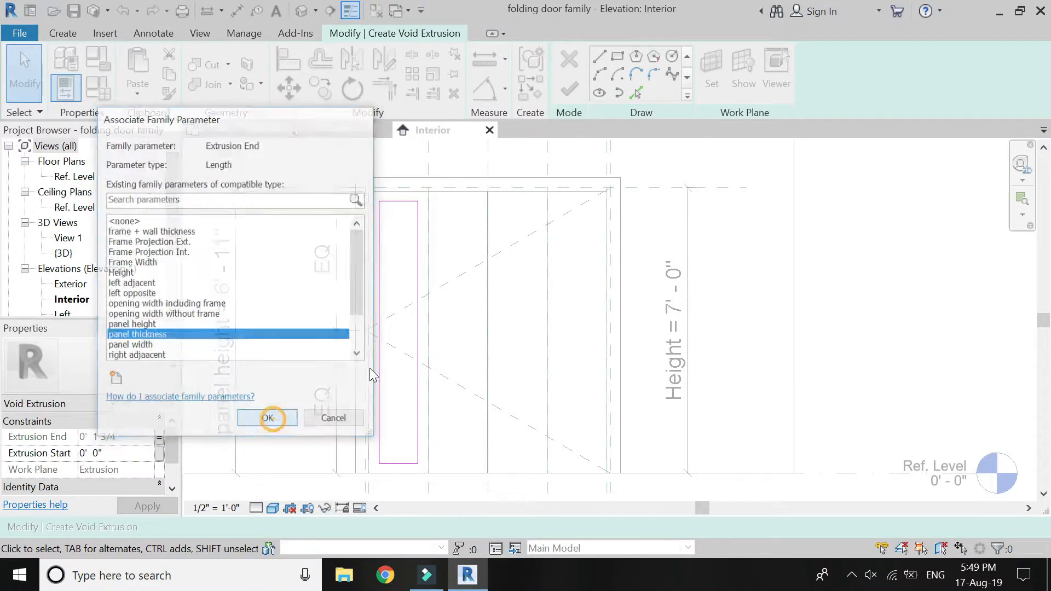
click(567, 90)
click(566, 90)
click(566, 90)
key(Escape)
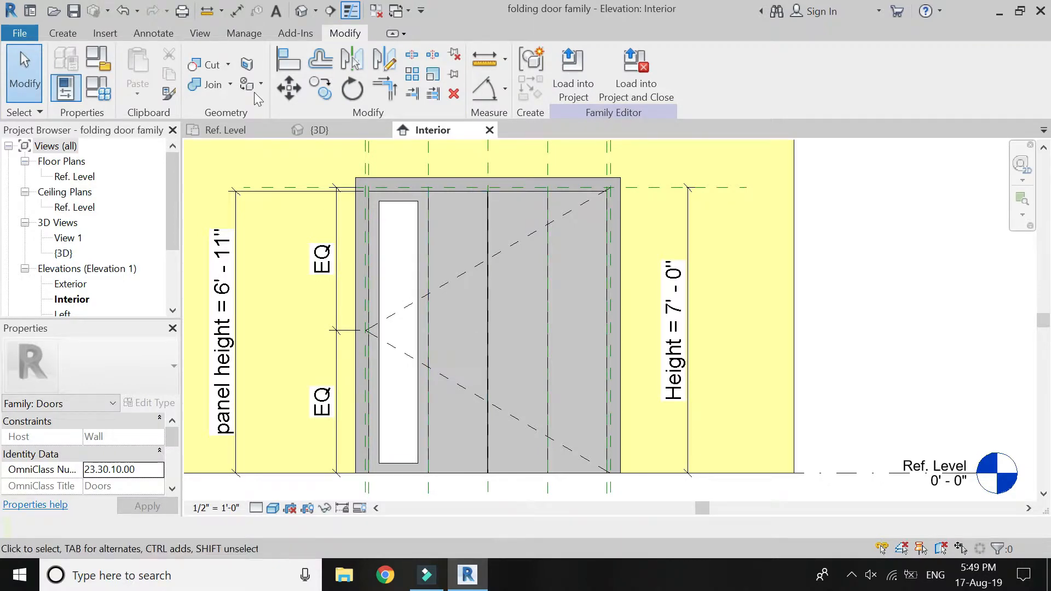
Start another void extrusion and pick the face of the second panel from the left as its work plane.
click(63, 33)
click(227, 93)
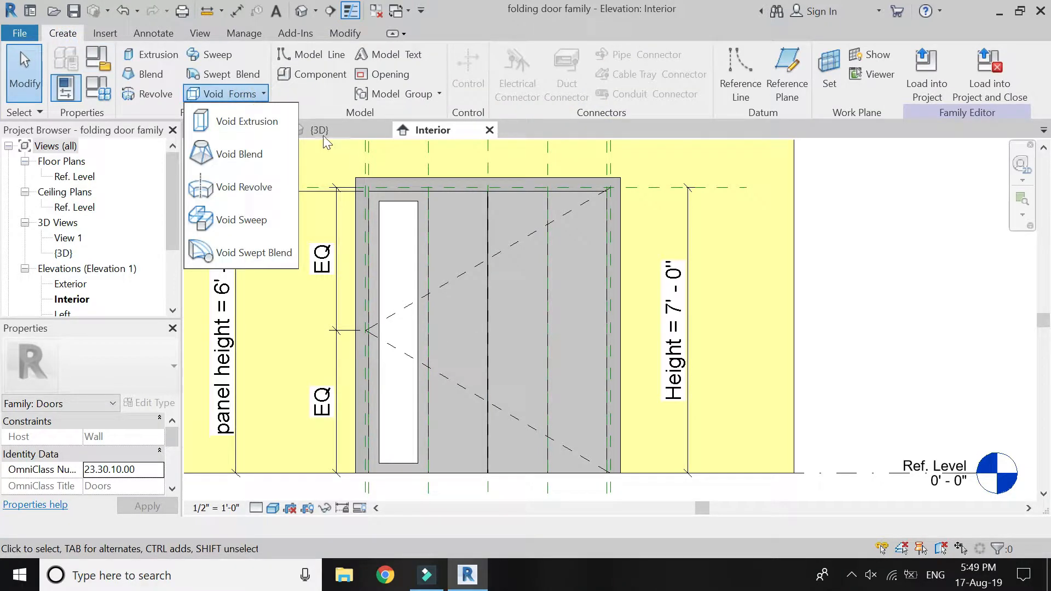
click(245, 121)
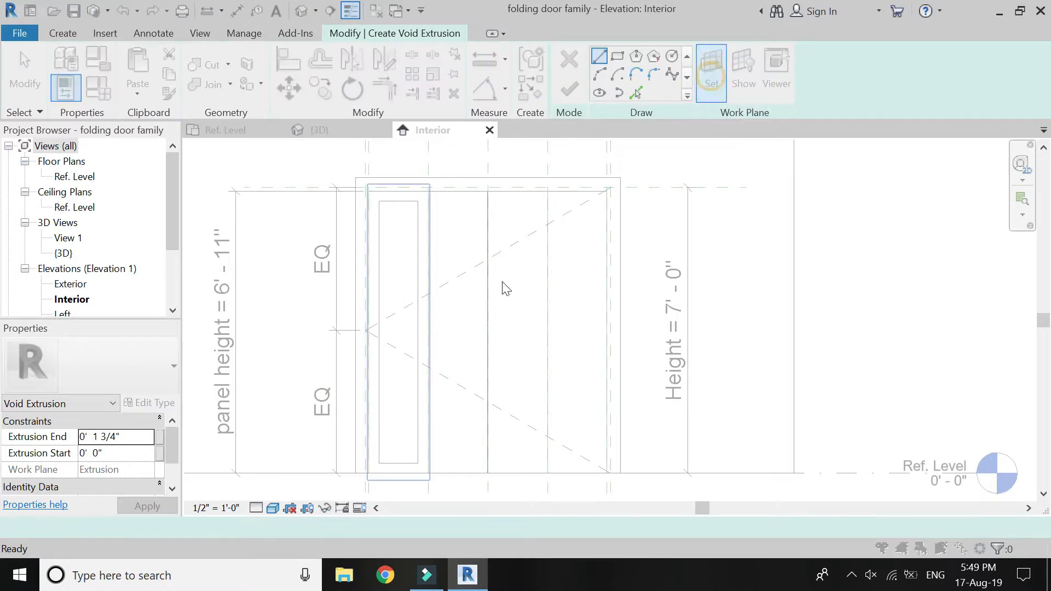
click(773, 468)
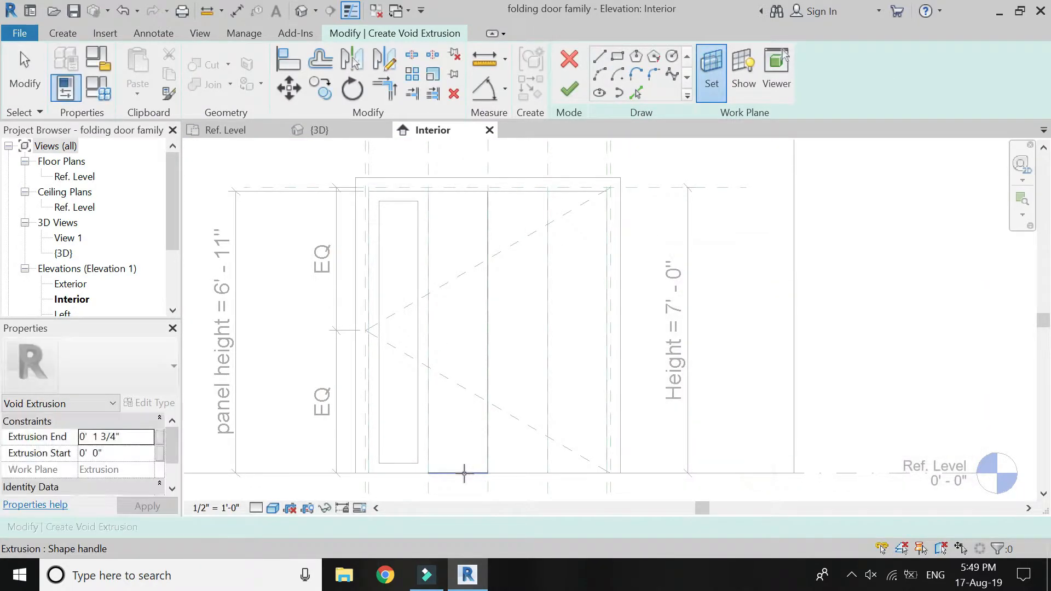
click(462, 473)
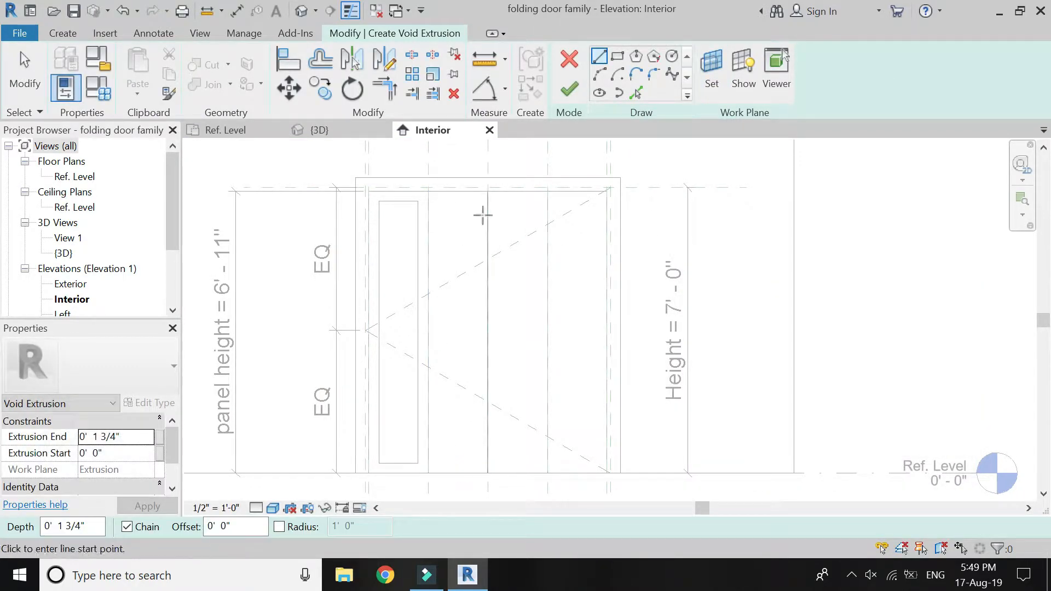
Sketch a rectangle 6' 11" high over the full outline of the second panel from the left.
click(618, 57)
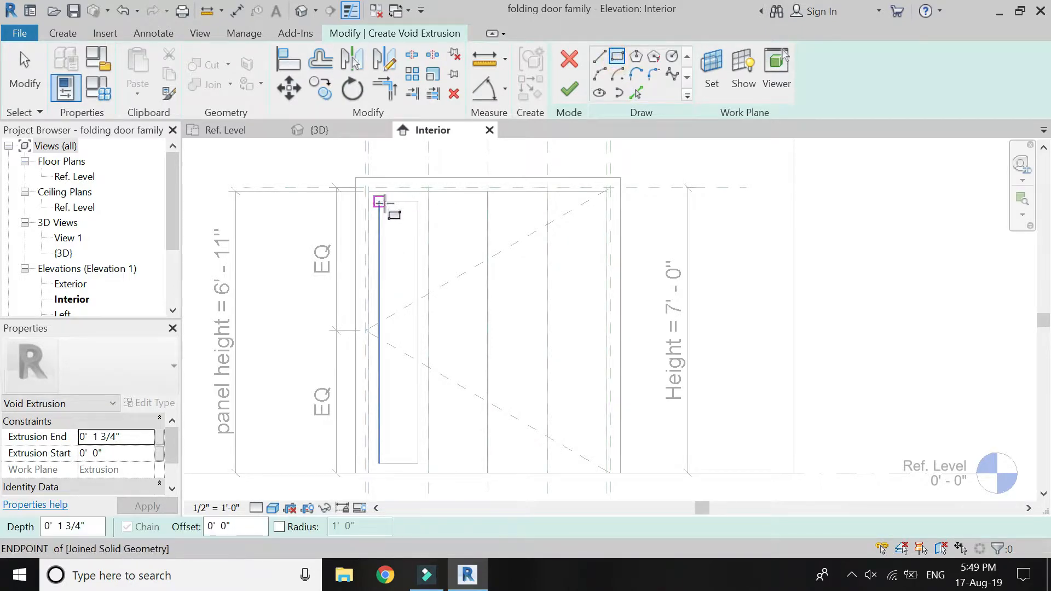
click(429, 192)
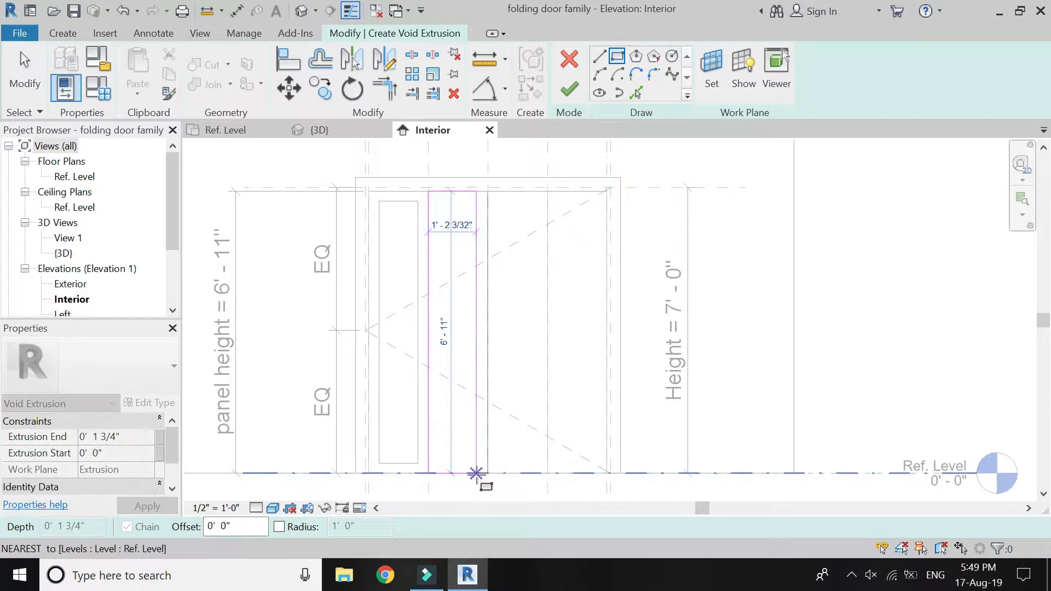
scroll(477, 473, up, 6)
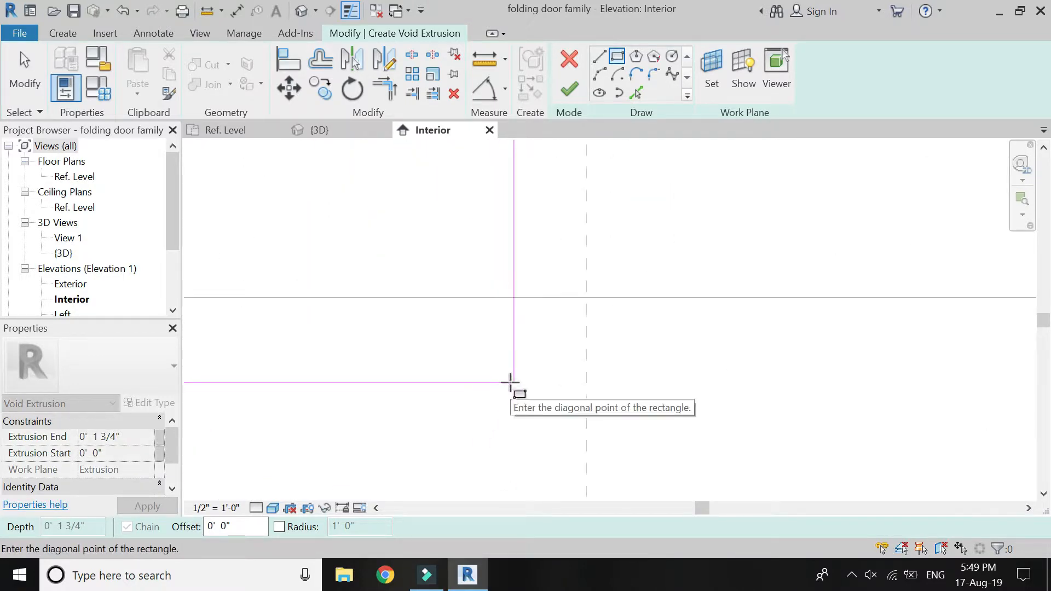
click(571, 297)
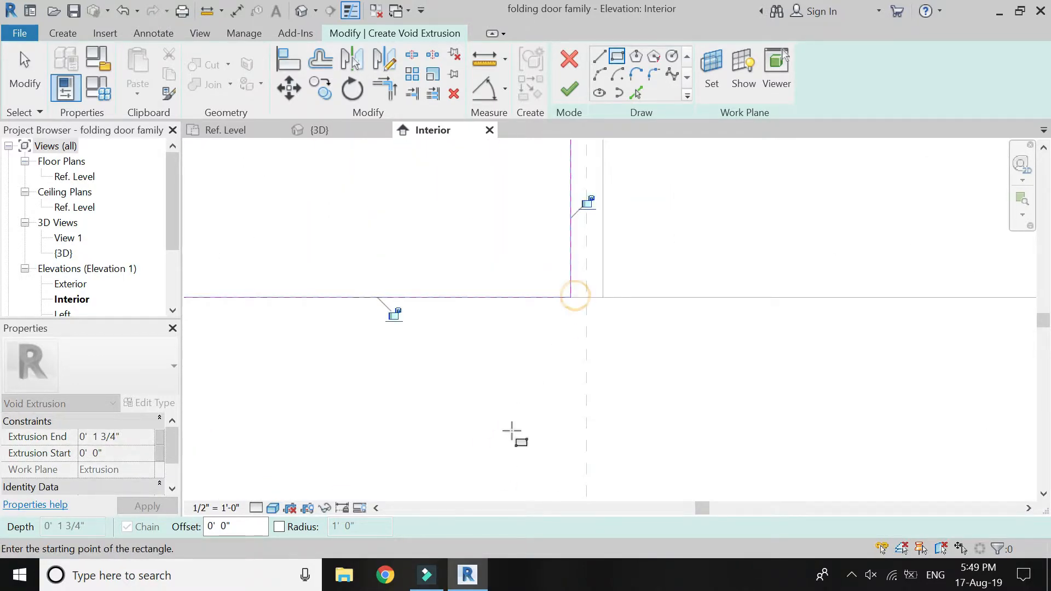
scroll(510, 434, down, 8)
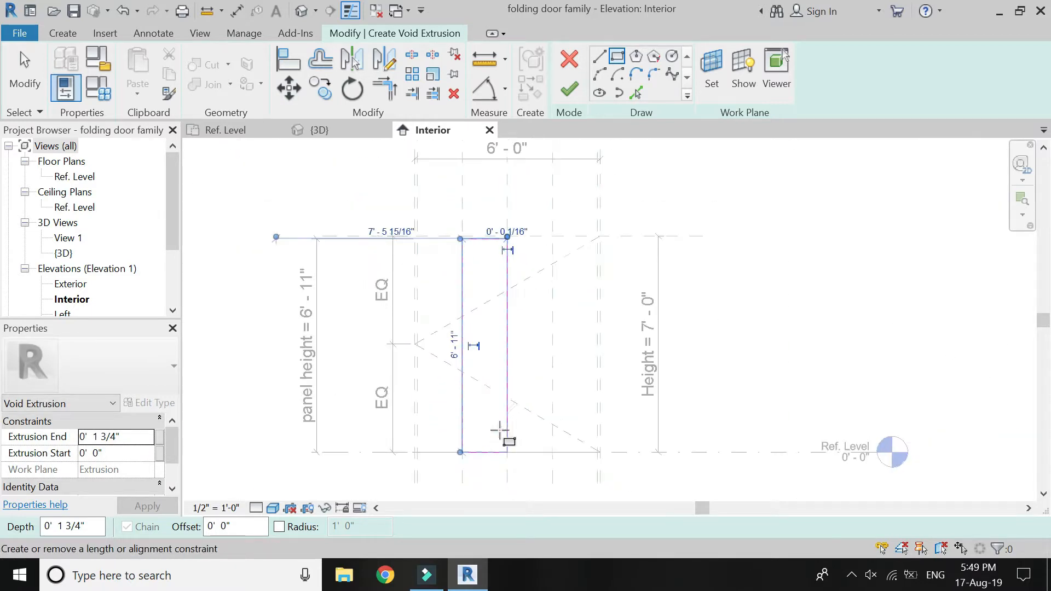
Offset copies of the second panel's rectangle lines 3" inward.
scroll(496, 416, up, 2)
key(o)
key(f)
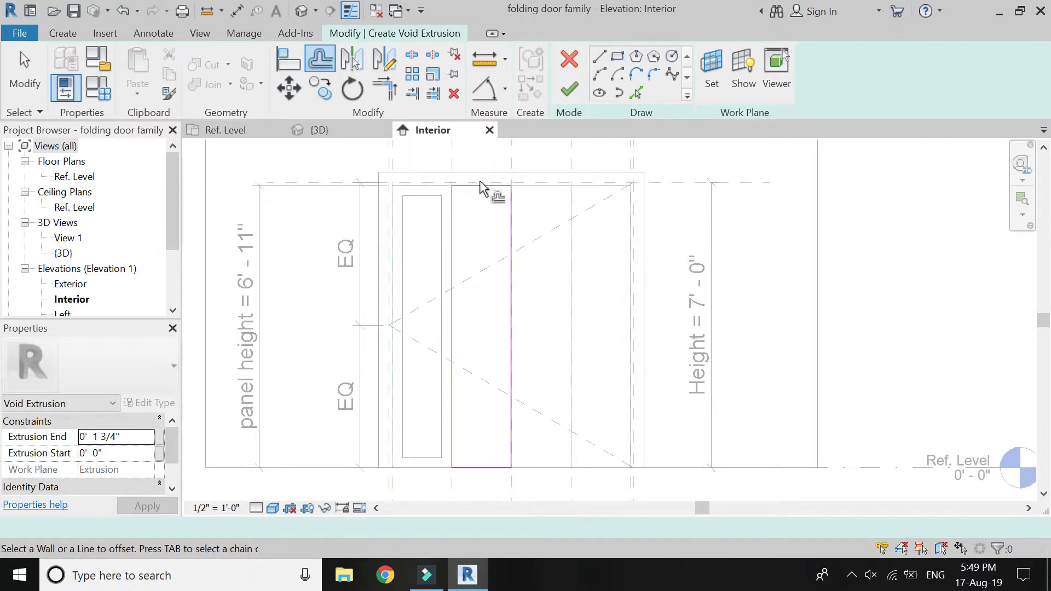
click(482, 188)
click(454, 241)
click(509, 292)
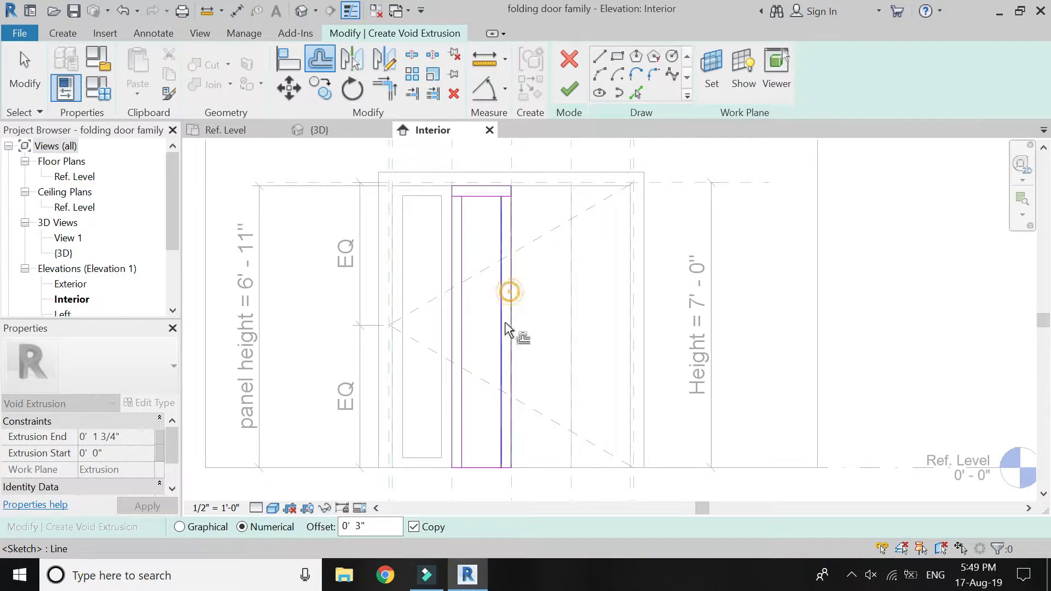
Trim the offset lines in the second panel's void sketch into a closed inner rectangle.
click(385, 88)
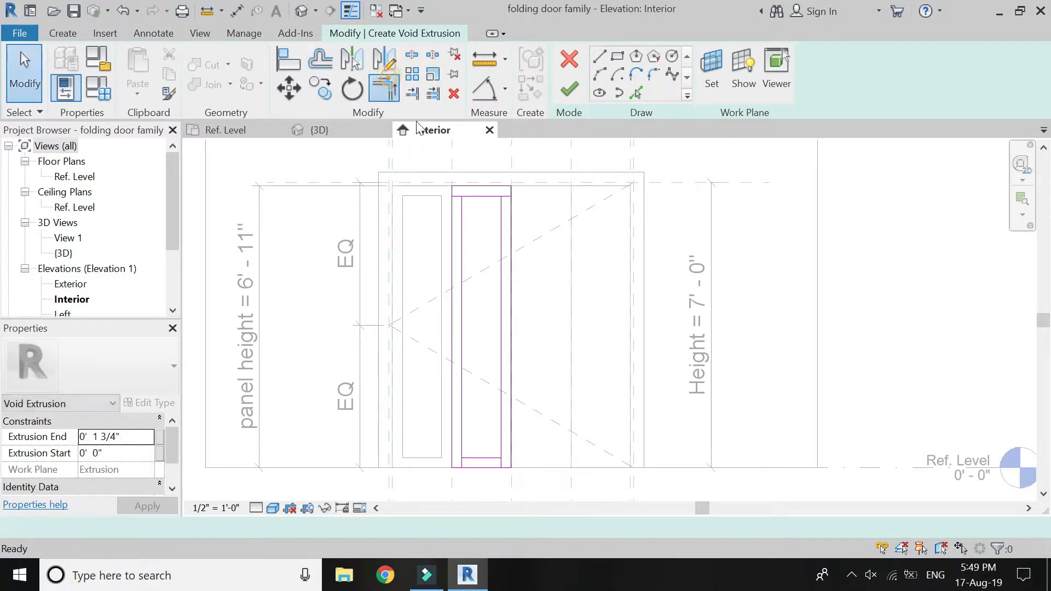
click(473, 196)
click(461, 223)
click(482, 198)
click(501, 233)
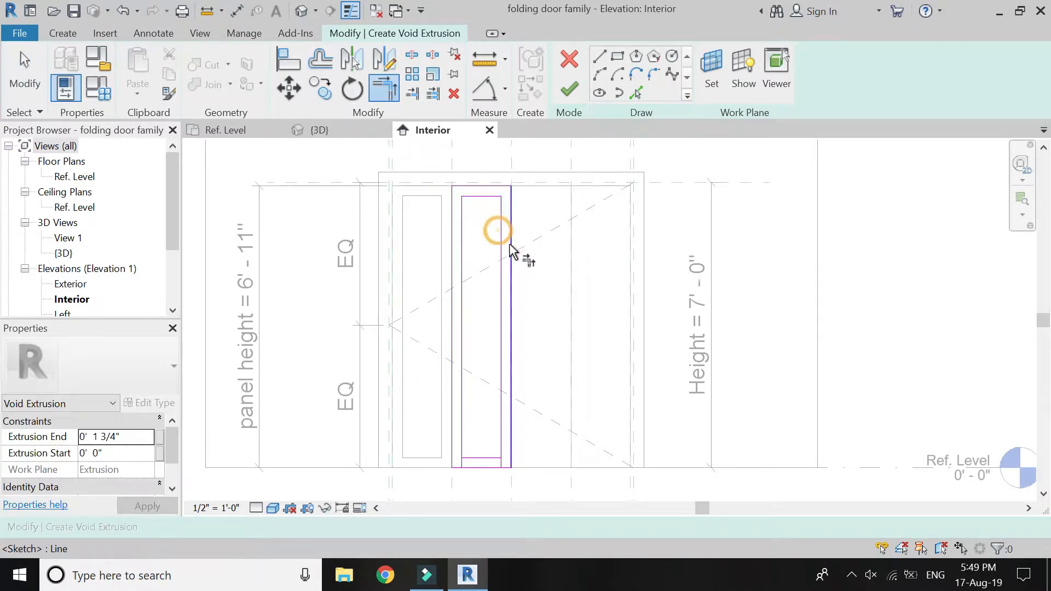
click(464, 432)
click(482, 459)
click(499, 452)
click(499, 458)
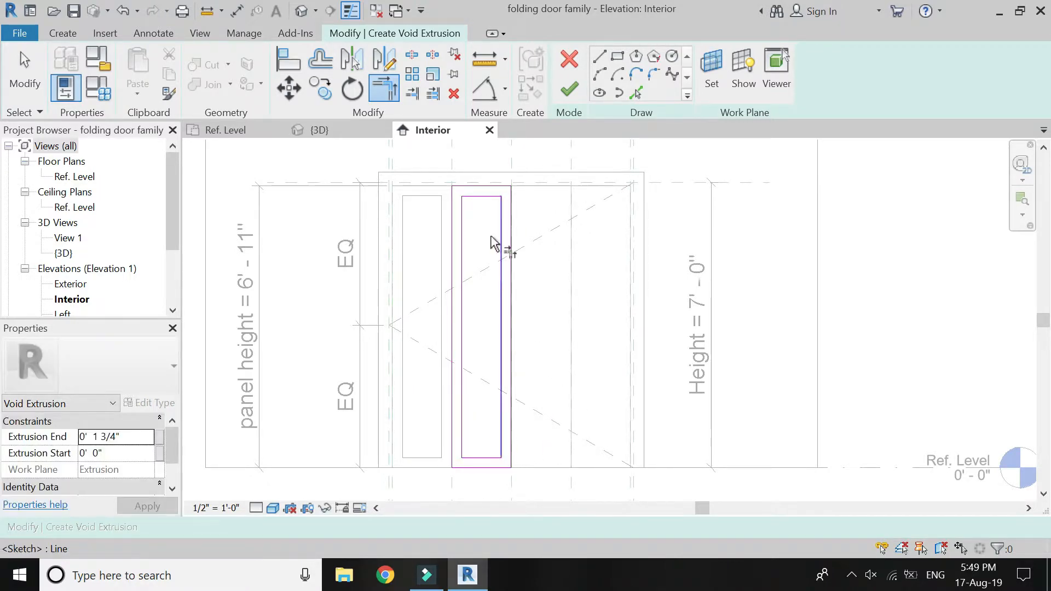
Delete the outer rectangle lines around the second panel and finish the void extrusion to cut its opening.
drag(533, 171, 450, 196)
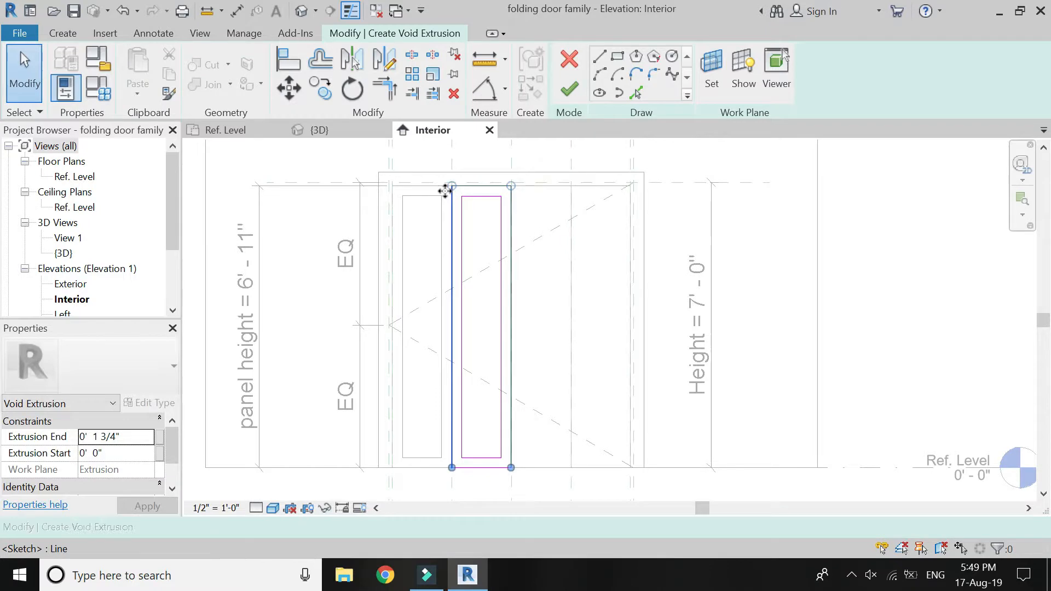
key(Delete)
drag(514, 477, 446, 464)
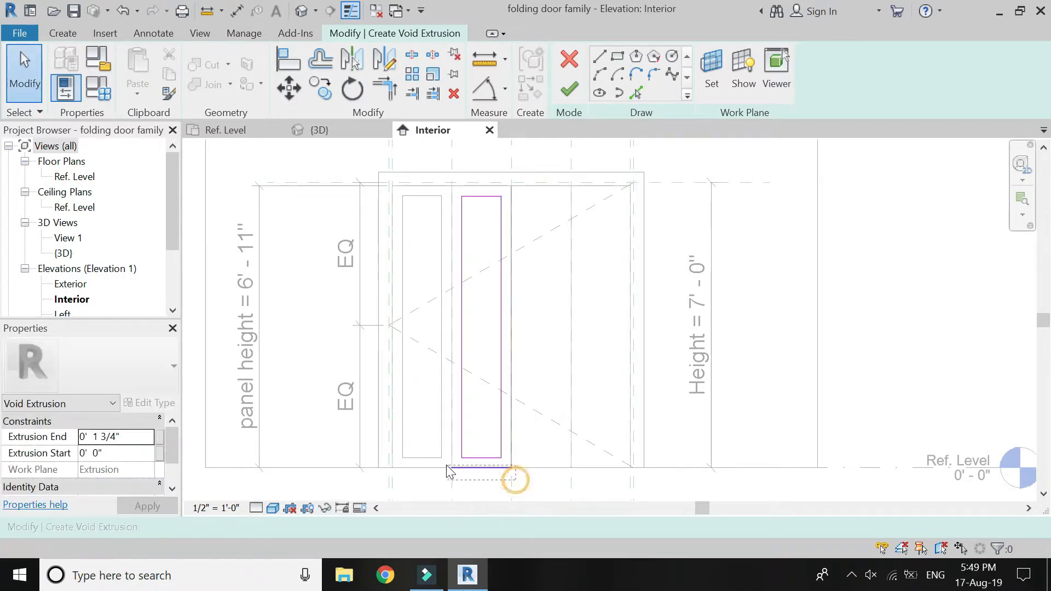
key(Delete)
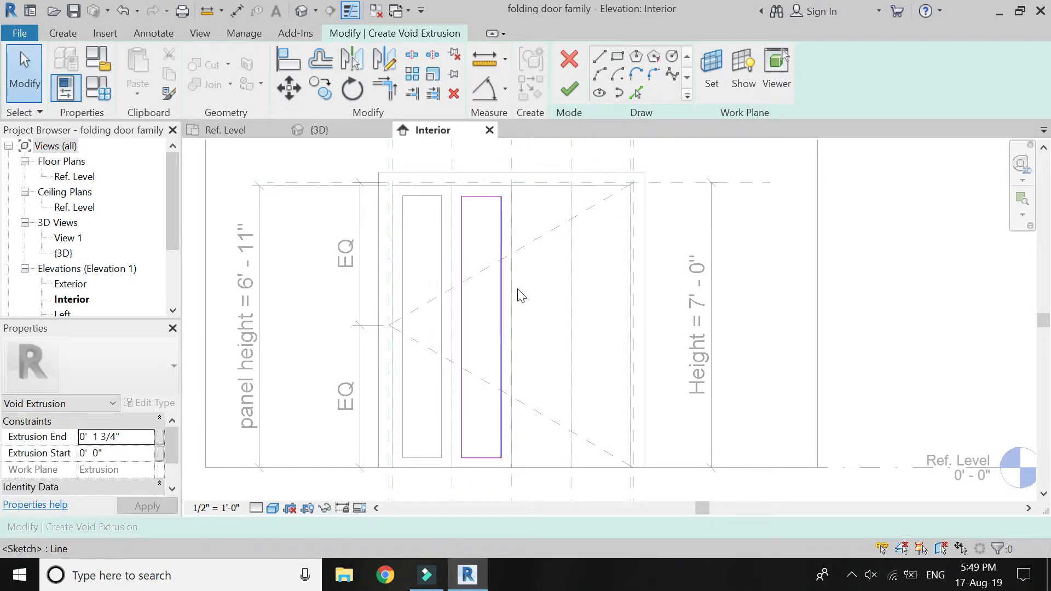
click(575, 88)
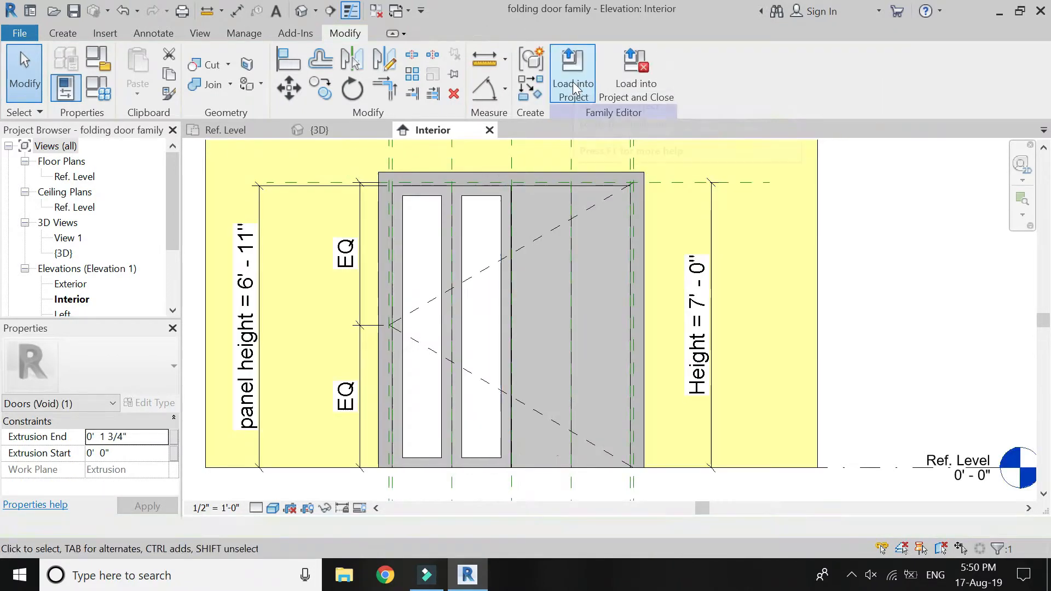
key(Escape)
Flex the door by setting its Height dimension to 8' and then back to 7'.
click(699, 296)
click(699, 323)
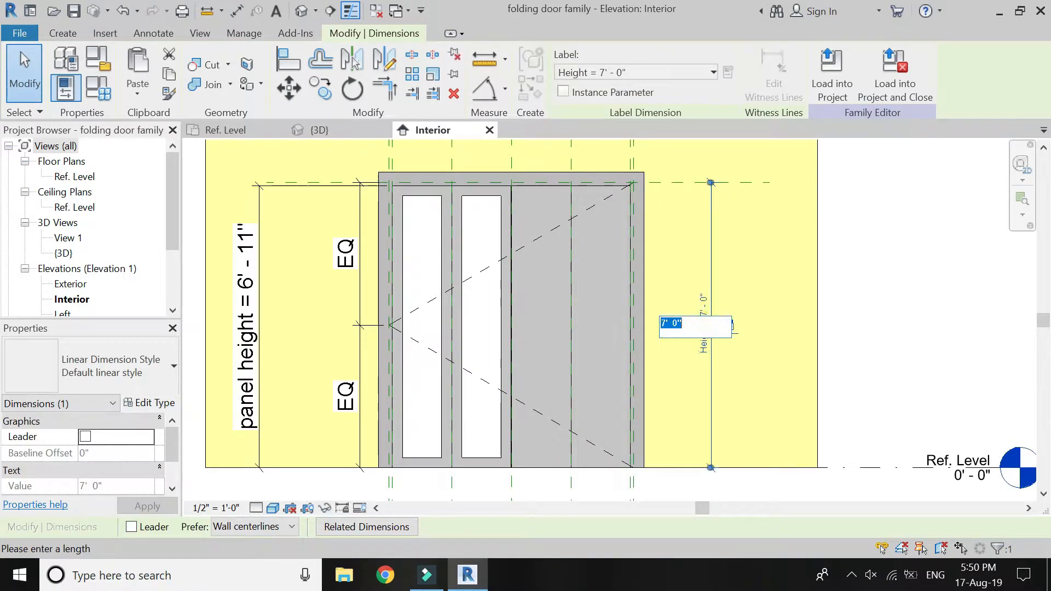
text(8')
key(Return)
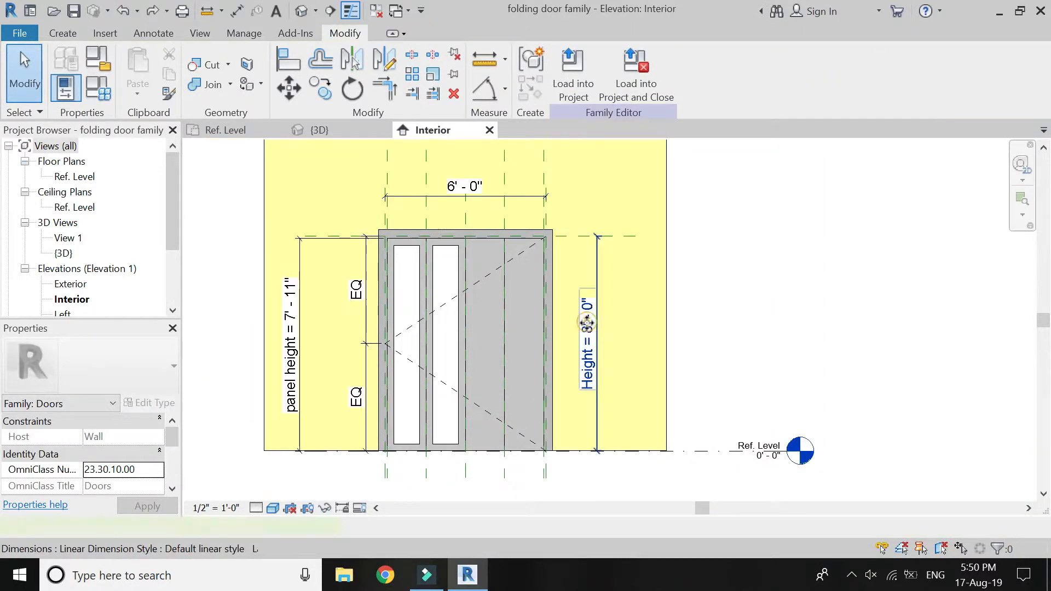
click(592, 327)
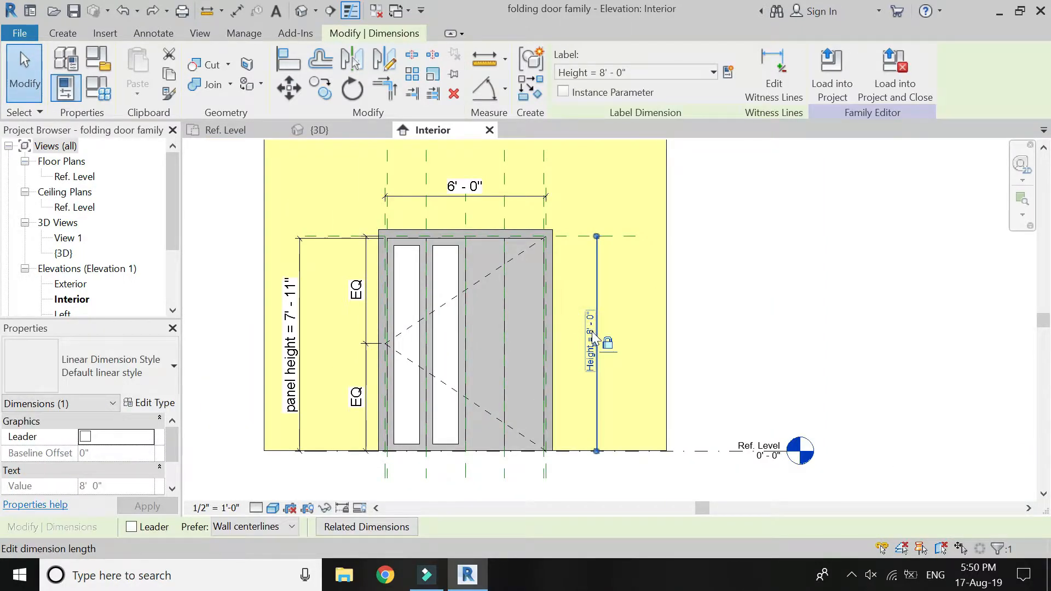
click(593, 334)
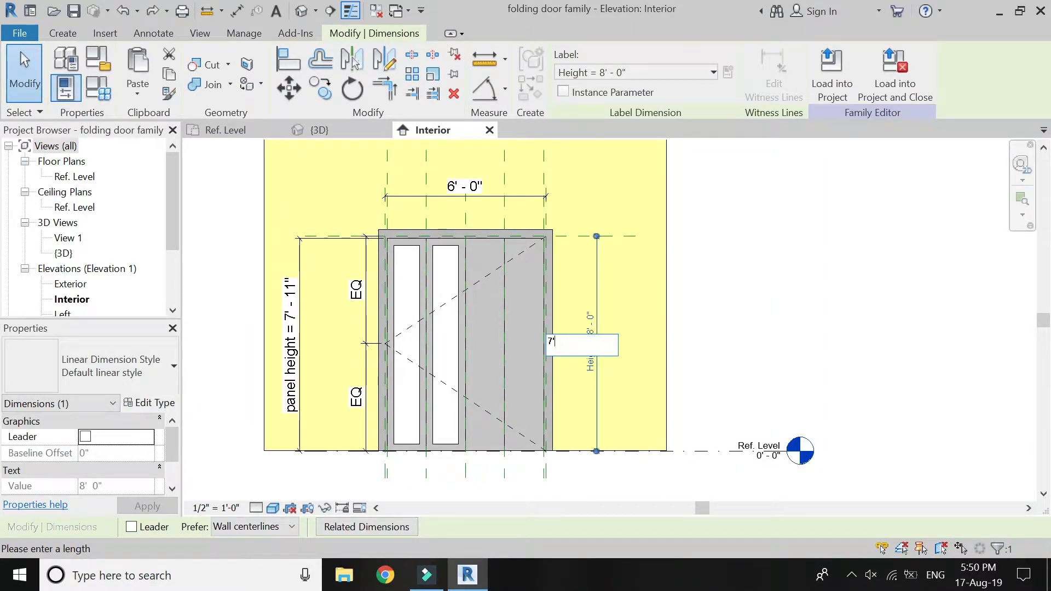
text(7')
key(Return)
click(629, 344)
scroll(462, 399, up, 5)
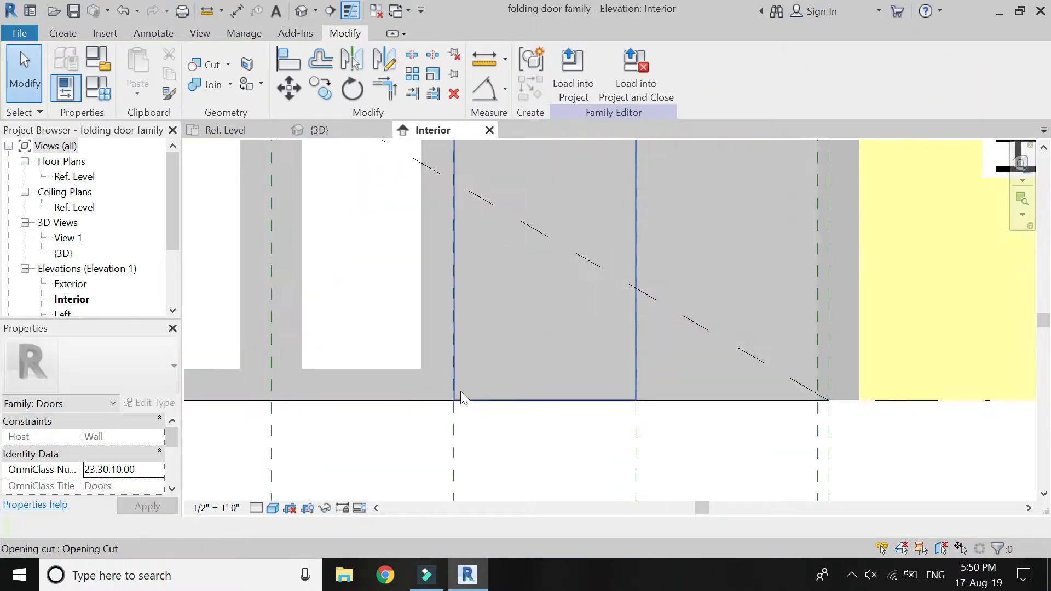
scroll(416, 464, down, 3)
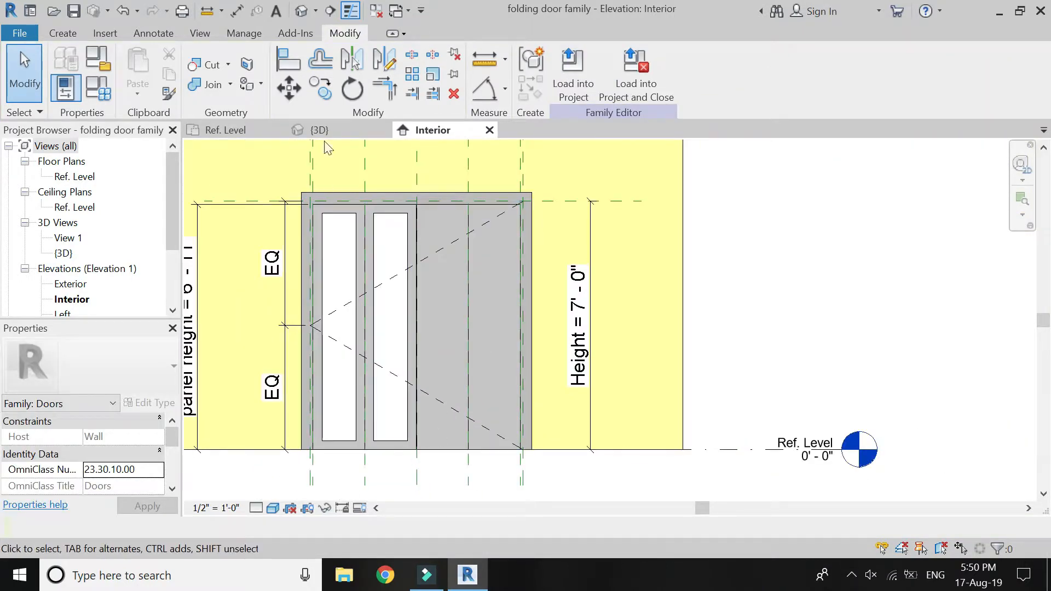
scroll(434, 313, up, 2)
click(63, 33)
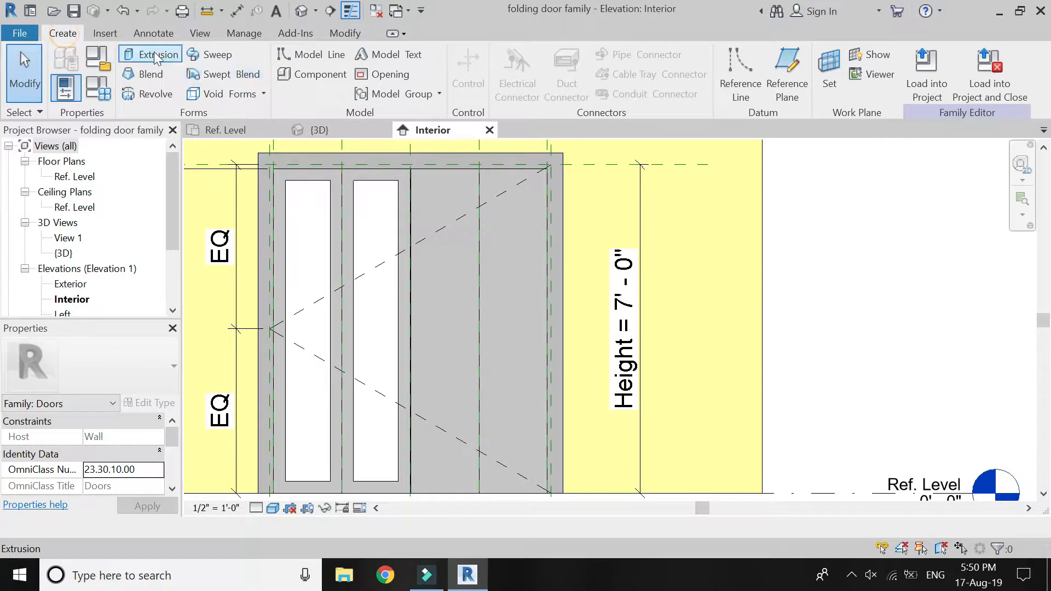
click(61, 33)
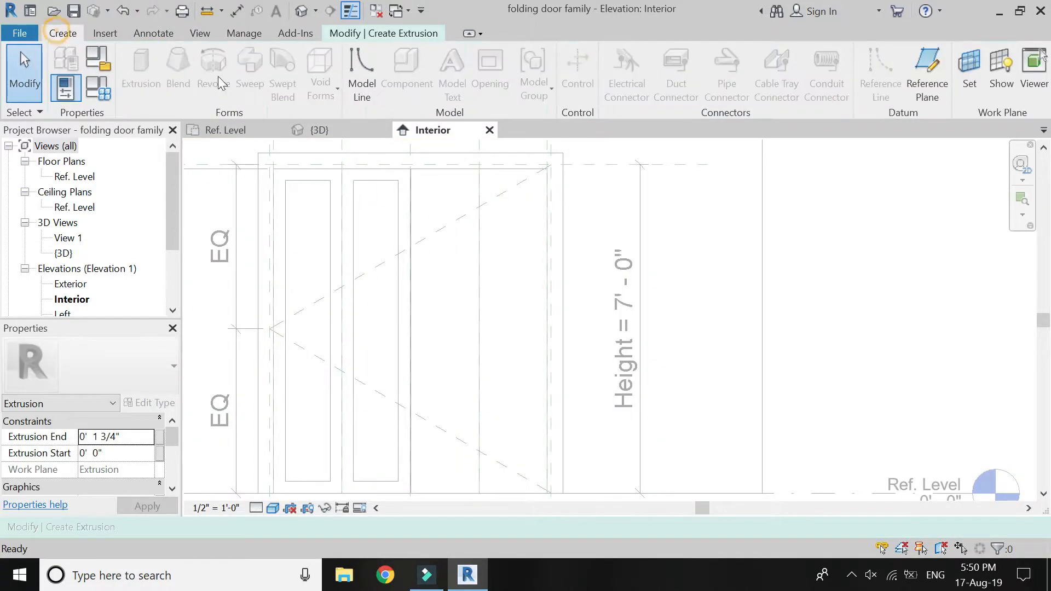
click(401, 34)
click(559, 64)
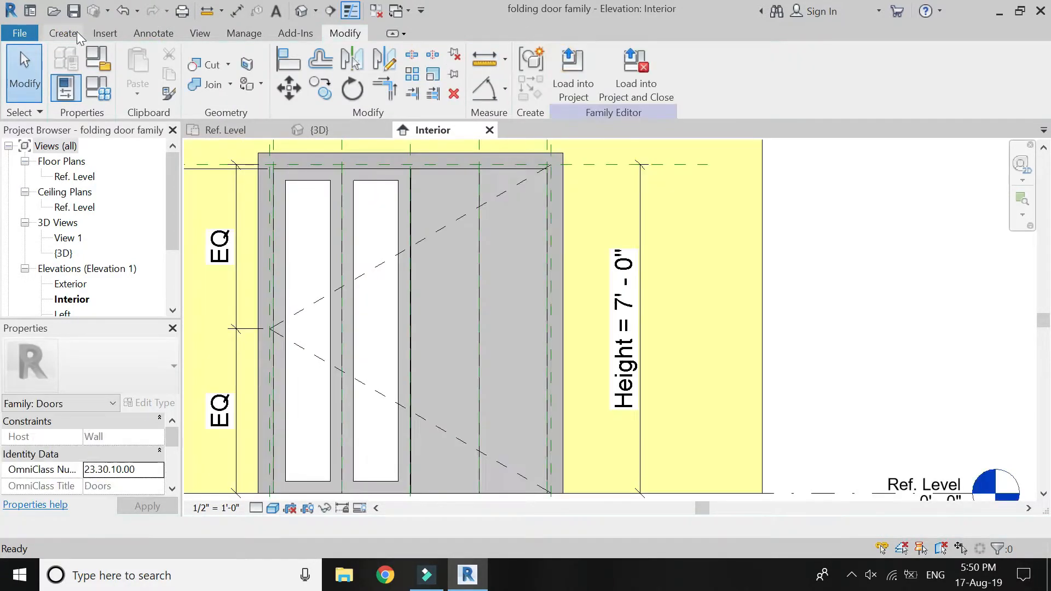
Start another void extrusion and pick the face of the third panel from the left as its work plane.
click(75, 31)
click(225, 93)
click(244, 117)
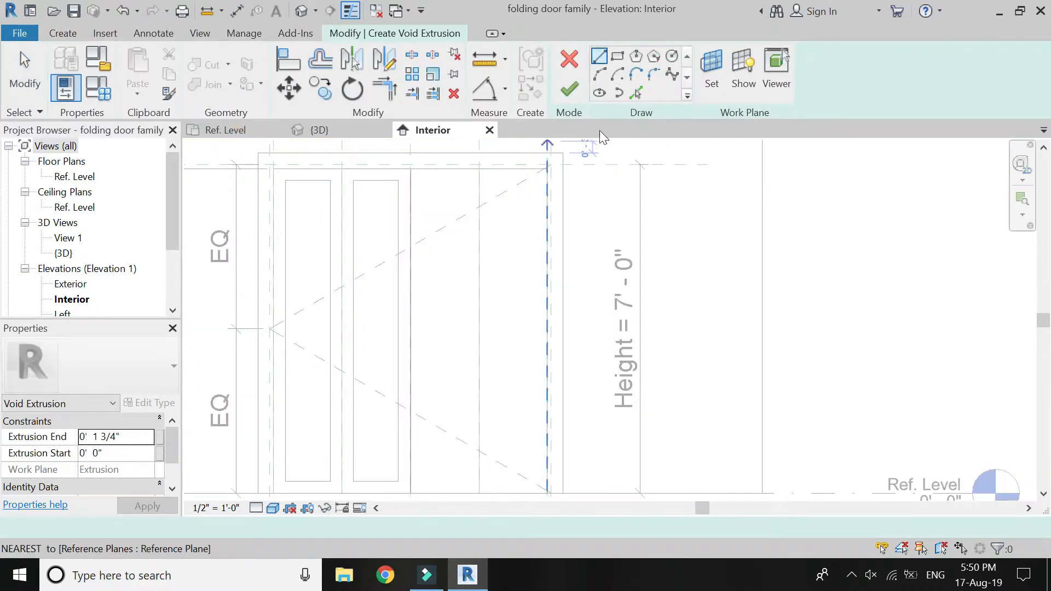
click(711, 77)
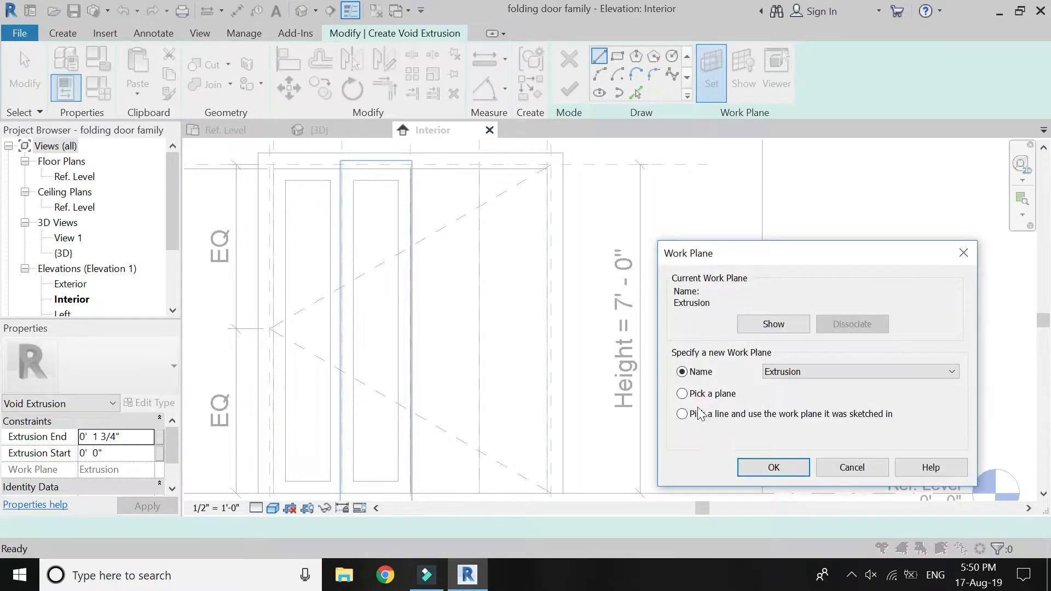
click(773, 467)
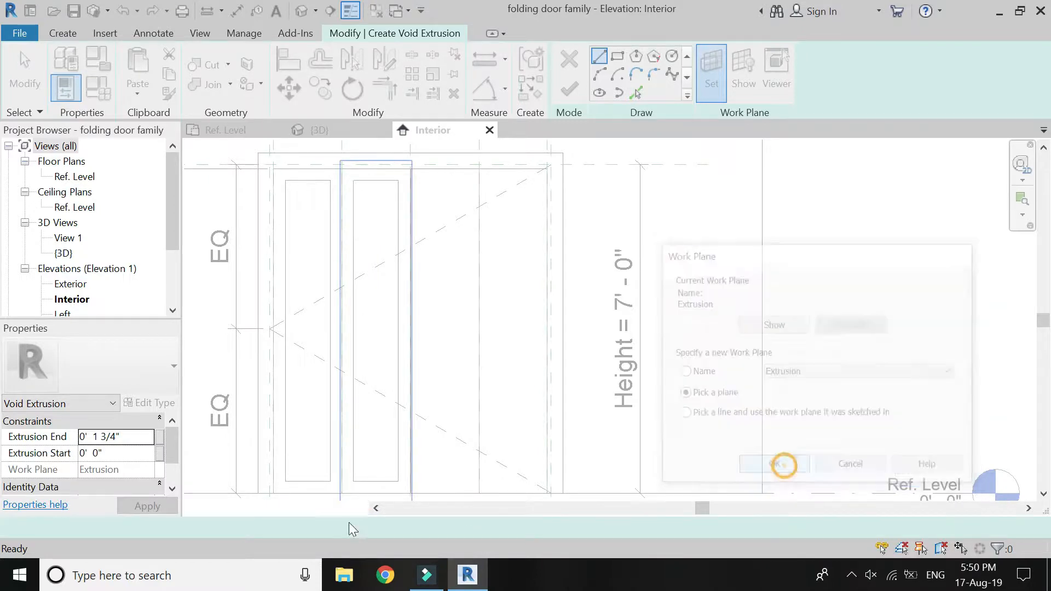
click(449, 492)
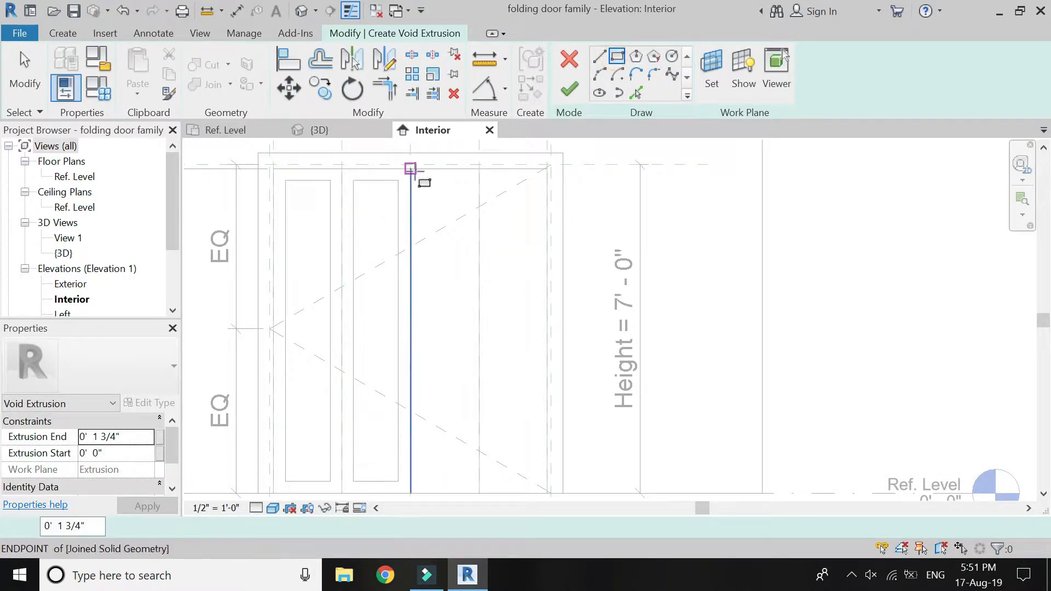
Sketch a rectangle 6' 11" high and 1' 5 15/32" wide over the full outline of the third panel.
scroll(413, 174, up, 5)
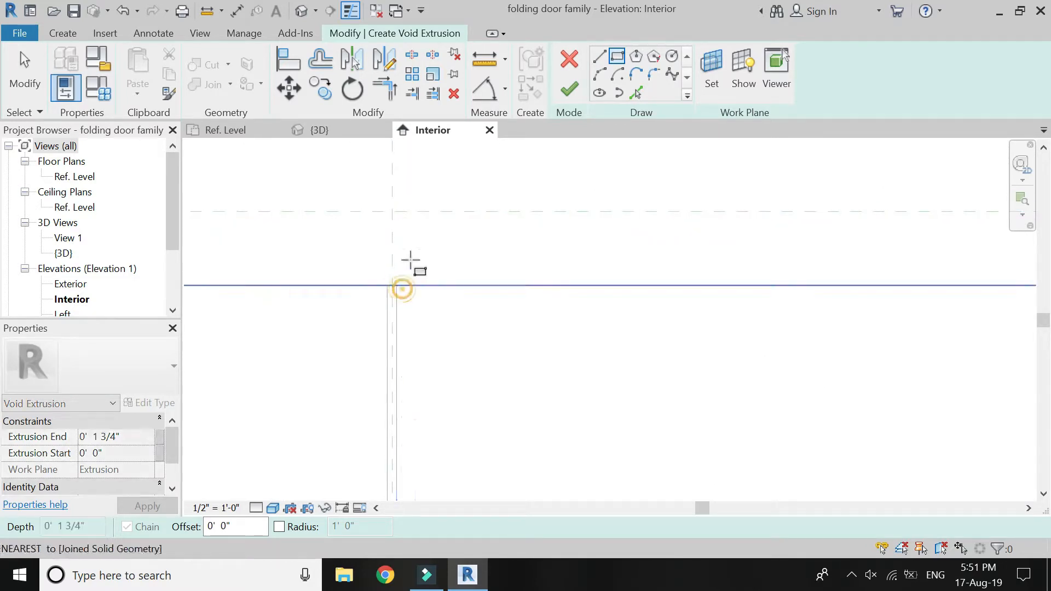
click(418, 211)
scroll(423, 178, down, 4)
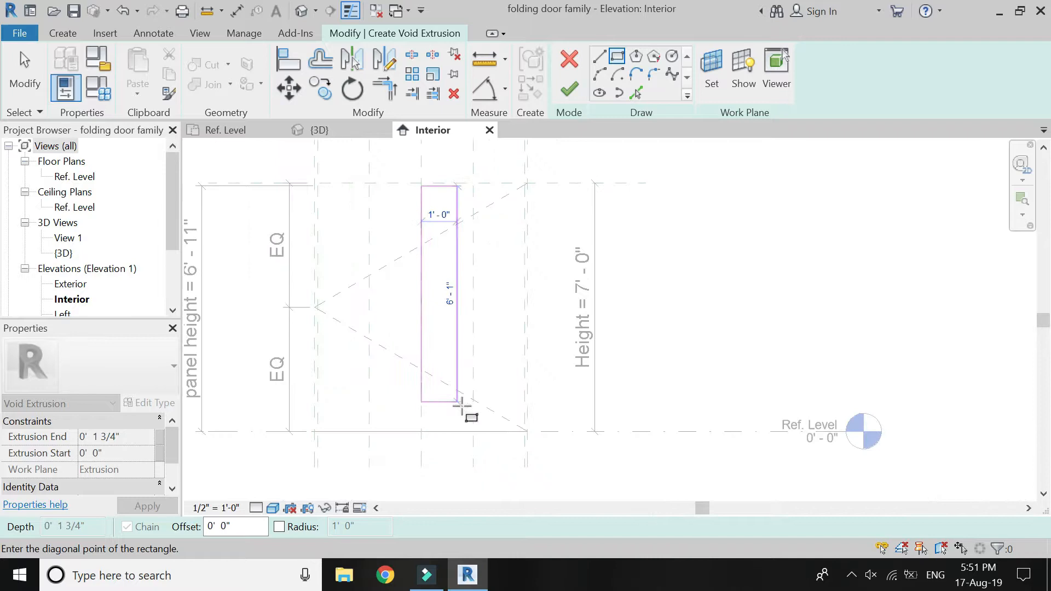
click(475, 432)
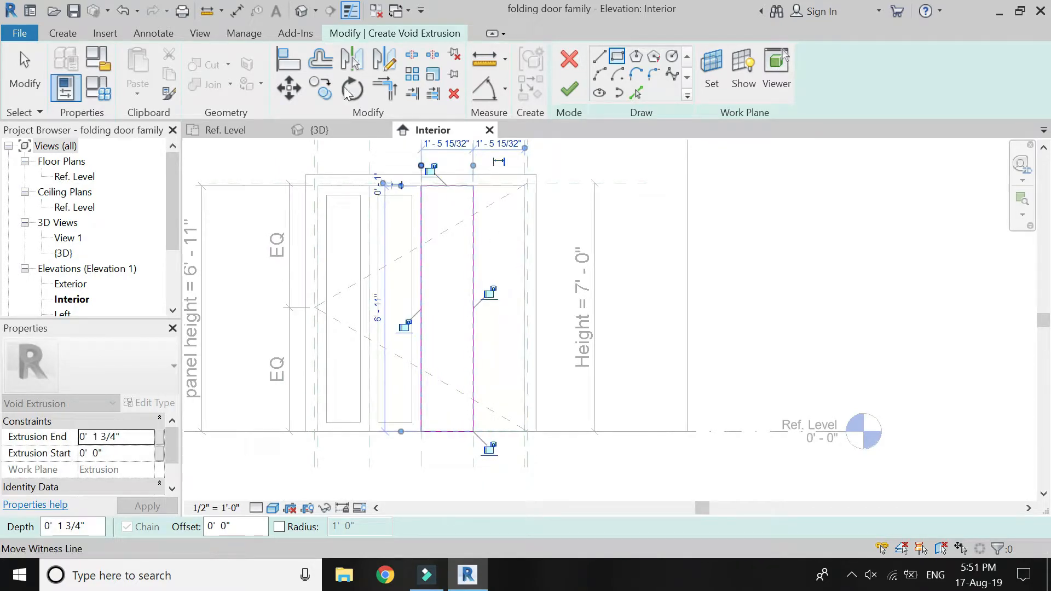
Offset copies of the third panel's rectangle lines 3" inward.
click(320, 59)
click(444, 187)
click(427, 221)
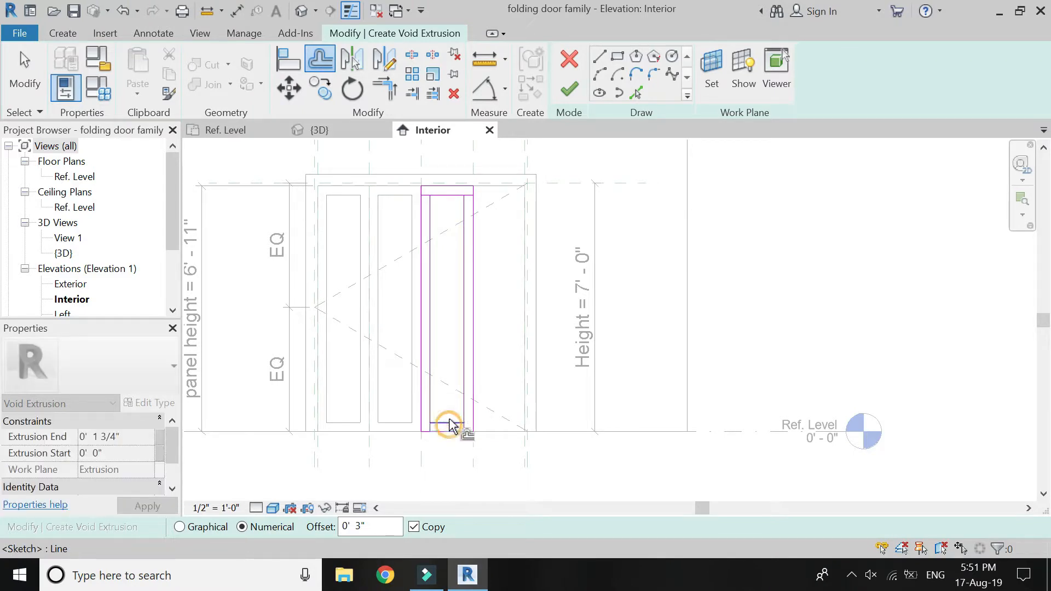
Trim the offset lines in the third panel's void sketch into a closed inner rectangle.
scroll(458, 329, up, 1)
click(386, 90)
click(444, 151)
click(422, 167)
click(451, 152)
click(468, 192)
click(426, 453)
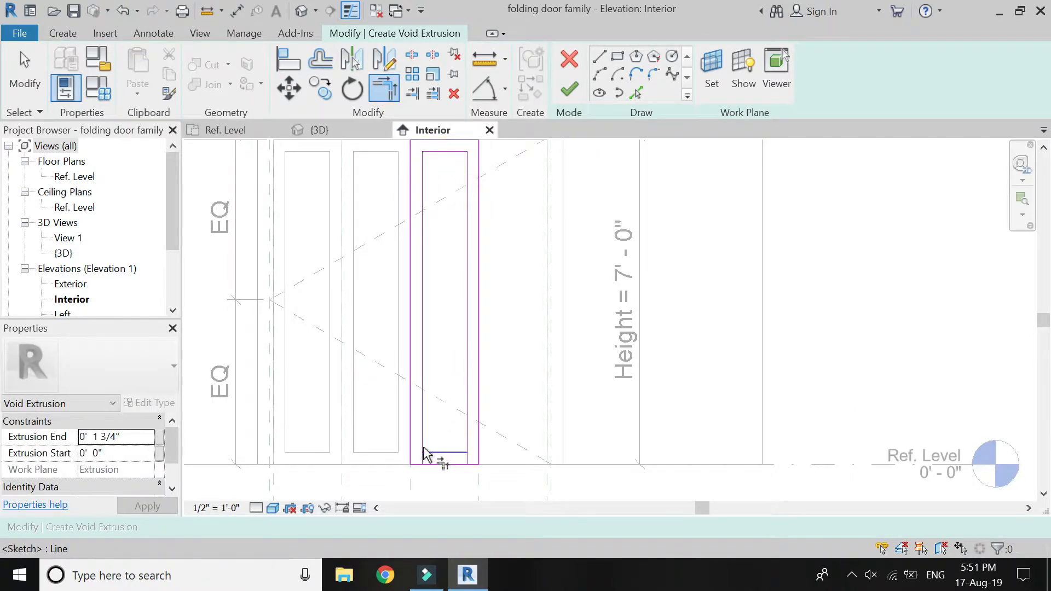
click(469, 433)
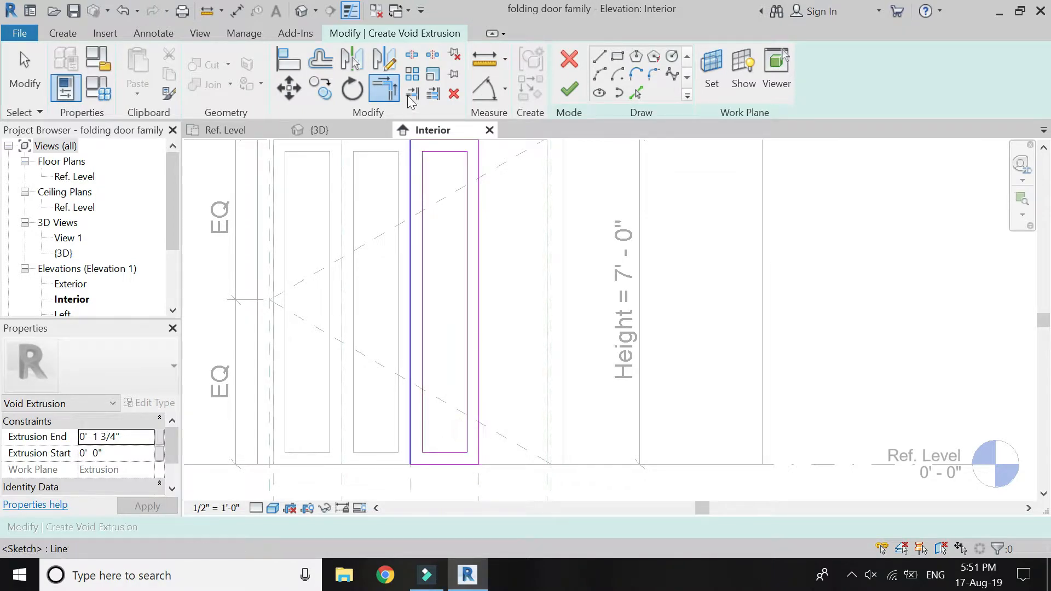
Delete the outer rectangle lines around the third panel and finish the void extrusion to cut its opening.
scroll(498, 210, down, 2)
middle_drag(499, 212, 471, 268)
key(Escape)
mouse_move(467, 194)
mouse_down()
mouse_move(383, 211)
mouse_move(381, 221)
mouse_up()
key(Delete)
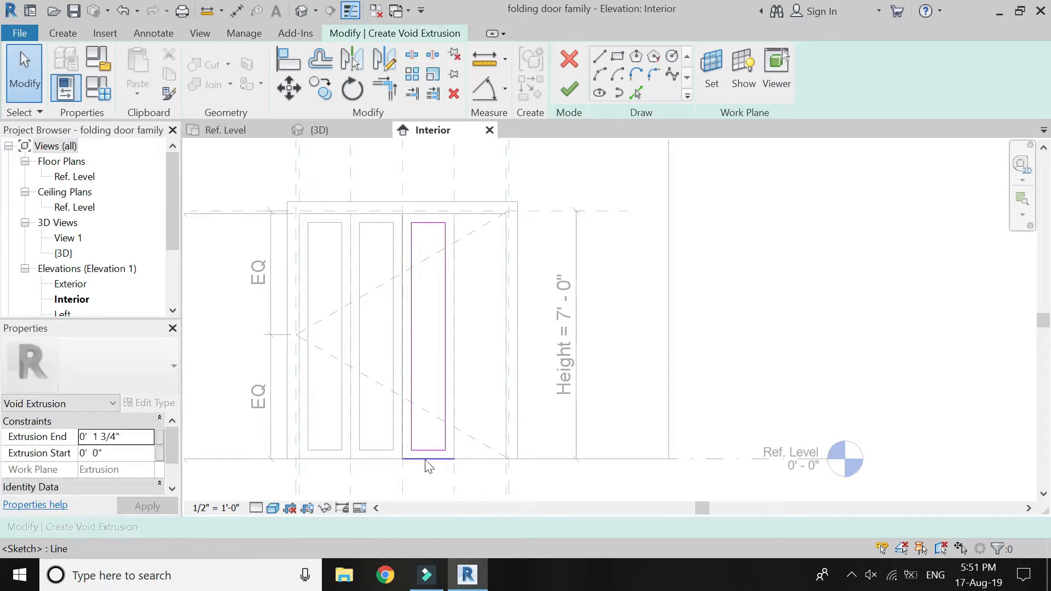
key(Delete)
click(569, 90)
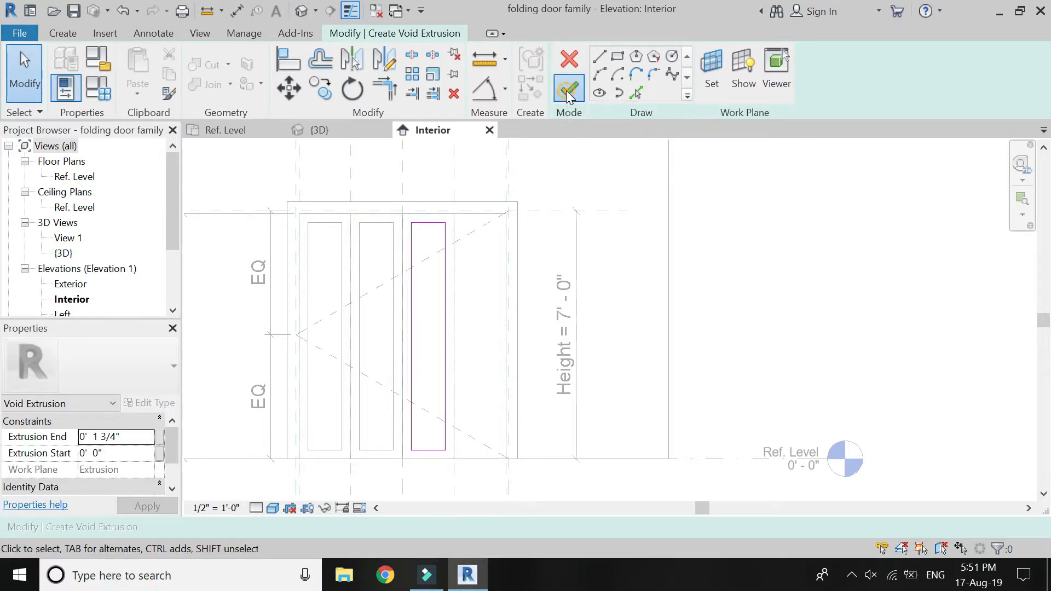
click(539, 255)
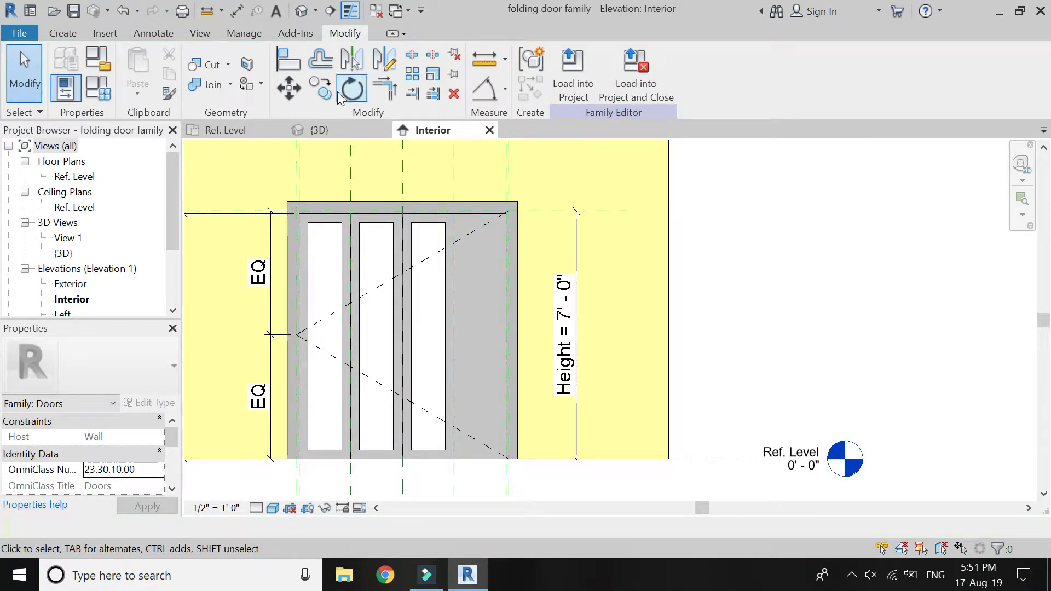
Start another void extrusion and set its work plane by picking the face of the rightmost panel.
click(61, 33)
click(235, 104)
click(238, 115)
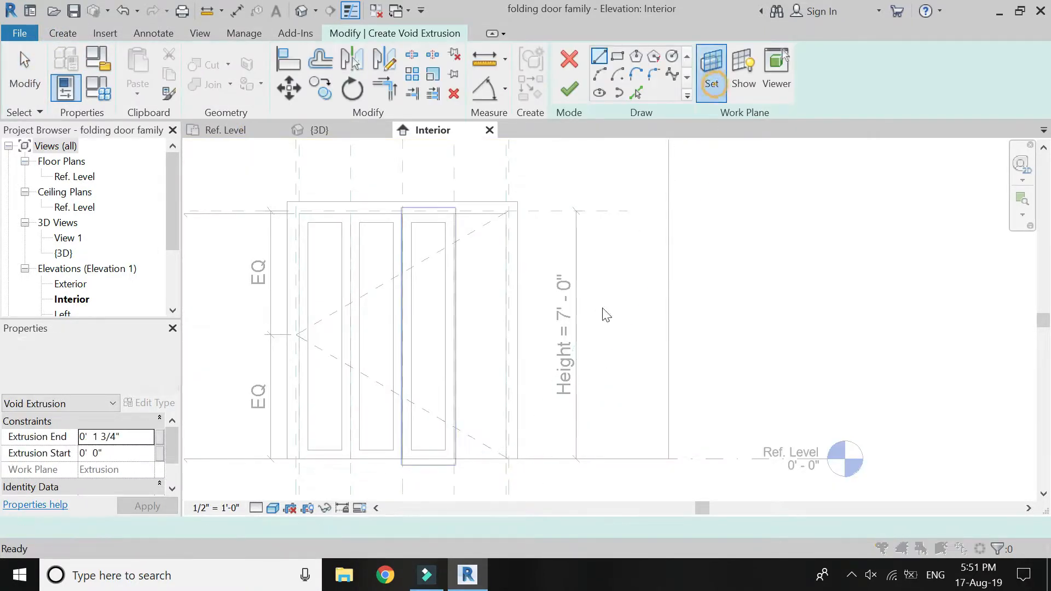
click(752, 467)
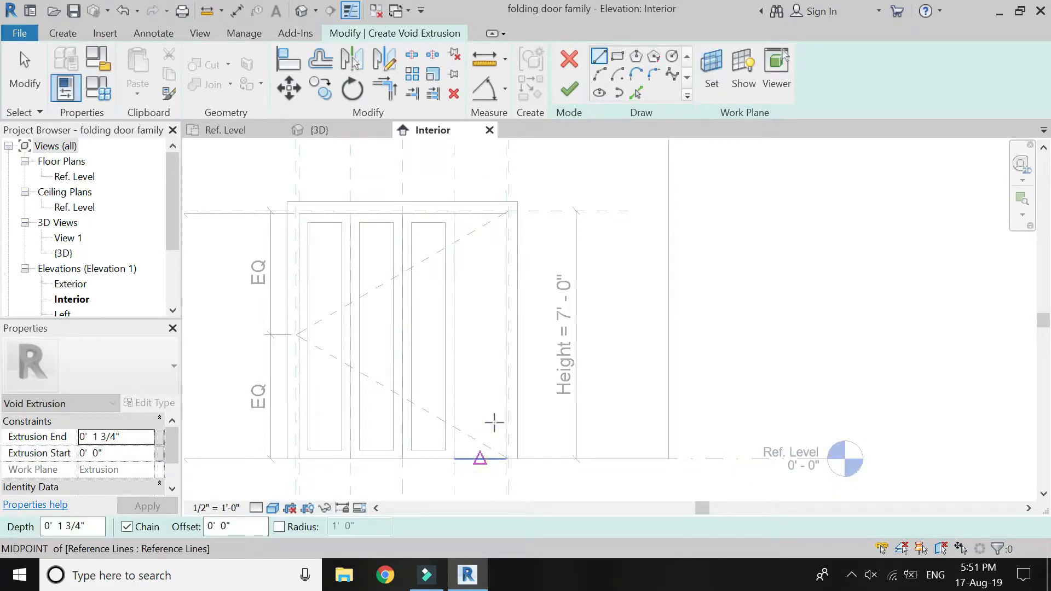
Sketch a rectangle over the full outline of the rightmost panel.
click(454, 214)
key(Escape)
click(617, 56)
click(454, 213)
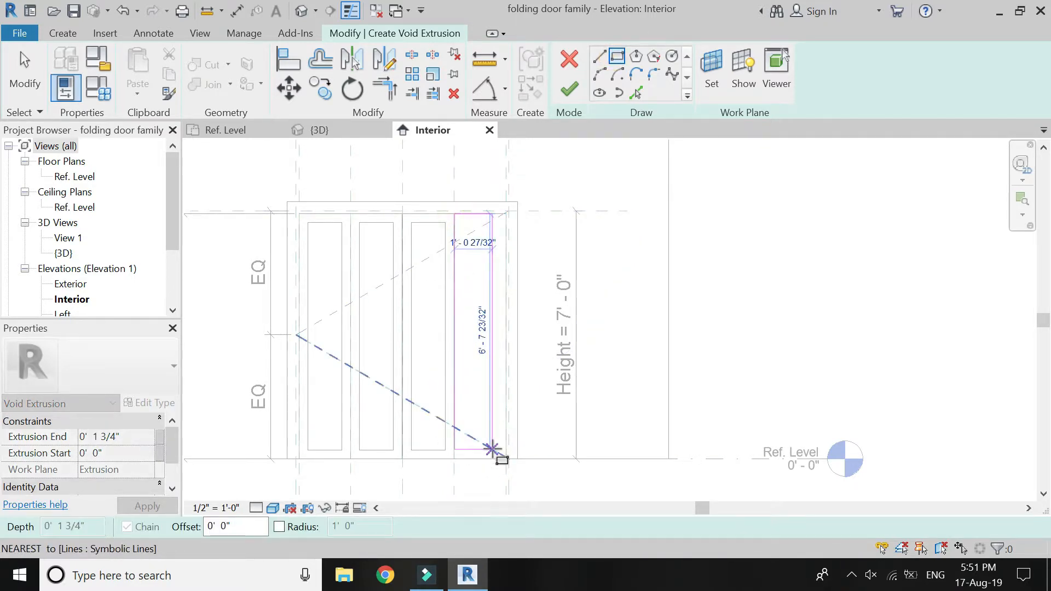
click(505, 459)
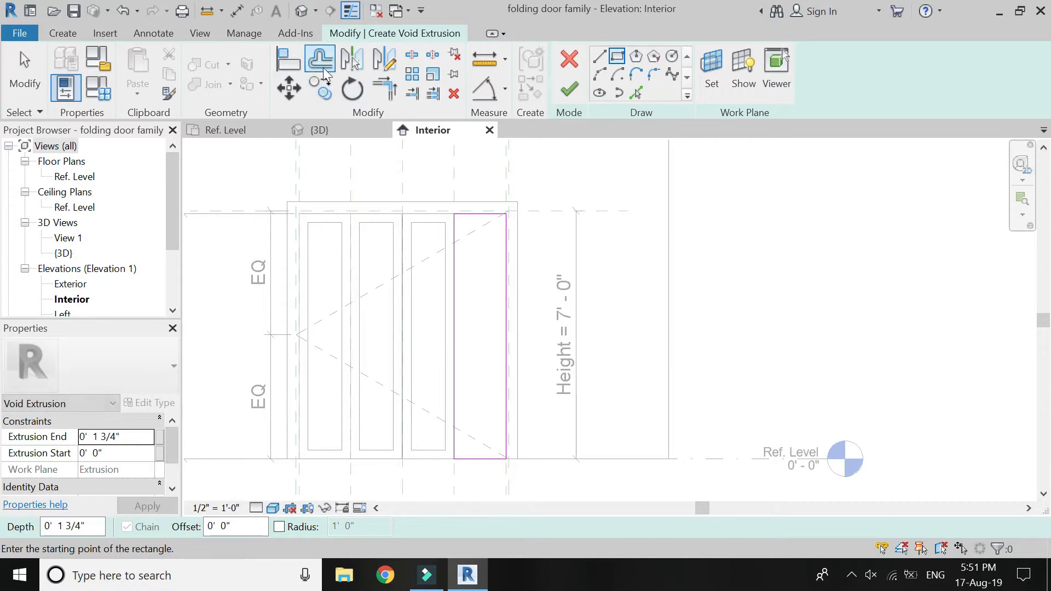
Offset the rightmost panel's void sketch lines 3" inward as copies and trim them into a closed inner rectangle.
key(o)
key(f)
click(458, 258)
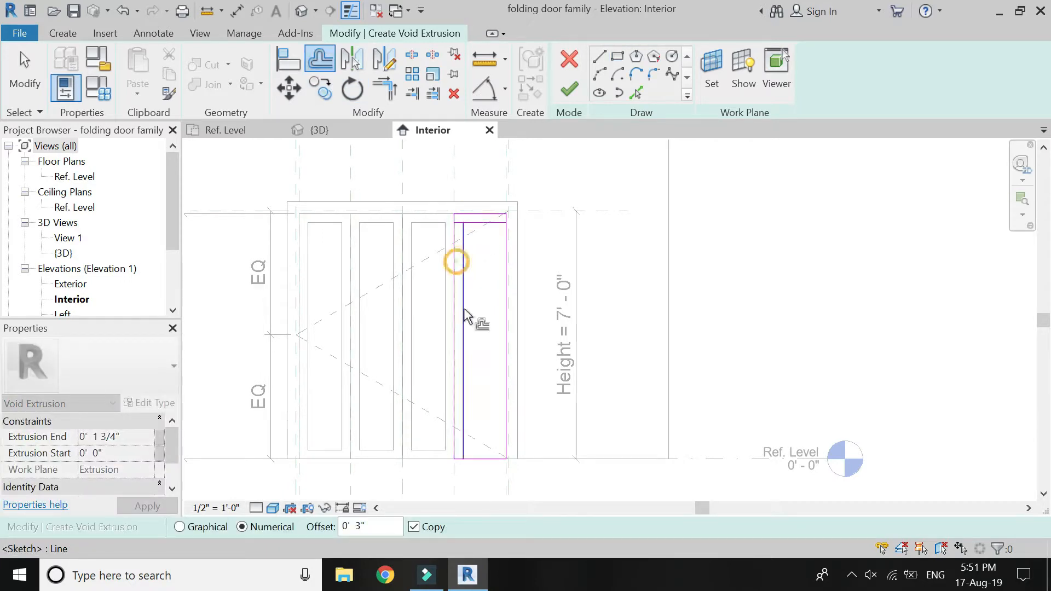
click(483, 454)
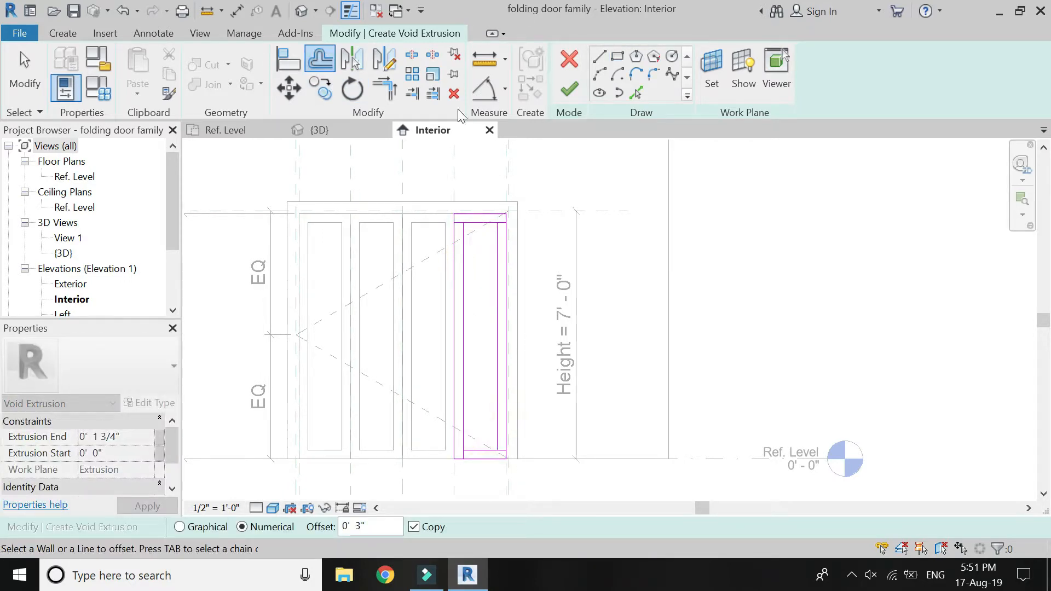
click(393, 93)
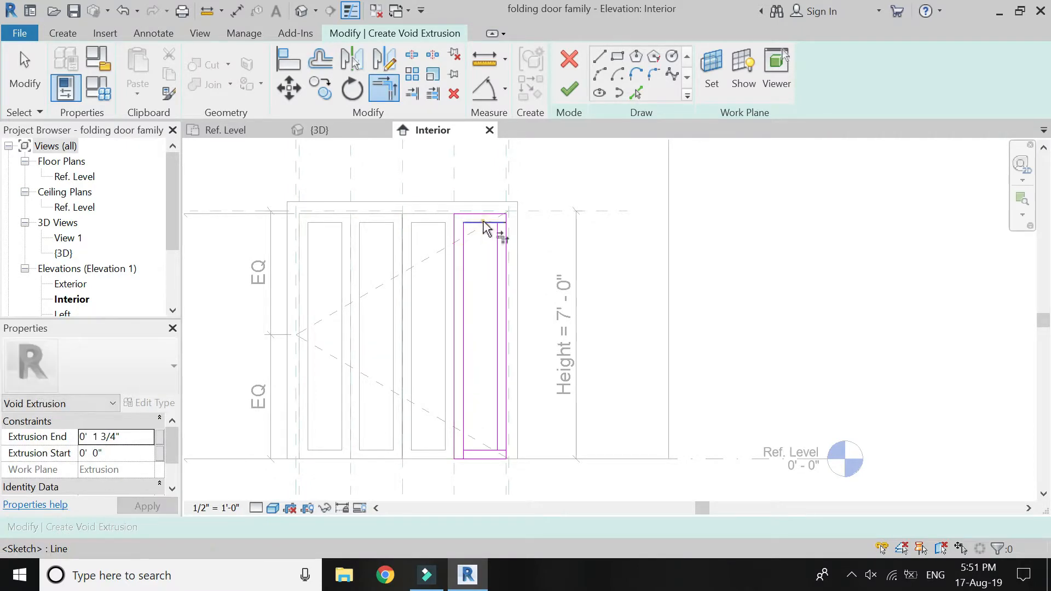
click(486, 449)
Delete the outer rectangle lines around the rightmost panel and finish the void extrusion to cut its opening.
drag(437, 220, 425, 222)
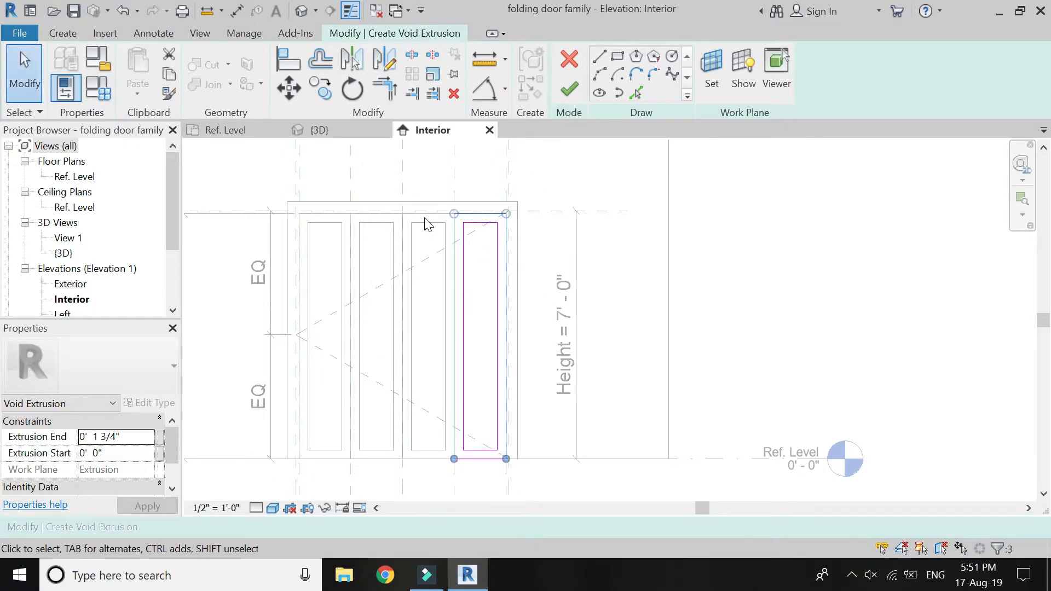
click(502, 477)
click(569, 89)
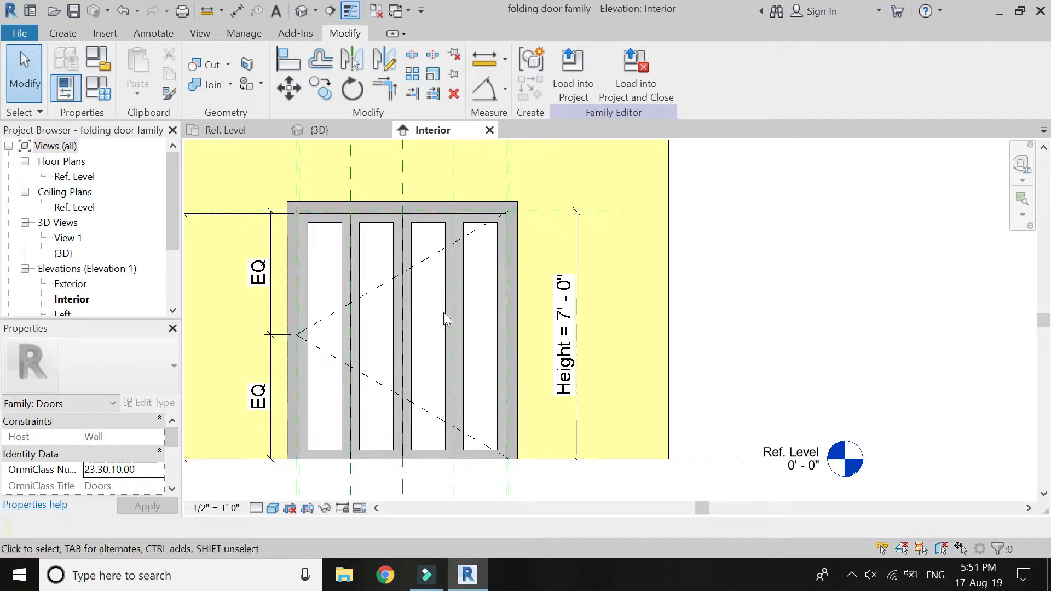
Place an aligned dimension between the top and bottom edges of the rightmost panel's glass opening, outside the door height dimension.
scroll(525, 458, down, 1)
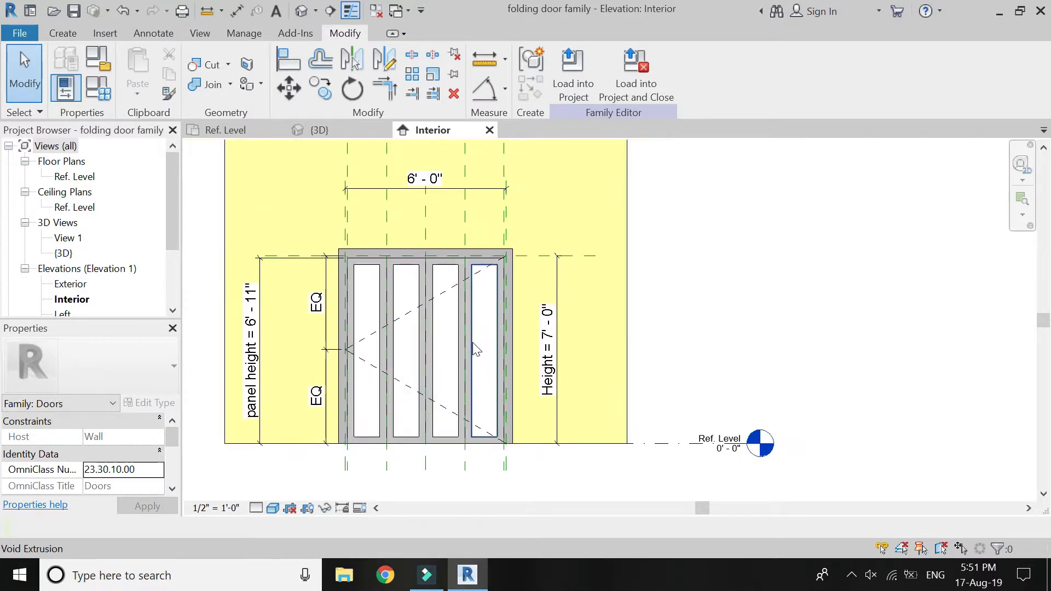
click(504, 97)
click(528, 118)
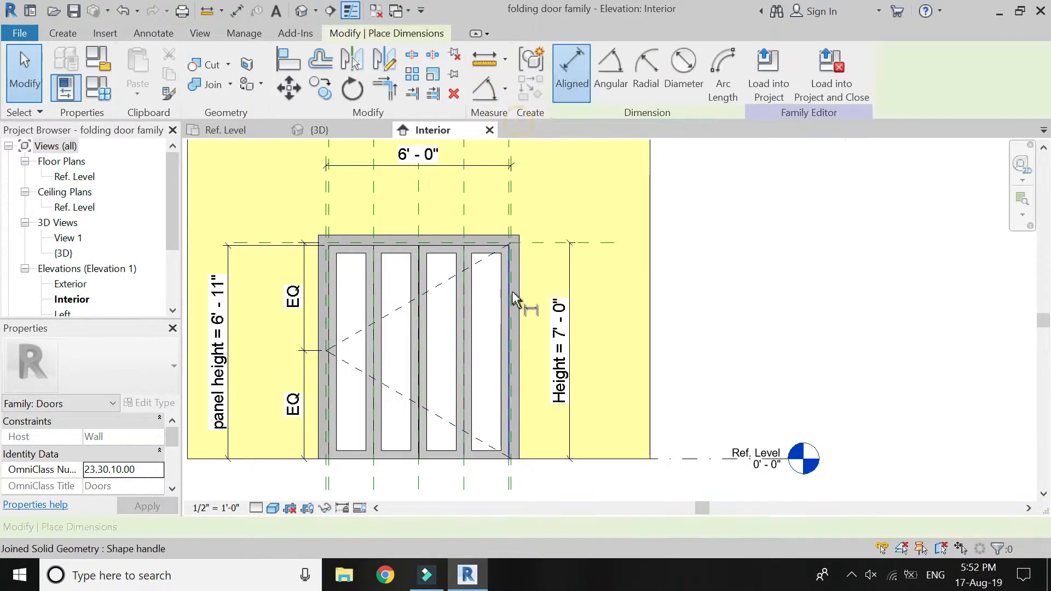
click(491, 254)
click(493, 452)
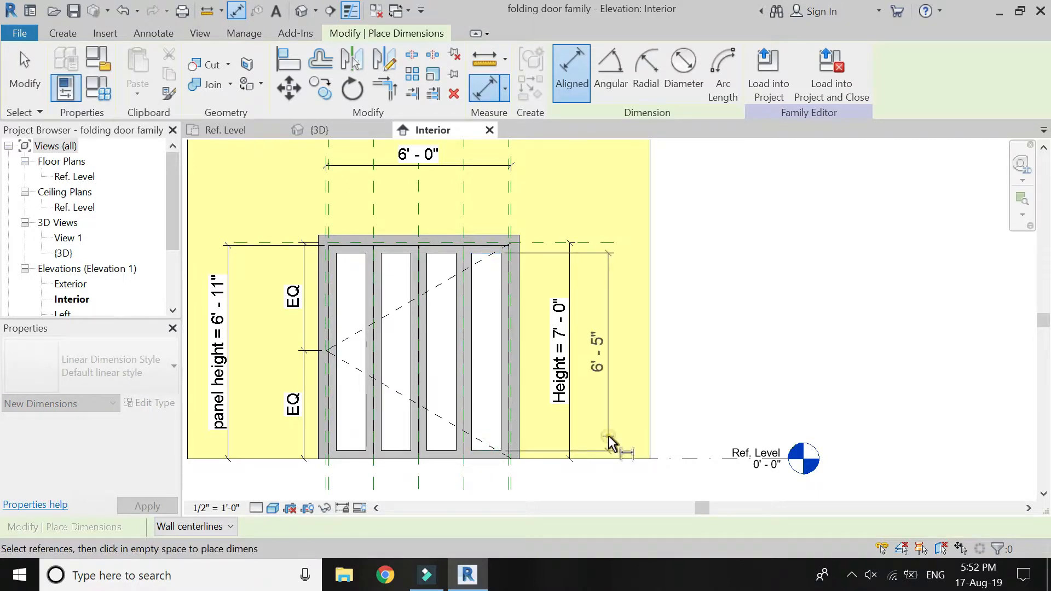
click(611, 442)
key(Escape)
key(Escape)
Label the glass opening's height dimension with a new family type parameter named "glass height".
click(596, 351)
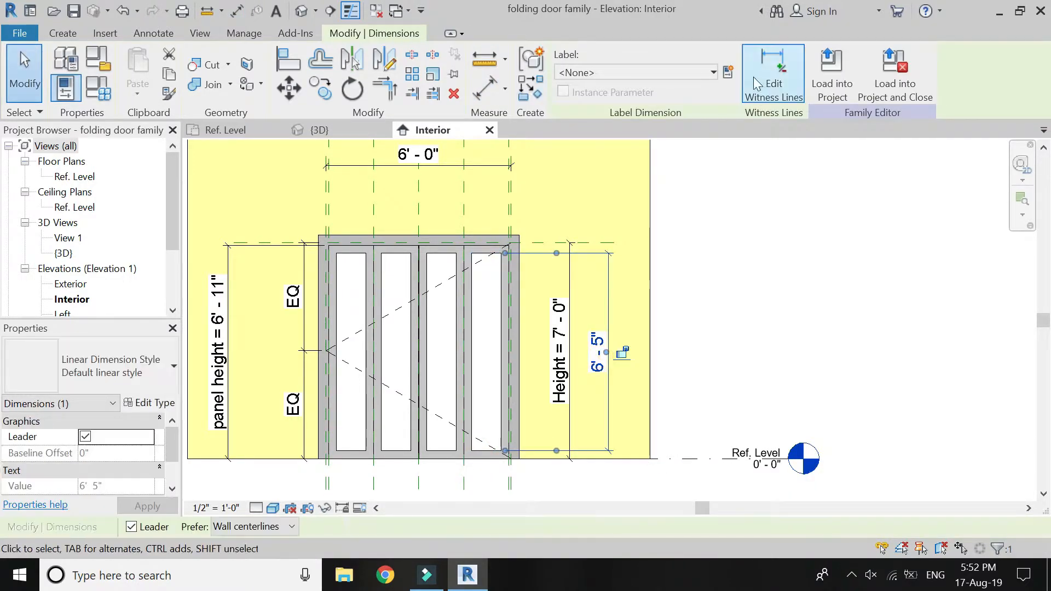
click(728, 72)
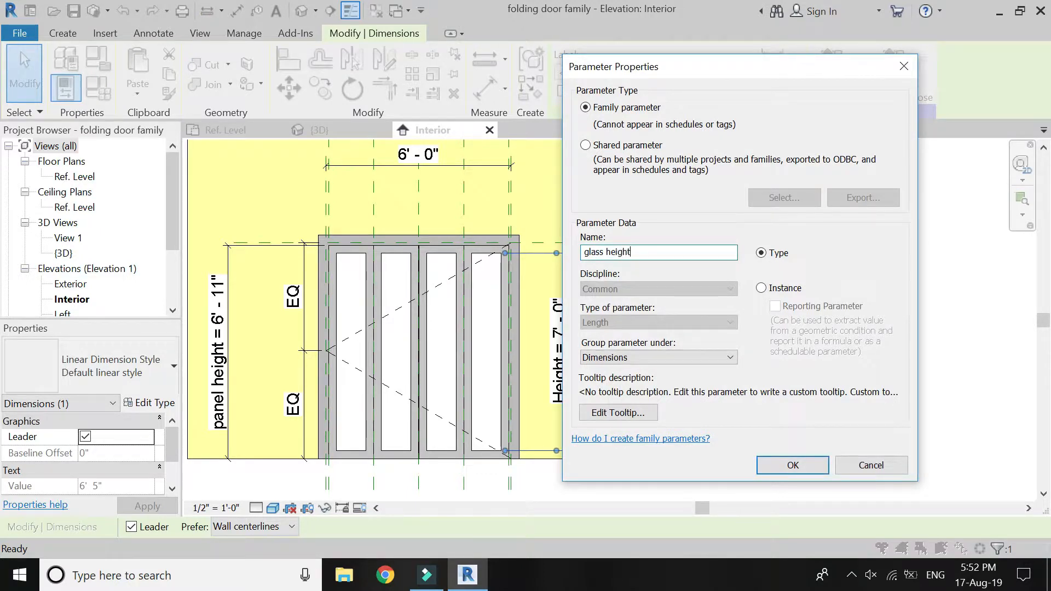
key(Return)
key(Escape)
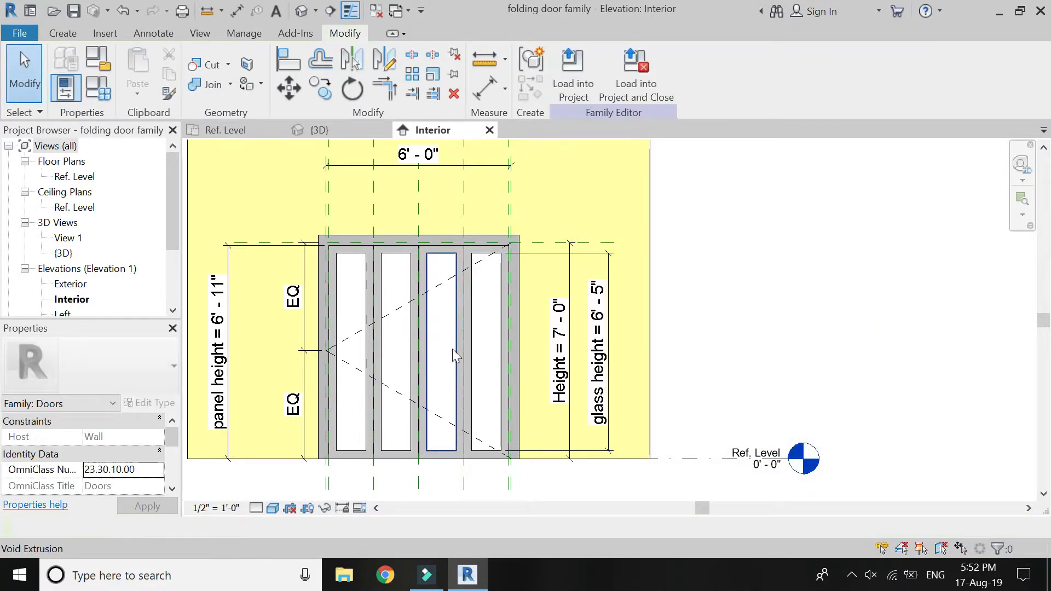
Give the glass height parameter the formula Height - 0' 7", lock it, and apply the family types changes.
scroll(656, 335, down, 2)
scroll(465, 356, up, 2)
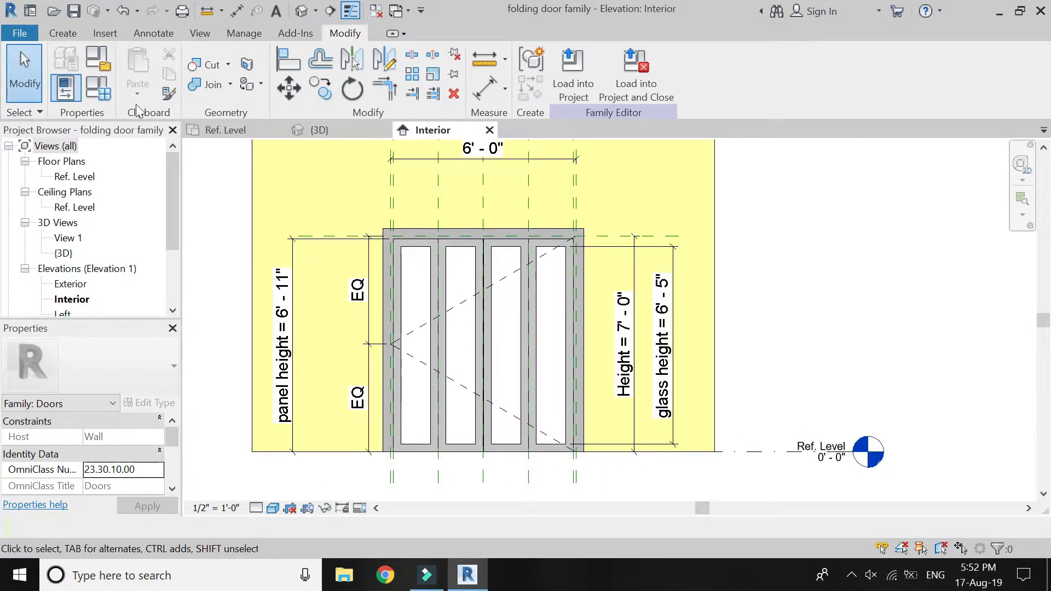
click(105, 91)
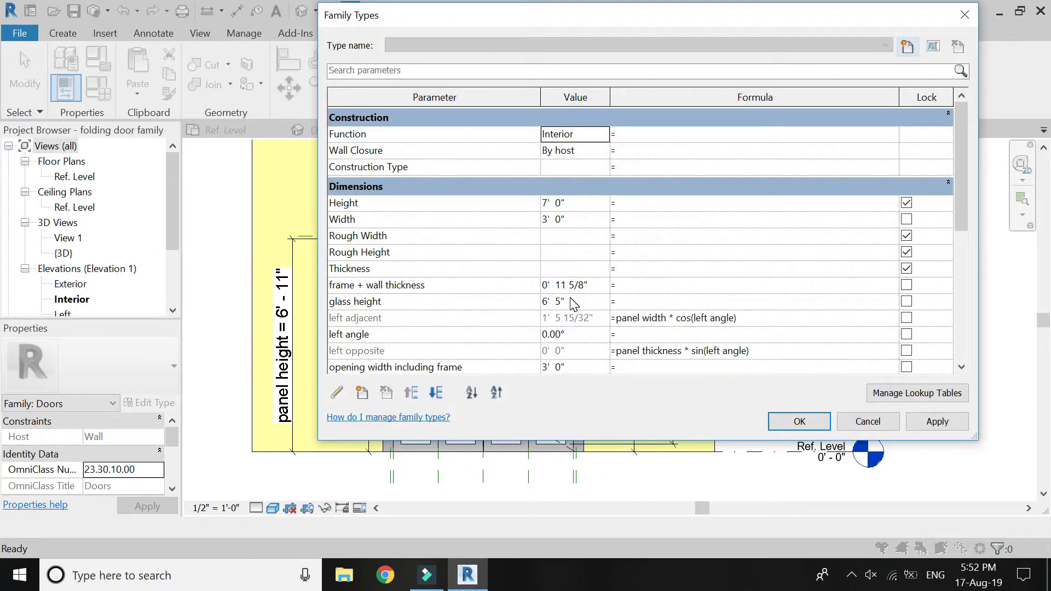
click(369, 203)
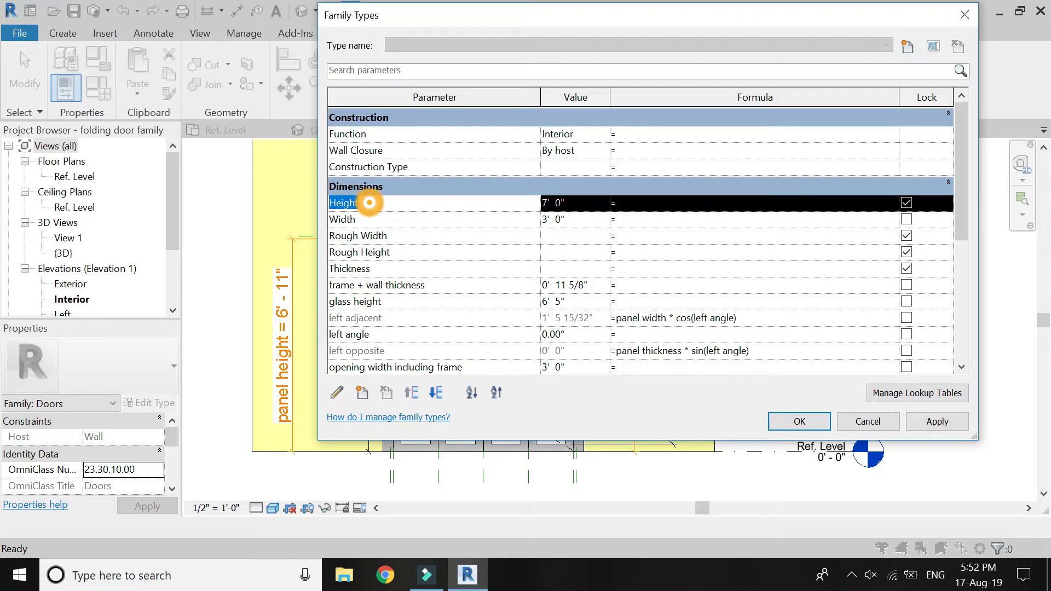
click(661, 300)
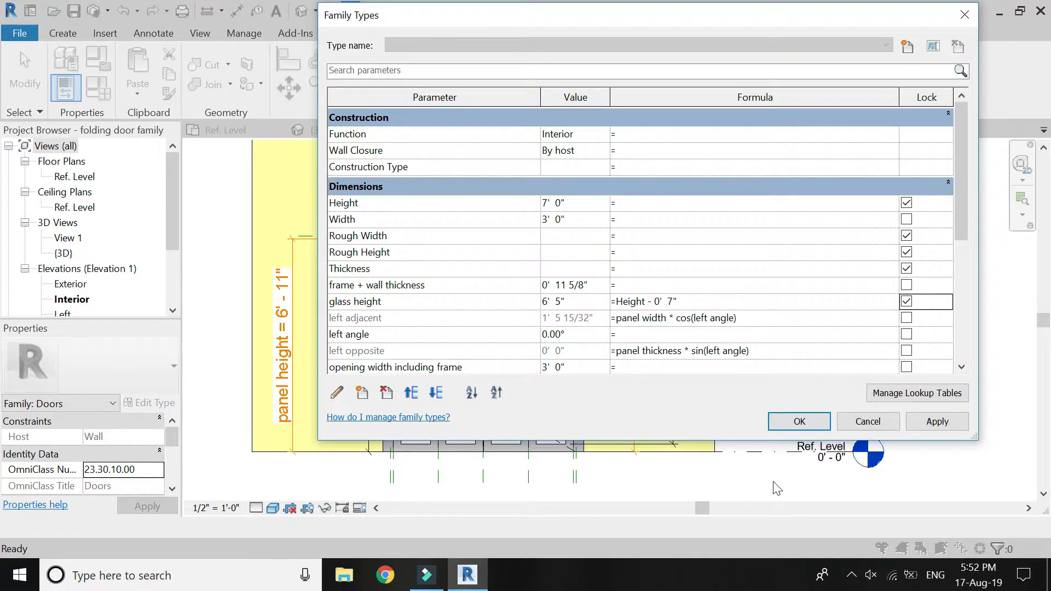
click(787, 423)
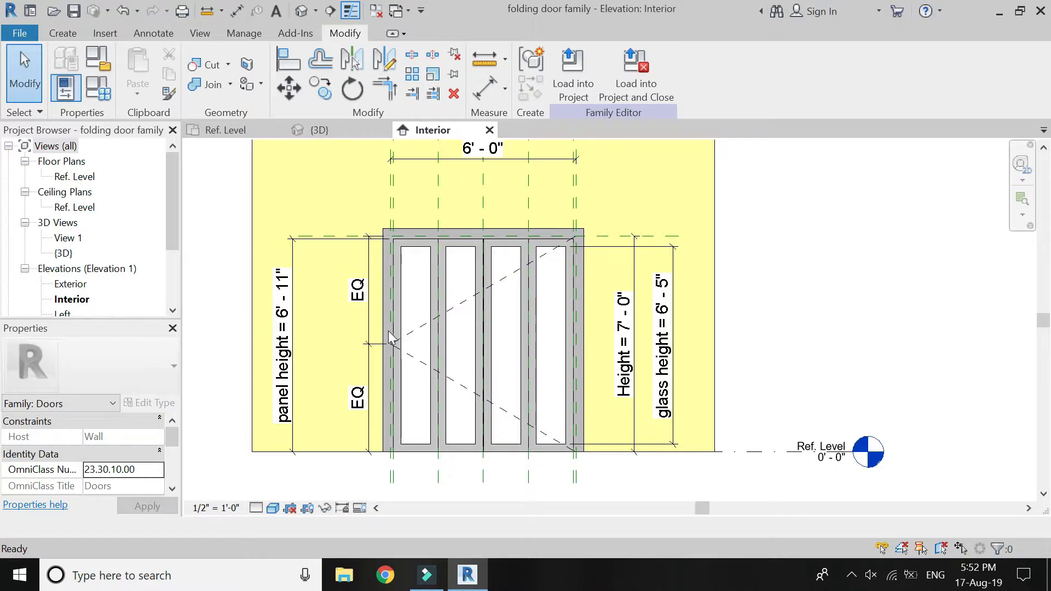
In the Ref. Level floor plan, start a solid extrusion and pick the leftmost panel's void opening face as its work plane.
click(220, 131)
scroll(474, 312, down, 5)
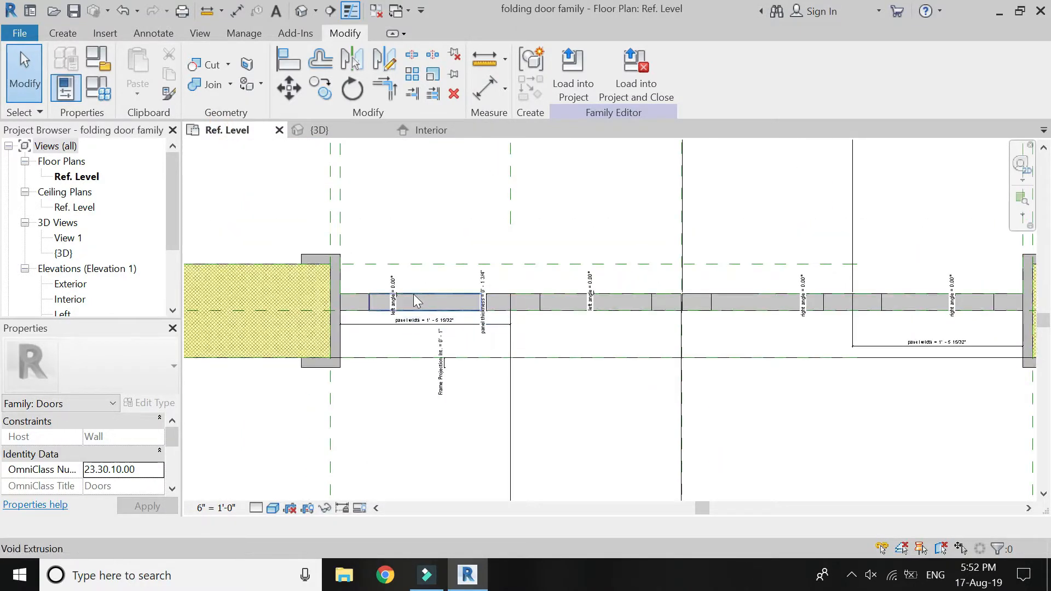
scroll(414, 293, up, 7)
click(65, 34)
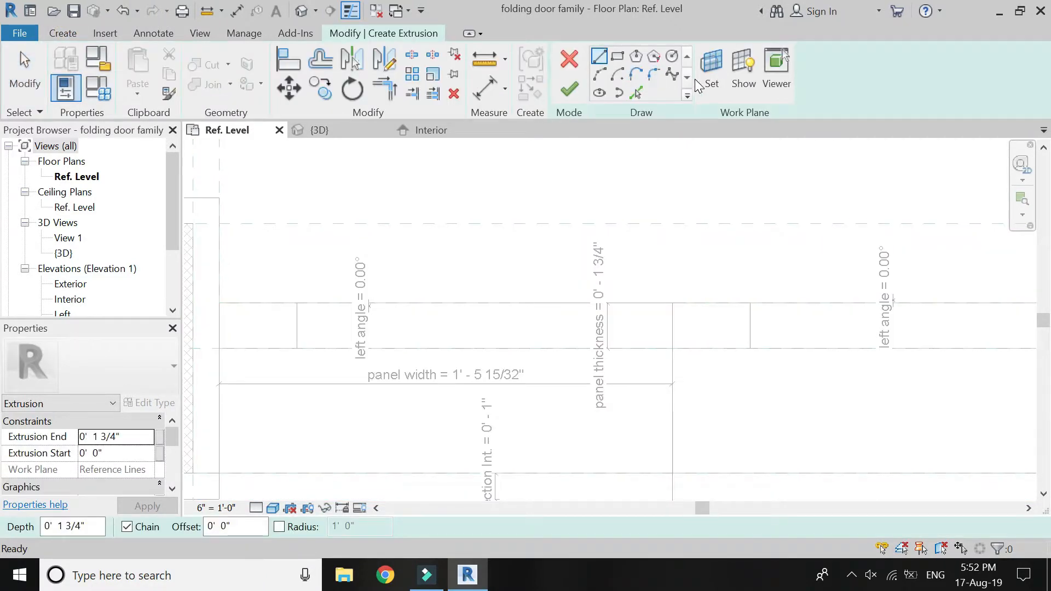
click(711, 73)
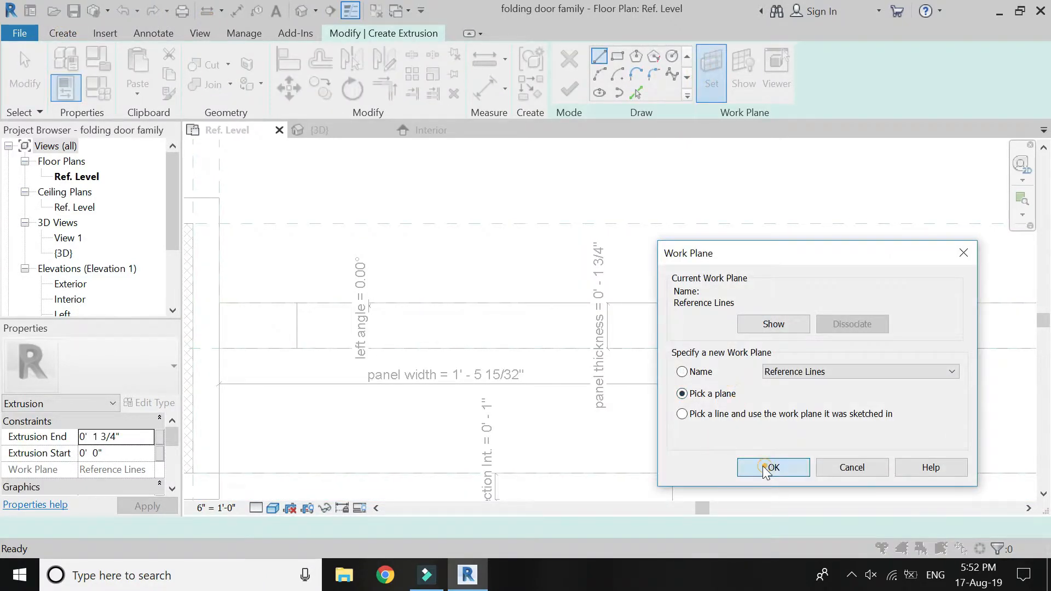
click(766, 468)
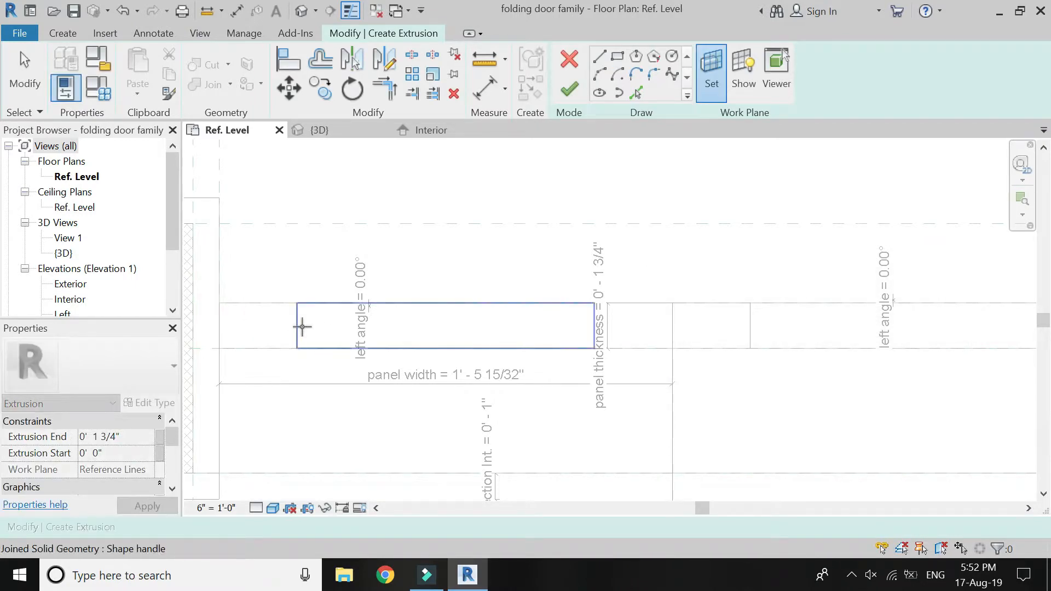
click(303, 327)
Sketch a centerline across the leftmost panel's glass opening and offset copies of it 1/8" to both sides.
click(297, 326)
click(607, 327)
key(Escape)
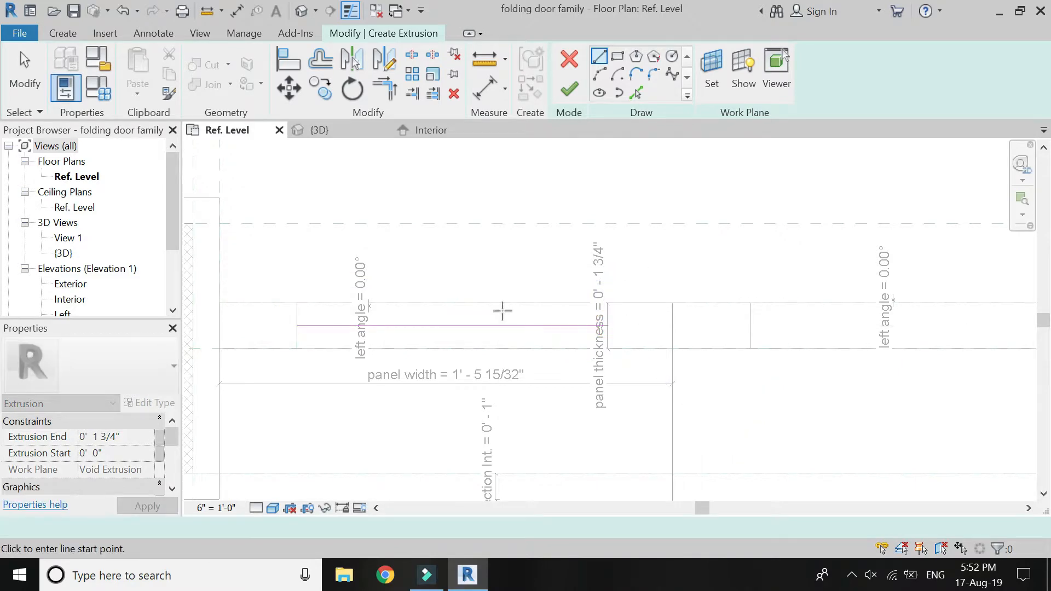
scroll(397, 301, up, 1)
click(320, 59)
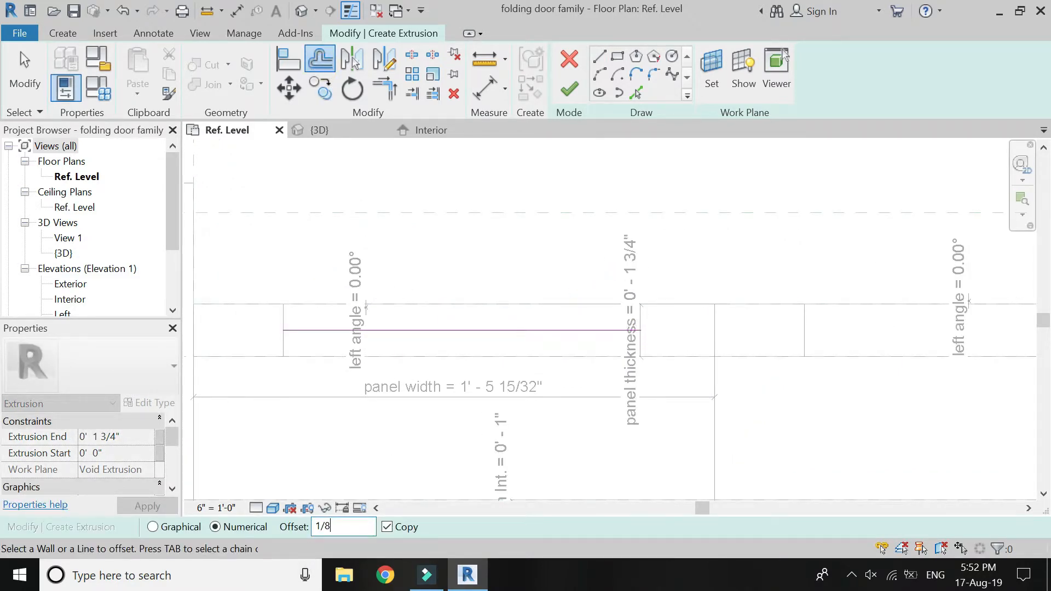
click(412, 331)
key(Escape)
Delete the middle line of the glass sketch and close both ends of the offset lines into a thin rectangle.
scroll(387, 333, up, 2)
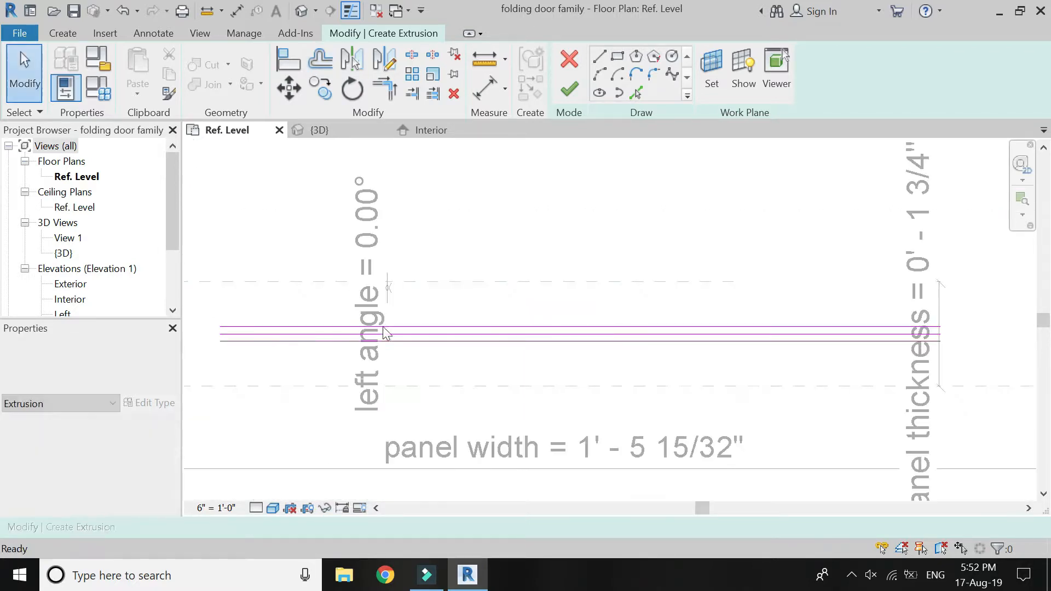
click(409, 334)
click(569, 88)
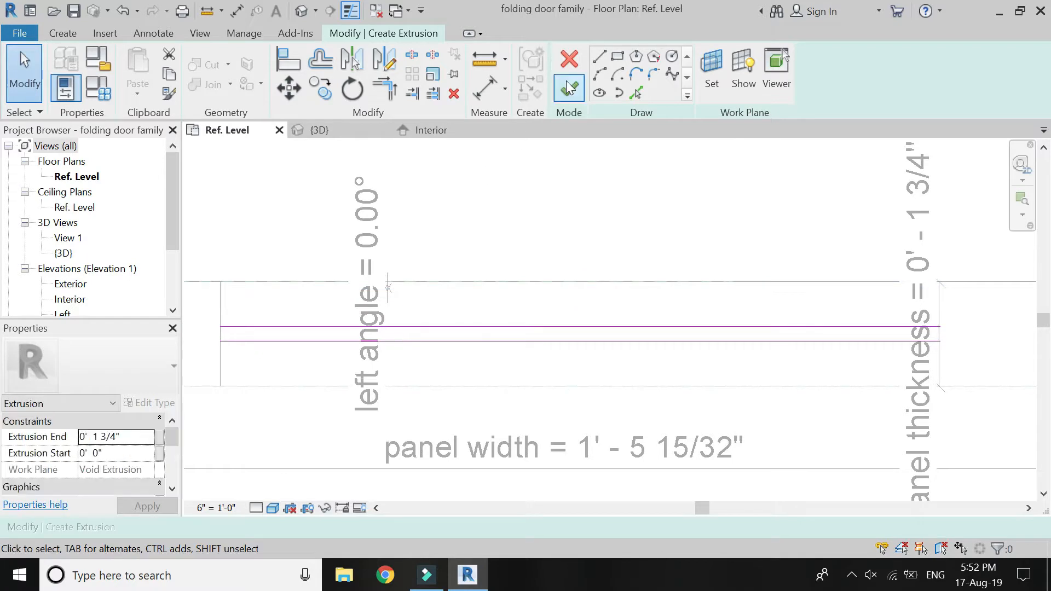
click(599, 57)
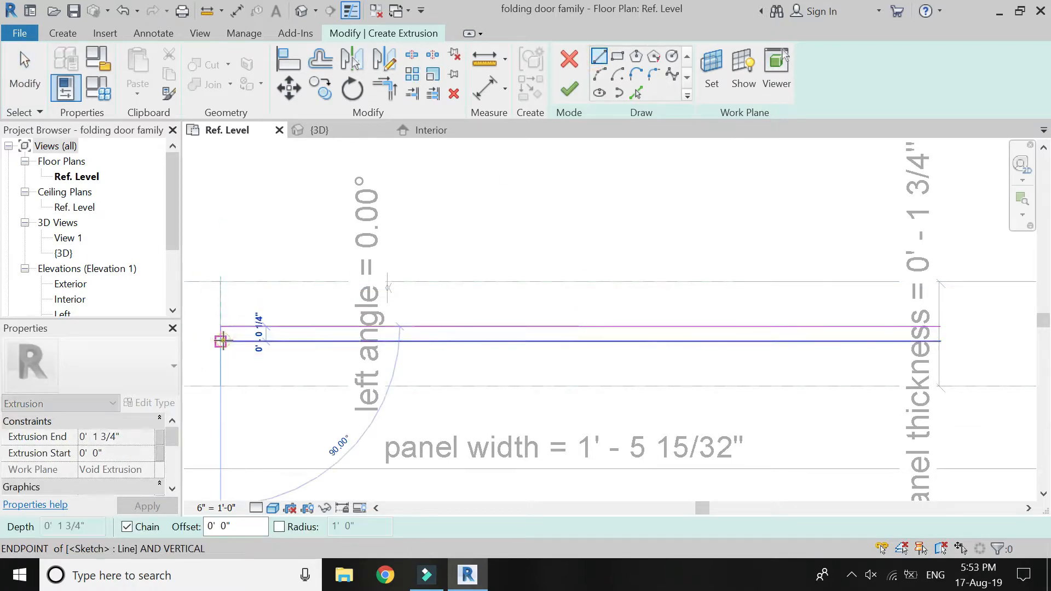
click(941, 327)
click(941, 342)
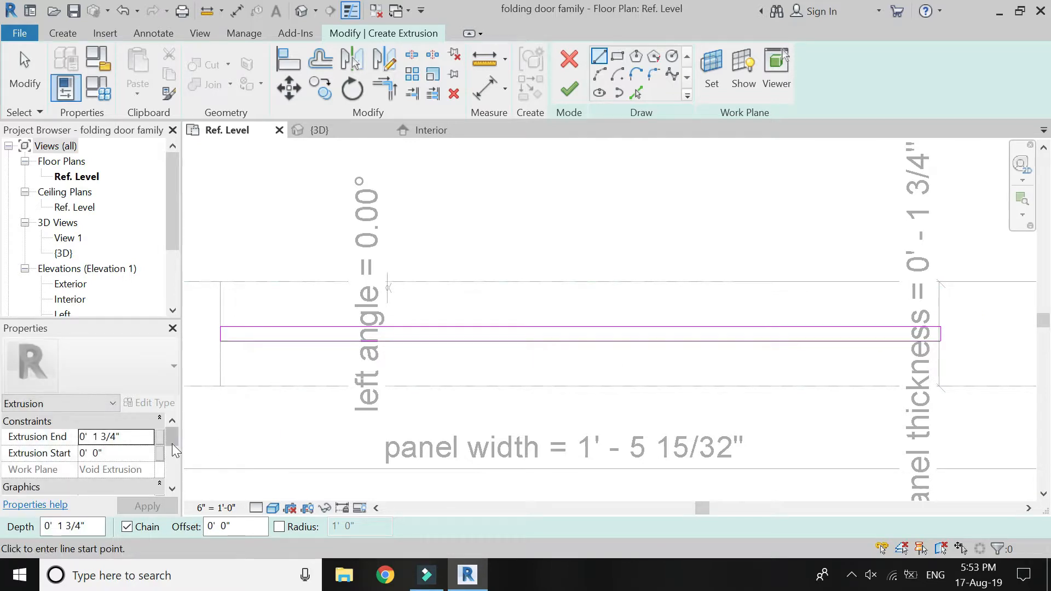
Associate the glass extrusion's end with the glass height parameter and finish the extrusion.
click(159, 437)
click(136, 273)
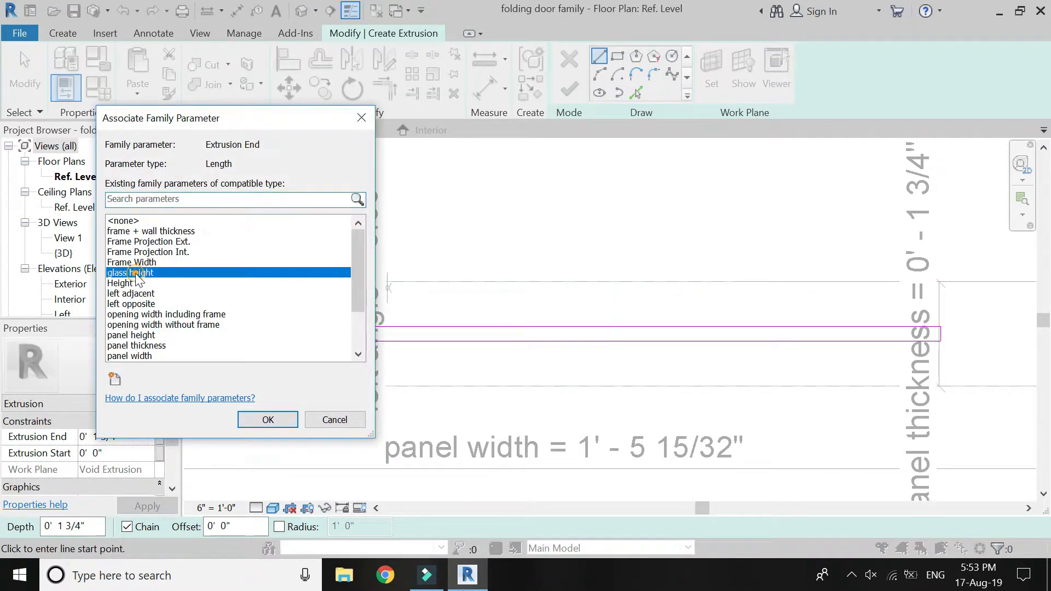
click(268, 420)
click(569, 90)
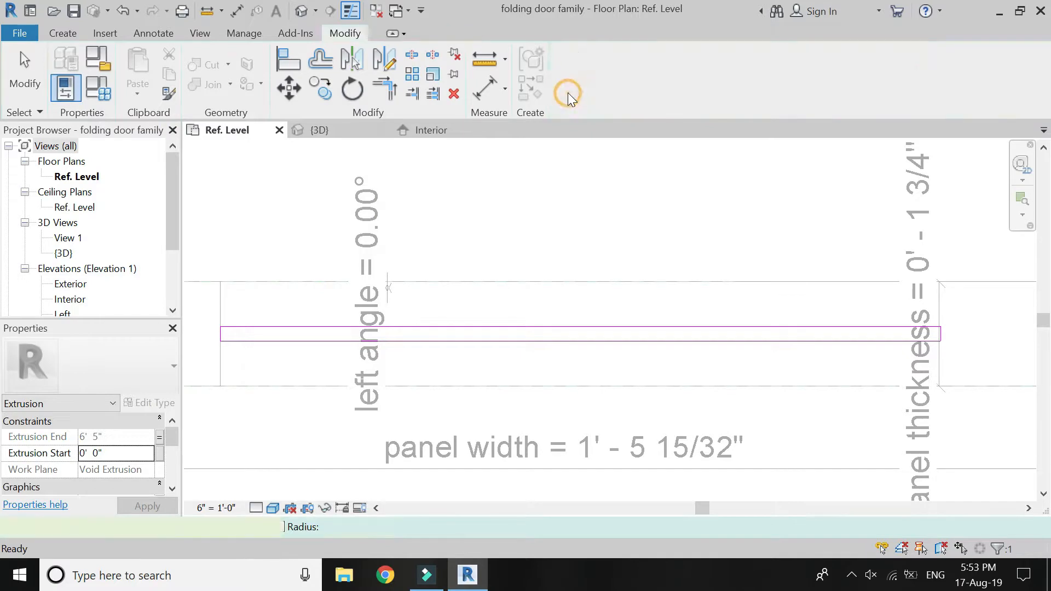
key(Escape)
Test the glass pane in the Interior elevation by setting the door's Height dimension to 8'.
click(351, 130)
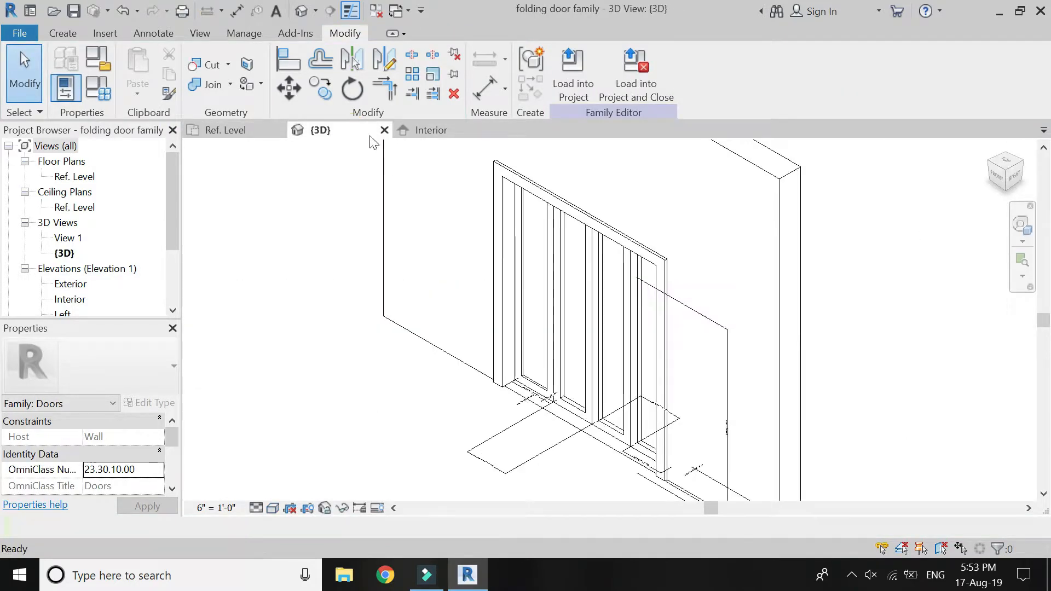
click(424, 130)
scroll(416, 422, up, 3)
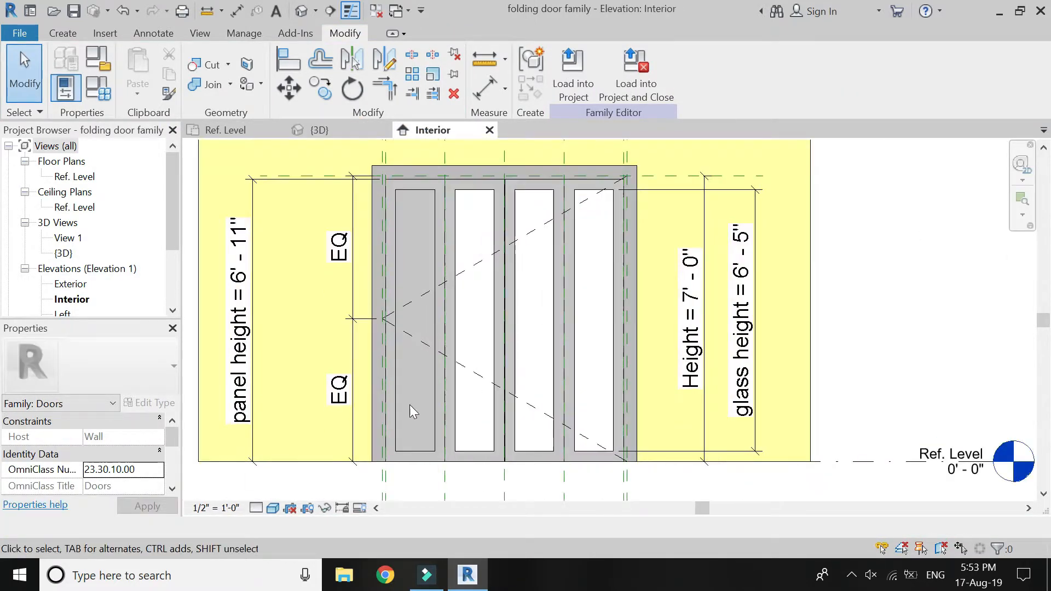
click(690, 307)
click(704, 307)
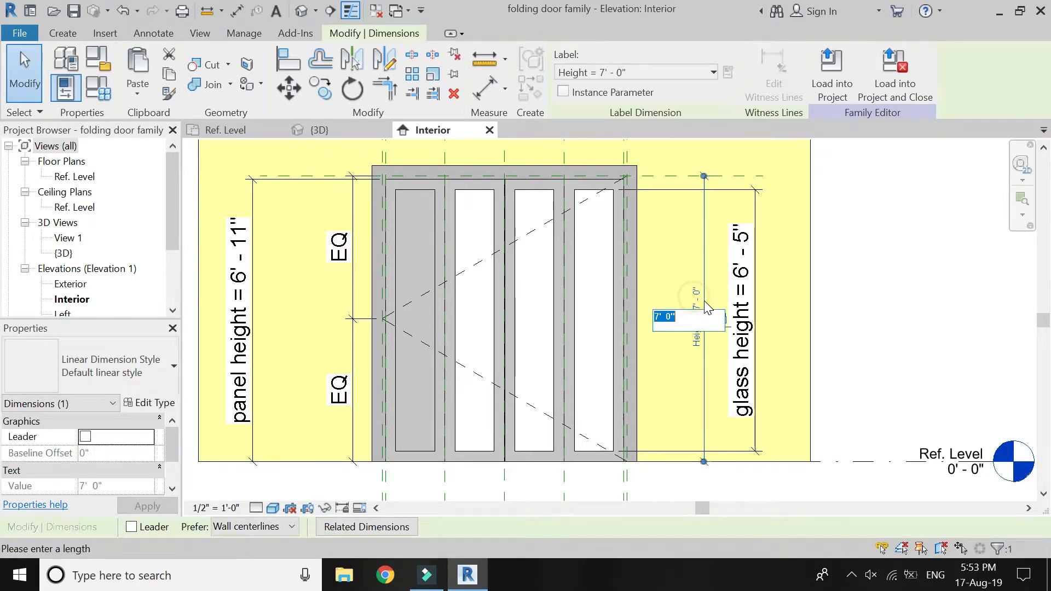
text(8')
key(Return)
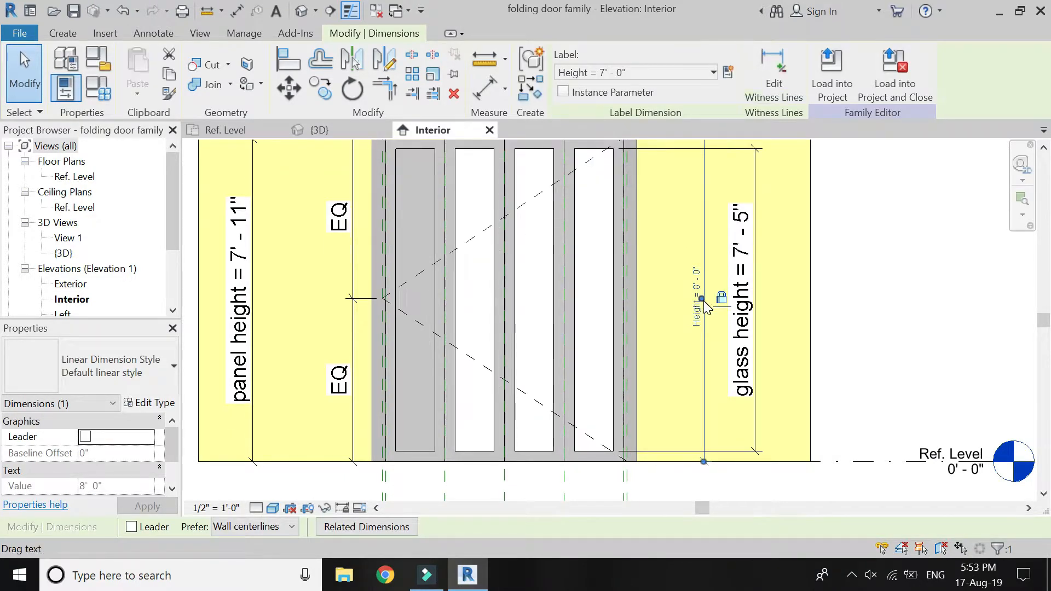
key(Escape)
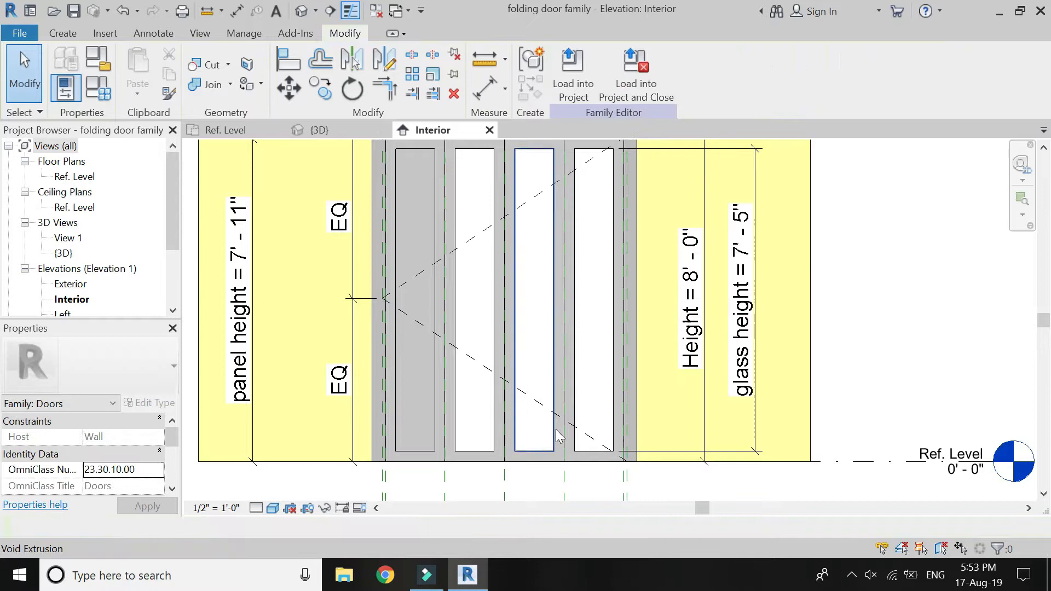
Set the door's Height dimension back to 7'.
click(691, 268)
click(691, 271)
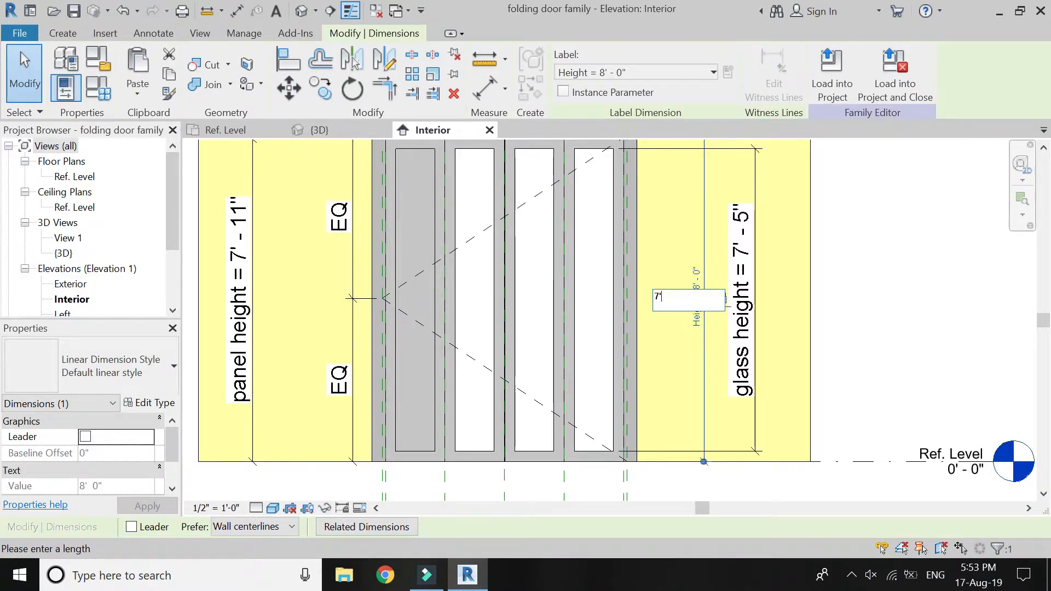
text(7')
key(Return)
key(Escape)
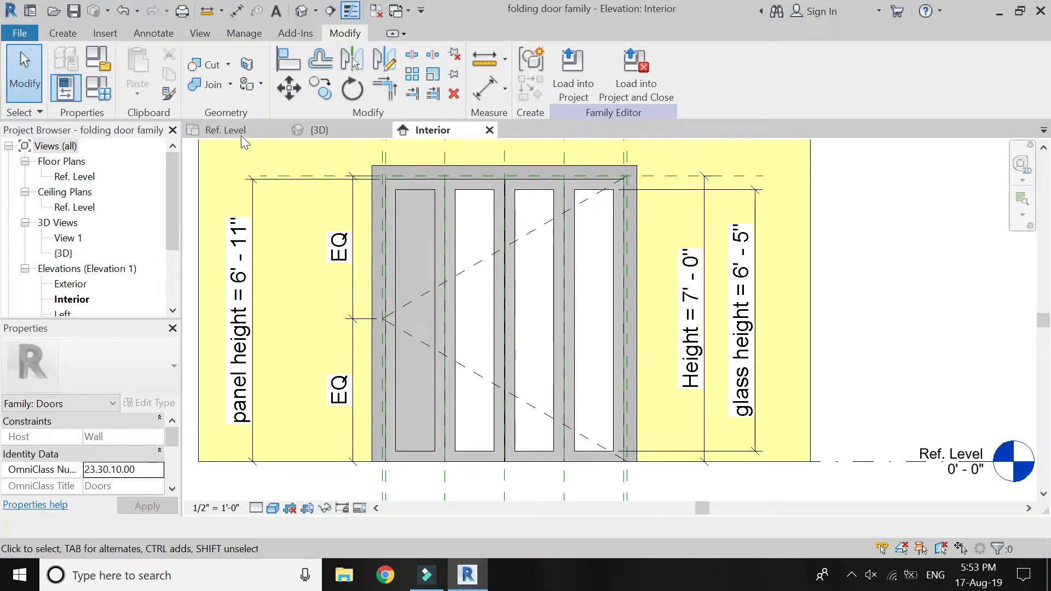
Start a glass extrusion in the Ref. Level plan, picking the second panel's opening as its work plane.
click(240, 134)
scroll(320, 329, down, 1)
scroll(651, 334, up, 3)
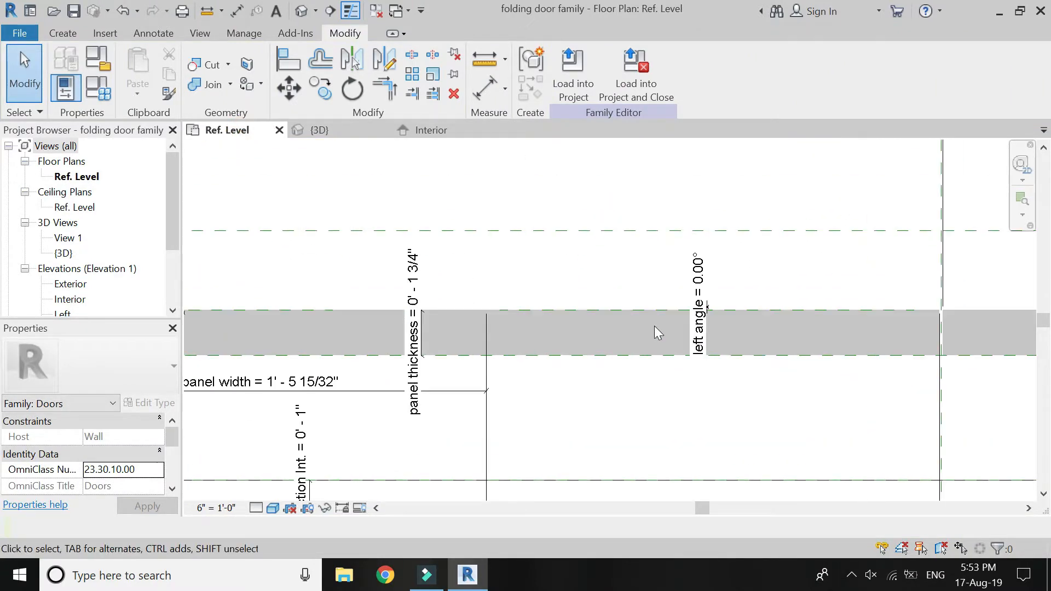
click(64, 30)
click(145, 52)
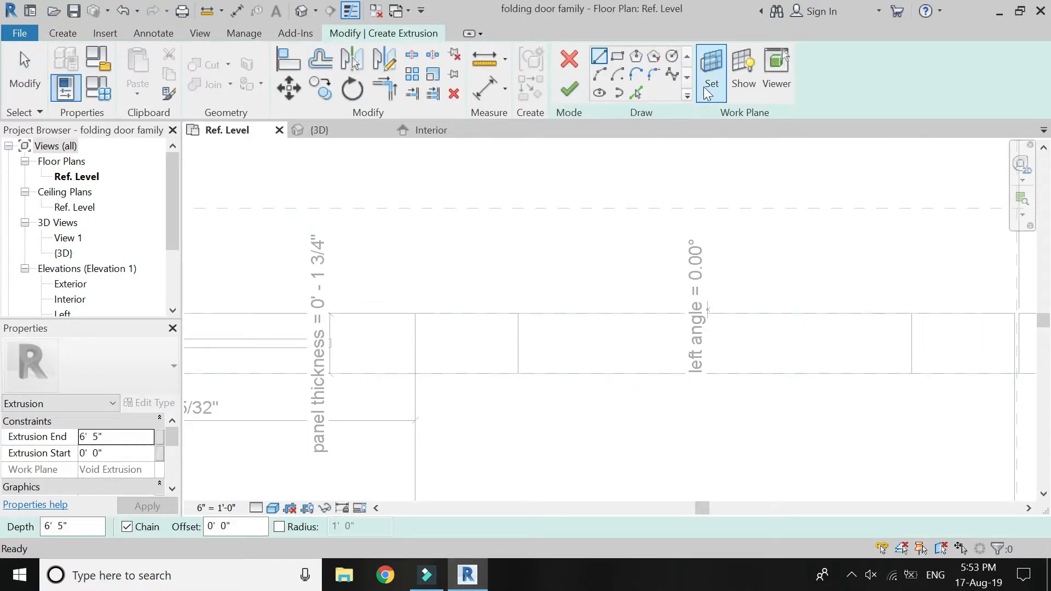
click(711, 73)
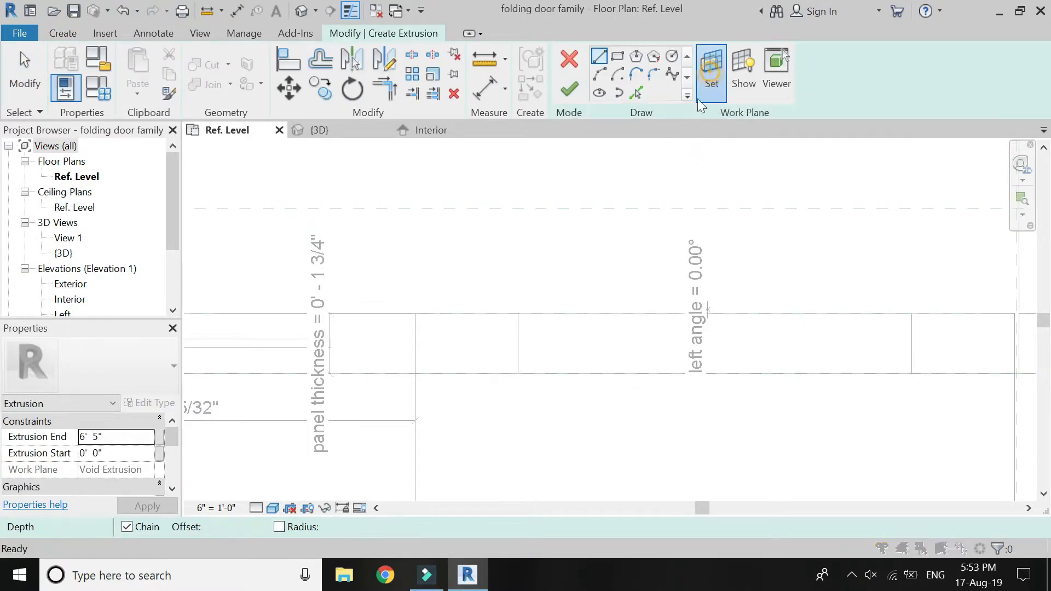
click(756, 475)
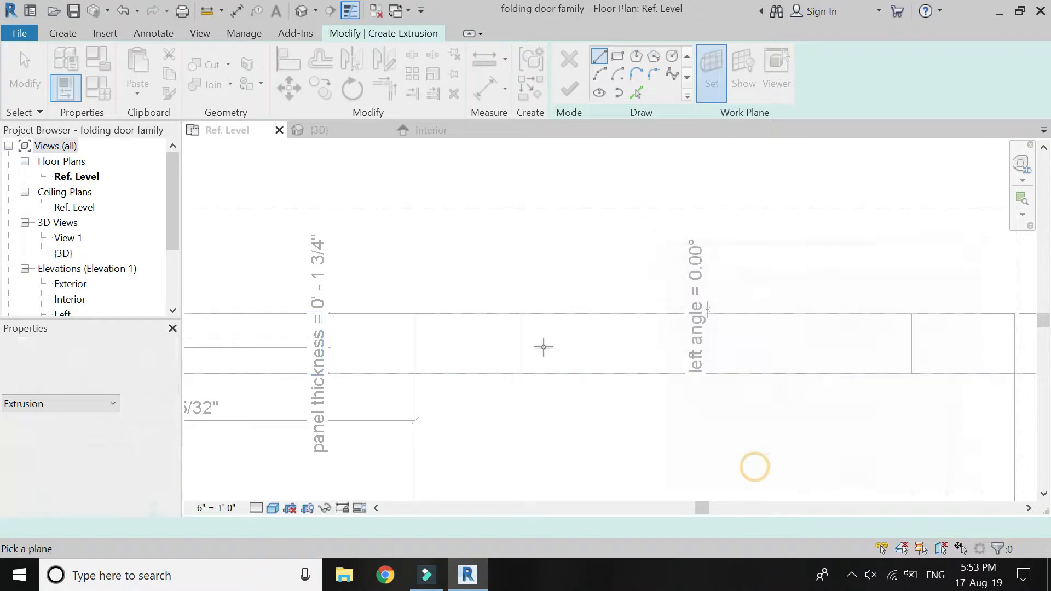
click(517, 343)
Sketch a line between the midpoints of the second panel's opening sides and offset copies of it 1/8" to both sides.
click(519, 343)
click(912, 344)
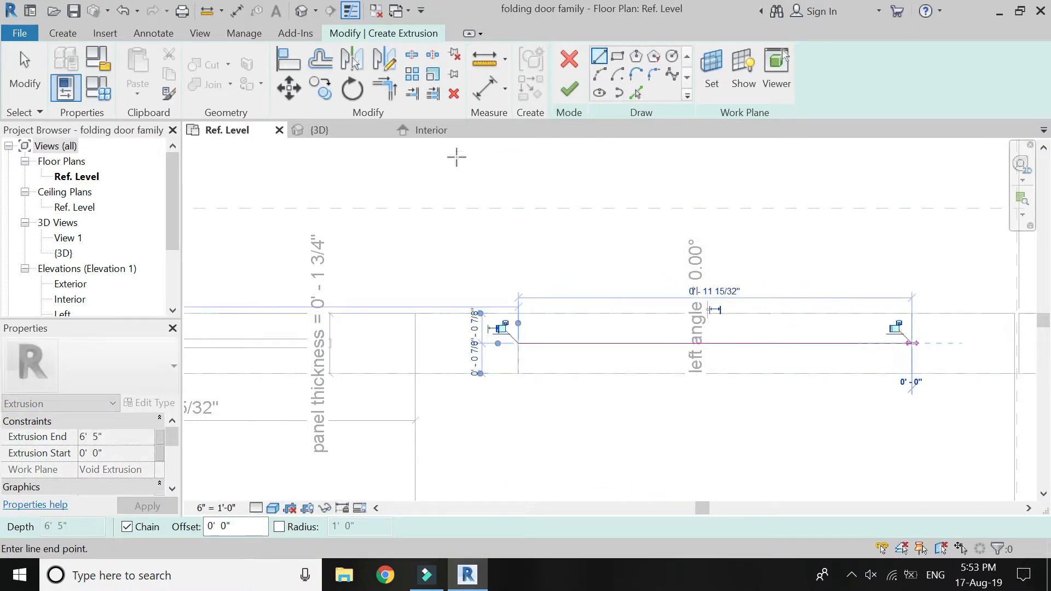
click(320, 60)
click(623, 345)
click(625, 351)
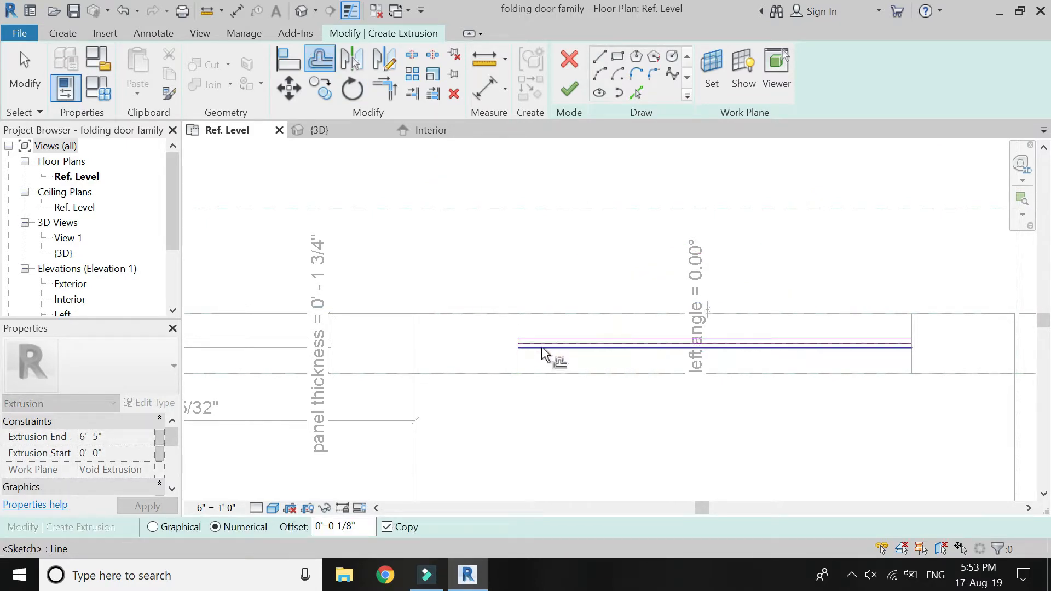
Close both ends of the second panel's glass outline with short lines joining the outer offset lines.
scroll(549, 356, up, 1)
click(603, 59)
scroll(506, 335, up, 2)
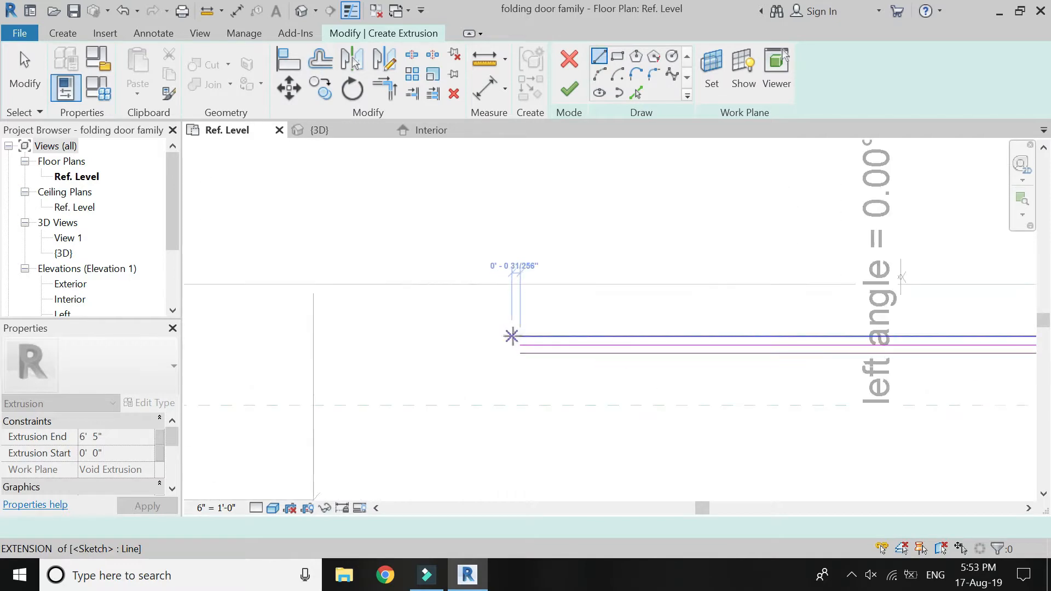
click(520, 337)
click(519, 357)
scroll(365, 390, down, 4)
scroll(654, 382, up, 4)
click(576, 356)
click(573, 376)
Delete the middle line of the second panel's glass sketch and finish the extrusion.
key(Escape)
key(Escape)
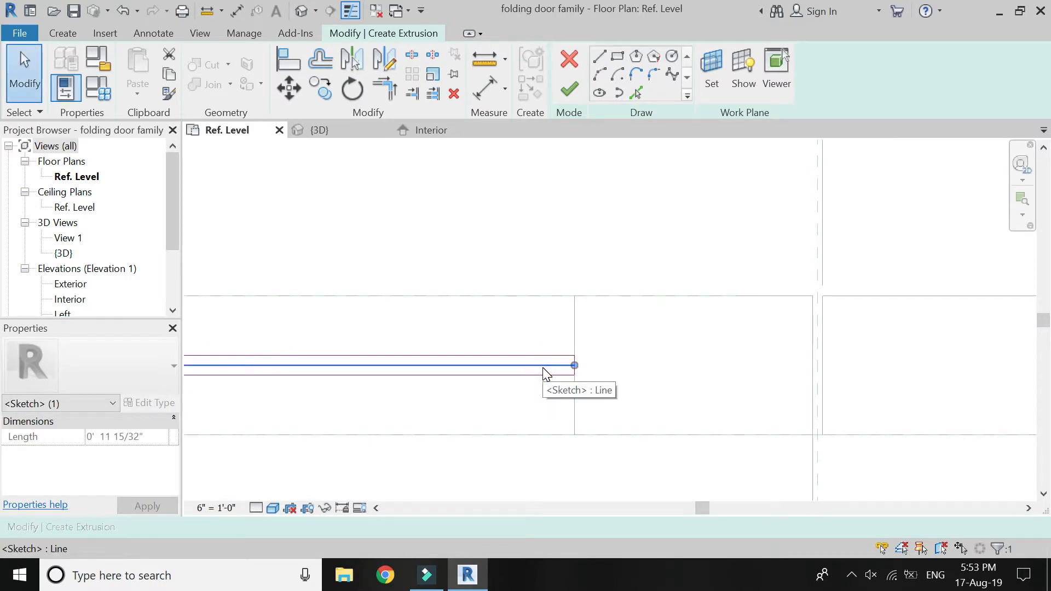
click(570, 90)
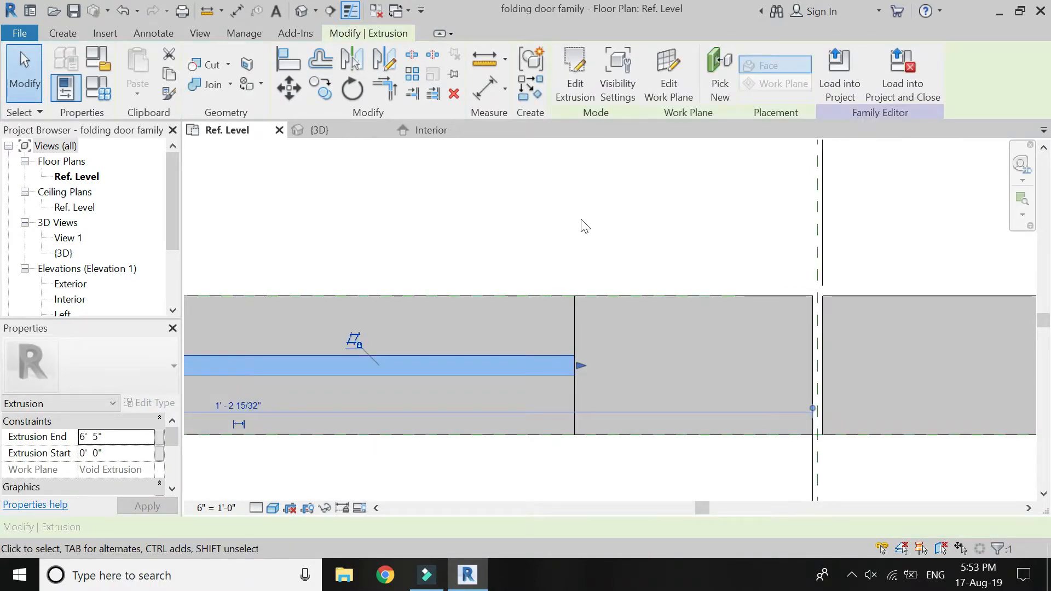
key(Escape)
Start another glass extrusion for the third panel, picking that panel's opening as the work plane.
scroll(487, 371, down, 2)
scroll(487, 371, down, 3)
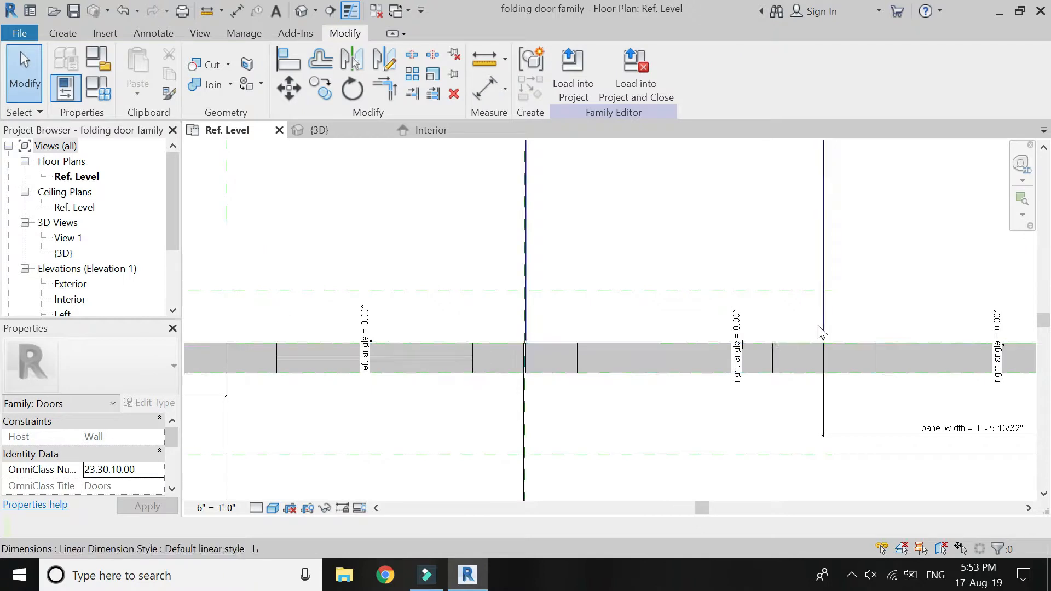
scroll(524, 386, up, 4)
scroll(541, 367, up, 1)
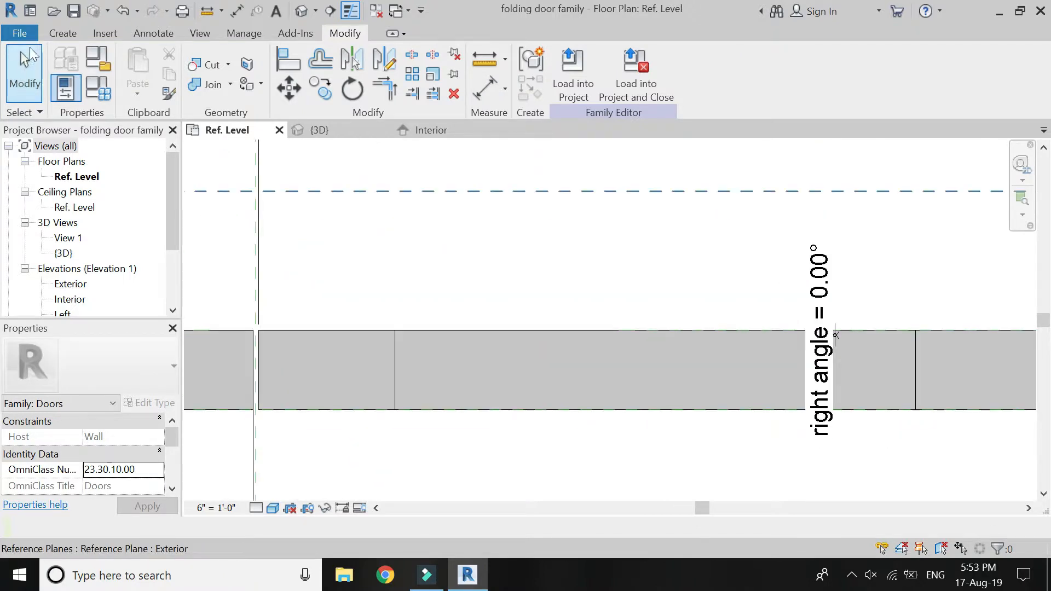
click(62, 33)
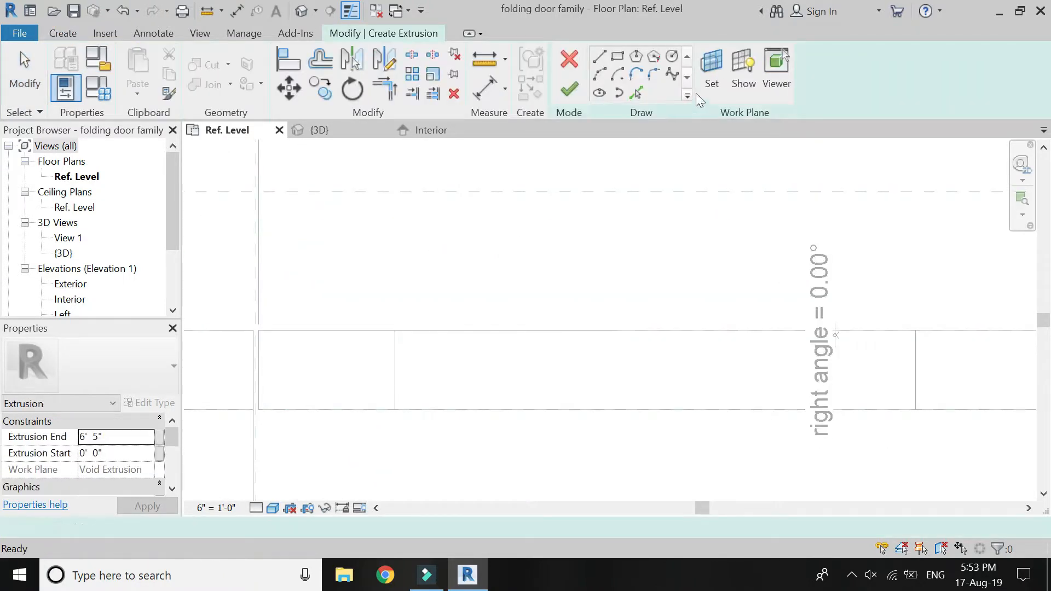
click(712, 74)
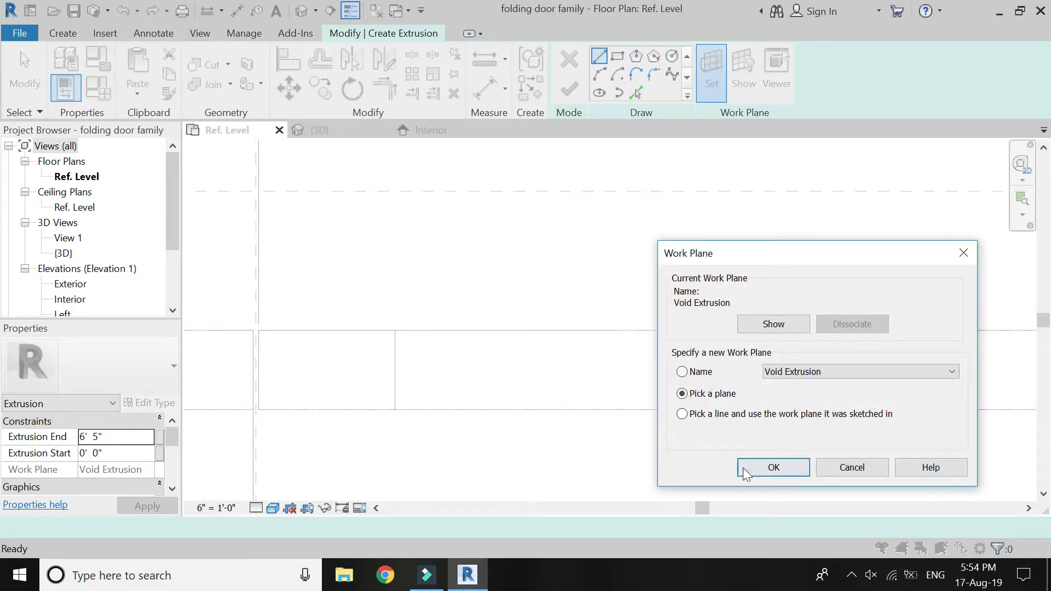
click(744, 468)
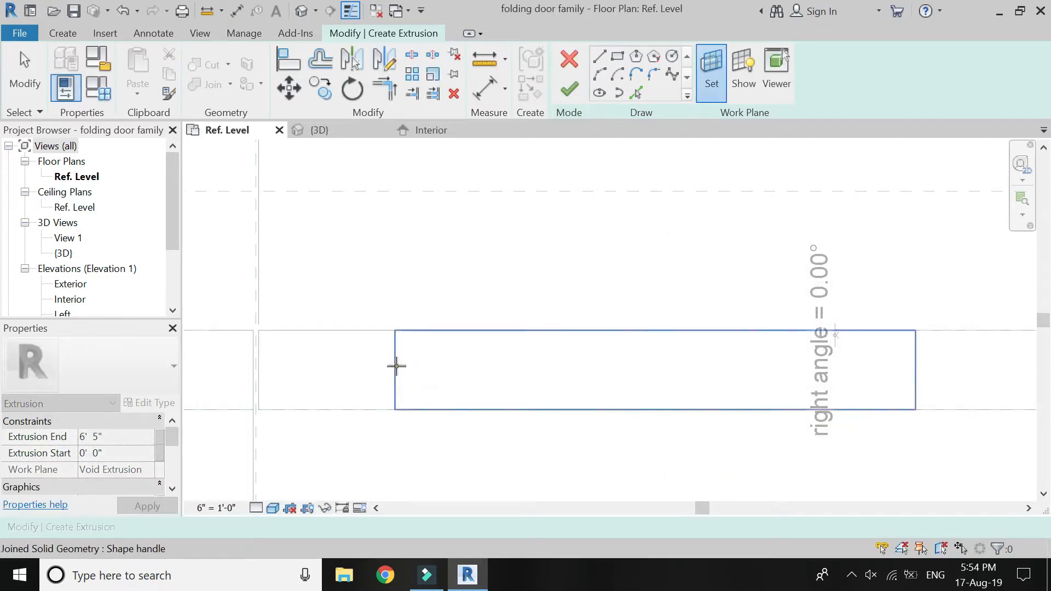
click(393, 365)
Sketch a line across the middle of the third panel's opening and offset copies of it 1/8" to both sides.
click(395, 372)
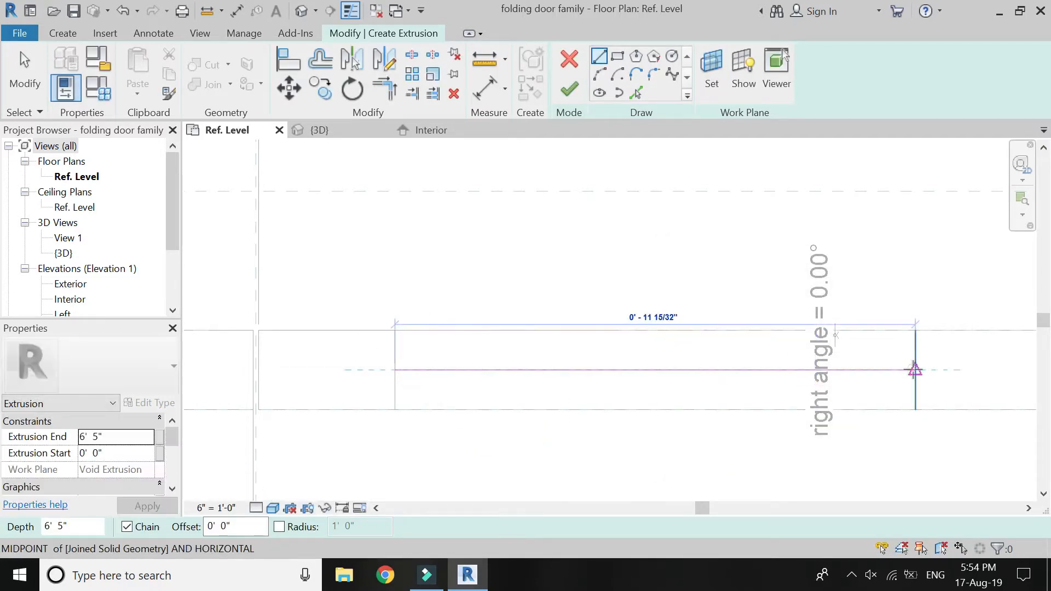
click(915, 370)
click(328, 62)
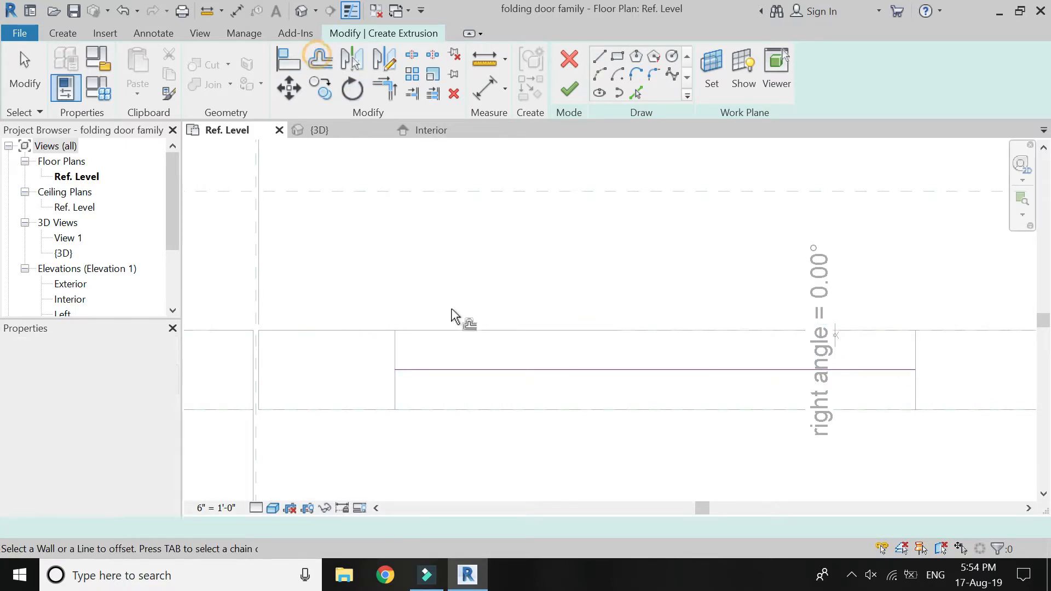
click(485, 367)
click(484, 377)
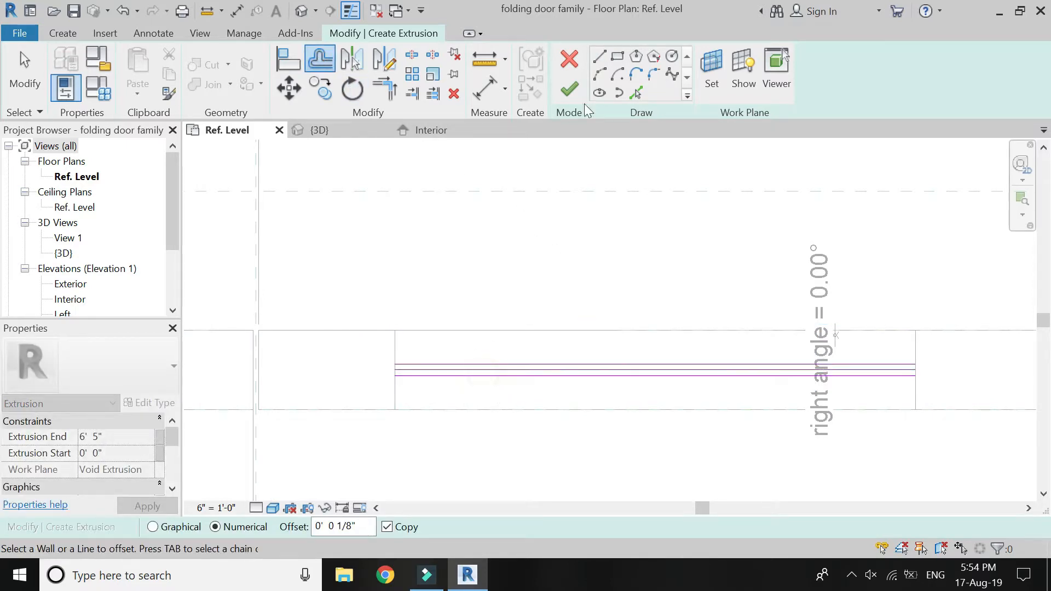
Draw short lines joining the outer offset lines at both ends of the third panel's glass sketch.
click(607, 57)
click(396, 376)
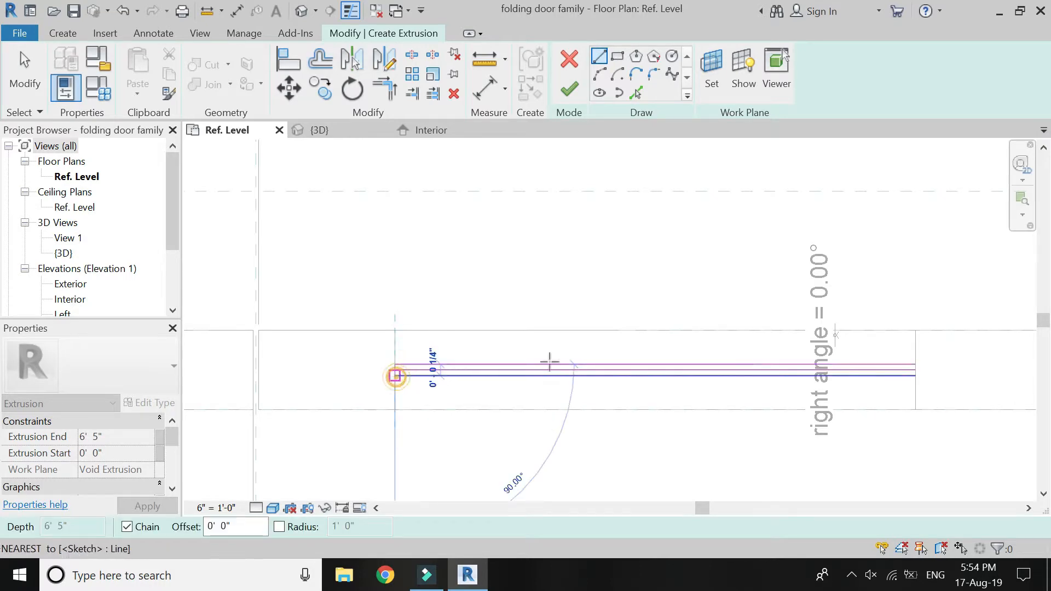
click(915, 376)
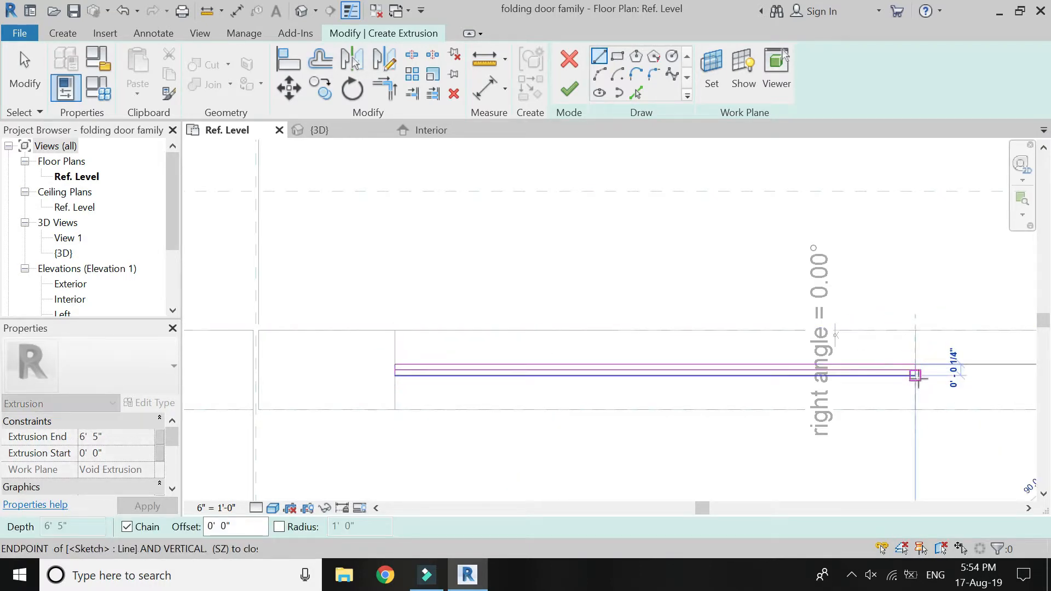
key(Escape)
key(Escape)
Delete the middle line of the third panel's glass sketch, leaving a thin rectangle.
click(880, 367)
key(Escape)
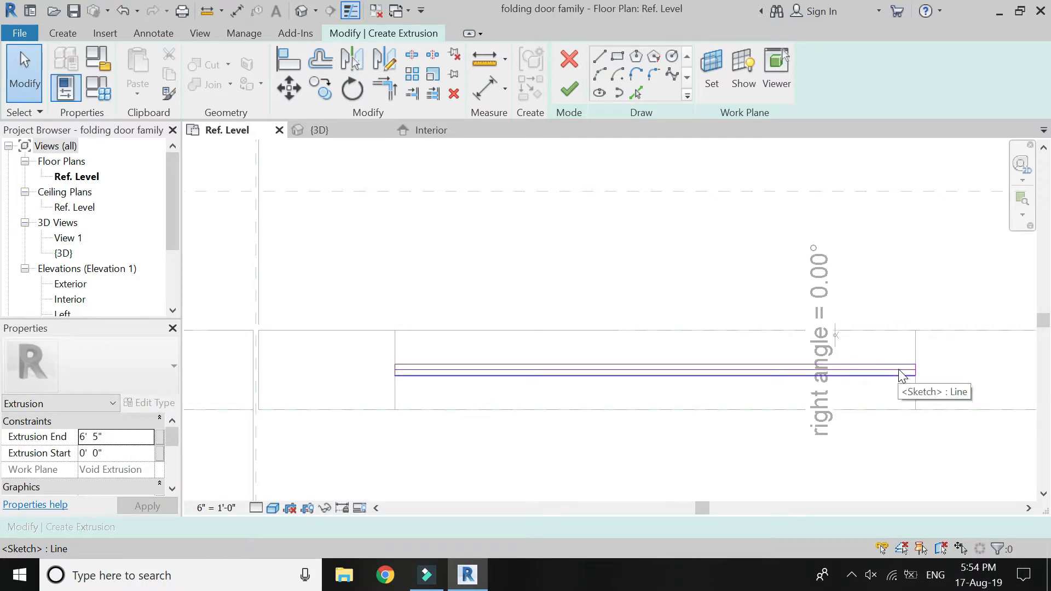
scroll(901, 378, up, 2)
click(907, 376)
key(Escape)
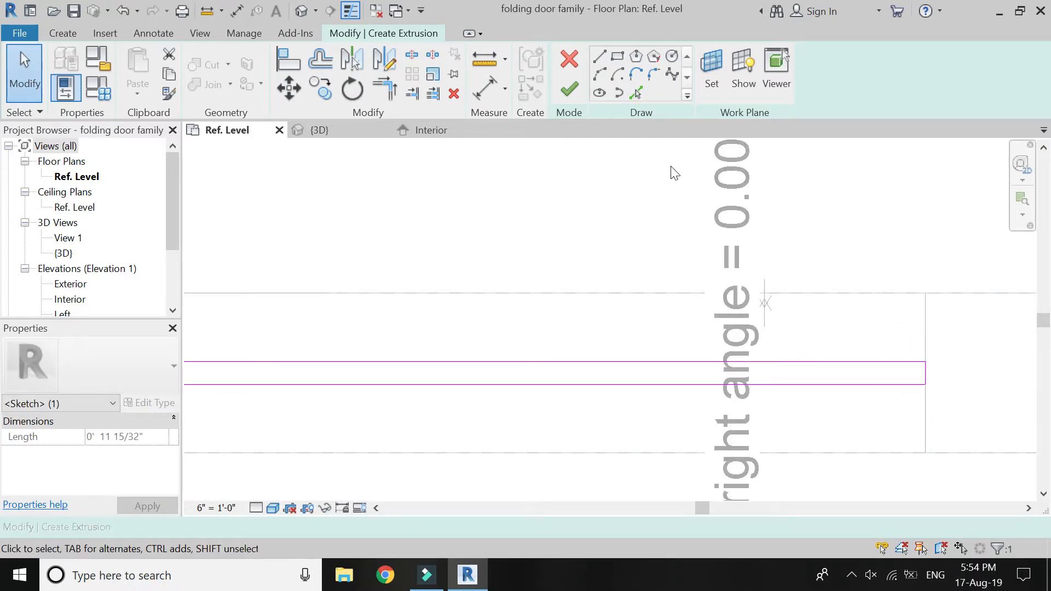
scroll(671, 392, down, 2)
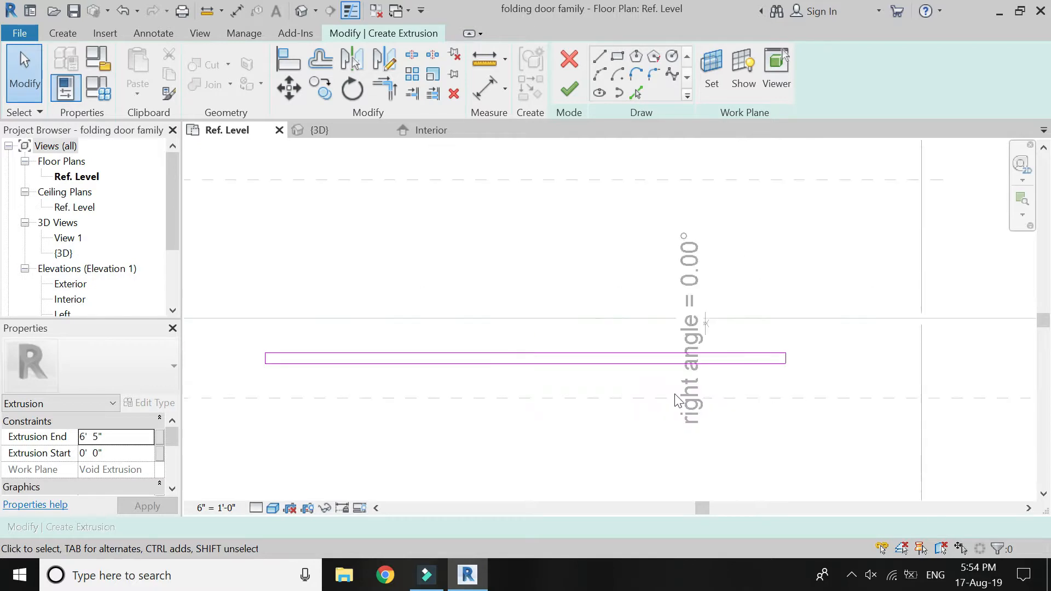
Associate the third panel's glass extrusion end with the glass height parameter and finish the extrusion.
click(160, 437)
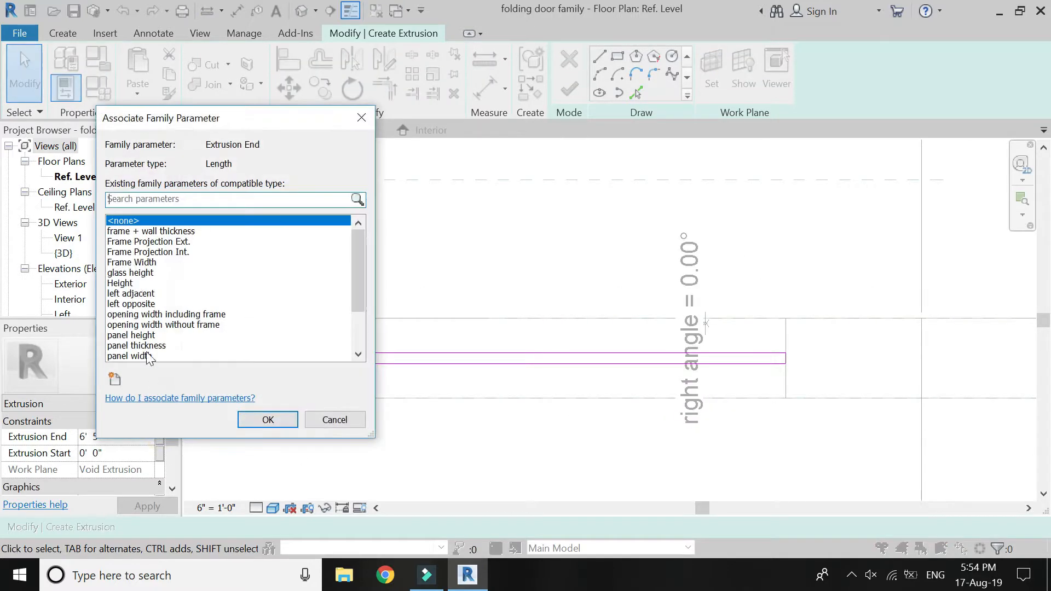
click(135, 273)
click(267, 420)
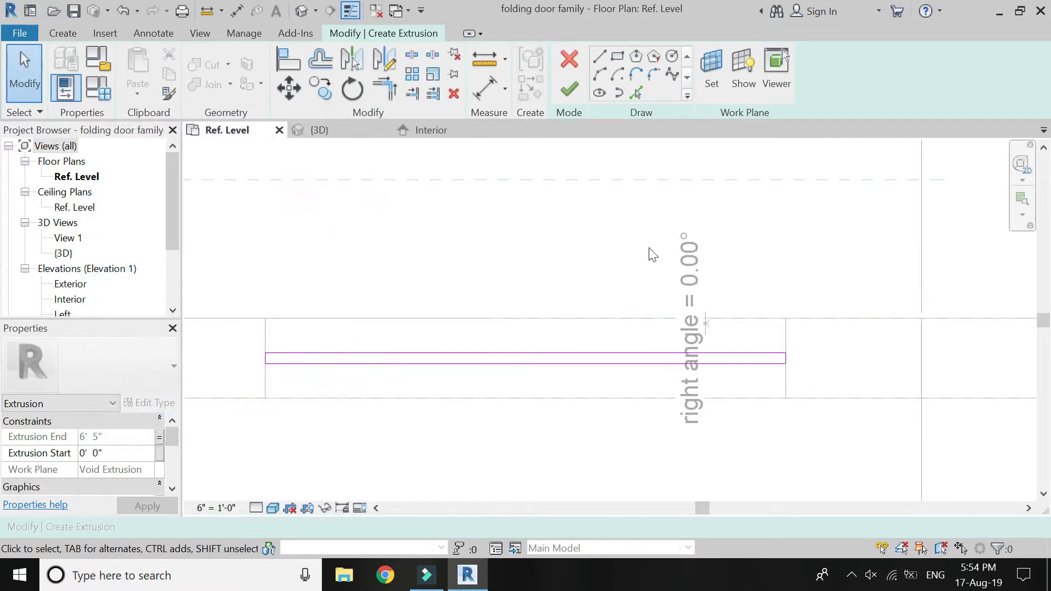
click(570, 89)
scroll(844, 344, down, 4)
key(Escape)
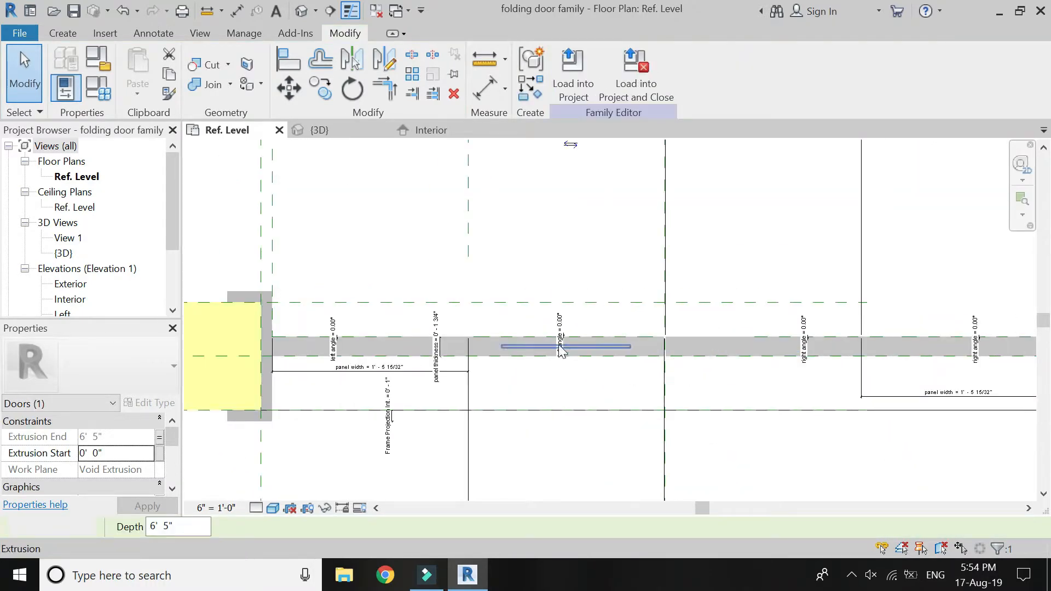
Associate the extrusion end of the second panel's glass with the glass height parameter.
scroll(607, 350, up, 4)
click(607, 350)
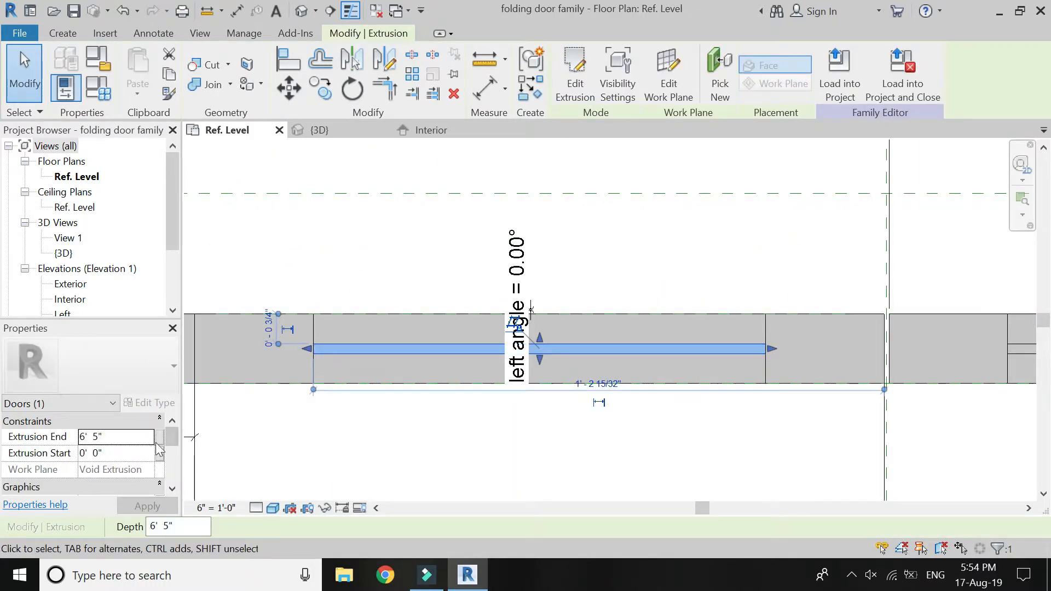
click(159, 437)
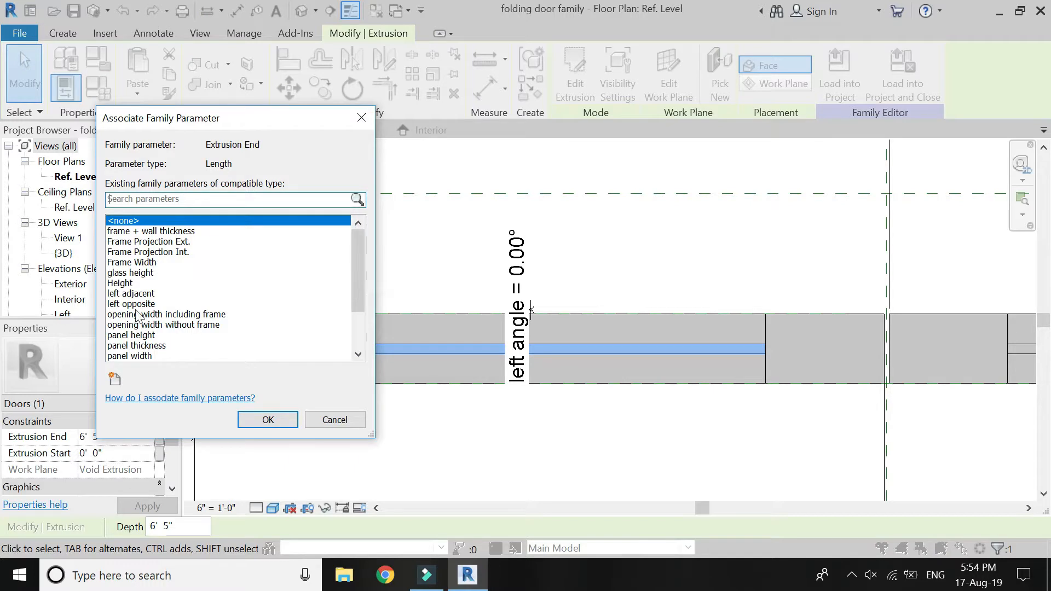
click(129, 273)
click(267, 420)
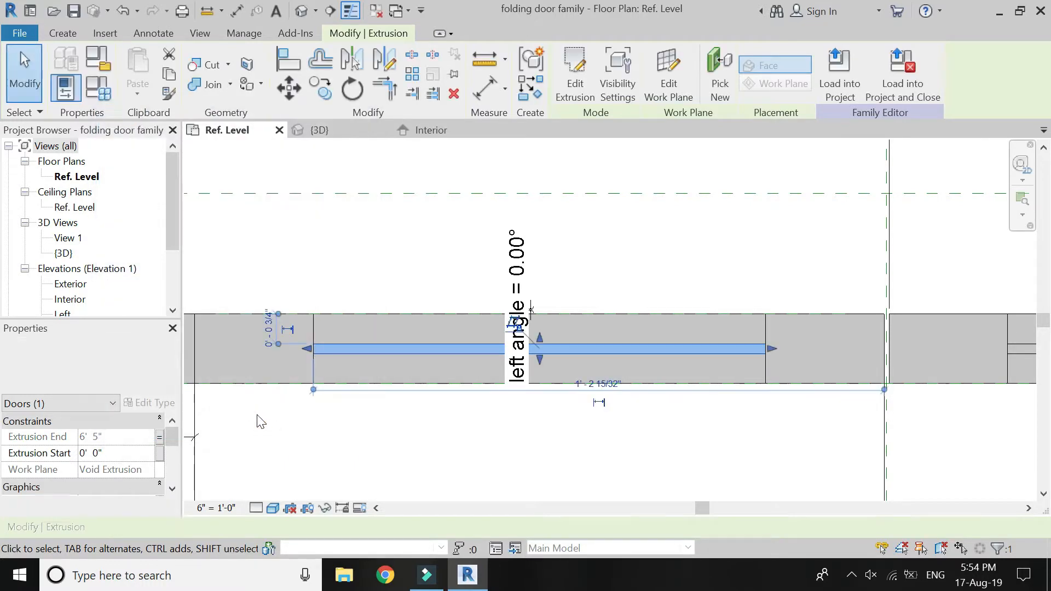
key(Escape)
Start a glass extrusion for the fourth panel, picking that panel's opening as the work plane.
scroll(281, 342, down, 3)
scroll(282, 343, down, 2)
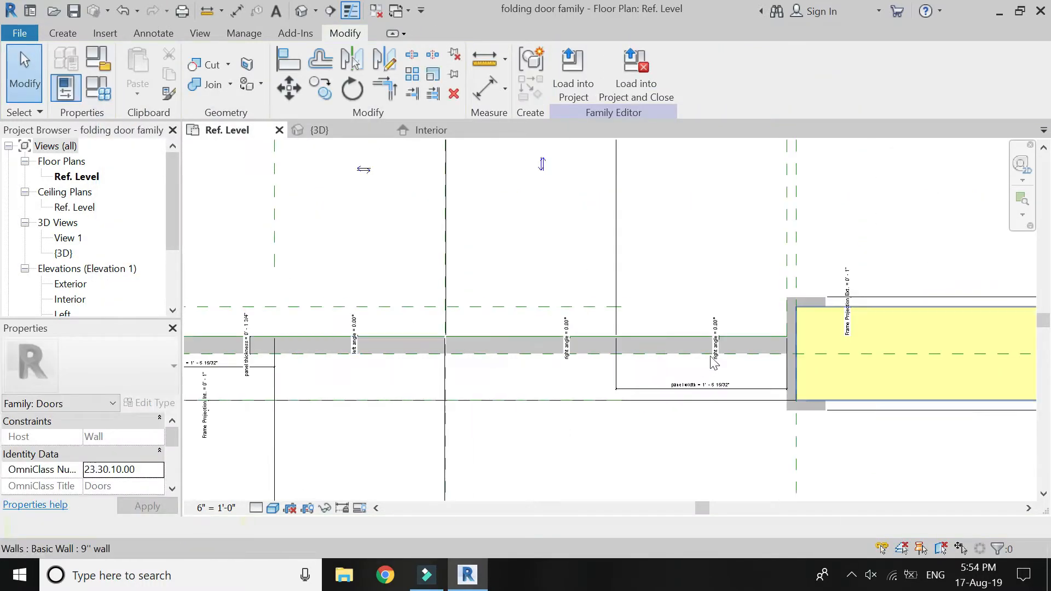
scroll(814, 362, up, 4)
click(63, 33)
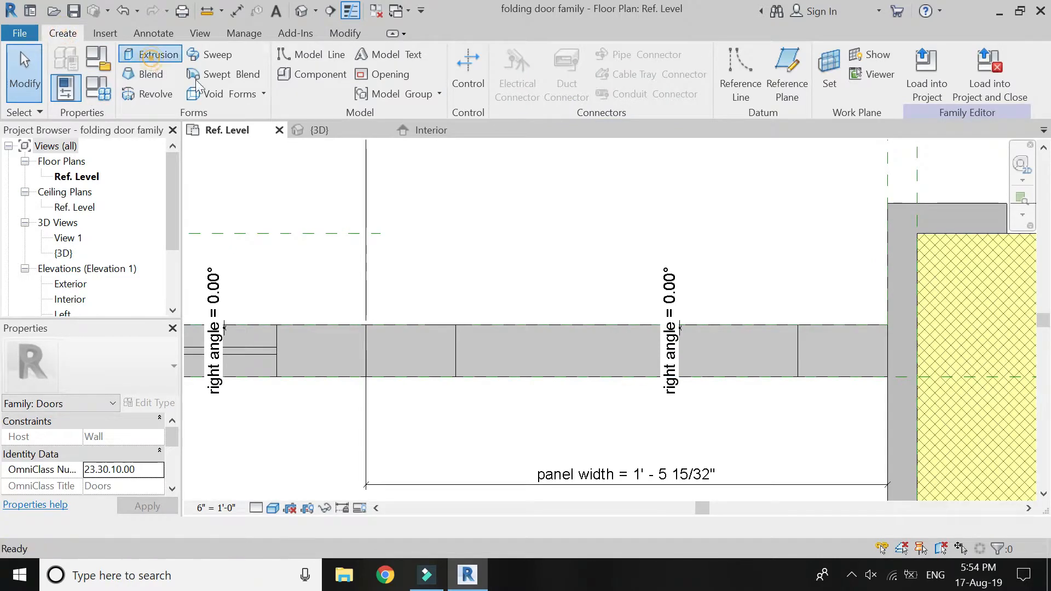
click(151, 54)
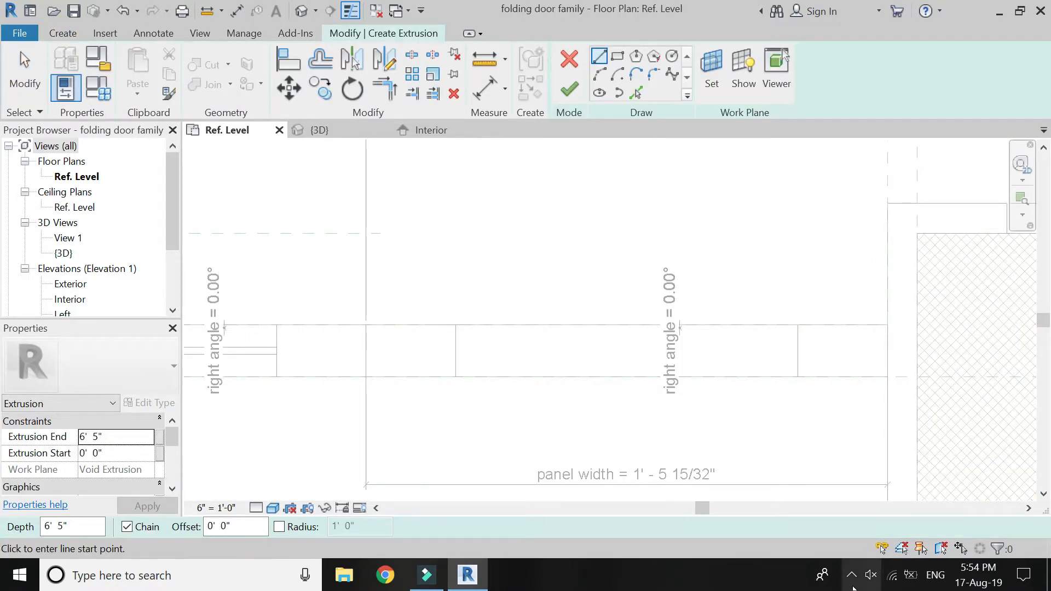
click(703, 65)
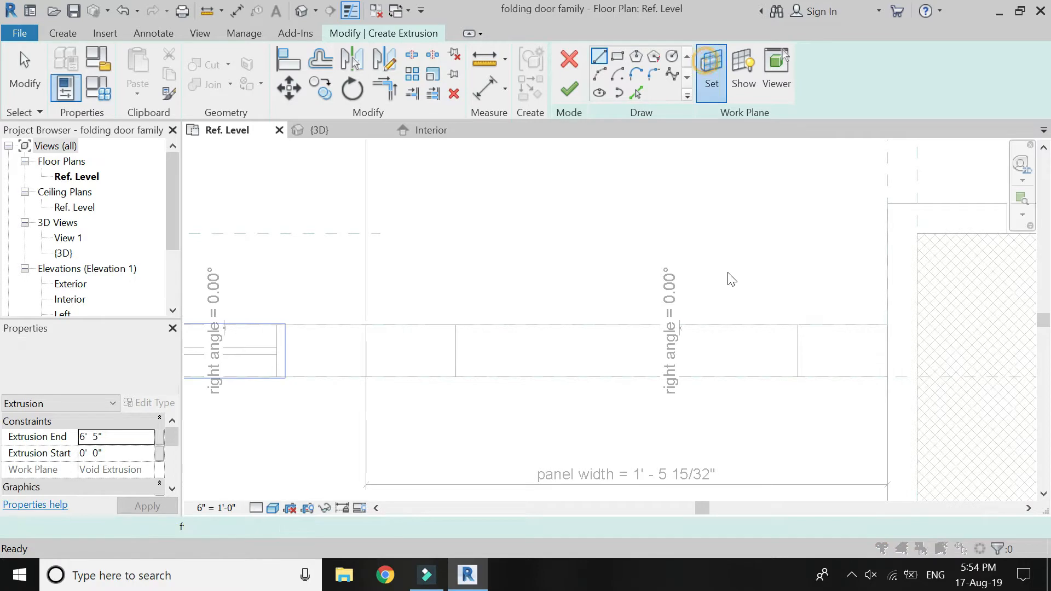
click(776, 465)
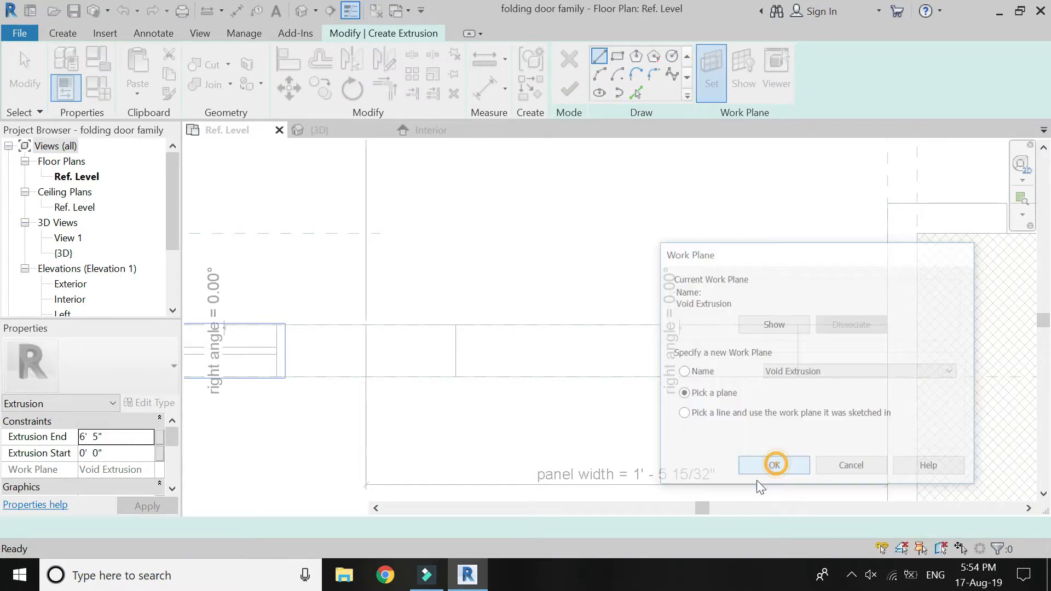
click(456, 351)
Sketch a horizontal line between the midpoints of the fourth panel's opening sides.
click(456, 350)
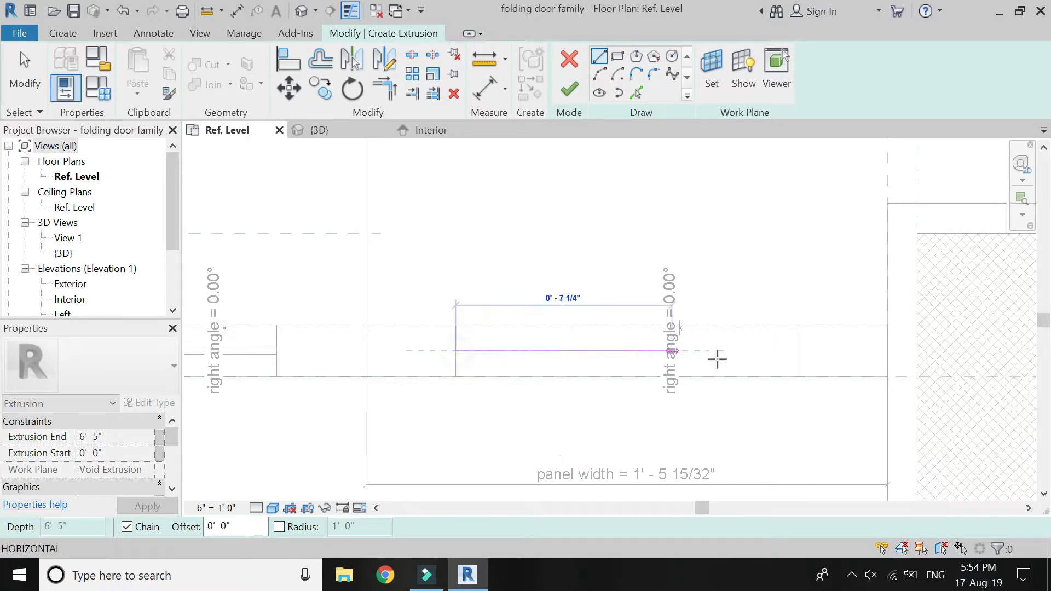
click(798, 351)
key(Escape)
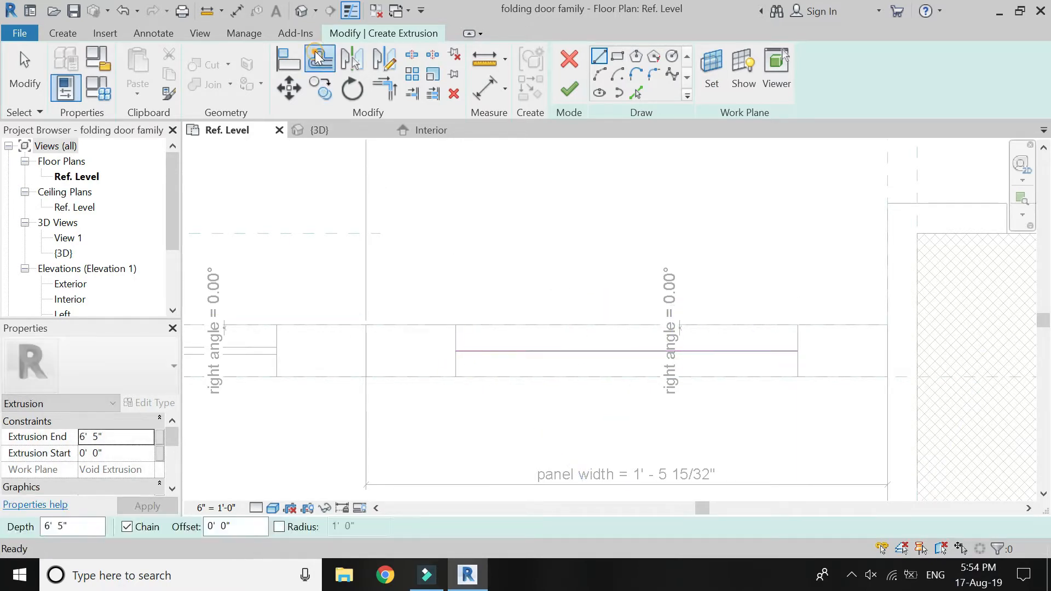
Offset the fourth panel's glass centerline 1/8" to both sides as copies and delete the original middle line.
key(Escape)
key(o)
key(f)
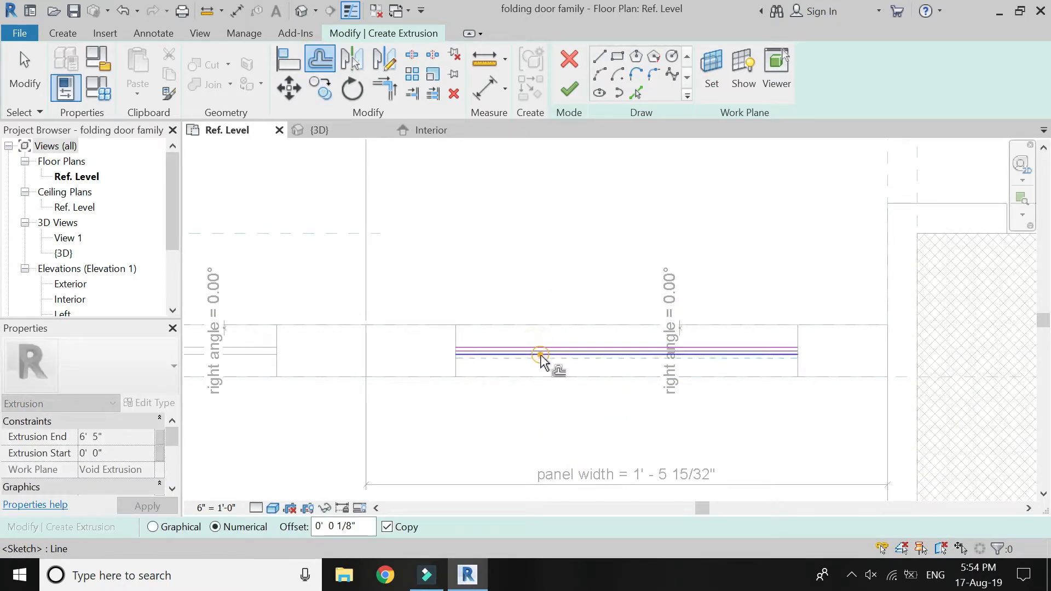
click(535, 358)
scroll(531, 356, up, 3)
key(Escape)
click(528, 353)
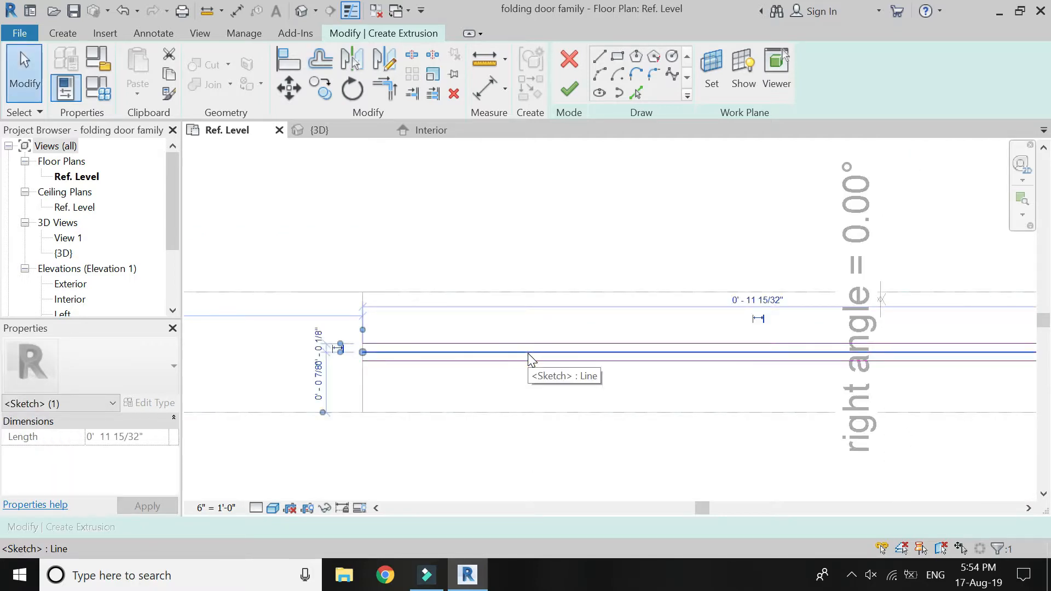
click(553, 172)
Close both ends of the fourth panel's glass profile with short lines joining the two offset lines.
key(l)
key(i)
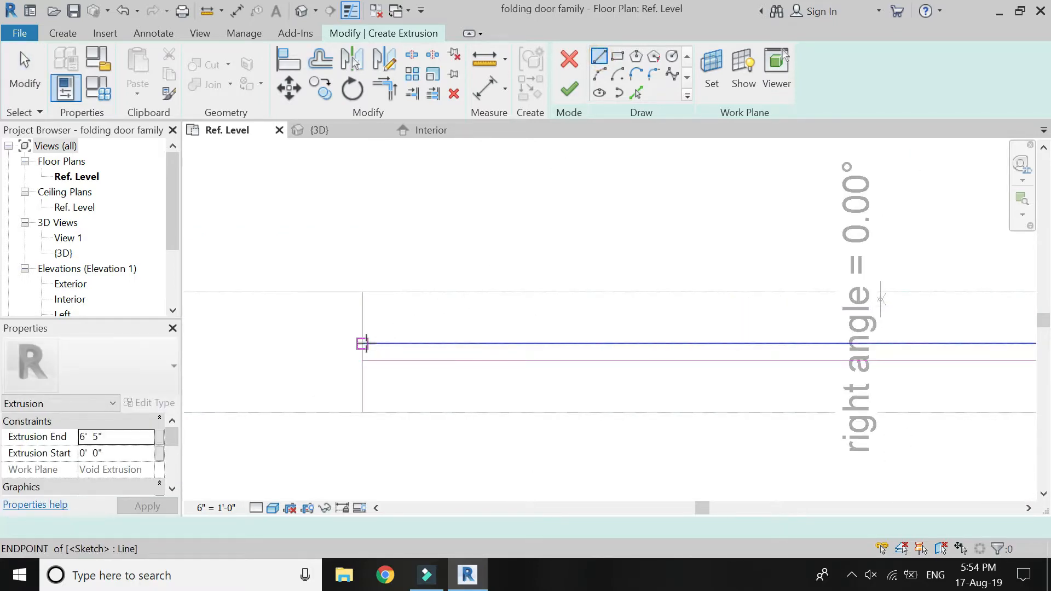
click(363, 344)
click(364, 362)
scroll(296, 382, down, 5)
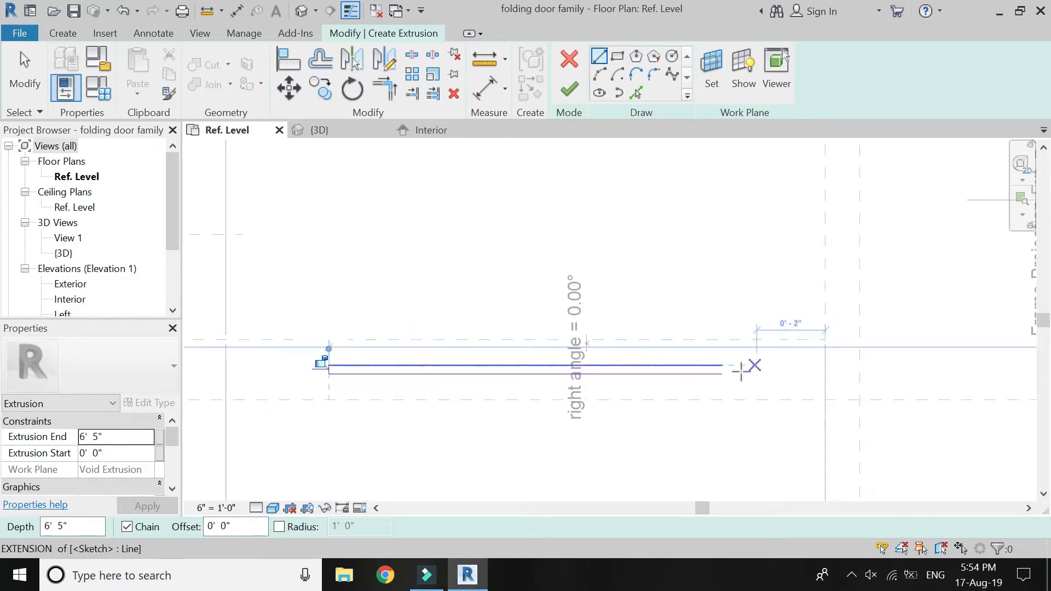
scroll(740, 368, up, 4)
click(707, 362)
click(705, 377)
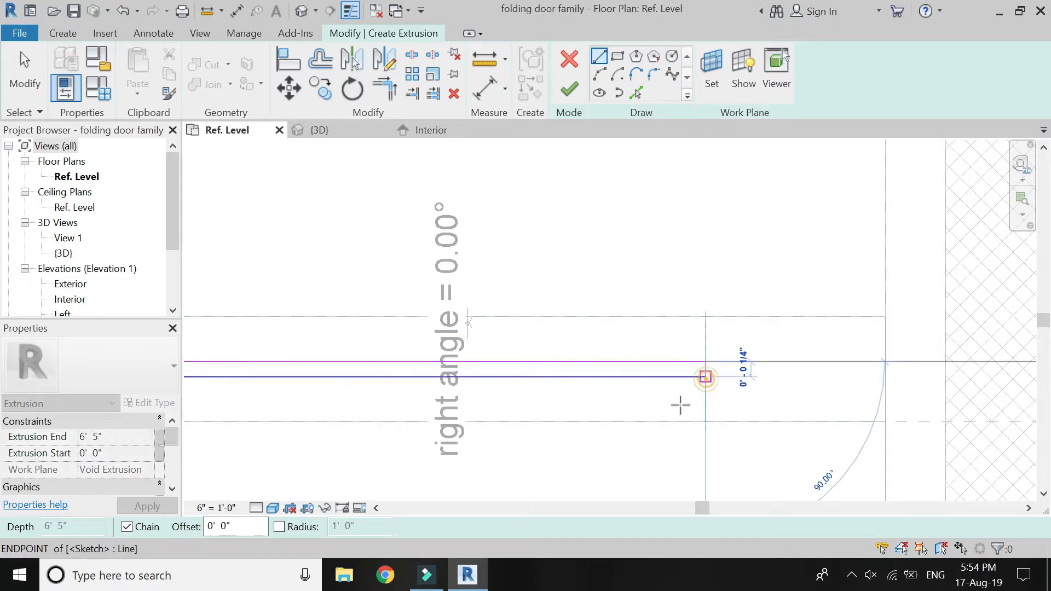
Associate the fourth panel's glass extrusion end with the glass height parameter and finish the extrusion.
click(160, 438)
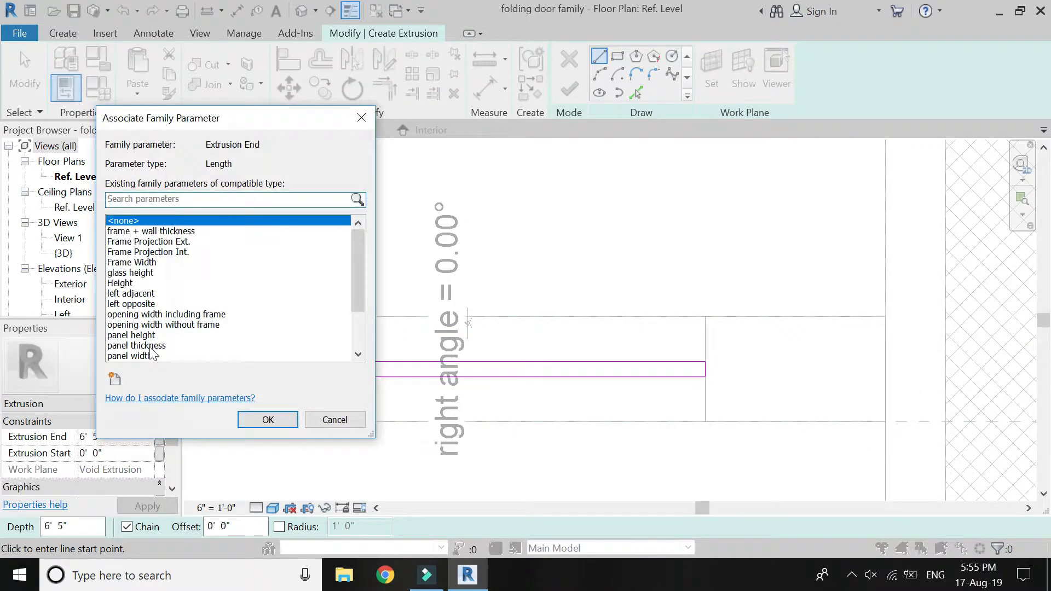
click(137, 274)
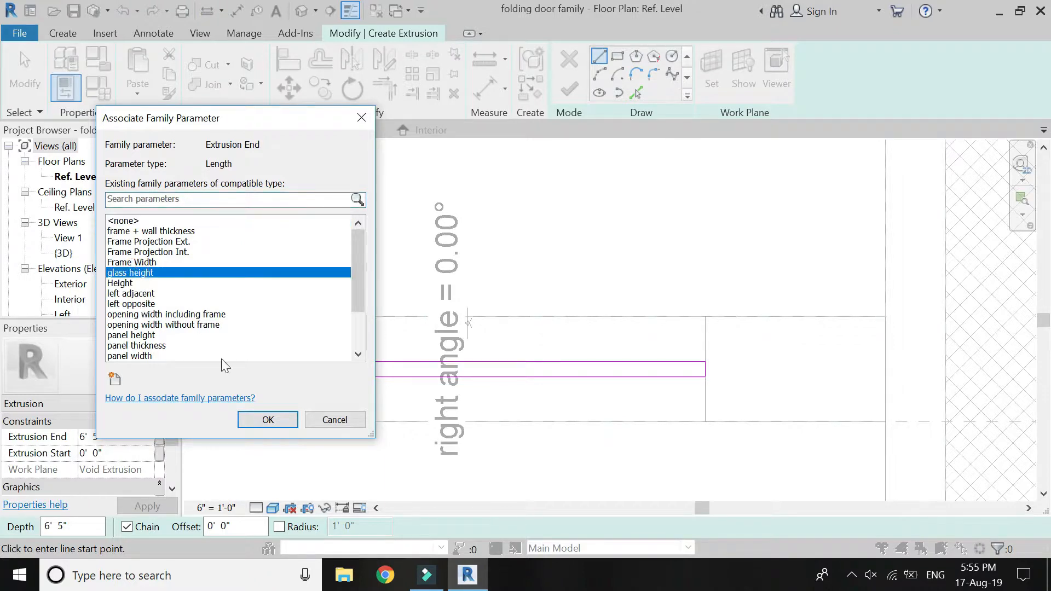
click(257, 420)
click(569, 89)
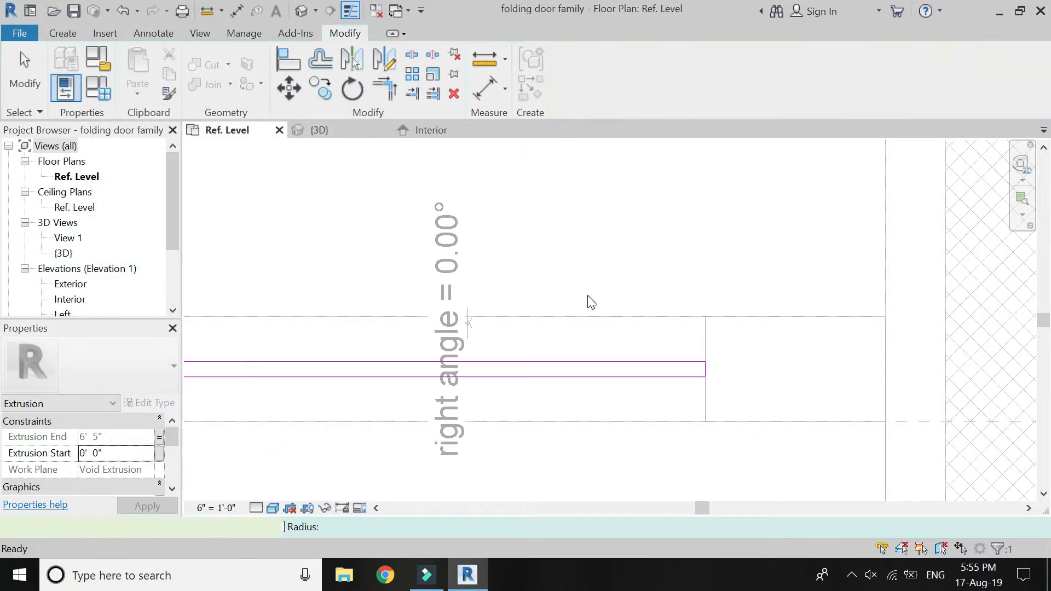
click(584, 299)
scroll(737, 335, down, 6)
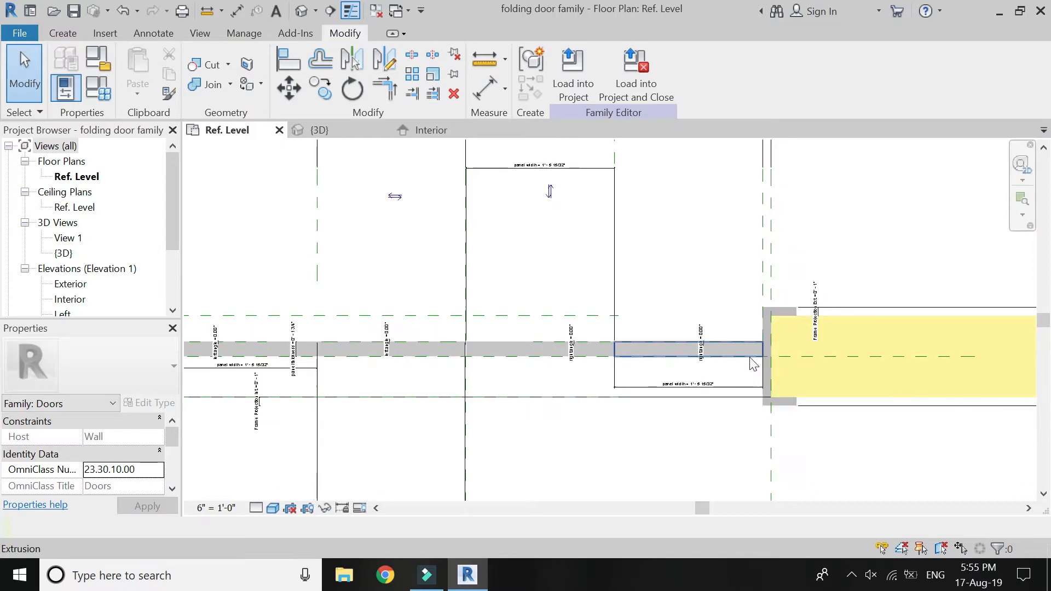
Search the material library for frosted glass and assign Glass, Frosted to the fourth panel's glass.
scroll(751, 359, down, 2)
scroll(708, 330, up, 8)
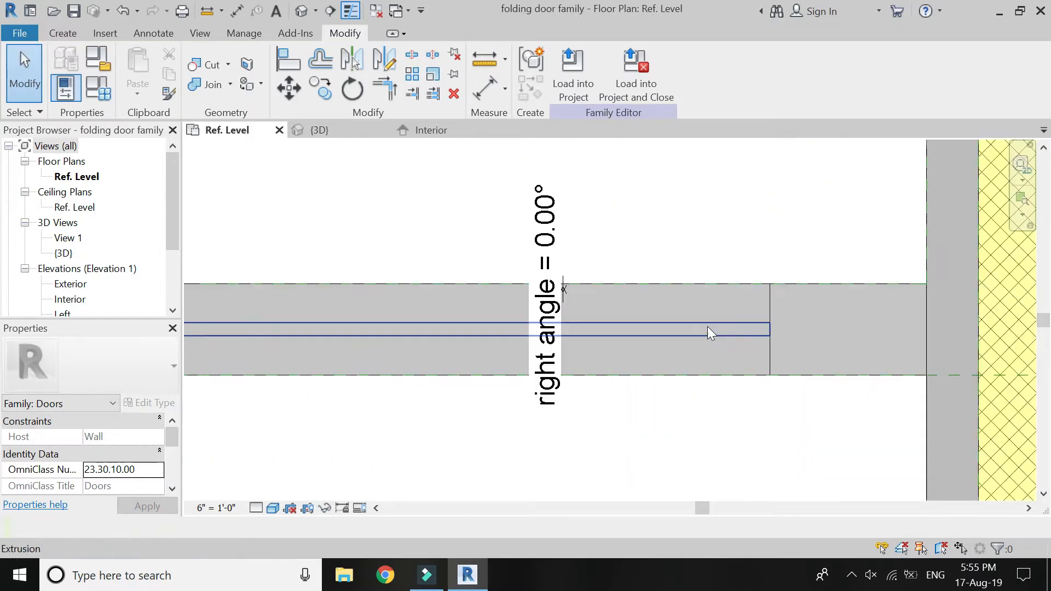
click(707, 329)
scroll(140, 441, down, 3)
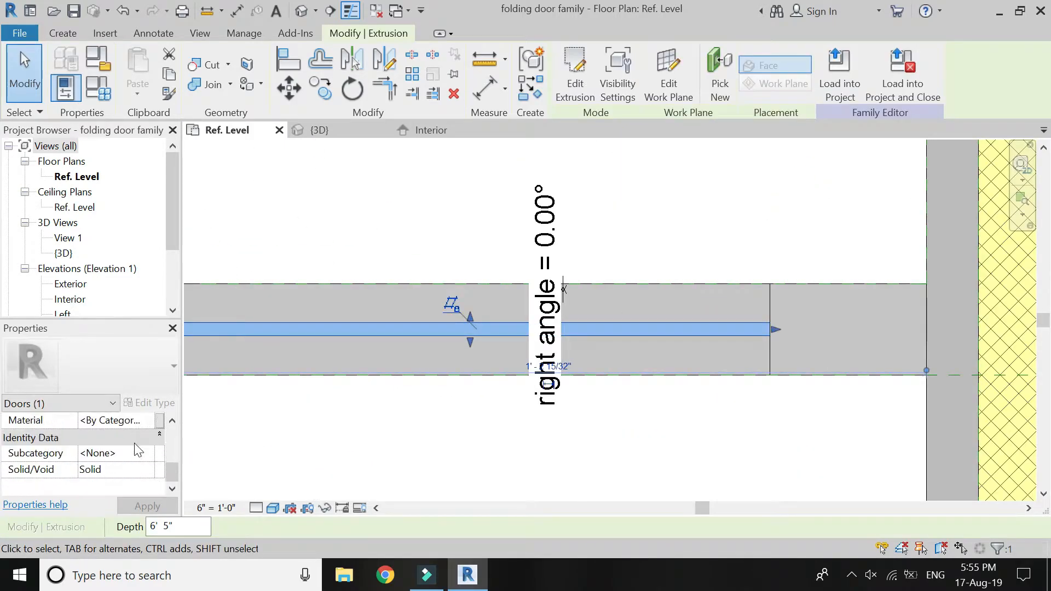
click(131, 426)
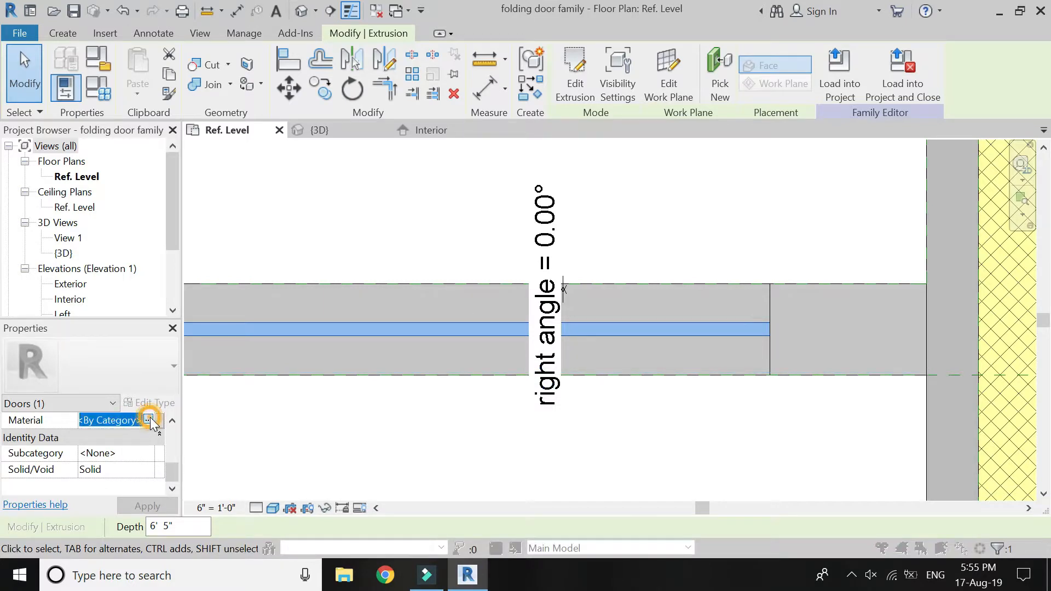
click(146, 420)
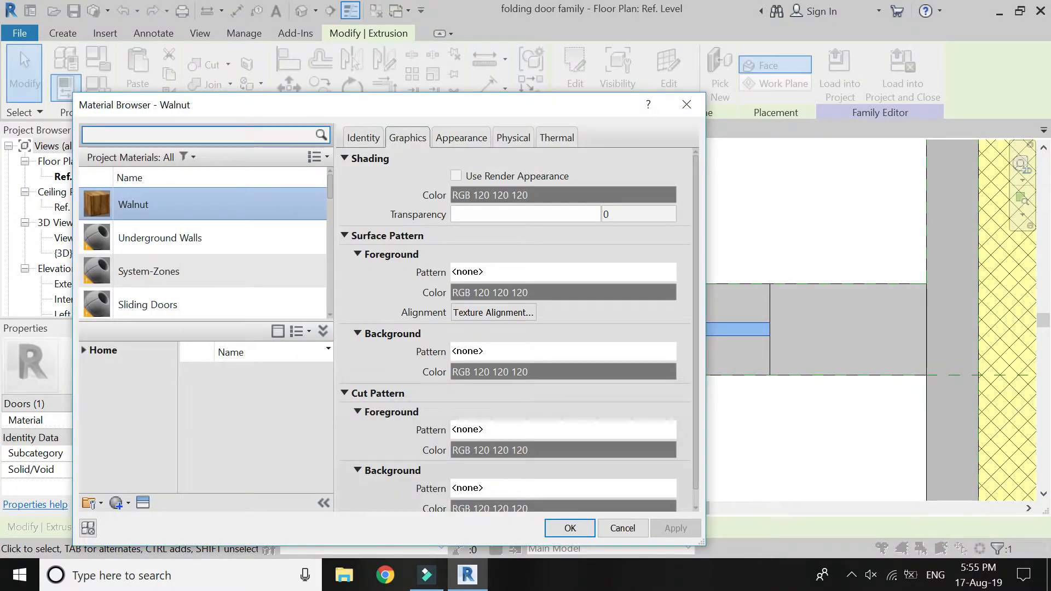
text(frosted g)
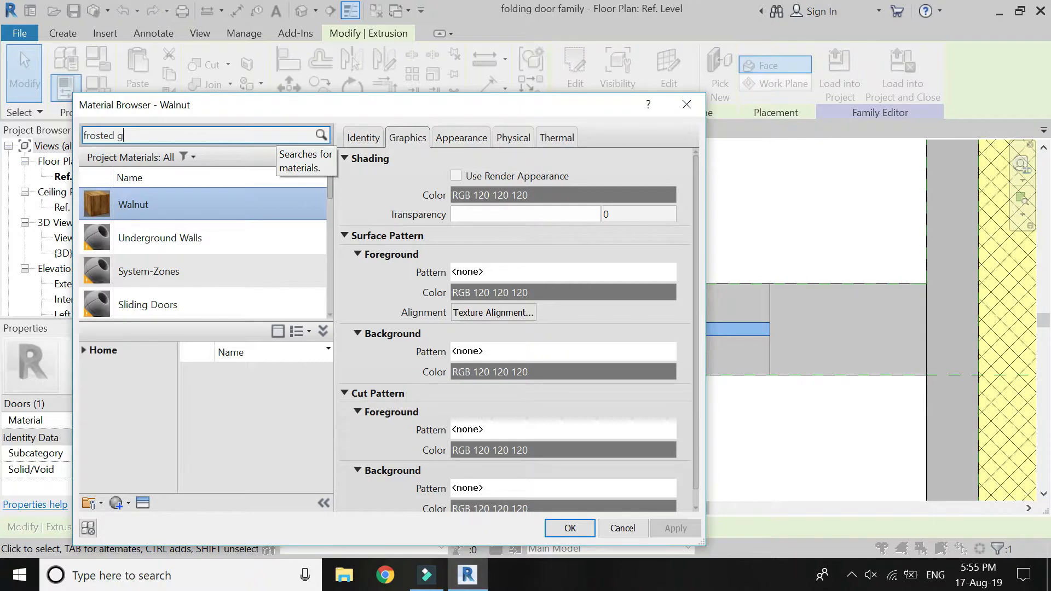
text(lass)
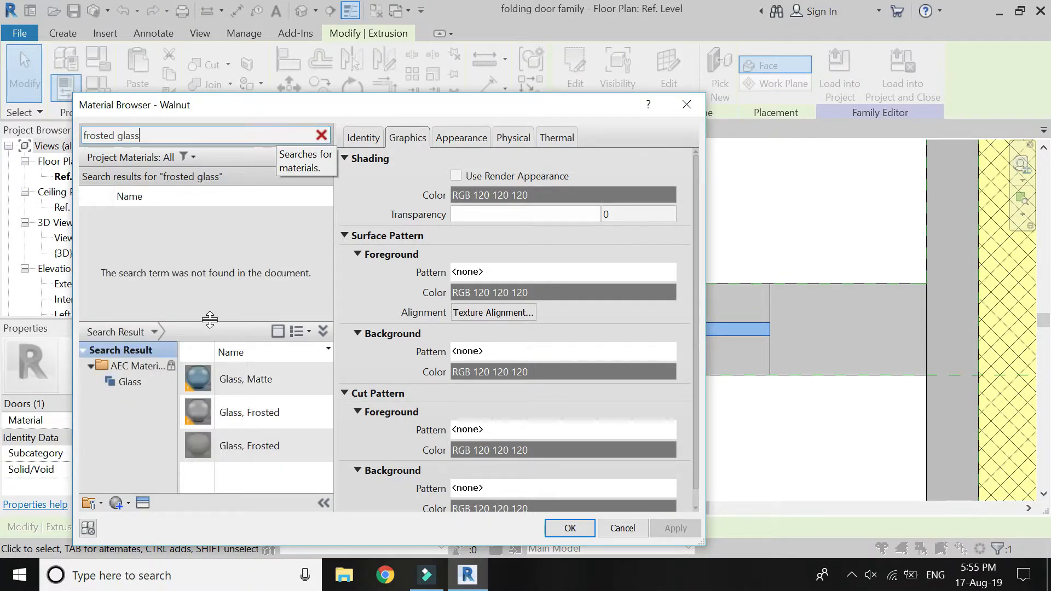
click(258, 415)
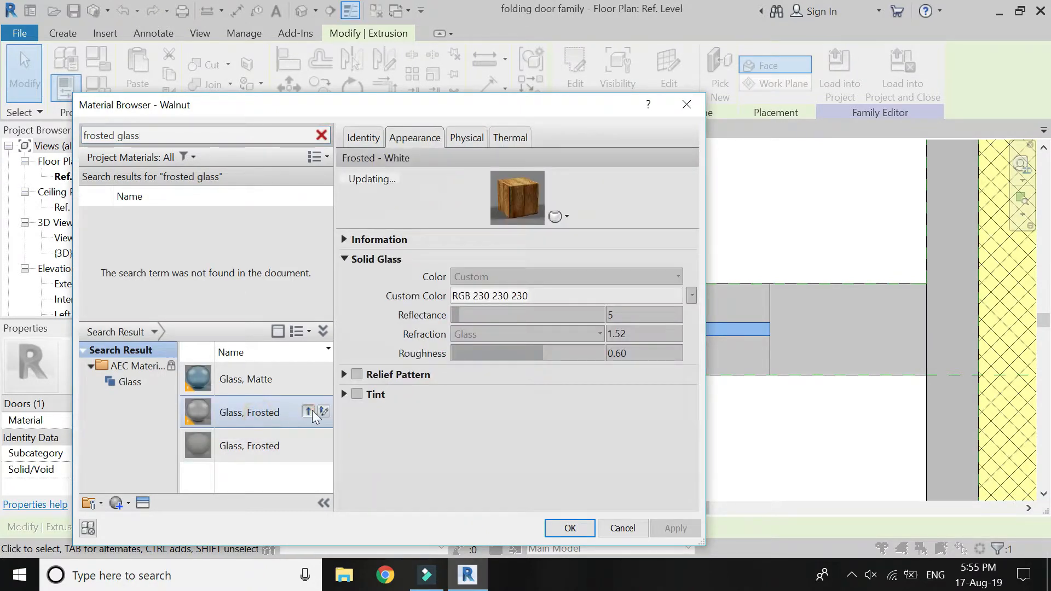
click(311, 411)
click(570, 527)
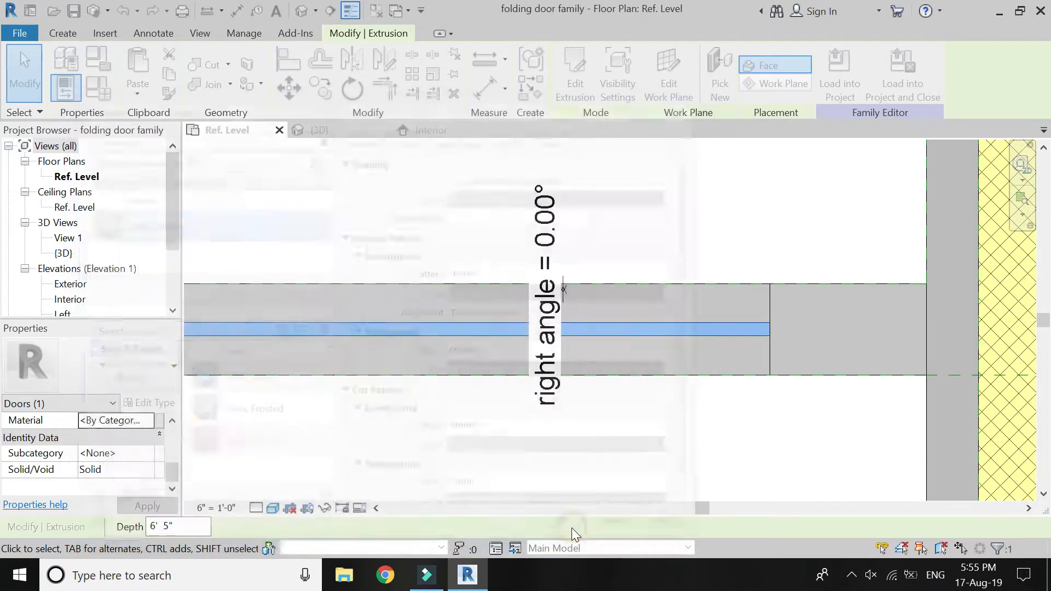
key(Escape)
Assign the Glass, Frosted material to the third panel's glass extrusion.
scroll(896, 348, down, 3)
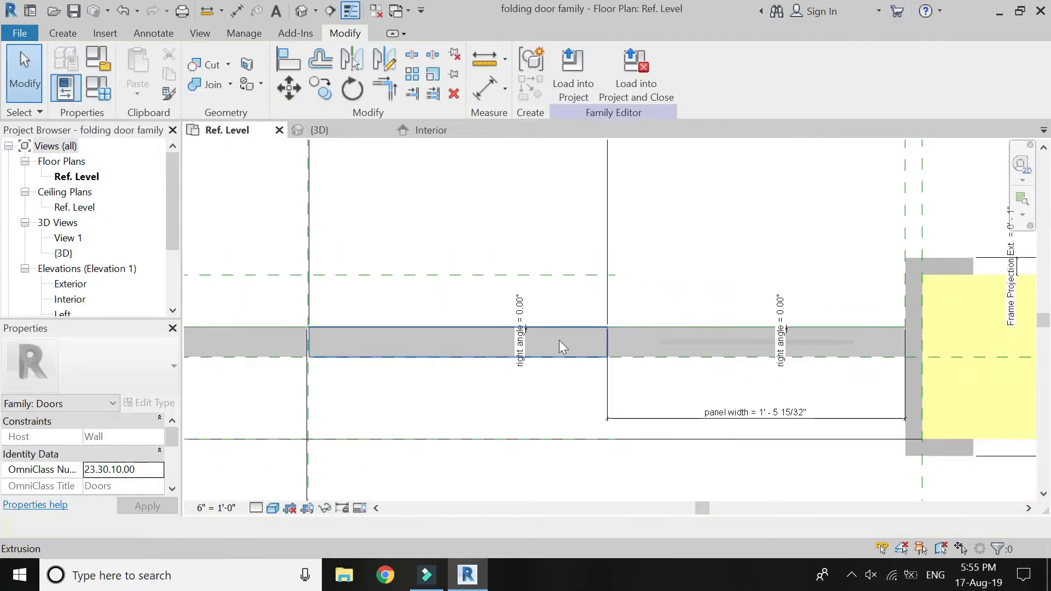
scroll(554, 350, up, 3)
click(527, 350)
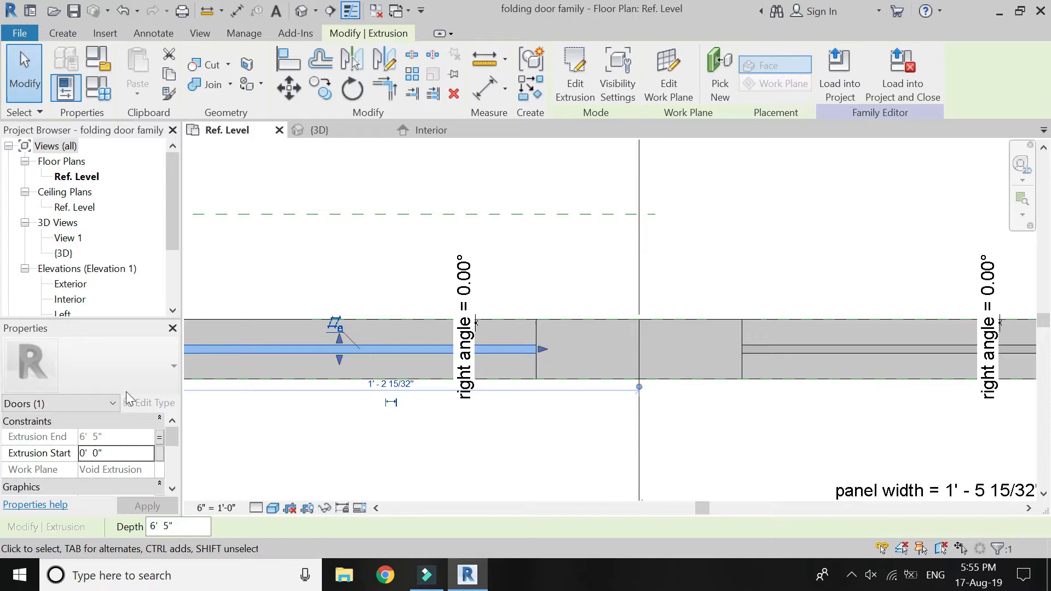
scroll(142, 487, down, 3)
click(146, 471)
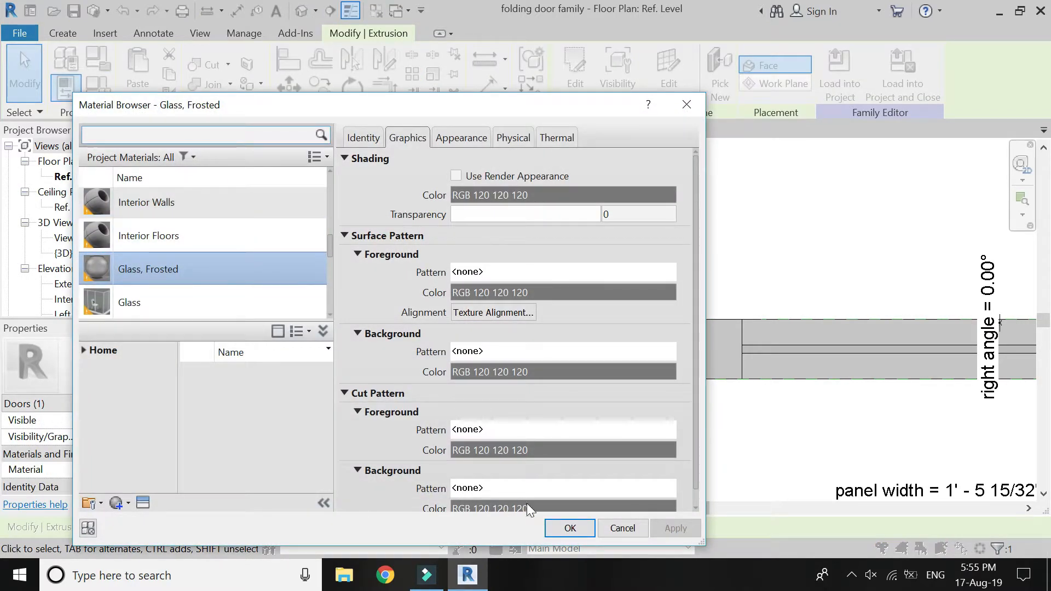
click(571, 528)
key(Escape)
Select the glass extrusions of the first and second panels together and assign them the Glass, Frosted material.
scroll(804, 318, down, 4)
scroll(848, 391, down, 3)
scroll(523, 337, up, 5)
click(658, 341)
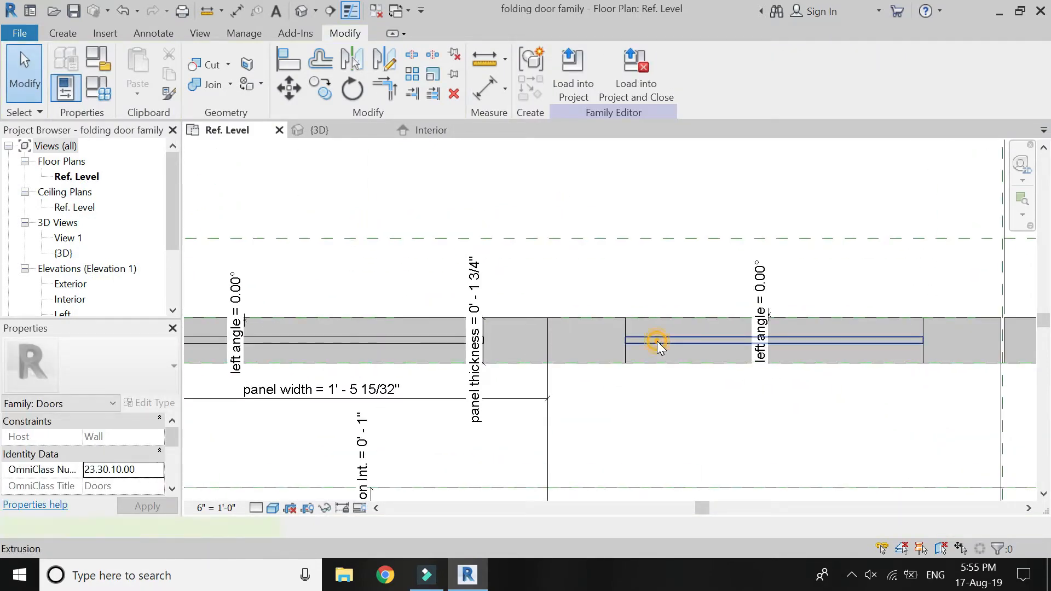
ctrl+click(429, 341)
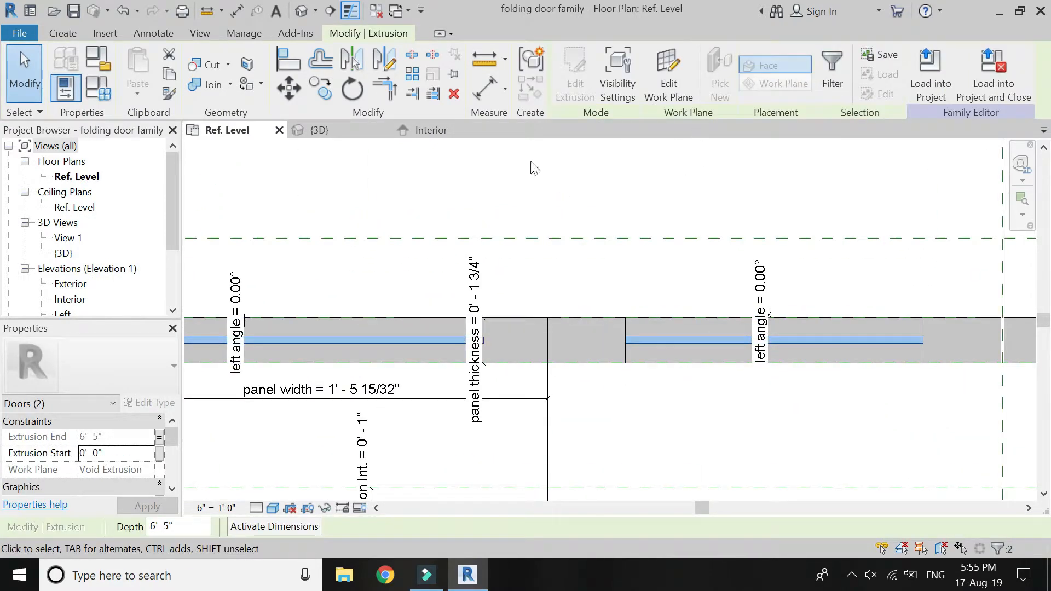
scroll(138, 476, down, 3)
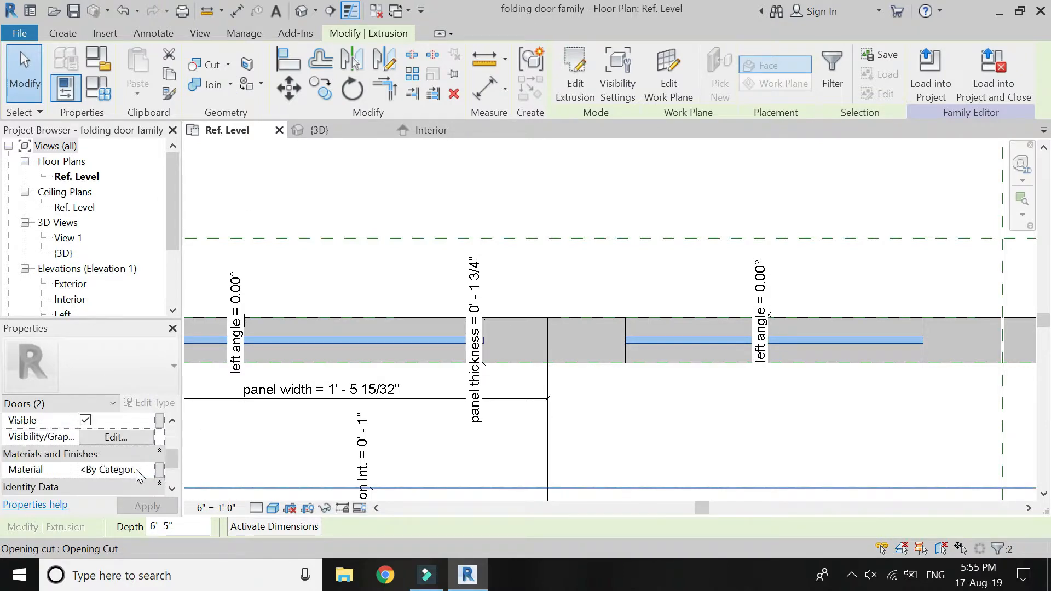
click(139, 474)
click(148, 470)
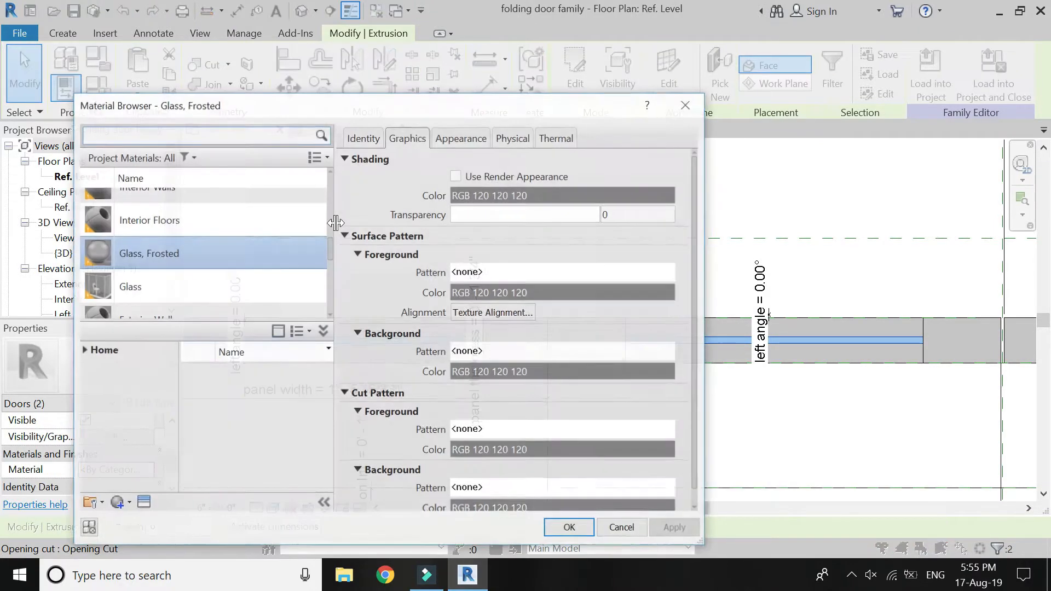
scroll(261, 277, down, 5)
scroll(262, 277, up, 5)
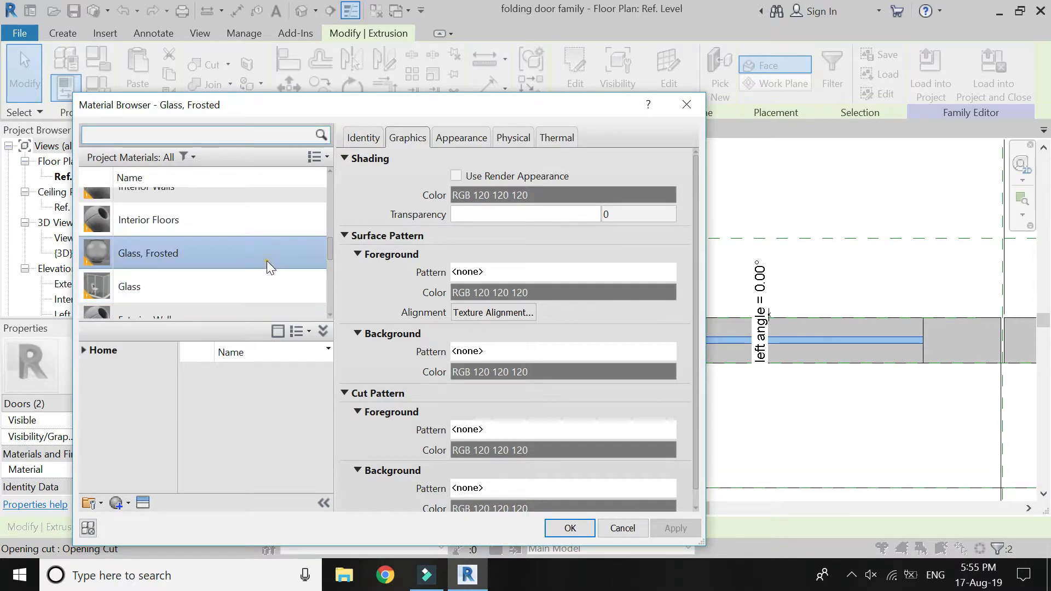
scroll(267, 261, down, 1)
click(554, 529)
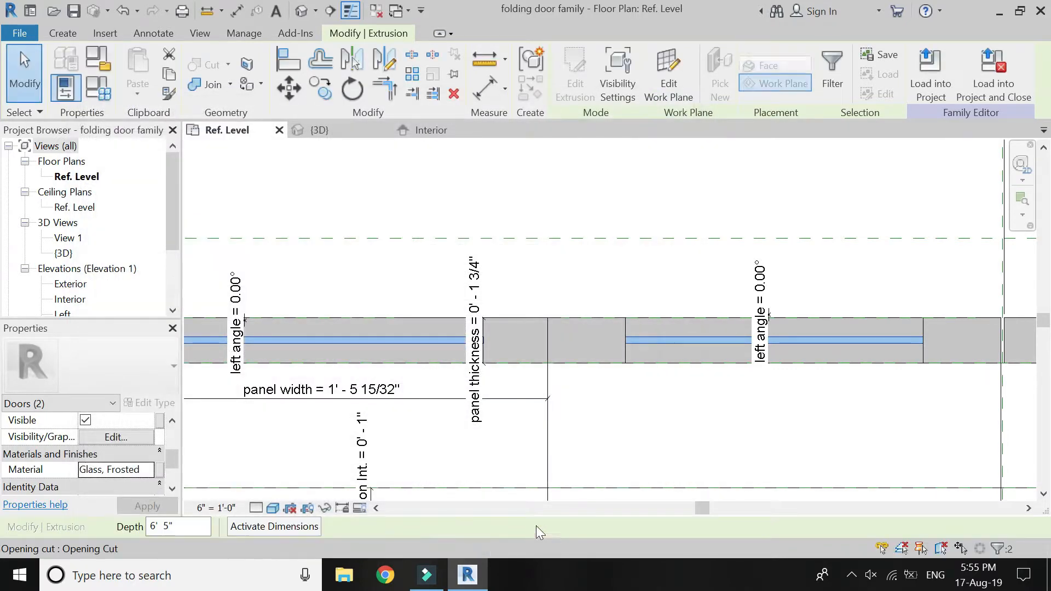
click(494, 431)
Select all four door panel extrusions and open their shared material setting for editing.
scroll(401, 369, down, 2)
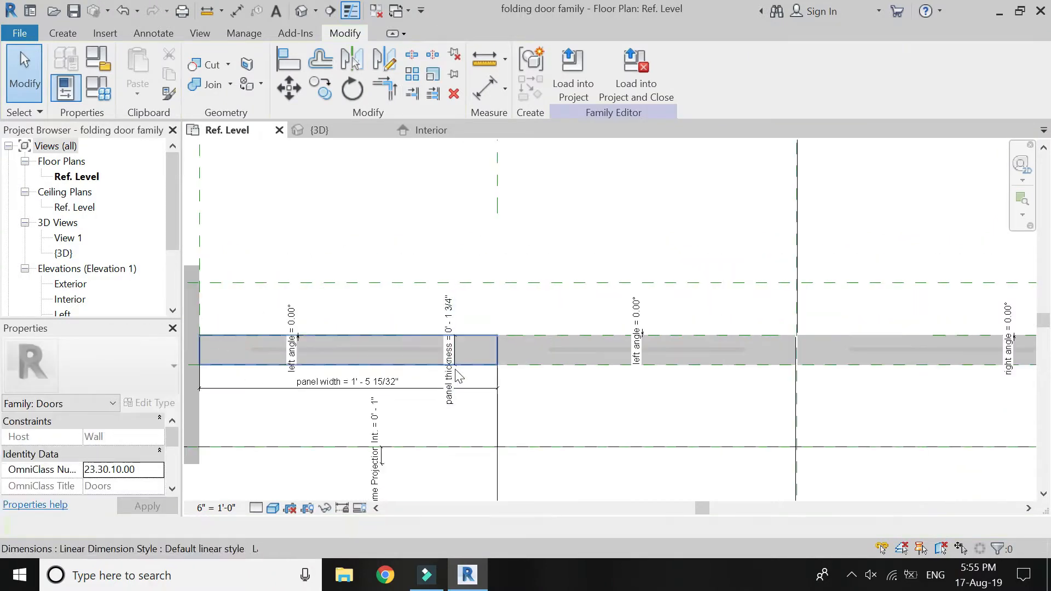
click(482, 360)
ctrl+click(822, 362)
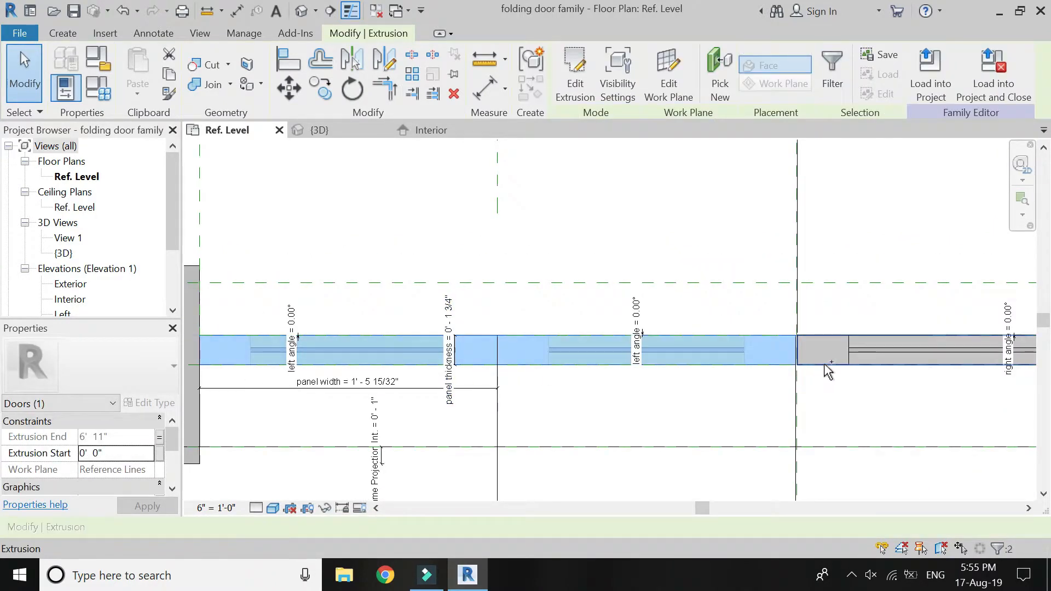
ctrl+click(556, 363)
scroll(373, 359, down, 4)
scroll(826, 356, up, 3)
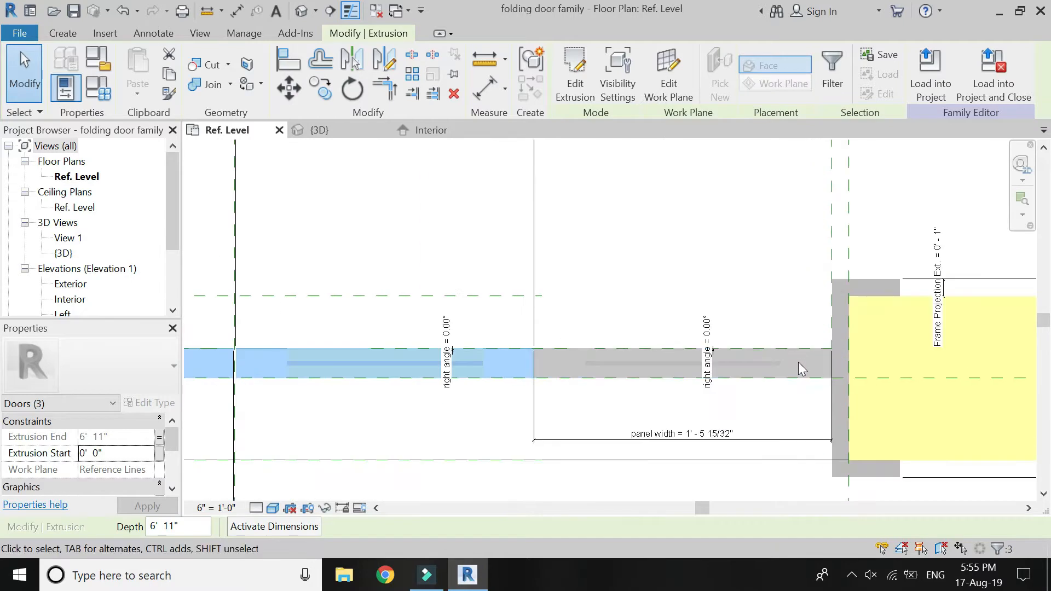
ctrl+click(801, 372)
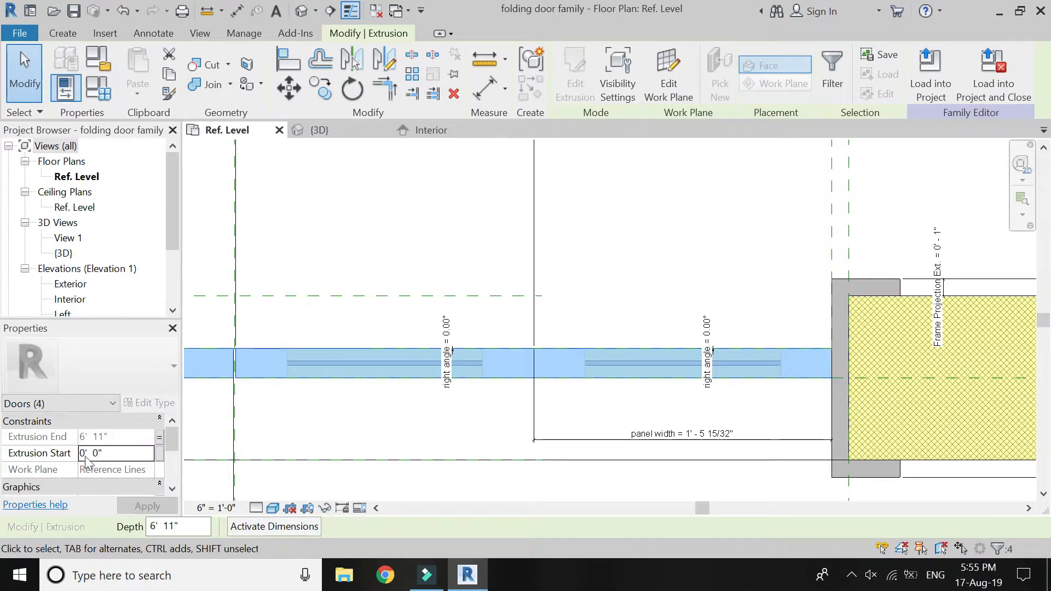
scroll(88, 462, down, 2)
click(131, 487)
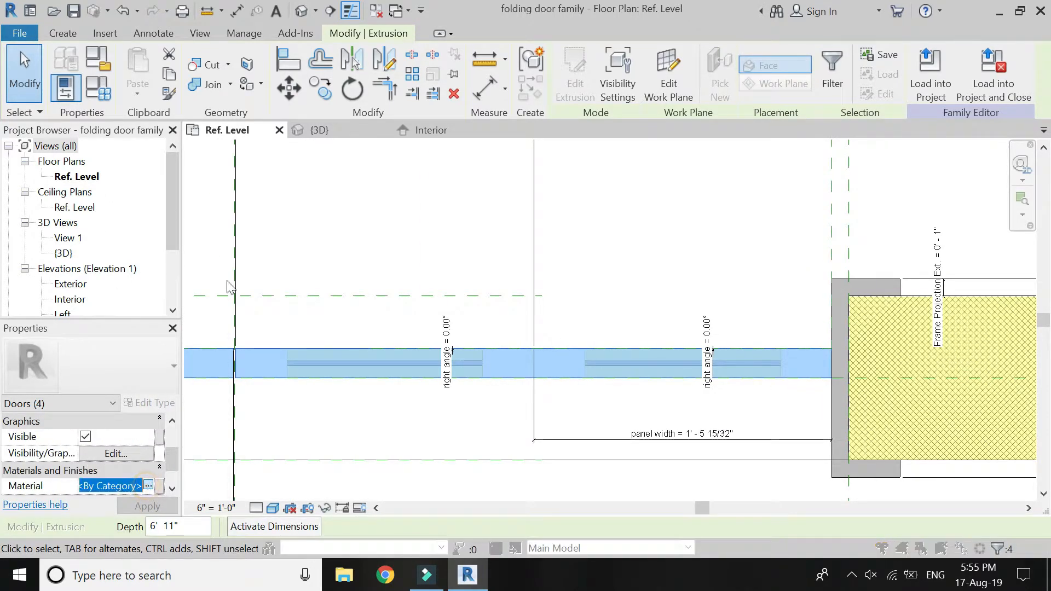
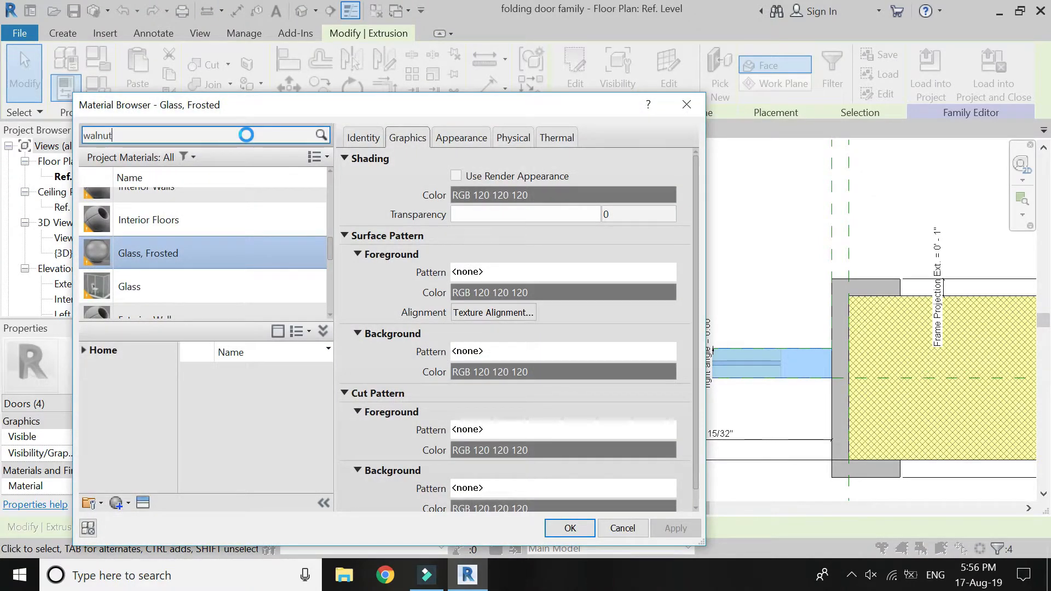
Assign the Walnut material to the four selected door panel extrusions and clear the selection.
click(195, 232)
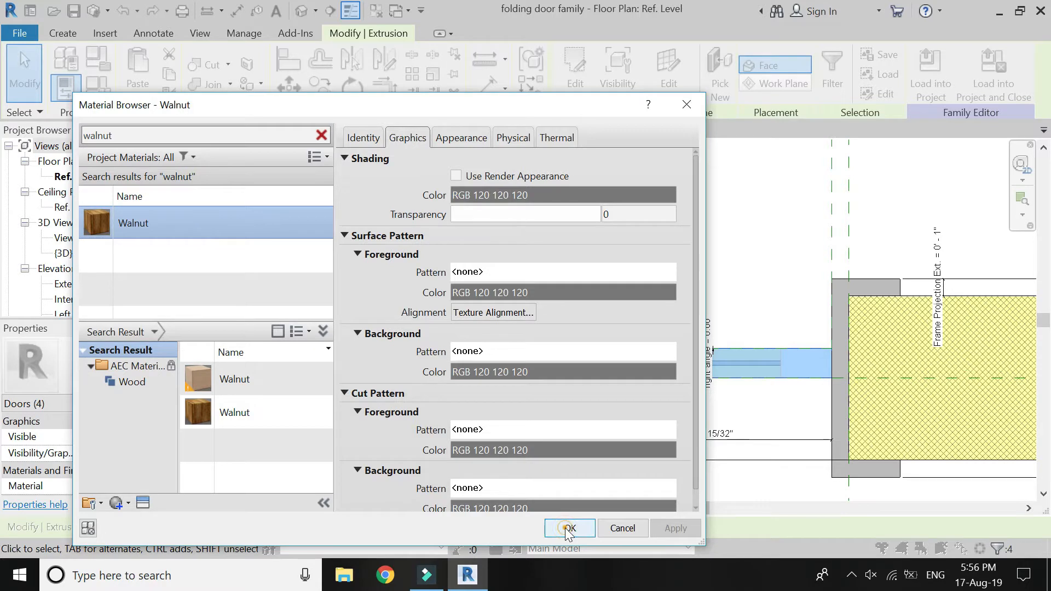
click(568, 528)
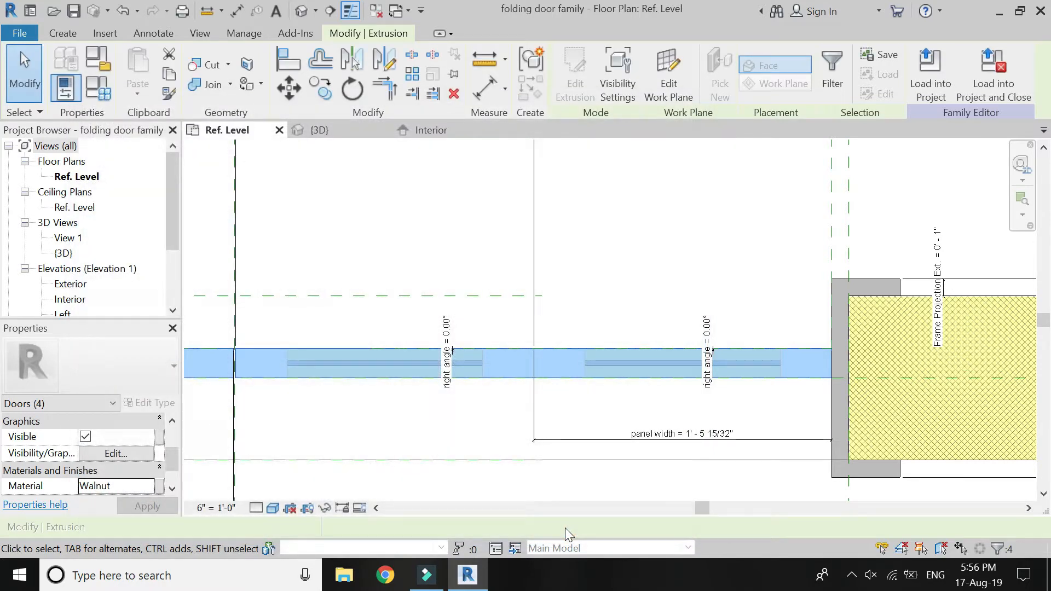
click(618, 240)
Set the visual style of the Ref. Level floor plan to Realistic.
scroll(633, 279, down, 4)
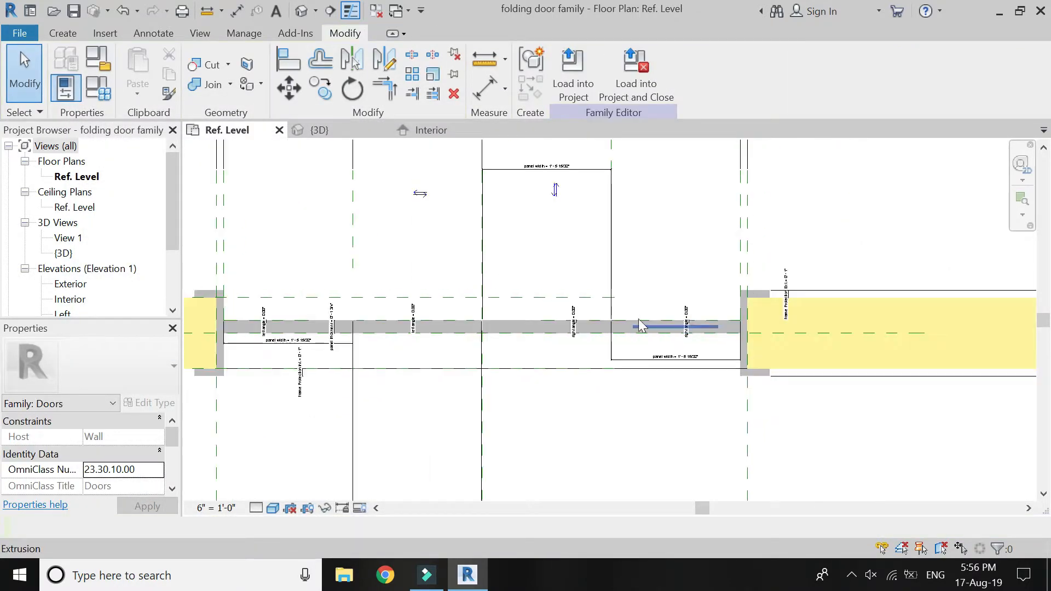
click(273, 508)
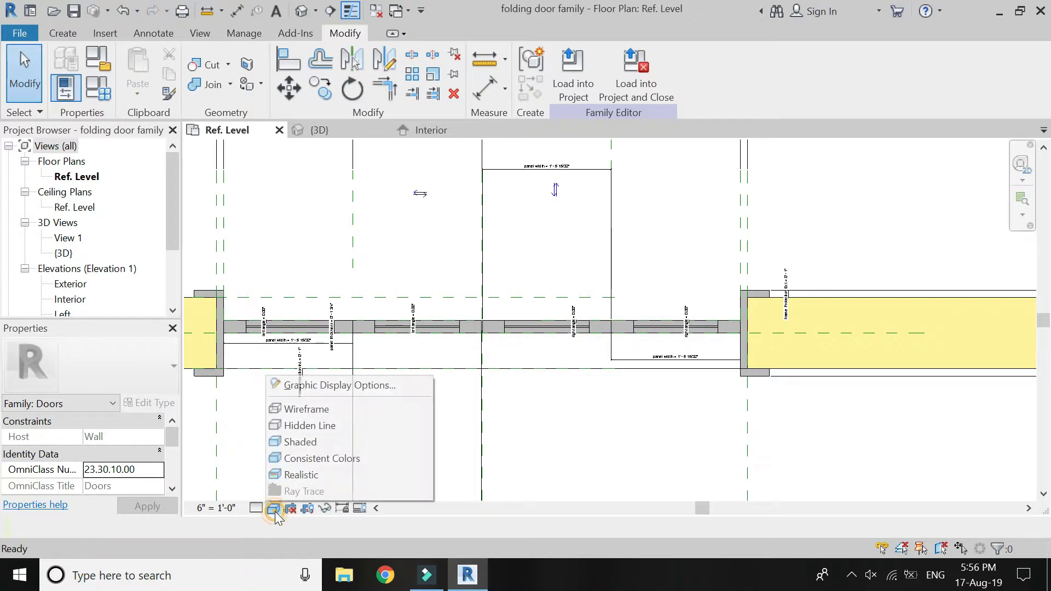
click(296, 472)
scroll(273, 345, up, 5)
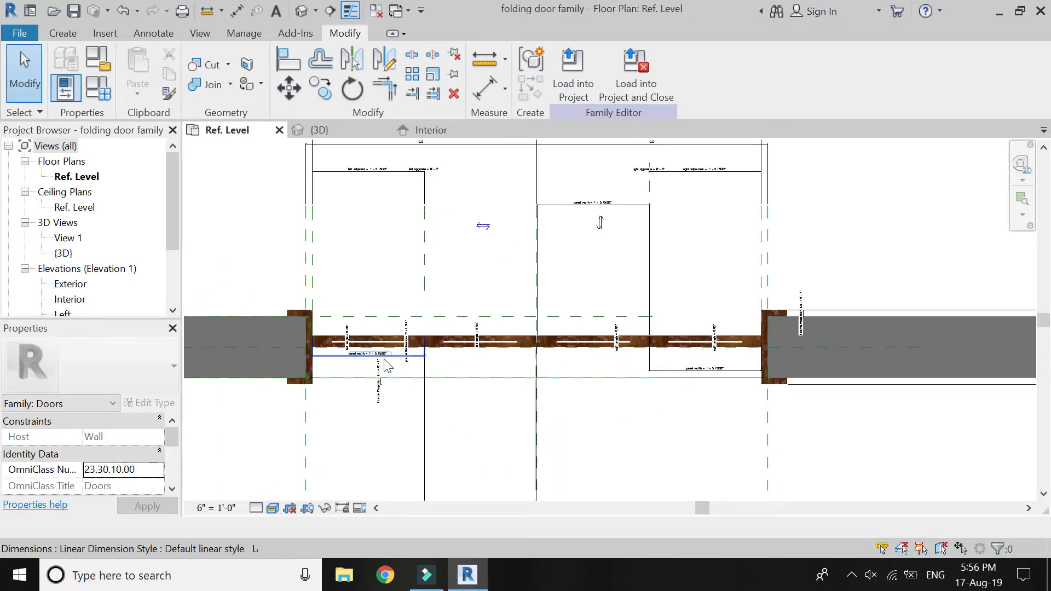
scroll(448, 333, down, 5)
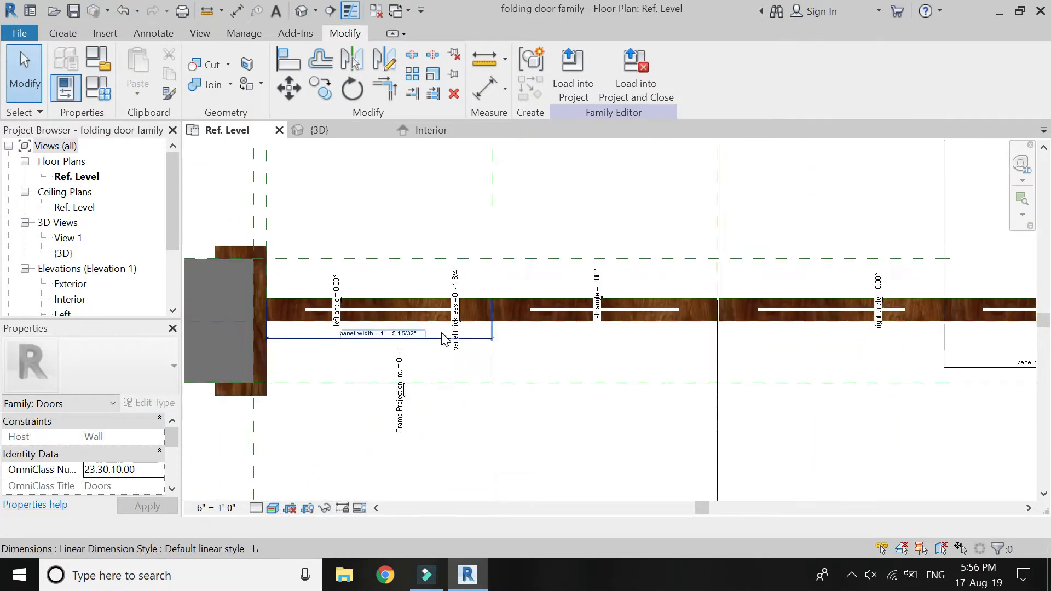
Set the left angle parameter to 45° through its angular dimension on the left pair of panels.
scroll(544, 281, up, 5)
scroll(544, 281, up, 2)
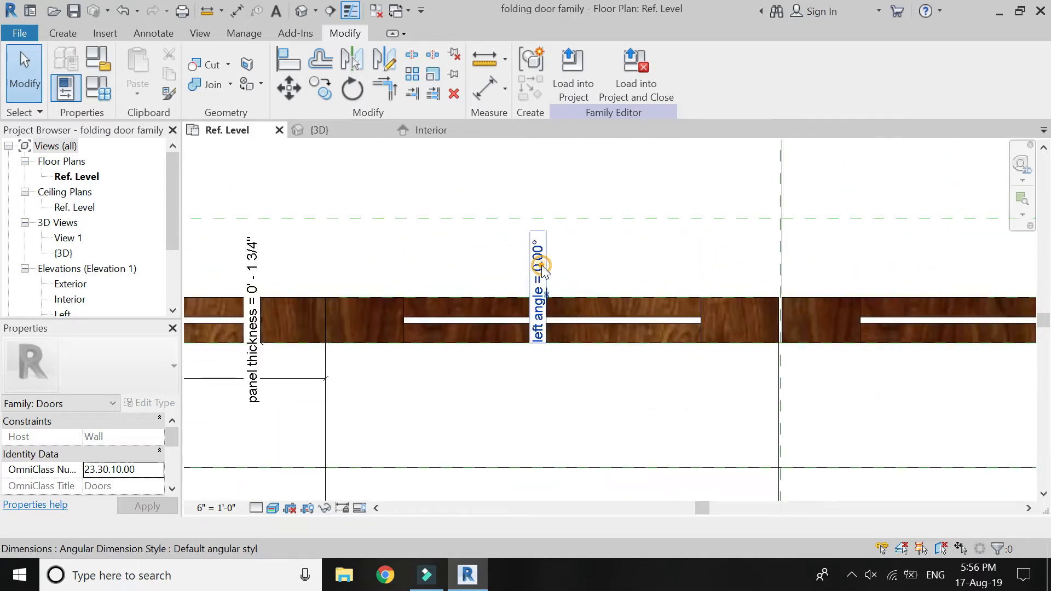
click(545, 276)
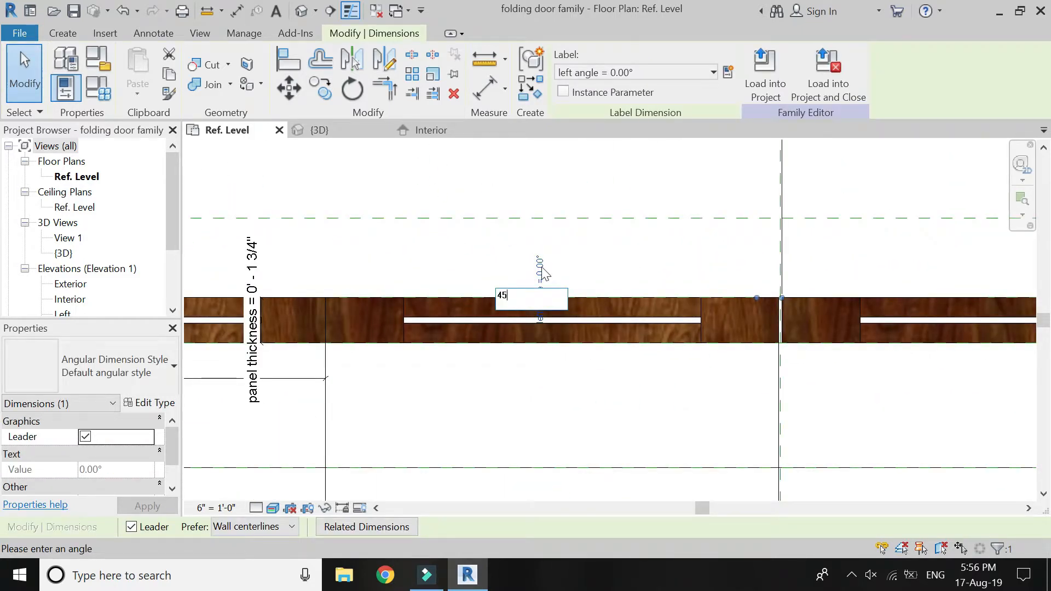
text(45)
key(Return)
Set the right angle parameter to 60° through its angular dimension on the right pair of panels.
scroll(509, 298, down, 4)
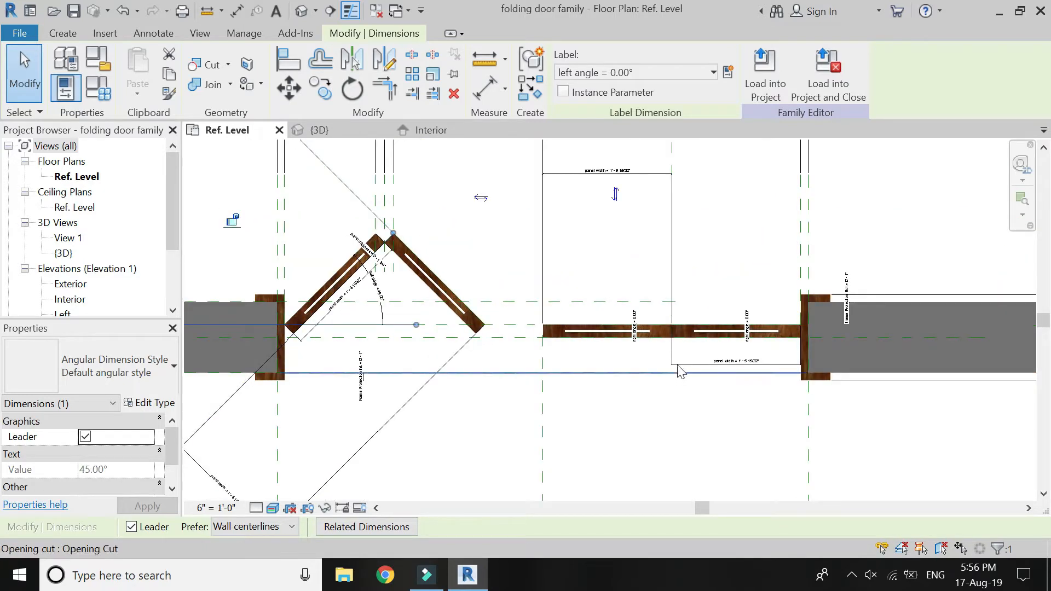
scroll(744, 327, up, 4)
click(763, 311)
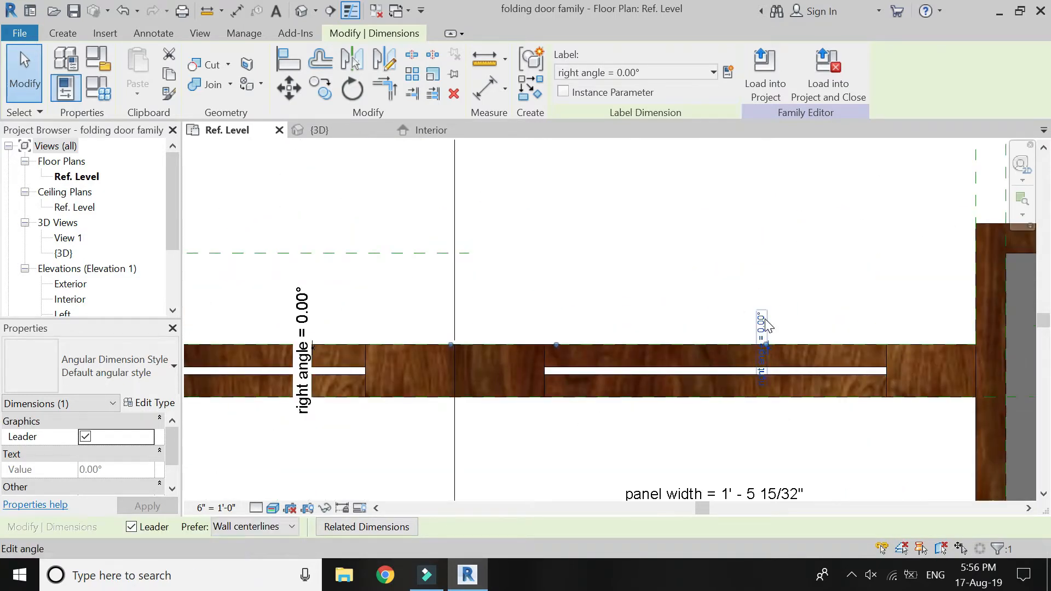
click(766, 323)
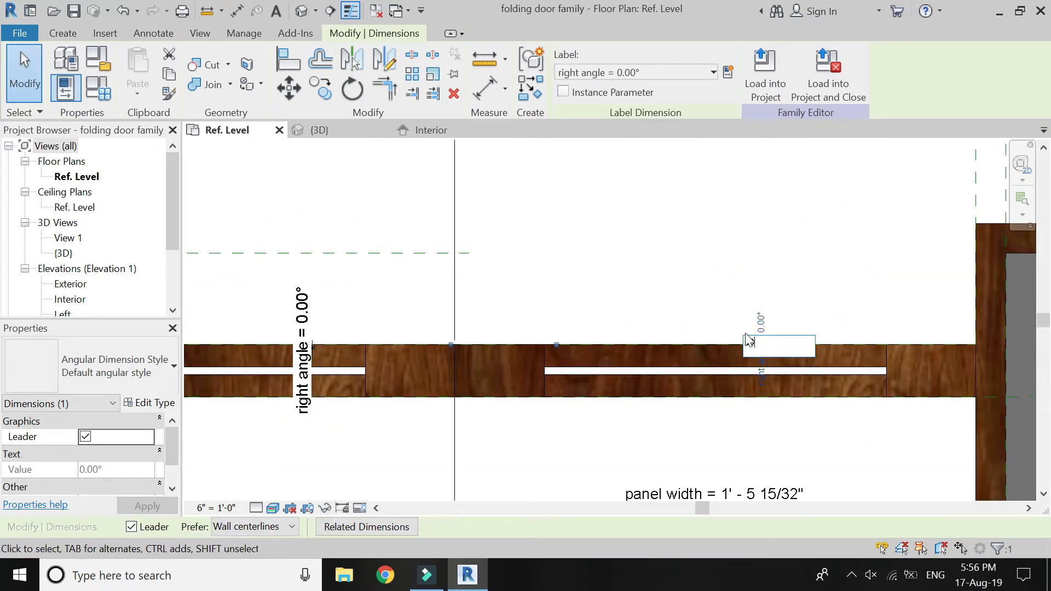
text(60)
key(Return)
scroll(749, 340, down, 4)
key(Escape)
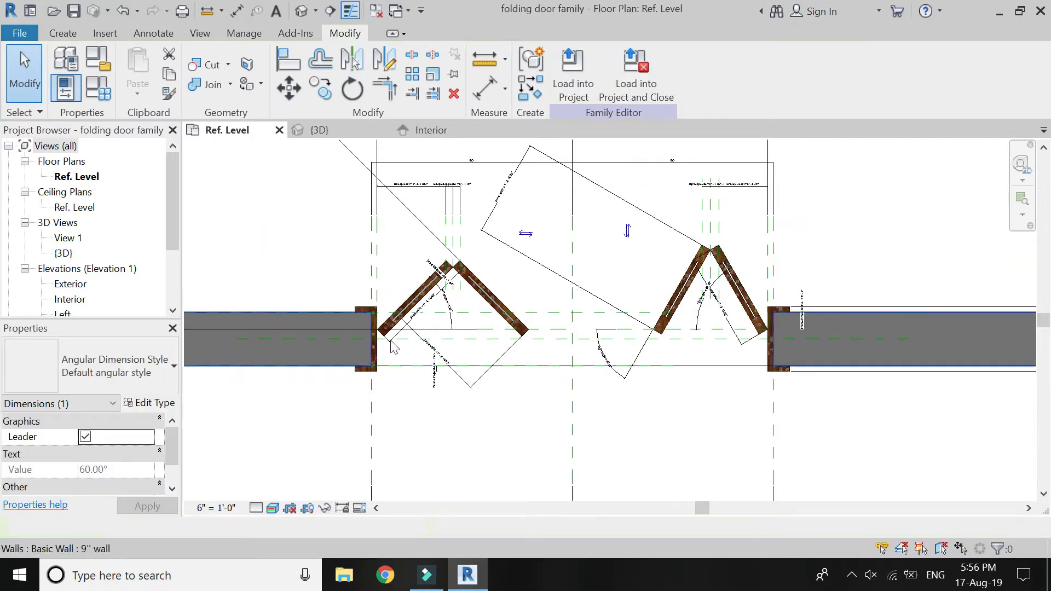
scroll(390, 334, up, 3)
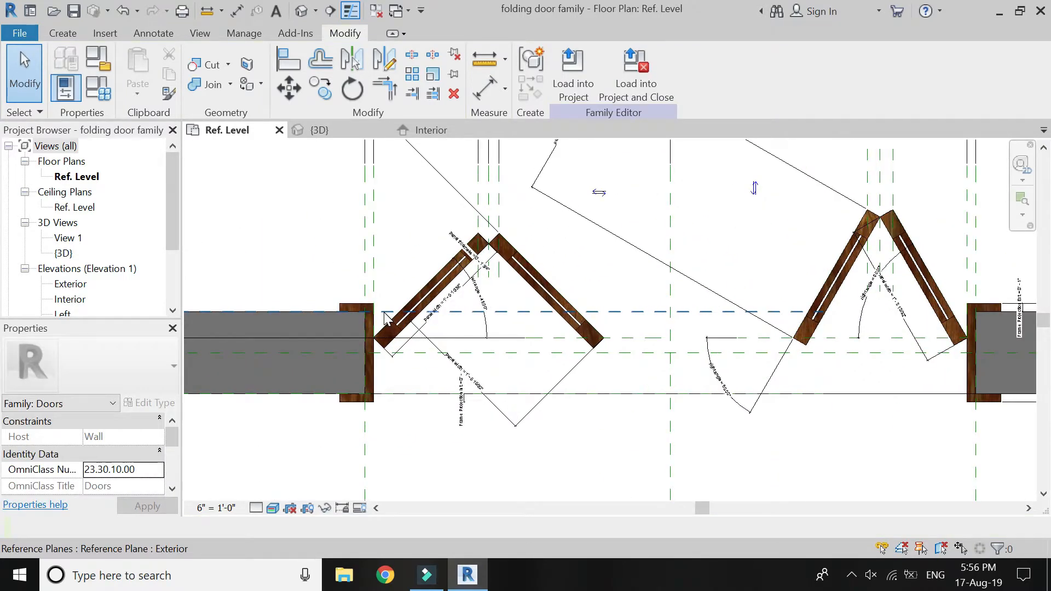
Set the opening width including frame dimension to 4' and check how the folded panels adapt in plan.
scroll(390, 244, down, 2)
scroll(452, 425, up, 6)
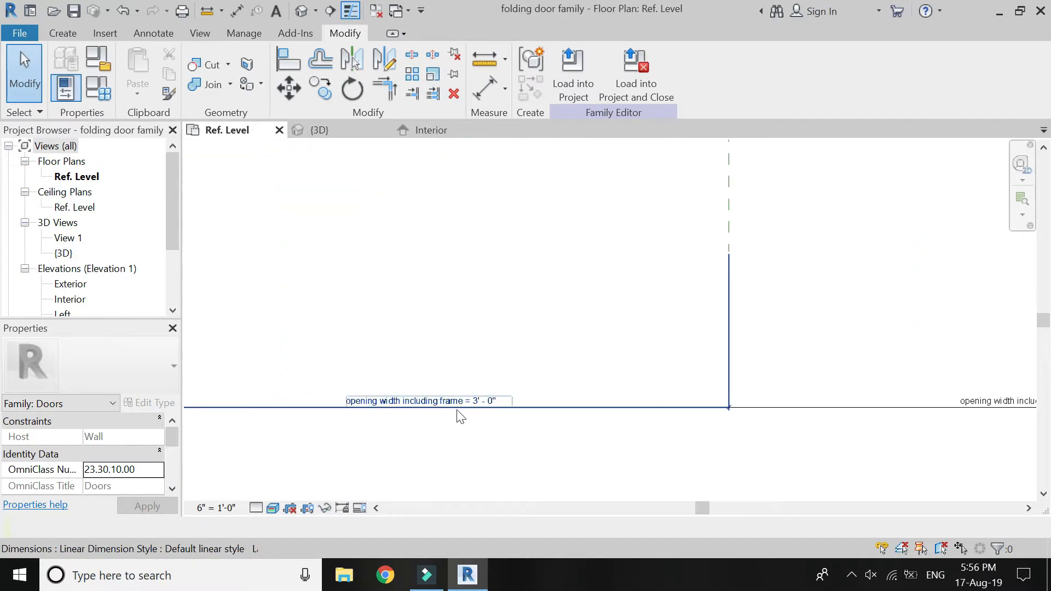
click(489, 405)
click(489, 405)
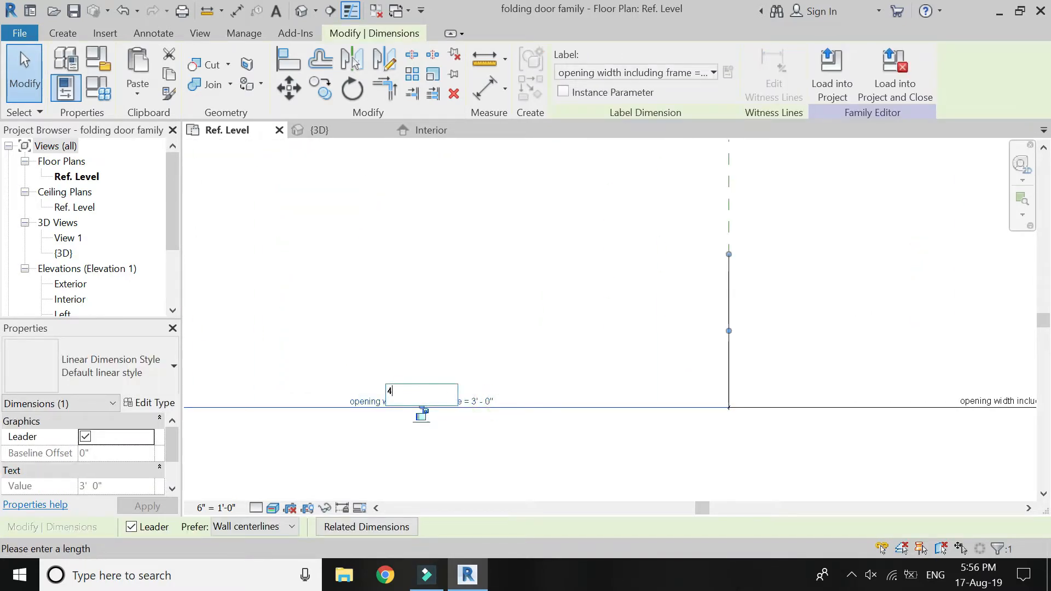
text(4')
key(Return)
scroll(485, 432, down, 3)
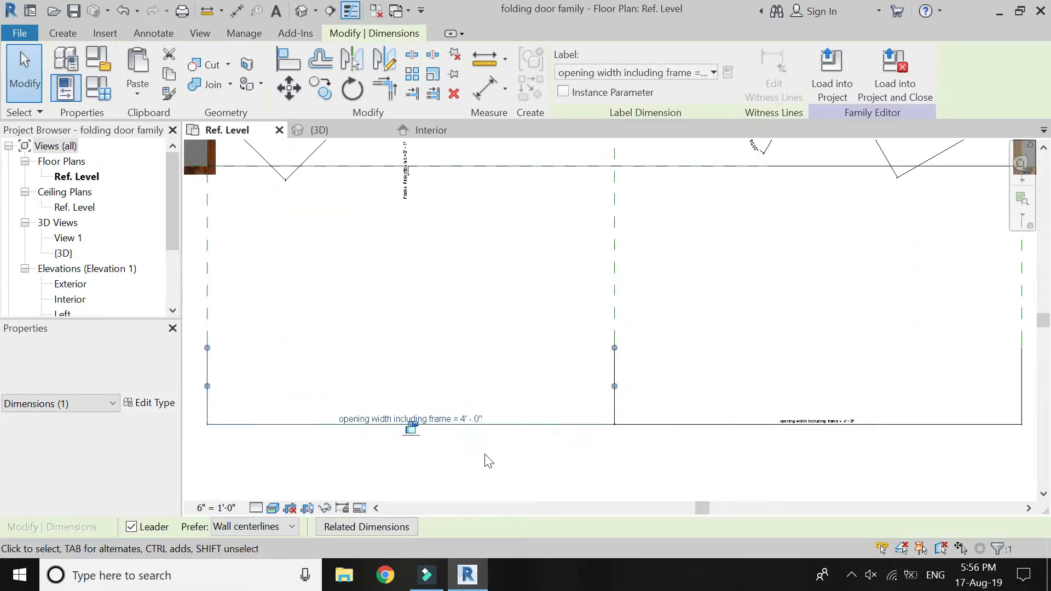
click(479, 454)
scroll(306, 340, up, 5)
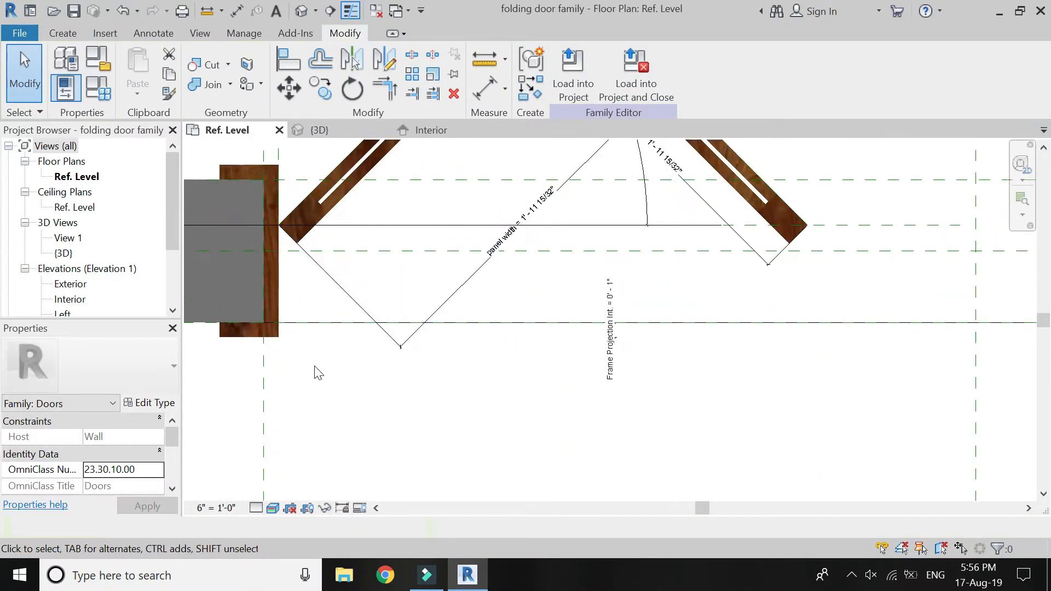
scroll(268, 374, down, 5)
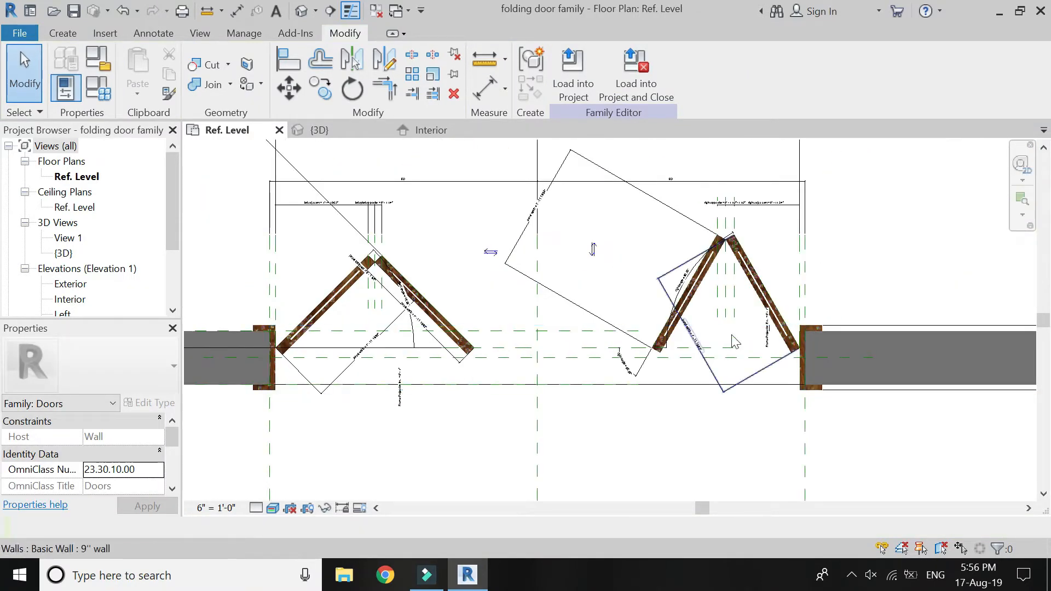
scroll(736, 323, up, 4)
scroll(736, 323, down, 2)
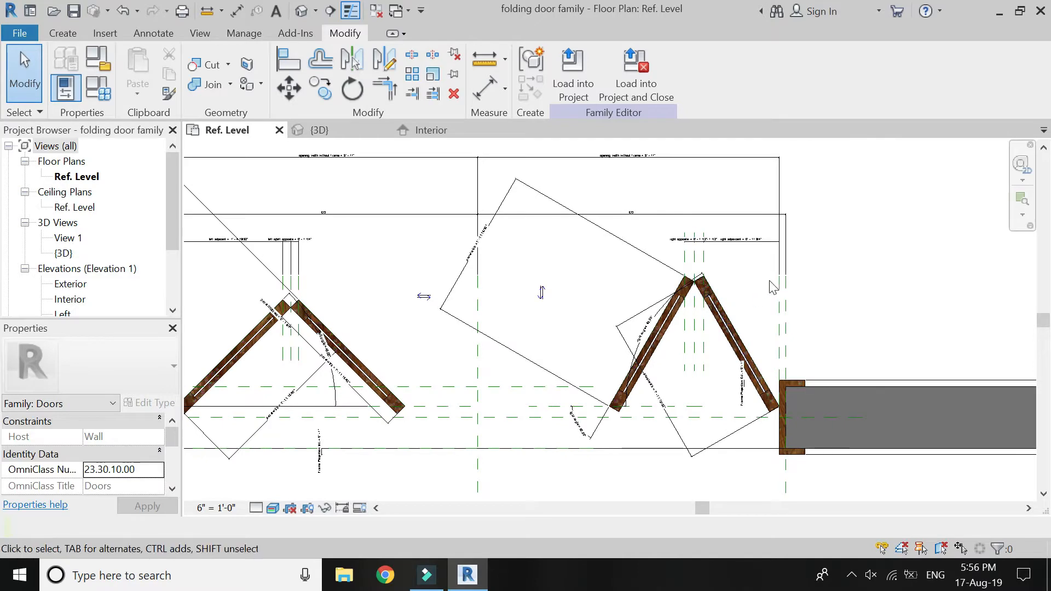
scroll(759, 257, down, 3)
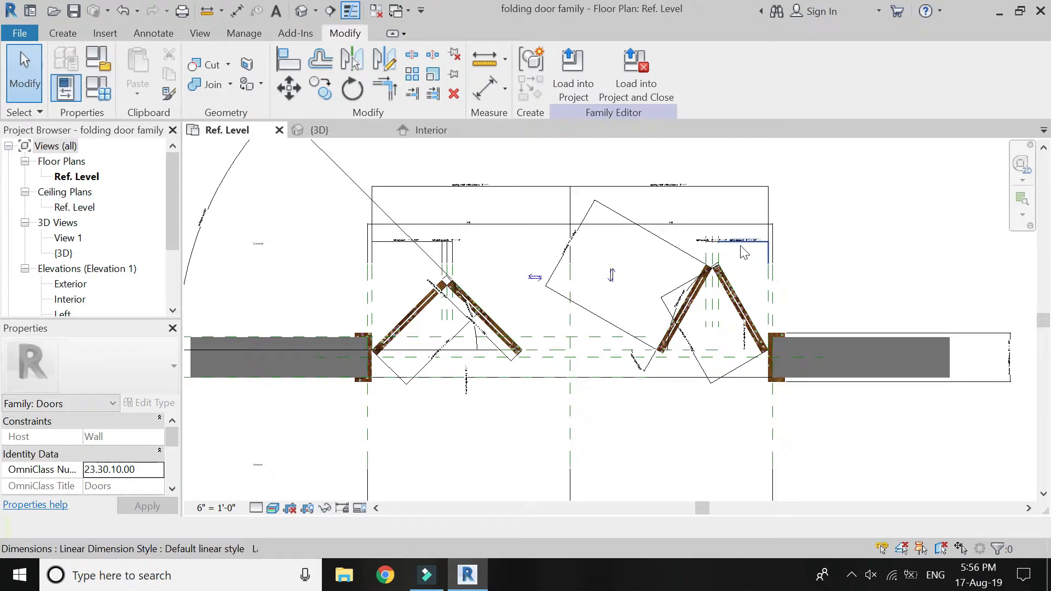
Open the Interior elevation and set its visual style to Realistic.
click(453, 131)
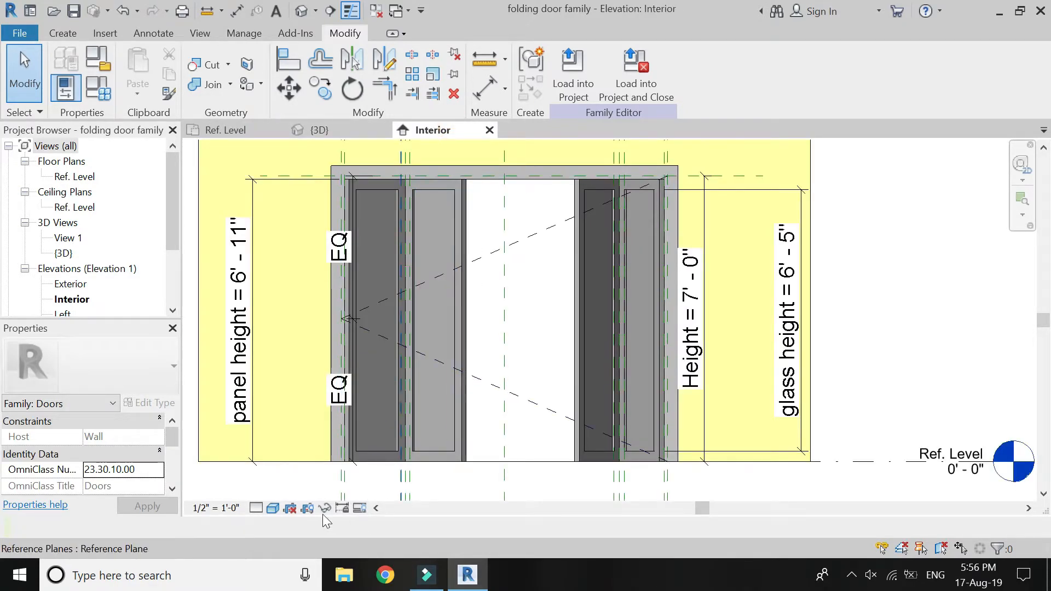
click(272, 509)
click(284, 478)
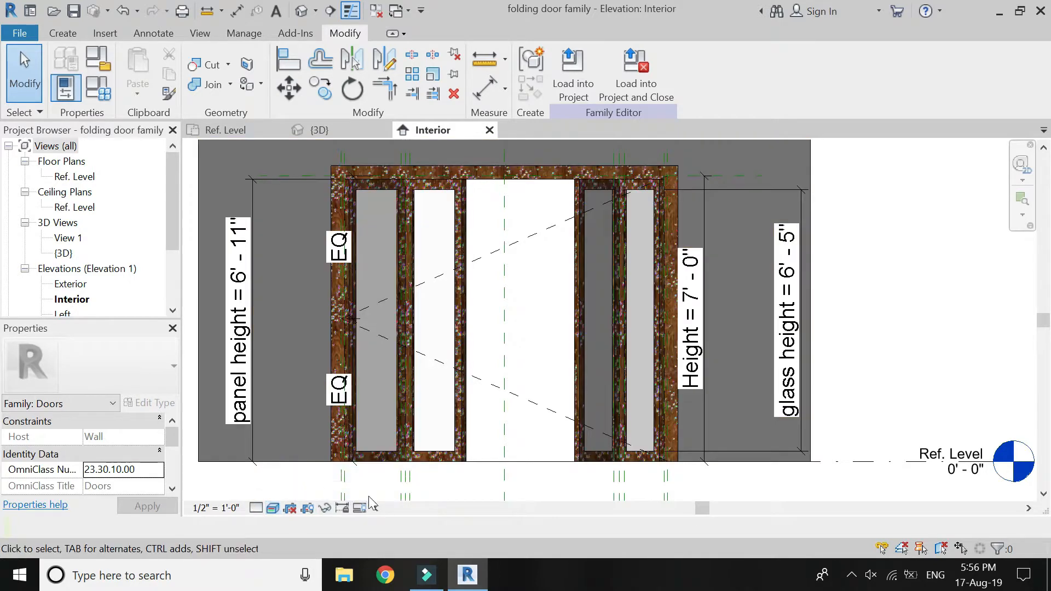
Try to set the door's Height dimension to 8' in the Interior elevation.
scroll(412, 489, down, 2)
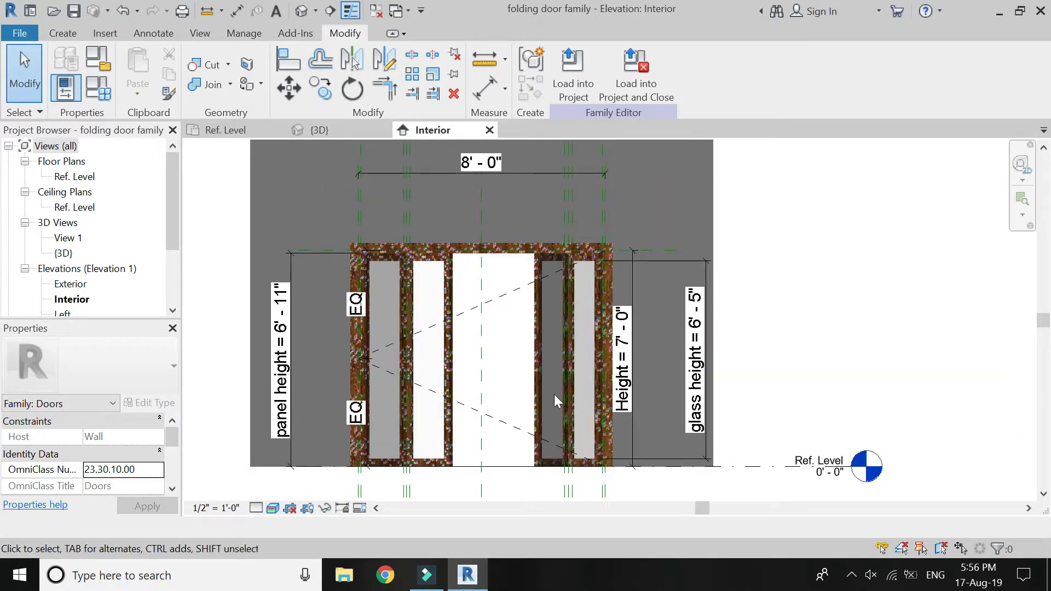
click(628, 346)
click(628, 346)
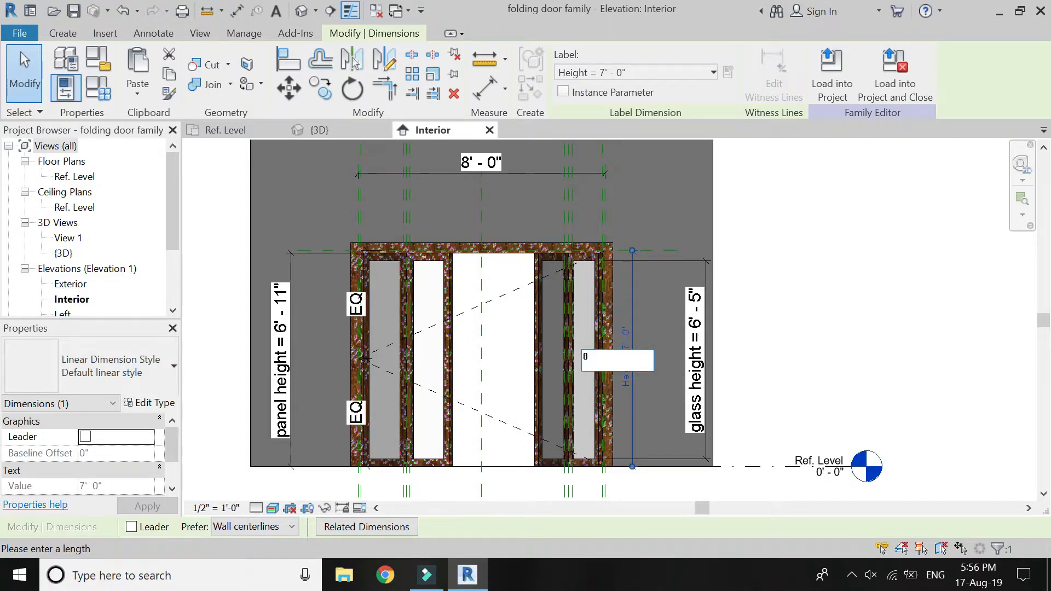
text(8')
key(Return)
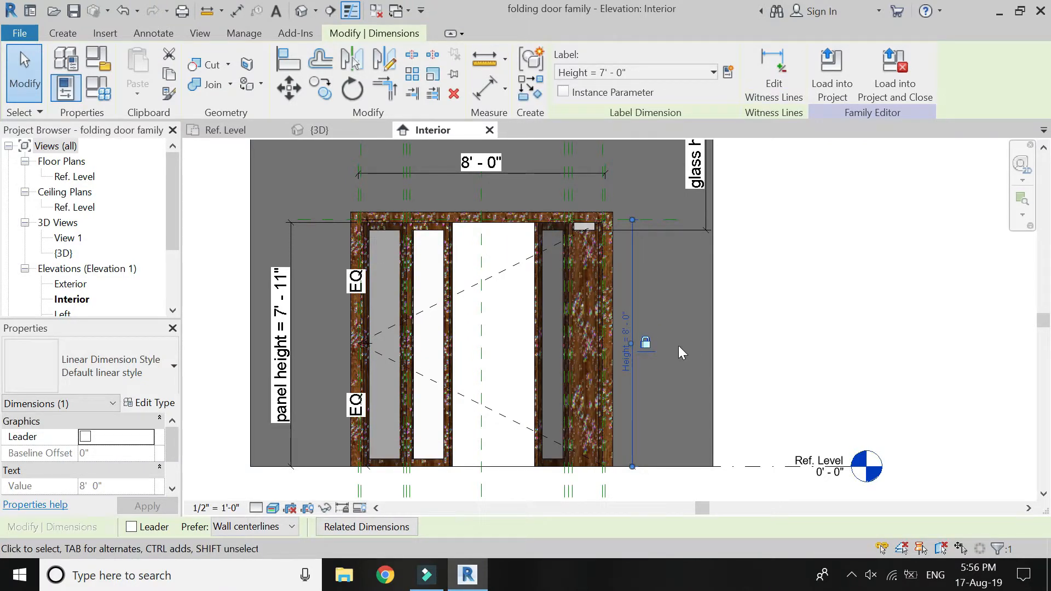
key(Escape)
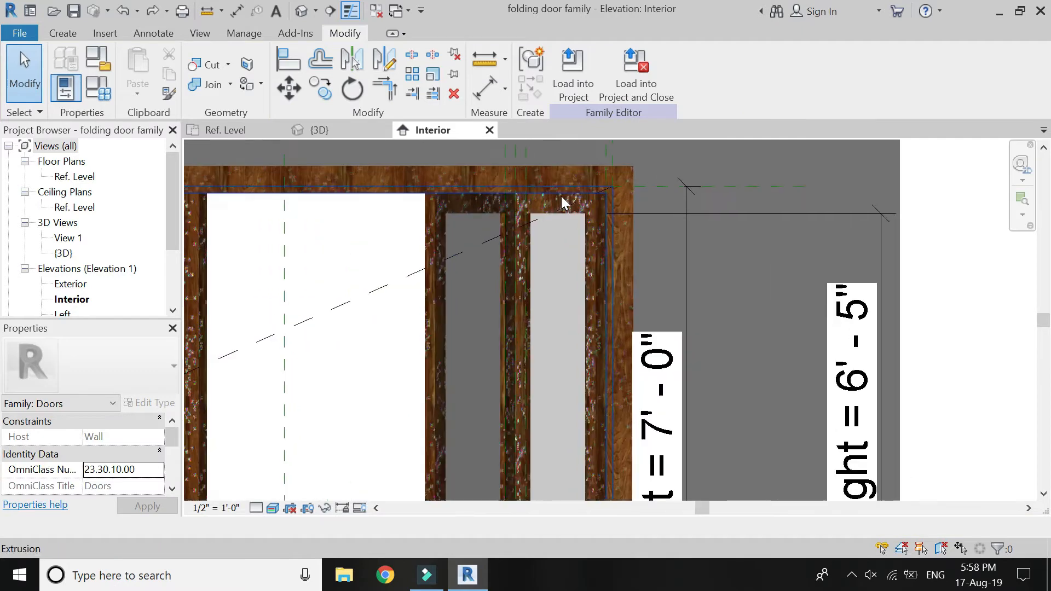
Select the rightmost panel's glass extrusion in plan and inspect the alignment constraints at its top and bottom edges in the Interior elevation.
scroll(561, 208, up, 4)
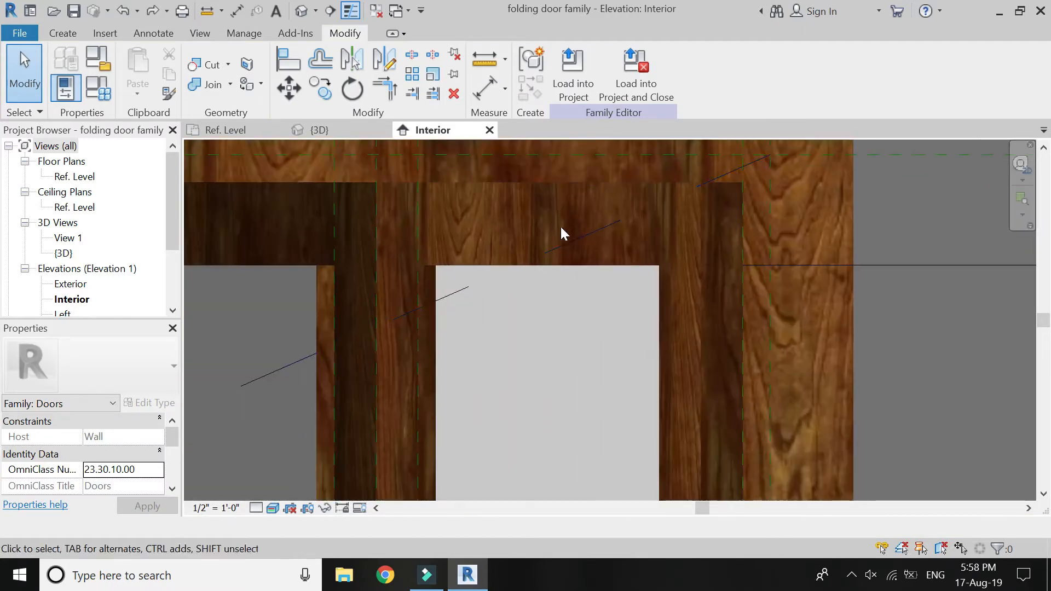
click(217, 133)
click(724, 280)
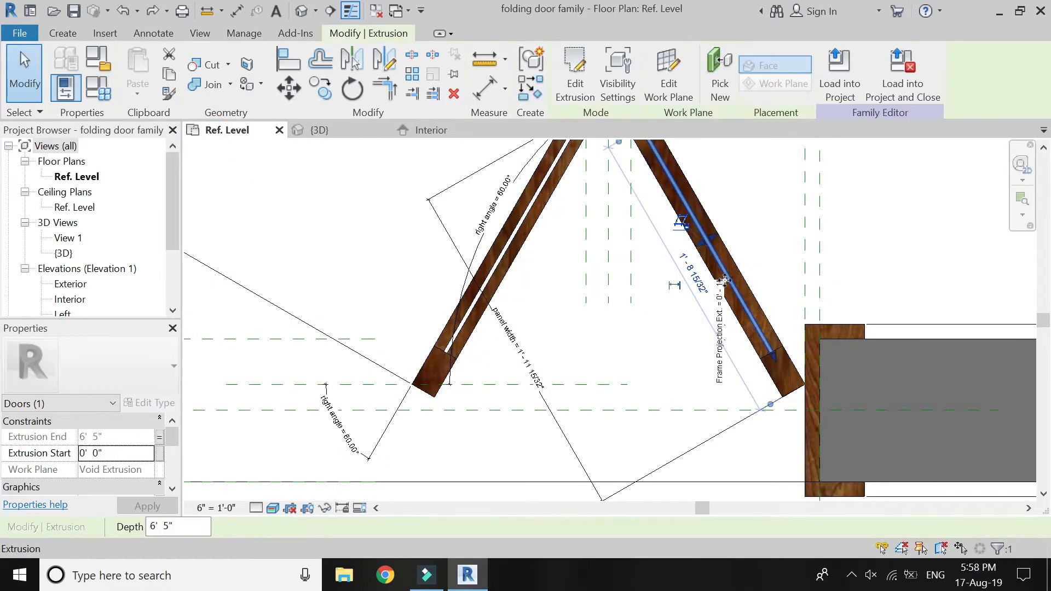
click(438, 130)
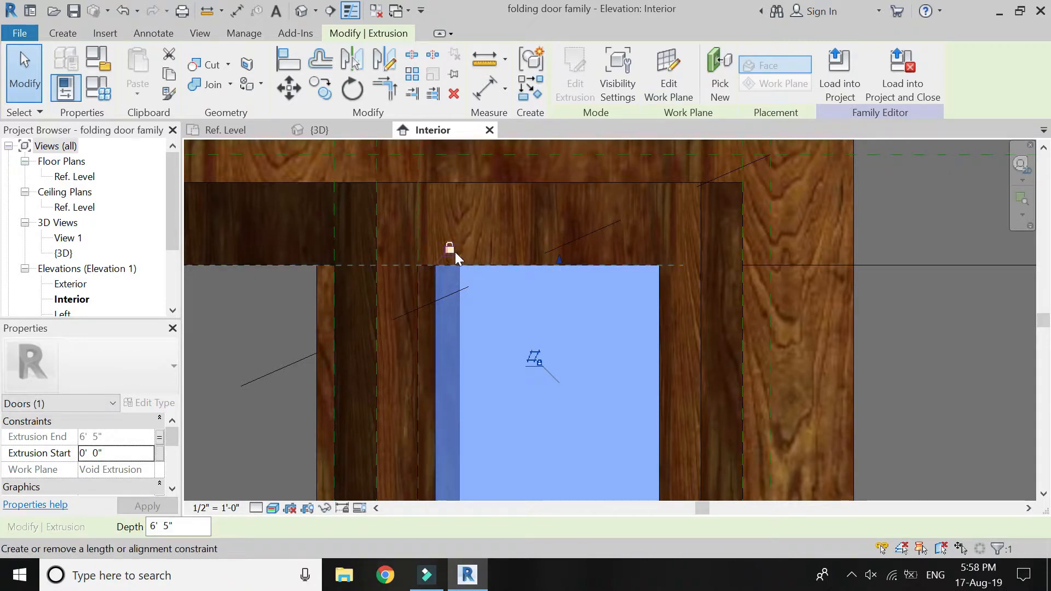
key(Escape)
click(262, 130)
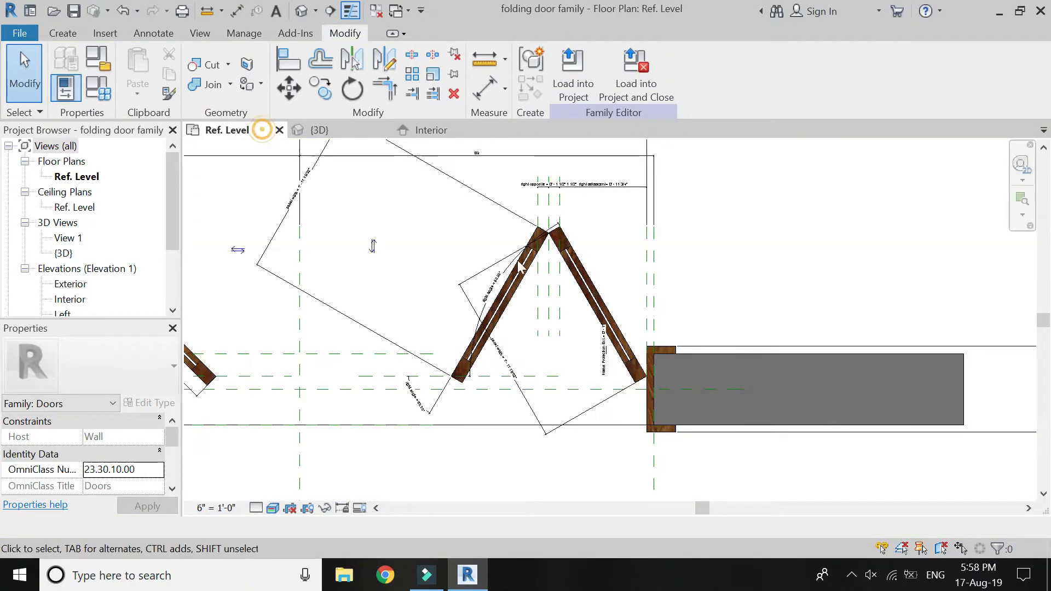
click(633, 364)
click(447, 126)
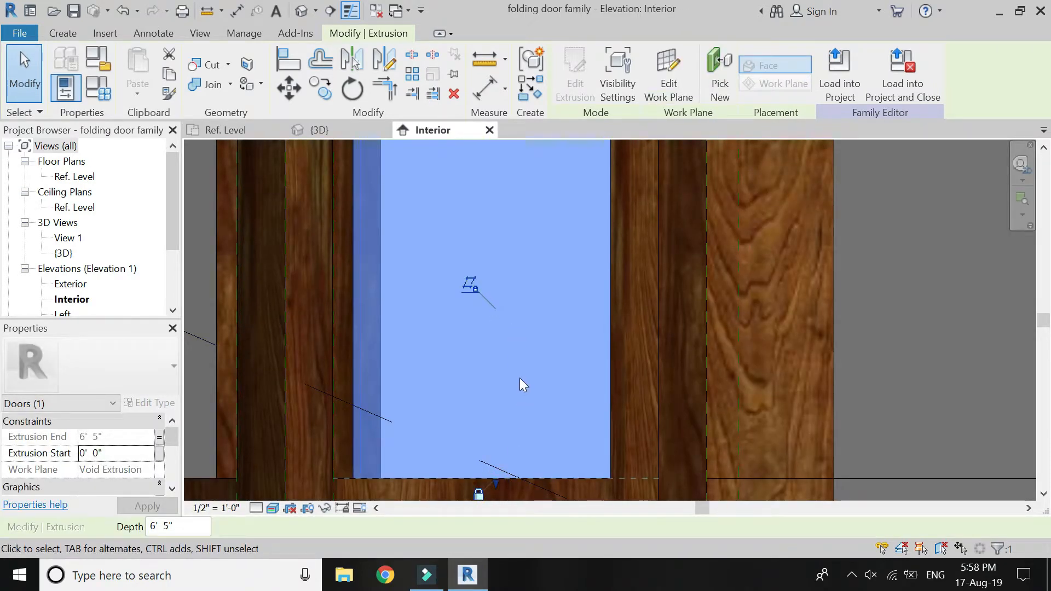
scroll(527, 359, down, 5)
key(Escape)
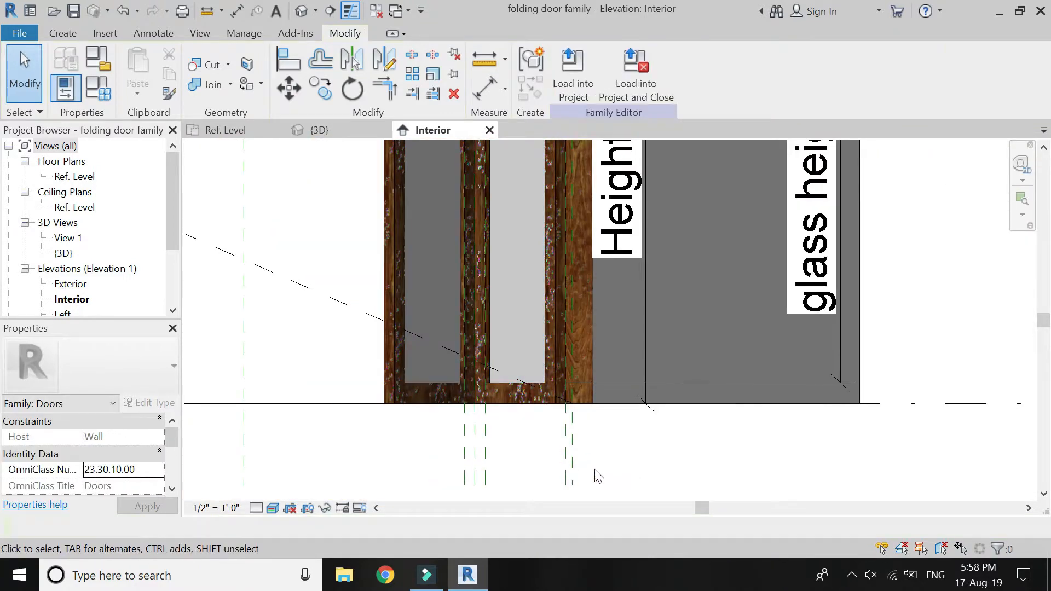
Set the door's Height dimension to 8' in the Interior elevation and dismiss the warning.
scroll(580, 342, up, 2)
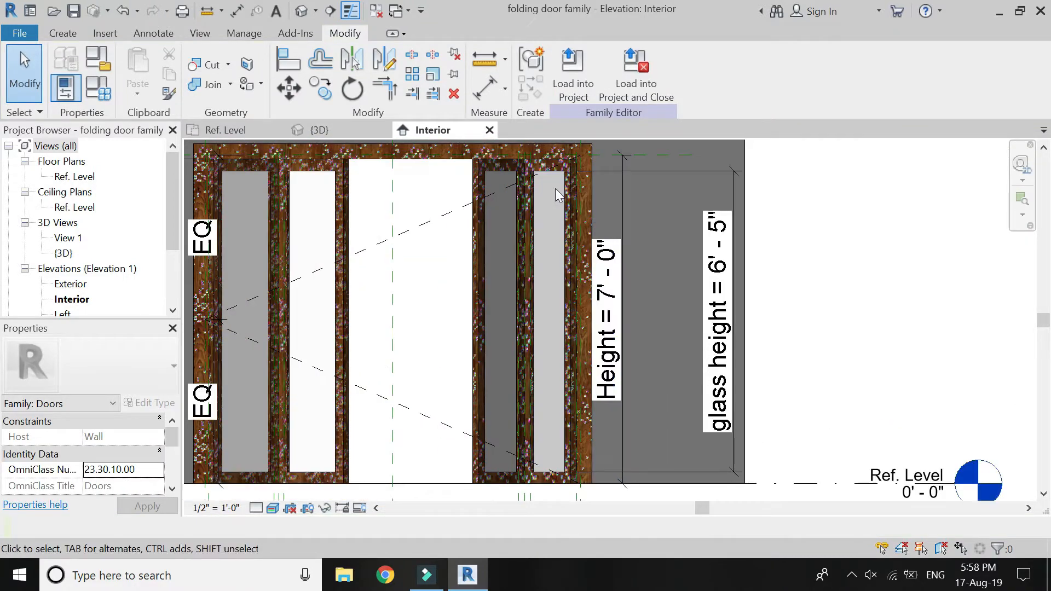
click(611, 287)
click(617, 302)
text(8')
key(Return)
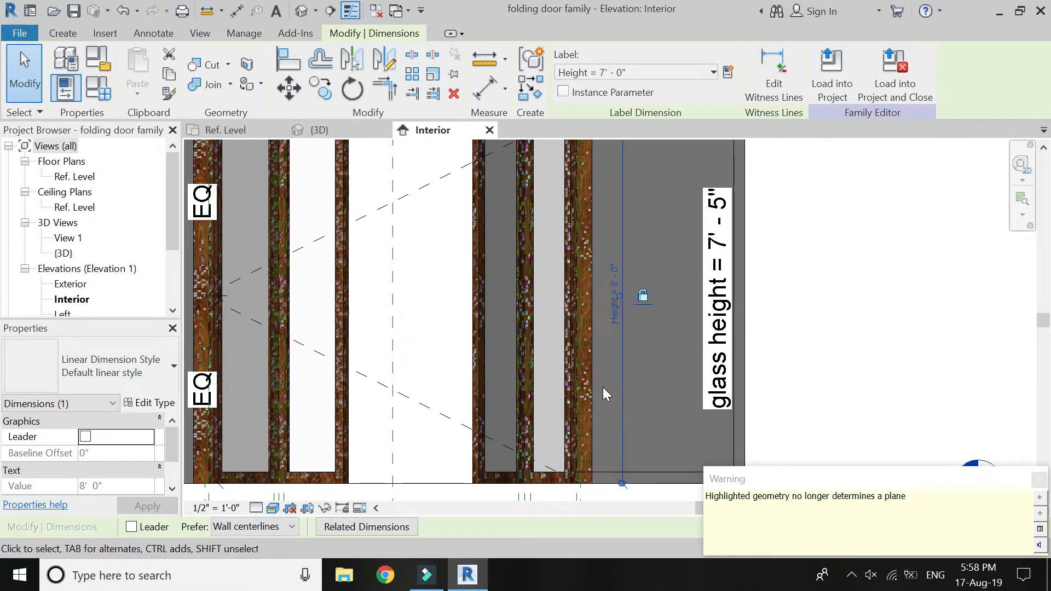
scroll(603, 386, down, 2)
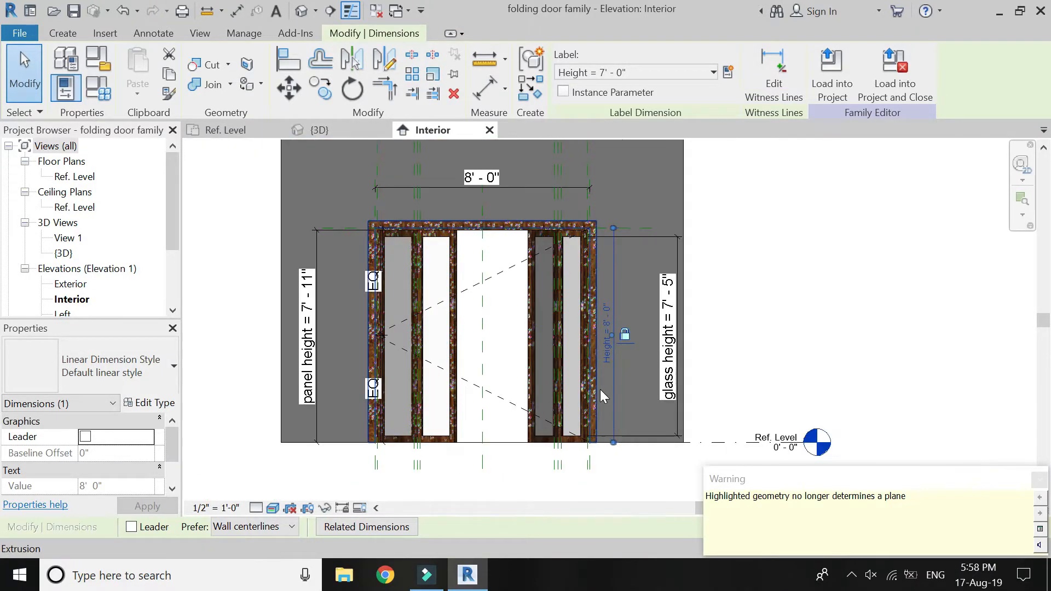
click(1039, 482)
click(915, 449)
scroll(607, 483, down, 3)
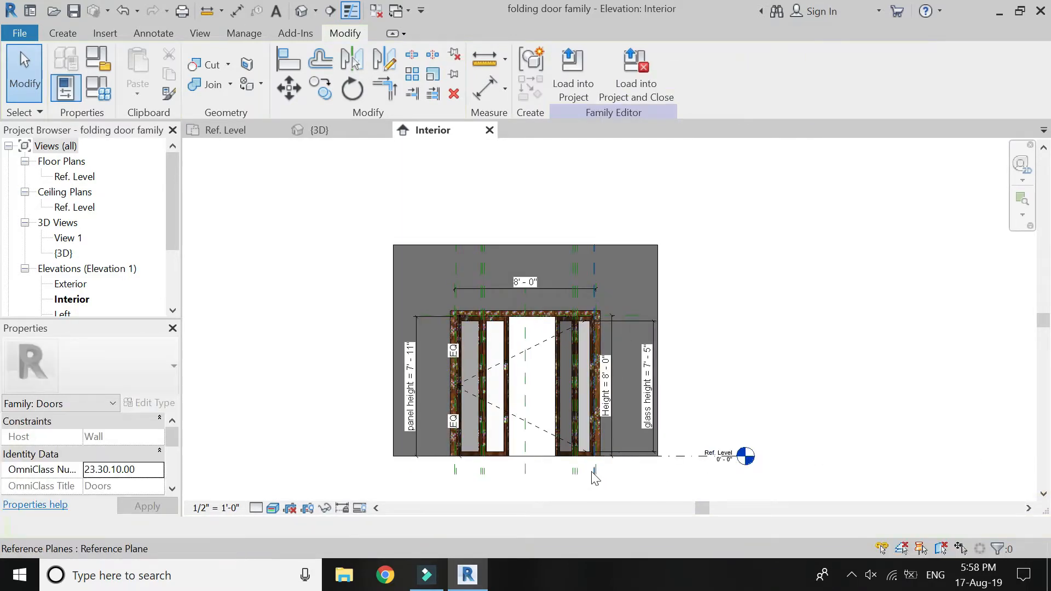
Set the {3D} view's visual style to Realistic and look over the folding door from another angle.
scroll(596, 465, up, 1)
click(227, 133)
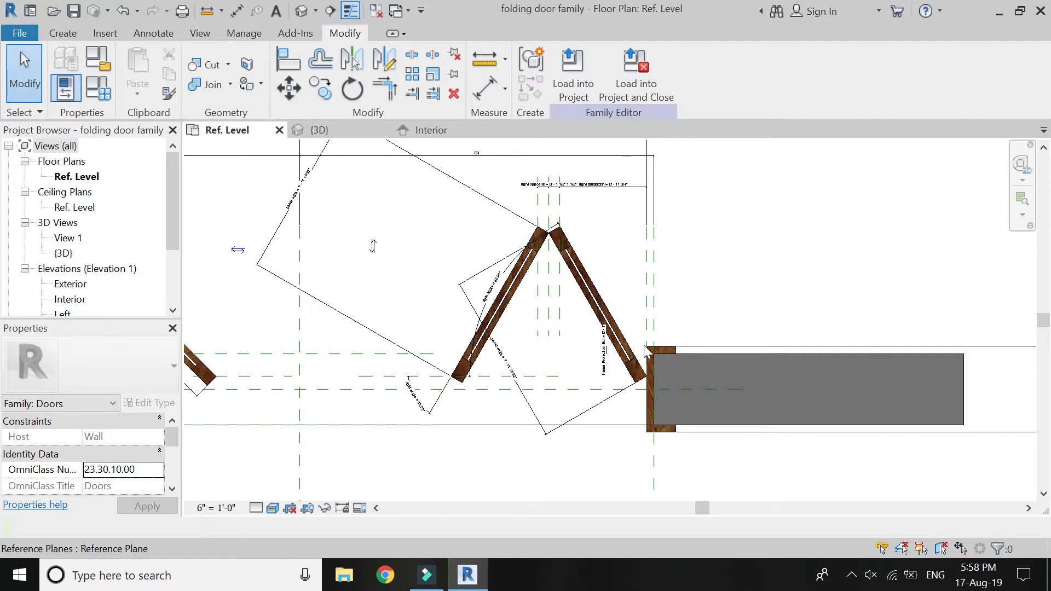
scroll(646, 350, down, 3)
click(421, 130)
click(374, 130)
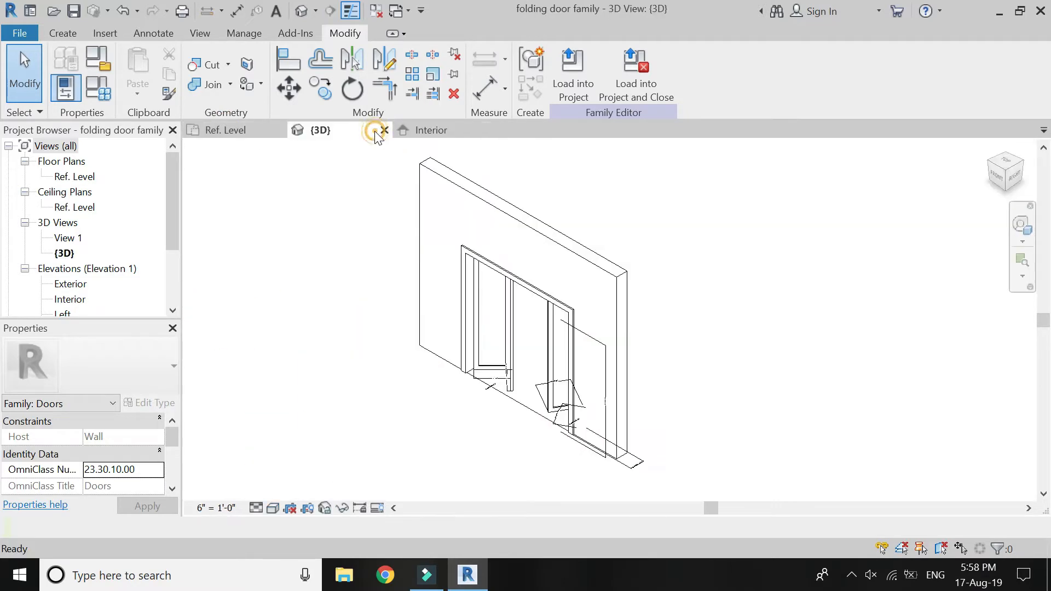
click(273, 509)
click(310, 475)
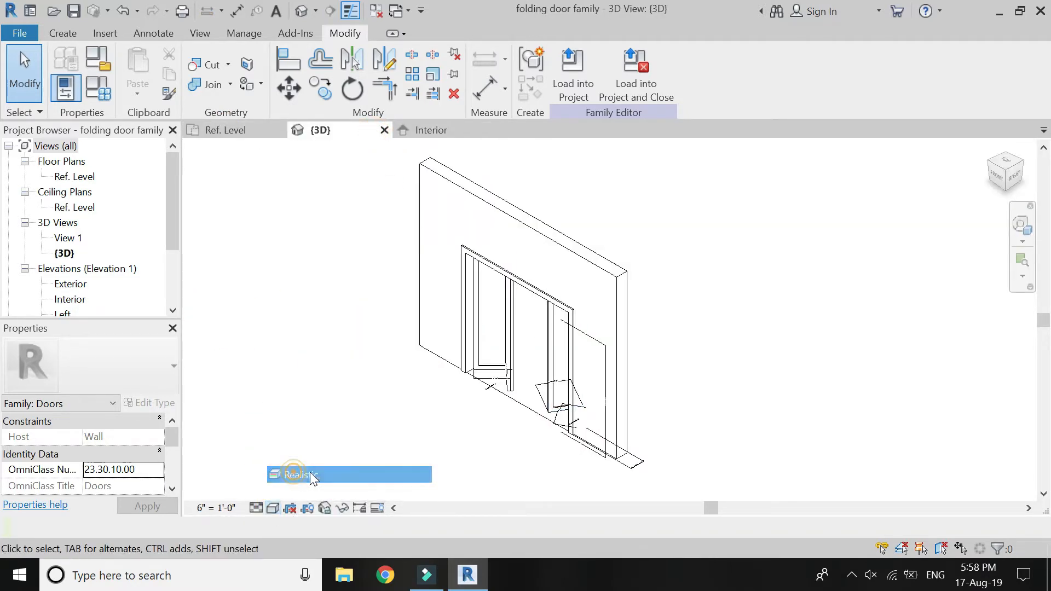
scroll(531, 337, up, 3)
click(1016, 230)
drag(986, 233, 524, 365)
drag(520, 439, 612, 421)
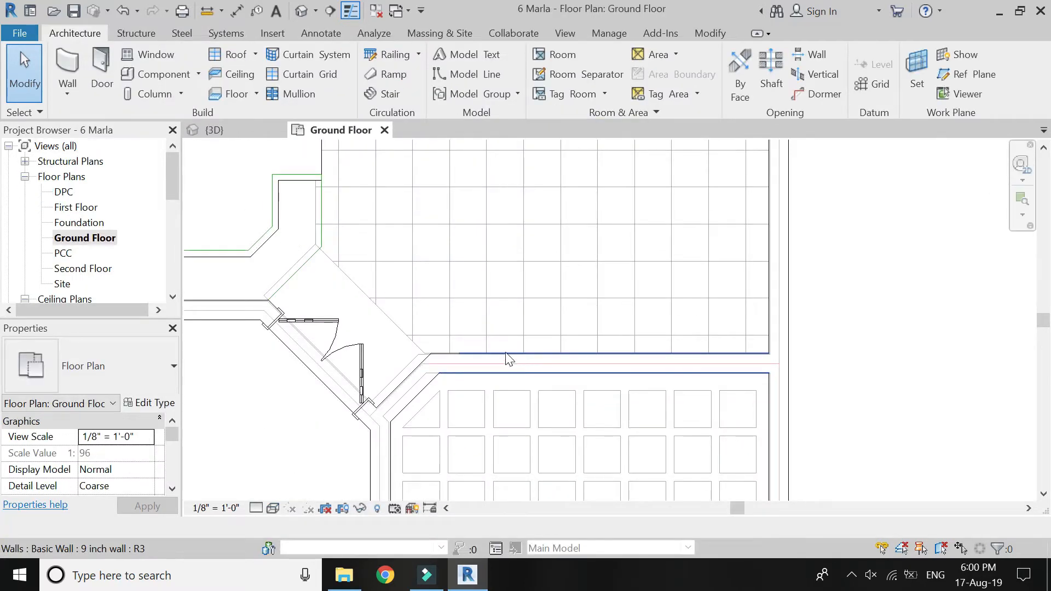
Load the "folding door family" file as a door type into the 6 Marla project.
click(105, 74)
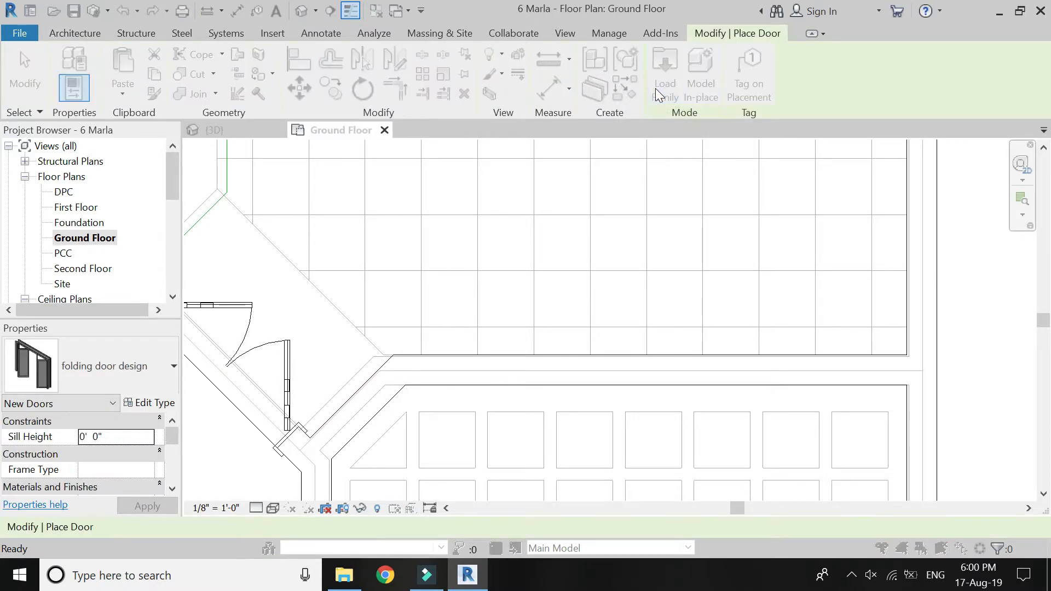
click(664, 88)
click(530, 243)
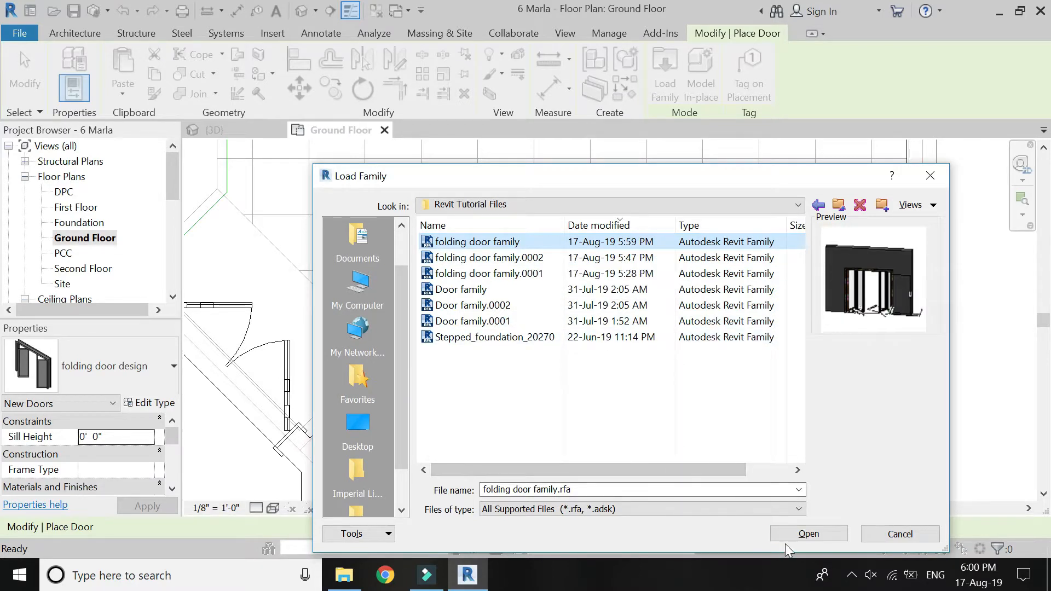
click(796, 531)
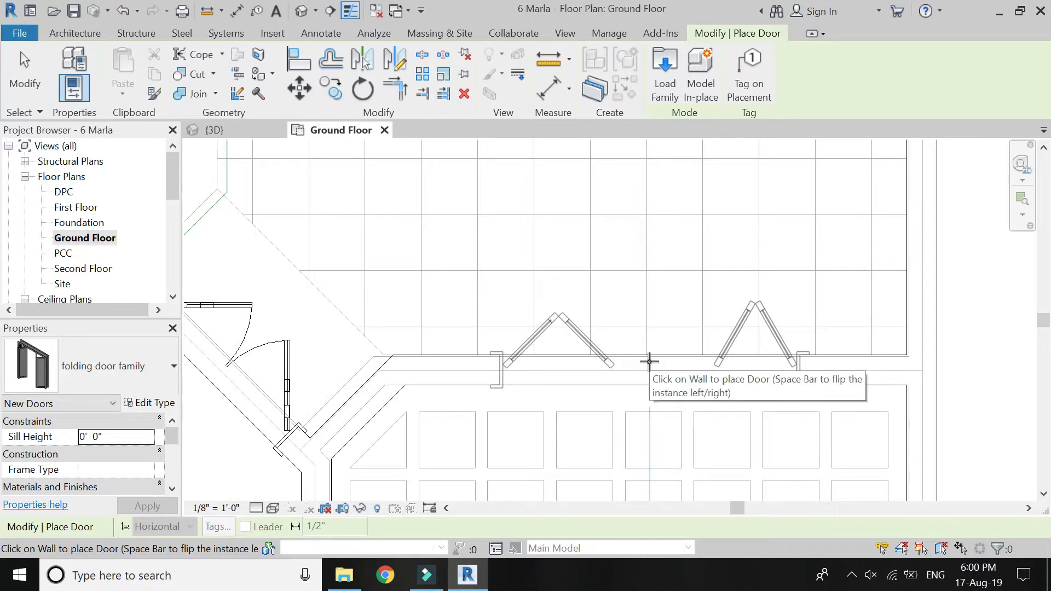
Place the folding door in the horizontal wall above the grid of squares on the Ground Floor plan.
click(650, 362)
key(Escape)
key(Escape)
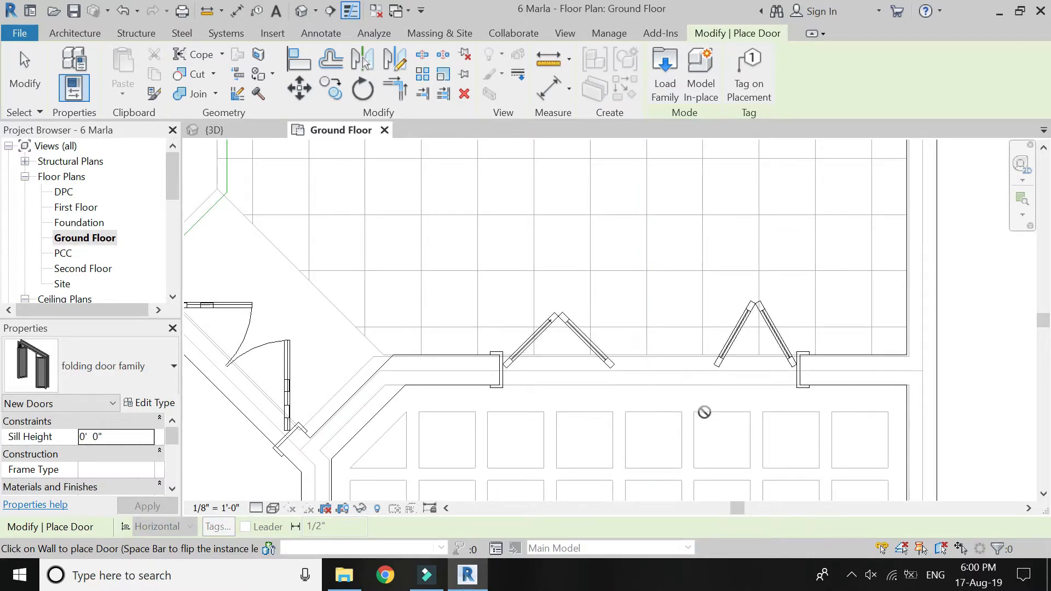
scroll(452, 377, up, 5)
scroll(384, 399, down, 4)
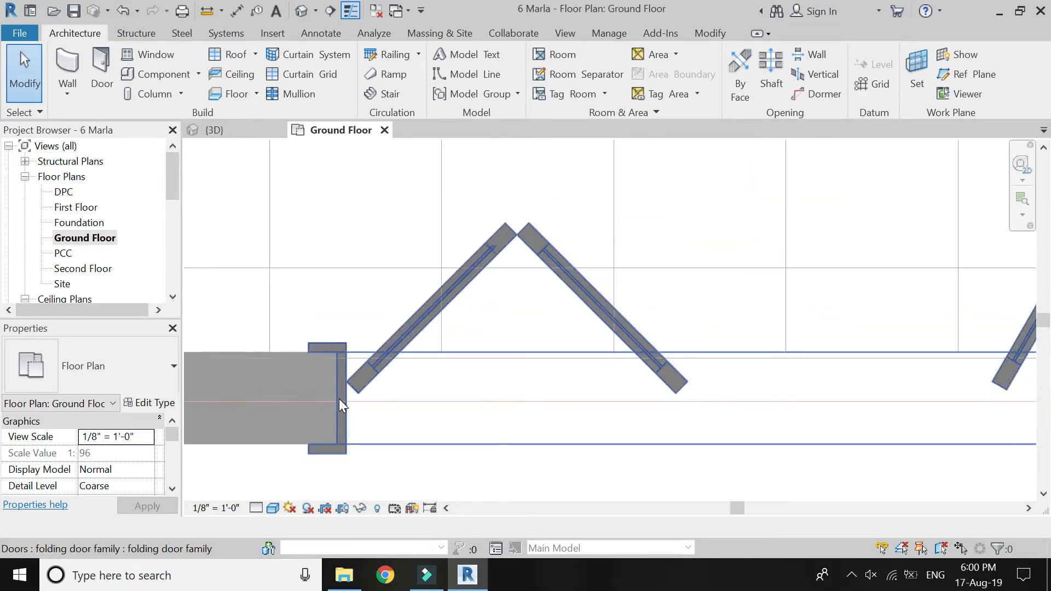
scroll(326, 396, down, 4)
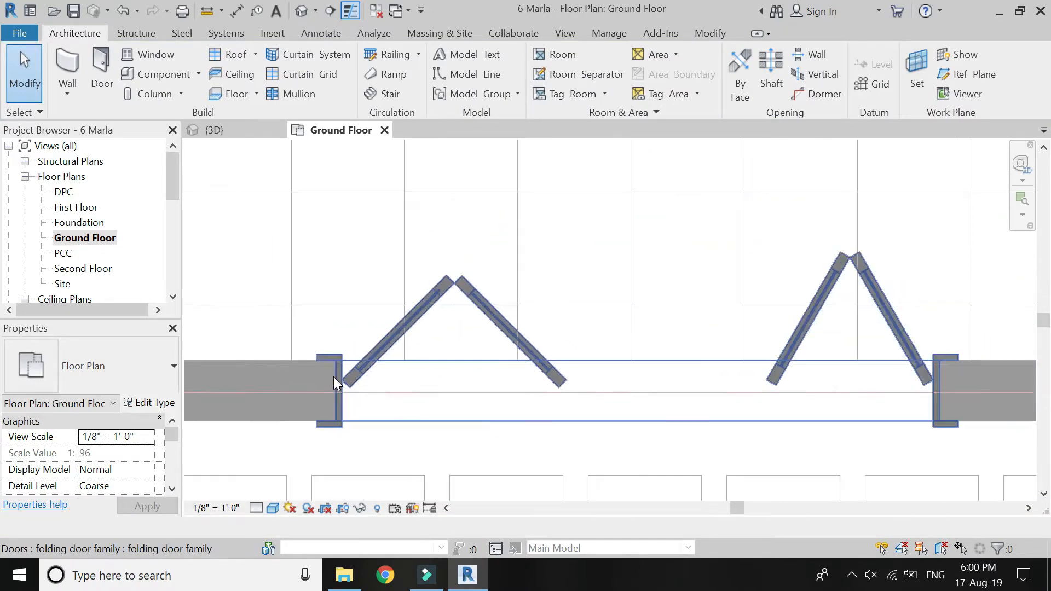
Open the project's {3D} view and examine the placed folding door from the front.
click(247, 134)
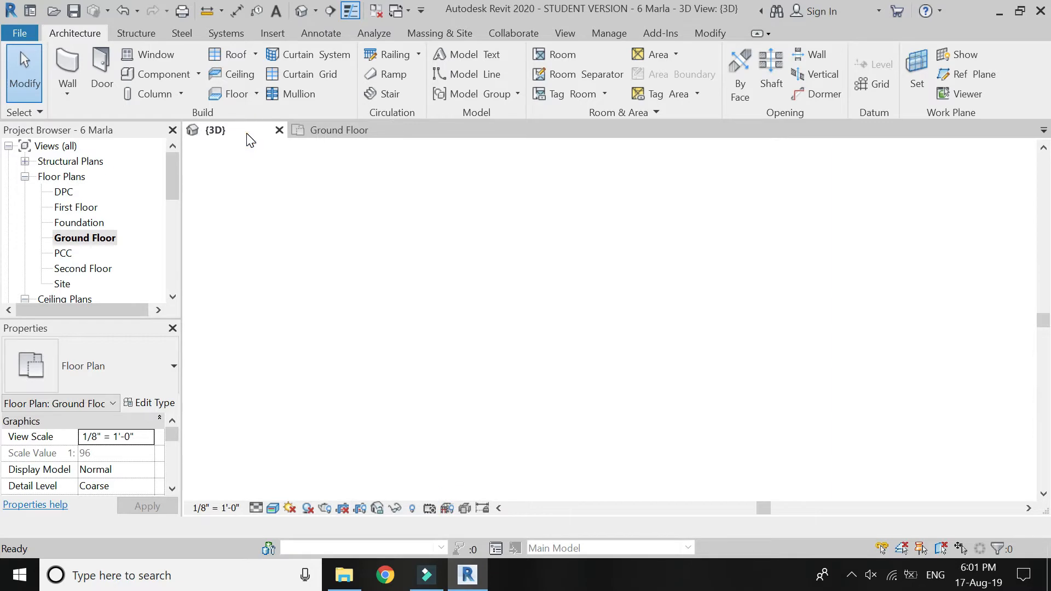
scroll(765, 386, up, 5)
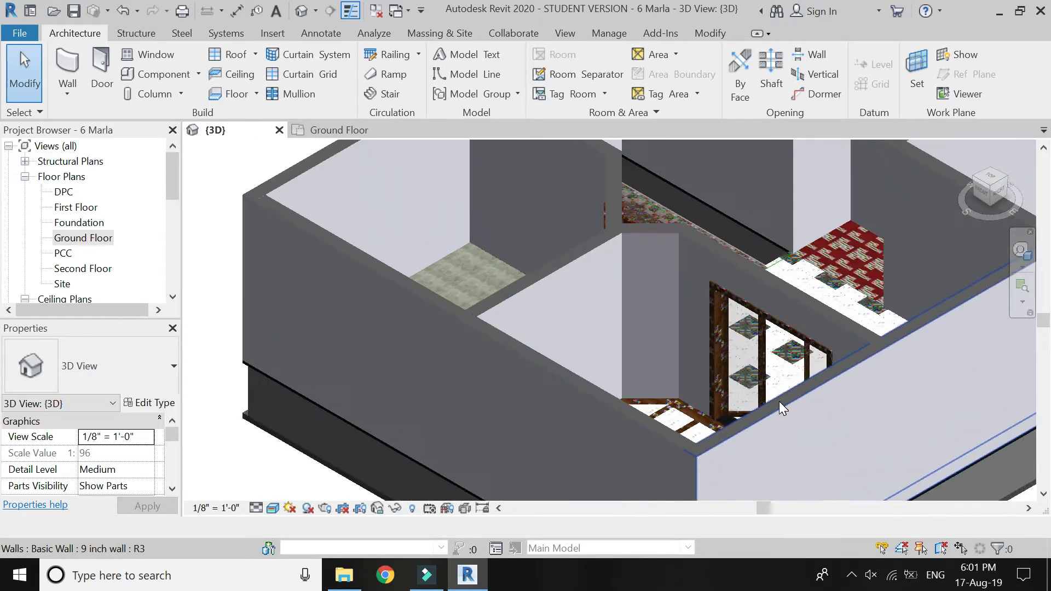
click(1022, 251)
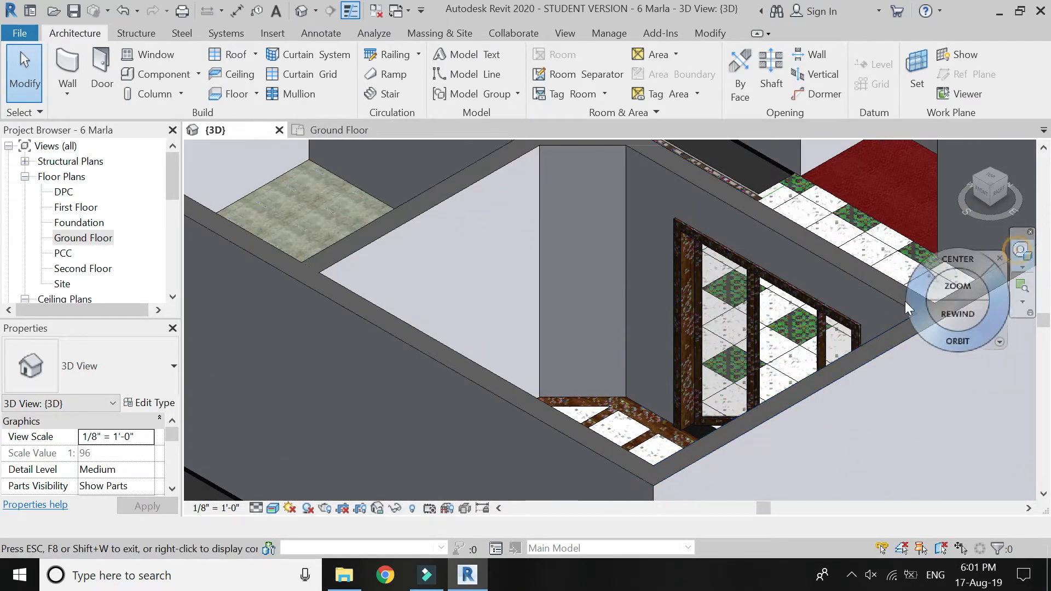
click(649, 386)
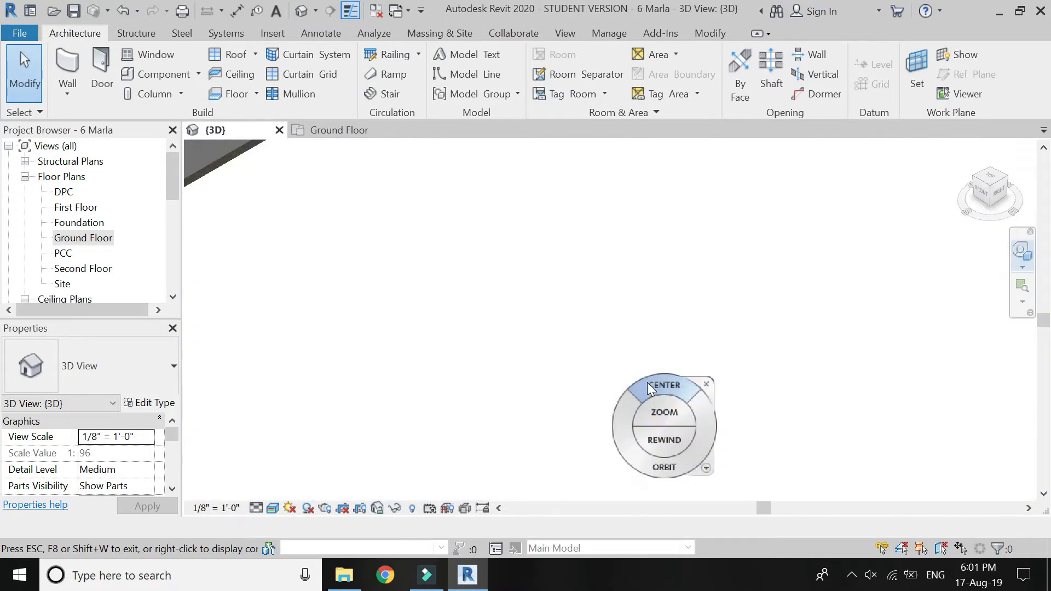
drag(641, 426, 667, 445)
scroll(662, 435, down, 2)
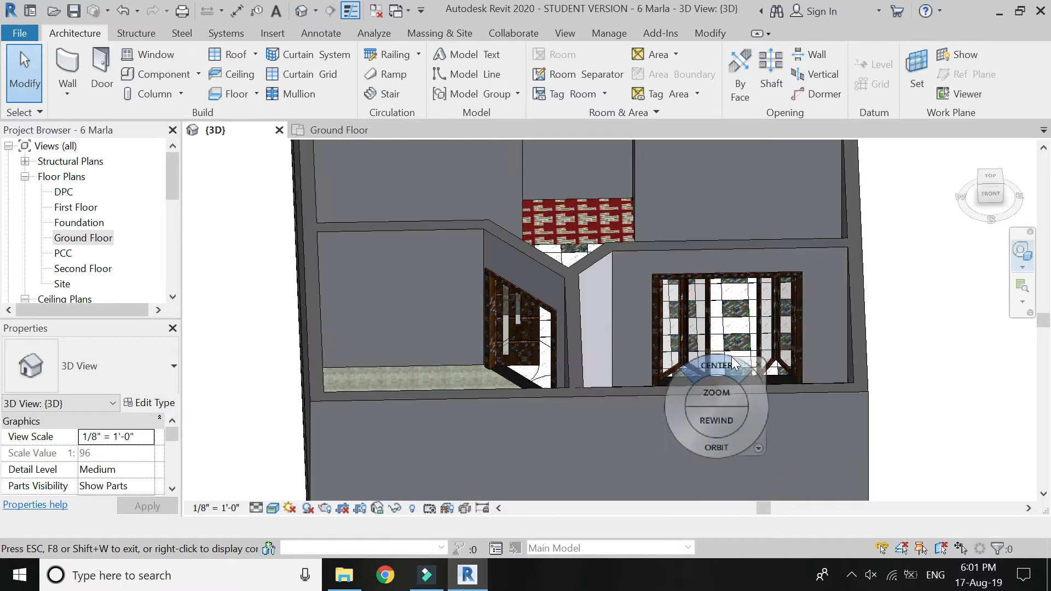
scroll(720, 358, up, 3)
mouse_move(742, 405)
mouse_down()
mouse_move(665, 401)
mouse_move(734, 392)
mouse_up()
key(Escape)
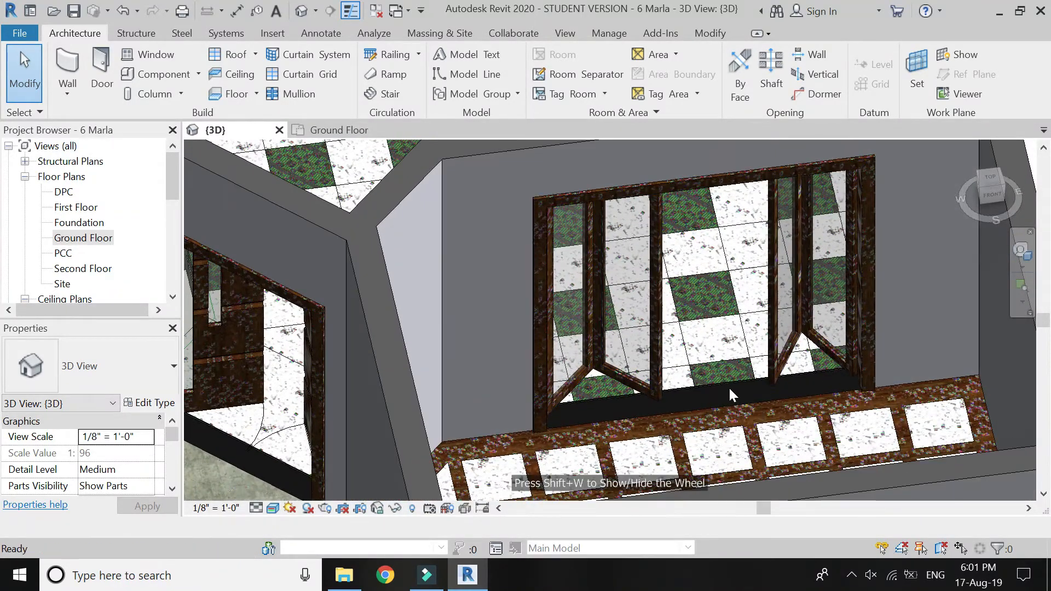
Set the folding door type's "opening width including frame" parameter to 5' 0".
click(609, 333)
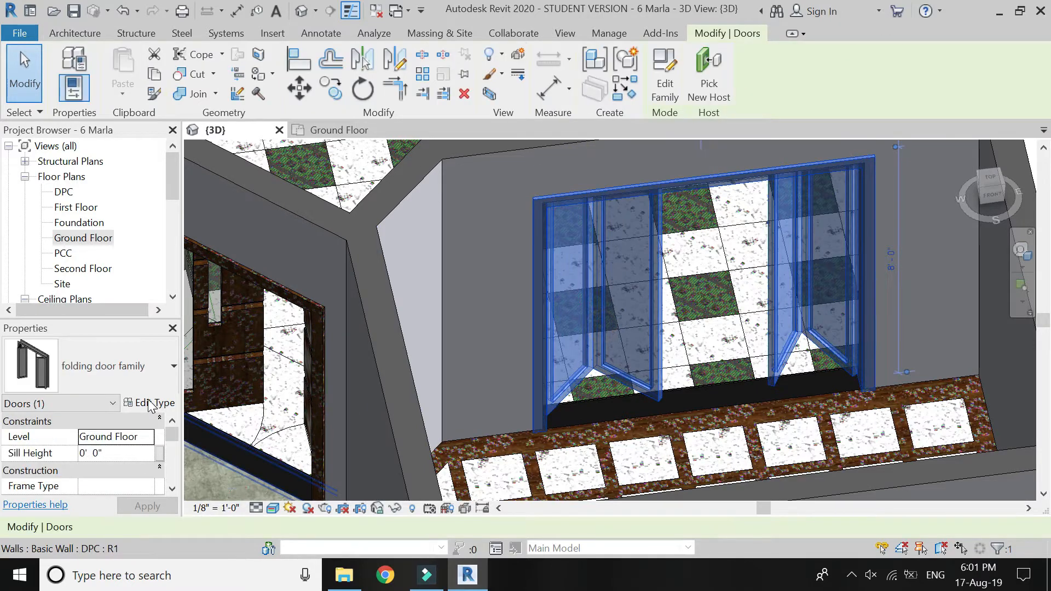
click(153, 336)
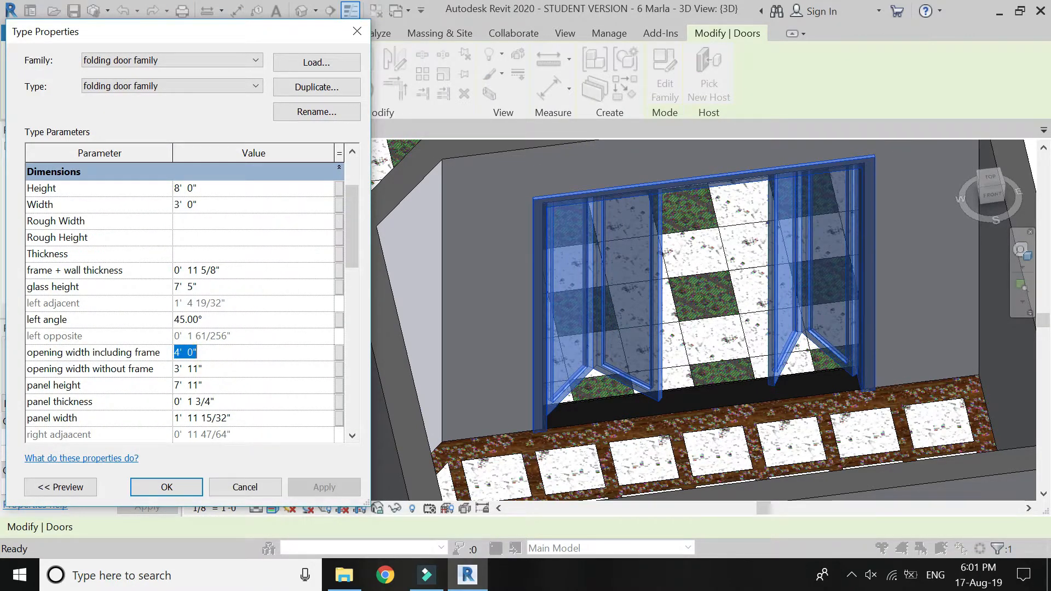
key(Return)
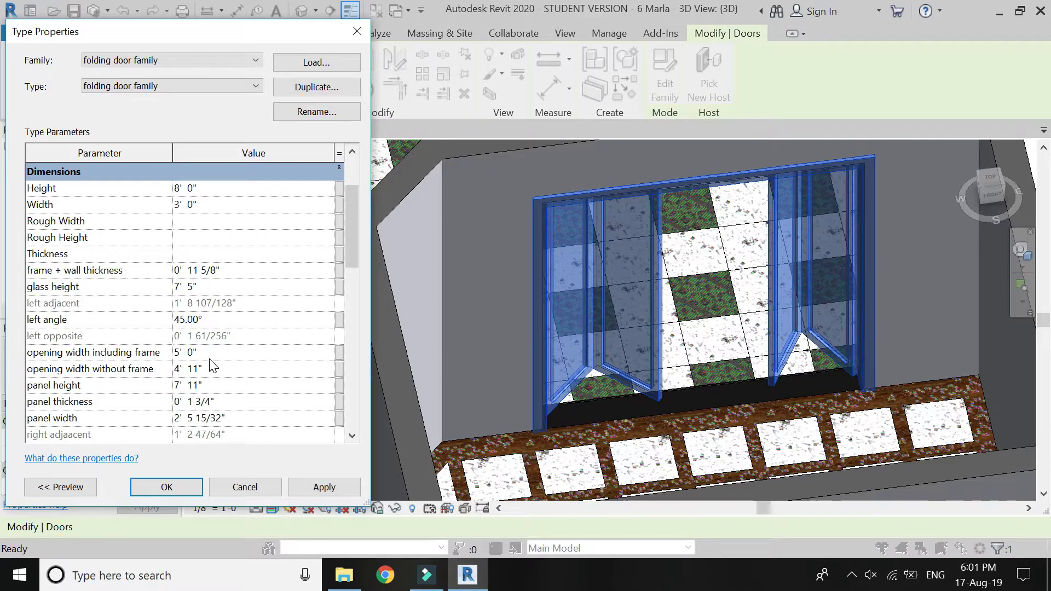
click(296, 487)
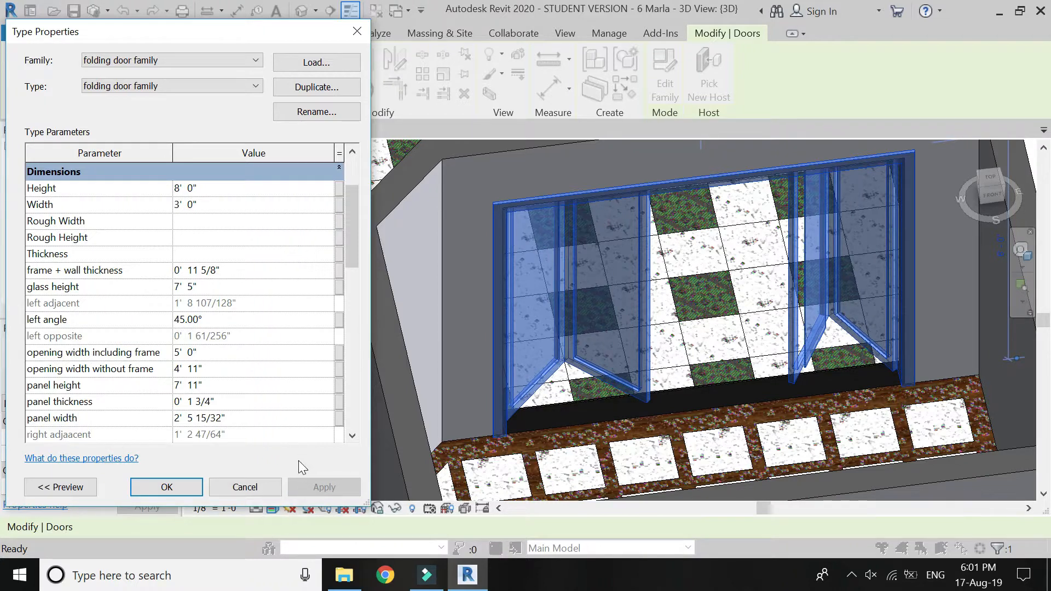
click(184, 486)
key(Escape)
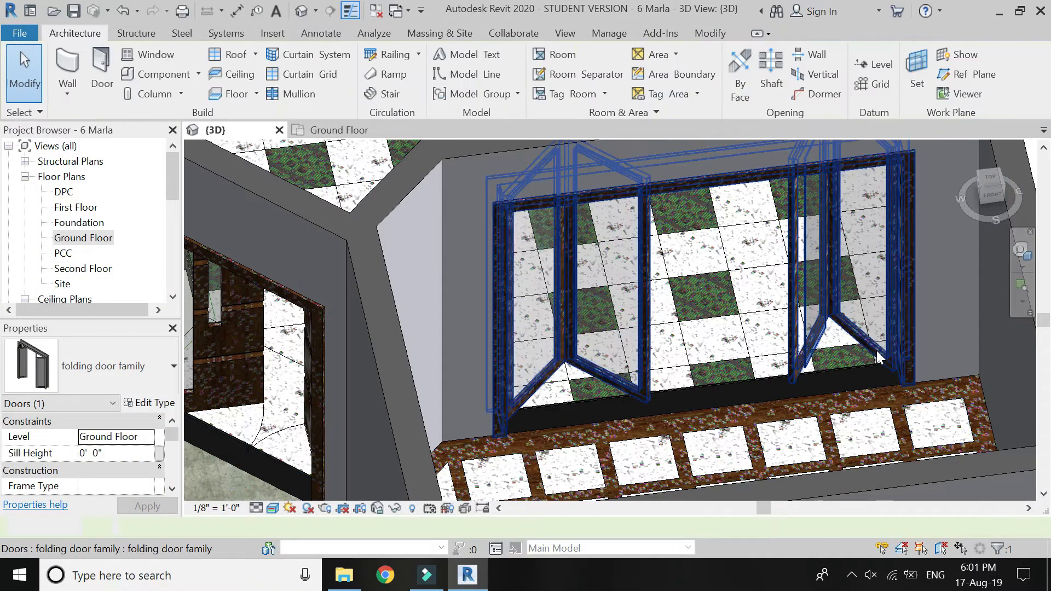
Examine the glass of the folding door's right panel pair in 3D and in the Ground Floor plan.
scroll(737, 378, up, 5)
click(737, 378)
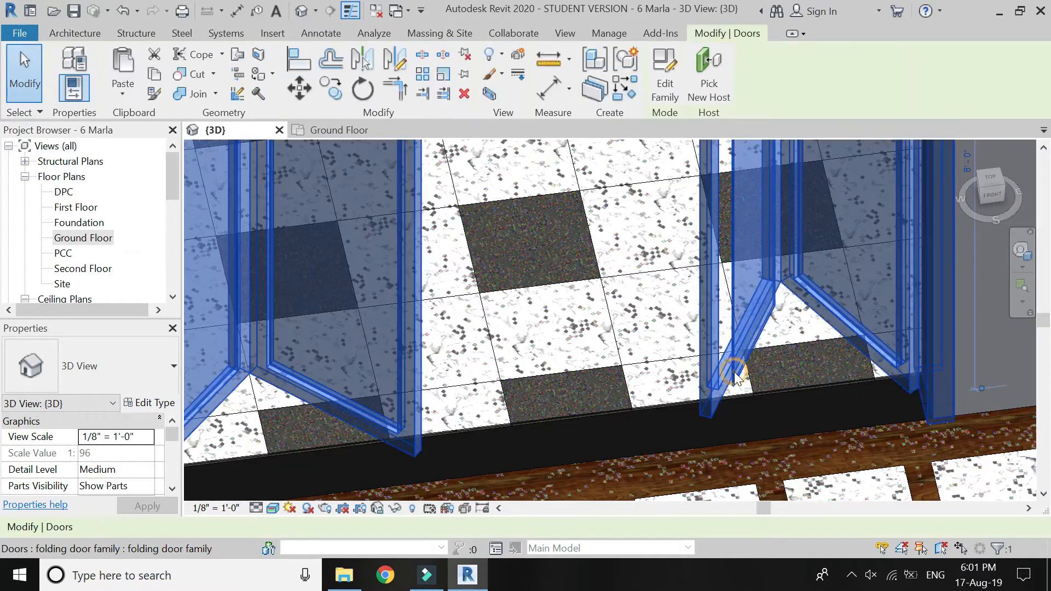
key(Escape)
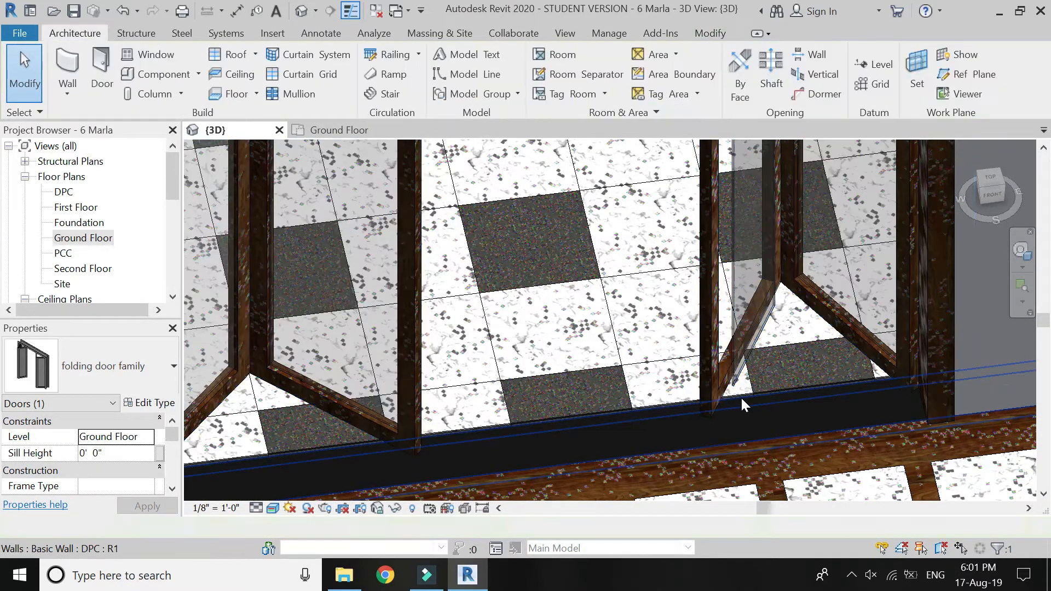
scroll(747, 397, down, 3)
click(309, 130)
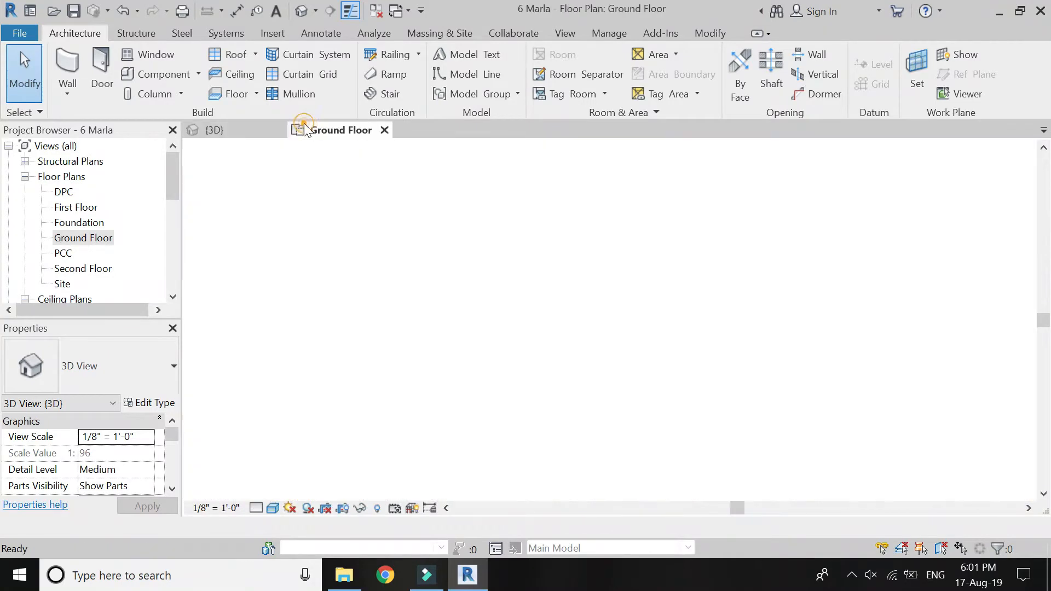
scroll(731, 312, up, 4)
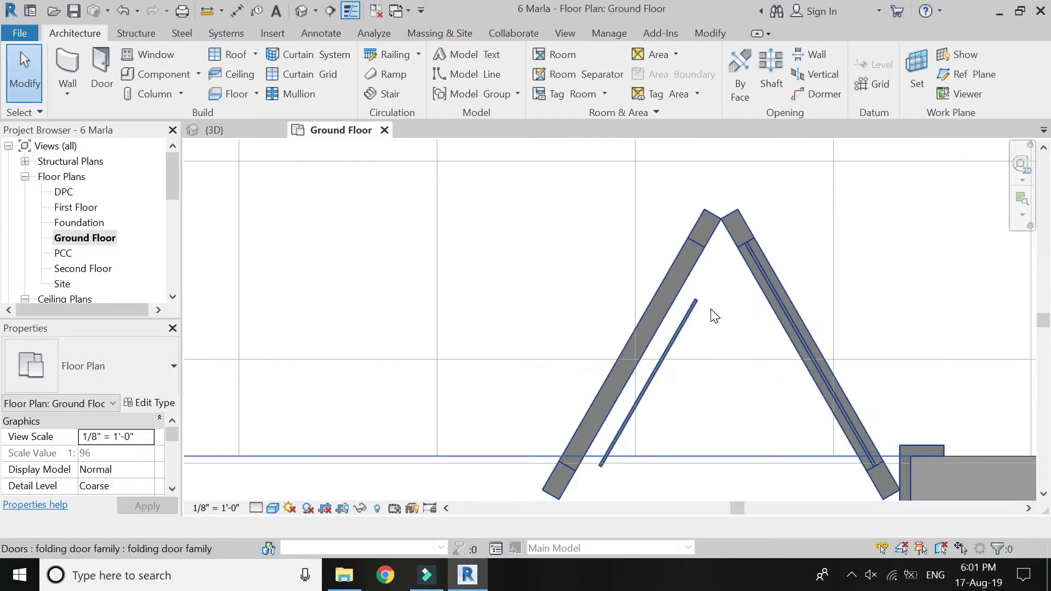
Undo the last change to the folding door's opening width.
click(693, 315)
key(Escape)
key(ctrl+z)
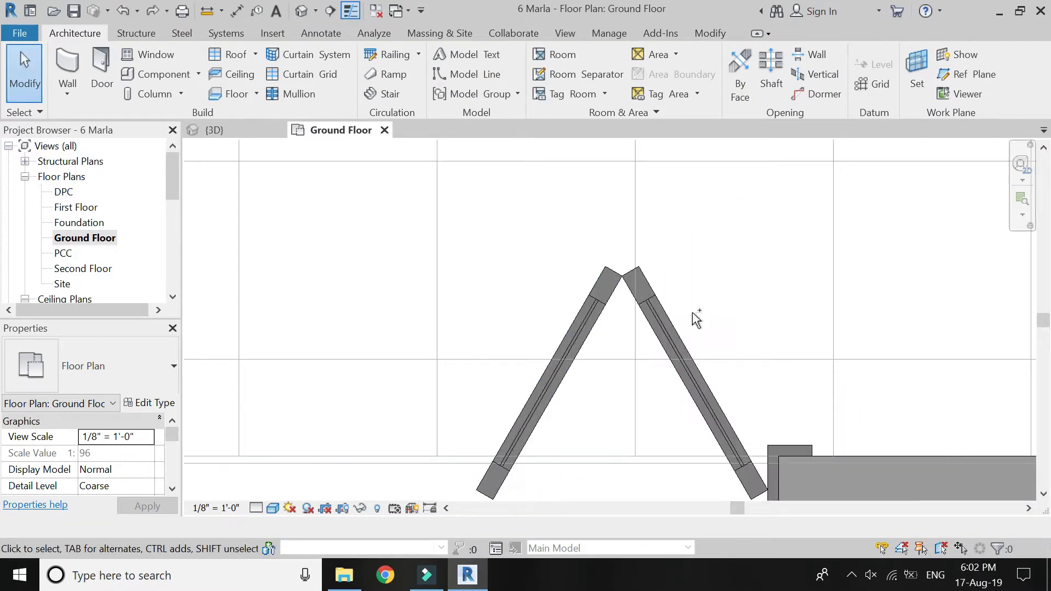
scroll(763, 292, down, 3)
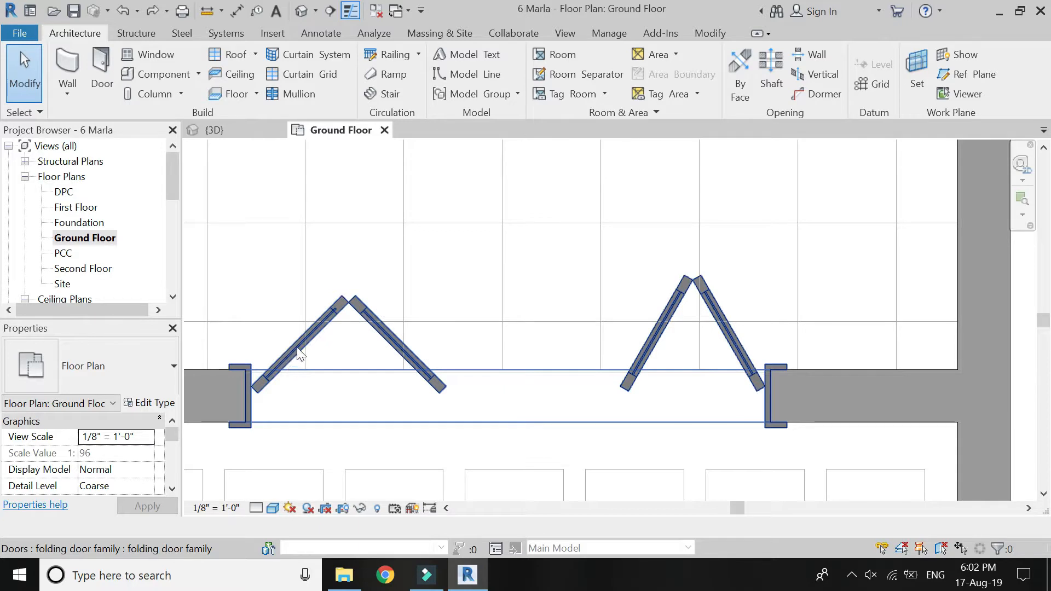
Check the glass in the door's leftmost panel, open the door family for editing and open its Ref. Level plan.
scroll(363, 293, up, 4)
click(365, 276)
key(Escape)
scroll(534, 233, down, 2)
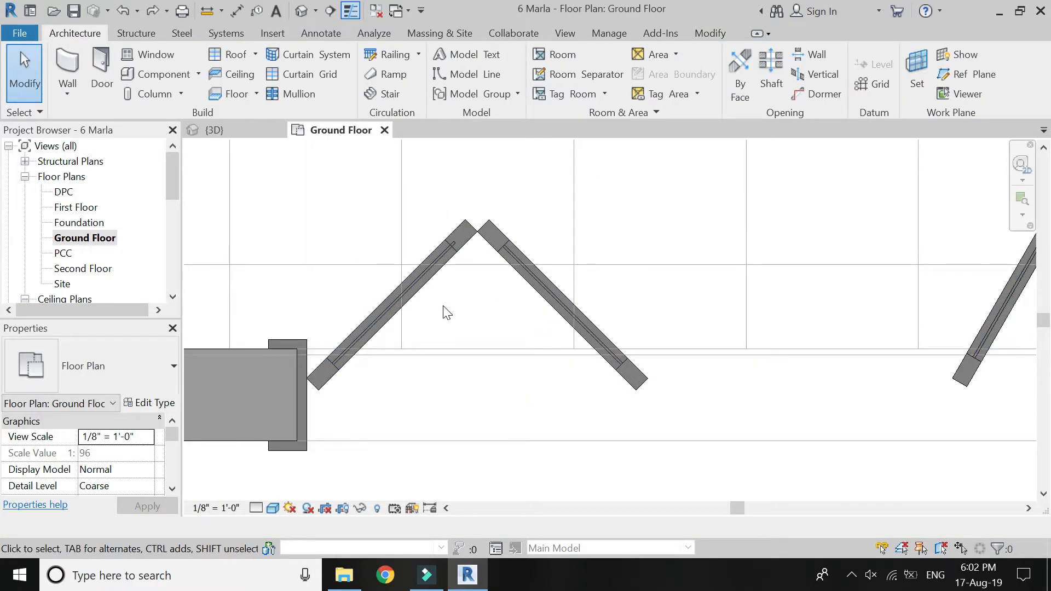
scroll(448, 251, up, 3)
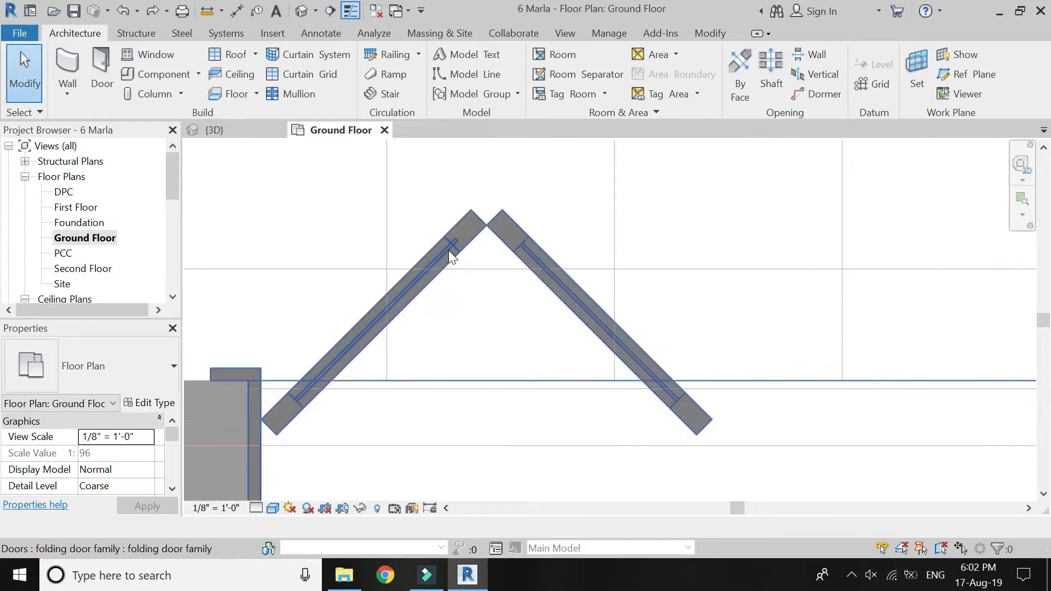
click(448, 245)
double_click(448, 245)
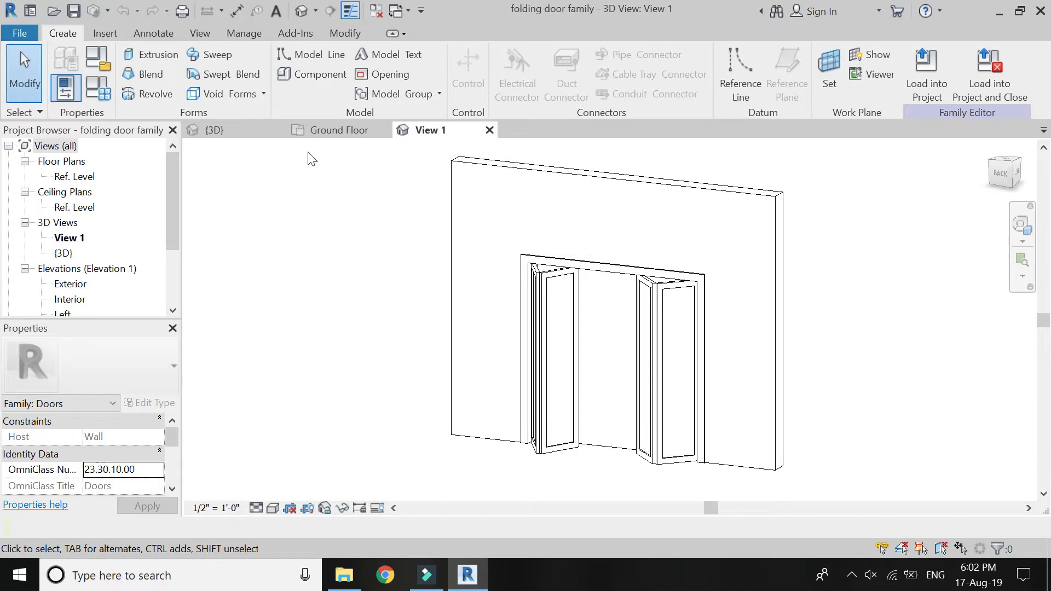
double_click(83, 178)
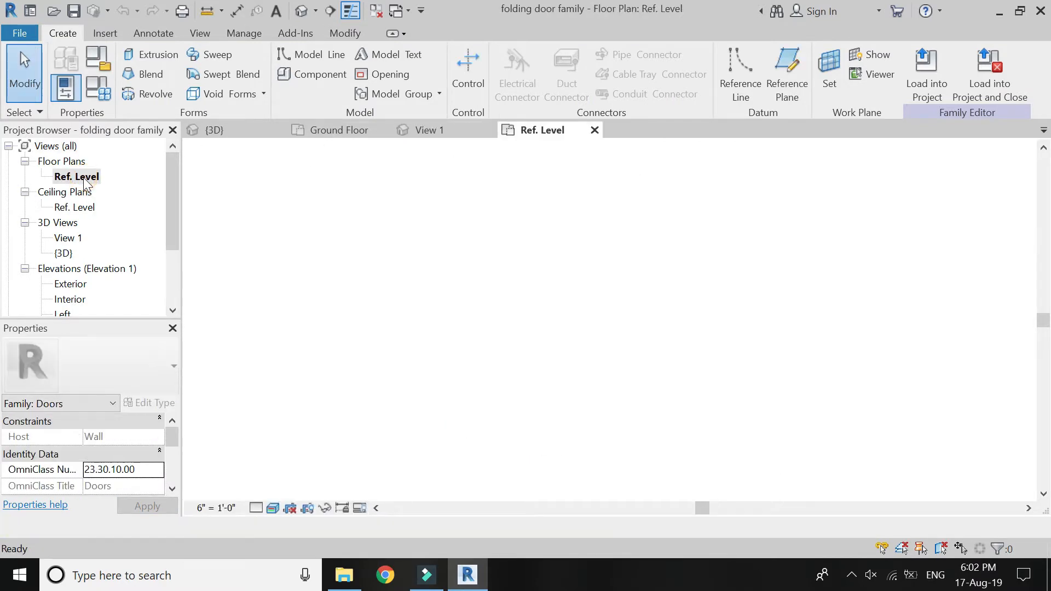
Stretch the upper end of the leftmost panel's glass extrusion to the panel frame's inner edge and lock the alignment.
scroll(484, 310, up, 5)
scroll(484, 310, up, 3)
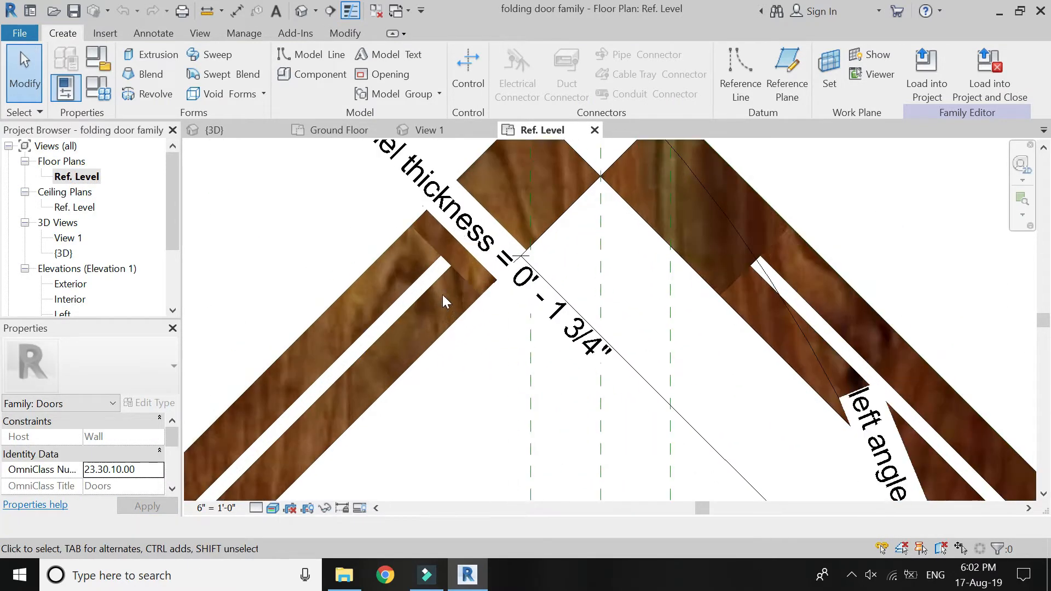
click(440, 278)
scroll(465, 237, up, 2)
drag(471, 240, 431, 301)
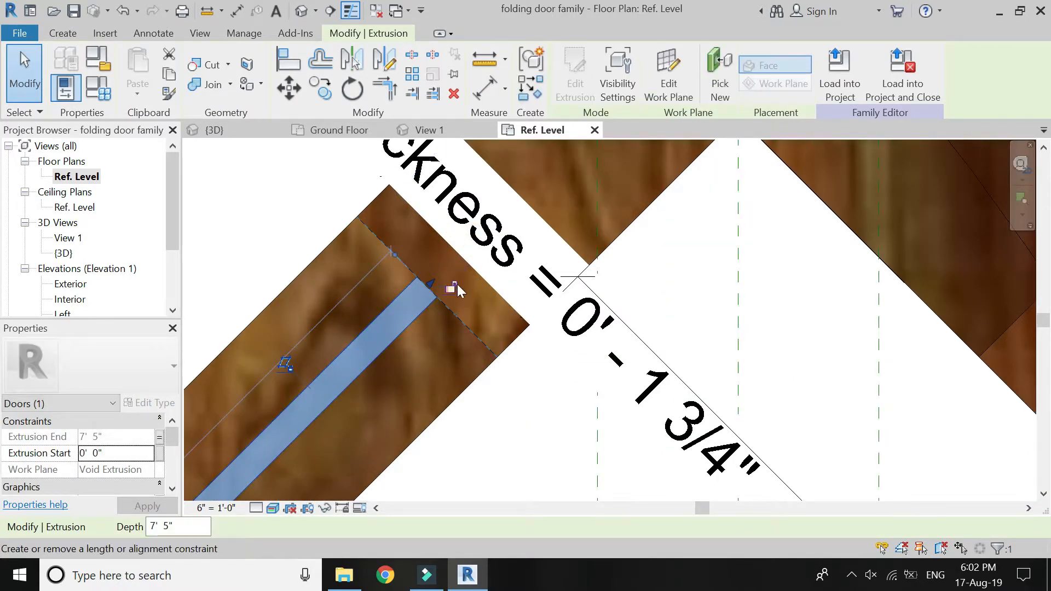
click(453, 289)
Stretch the lower end of the leftmost panel's glass to the frame's inner edge and lock the alignment.
scroll(613, 208, down, 5)
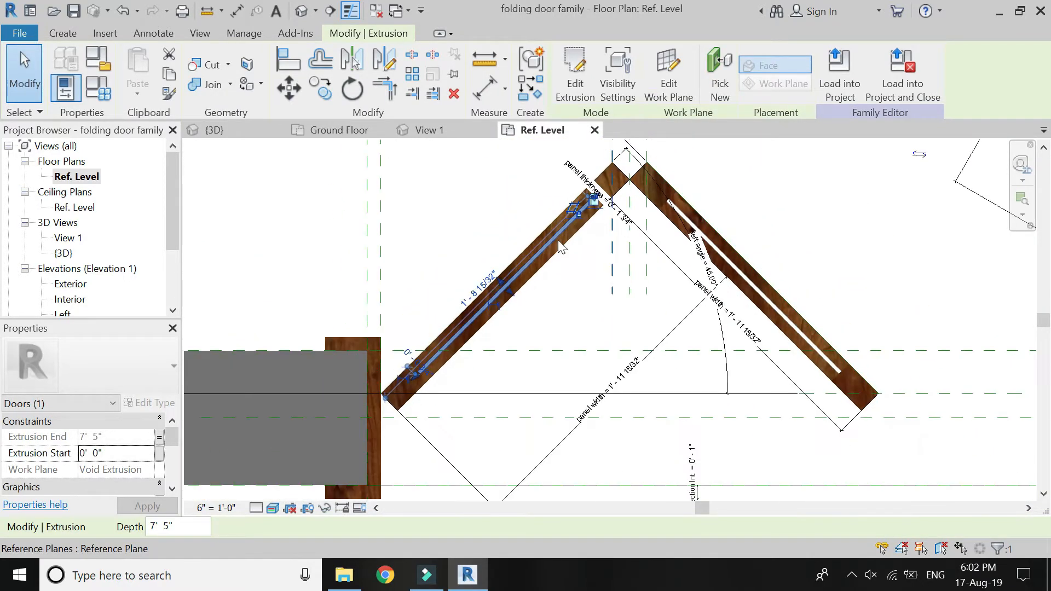
scroll(391, 380, up, 8)
drag(521, 318, 511, 324)
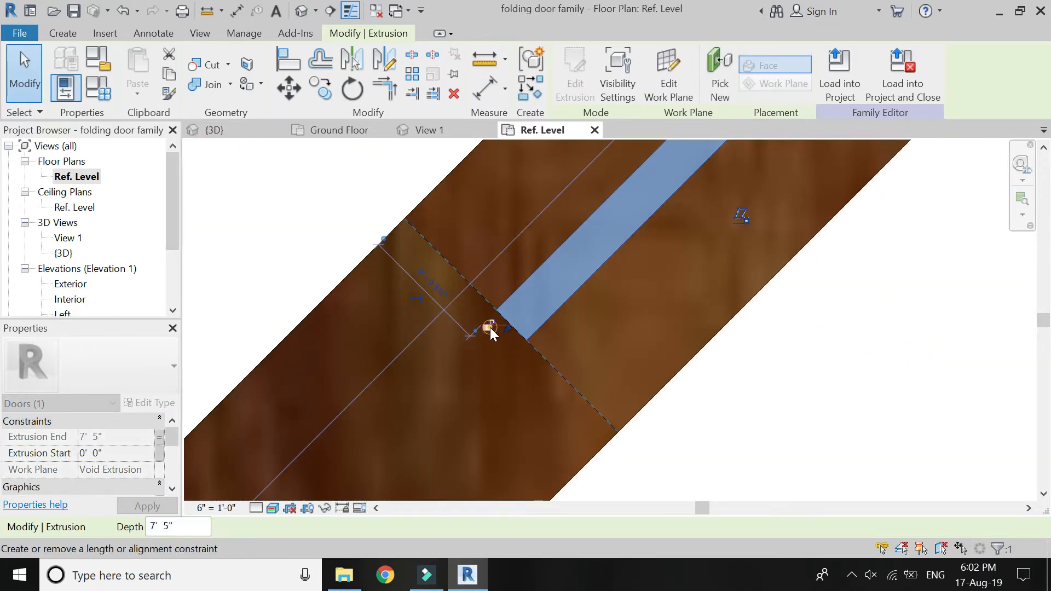
Align both ends of the second panel's glass extrusion in the left pair with the frame's inner edges and lock them.
scroll(333, 382, down, 6)
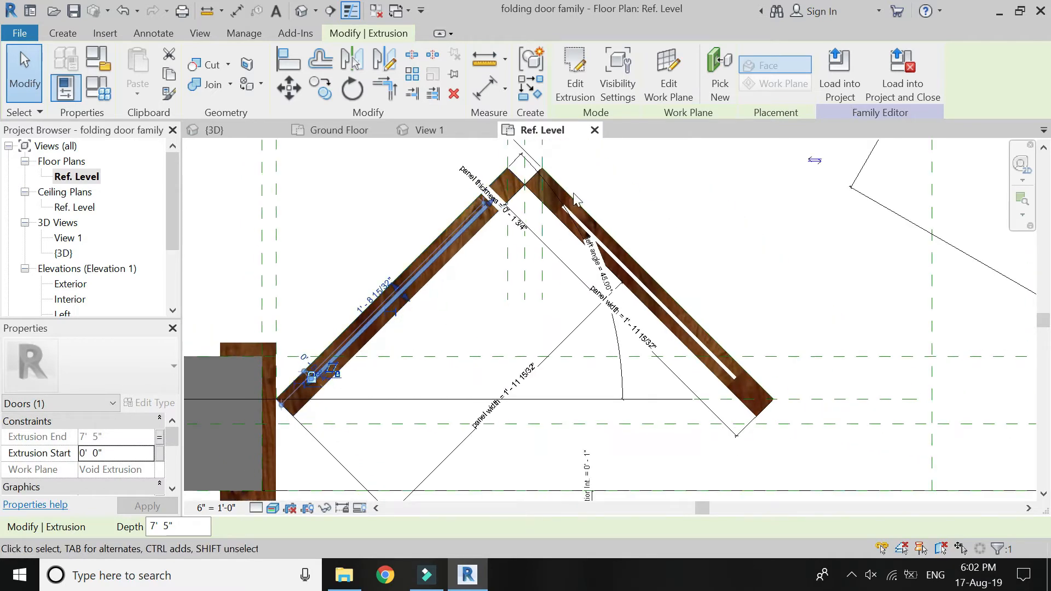
scroll(565, 208, up, 4)
scroll(565, 208, up, 3)
click(520, 280)
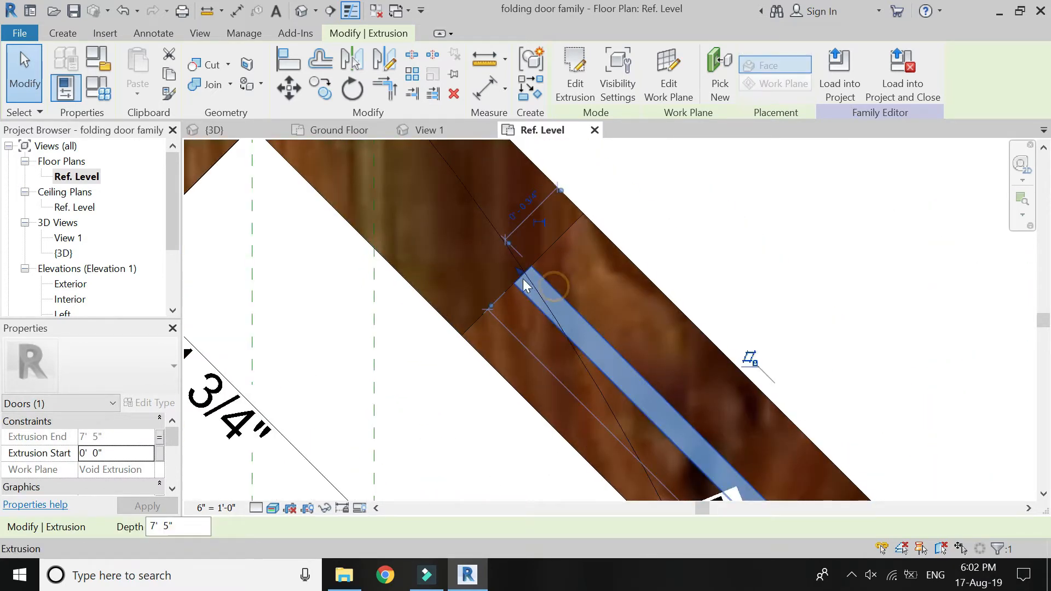
drag(520, 279, 521, 279)
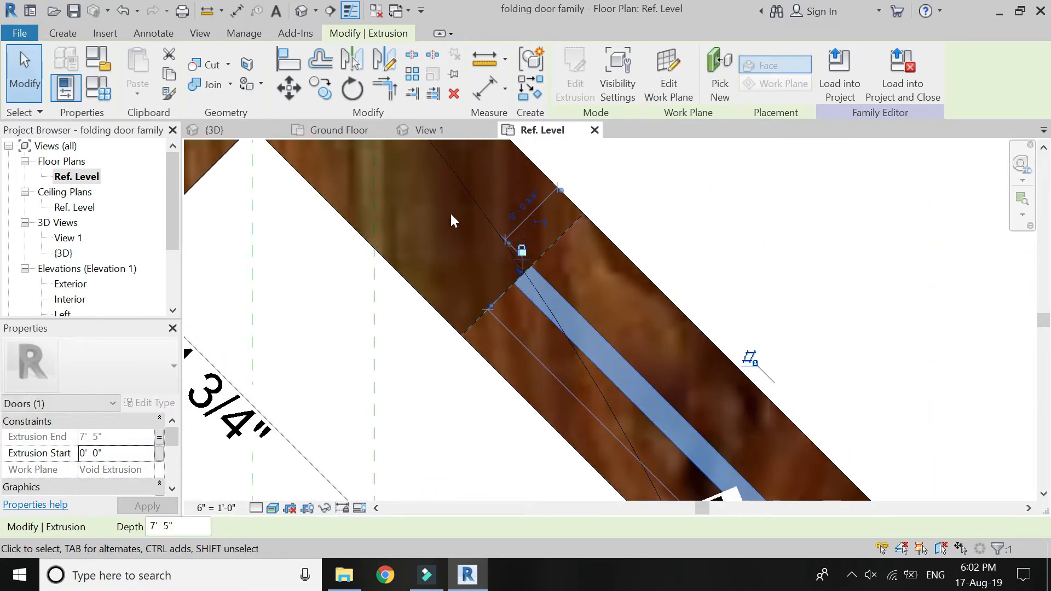
scroll(383, 185, down, 6)
scroll(608, 415, up, 4)
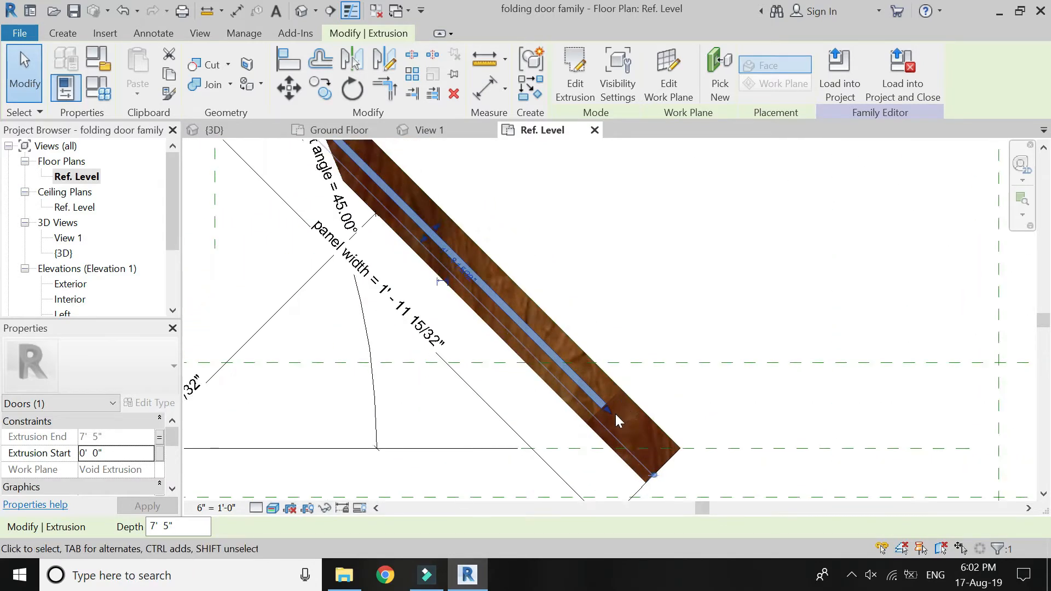
scroll(616, 416, up, 3)
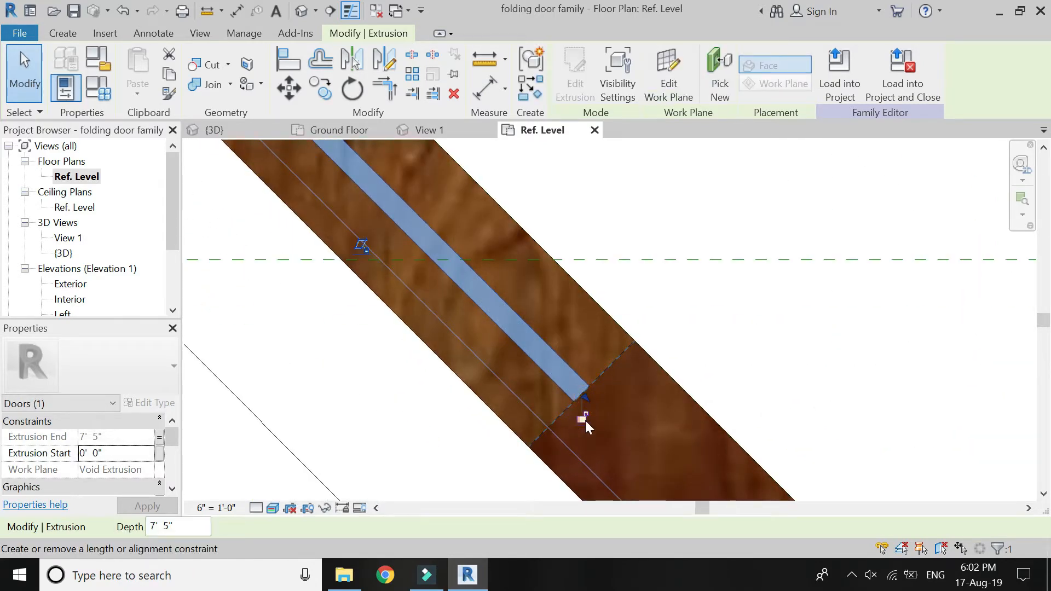
Align and lock both ends of the glass extrusion in the right pair's left panel to the frame's inner edges.
scroll(222, 308, down, 4)
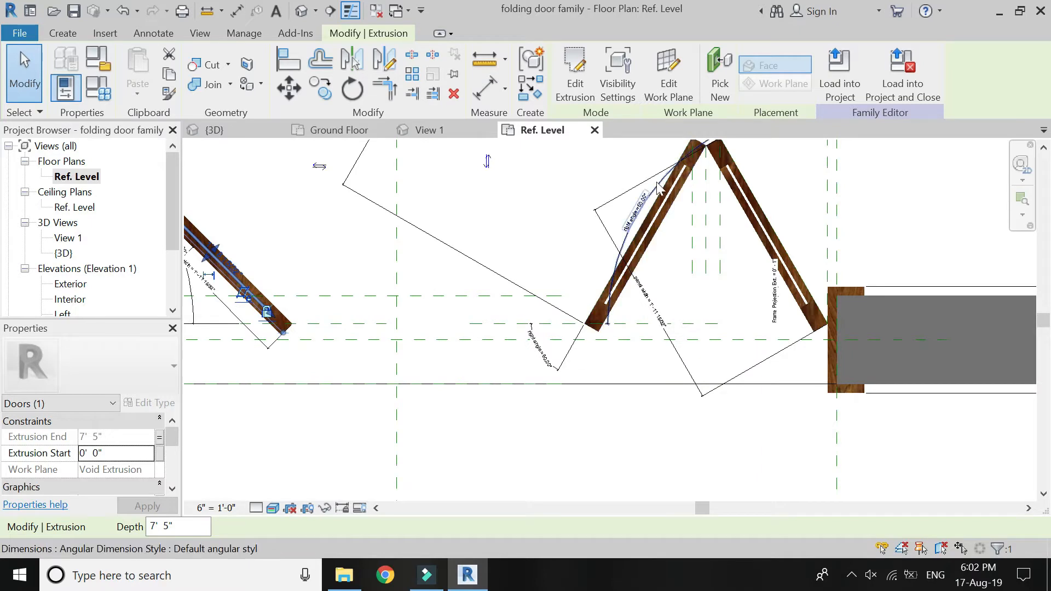
scroll(659, 187, up, 5)
click(676, 198)
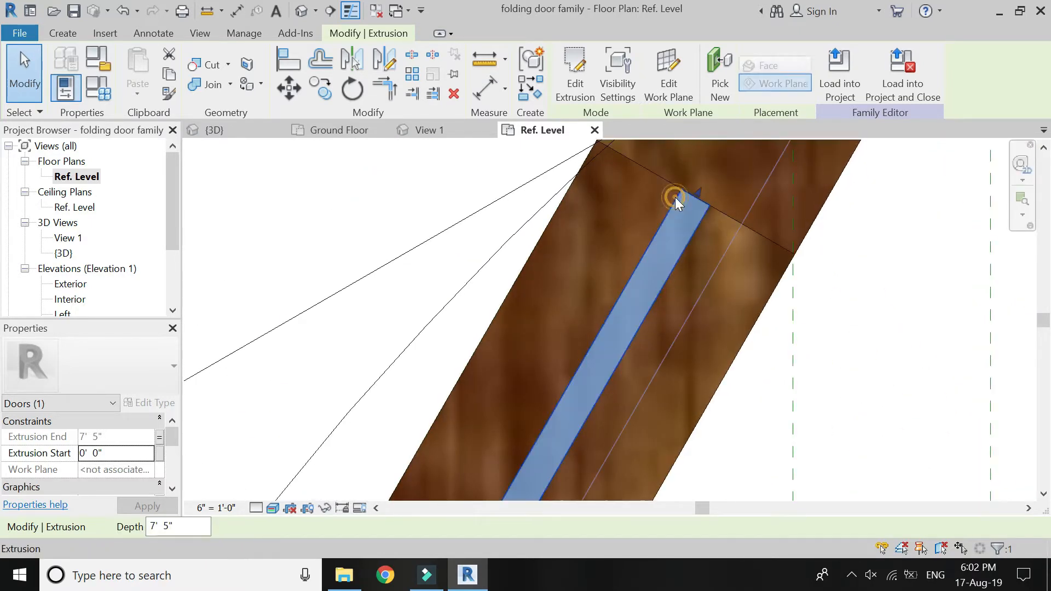
click(701, 193)
click(717, 193)
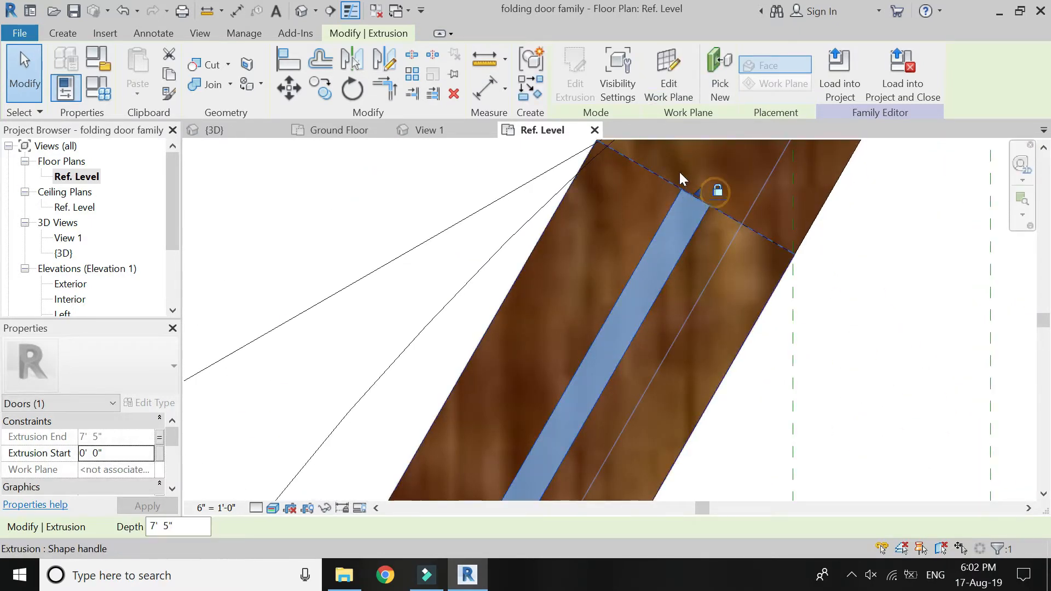
scroll(682, 175, down, 4)
scroll(537, 418, up, 5)
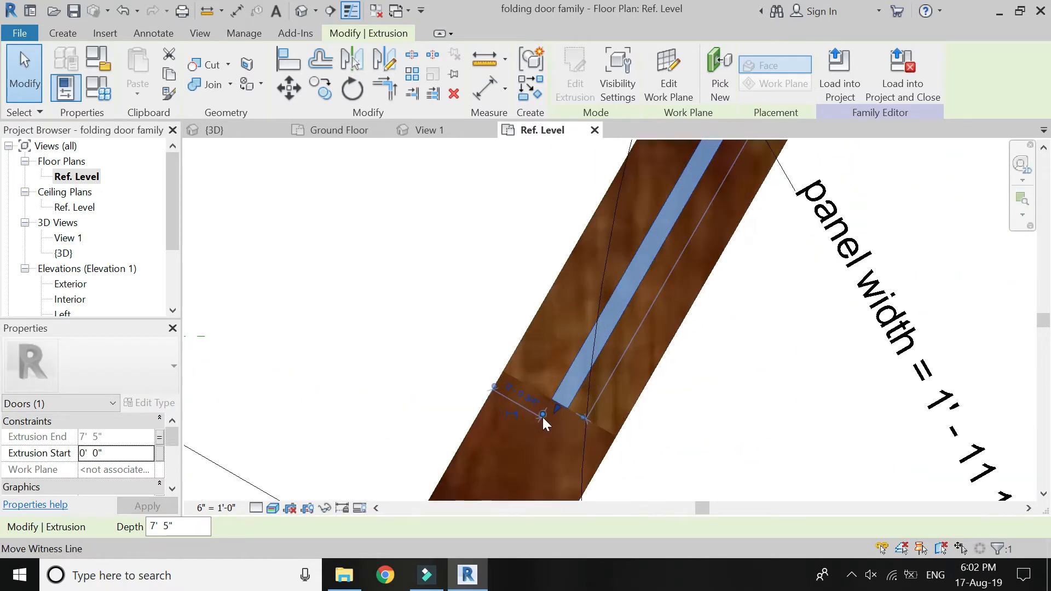
scroll(543, 418, up, 2)
click(571, 396)
click(550, 401)
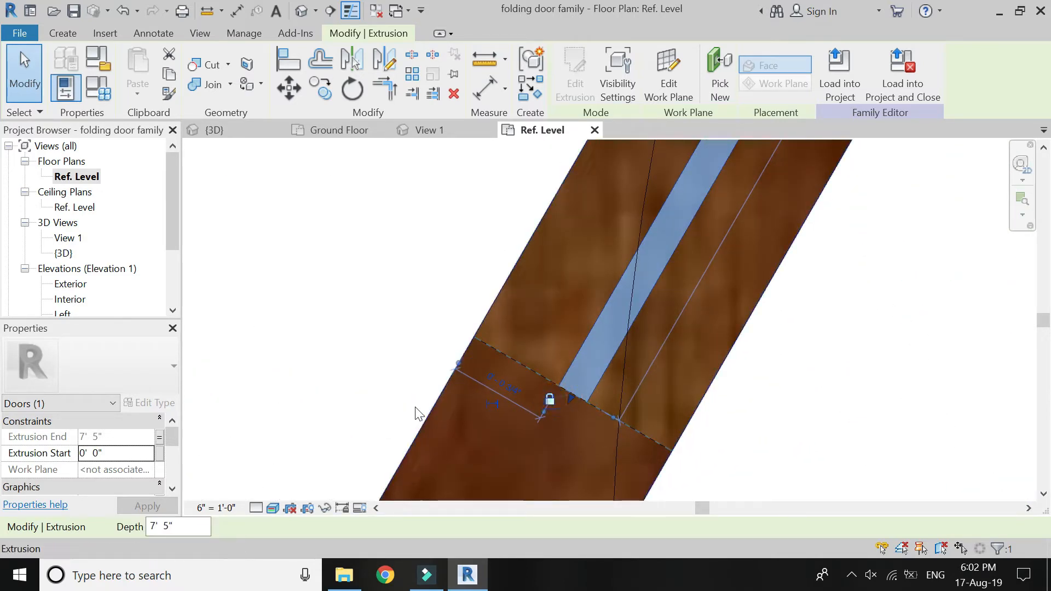
Align and lock both ends of the rightmost panel's glass extrusion to the inner edges of its frame.
scroll(394, 405, down, 5)
scroll(594, 200, up, 3)
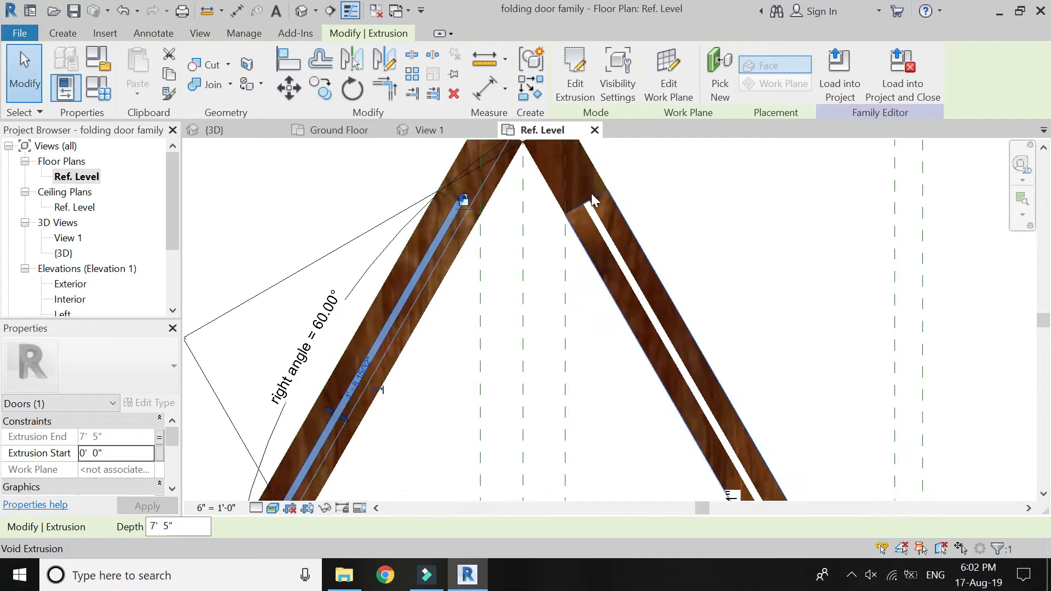
scroll(595, 200, up, 2)
click(599, 236)
click(580, 215)
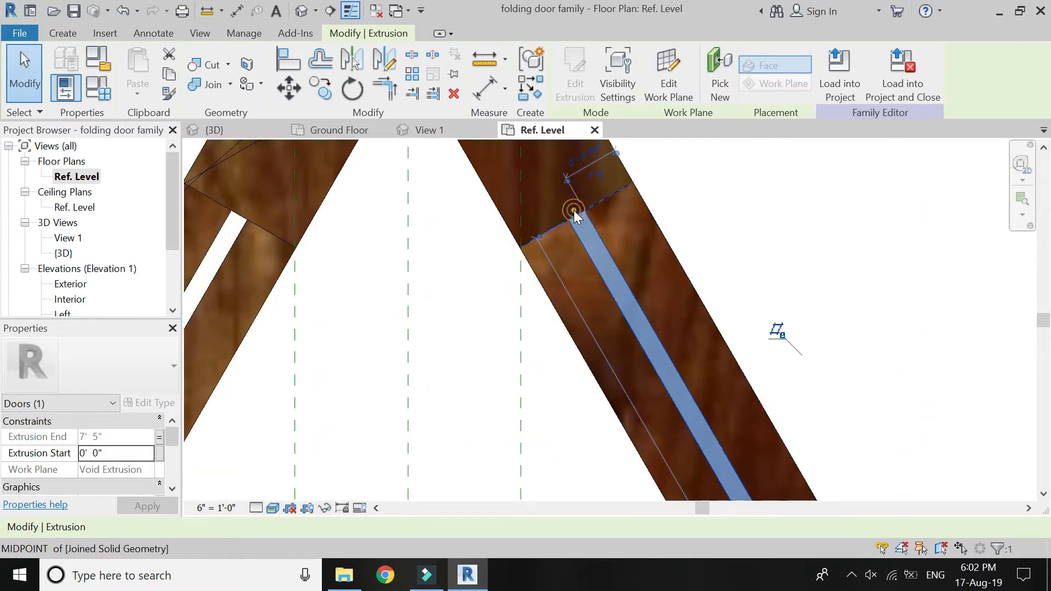
scroll(496, 217, down, 4)
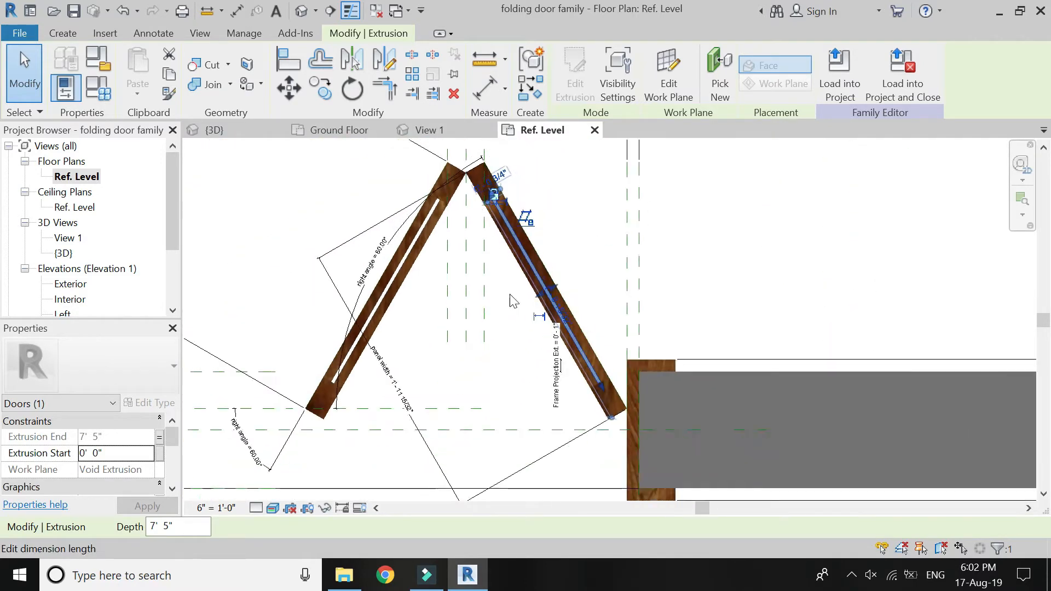
scroll(558, 323, up, 4)
scroll(560, 322, up, 2)
click(537, 307)
click(638, 254)
scroll(684, 299, down, 5)
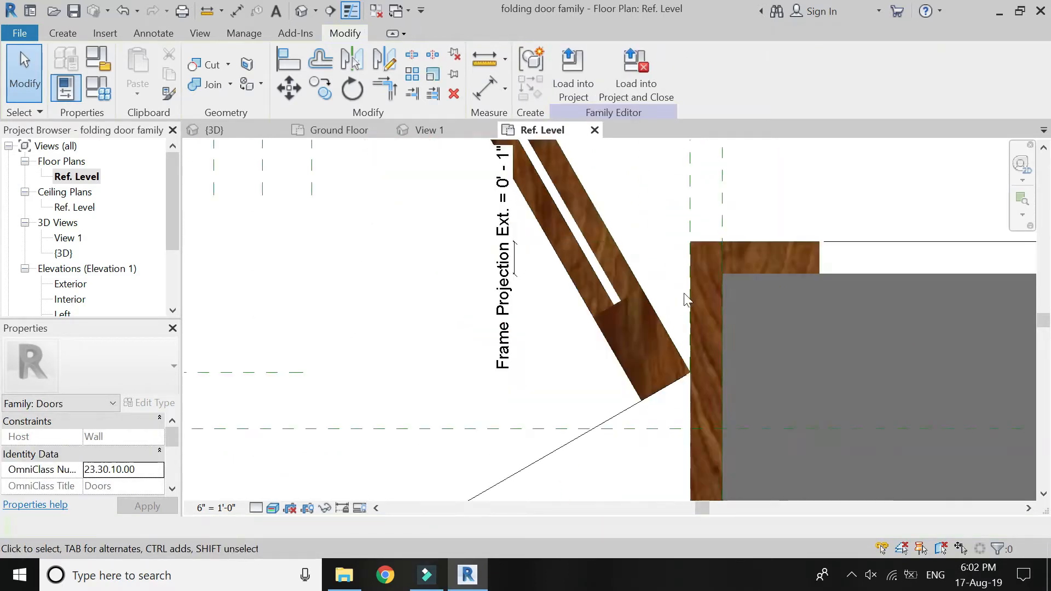
Load the folding door family into the 6 Marla project, overwriting the existing version.
scroll(676, 304, down, 1)
scroll(335, 302, up, 1)
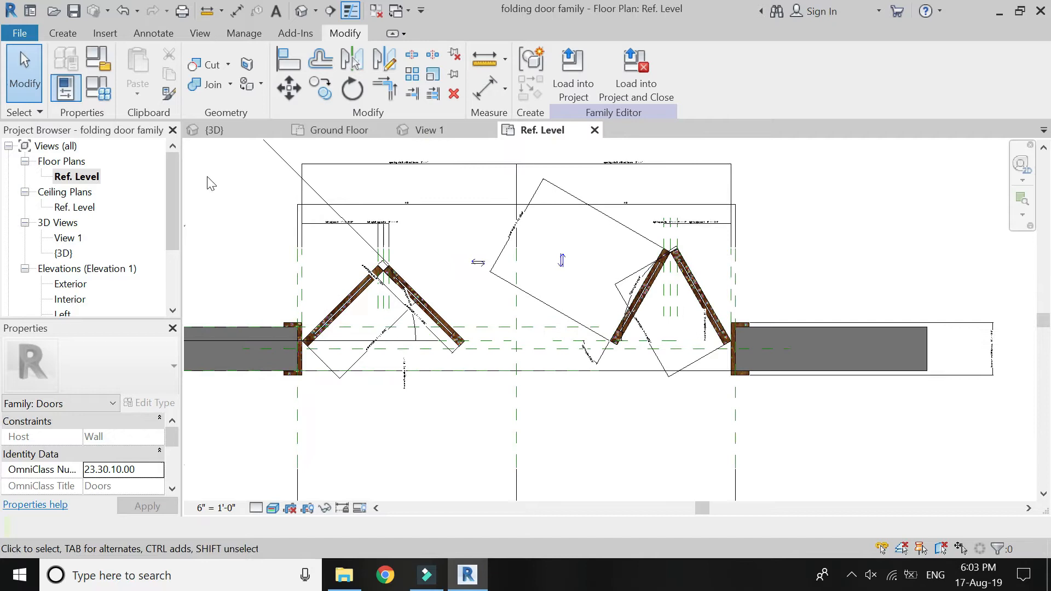
click(570, 68)
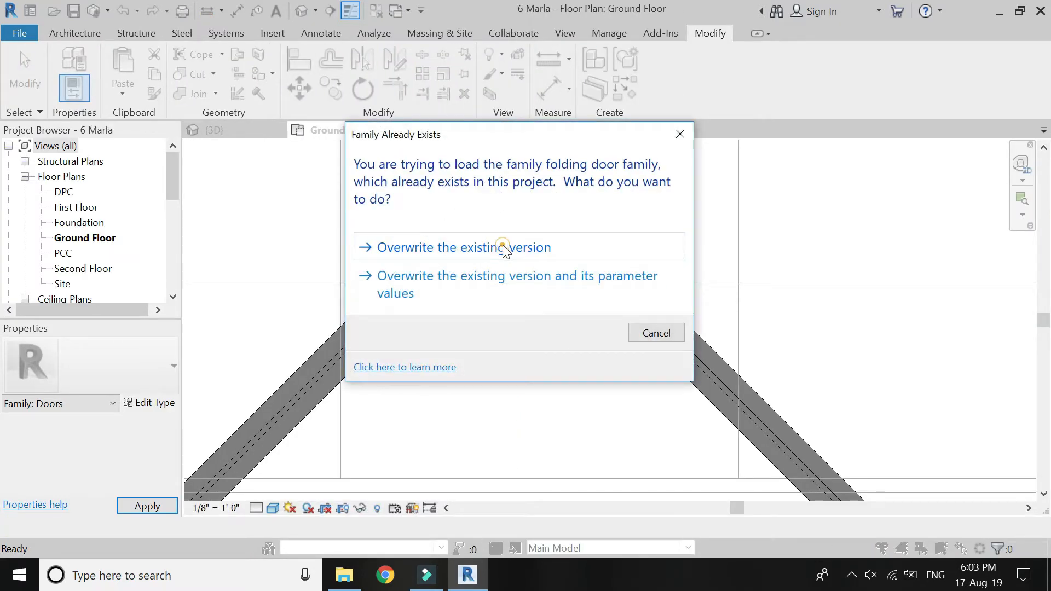
click(502, 244)
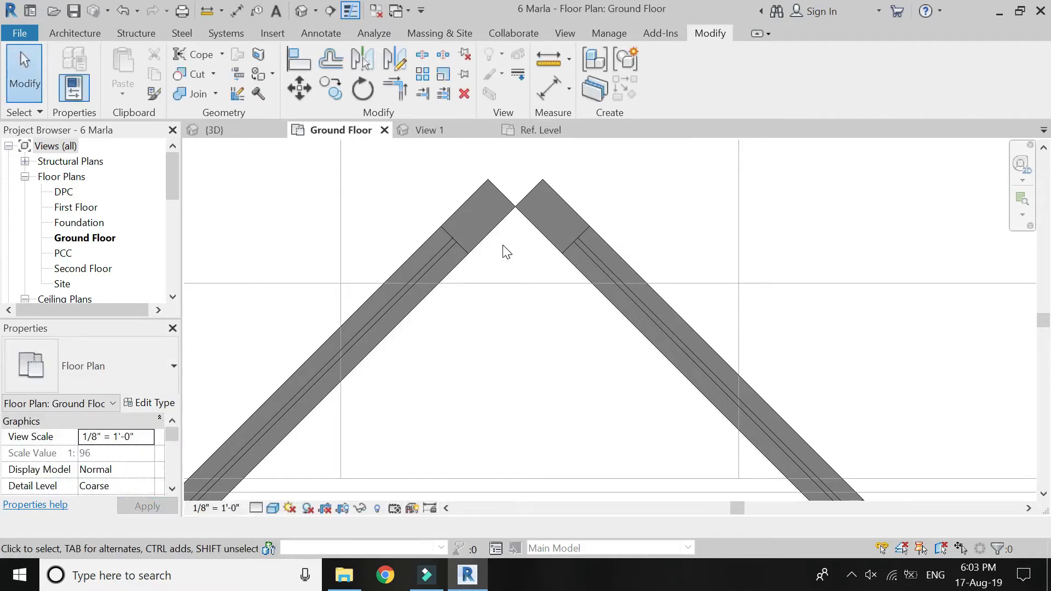
Set the placed folding door type's opening width including frame to 5' to test the glass.
scroll(508, 235, down, 1)
scroll(442, 255, down, 2)
scroll(622, 227, up, 1)
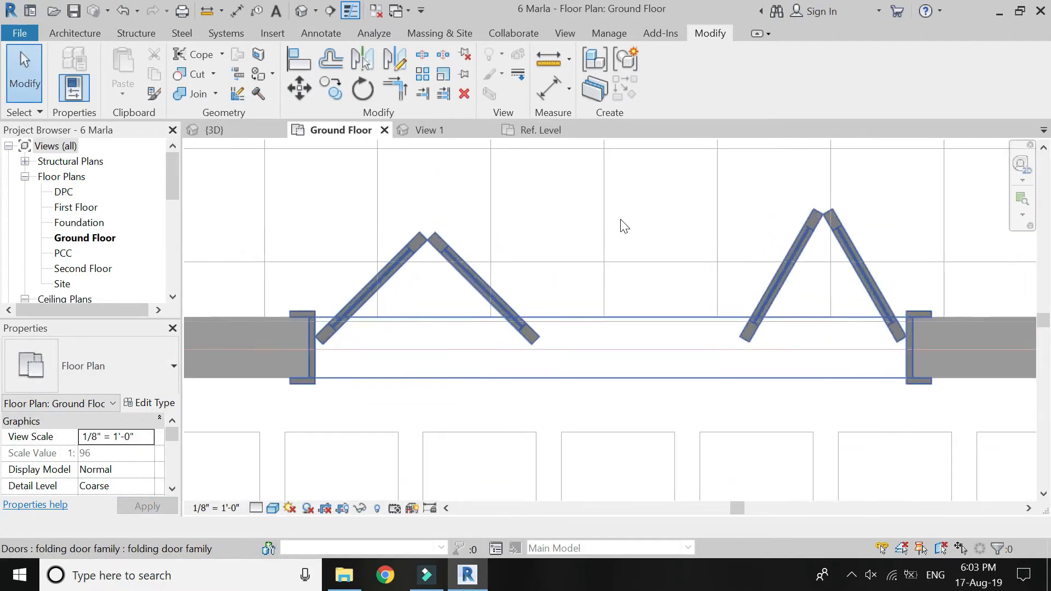
click(356, 307)
click(159, 406)
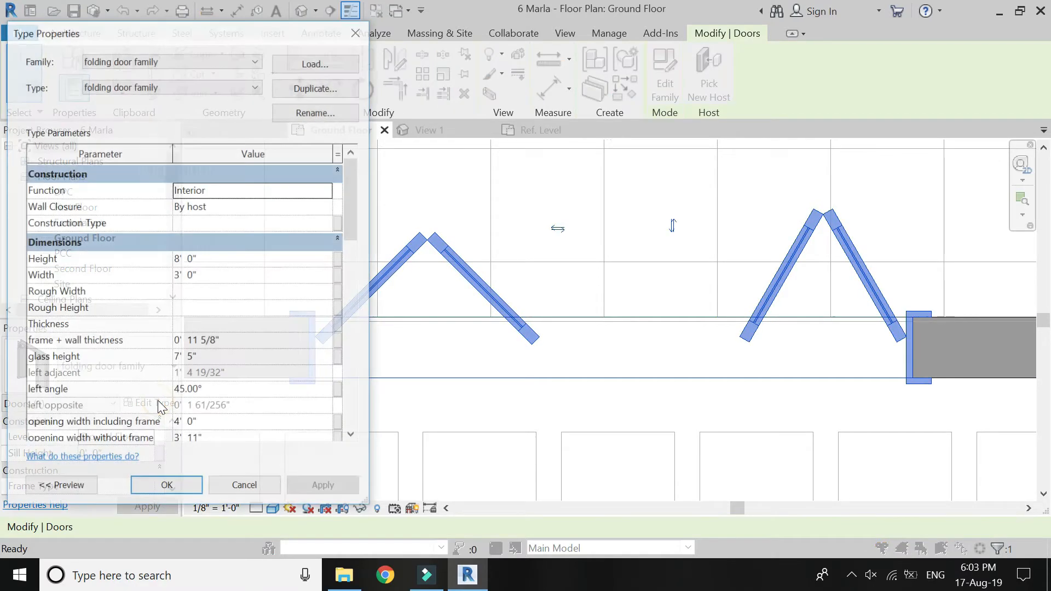
scroll(206, 400, down, 1)
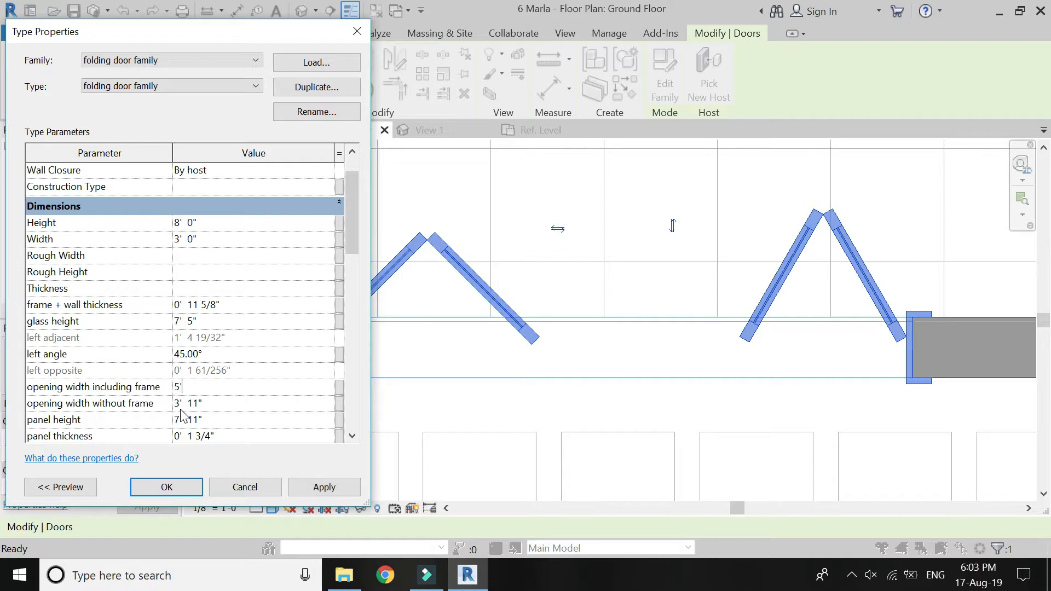
click(181, 489)
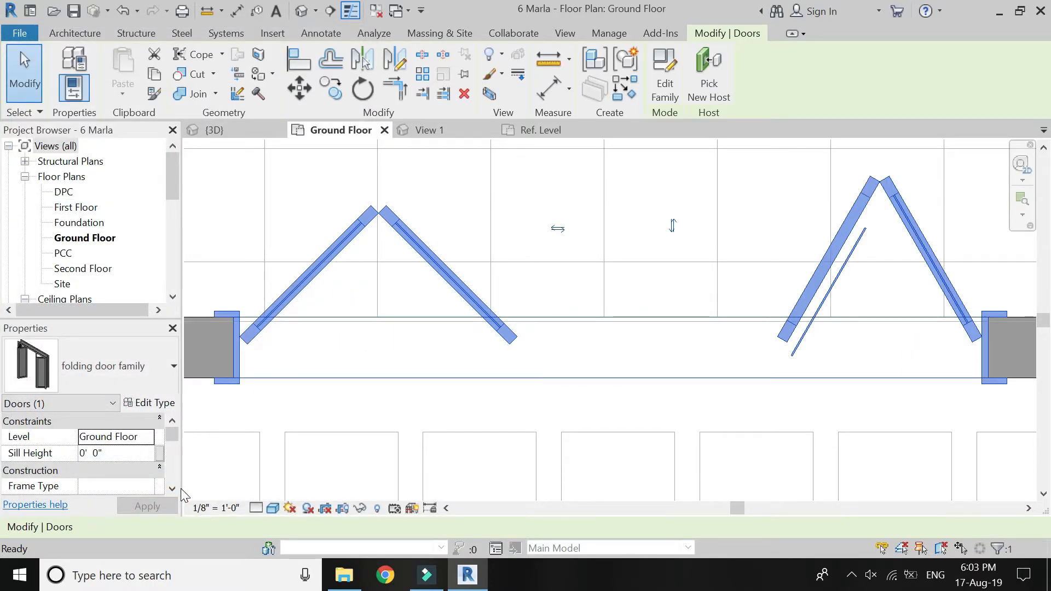
Check the glass of the right panel pair in plan and undo the 5' opening width change.
click(853, 277)
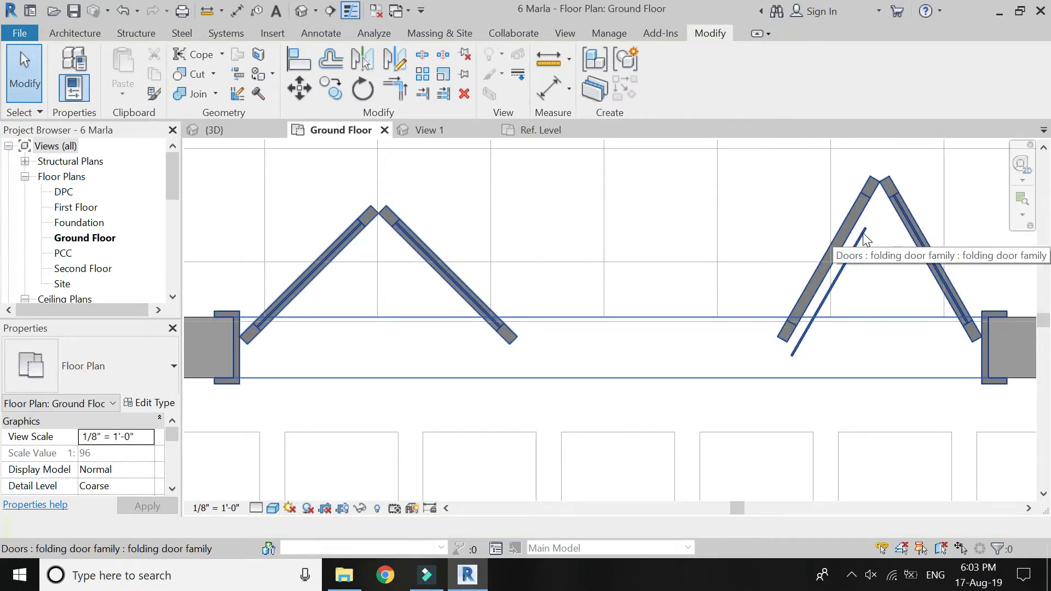
key(ctrl+z)
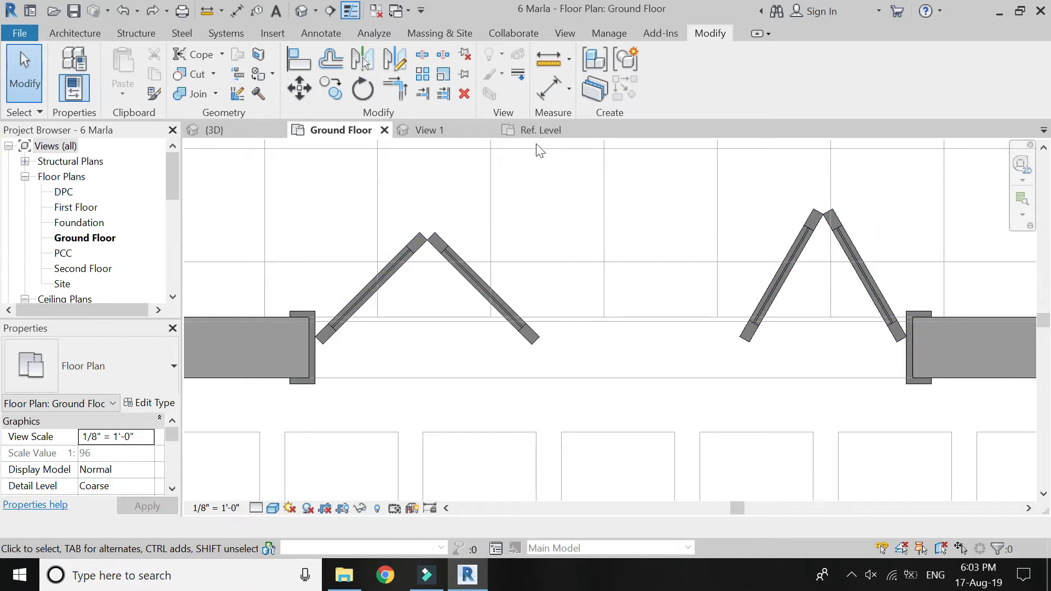
Return to the door family's Ref. Level plan and delete the glass extrusion in the right pair's left panel.
click(542, 130)
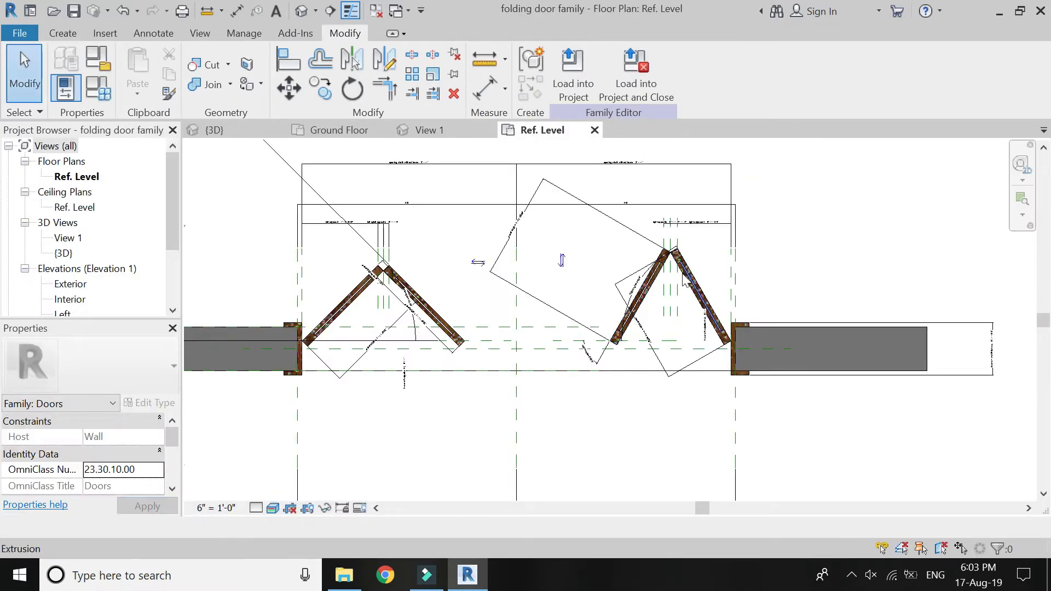
scroll(645, 257, up, 3)
scroll(636, 256, up, 3)
scroll(602, 246, down, 4)
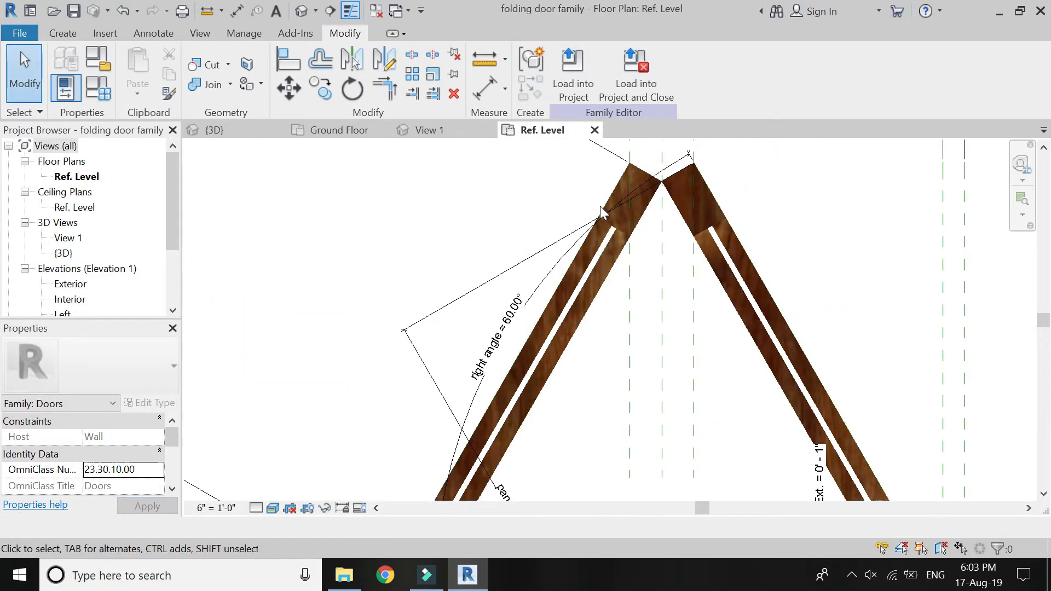
scroll(587, 257, up, 3)
click(589, 265)
key(Escape)
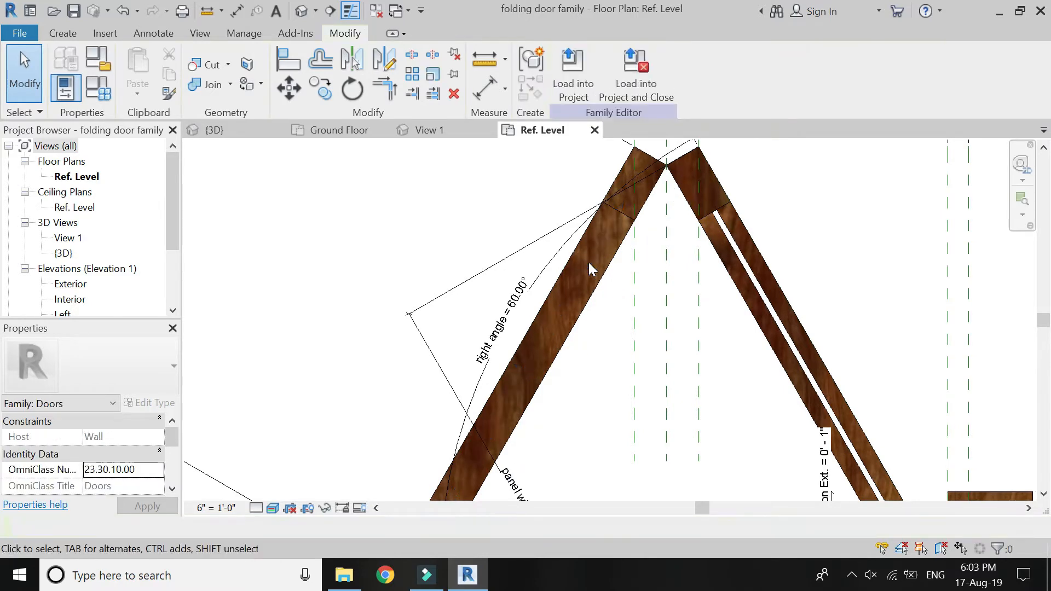
scroll(588, 246, down, 4)
scroll(573, 260, up, 3)
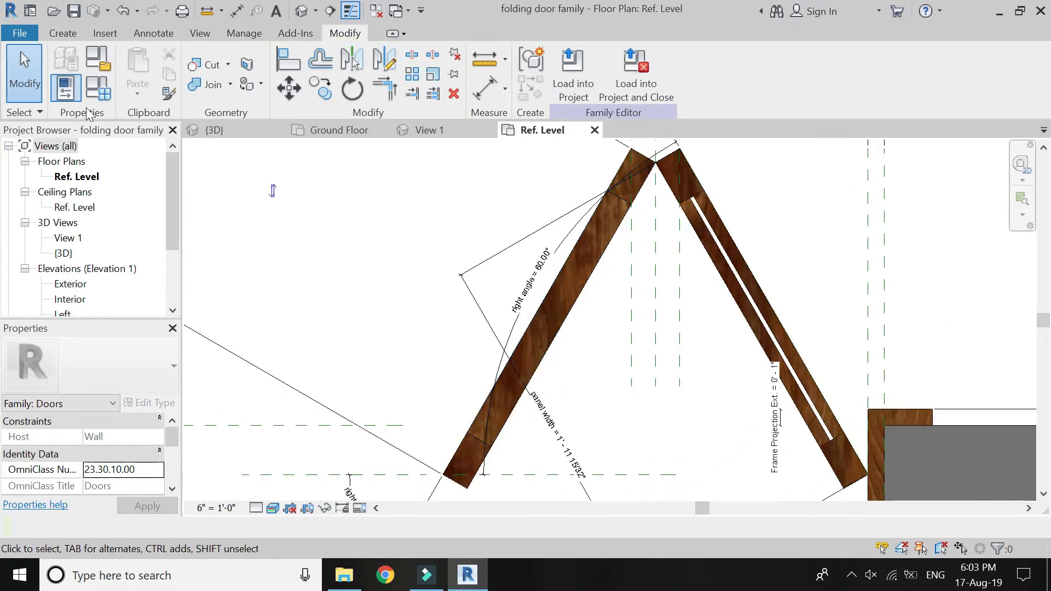
Set the Ref. Level view to Hidden Line and start an extrusion with the right pair's left panel opening face as work plane.
click(273, 508)
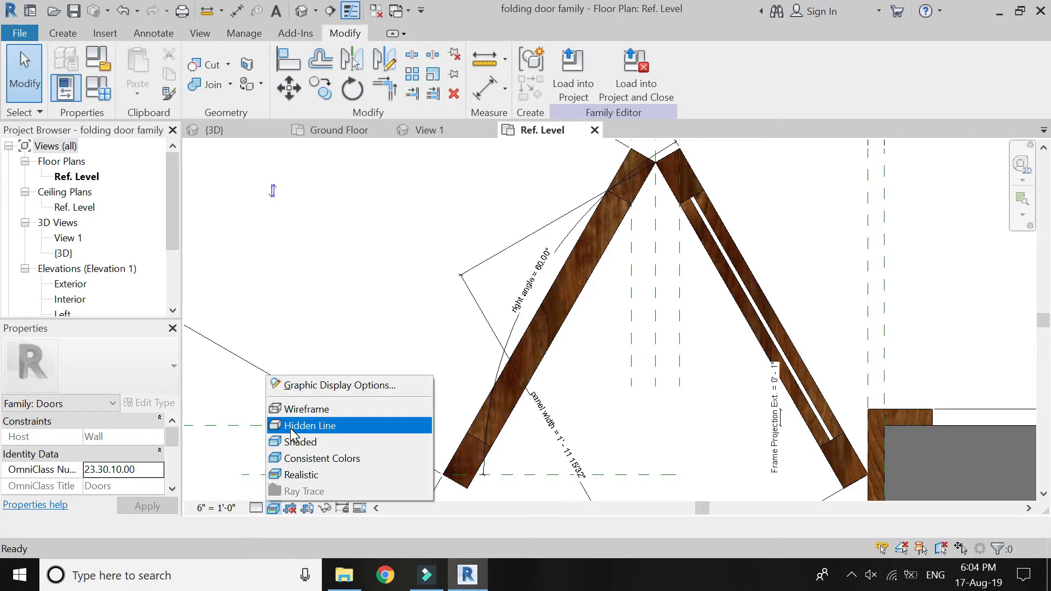
click(290, 427)
click(55, 30)
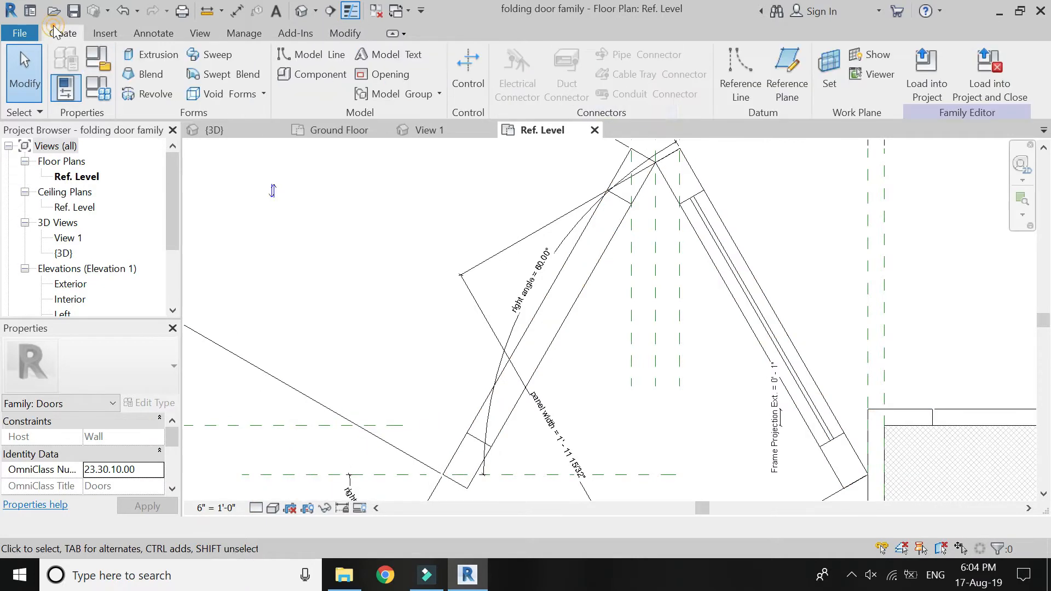
click(151, 54)
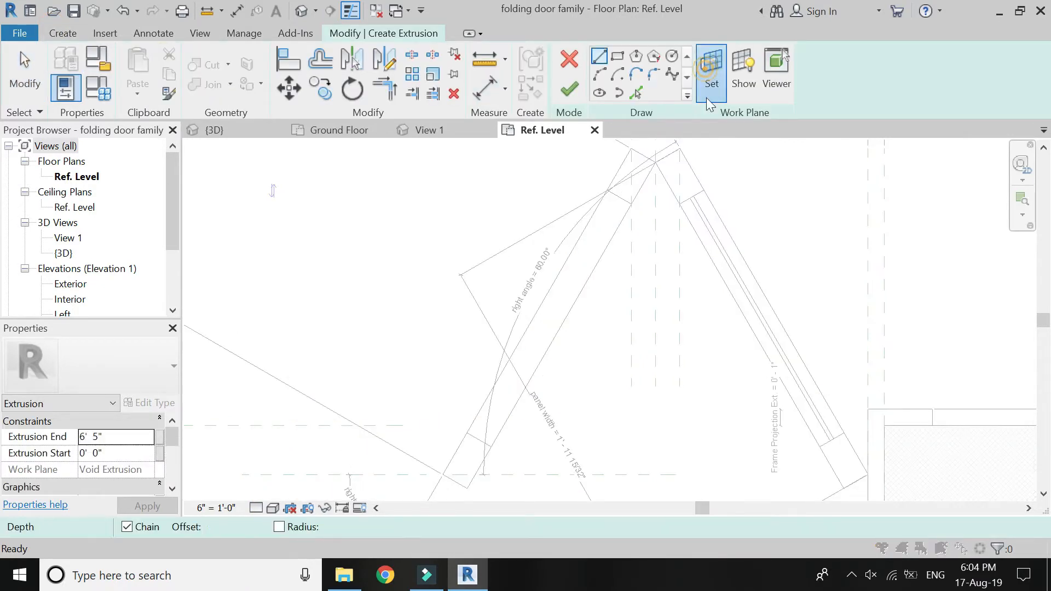
click(712, 71)
click(753, 468)
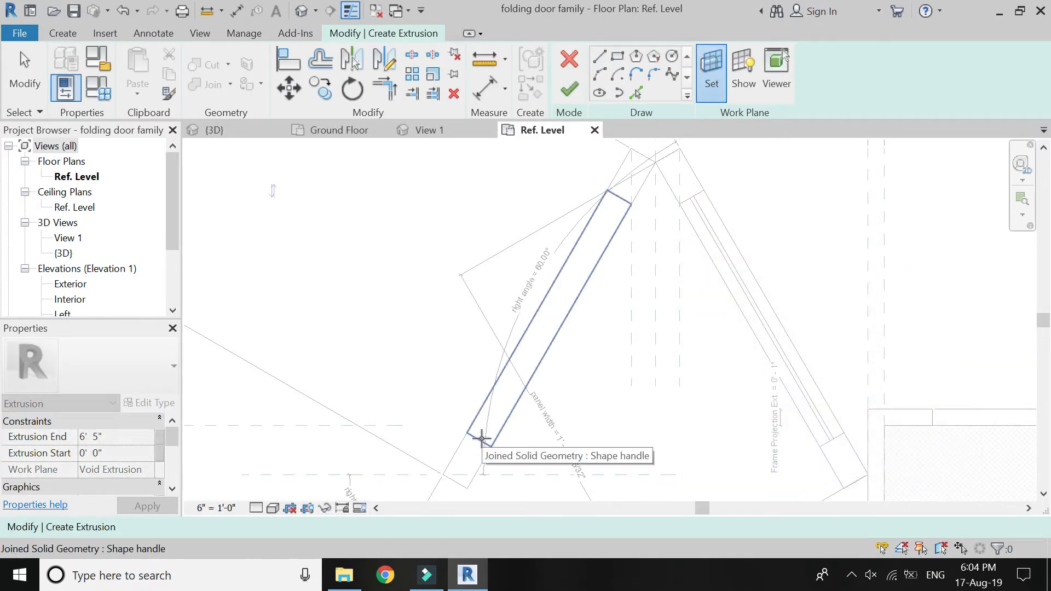
click(478, 444)
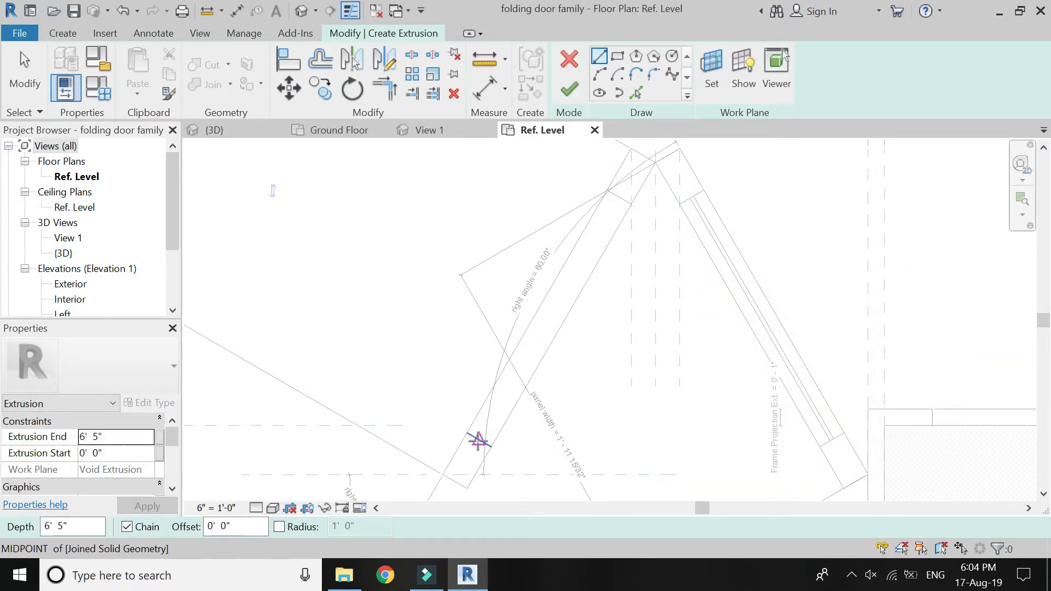
Sketch a centre line along the panel opening between the midpoints of its lower and upper end edges.
click(478, 441)
click(620, 197)
key(Escape)
key(Escape)
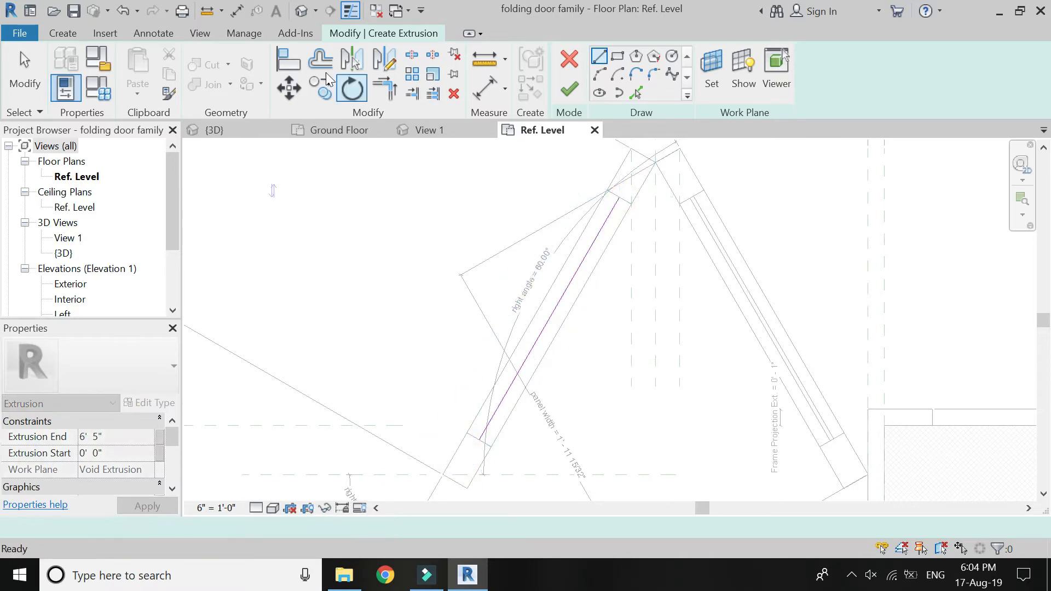
Offset the glass centre line 1/8" to both sides as copies and delete the original centre line.
click(316, 60)
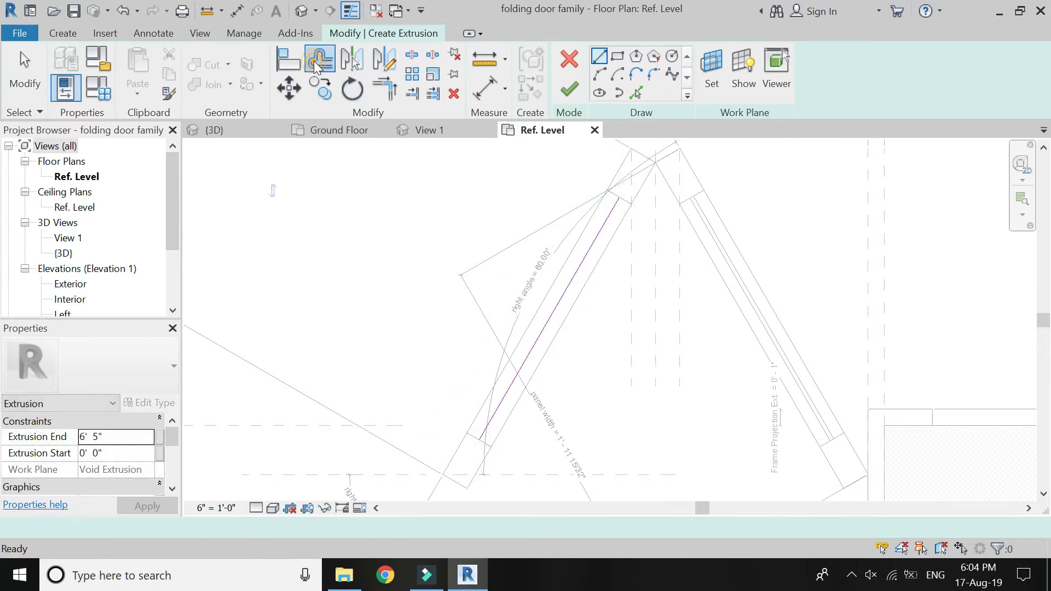
click(497, 405)
scroll(498, 402, up, 3)
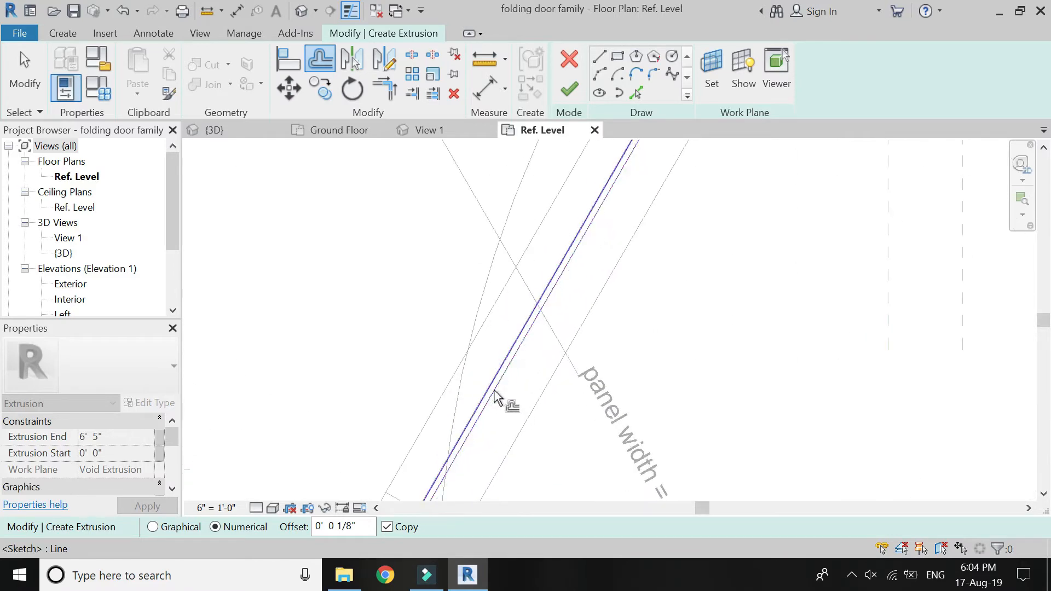
key(Escape)
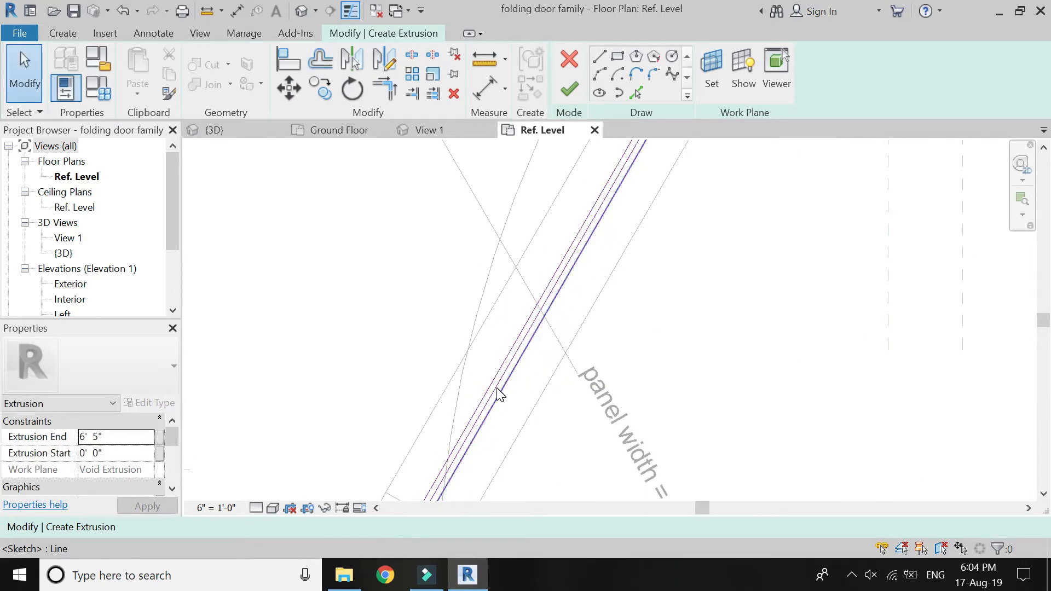
scroll(497, 389, up, 2)
click(495, 385)
key(Delete)
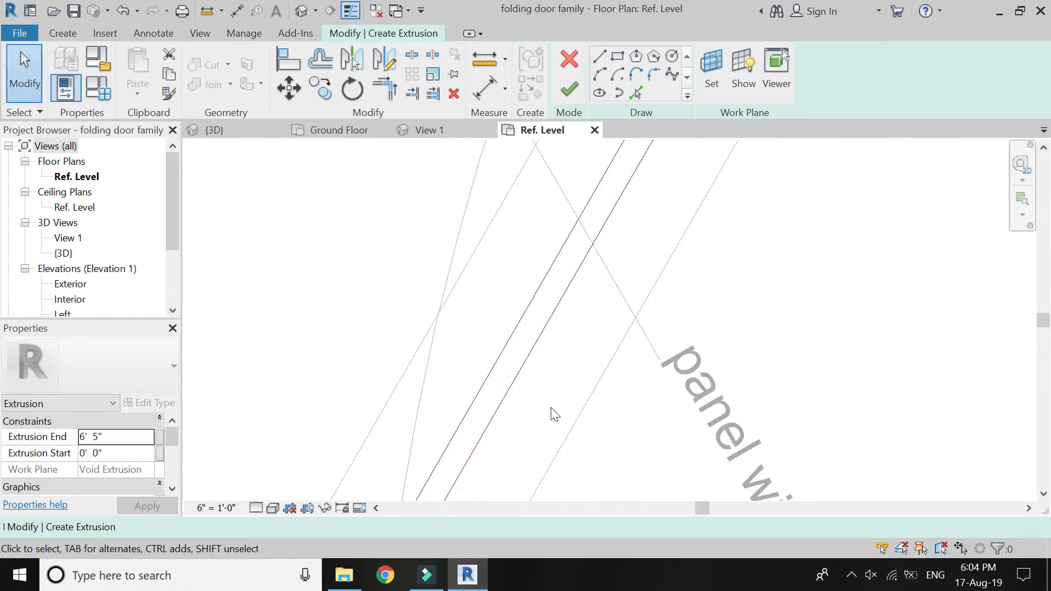
Close both ends of the glass outline with short lines along the panel opening's edges.
click(599, 56)
scroll(546, 216, down, 2)
scroll(481, 347, up, 4)
click(444, 351)
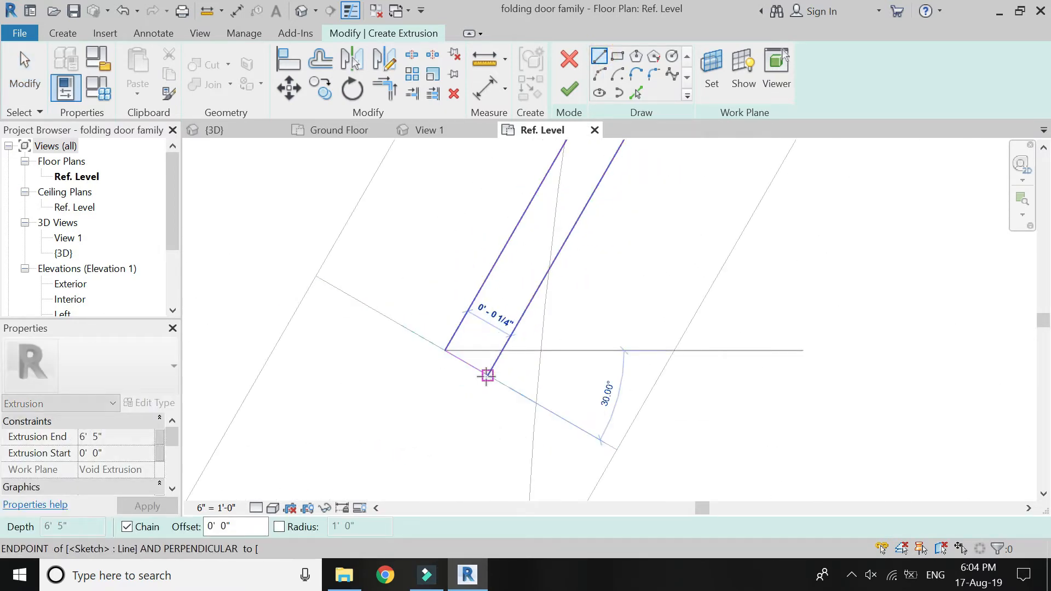
click(489, 374)
scroll(414, 477, down, 5)
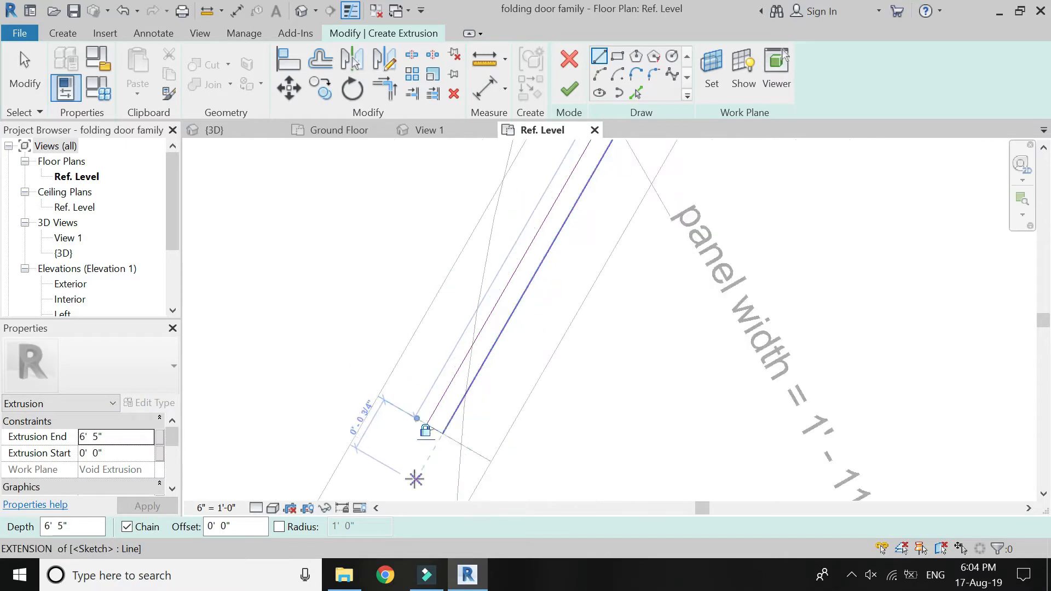
scroll(512, 346, down, 2)
scroll(547, 239, up, 7)
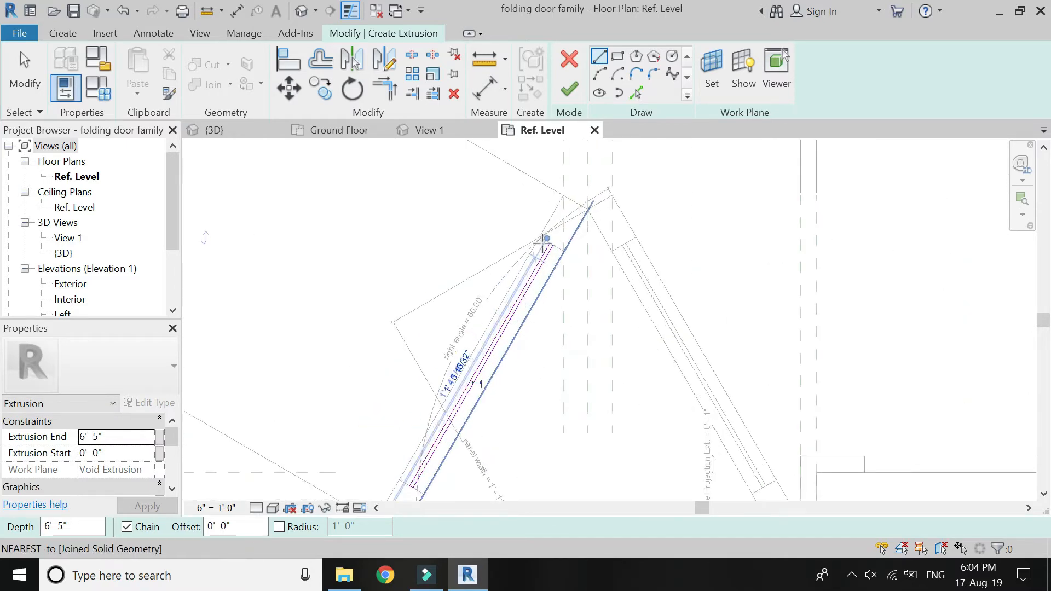
scroll(565, 217, up, 3)
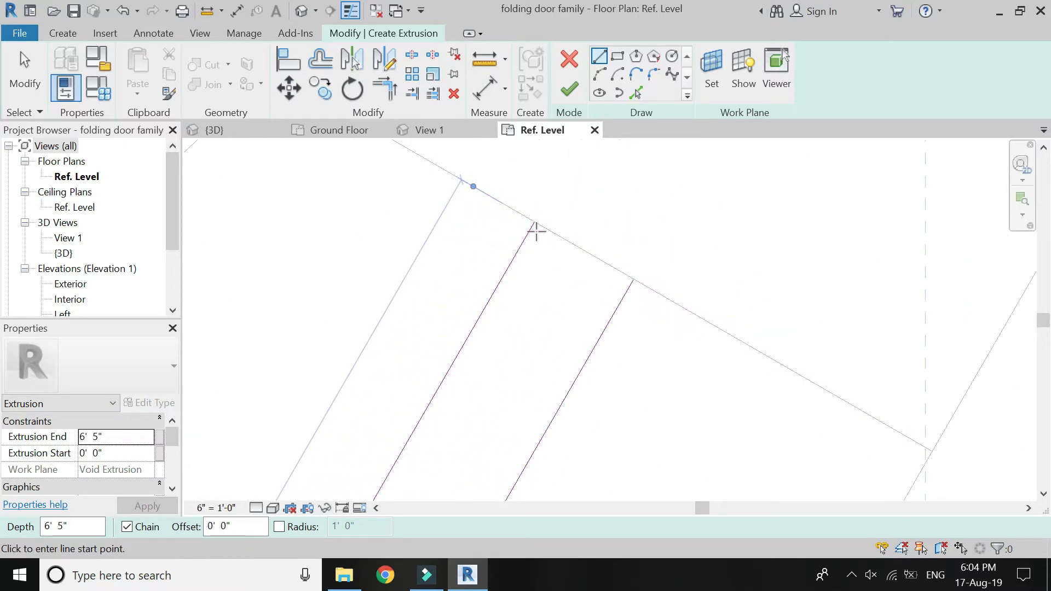
click(534, 222)
click(633, 278)
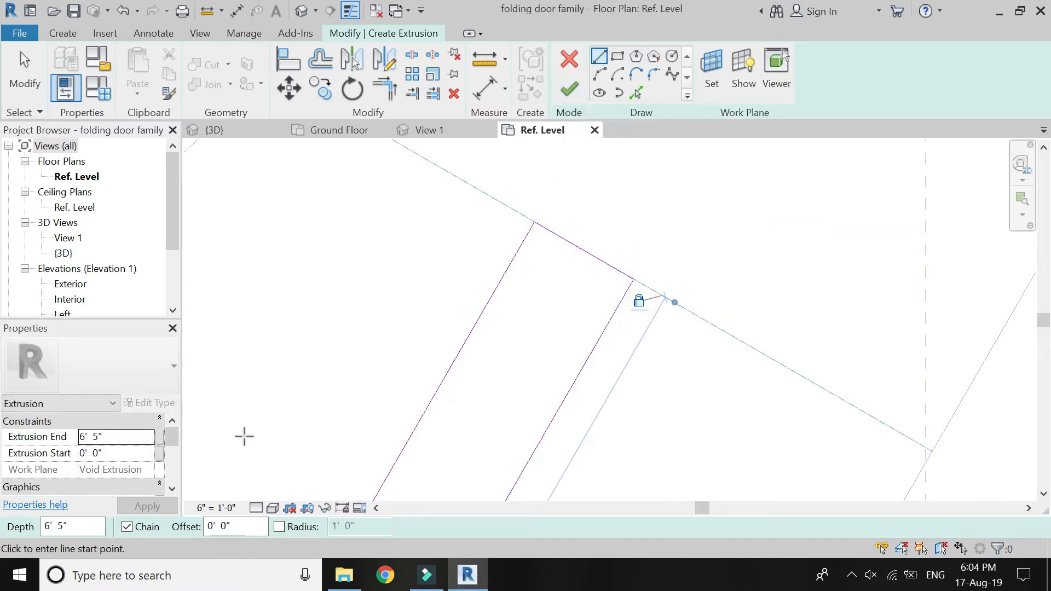
Associate the extrusion end with the glass height parameter and finish the glass extrusion.
click(159, 437)
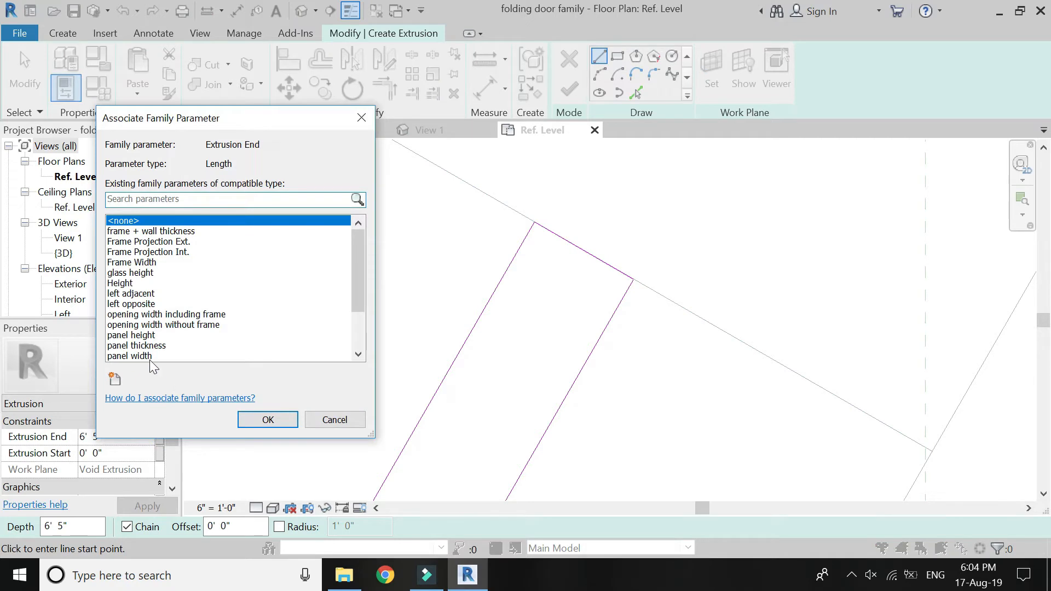
click(144, 273)
click(268, 419)
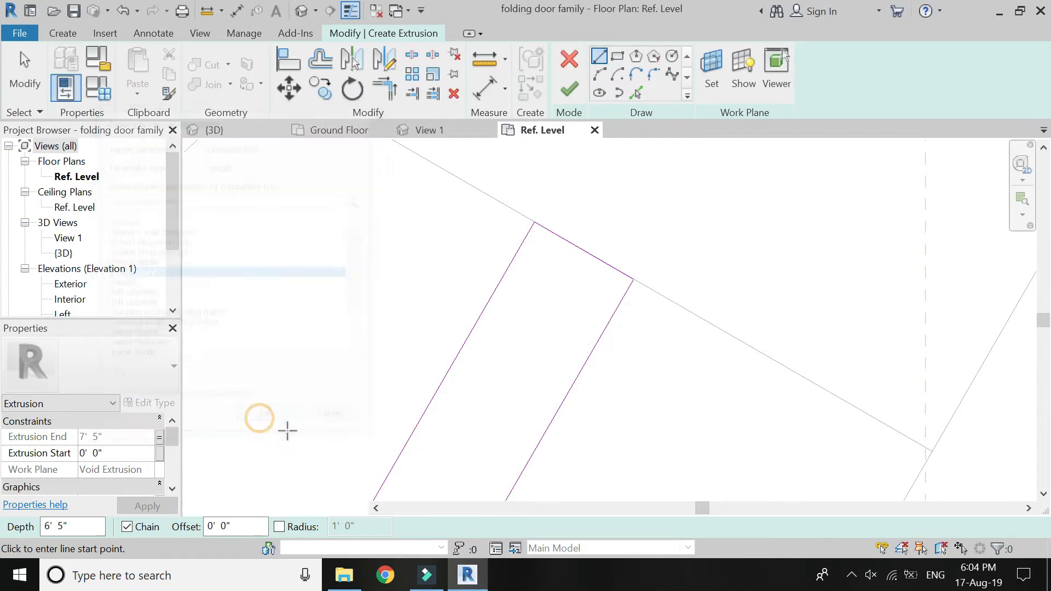
click(570, 89)
key(Escape)
Load the updated folding door family into the 6 Marla project, overwriting the existing version.
scroll(650, 235, down, 5)
scroll(655, 257, down, 4)
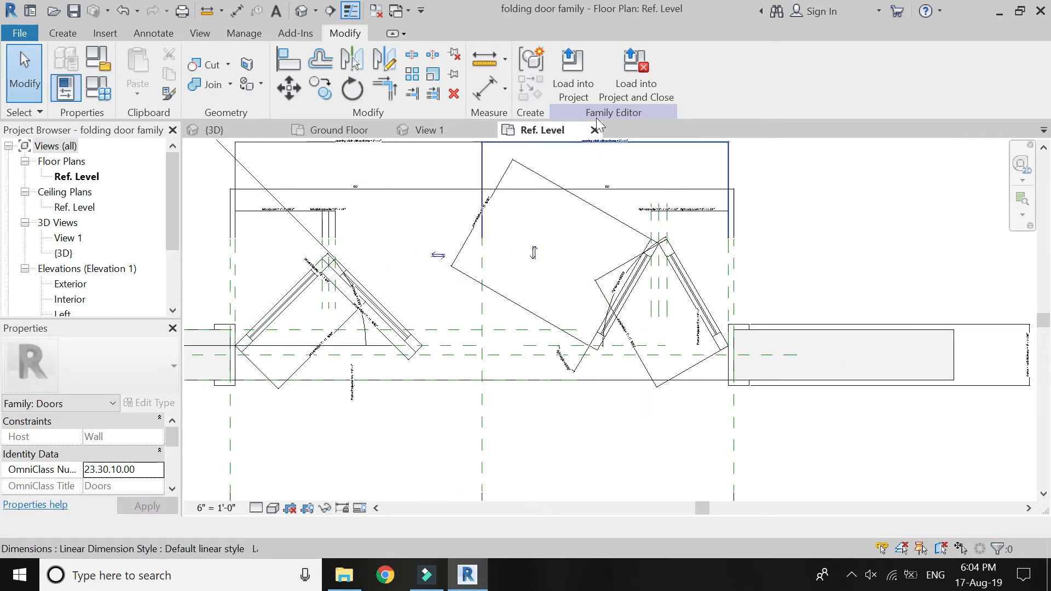
click(587, 75)
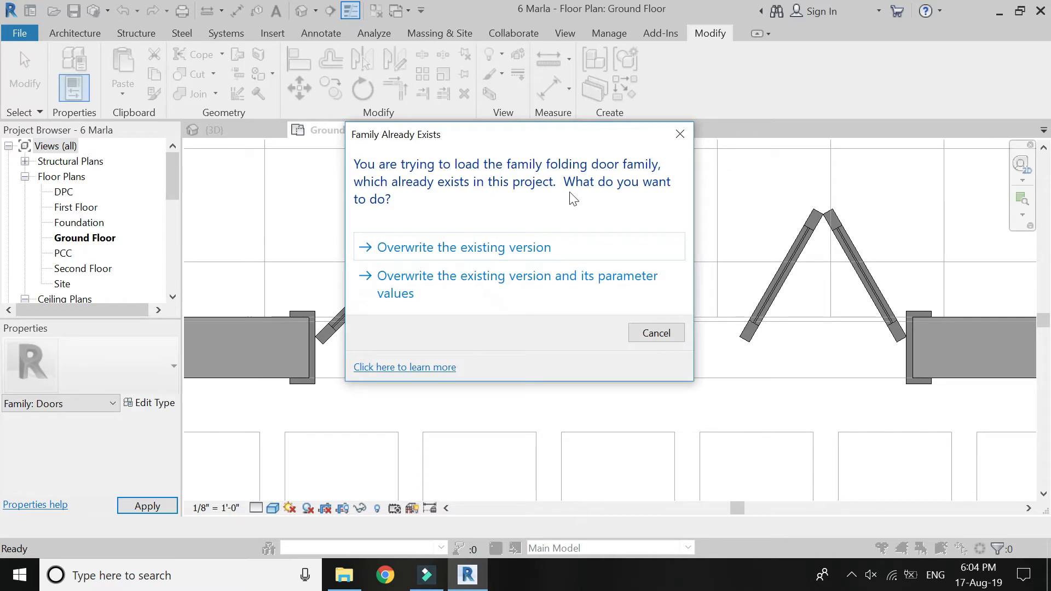
click(523, 249)
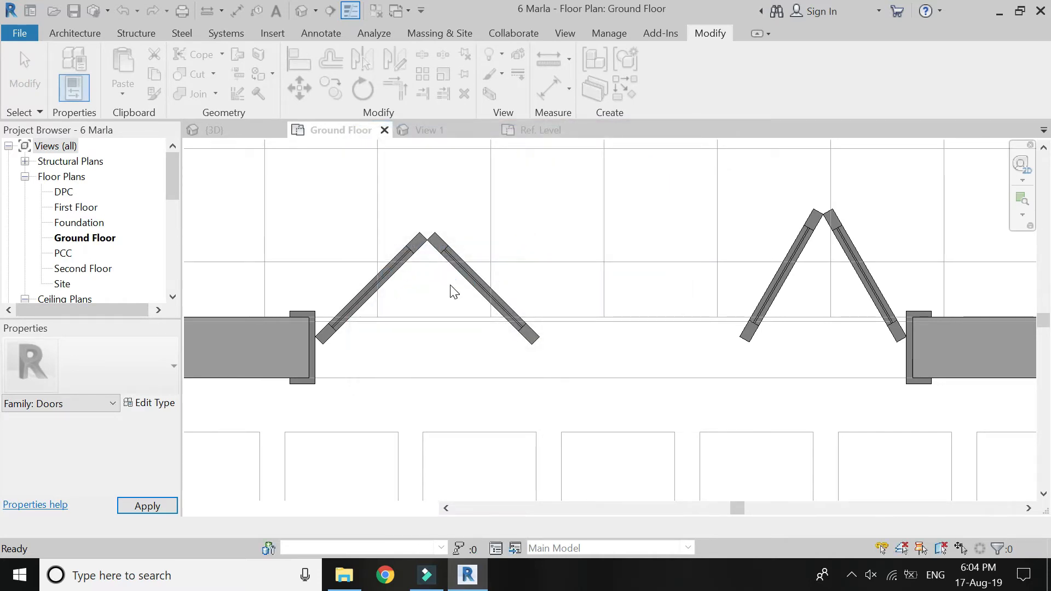
Set the folding door's opening width including frame to 5' and check the panels and glass in plan.
click(394, 273)
click(151, 403)
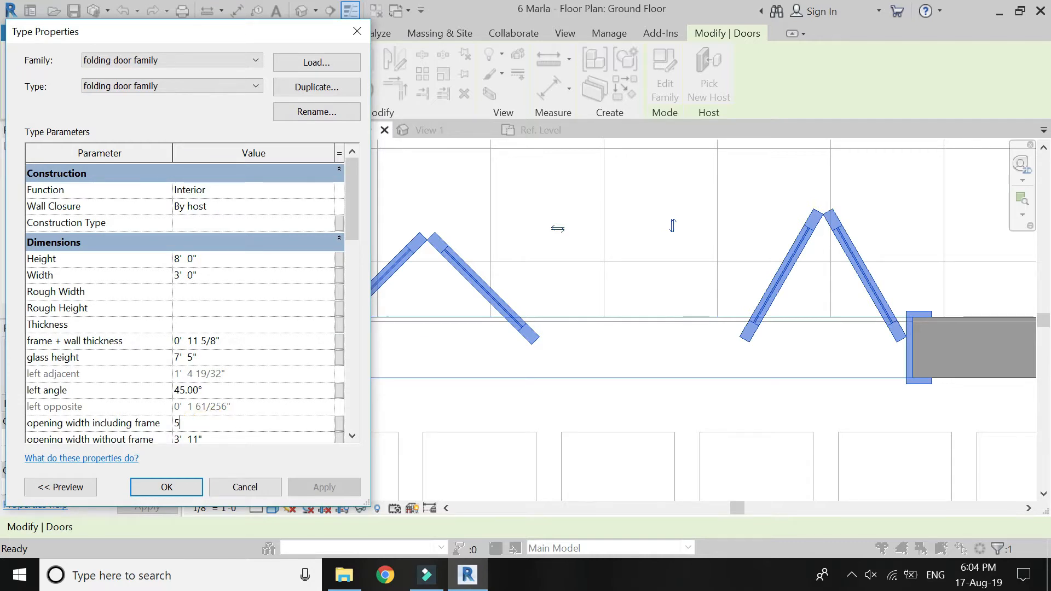
click(178, 494)
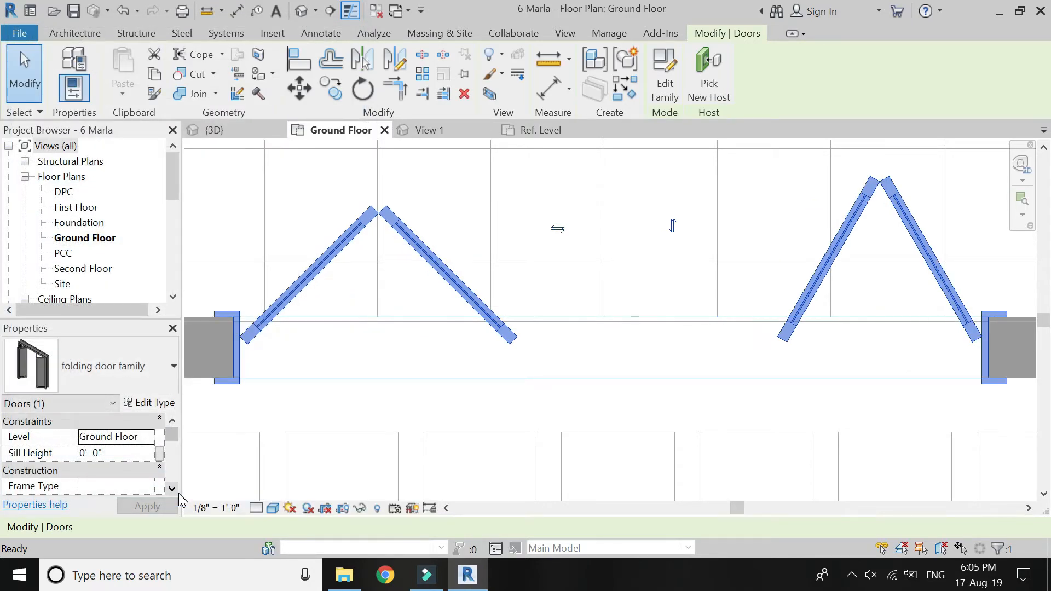
click(564, 398)
scroll(655, 356, down, 2)
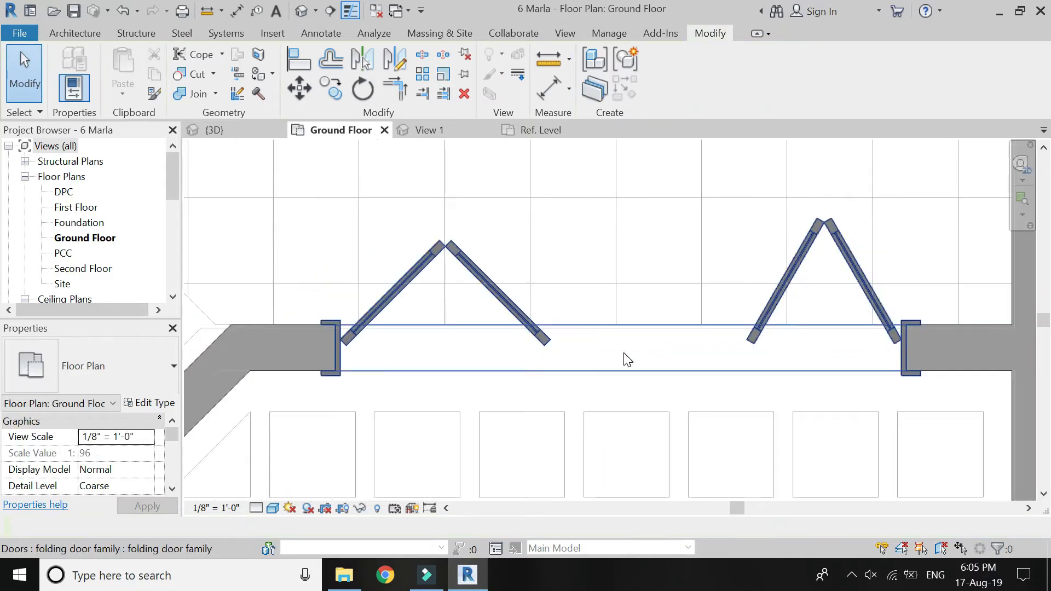
scroll(708, 262, down, 3)
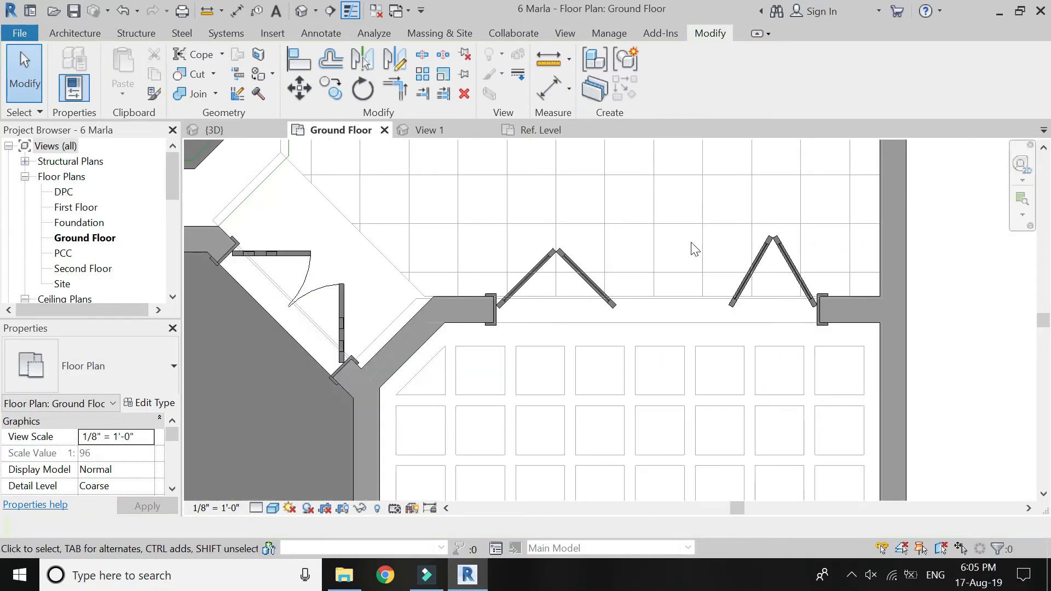
scroll(753, 253, up, 2)
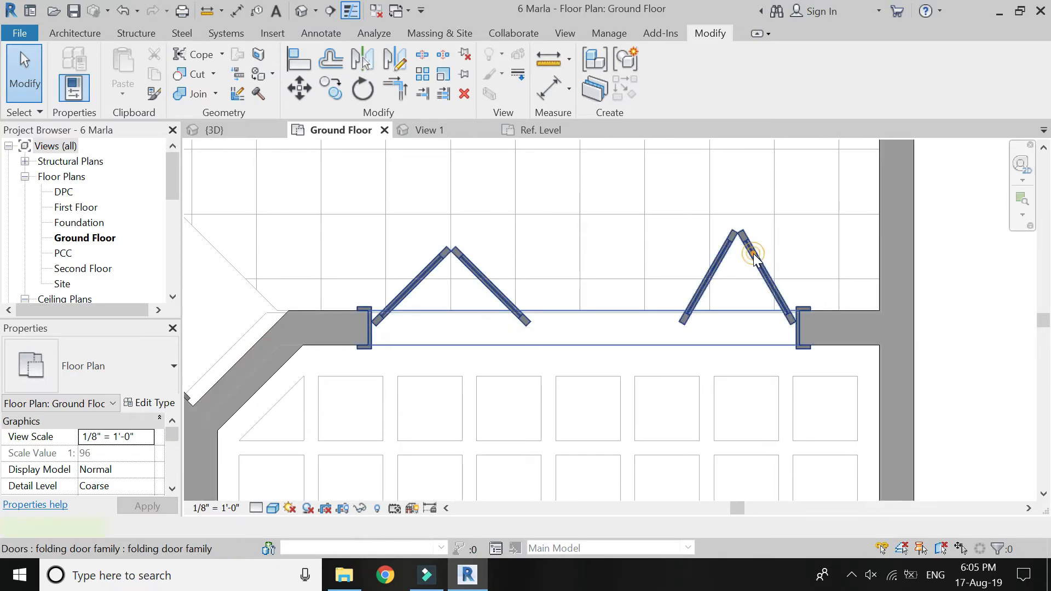
Move the folding door slightly along its wall toward the side wall, and back by about 2".
click(751, 252)
click(299, 89)
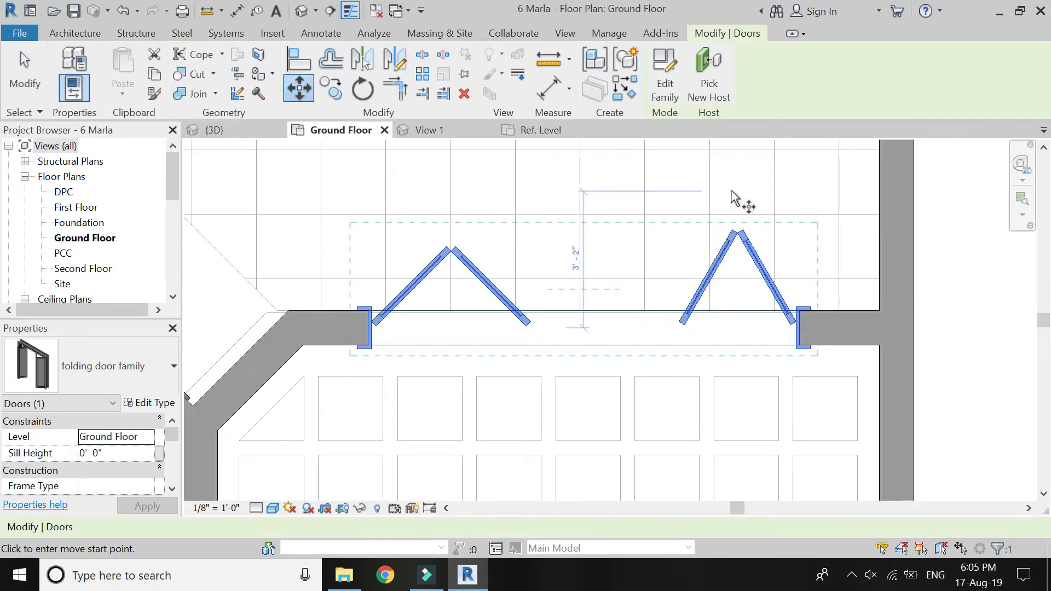
click(740, 194)
click(746, 196)
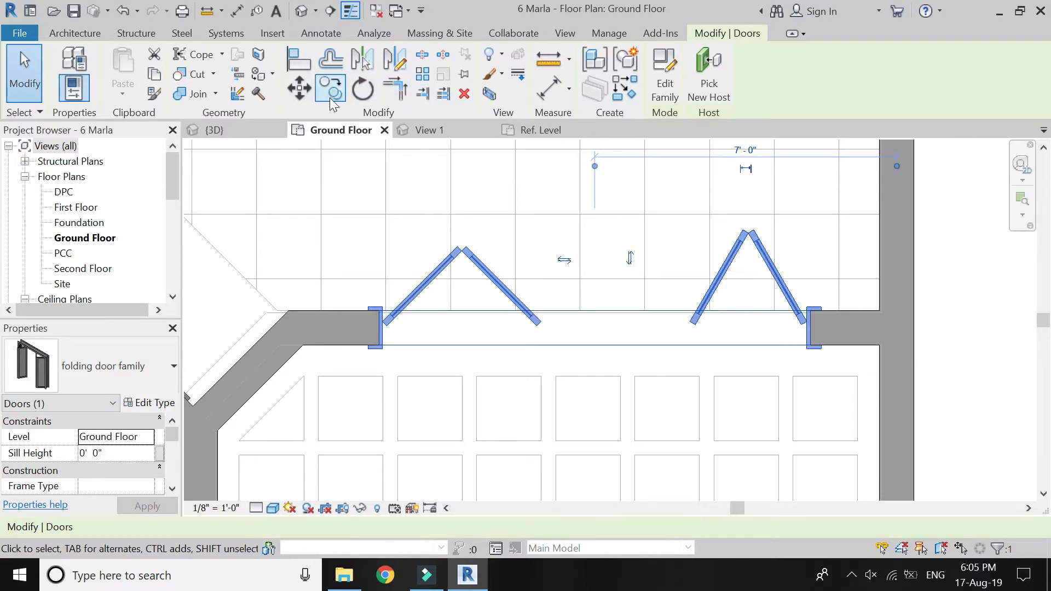
click(304, 92)
click(754, 193)
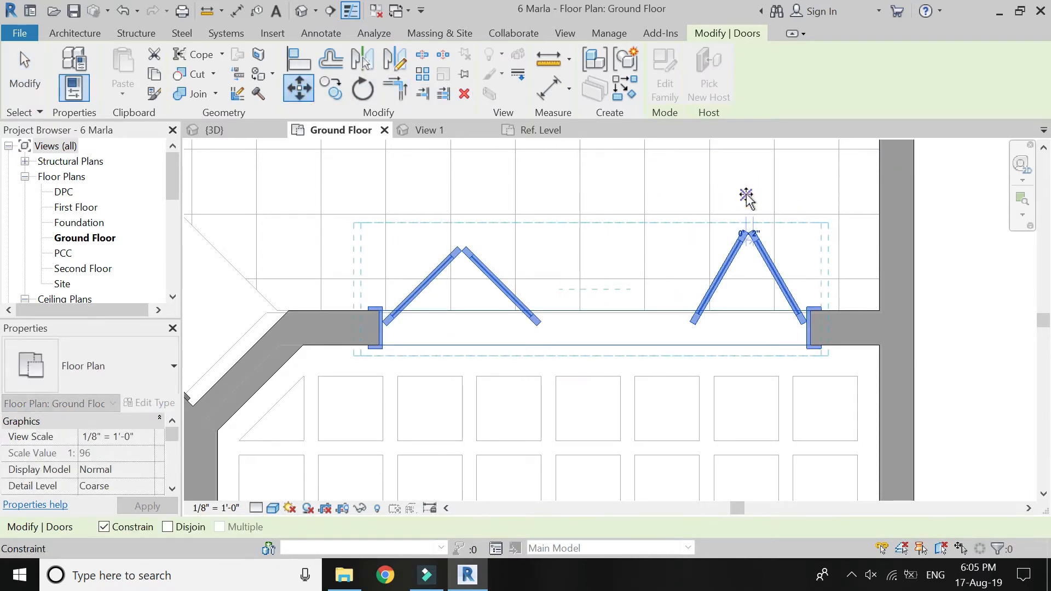
click(746, 196)
click(745, 206)
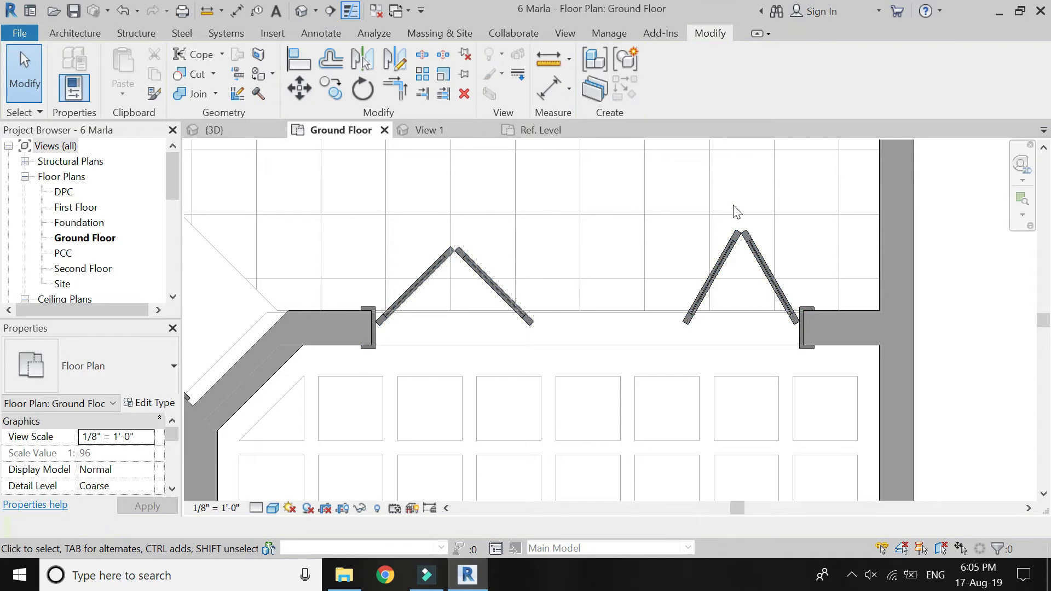
Close the door family's Ref. Level and View 1 views and save the 6 Marla project.
scroll(737, 211, down, 5)
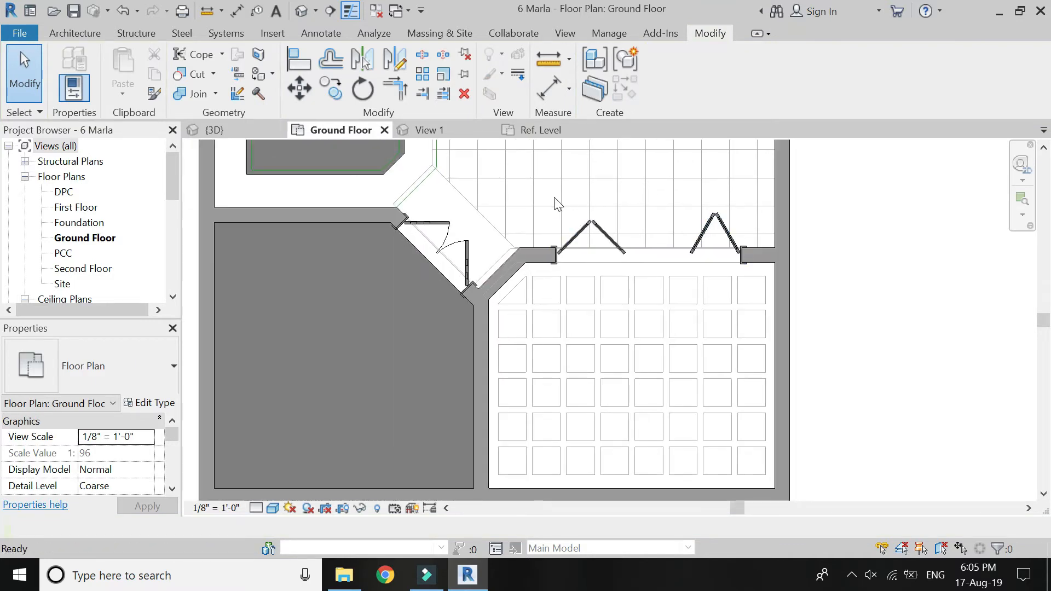
click(594, 131)
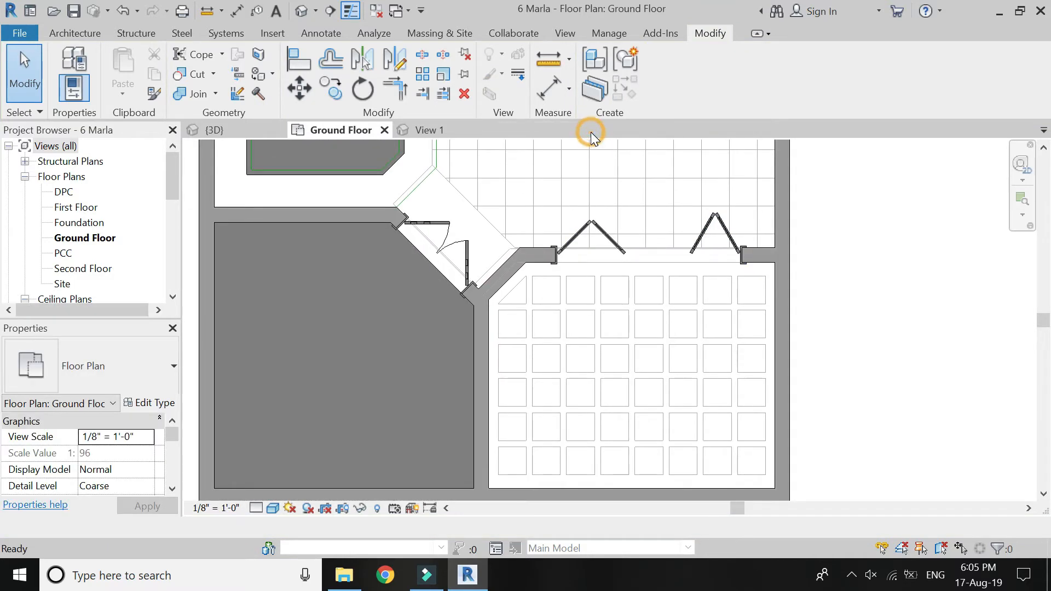
click(441, 129)
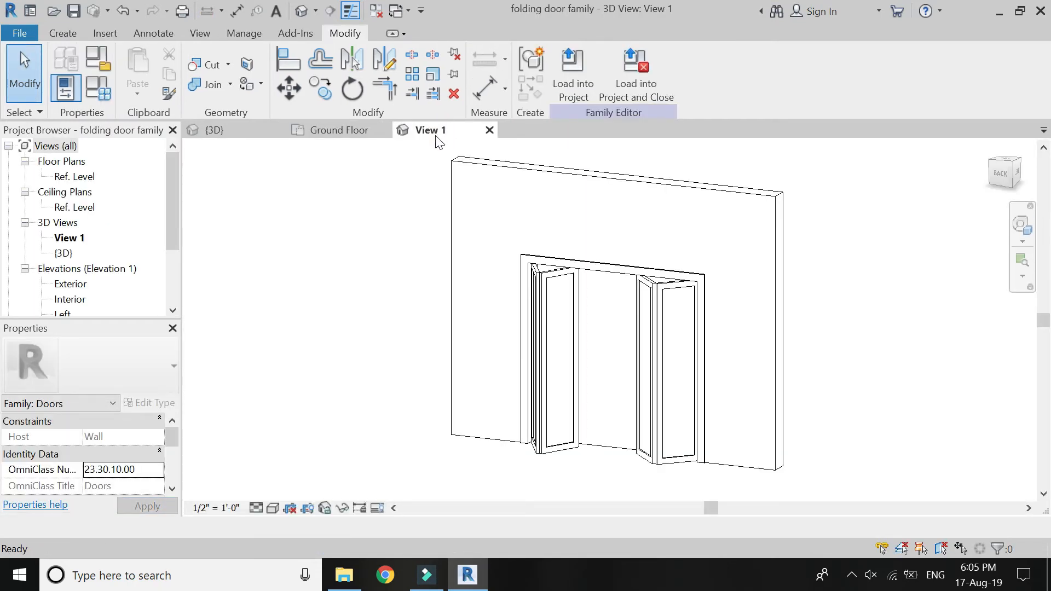
click(489, 129)
click(566, 297)
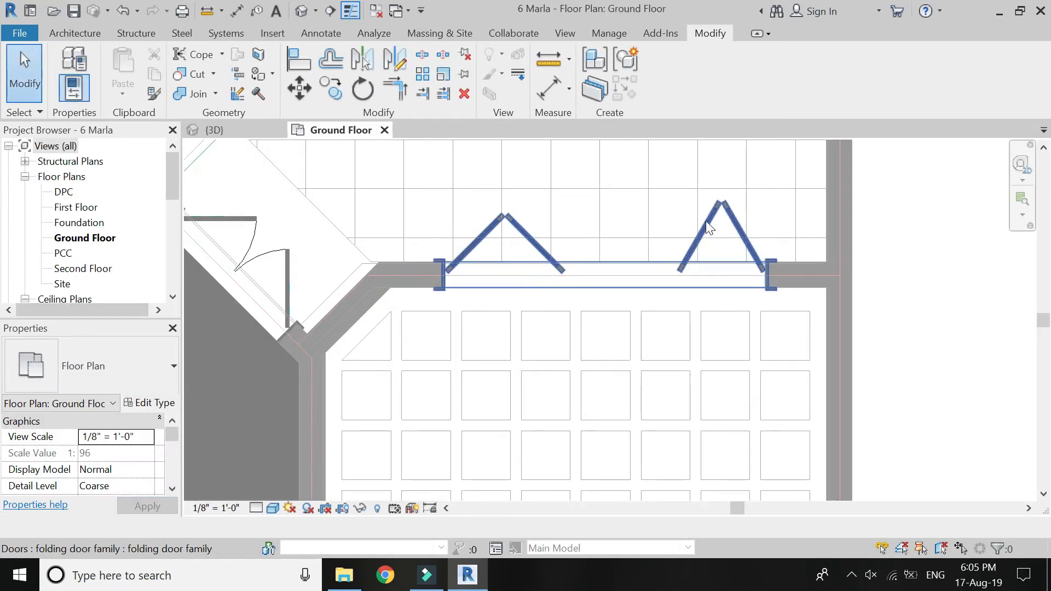
scroll(709, 228, up, 3)
click(75, 11)
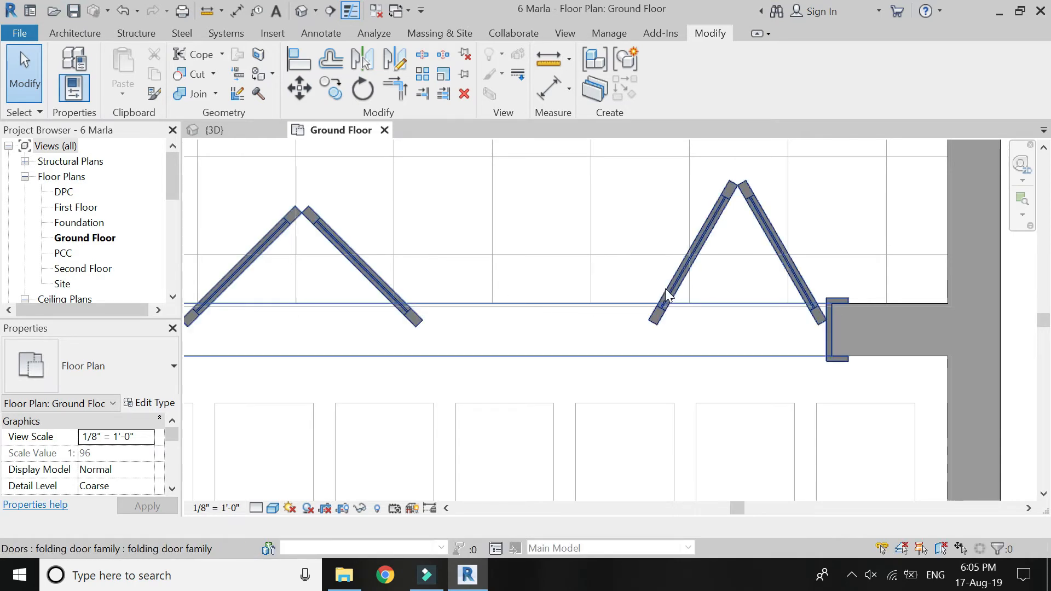
scroll(695, 248, down, 3)
scroll(709, 239, up, 3)
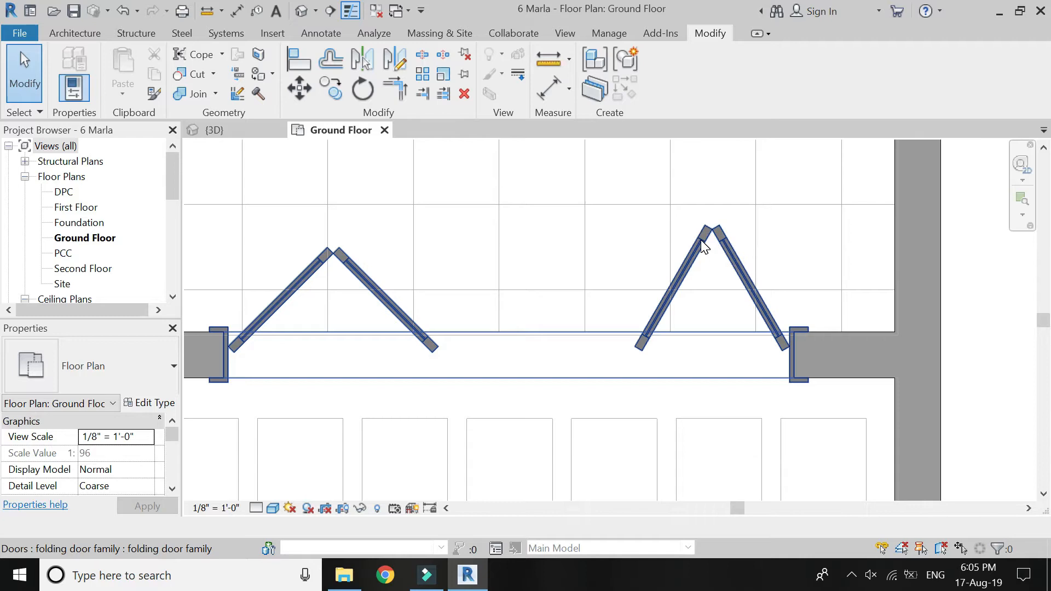
Set the folding door's opening width including frame to 4' and check the door in the ground floor plan.
click(701, 240)
click(149, 403)
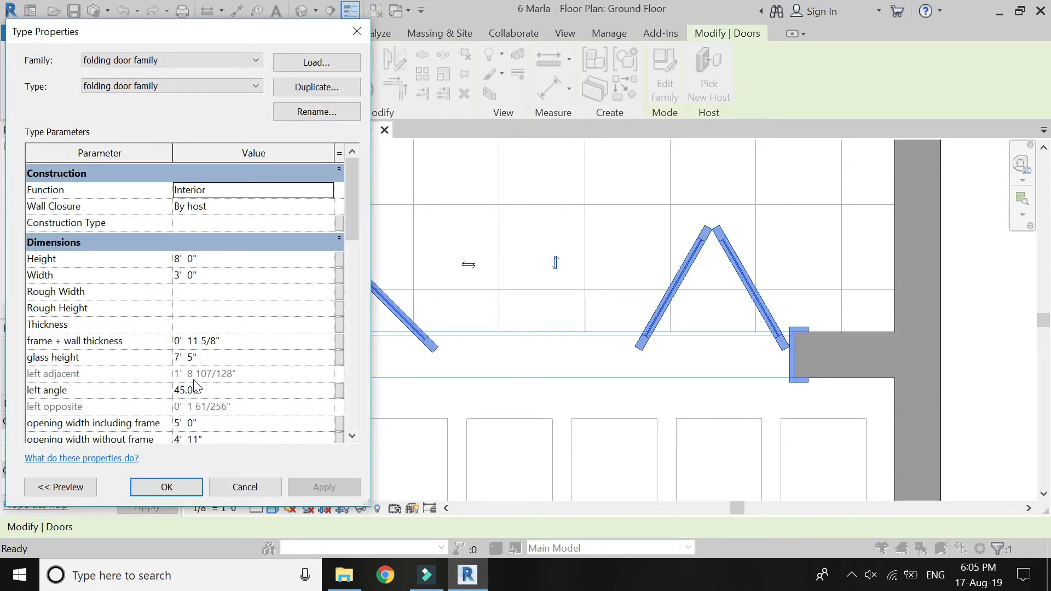
click(201, 424)
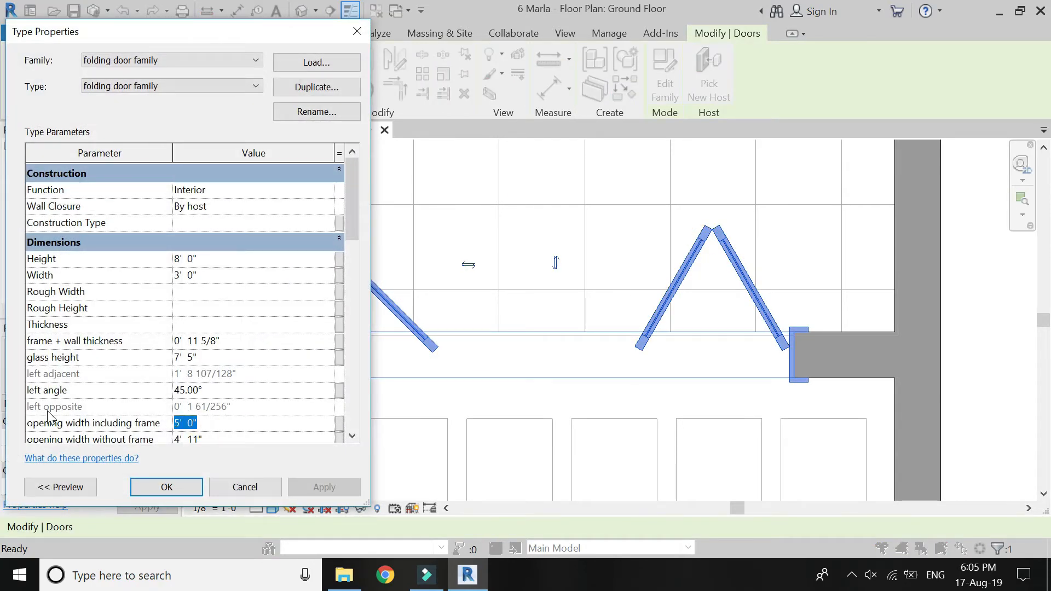
text(4)
key(Return)
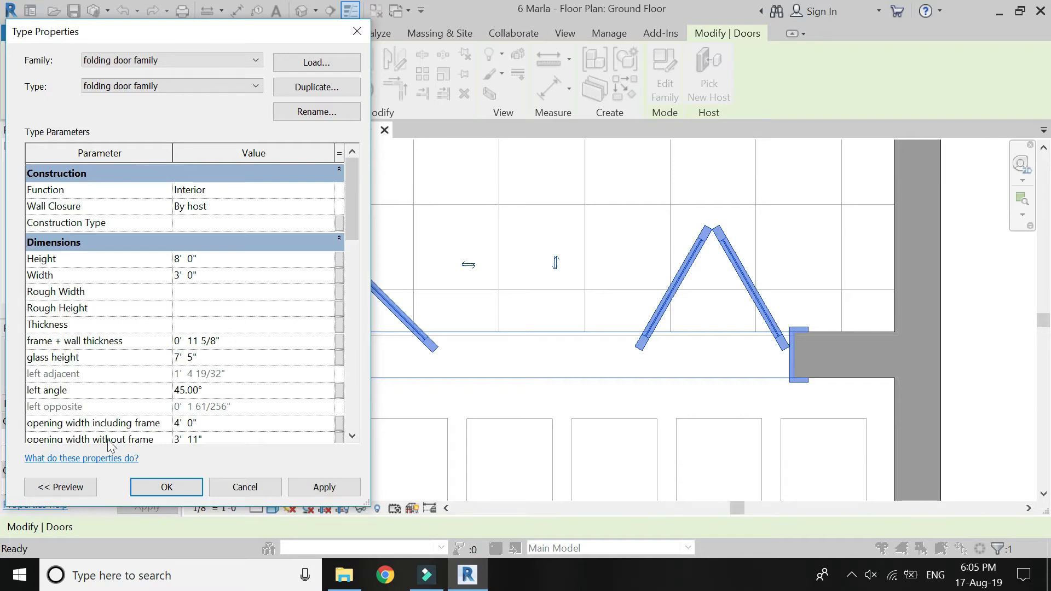
click(323, 489)
click(164, 487)
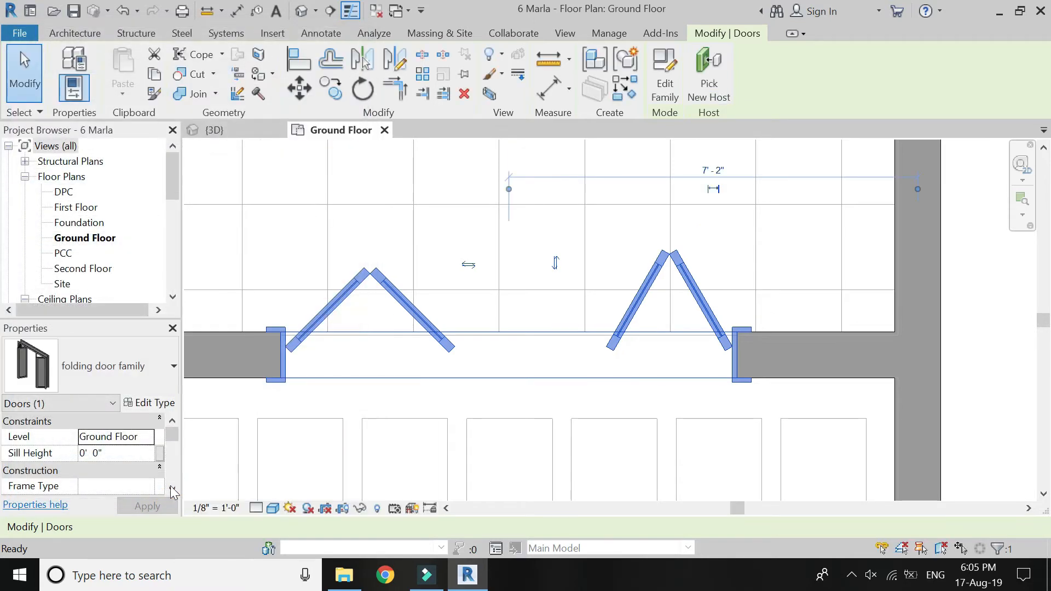
scroll(599, 325, down, 5)
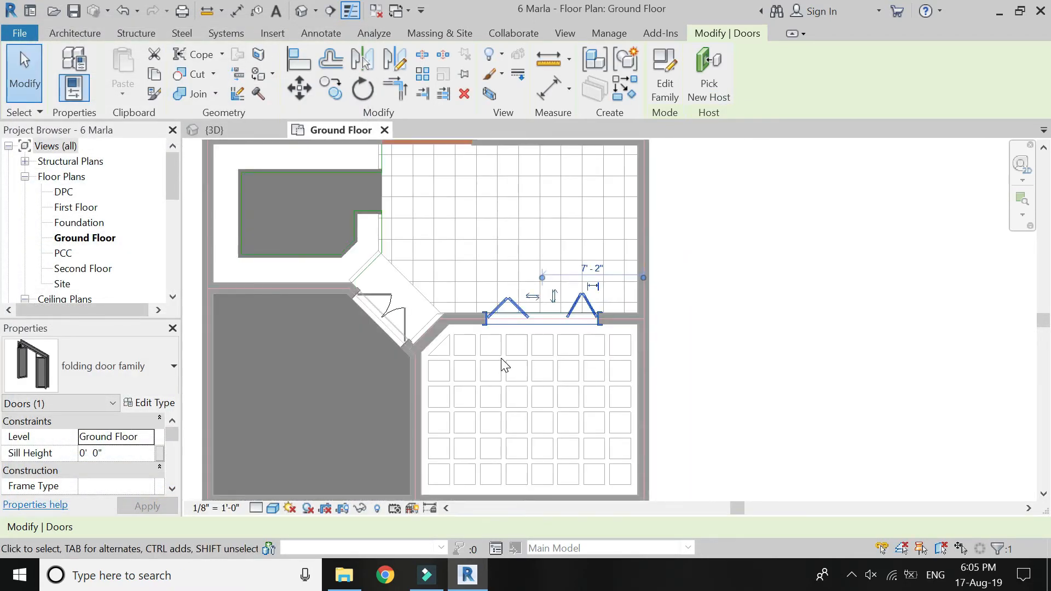
click(503, 364)
scroll(501, 359, up, 2)
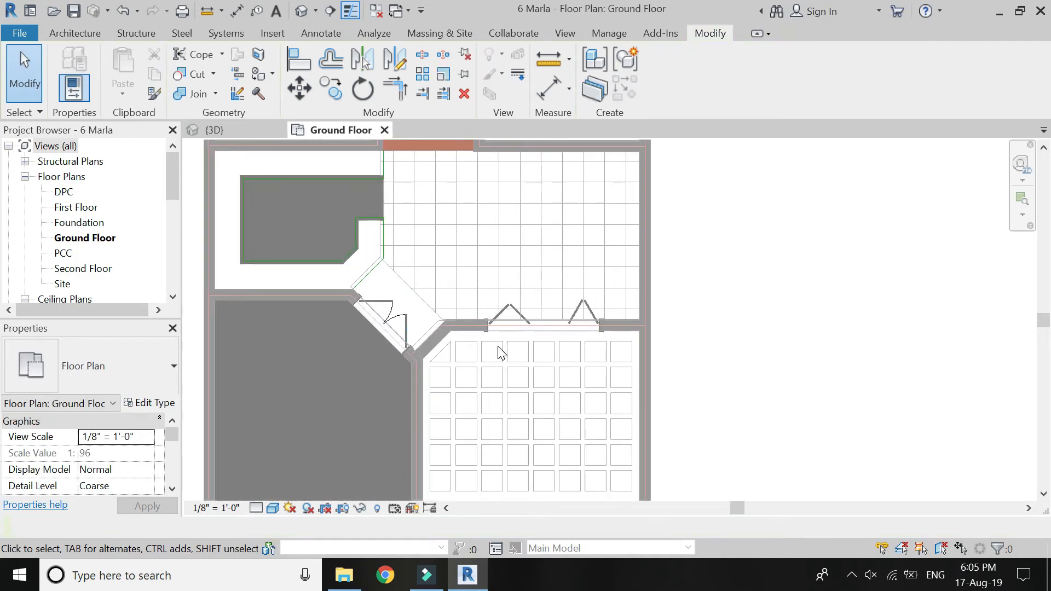
Flip the folding door's facing in the ground floor plan so its panels fold out toward the square-paved area.
scroll(504, 363, up, 3)
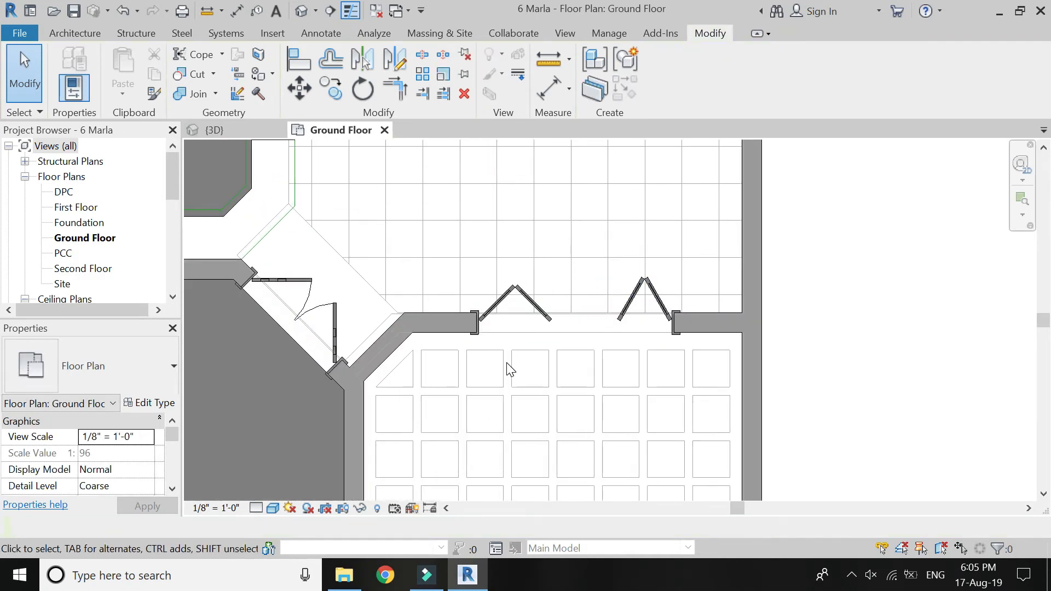
scroll(509, 351, up, 4)
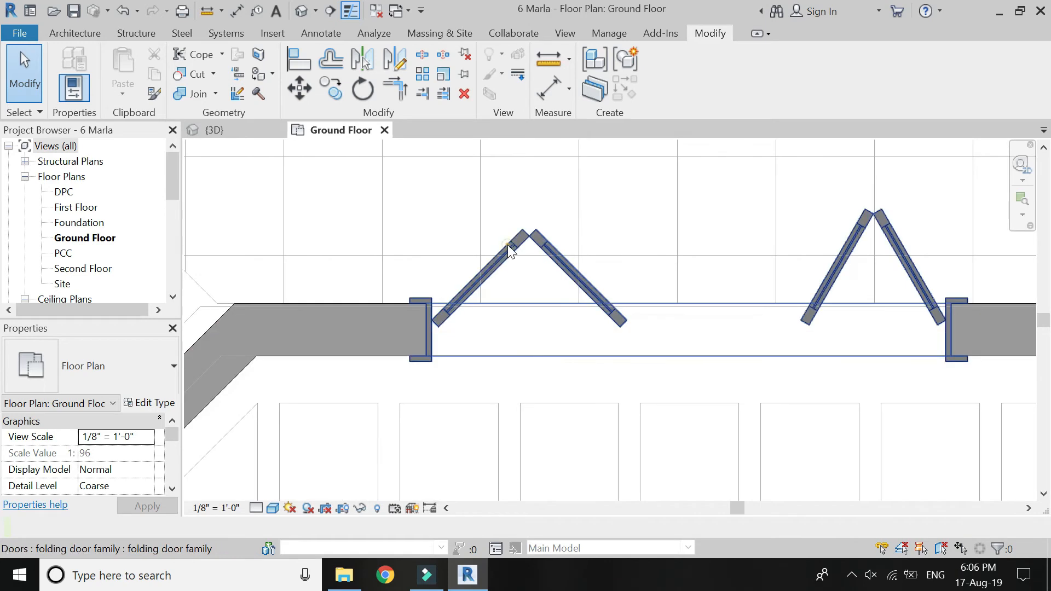
click(507, 245)
click(743, 224)
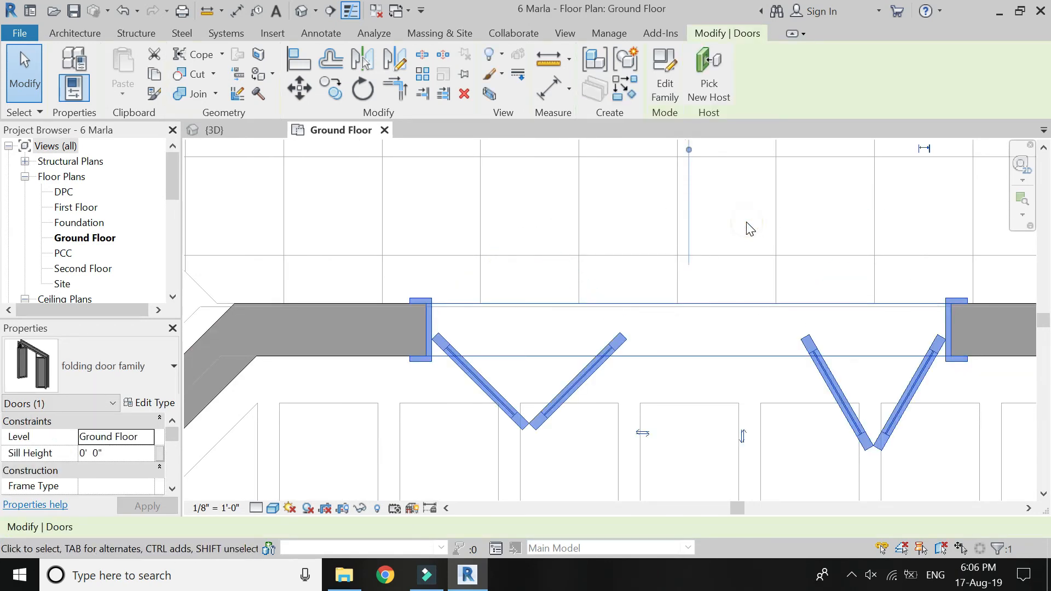
scroll(581, 236, down, 3)
scroll(526, 359, down, 3)
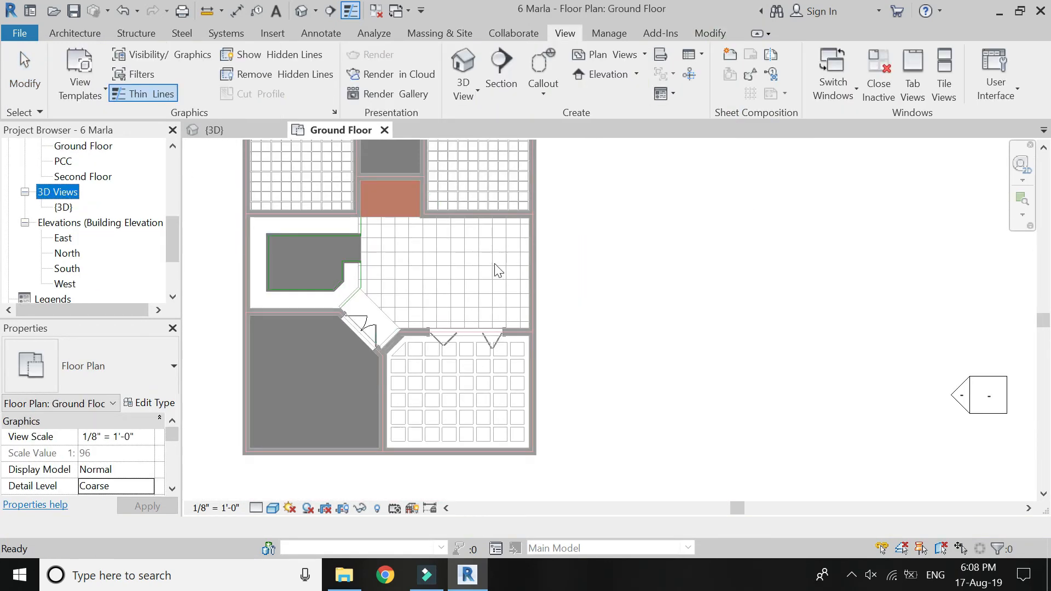
Place a perspective camera in the tiled room, aimed at the folding door.
scroll(491, 270, up, 3)
click(463, 93)
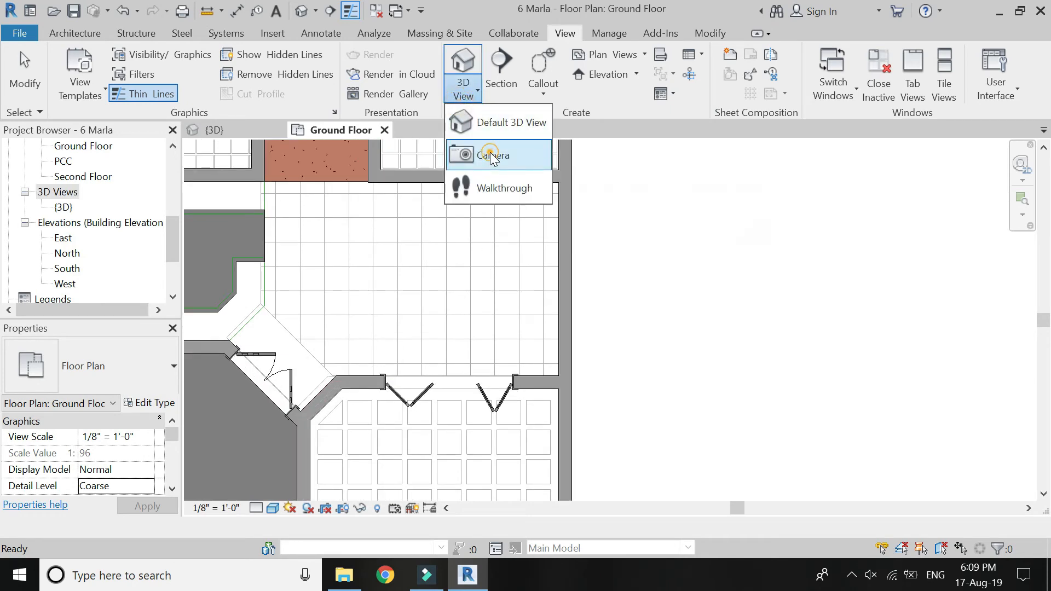
click(491, 156)
click(439, 256)
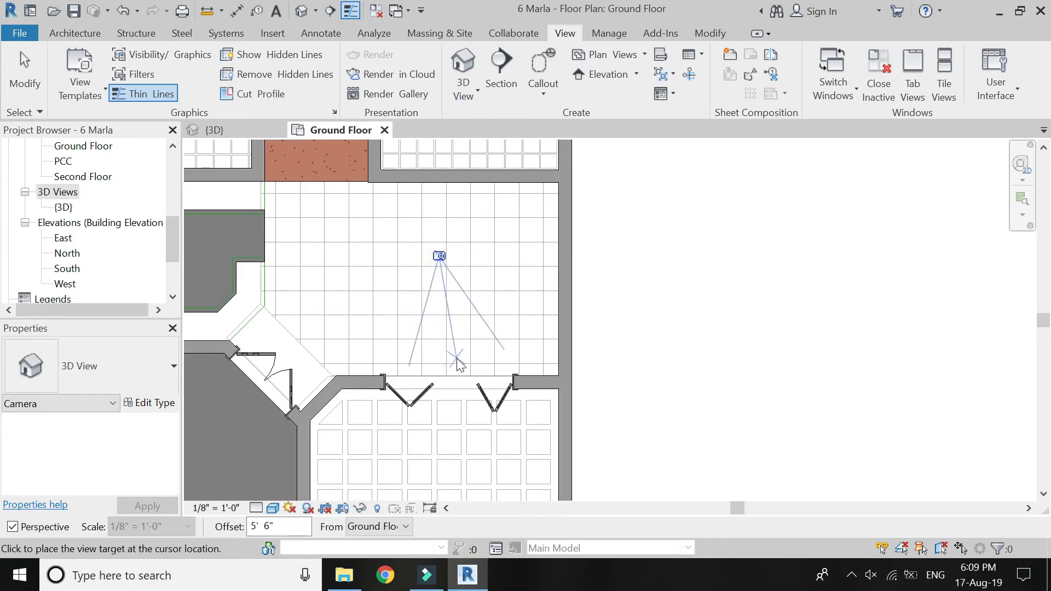
click(448, 359)
Enlarge the camera view's crop region on all four sides until it frames the whole folding door.
scroll(436, 295, down, 3)
drag(420, 294, 373, 293)
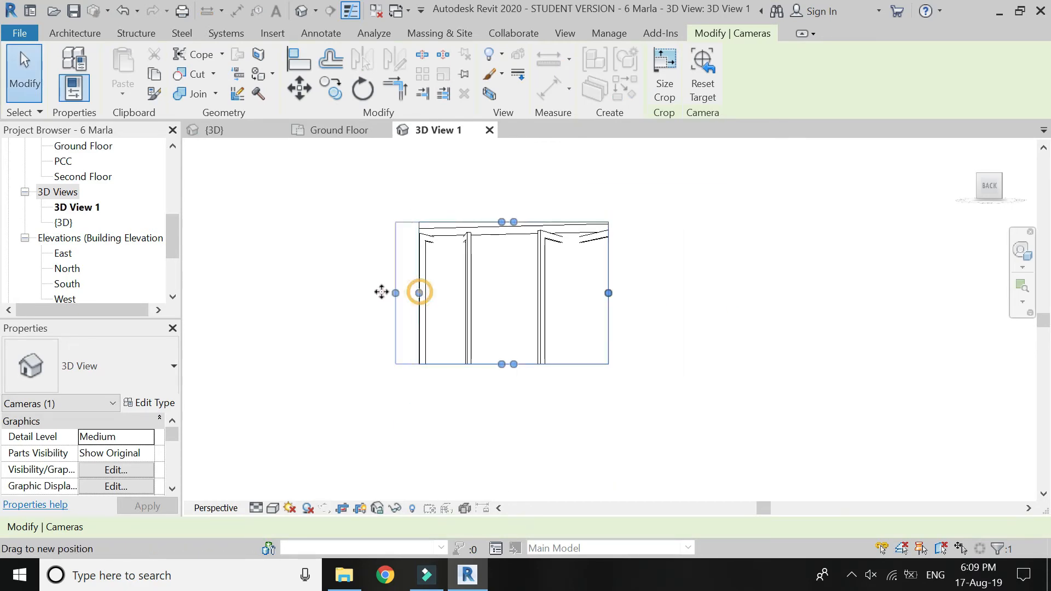
drag(490, 364, 490, 424)
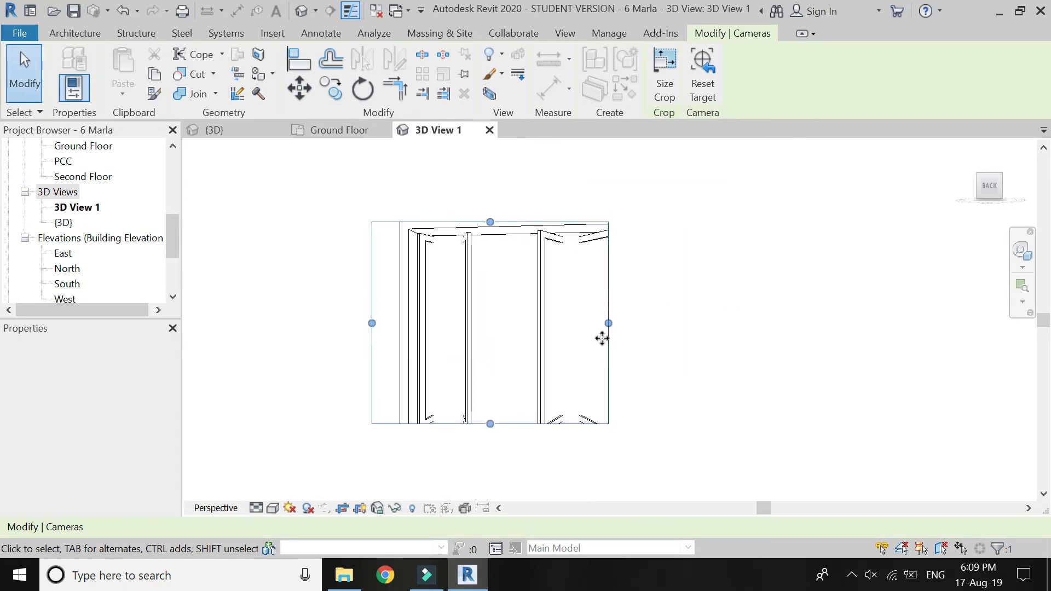
drag(608, 323, 661, 323)
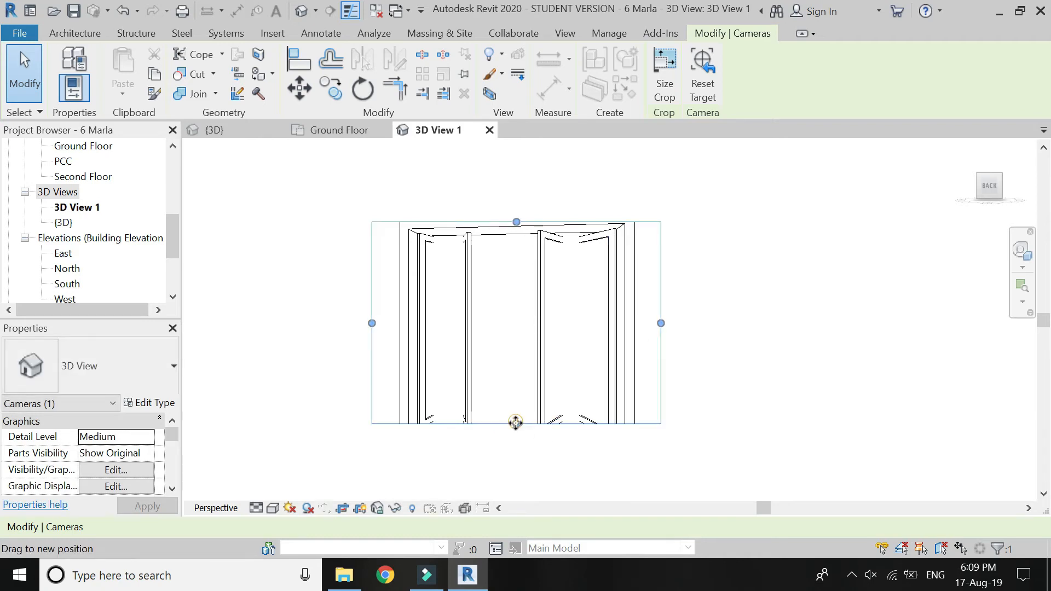
drag(516, 422, 517, 469)
drag(517, 221, 517, 188)
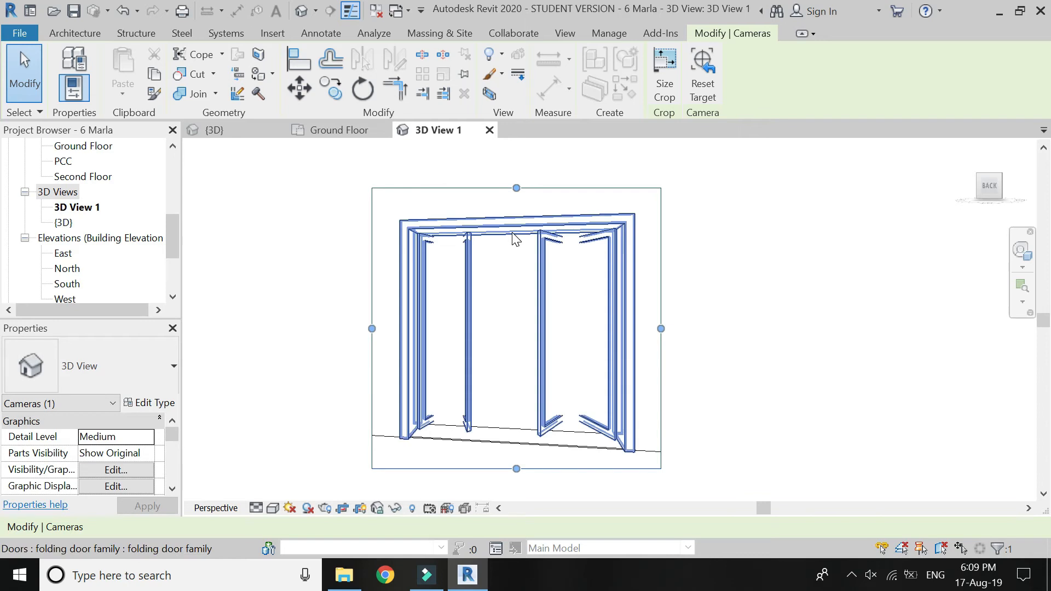
Extend the camera's far clip beyond the folded door panels in the ground floor plan and return to the camera view.
click(309, 131)
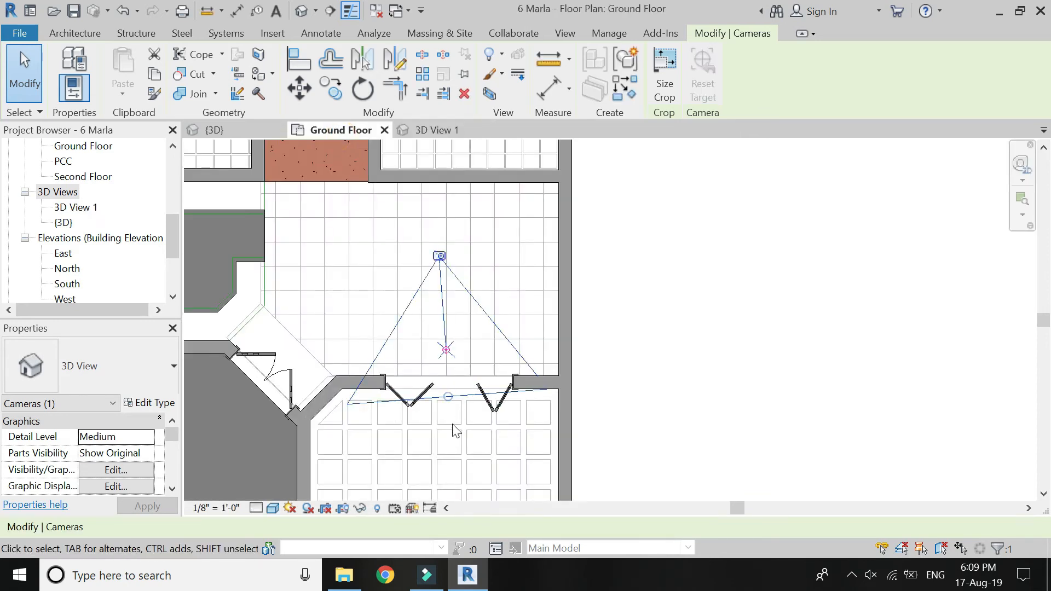
drag(448, 397, 460, 430)
click(435, 131)
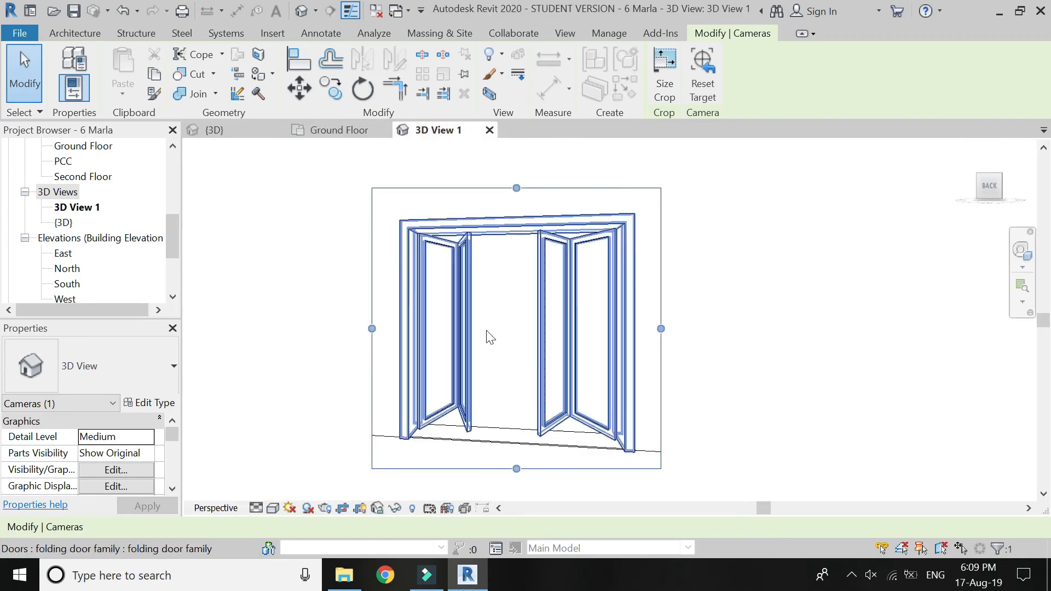
key(Escape)
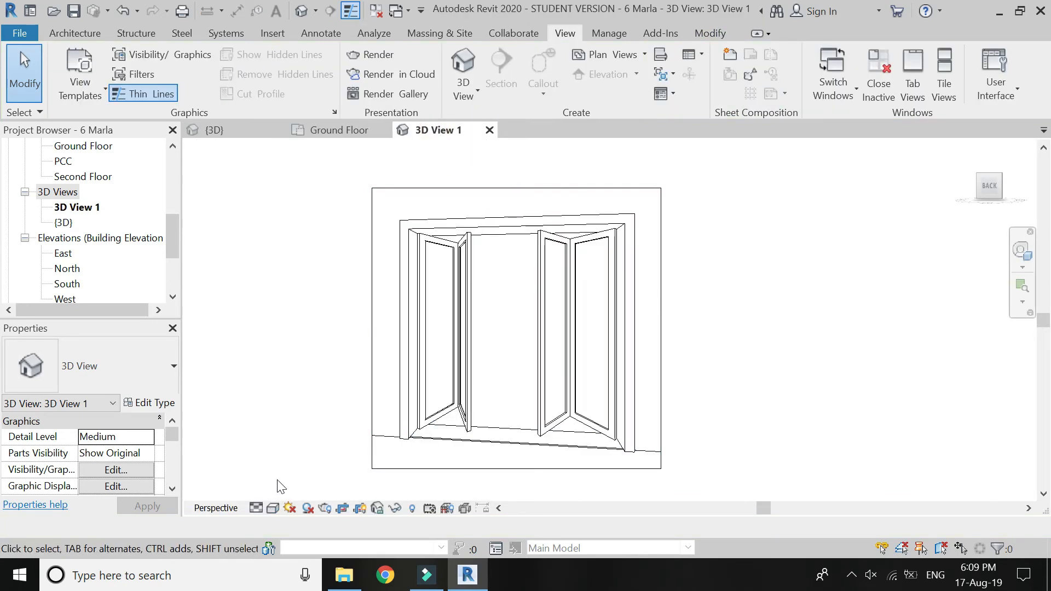
Set the camera view's parts visibility to Show Both and its detail level to Fine.
scroll(425, 472, up, 1)
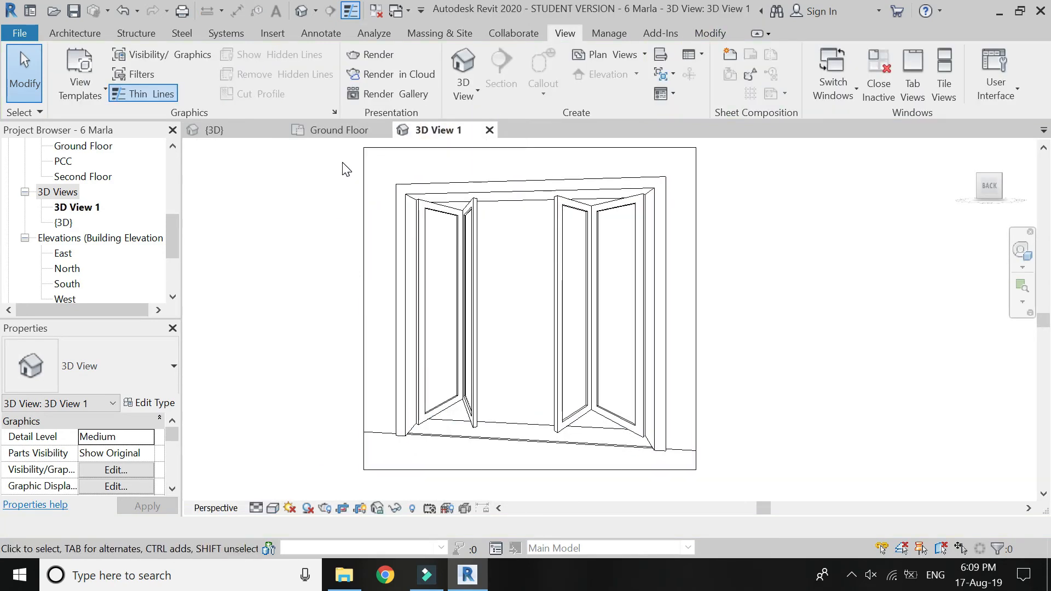
click(149, 456)
click(149, 454)
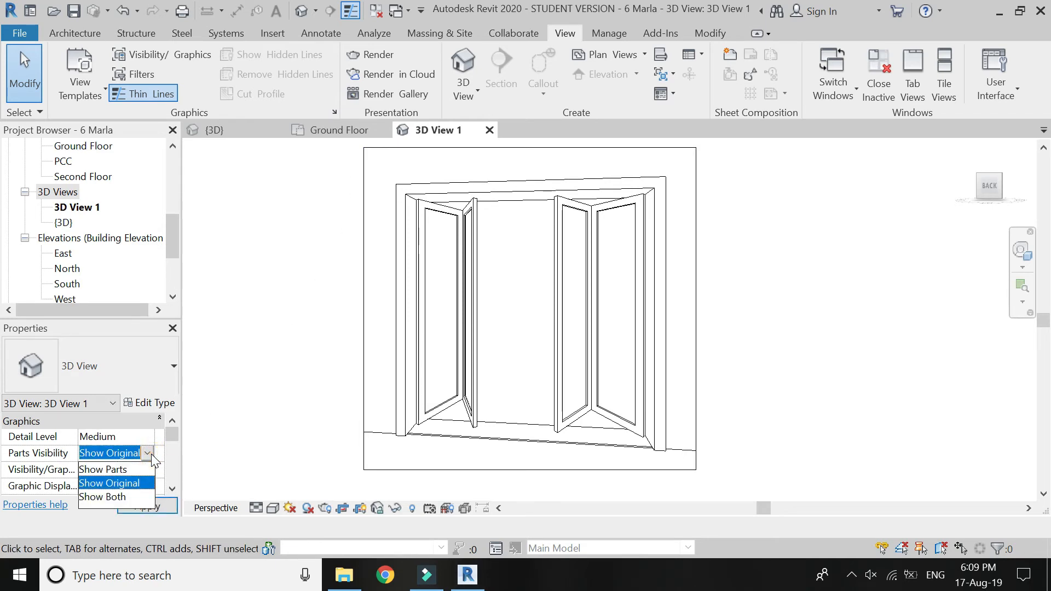
click(136, 499)
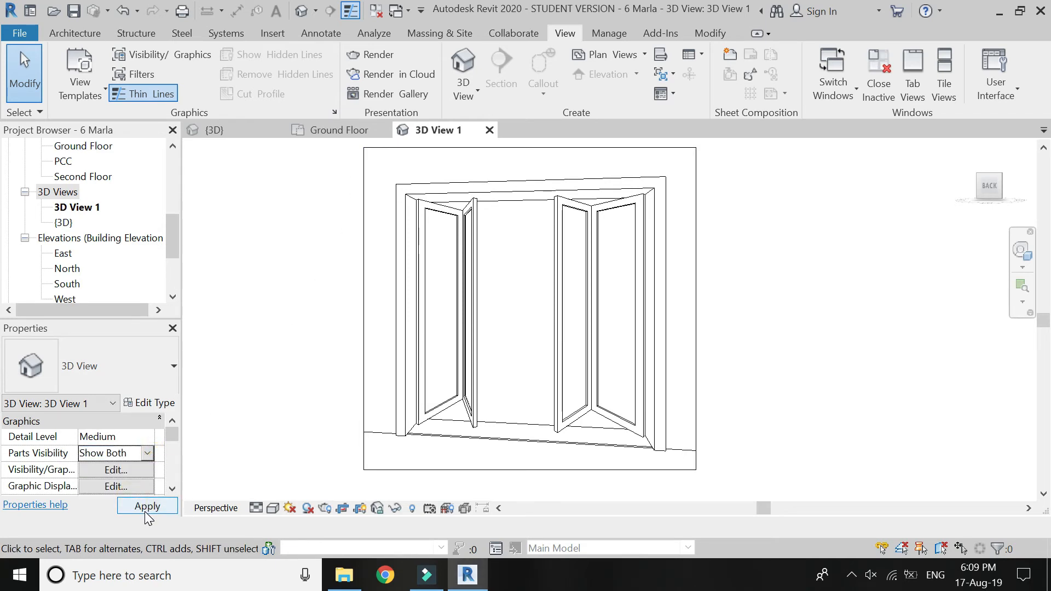
click(143, 508)
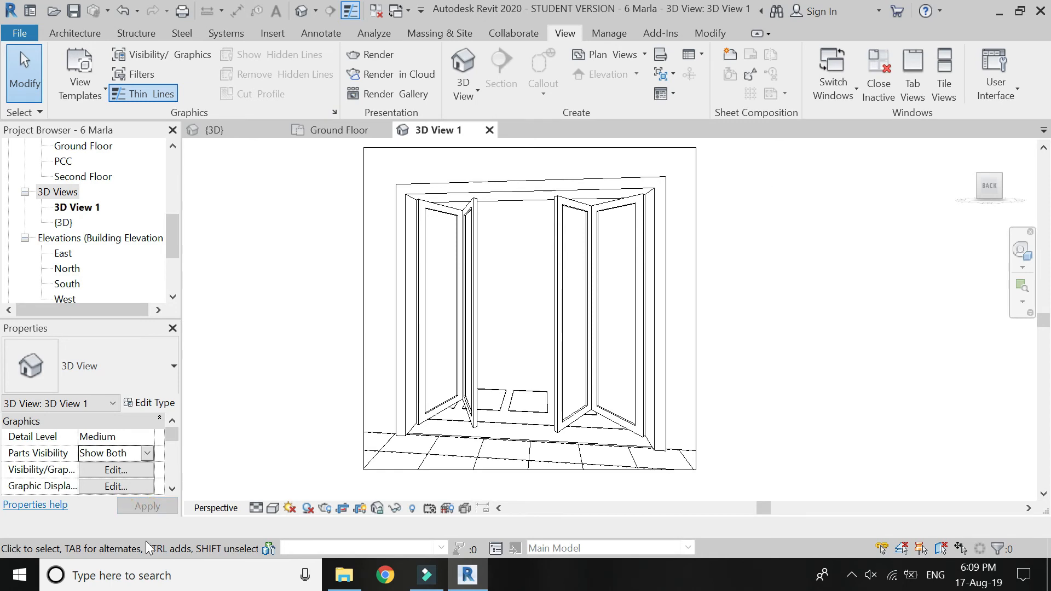
click(146, 436)
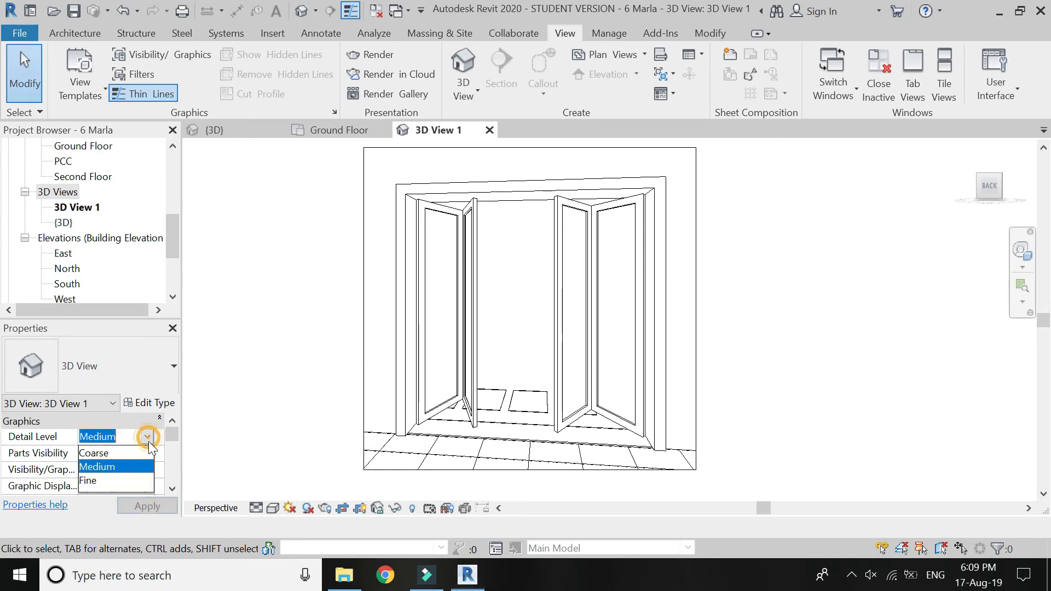
click(129, 482)
click(132, 509)
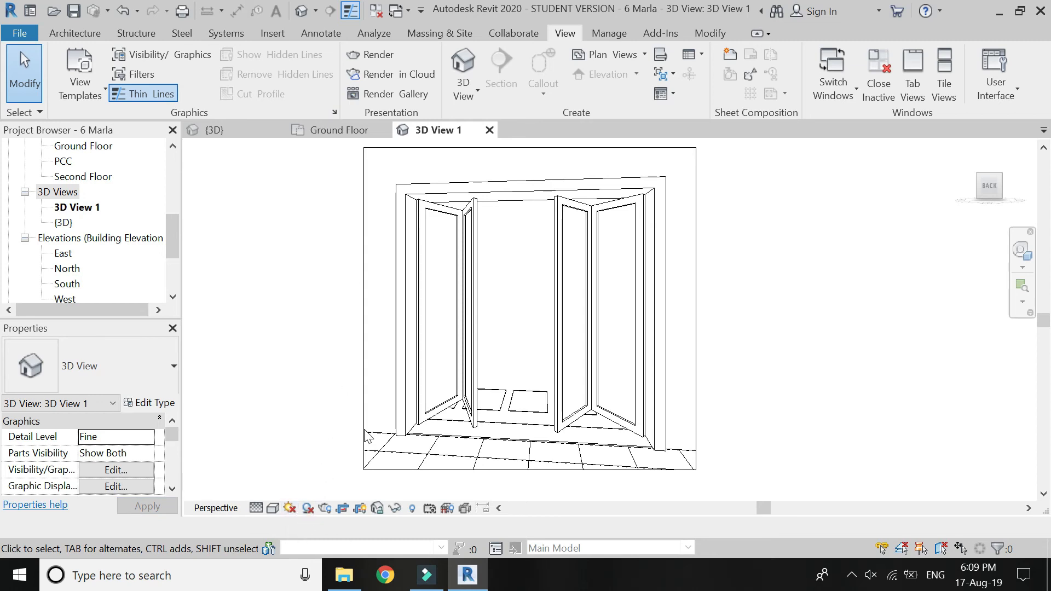
Render the camera view at Draft quality and inspect the door's wood panels and glass up close.
click(325, 509)
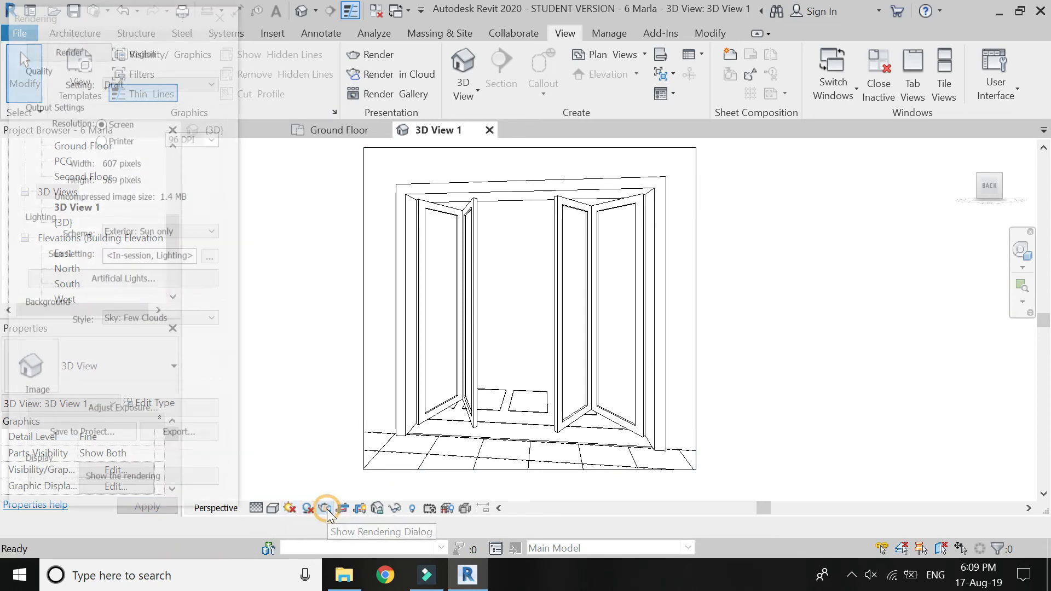
click(68, 48)
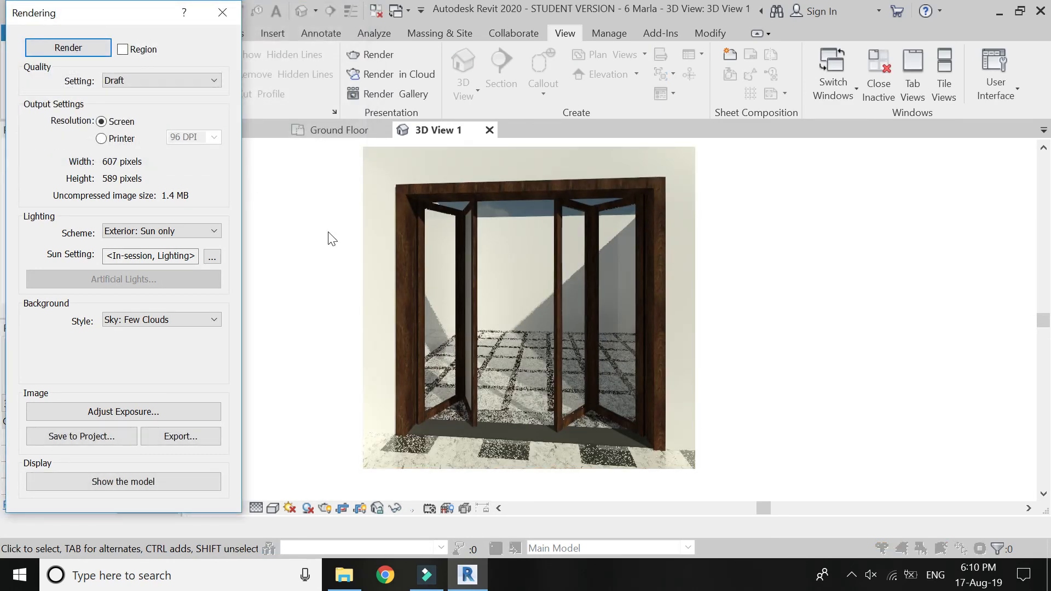
scroll(544, 452, up, 3)
scroll(515, 465, down, 3)
scroll(491, 329, up, 2)
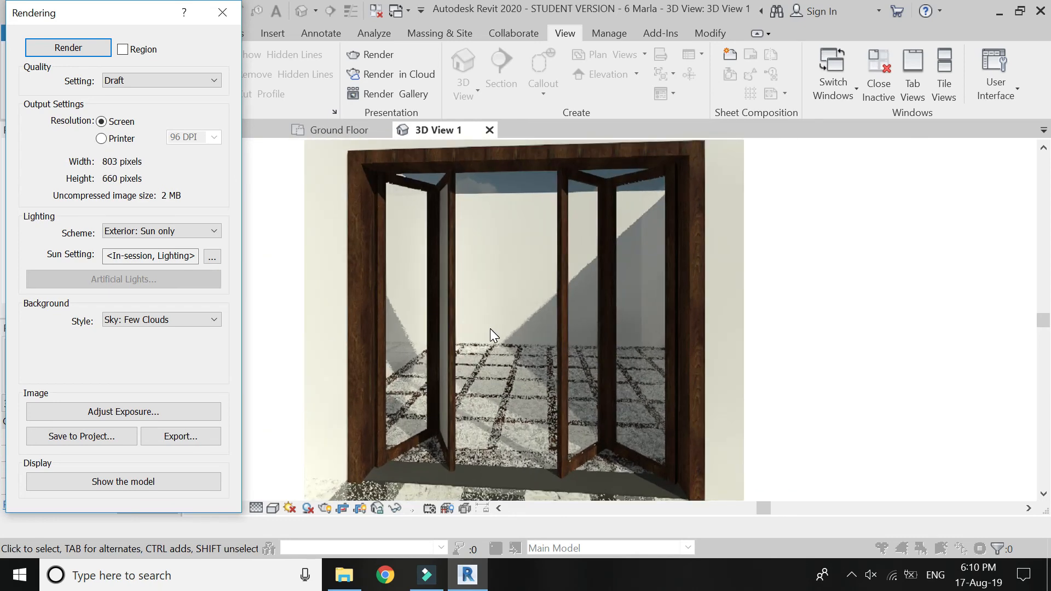